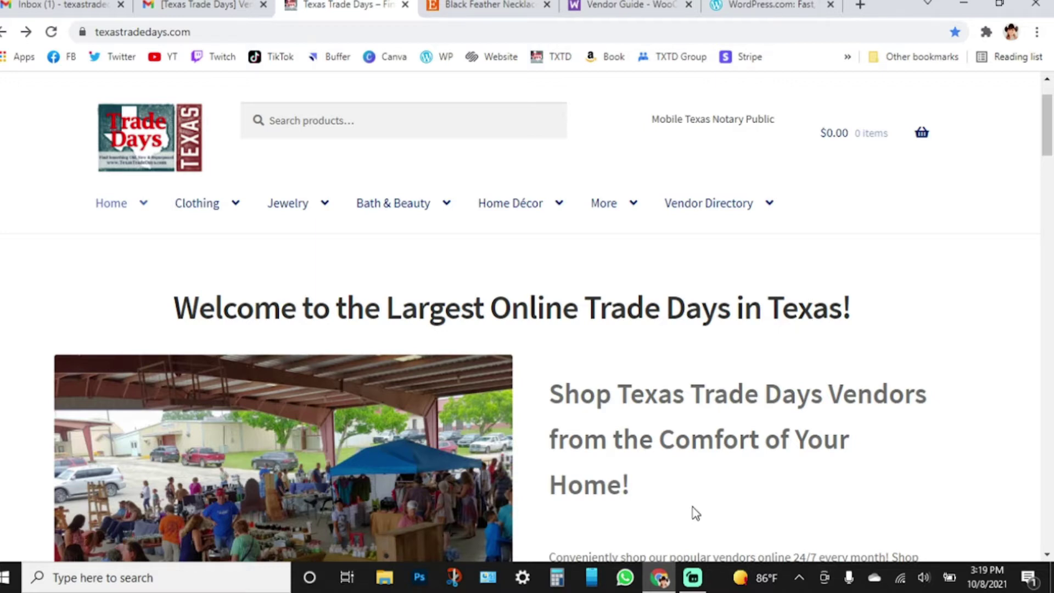
# - Examine the home page's welcome section and The Hottest New Product Releases, including the October 2021 Online Vendor Booth listing
pyautogui.scroll(-3, 622, 394)
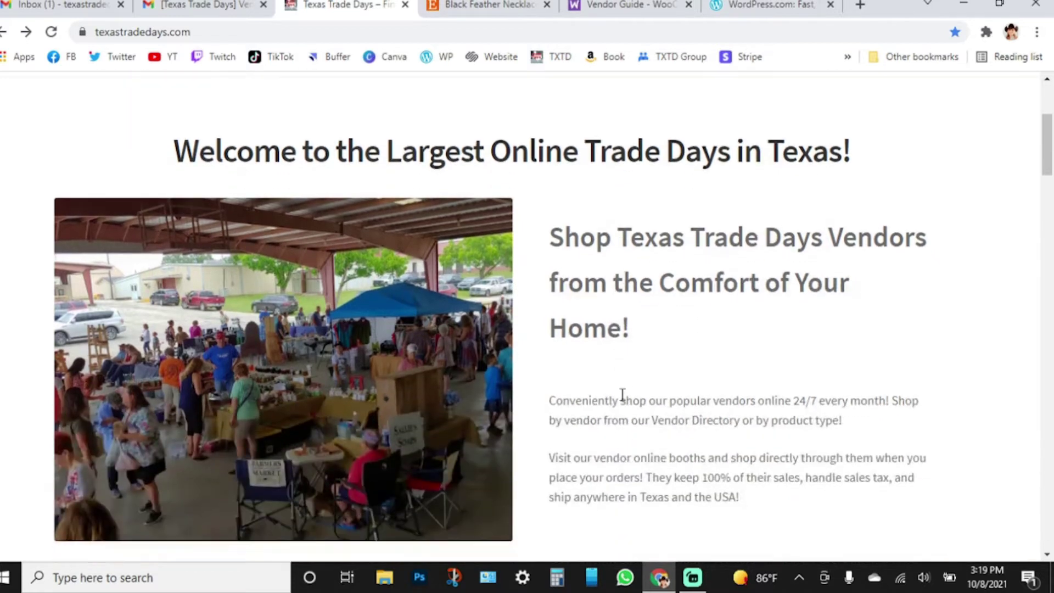
pyautogui.scroll(-4, 623, 394)
pyautogui.scroll(7, 623, 397)
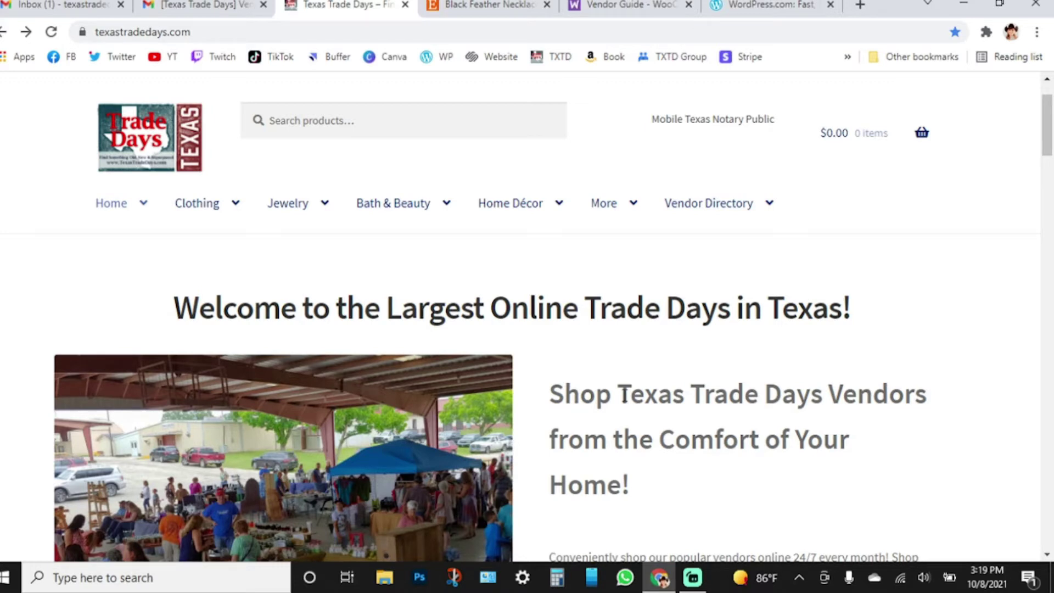
pyautogui.scroll(-8, 624, 395)
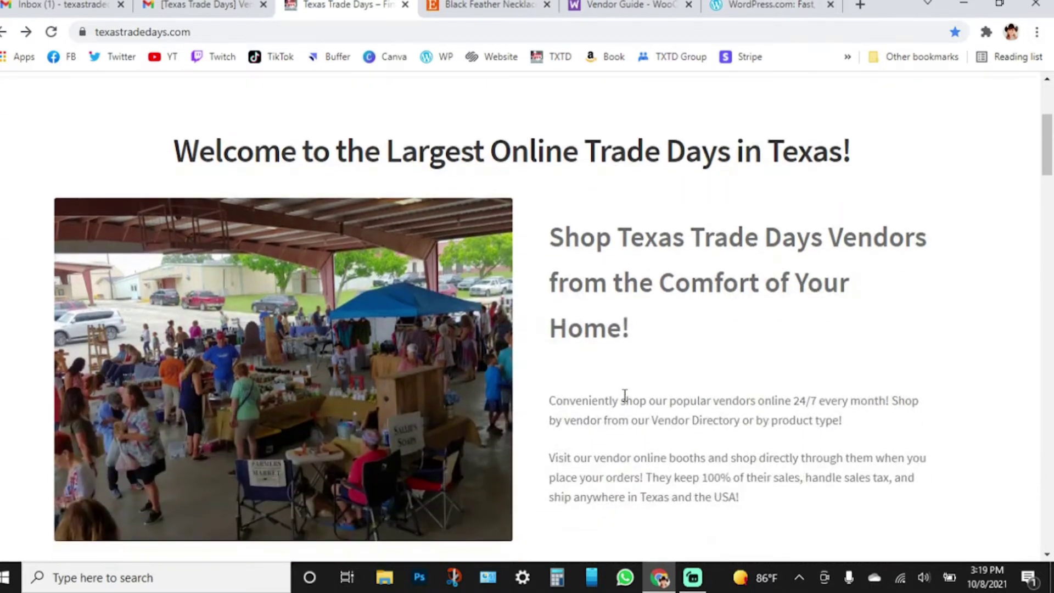
pyautogui.scroll(-3, 626, 402)
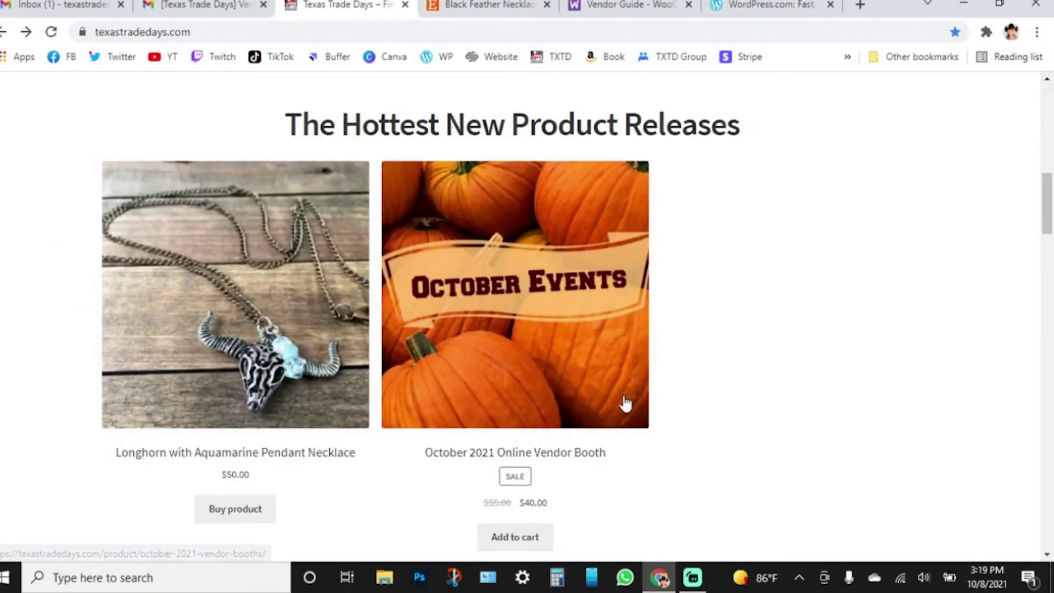
pyautogui.scroll(7, 626, 403)
pyautogui.scroll(4, 626, 402)
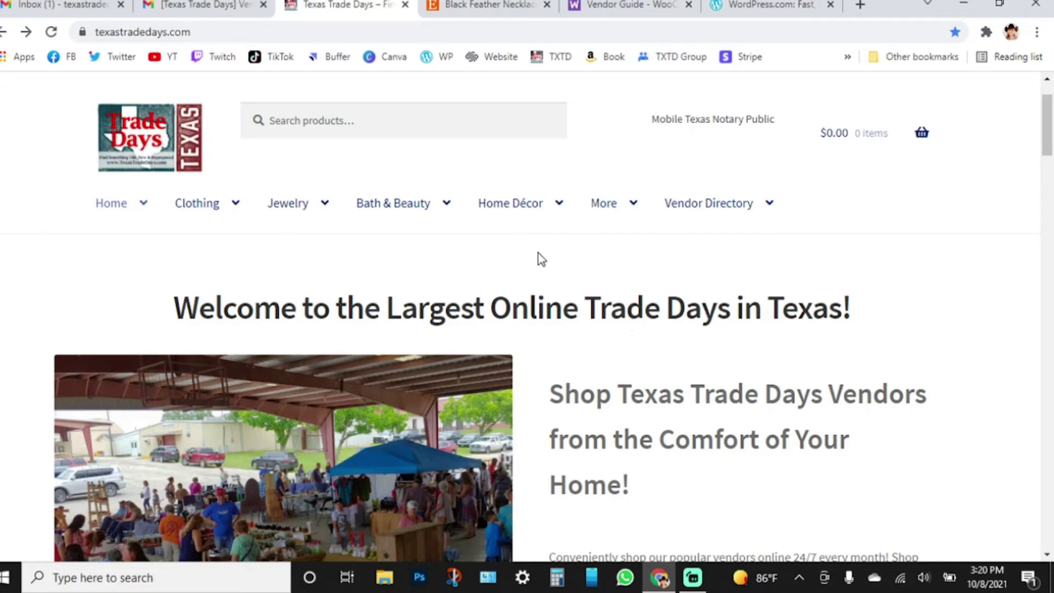
pyautogui.scroll(-15, 535, 364)
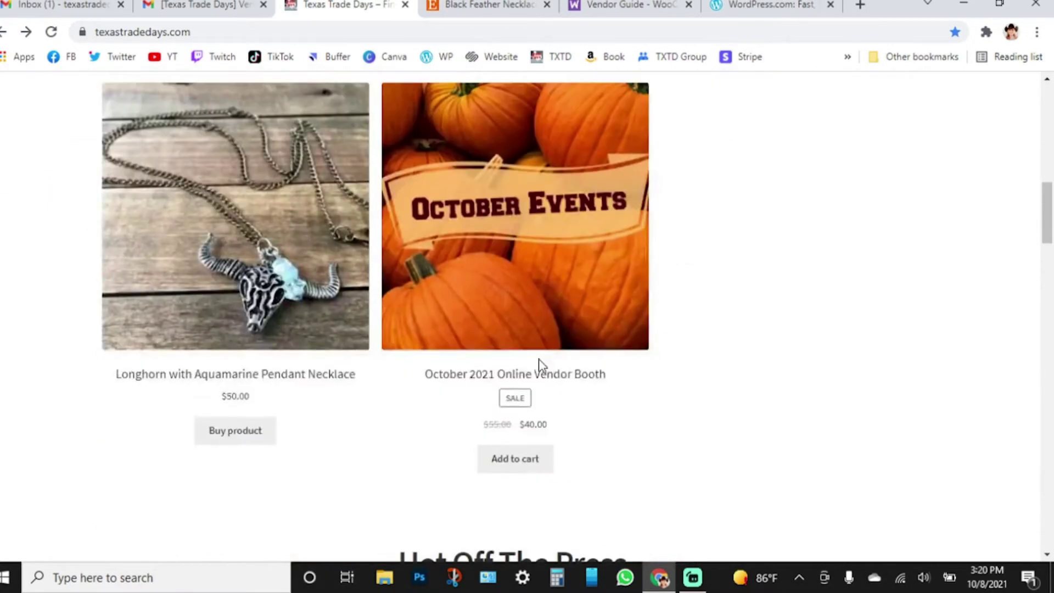
pyautogui.scroll(6, 540, 366)
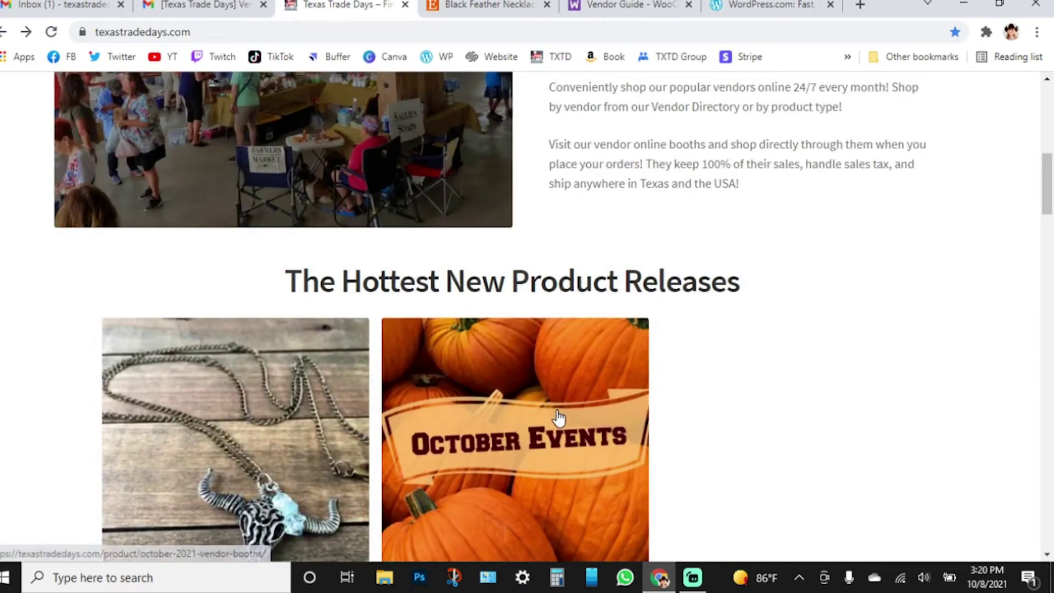
pyautogui.scroll(-3, 558, 409)
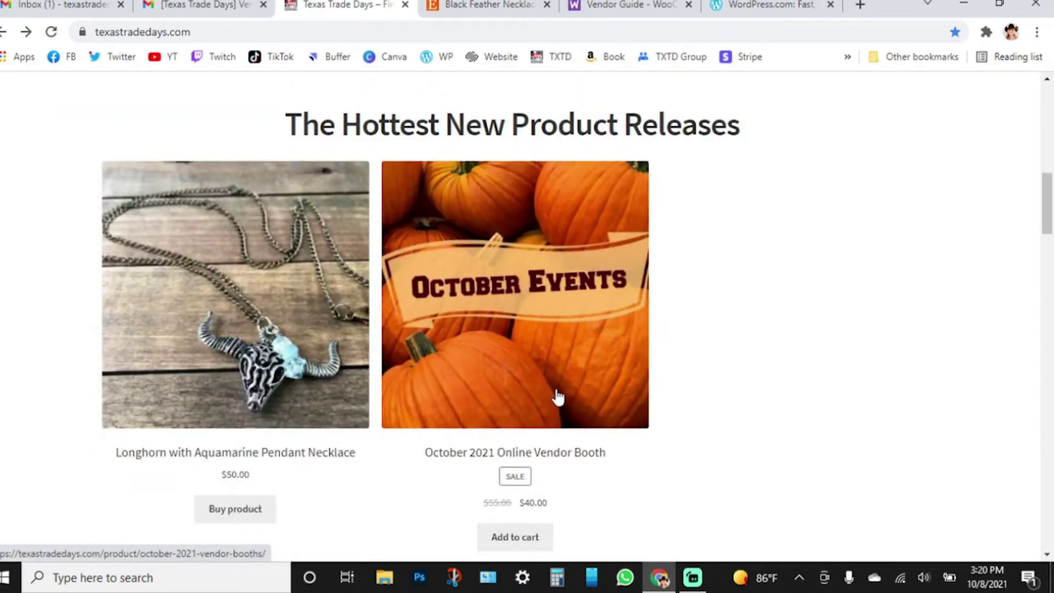
pyautogui.scroll(-5, 557, 395)
pyautogui.scroll(2, 557, 385)
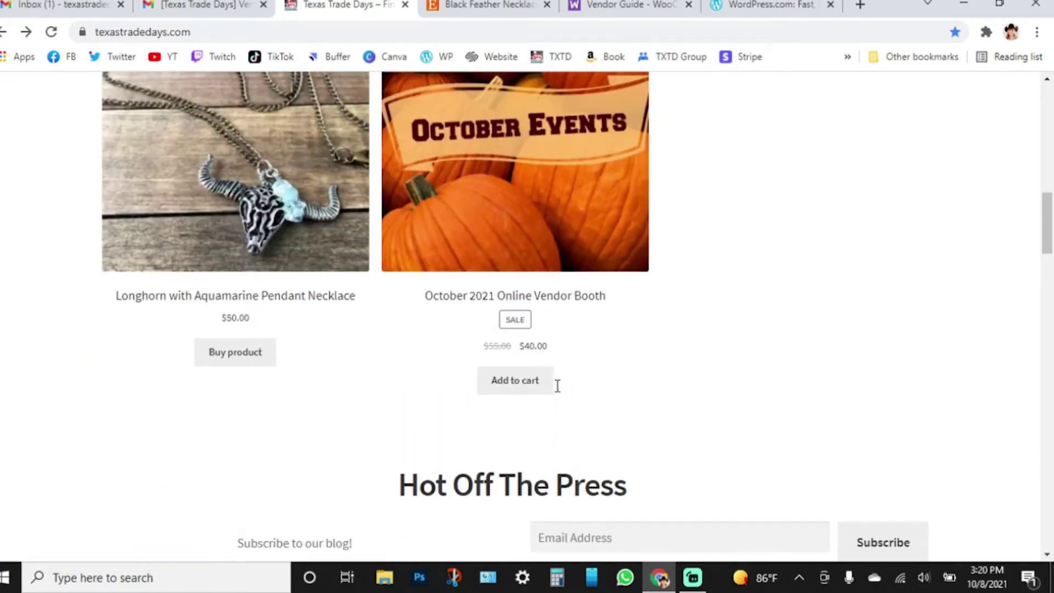
pyautogui.scroll(3, 557, 385)
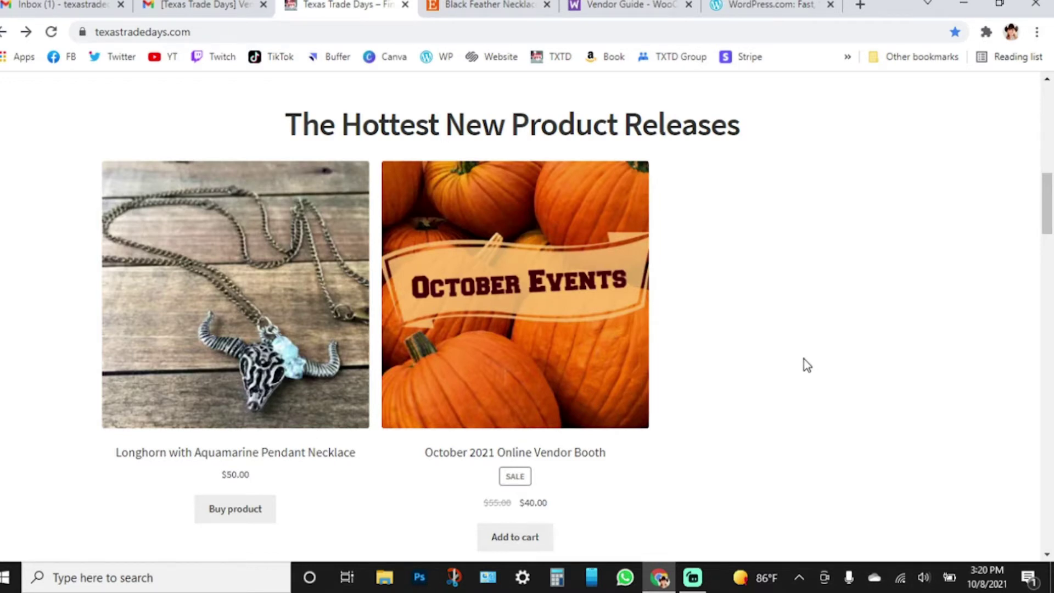
# - Look over the home page's Hot Off The Press blog posts and the Instagram photos of past markets
pyautogui.scroll(-10, 806, 365)
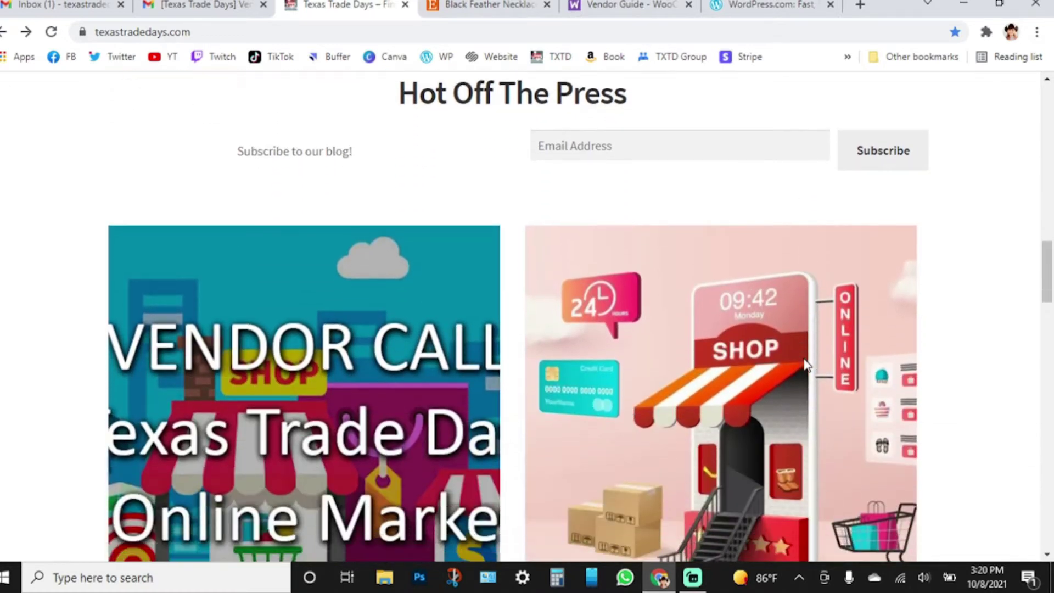
pyautogui.scroll(-6, 805, 365)
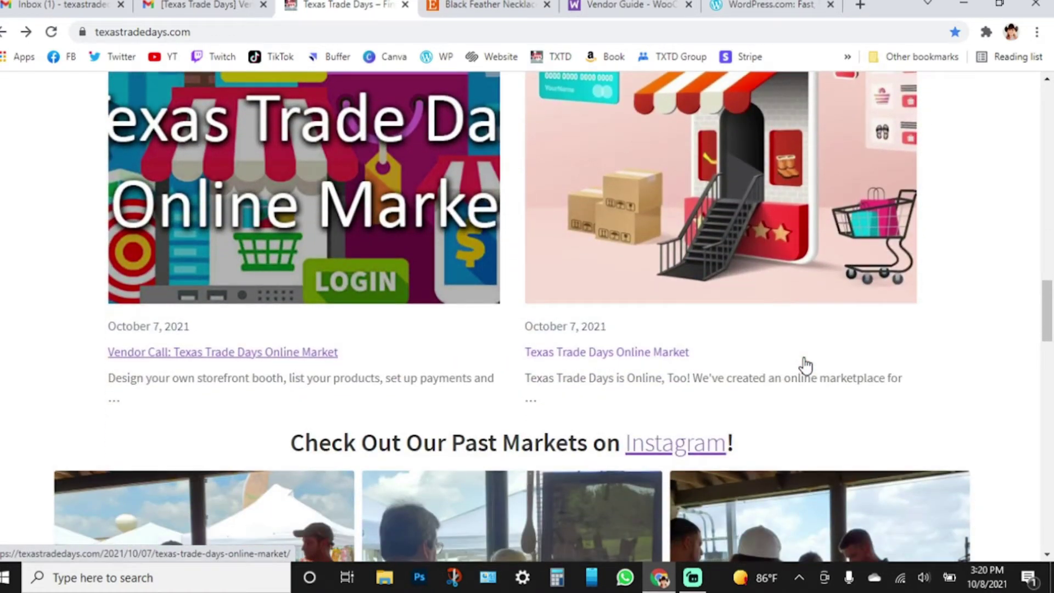
pyautogui.scroll(5, 805, 365)
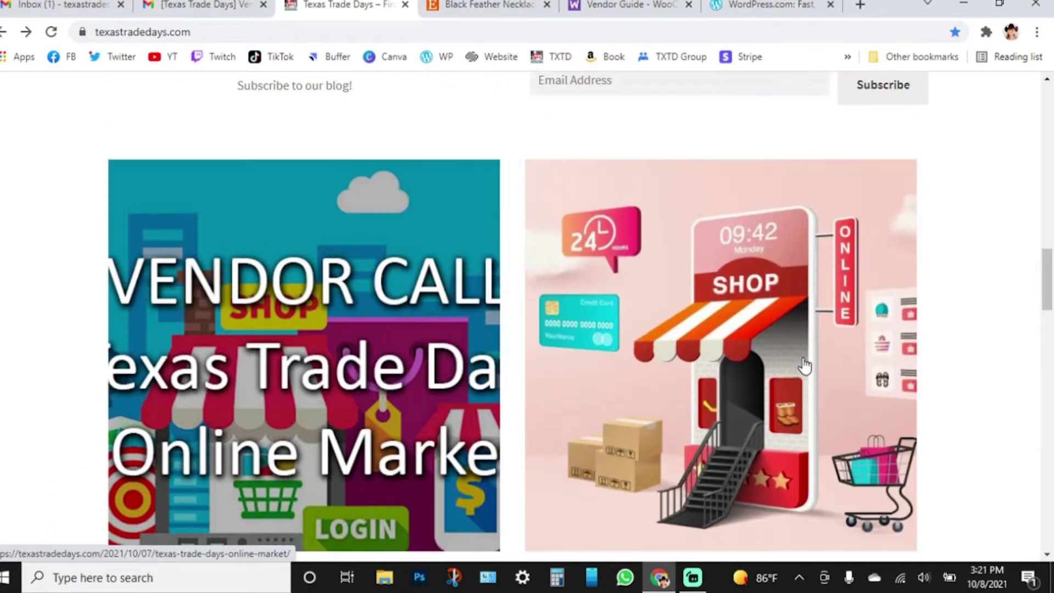
pyautogui.scroll(-3, 805, 365)
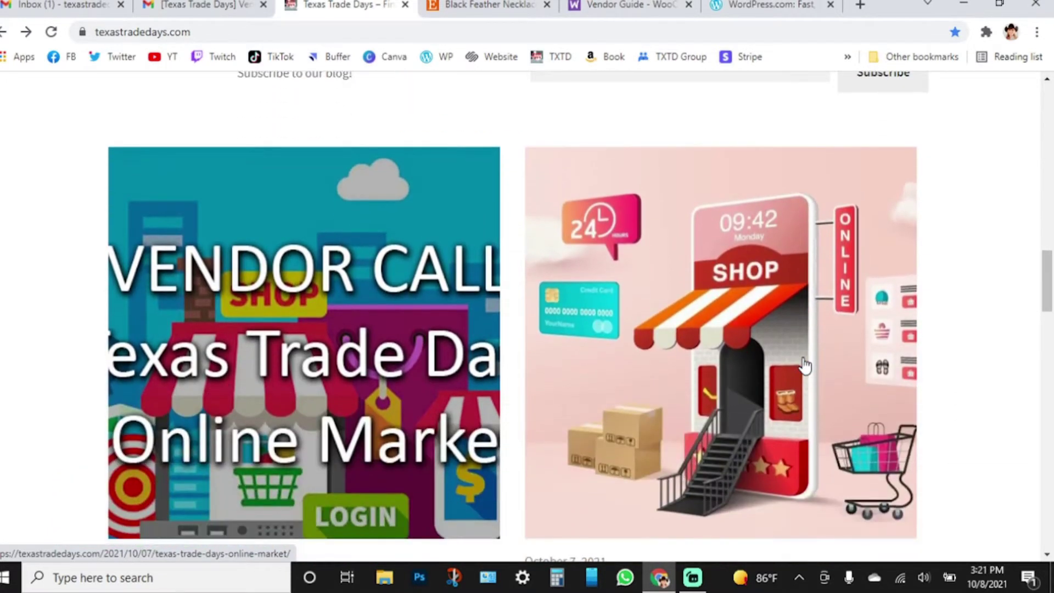
pyautogui.scroll(-12, 804, 365)
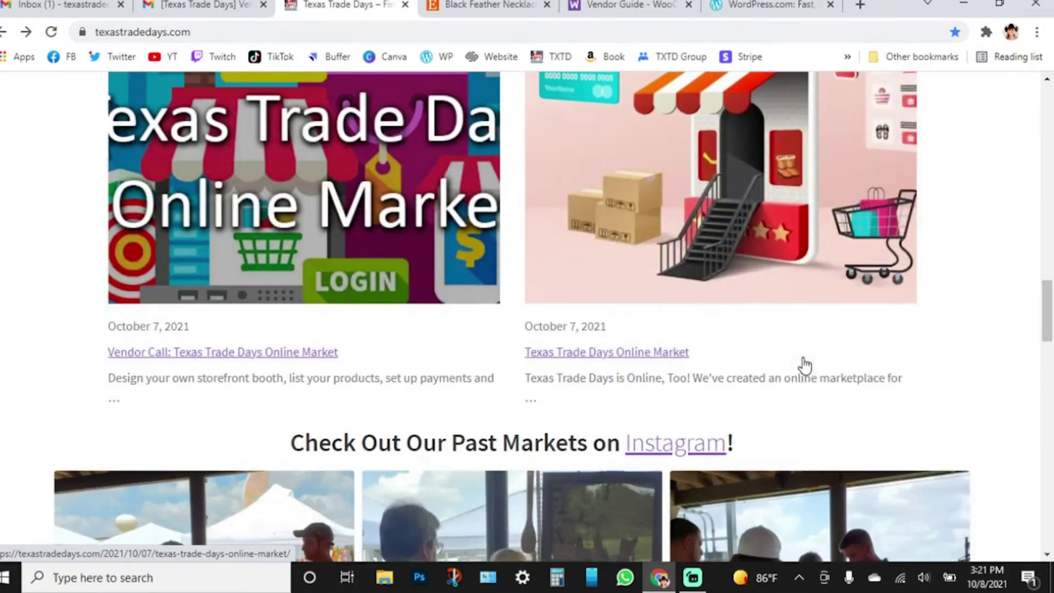
pyautogui.scroll(-13, 804, 364)
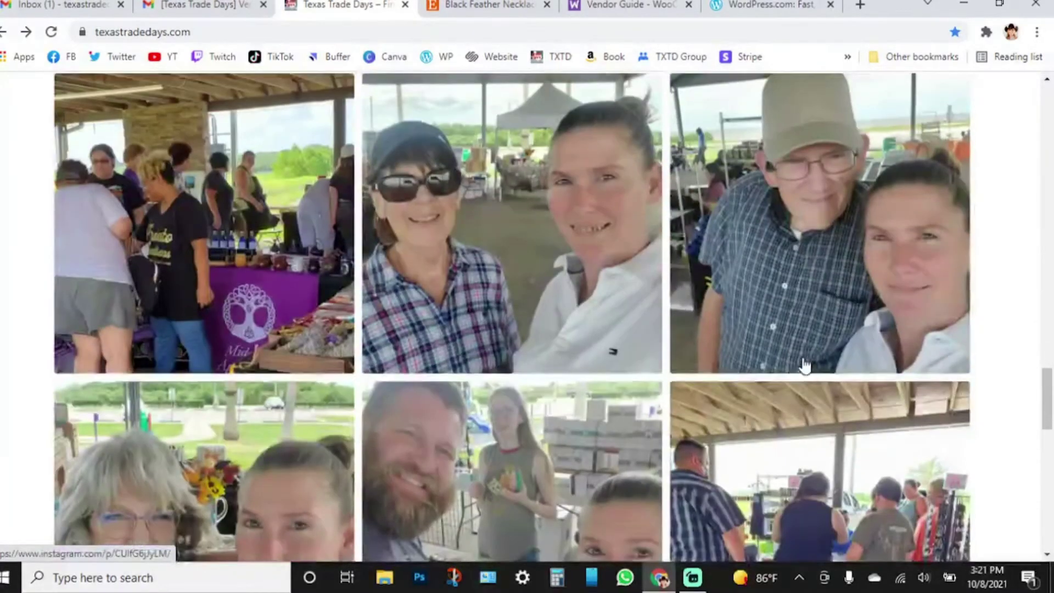
pyautogui.scroll(20, 806, 365)
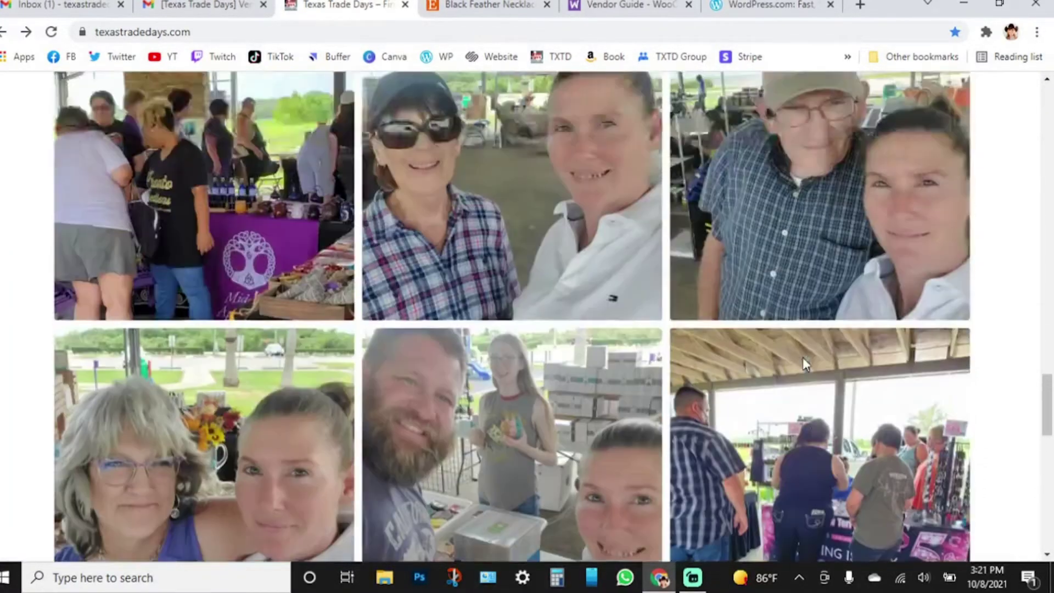
pyautogui.scroll(17, 805, 364)
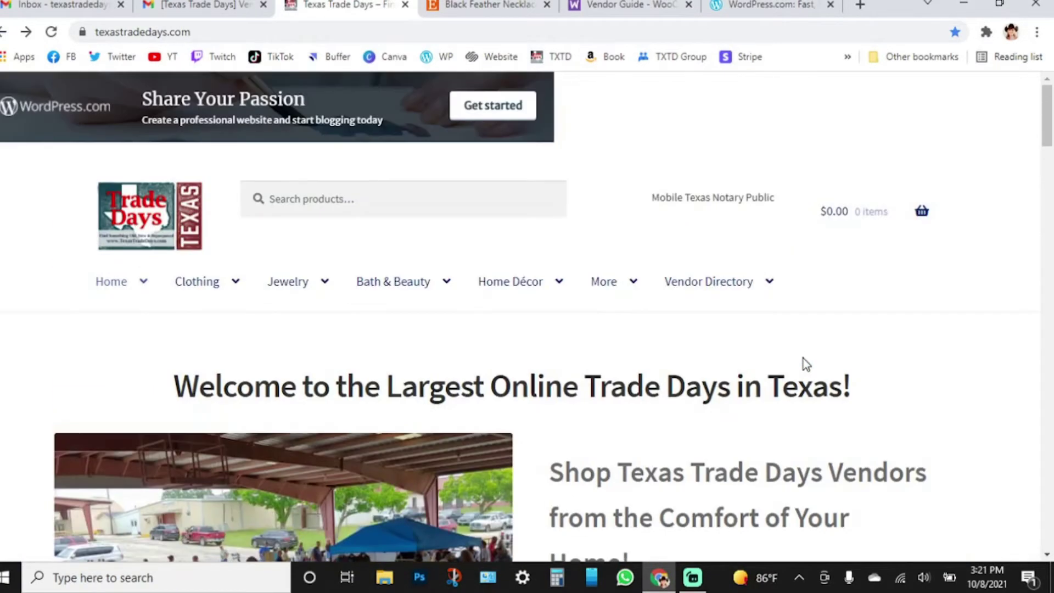
# - Open the Vendor Information page listed under Vendor Directory
pyautogui.moveTo(718, 290)
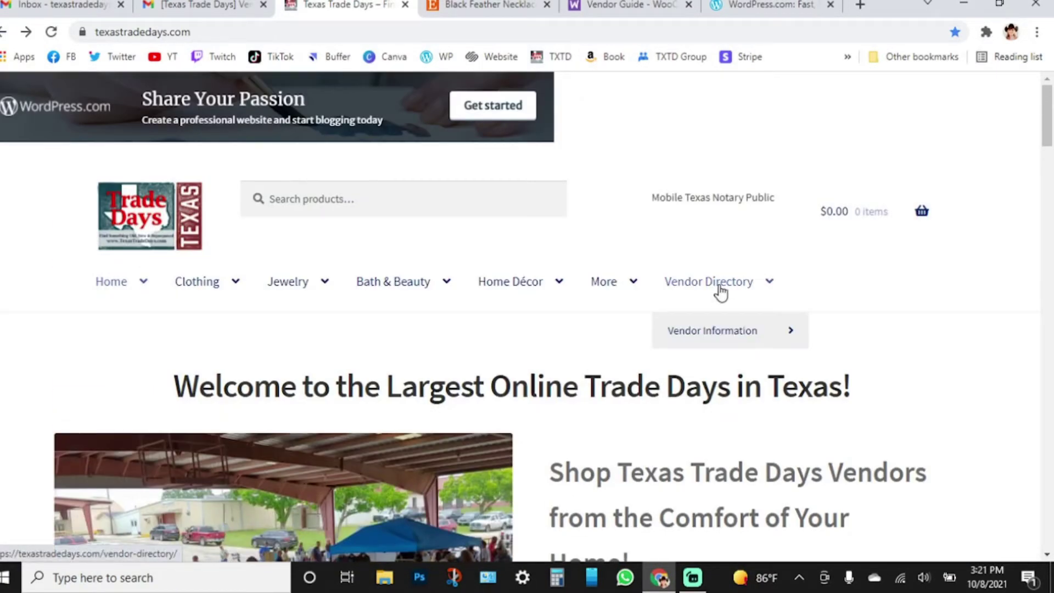
pyautogui.moveTo(718, 330)
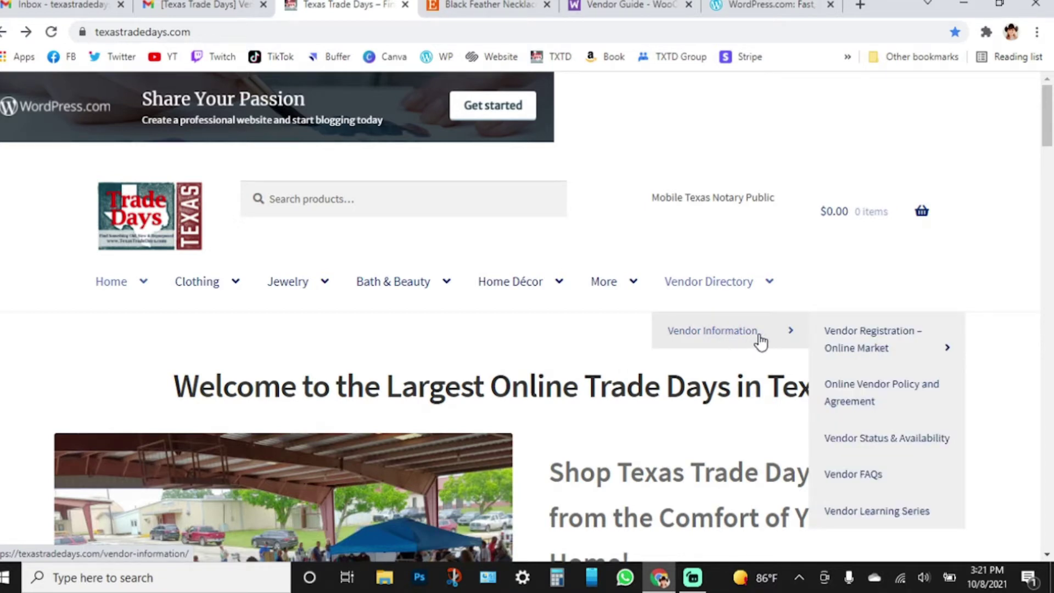
pyautogui.click(737, 333)
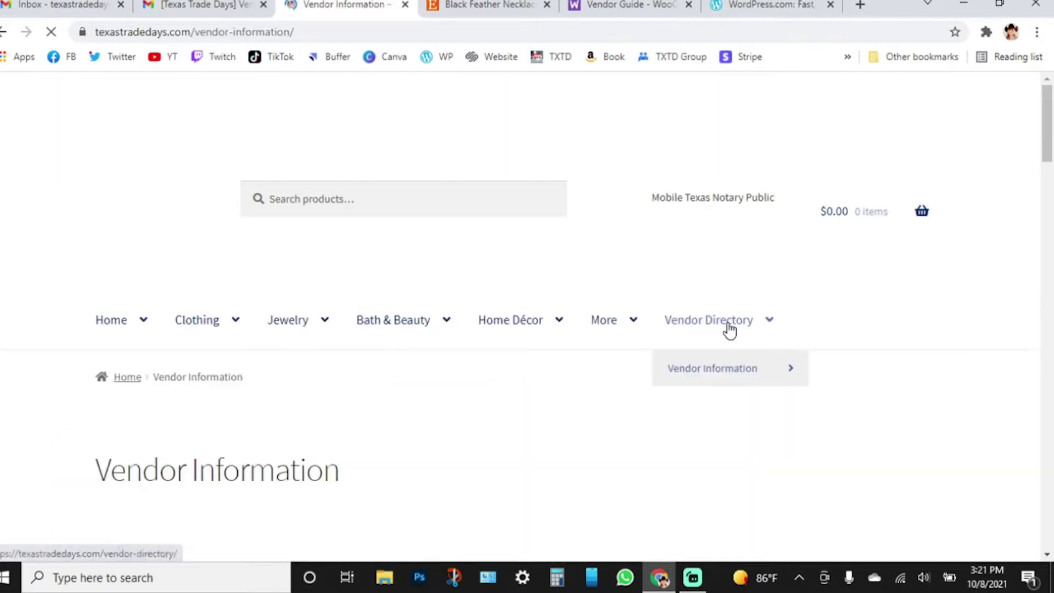
# - Review the Vendor Information page, covering how to join, vendor perks, Quick Links, Vendor Applications and the contact form
pyautogui.scroll(-3, 617, 333)
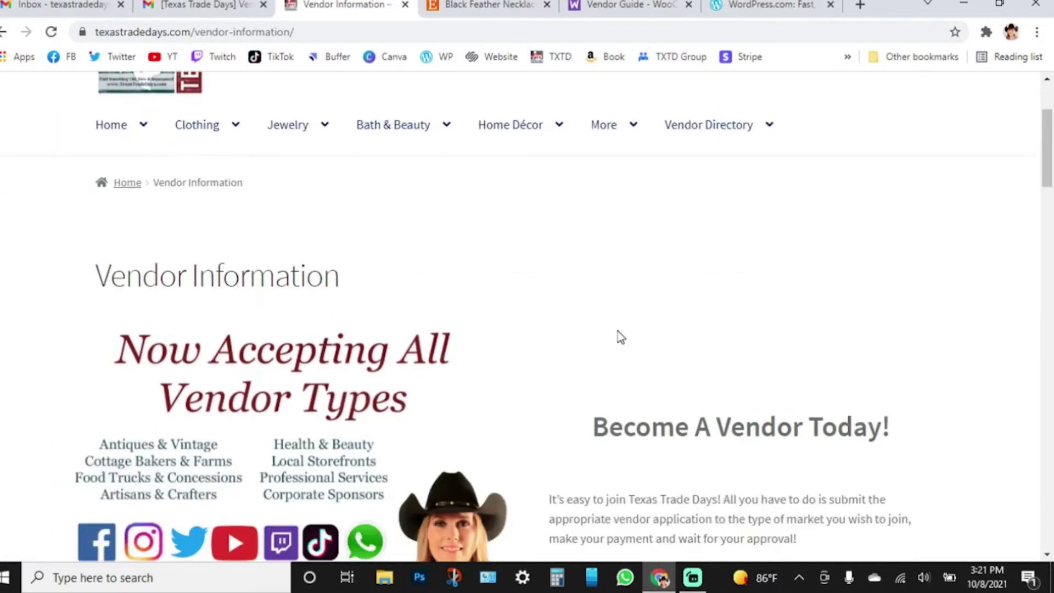
pyautogui.scroll(-3, 620, 336)
pyautogui.scroll(-9, 617, 331)
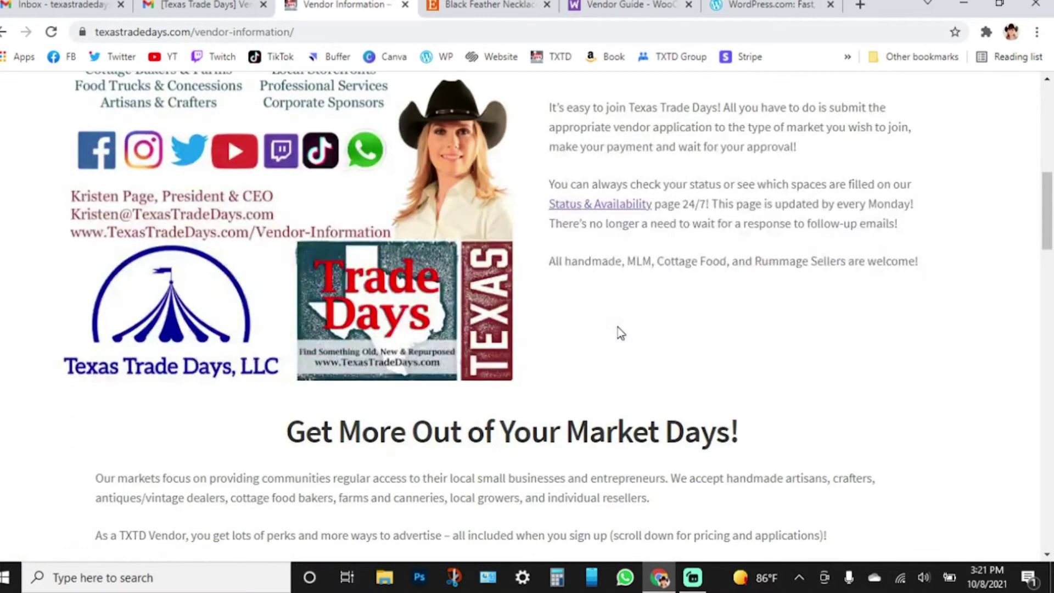
pyautogui.scroll(-4, 620, 332)
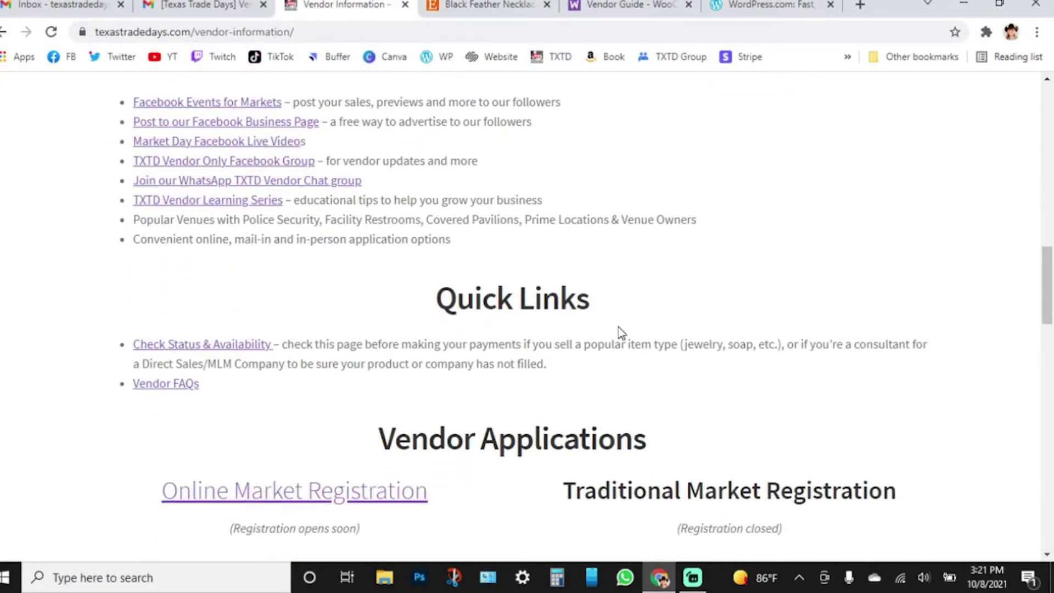
pyautogui.scroll(2, 619, 332)
pyautogui.scroll(-4, 621, 333)
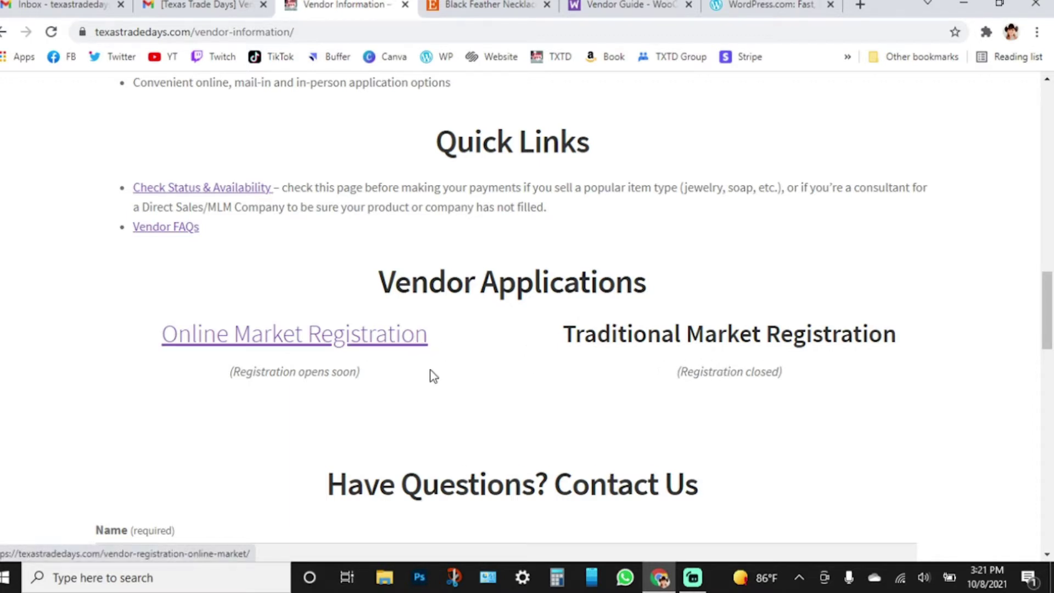
pyautogui.scroll(-1, 436, 376)
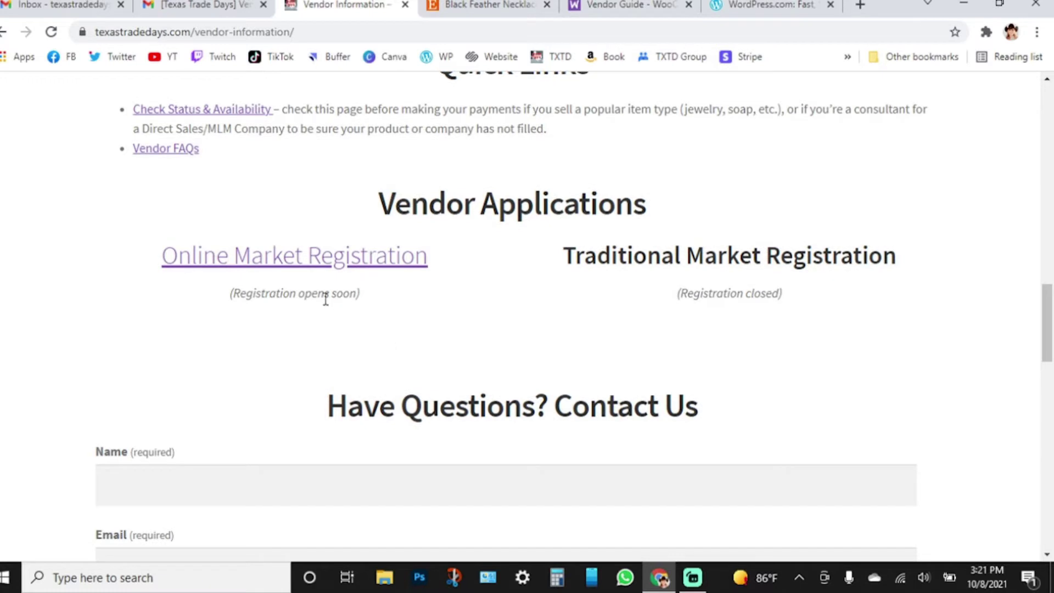
pyautogui.scroll(-2, 385, 332)
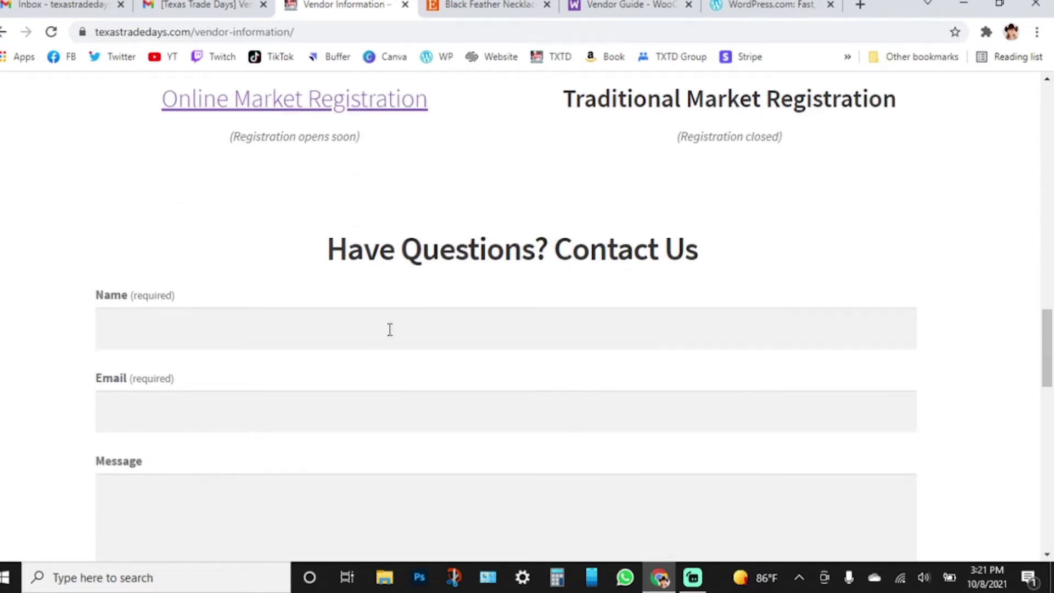
pyautogui.scroll(2, 389, 330)
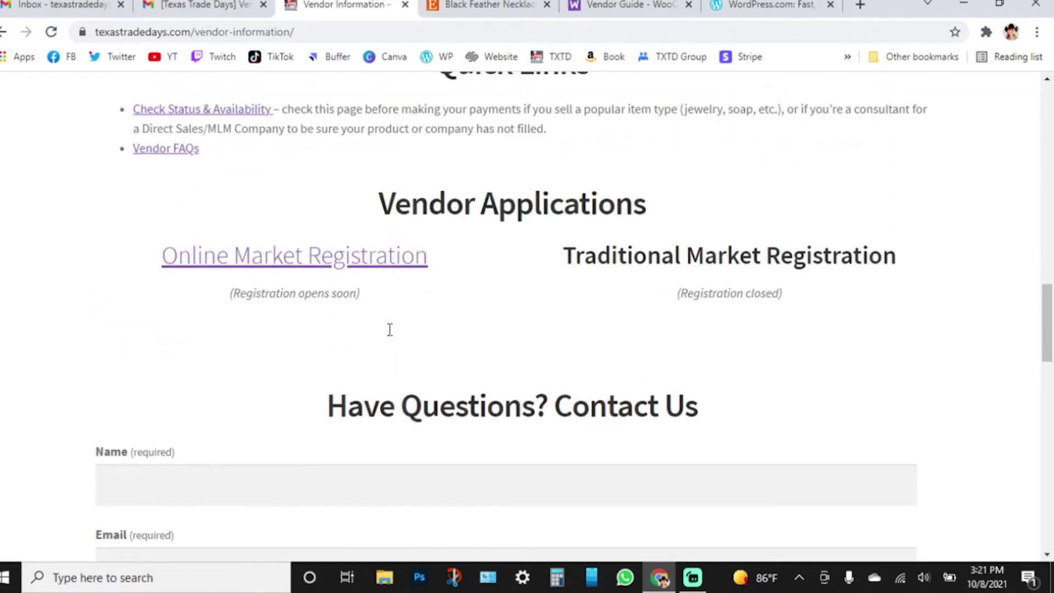
# - Open Online Market Registration from the Vendor Applications section and review its introduction and reasons to sell online
pyautogui.click(361, 264)
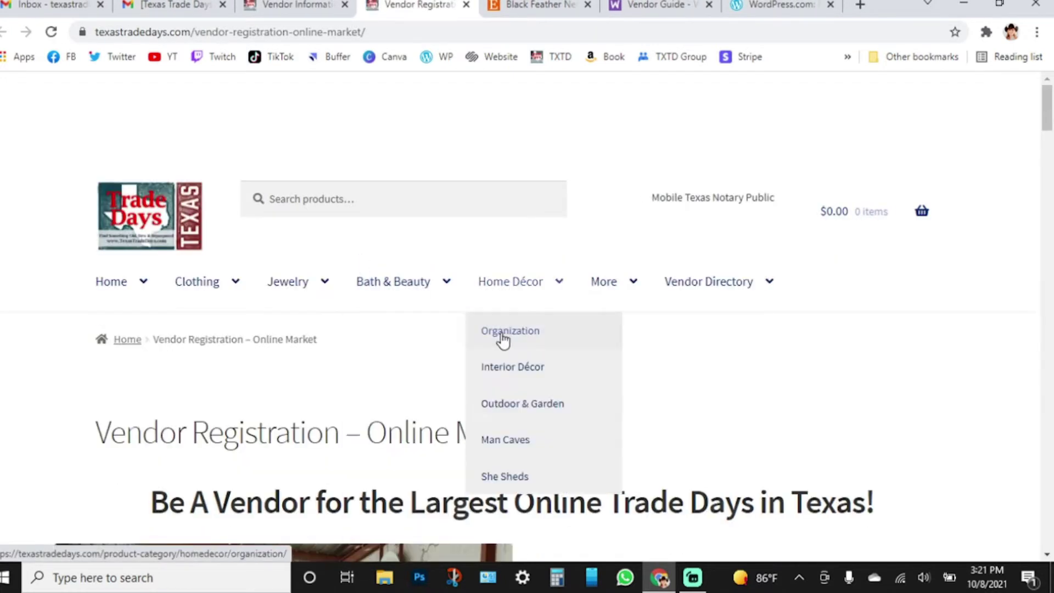
pyautogui.scroll(-1, 814, 435)
pyautogui.scroll(-2, 813, 435)
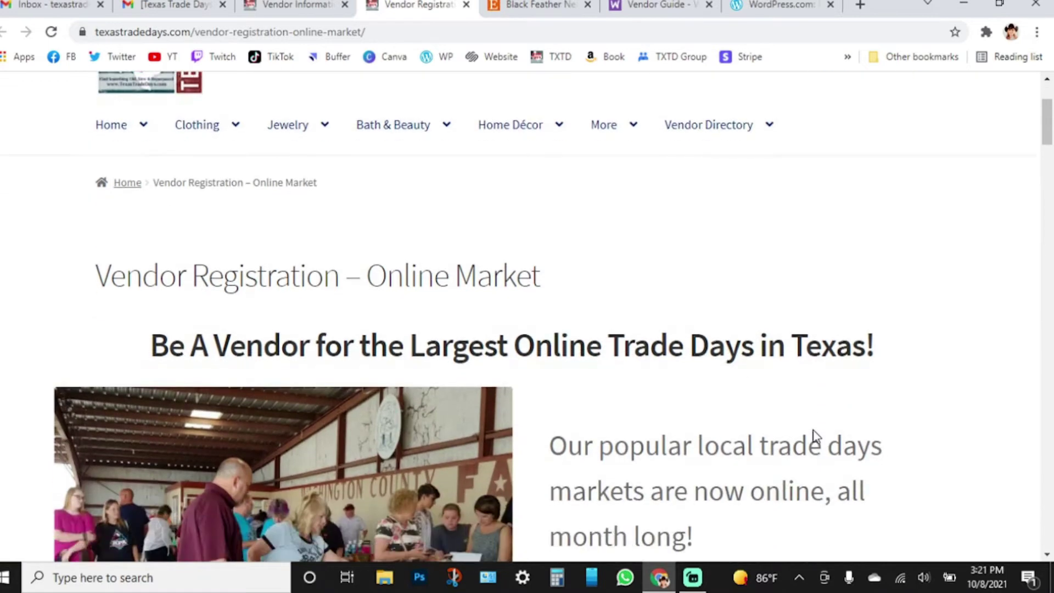
pyautogui.scroll(-1, 813, 435)
pyautogui.scroll(-6, 816, 435)
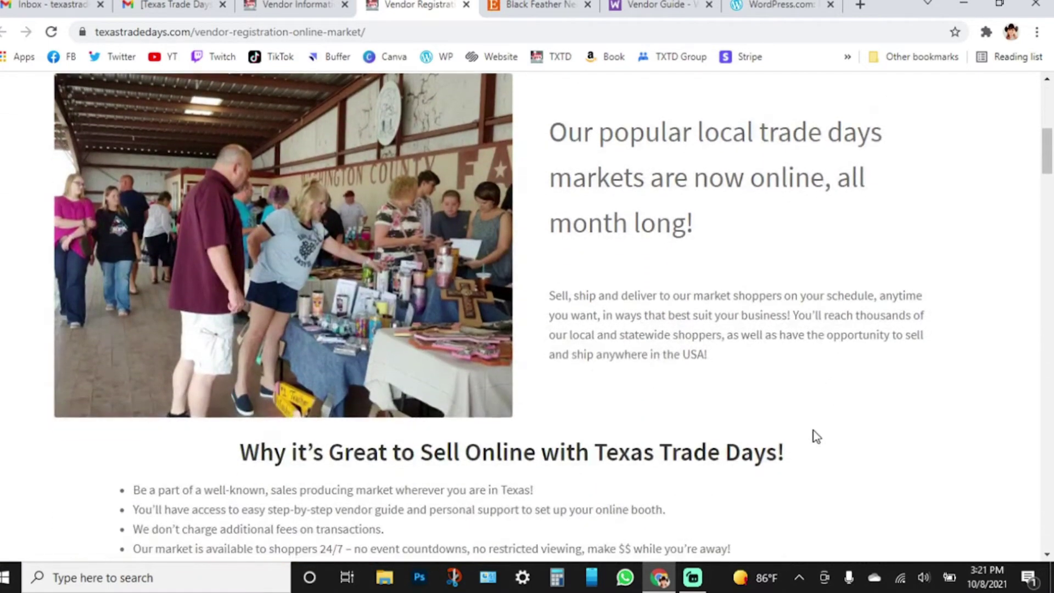
# - Review the How to Register section, from the Step #1 vendor account form to the Step #2 online booth payment
pyautogui.scroll(-6, 814, 434)
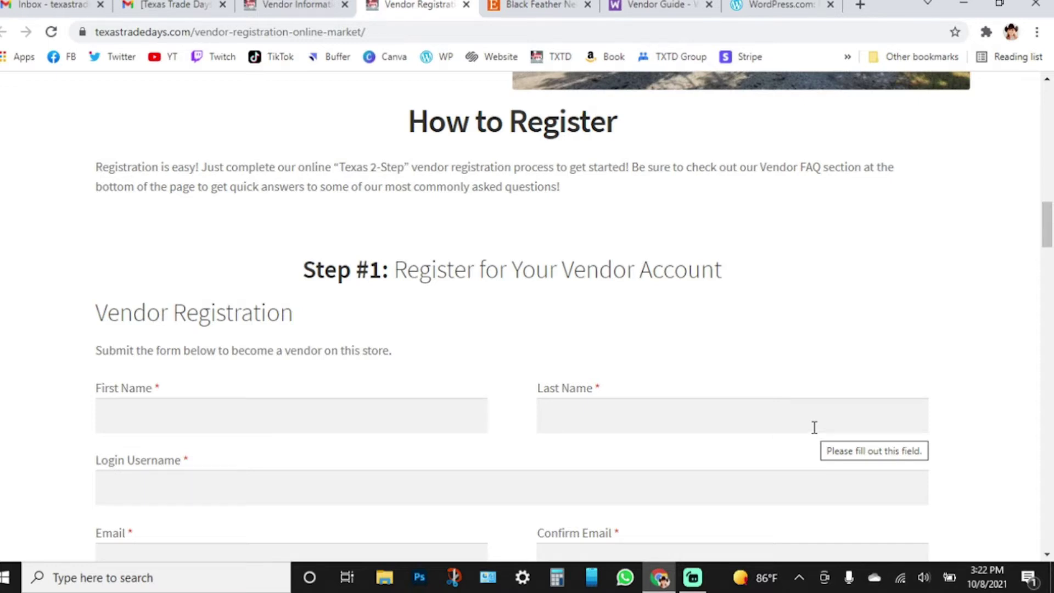
pyautogui.scroll(-2, 814, 427)
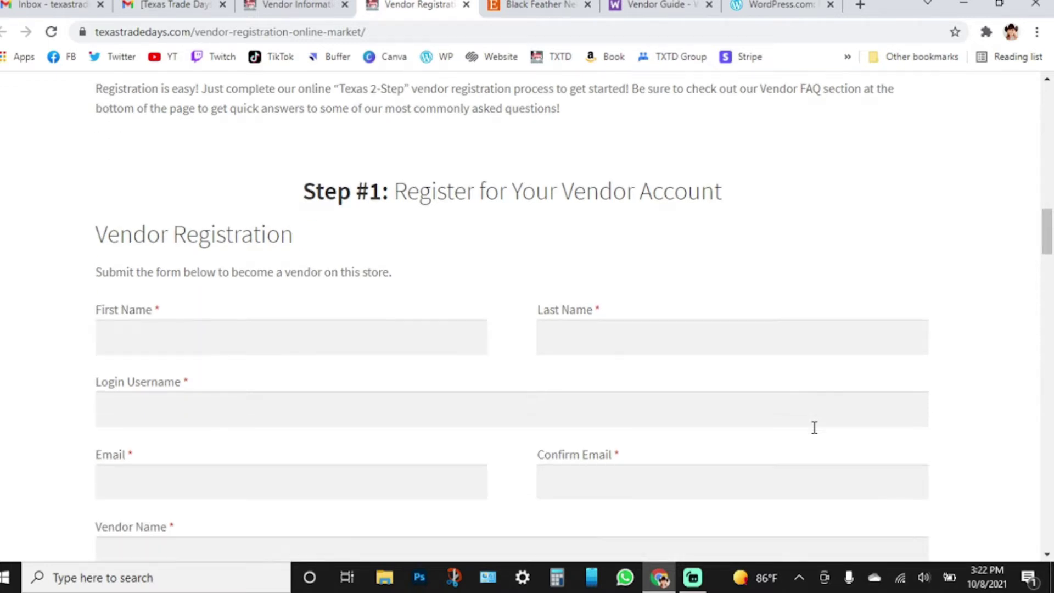
pyautogui.scroll(-2, 814, 427)
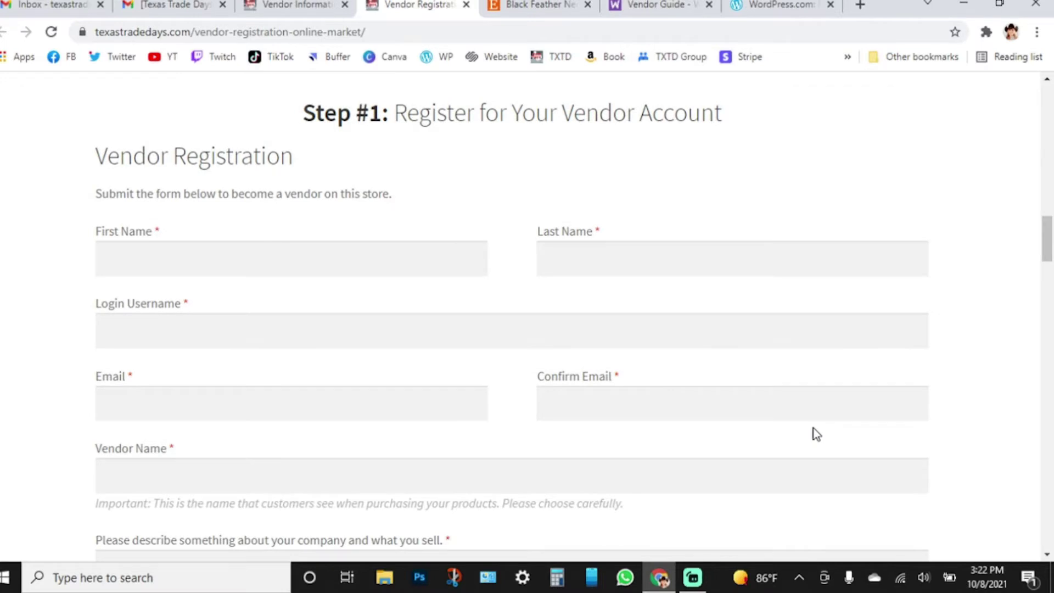
pyautogui.scroll(-10, 816, 434)
pyautogui.scroll(-2, 814, 427)
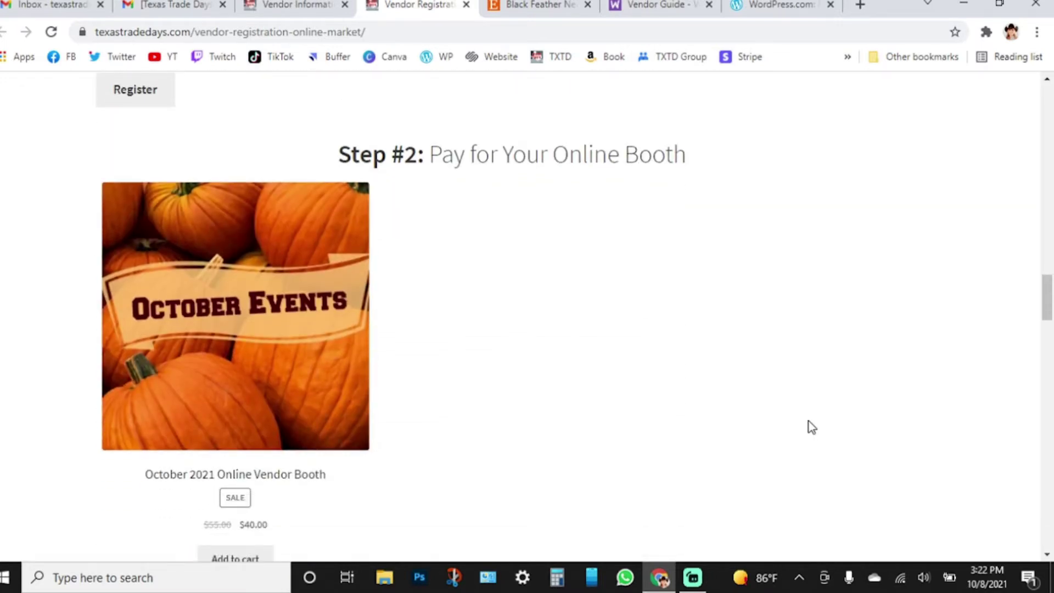
# - Walk through the Vendor Registration form's First Name, Last Name, Login Username, Email and Confirm Email fields, leaving them empty
pyautogui.scroll(11, 811, 426)
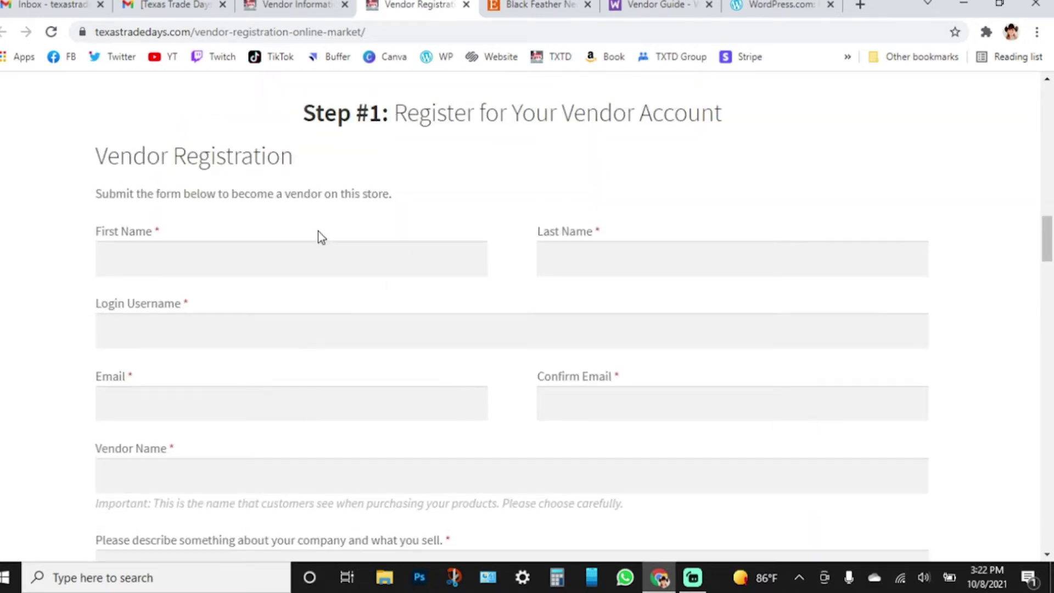
pyautogui.click(320, 235)
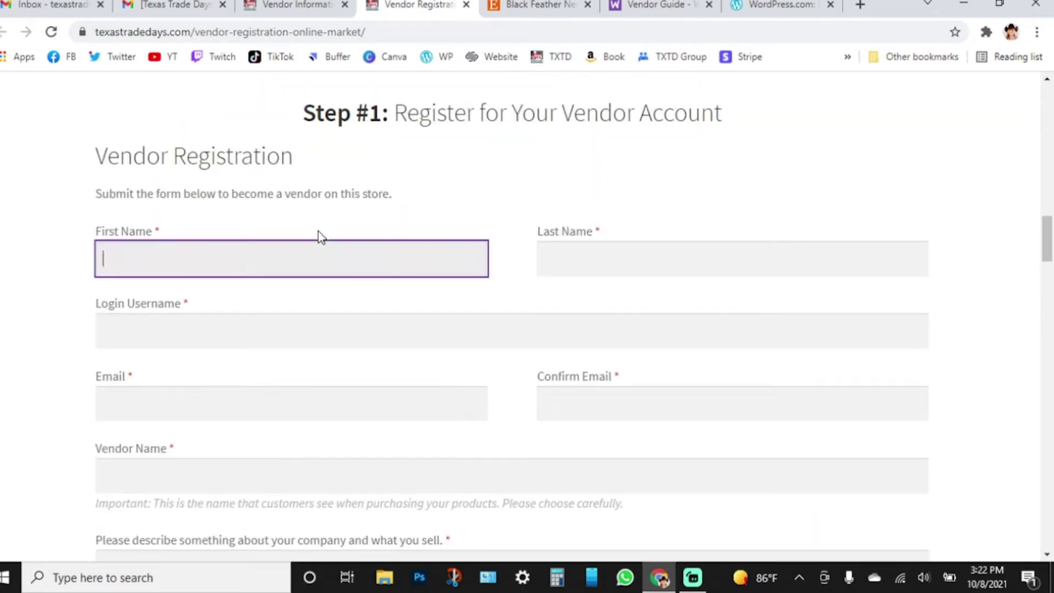
pyautogui.click(617, 268)
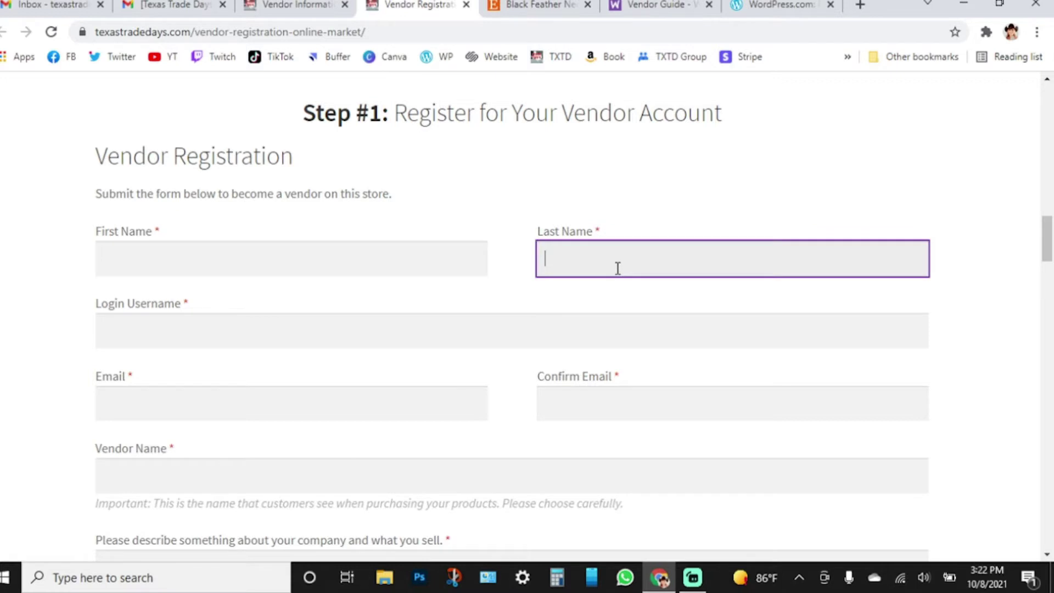
pyautogui.click(331, 320)
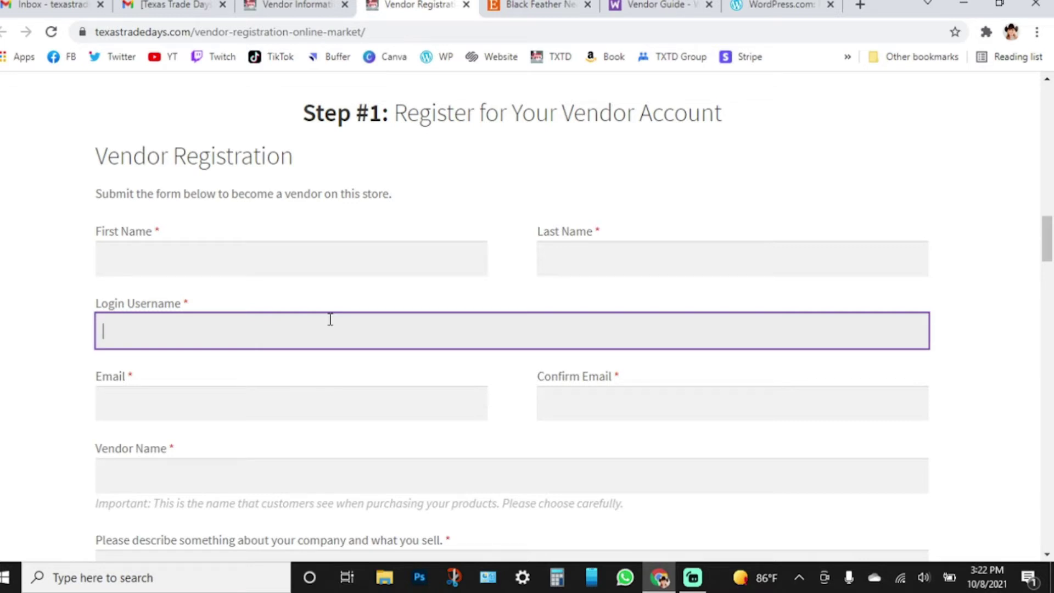
pyautogui.press('Tab')
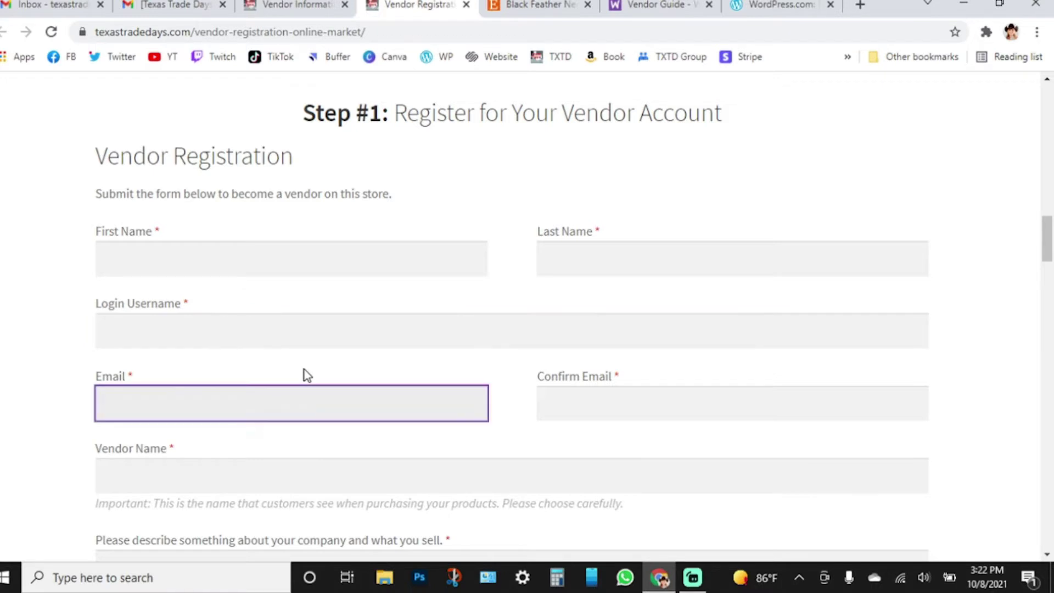
pyautogui.scroll(-1, 306, 375)
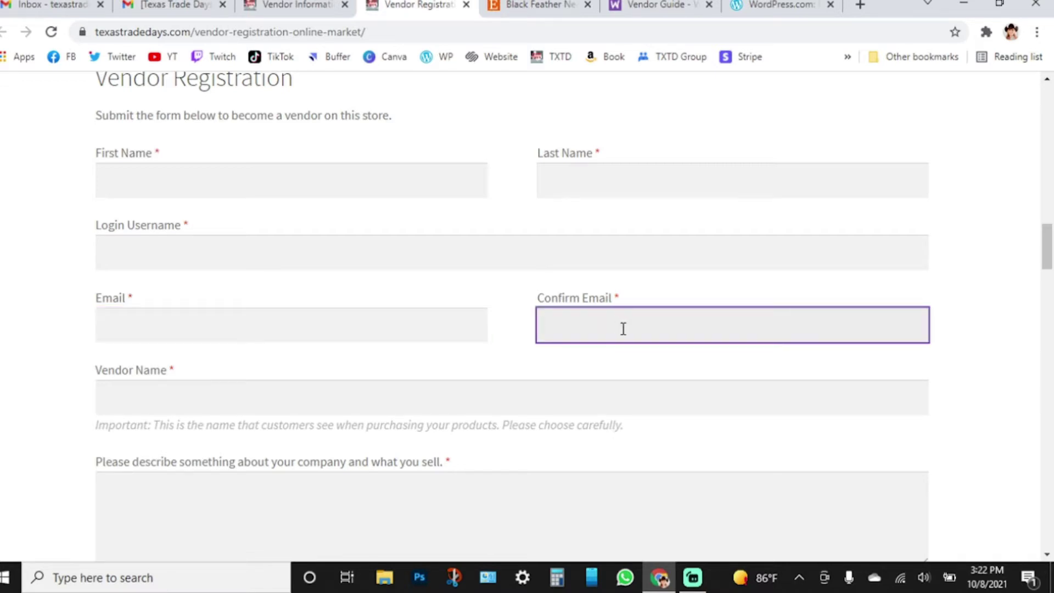
pyautogui.scroll(-1, 623, 328)
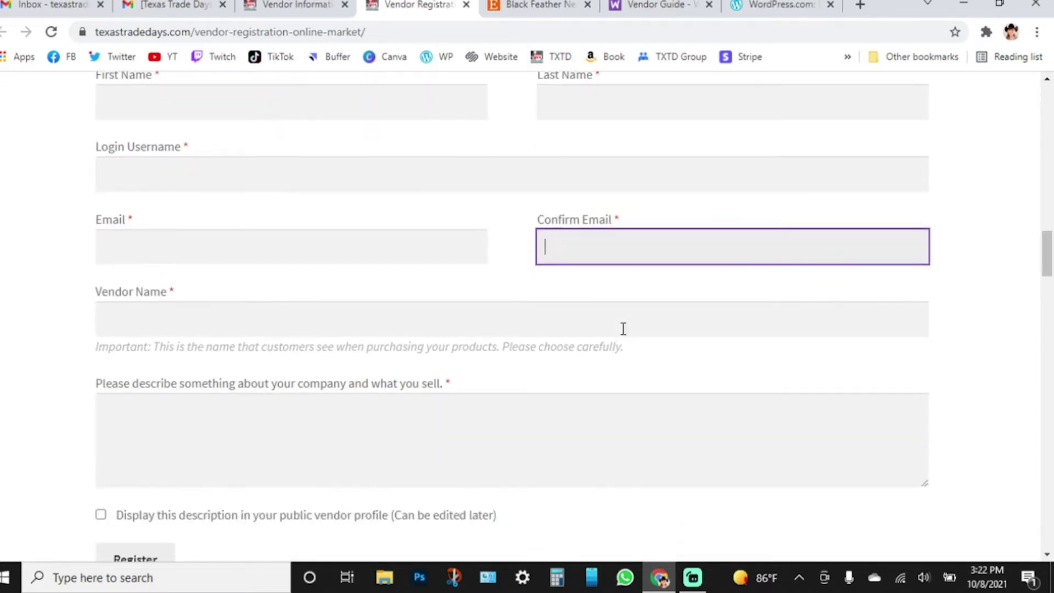
pyautogui.scroll(-1, 623, 328)
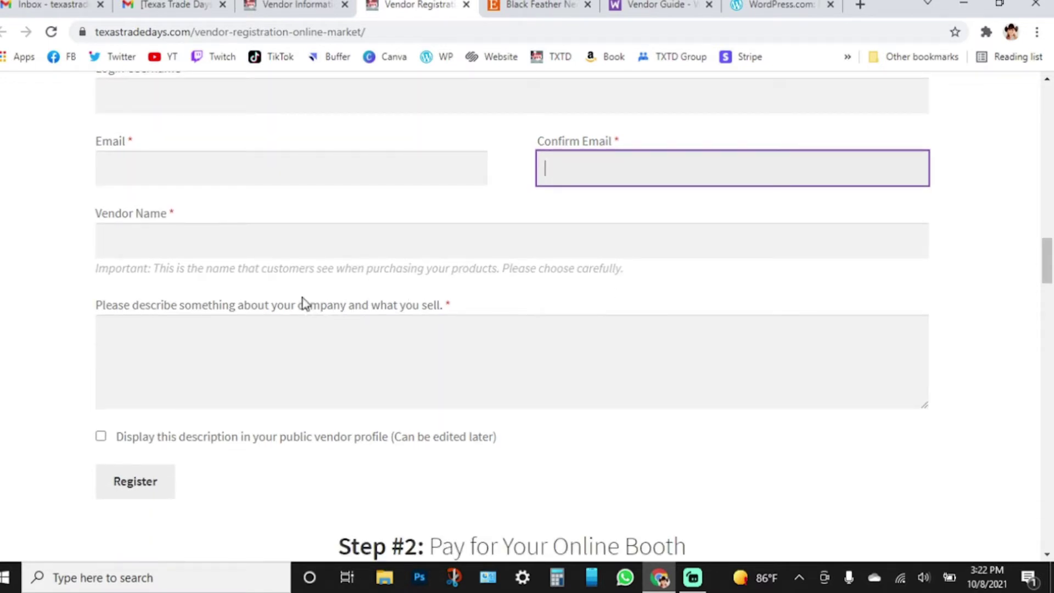
# - Go over the Vendor Name field and the company description field of the registration form, leaving both empty
pyautogui.click(204, 219)
pyautogui.click(216, 240)
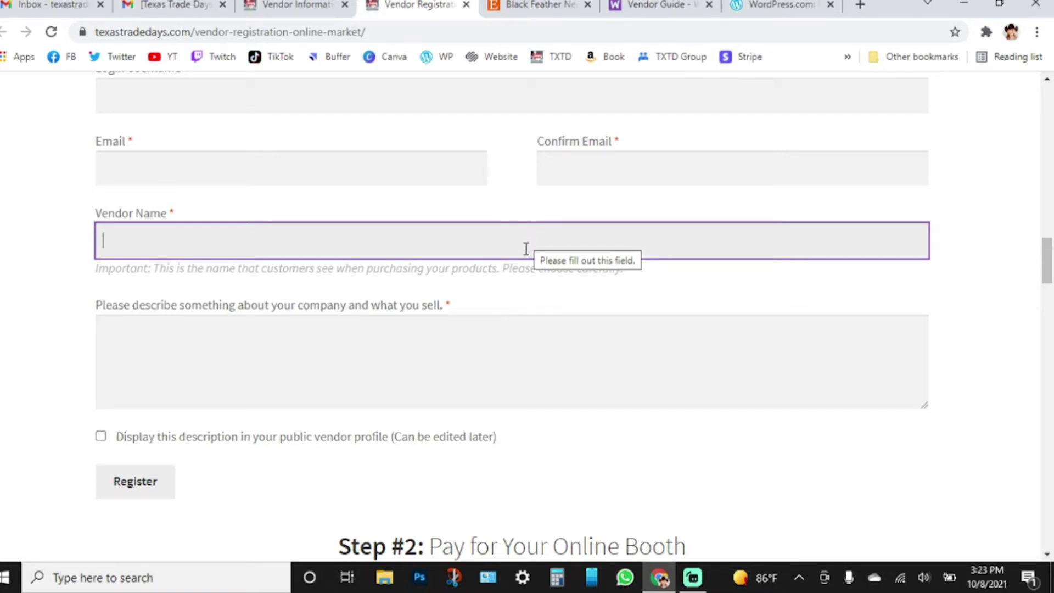
pyautogui.scroll(-2, 525, 247)
pyautogui.click(476, 271)
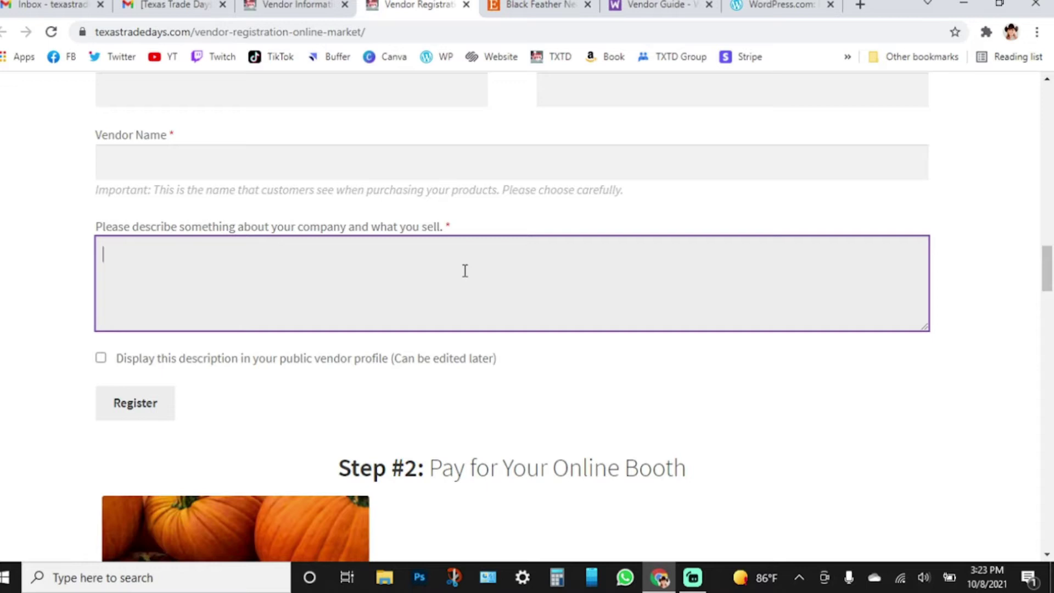
# - Try the option to display the description in the public vendor profile, switching it on and off again
pyautogui.click(101, 357)
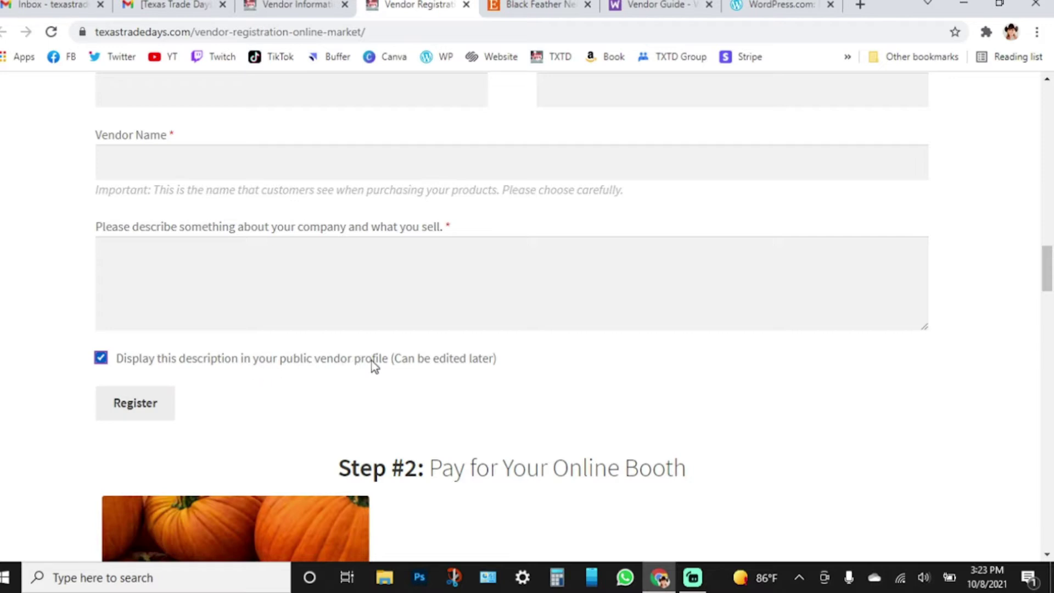
pyautogui.click(100, 359)
pyautogui.click(226, 292)
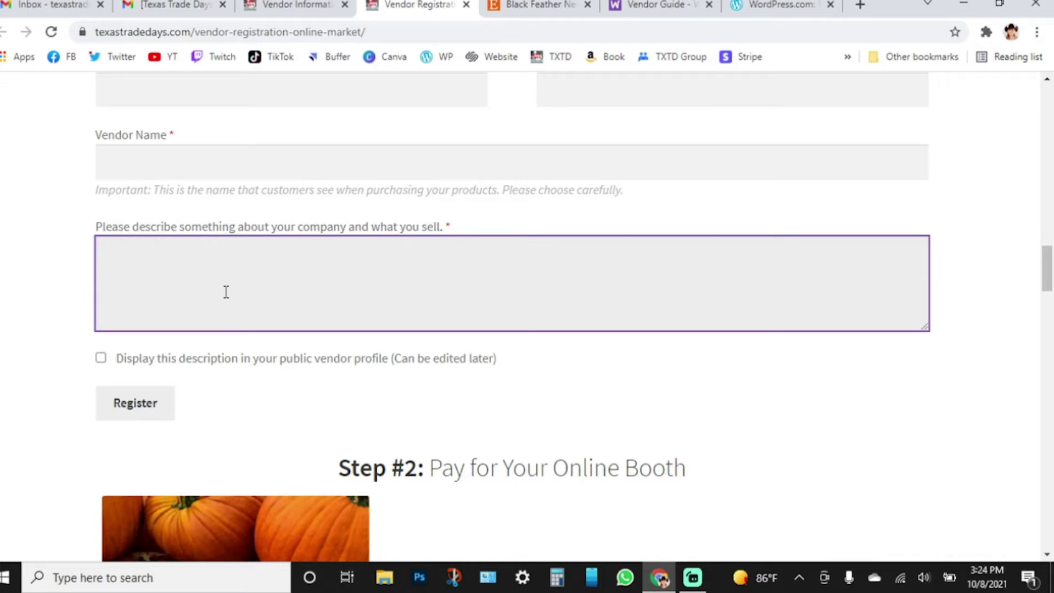
pyautogui.click(101, 360)
pyautogui.click(101, 359)
pyautogui.click(150, 295)
# - Open the October 2021 Online Vendor Booth product from the Step #2 payment section
pyautogui.scroll(-1, 497, 373)
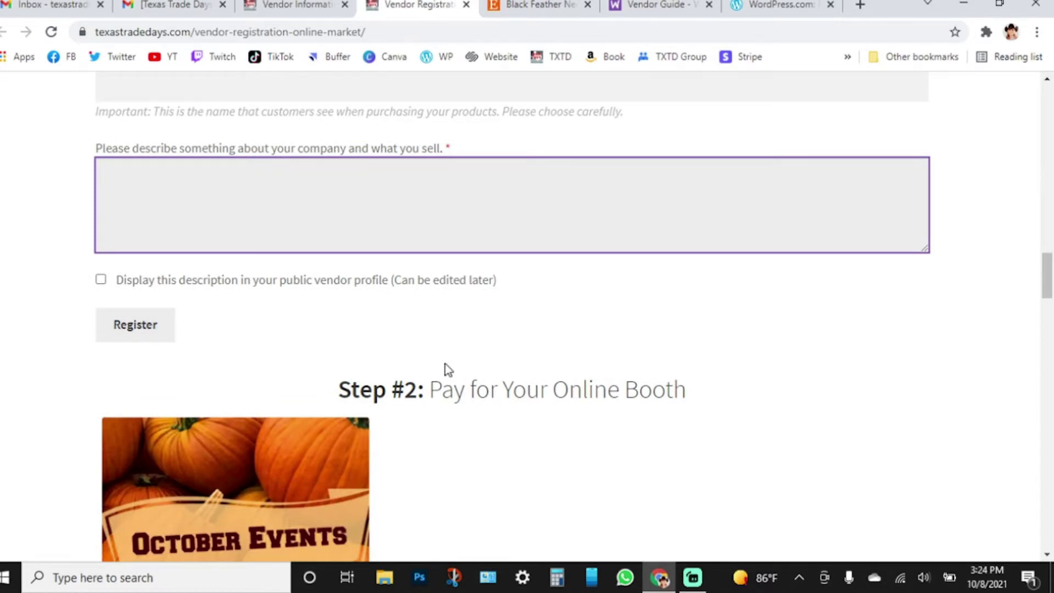
pyautogui.scroll(-1, 514, 372)
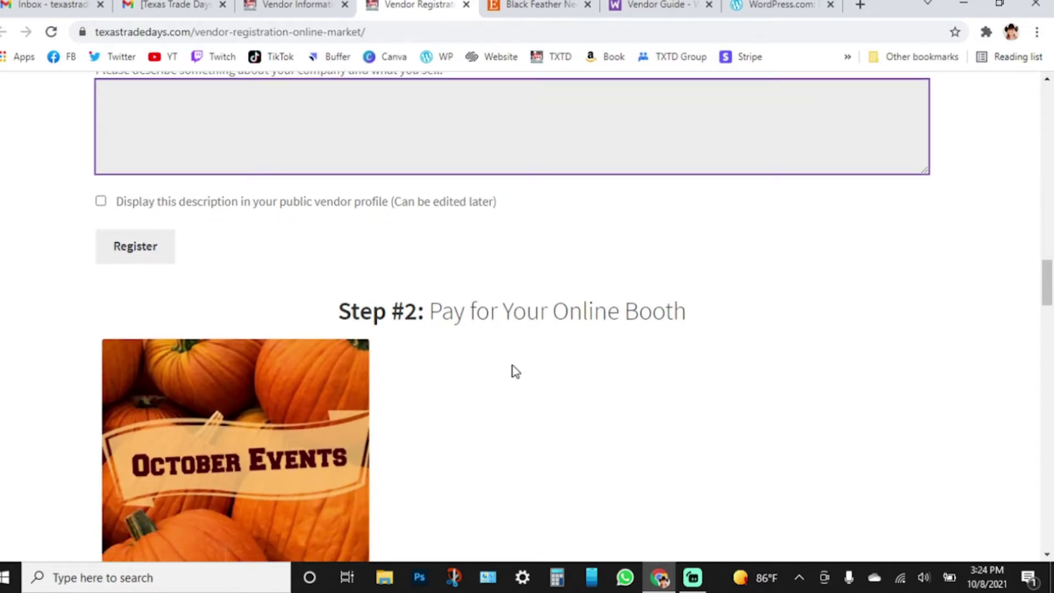
pyautogui.scroll(8, 510, 363)
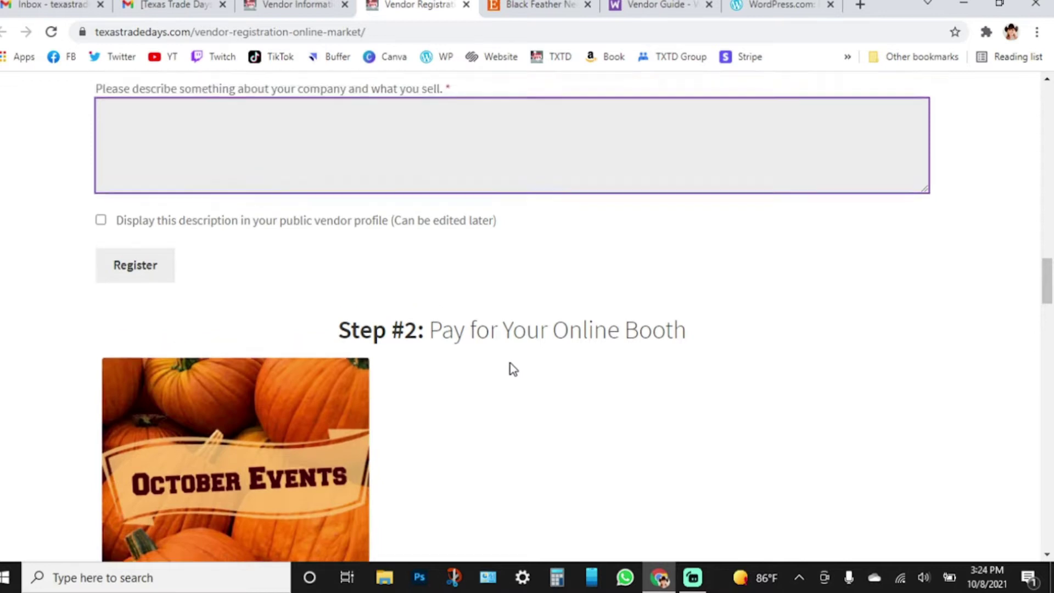
pyautogui.scroll(-10, 510, 365)
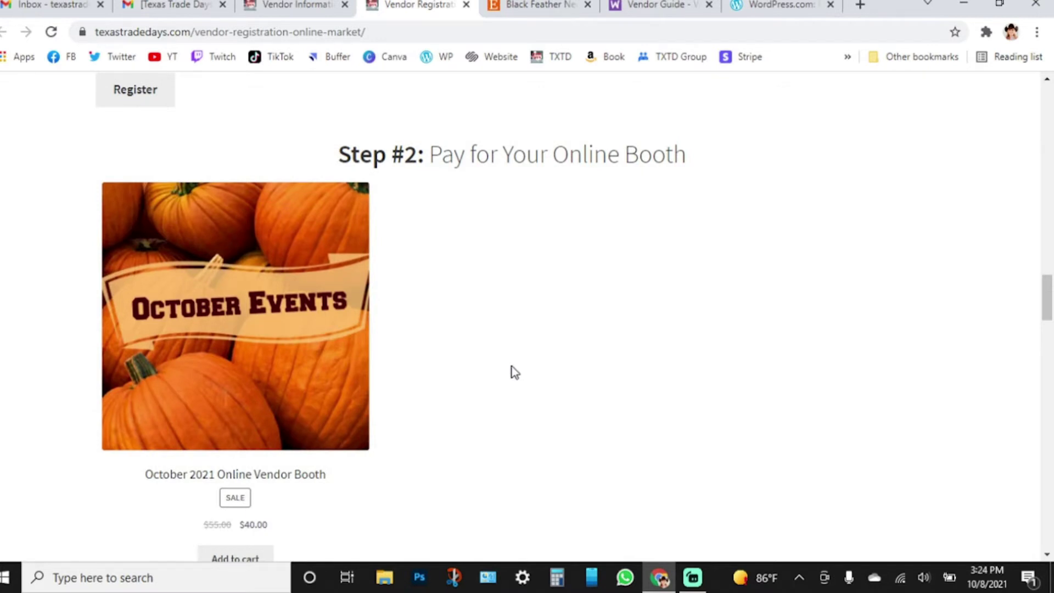
pyautogui.scroll(-1, 514, 366)
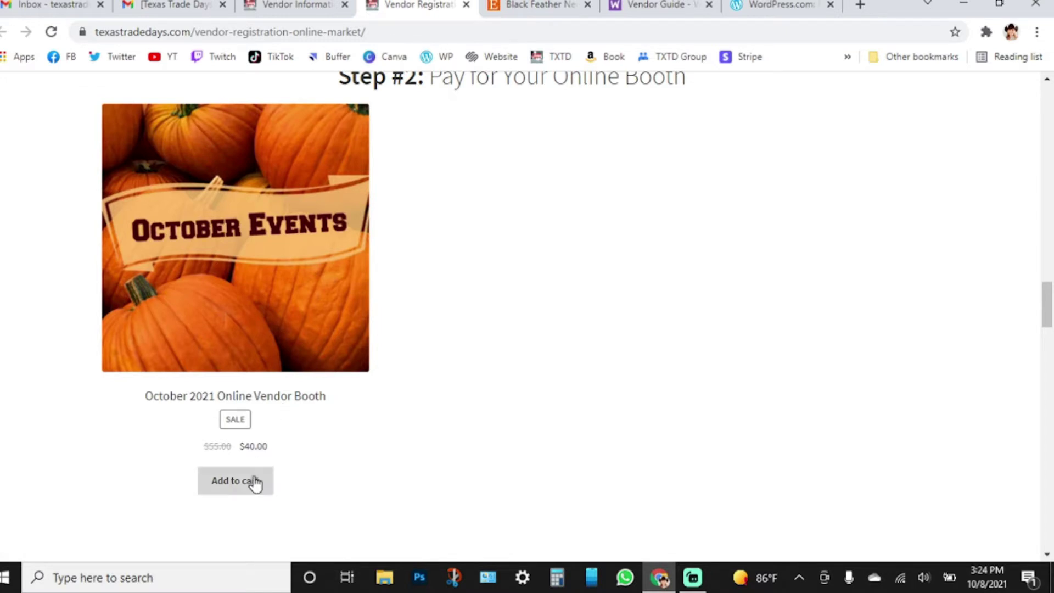
pyautogui.click(254, 310)
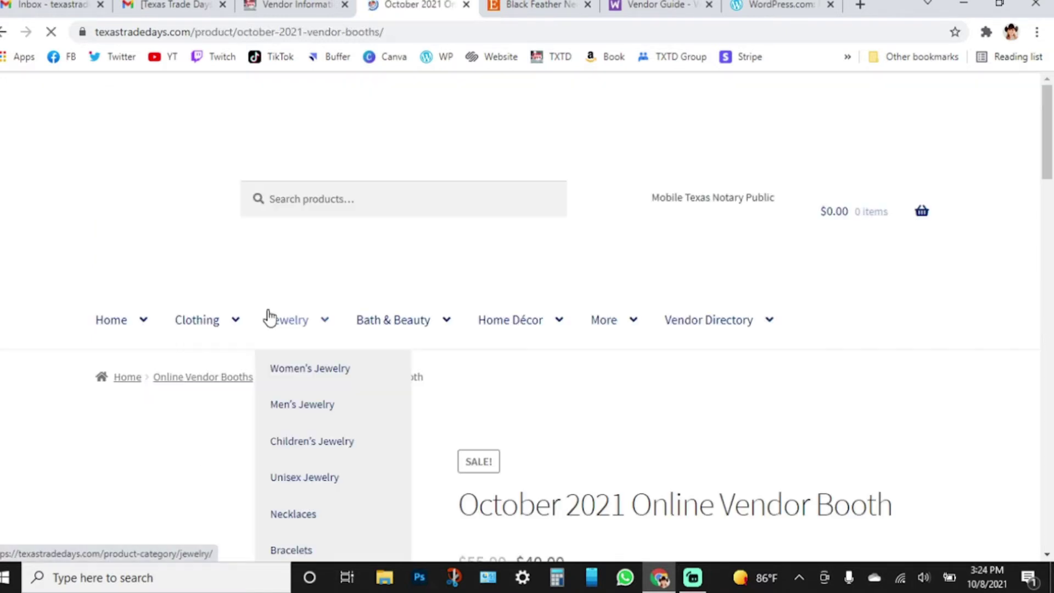
# - Review the booth's product details and purchase options, and highlight the note pointing to the description section
pyautogui.scroll(-7, 566, 423)
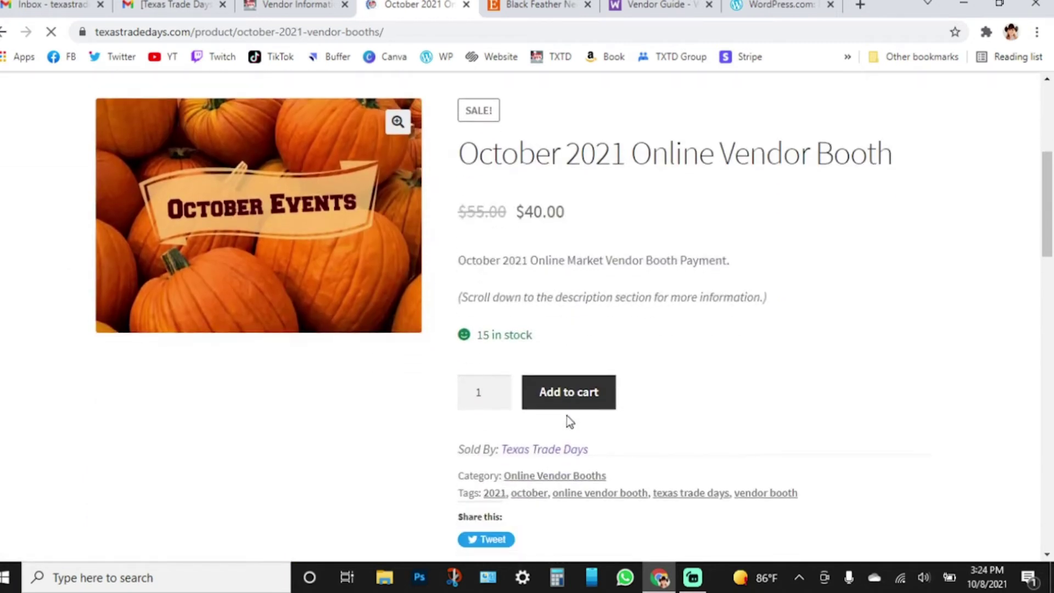
pyautogui.scroll(-3, 717, 473)
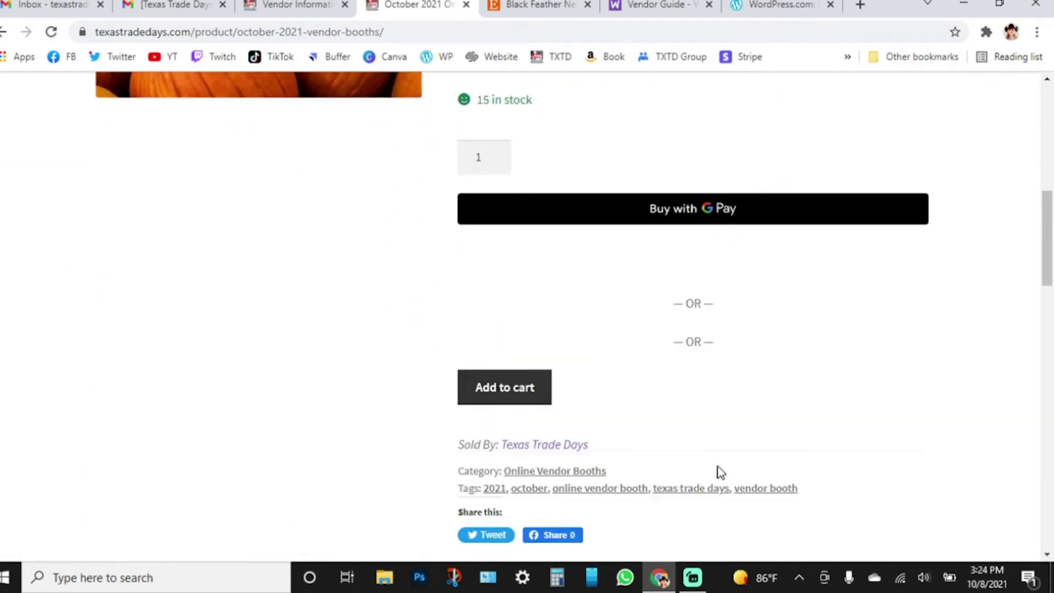
pyautogui.scroll(-3, 720, 472)
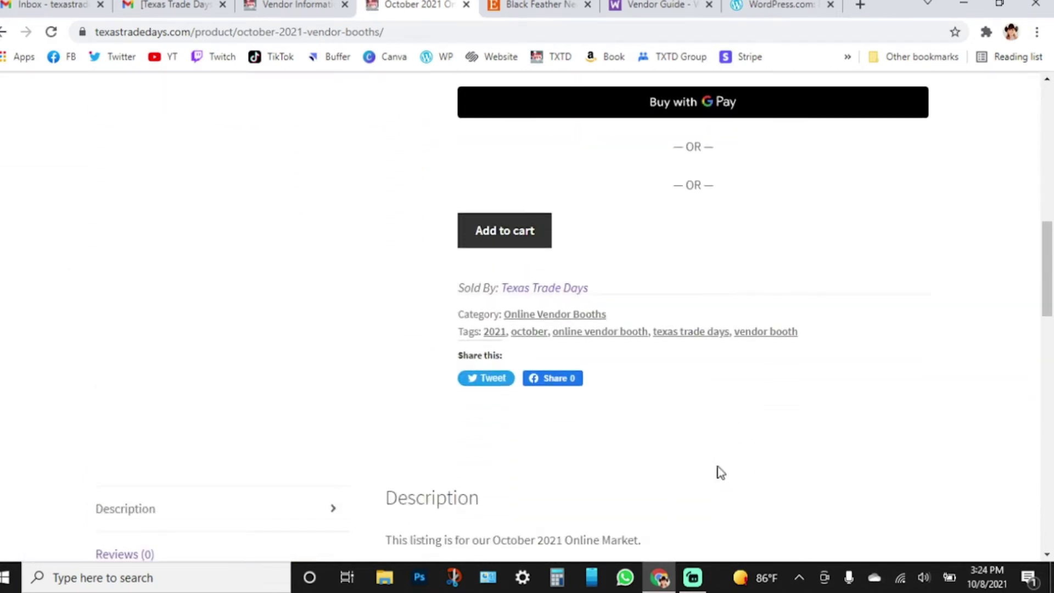
pyautogui.scroll(9, 720, 473)
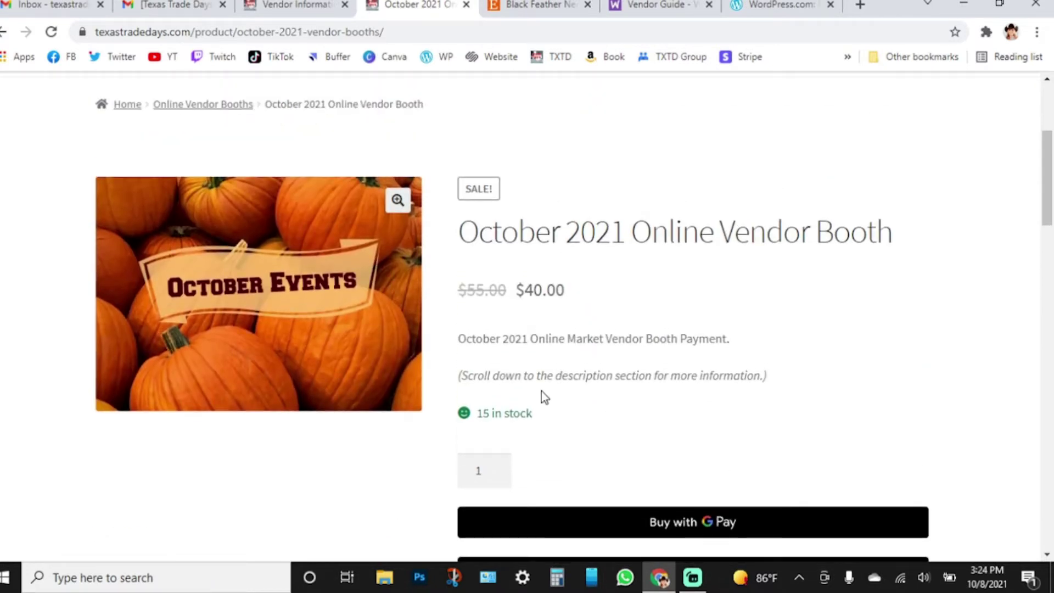
pyautogui.moveTo(776, 381); pyautogui.dragTo(459, 376)
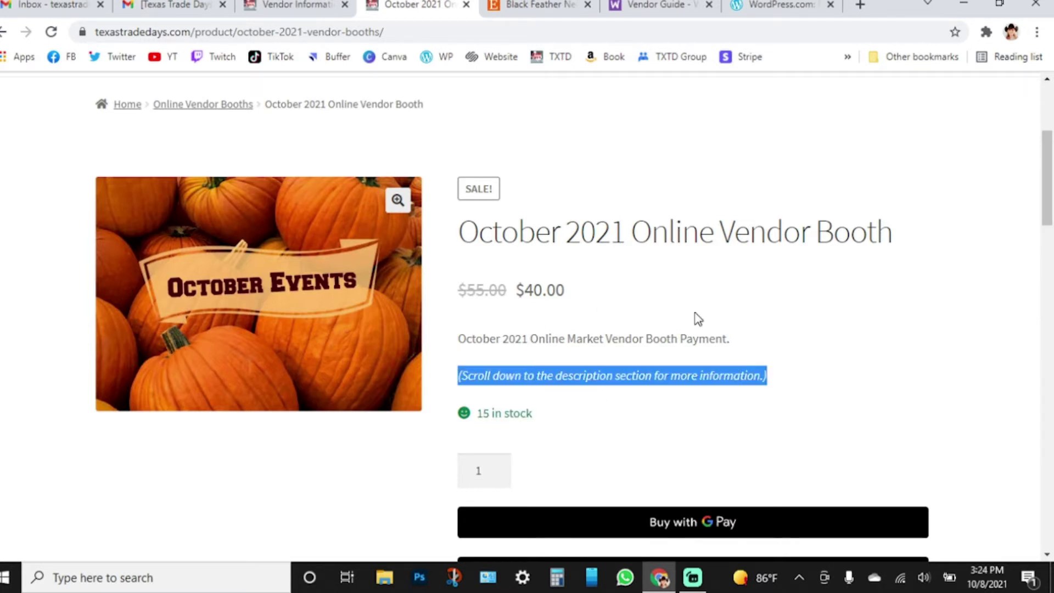
# - Review the booth listing's Description, from the online market rules and policy links to the vendor agreement notice
pyautogui.scroll(-12, 638, 412)
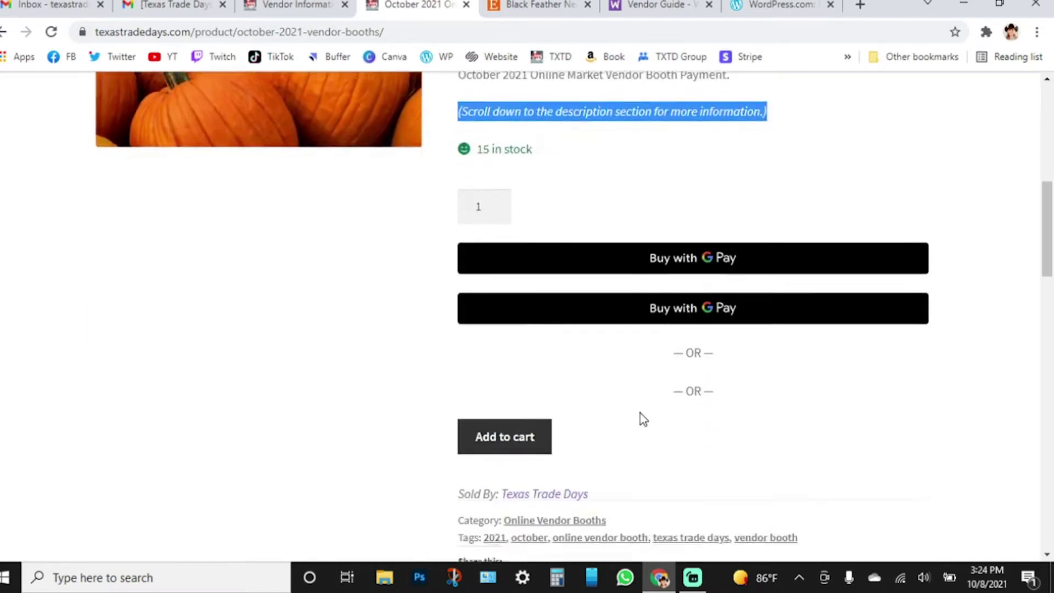
pyautogui.scroll(-2, 640, 414)
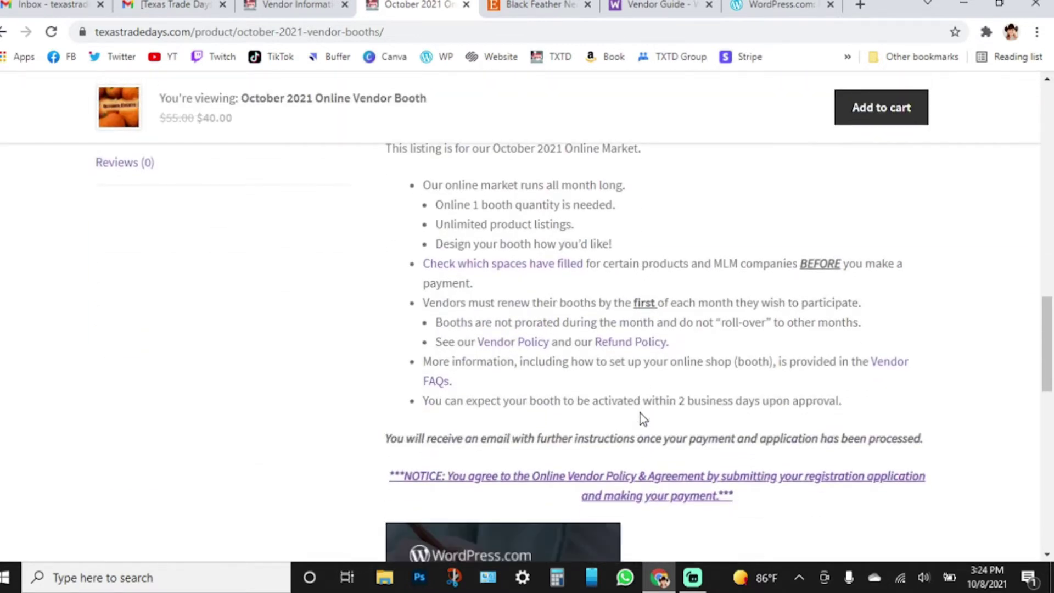
pyautogui.scroll(1, 640, 413)
pyautogui.scroll(-3, 640, 414)
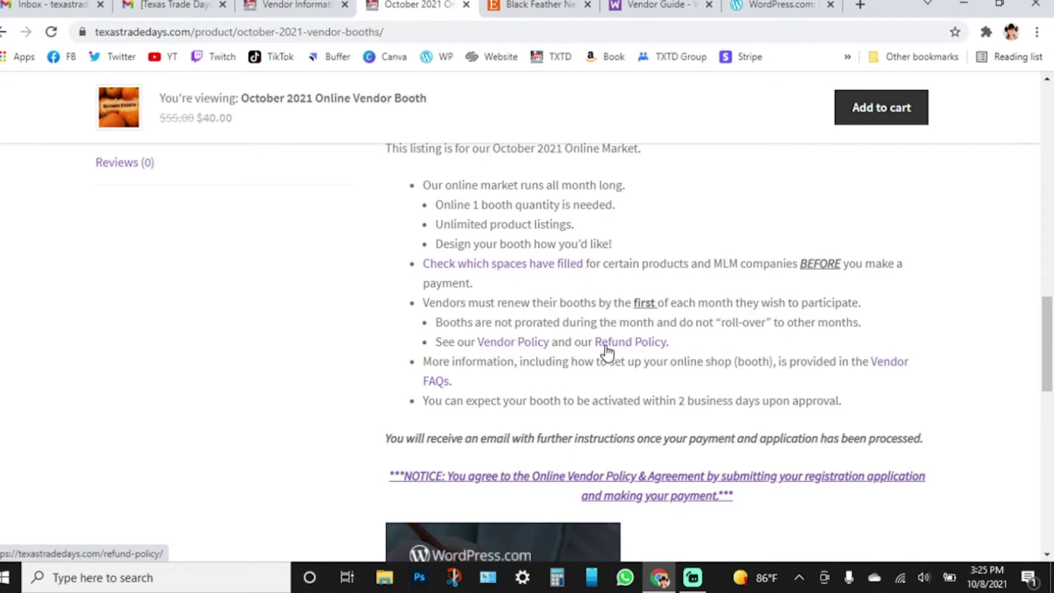
pyautogui.scroll(-1, 604, 356)
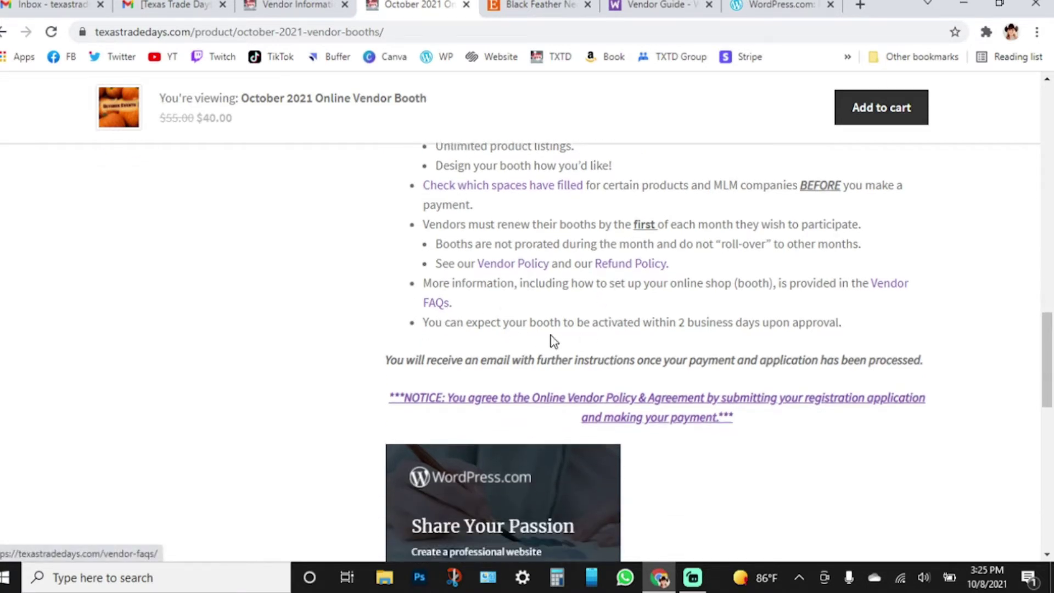
pyautogui.scroll(-1, 615, 357)
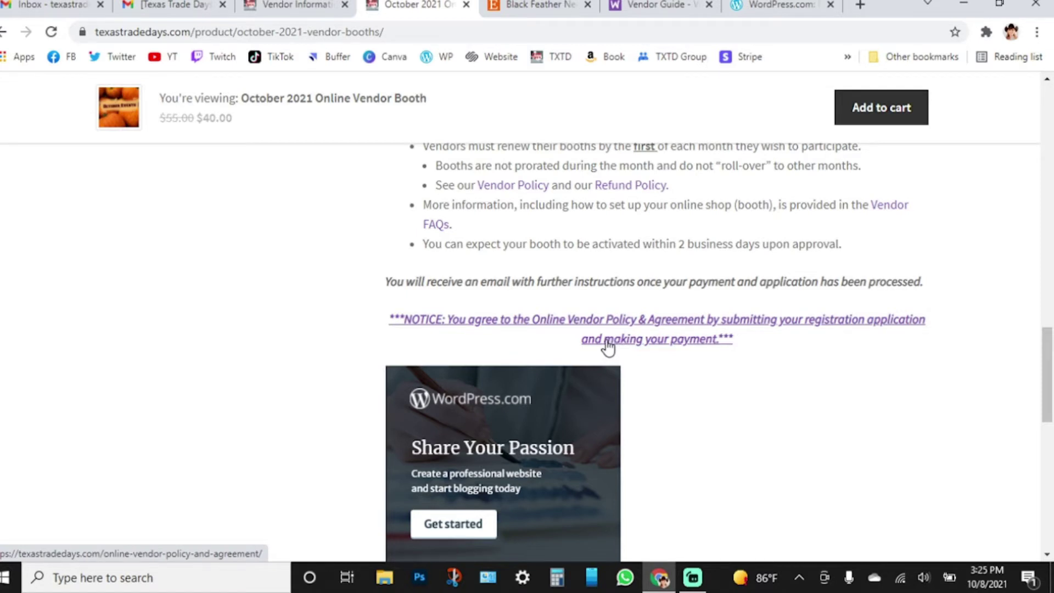
# - Open the Online Vendor Policy & Agreement from the notice and skim its clauses through the Refund Policy
pyautogui.click(666, 326)
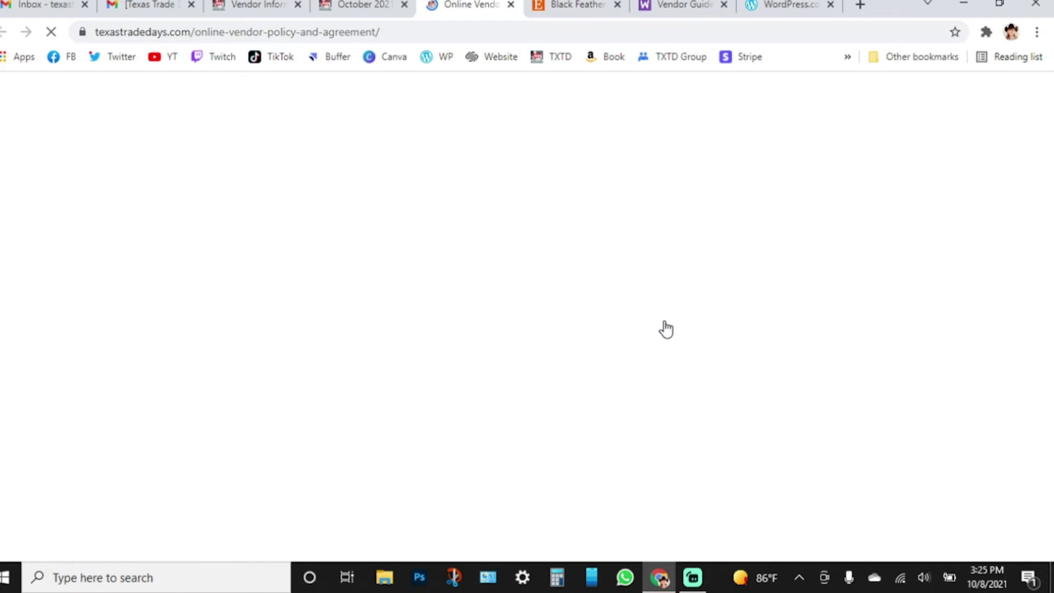
pyautogui.scroll(-12, 541, 365)
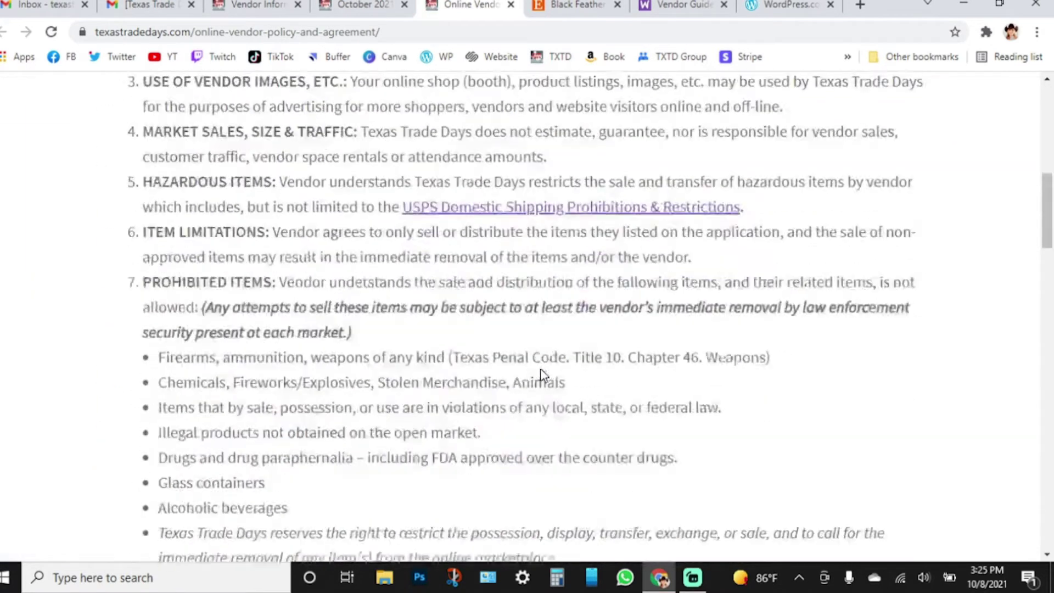
pyautogui.scroll(-15, 542, 367)
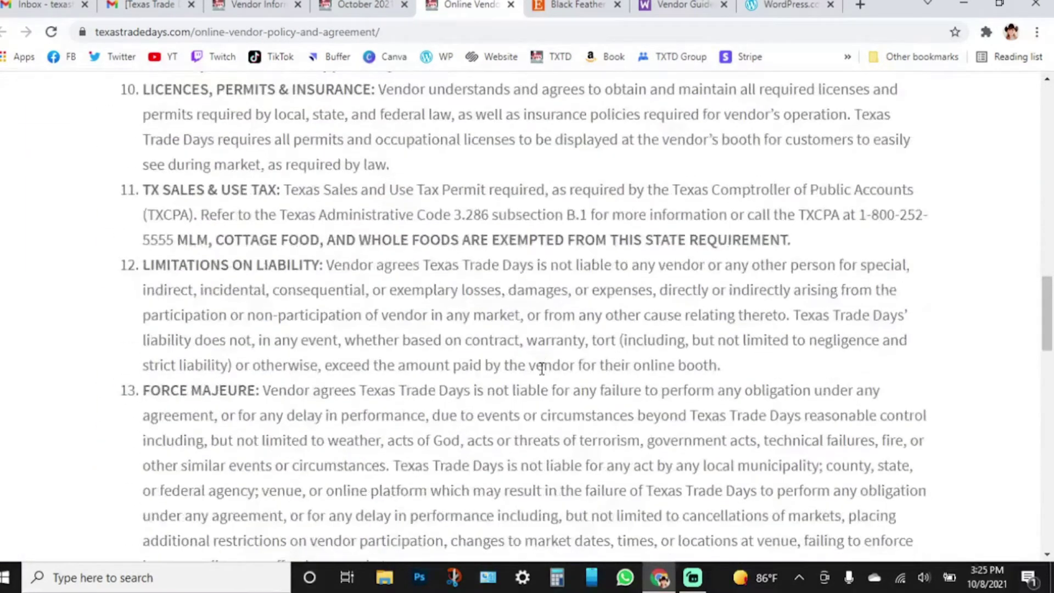
pyautogui.scroll(-7, 542, 368)
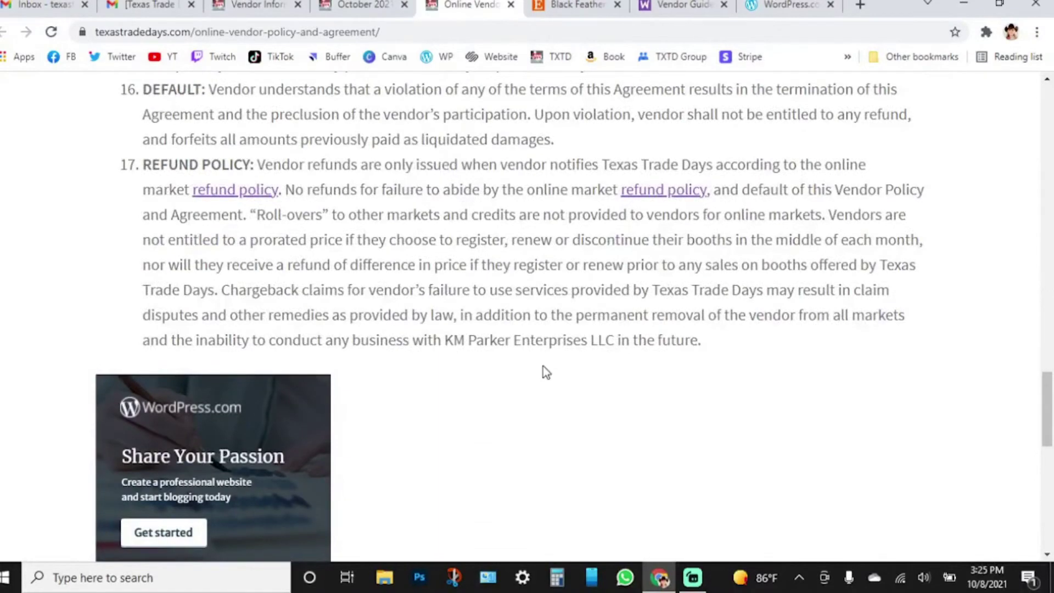
# - Return to the Hazardous Items clause and highlight its USPS Domestic Shipping Prohibitions & Restrictions link text
pyautogui.scroll(18, 542, 366)
pyautogui.scroll(7, 542, 366)
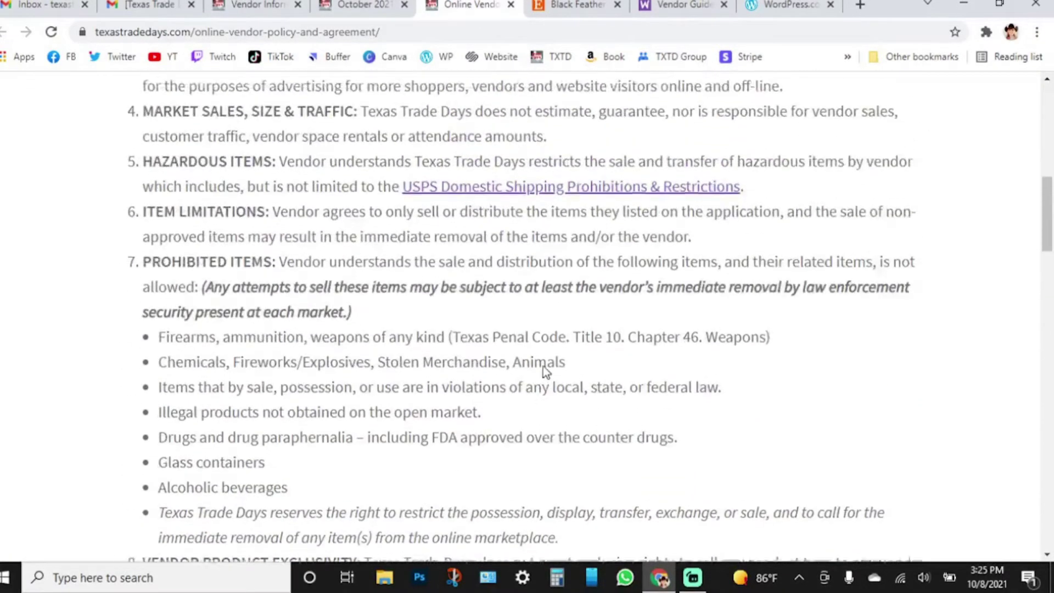
pyautogui.scroll(1, 543, 367)
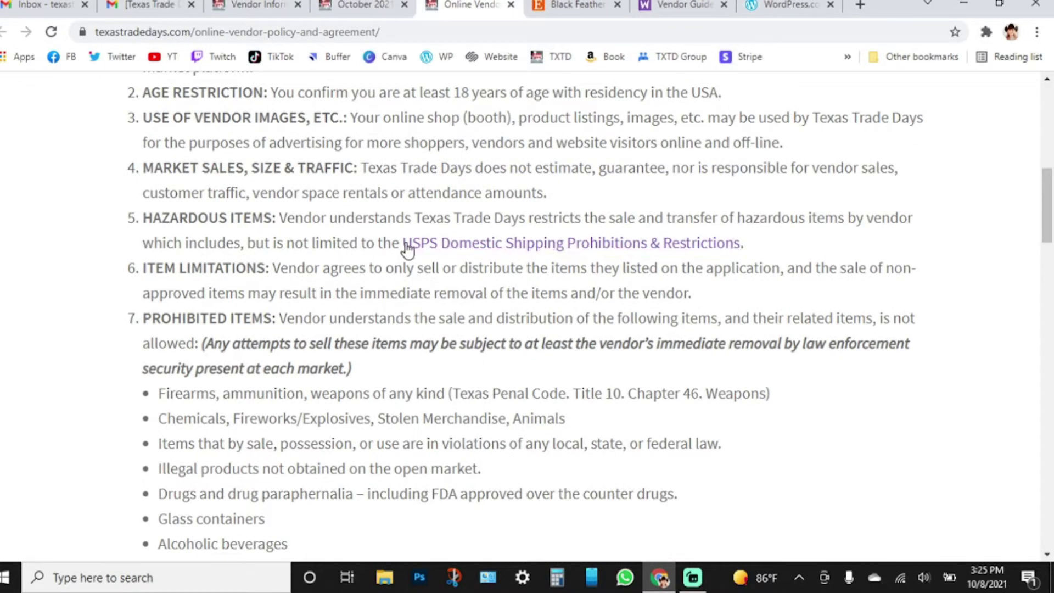
pyautogui.moveTo(768, 254); pyautogui.dragTo(402, 242)
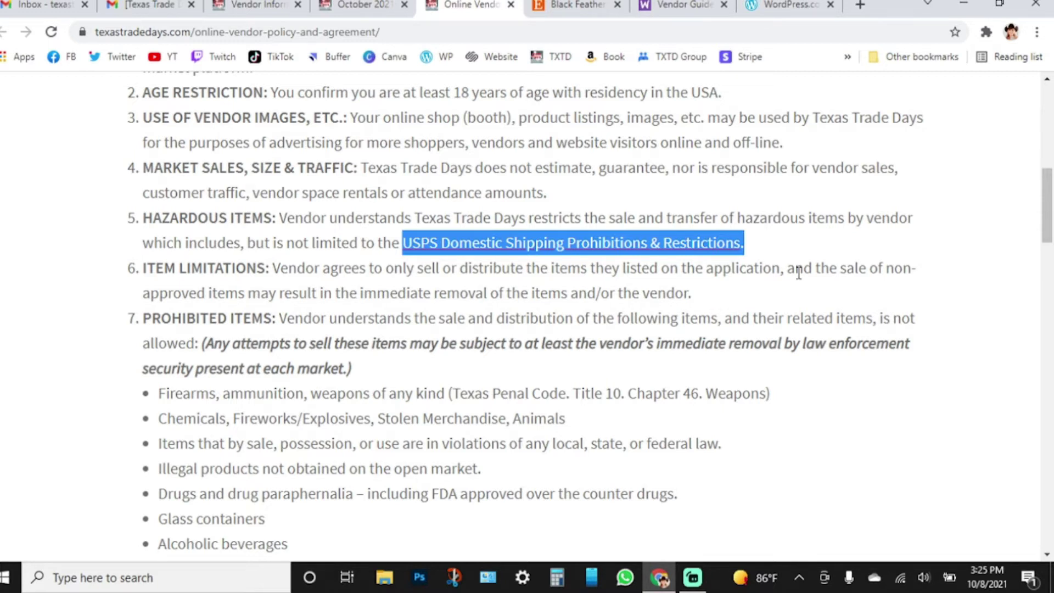
# - Open the USPS Domestic Shipping Prohibitions & Restrictions link from the Hazardous Items clause and skim the whole page
pyautogui.click(762, 242)
pyautogui.click(721, 245)
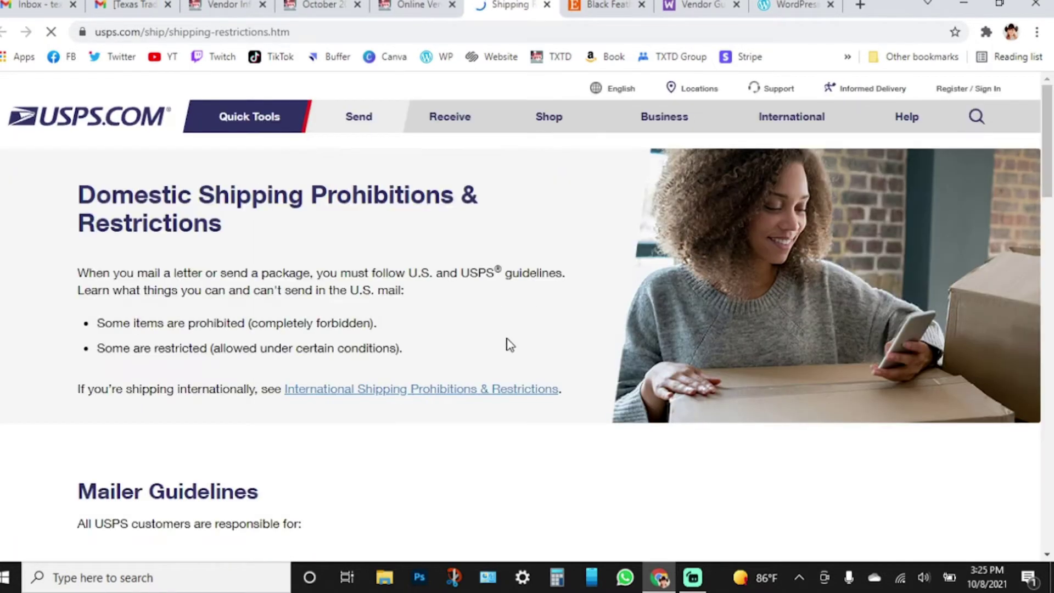
pyautogui.scroll(-3, 537, 423)
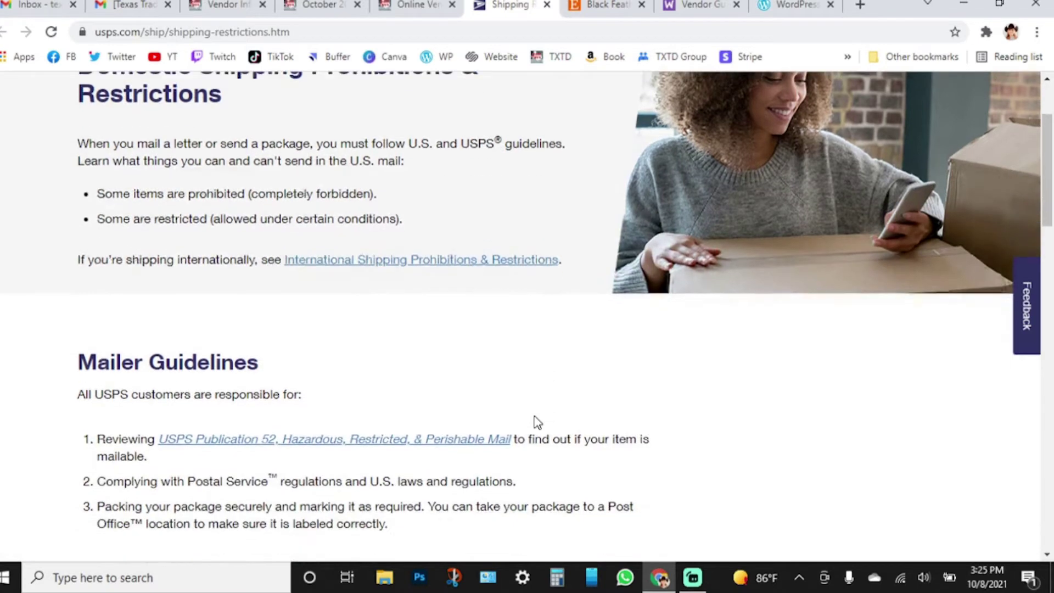
pyautogui.scroll(-10, 536, 417)
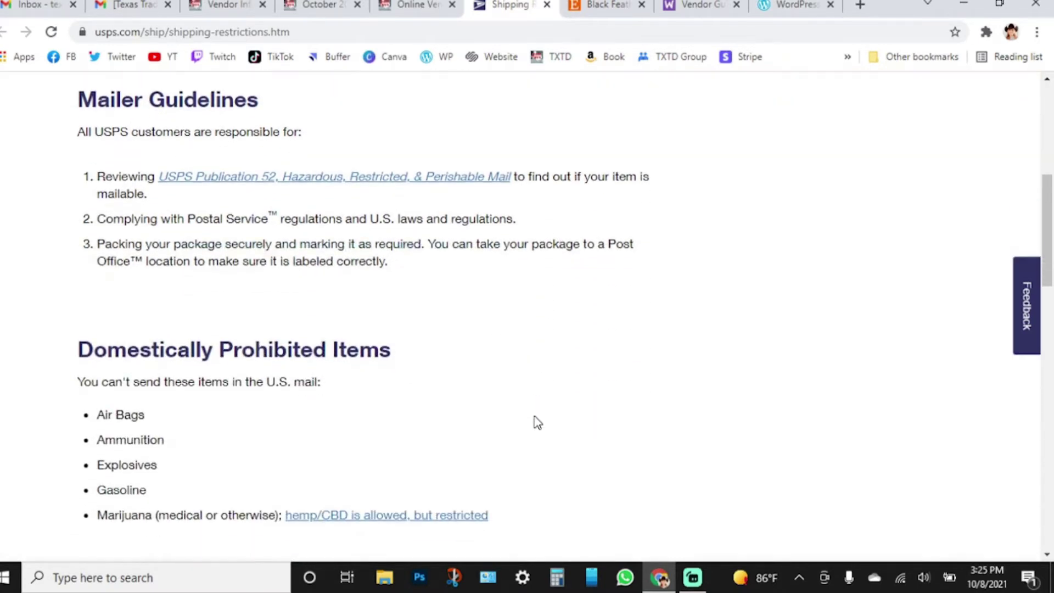
pyautogui.scroll(-4, 537, 422)
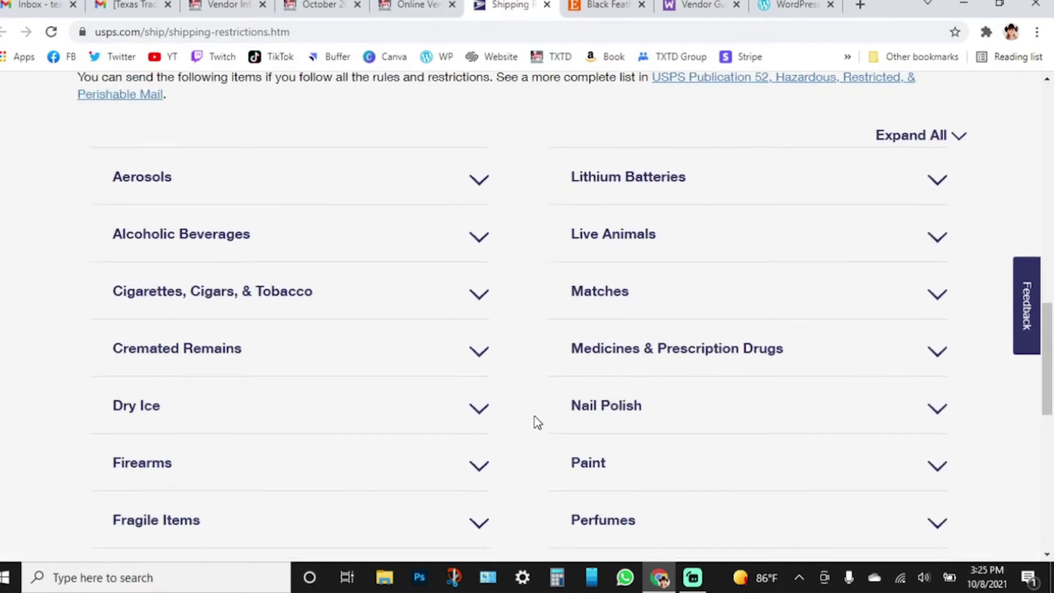
pyautogui.scroll(-7, 536, 422)
pyautogui.scroll(20, 536, 422)
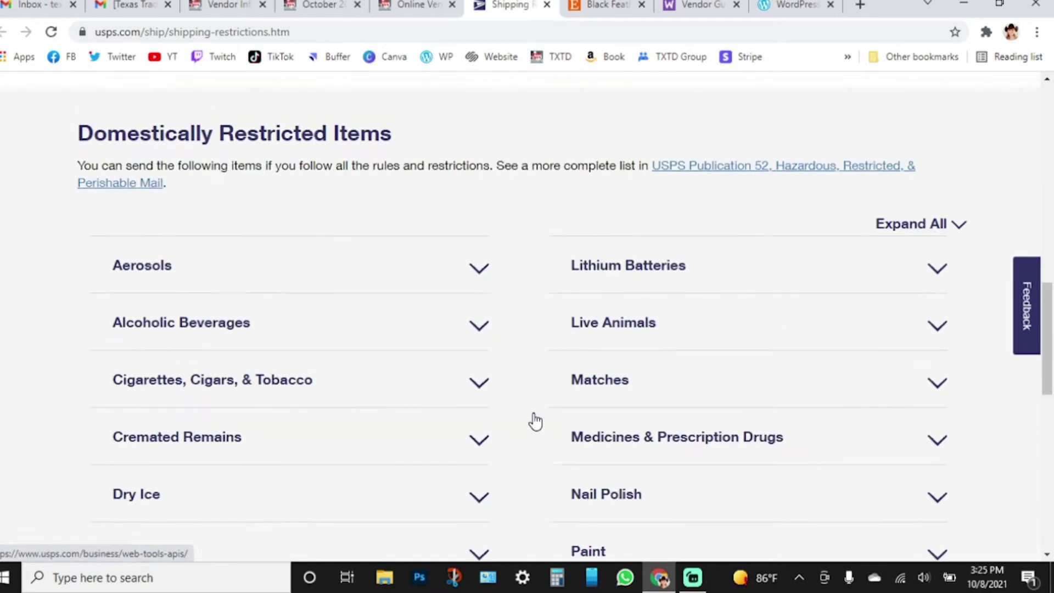
pyautogui.scroll(4, 536, 417)
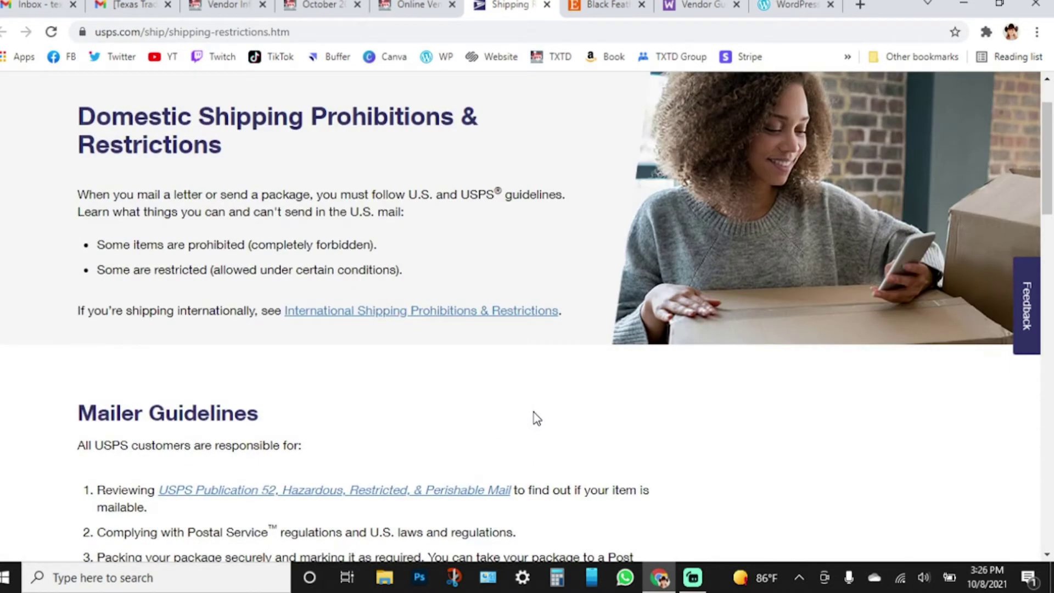
pyautogui.scroll(2, 537, 418)
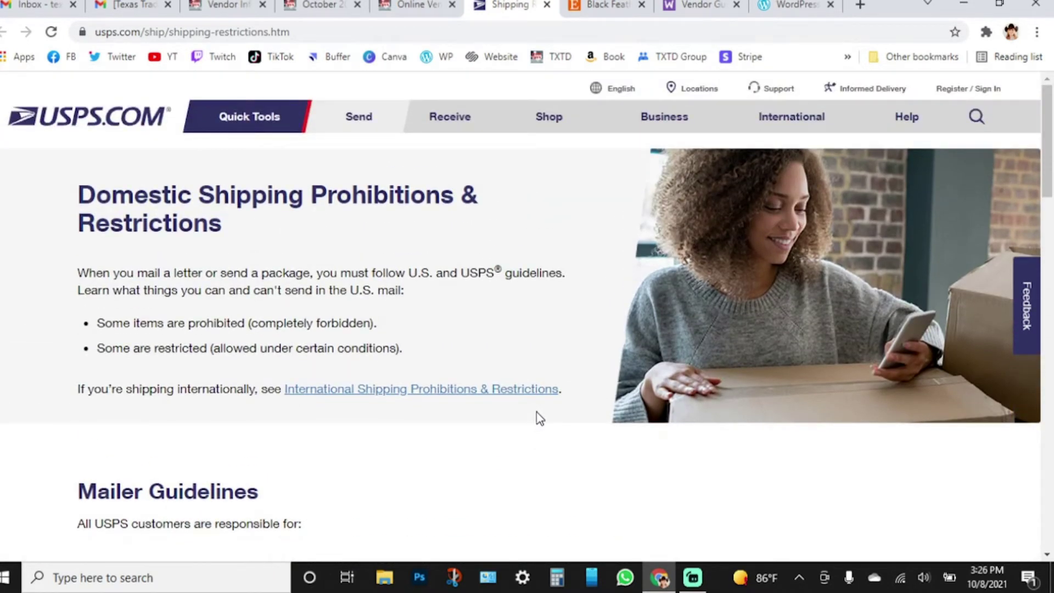
# - Examine the USPS page's Mailer Guidelines, Domestically Prohibited Items and Domestically Restricted Items sections more closely
pyautogui.scroll(-15, 540, 423)
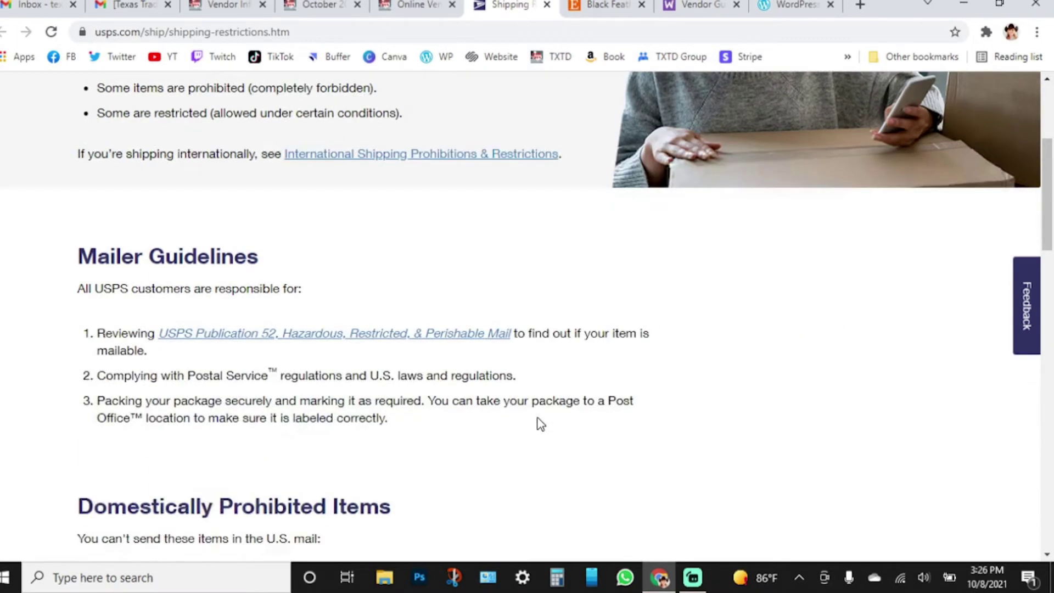
pyautogui.scroll(-2, 540, 423)
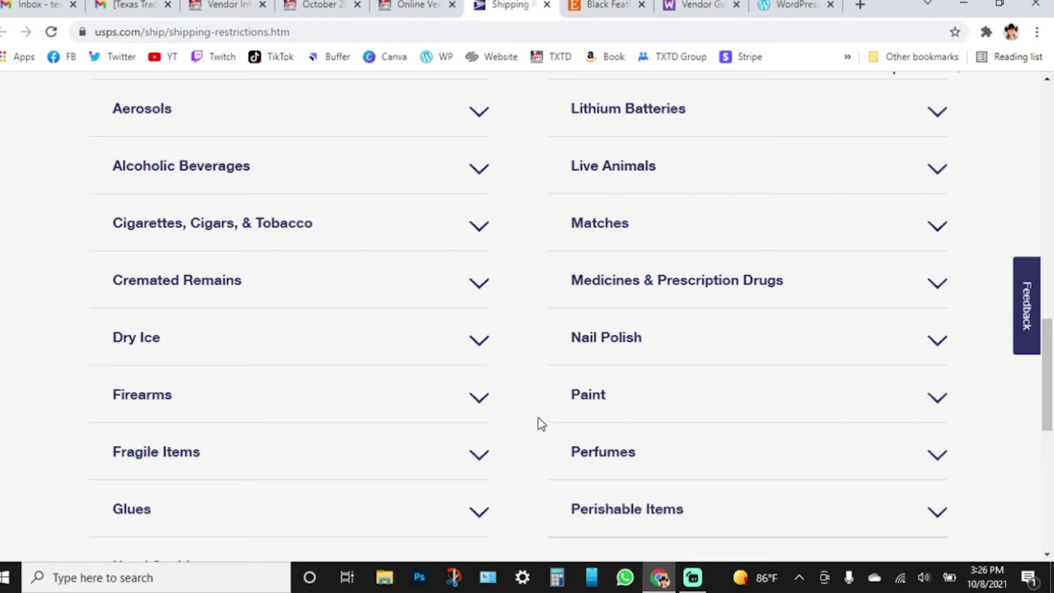
pyautogui.scroll(-7, 537, 423)
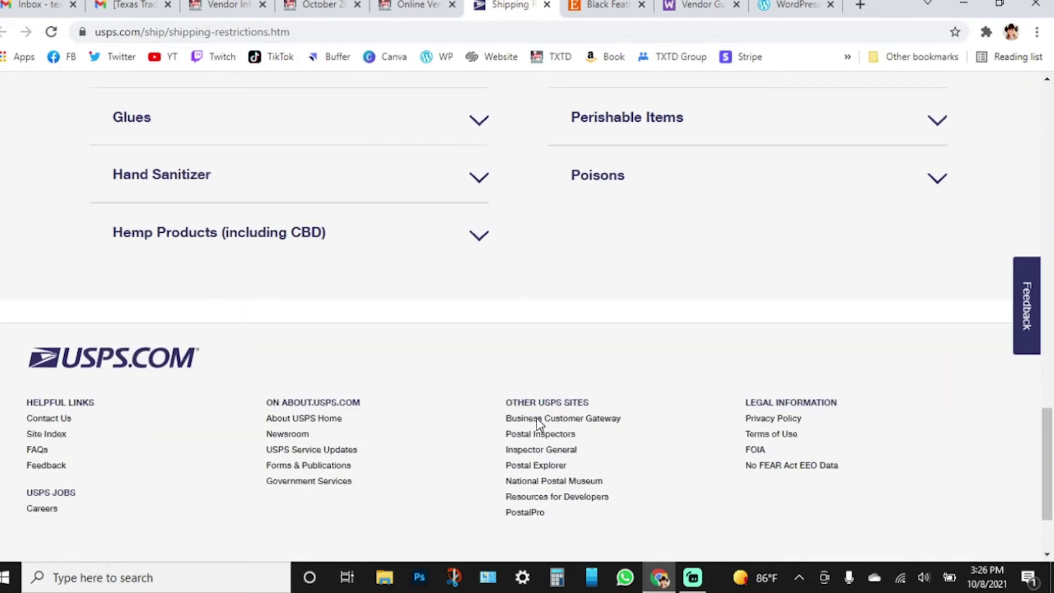
pyautogui.scroll(8, 538, 423)
pyautogui.scroll(-4, 538, 423)
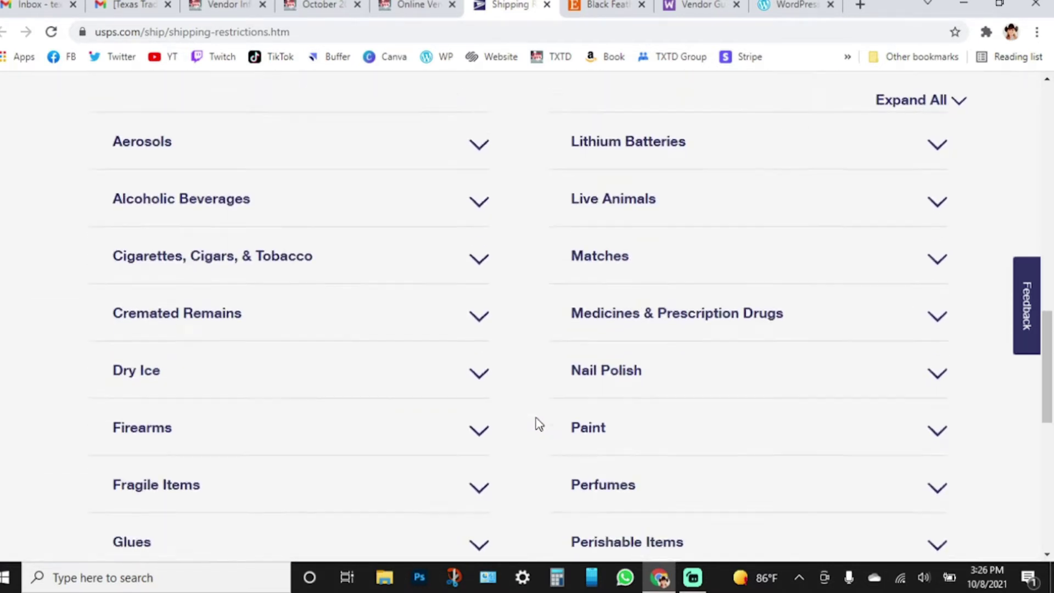
pyautogui.scroll(8, 538, 422)
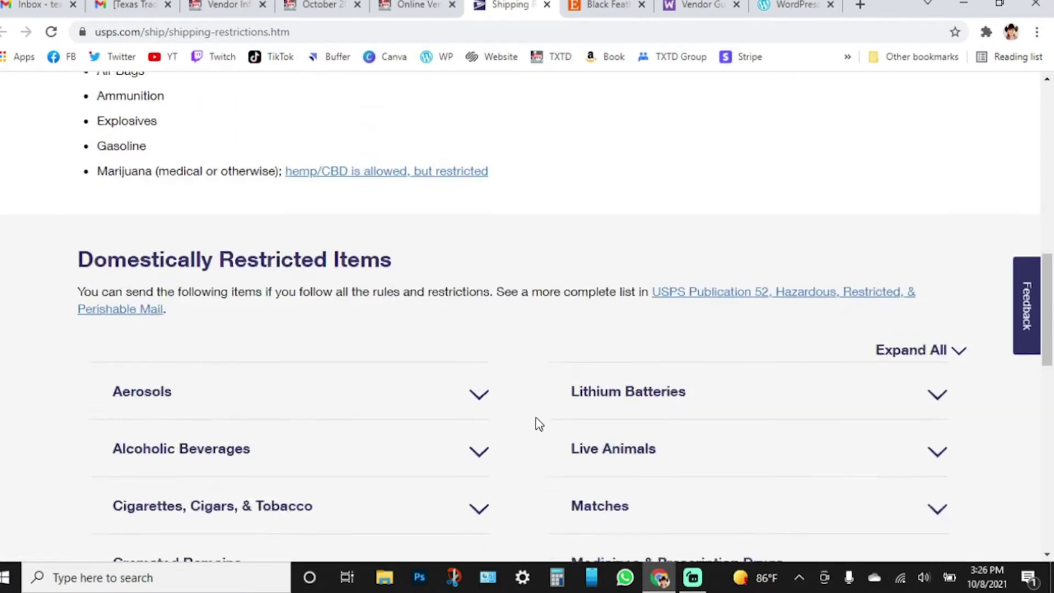
pyautogui.scroll(10, 538, 423)
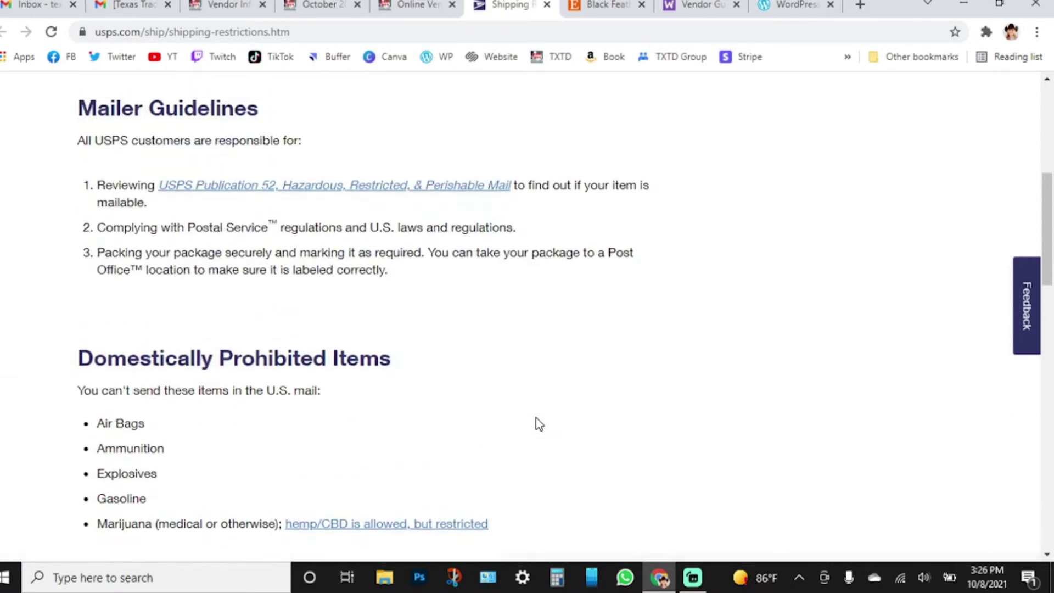
pyautogui.scroll(2, 537, 423)
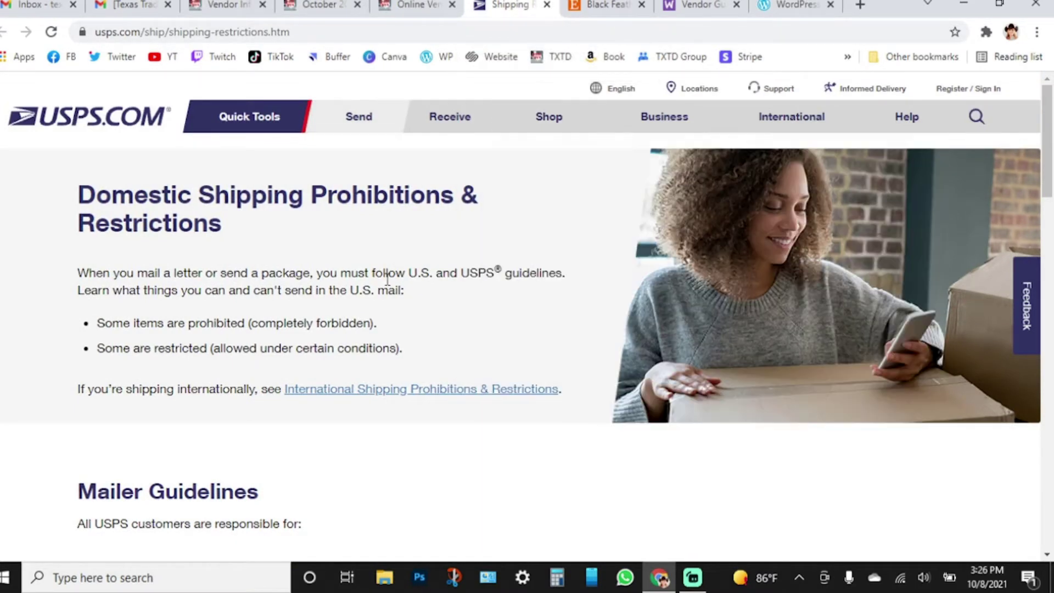
pyautogui.scroll(-5, 373, 318)
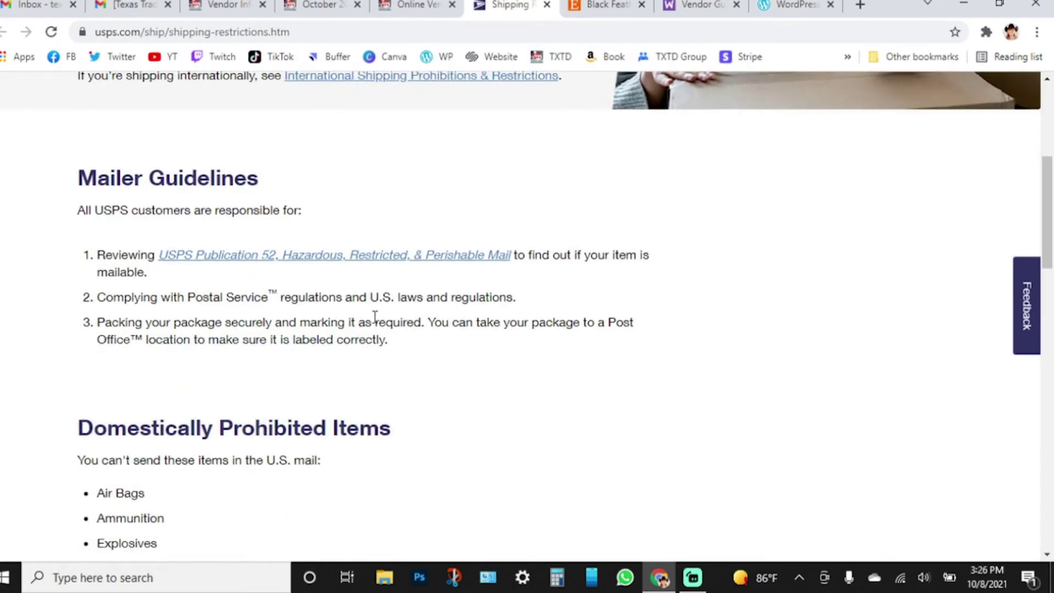
pyautogui.scroll(5, 374, 317)
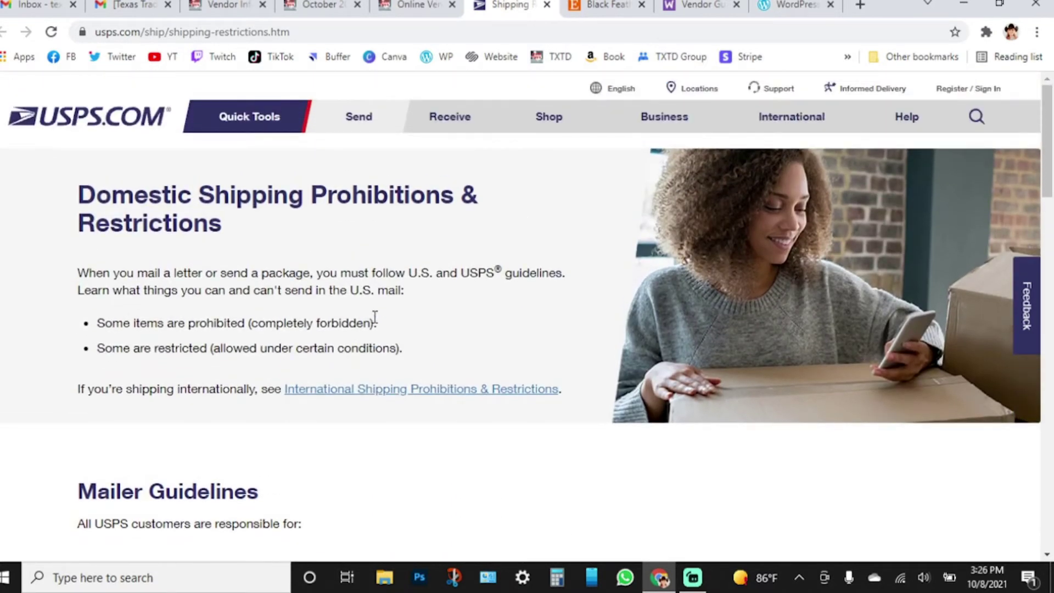
# - Leave the USPS page for the October 2021 Online Vendor Booth listing and add one booth to the cart
pyautogui.click(547, 5)
pyautogui.click(335, 7)
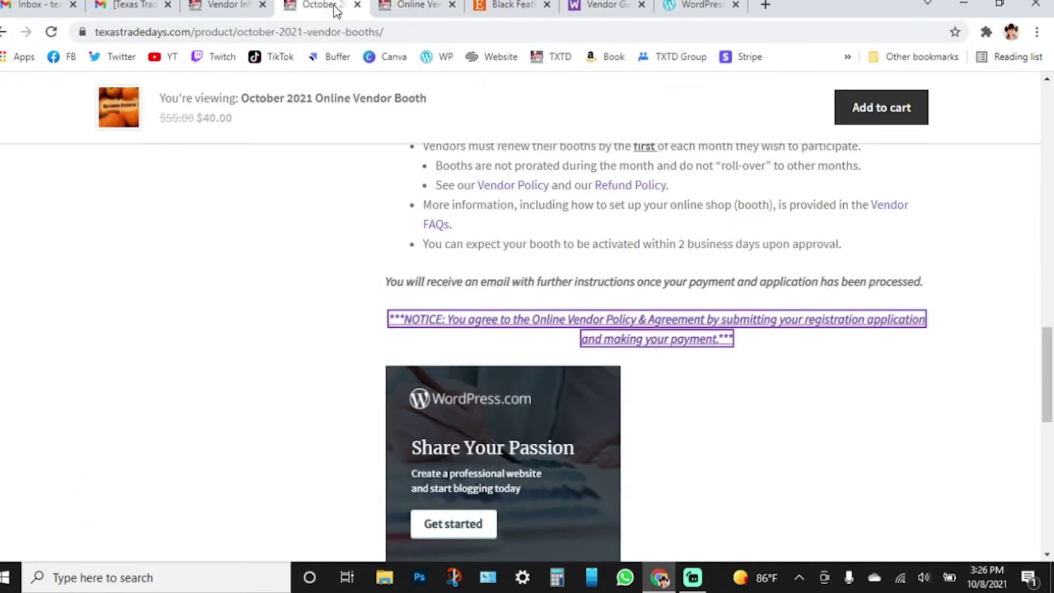
pyautogui.scroll(10, 267, 304)
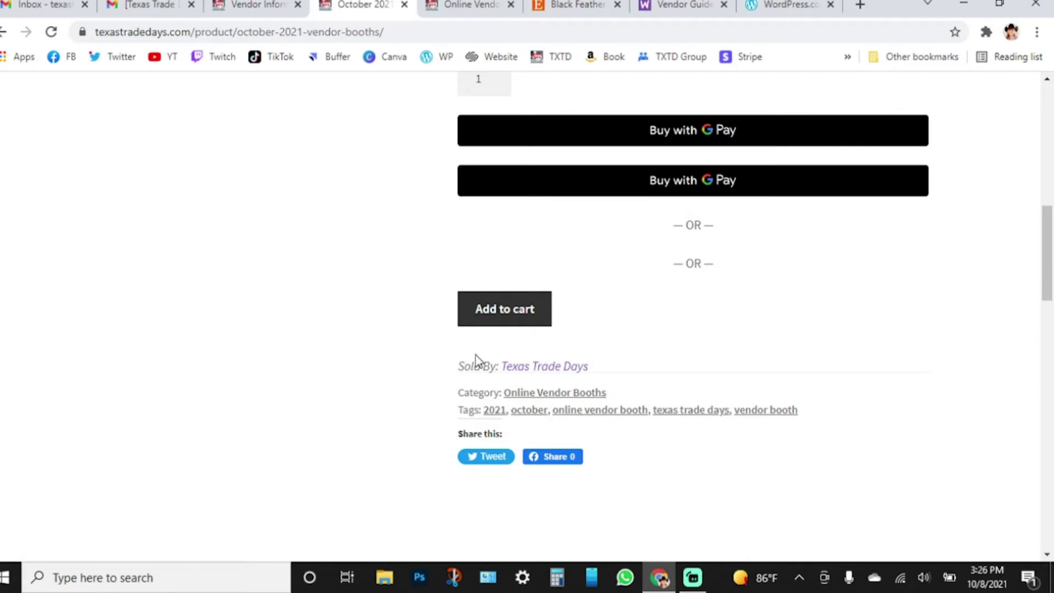
pyautogui.scroll(5, 636, 376)
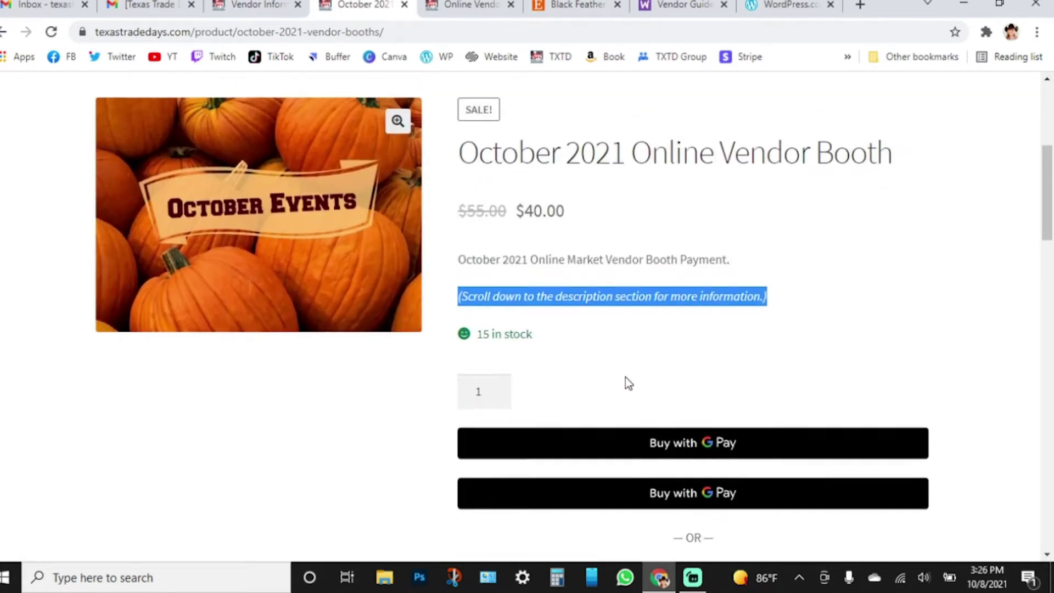
pyautogui.scroll(-5, 626, 381)
pyautogui.click(535, 311)
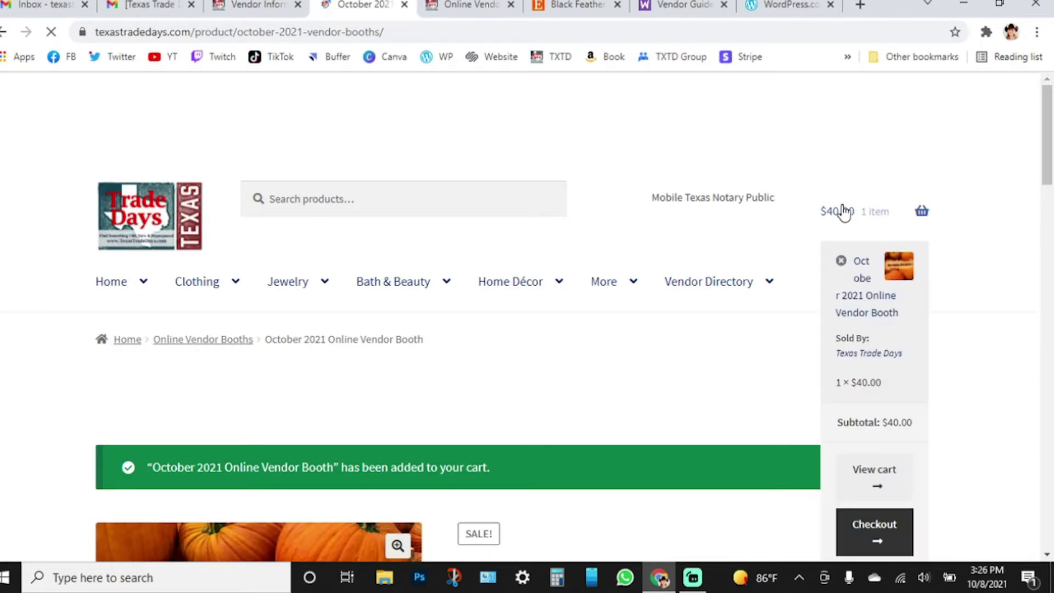
# - Open the shopping cart from the site header and review the booth's price, quantity, coupon option and cart totals
pyautogui.scroll(-1, 333, 394)
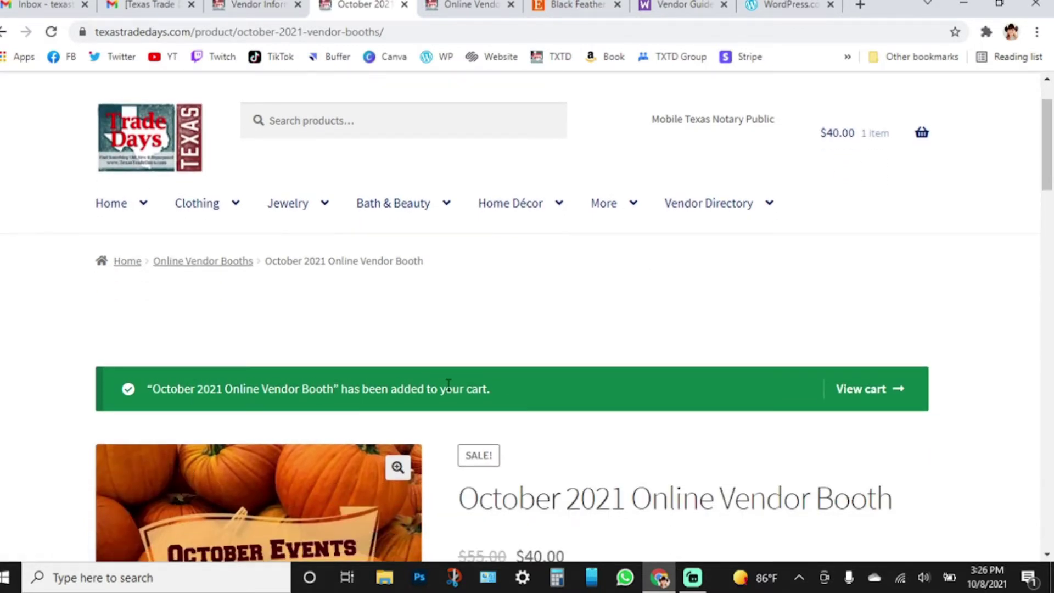
pyautogui.moveTo(690, 235)
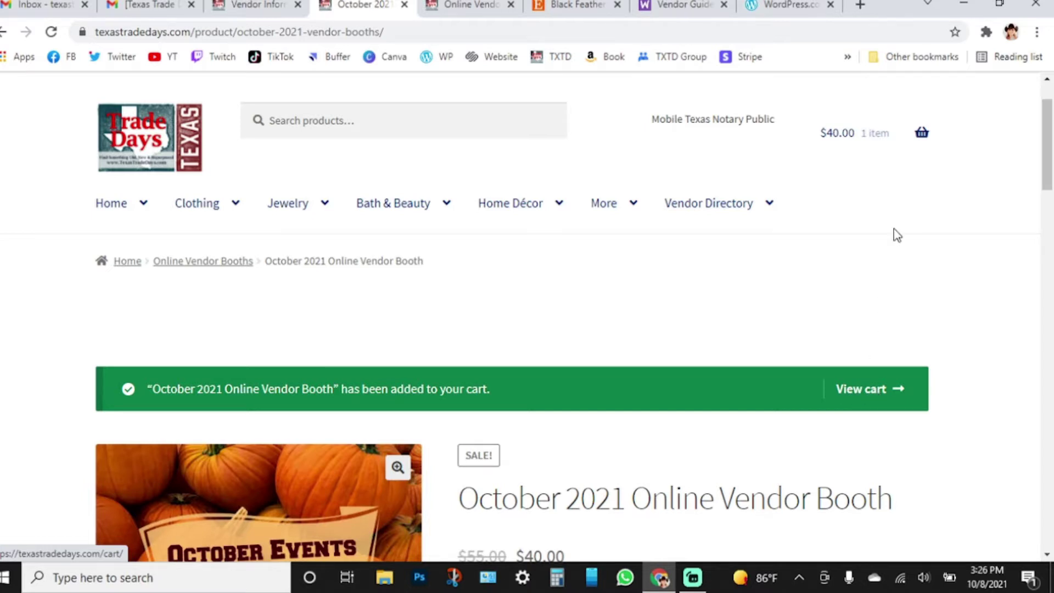
pyautogui.moveTo(893, 134)
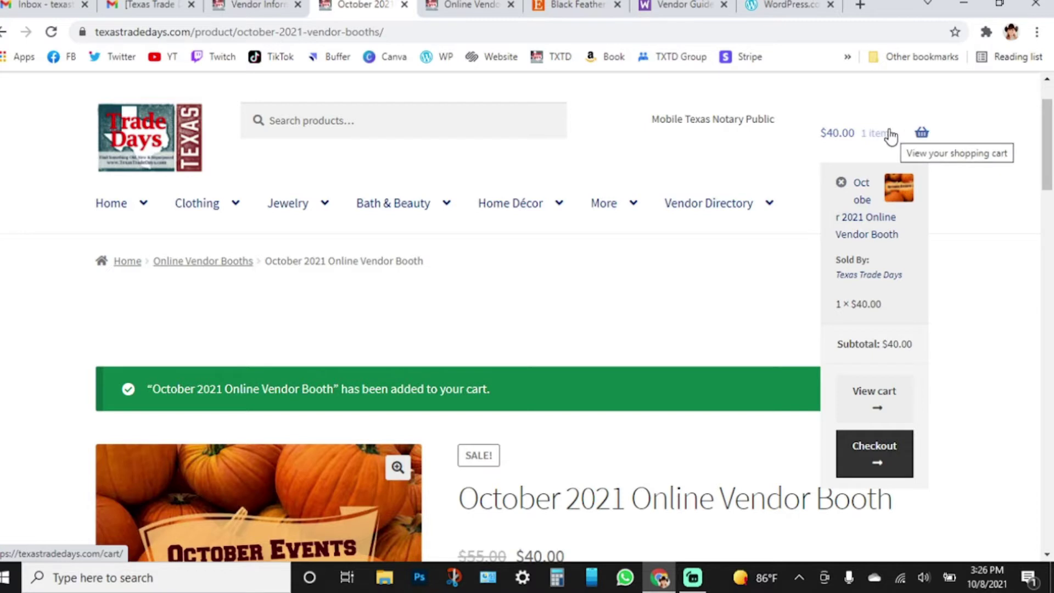
pyautogui.click(860, 136)
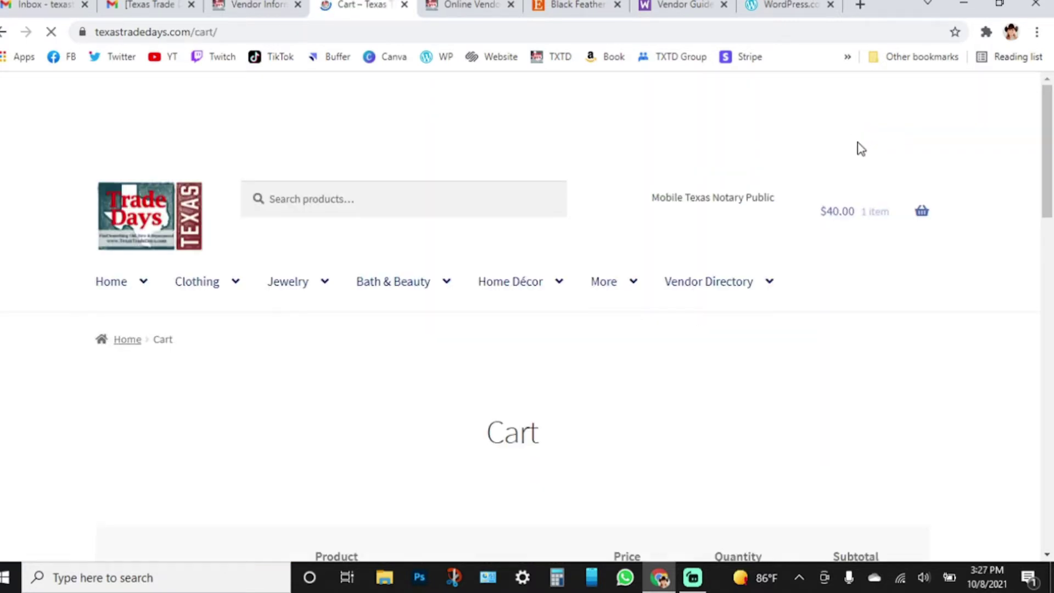
pyautogui.scroll(-6, 662, 400)
pyautogui.scroll(-2, 664, 401)
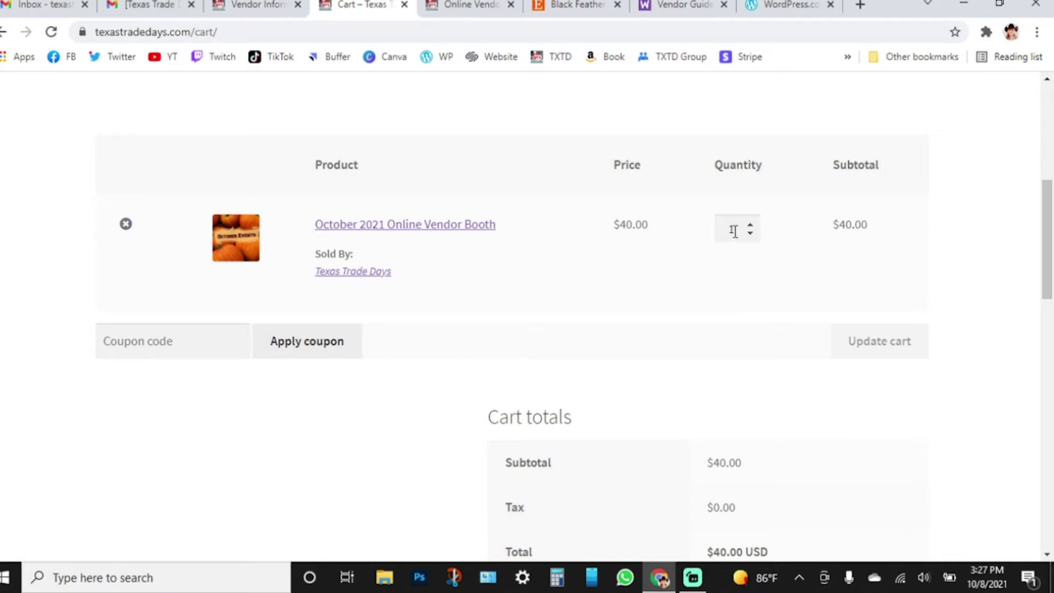
pyautogui.scroll(-1, 727, 404)
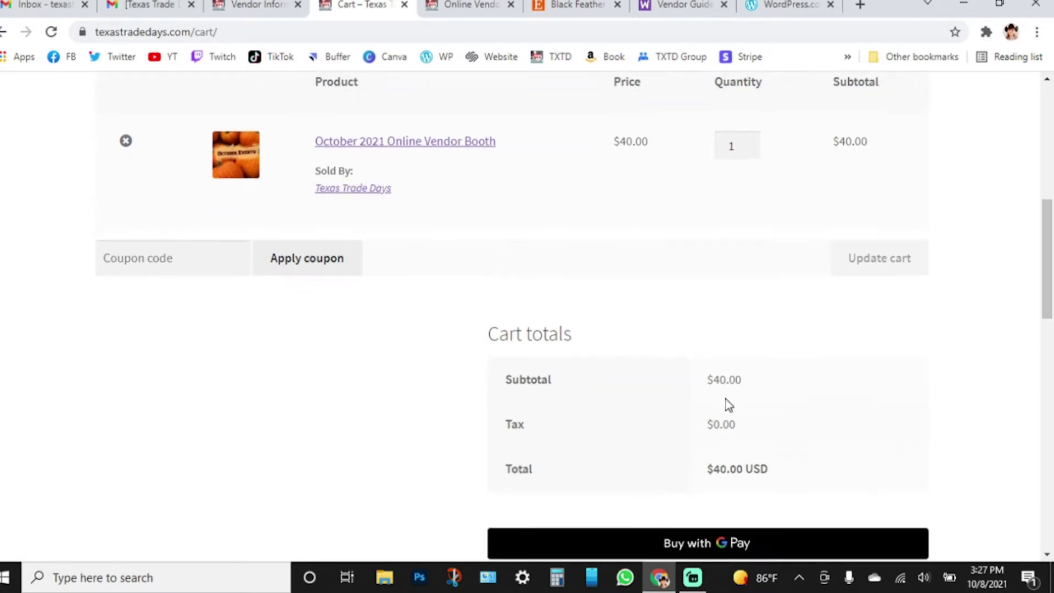
pyautogui.scroll(-1, 726, 399)
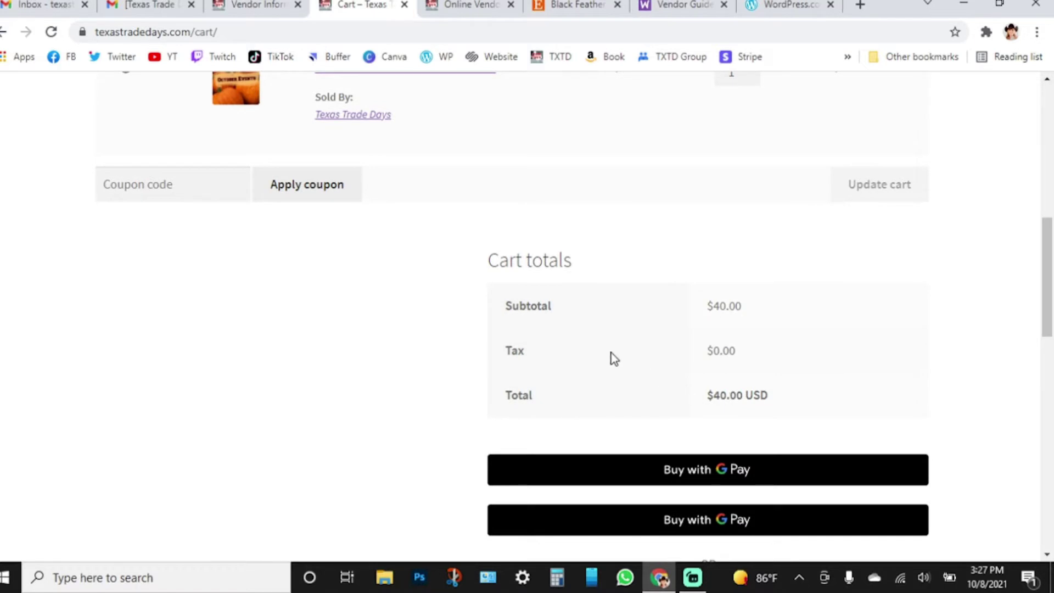
# - Review the Google Pay and Proceed to checkout options beneath the cart totals, and return to the booth's cart line
pyautogui.scroll(3, 604, 356)
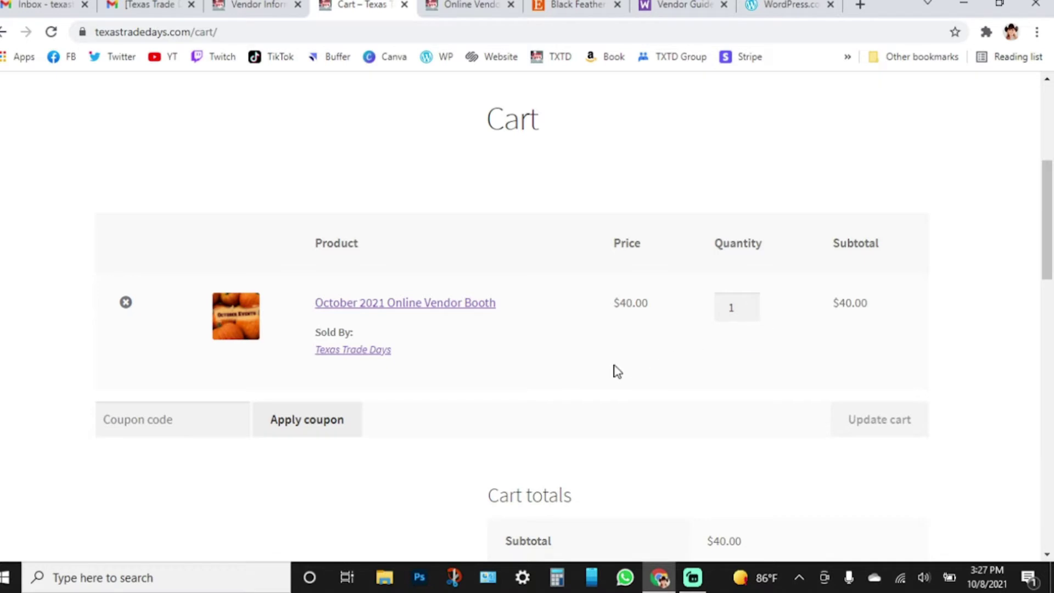
pyautogui.scroll(-5, 625, 363)
pyautogui.scroll(-5, 655, 439)
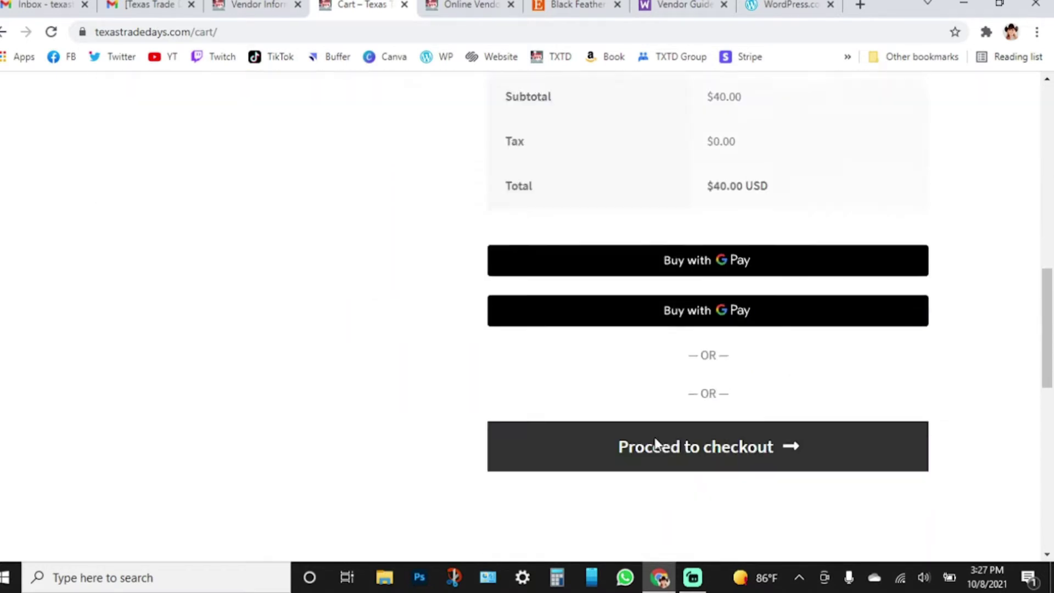
pyautogui.scroll(2, 656, 437)
pyautogui.scroll(3, 657, 438)
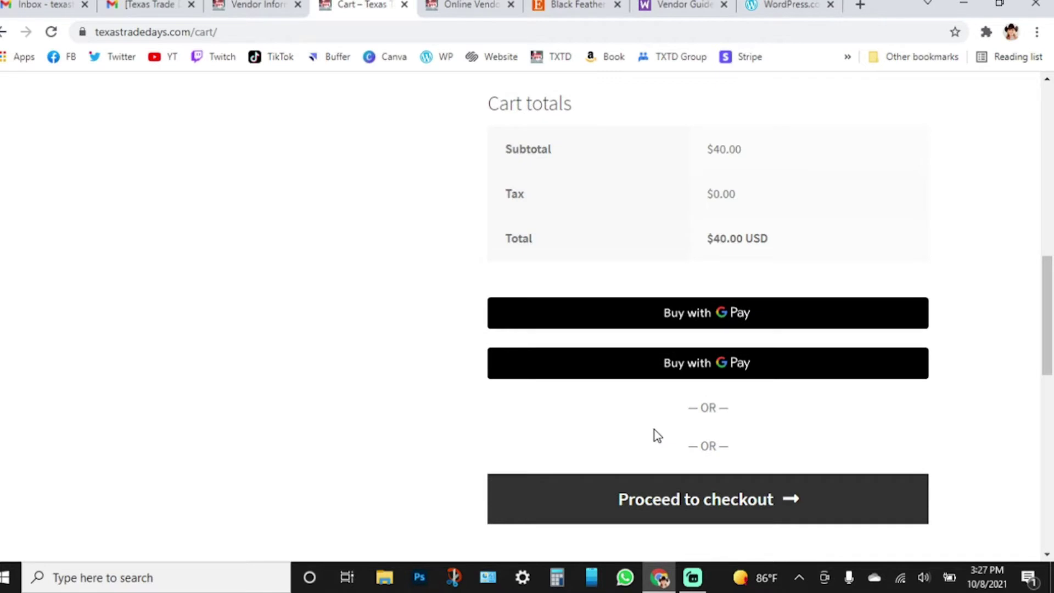
pyautogui.scroll(6, 657, 434)
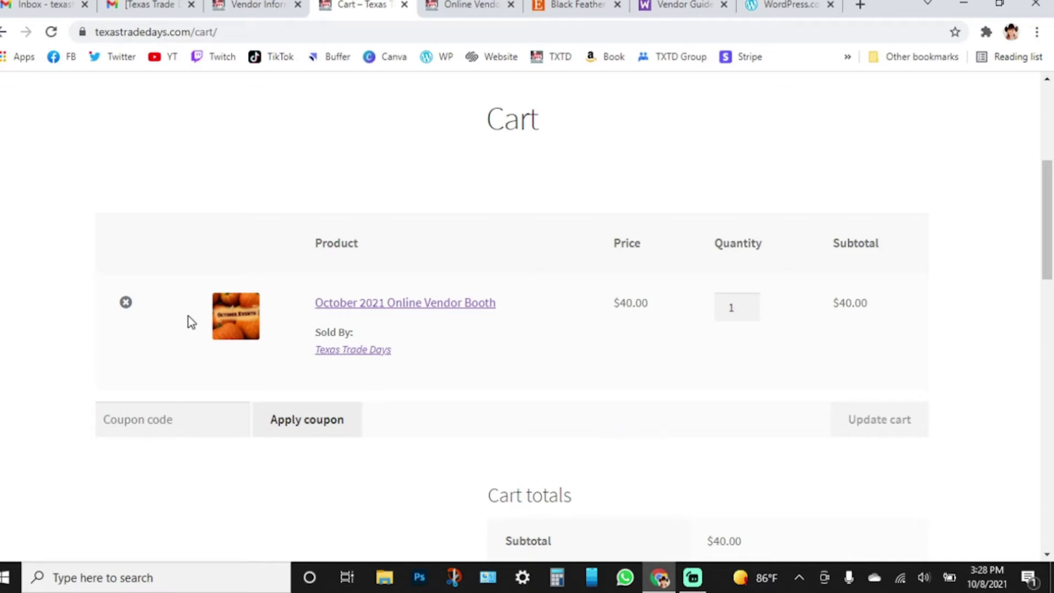
# - Remove the October 2021 Online Vendor Booth from the cart and switch to the Vendor Registration email in Gmail
pyautogui.click(125, 305)
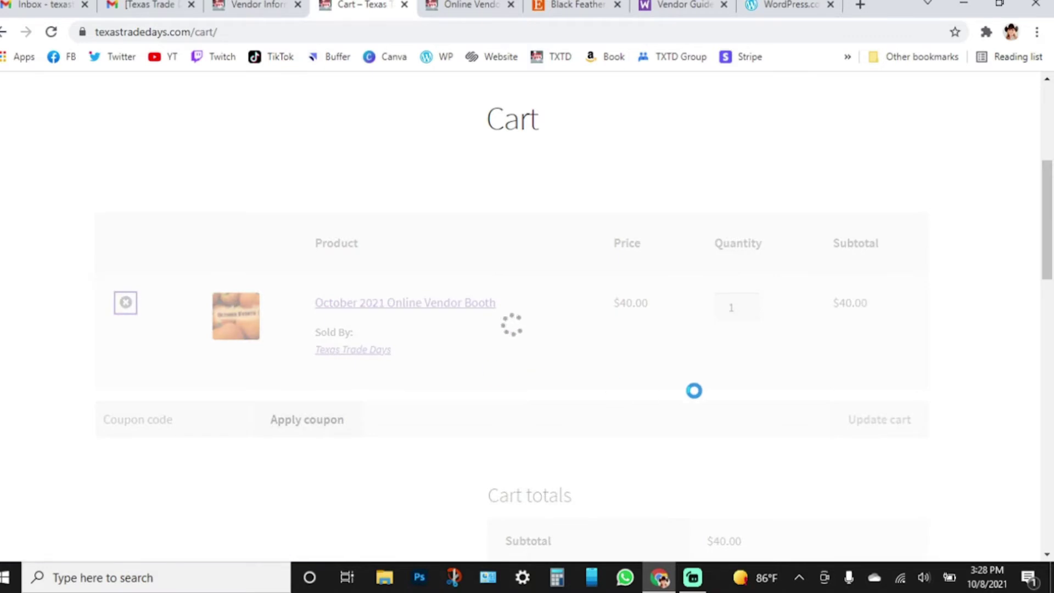
pyautogui.scroll(-4, 670, 417)
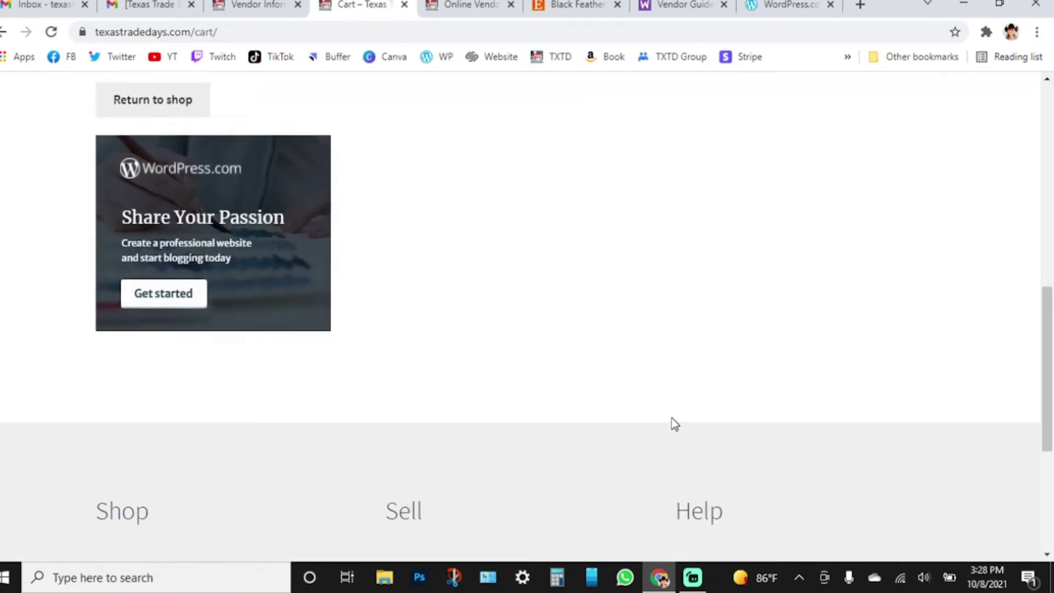
pyautogui.scroll(9, 670, 417)
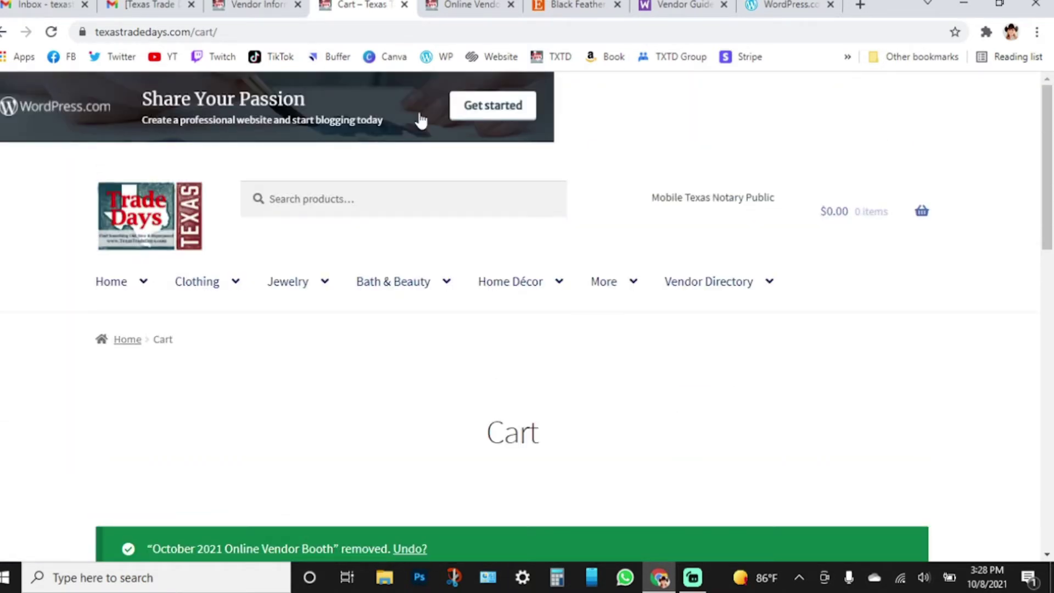
pyautogui.click(145, 5)
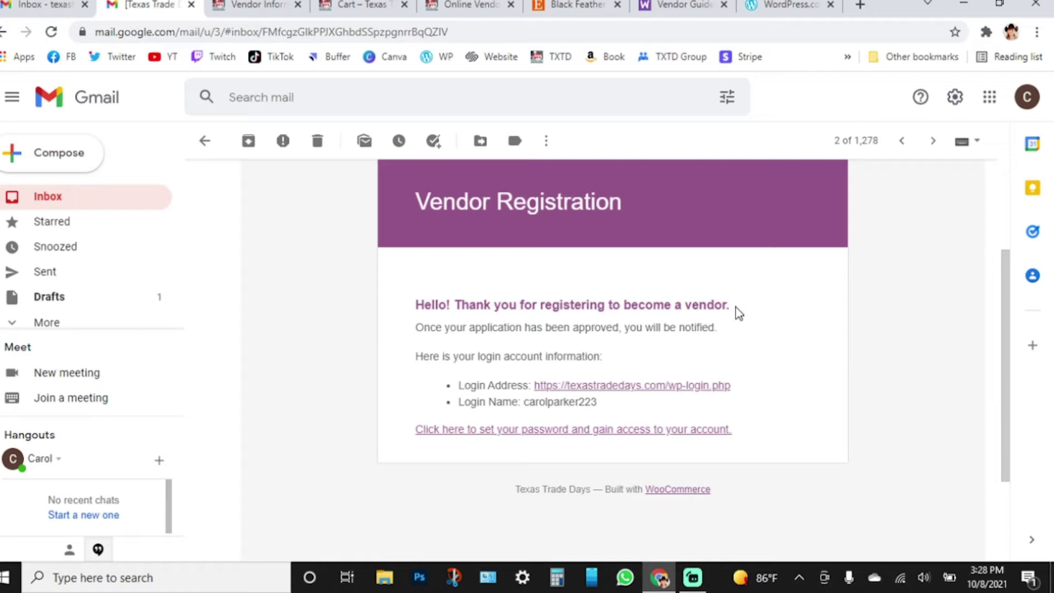
# - Highlight the login name in the Vendor Registration email, view the Vendor Dashboard link in the Vendor Information page footer, and return to the email
pyautogui.moveTo(608, 404); pyautogui.dragTo(524, 401)
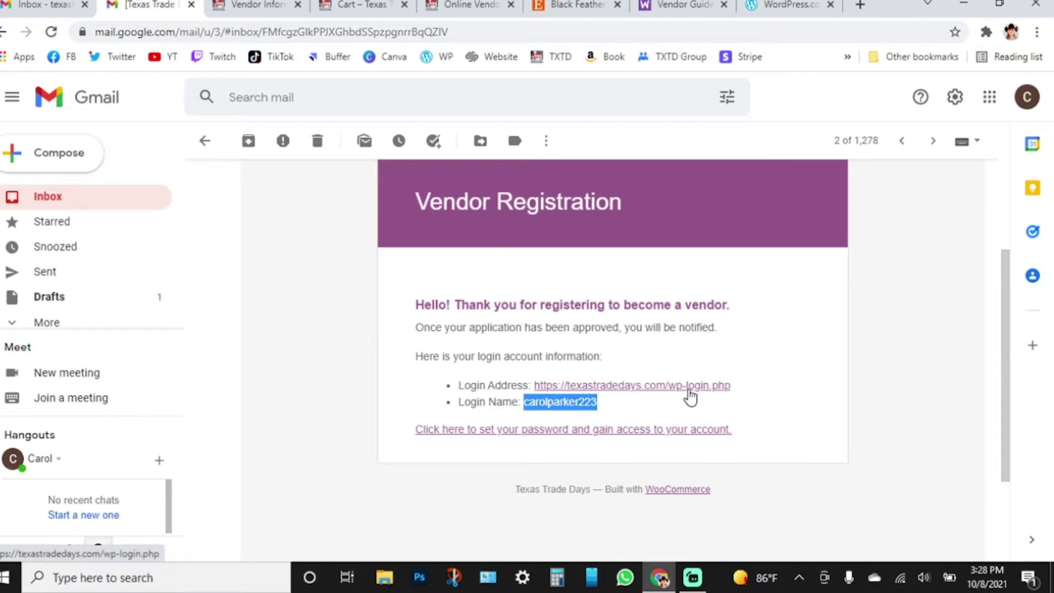
pyautogui.click(257, 6)
pyautogui.scroll(-15, 495, 318)
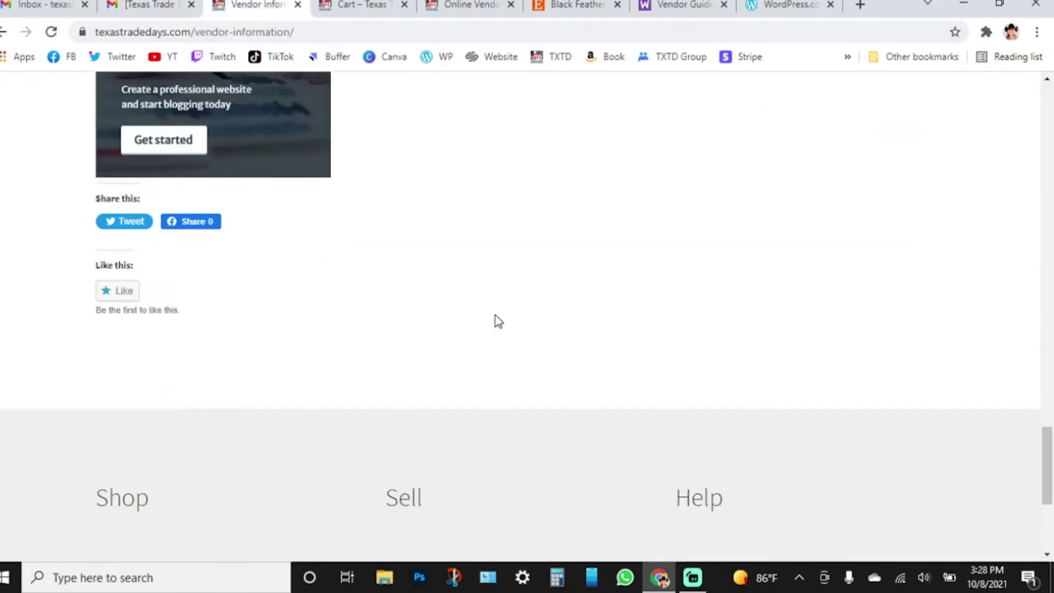
pyautogui.scroll(-5, 498, 322)
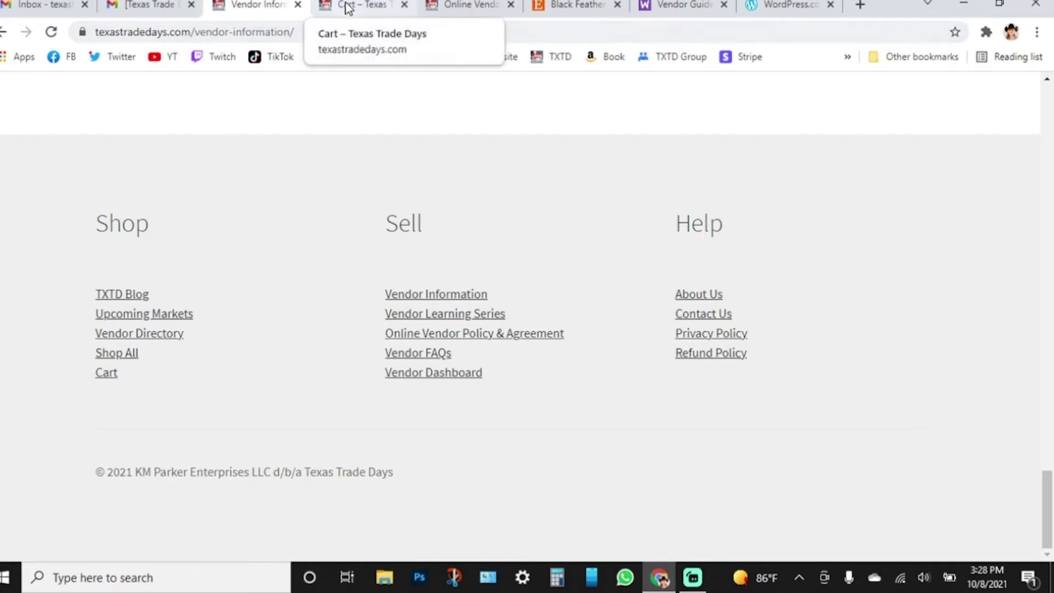
pyautogui.click(146, 5)
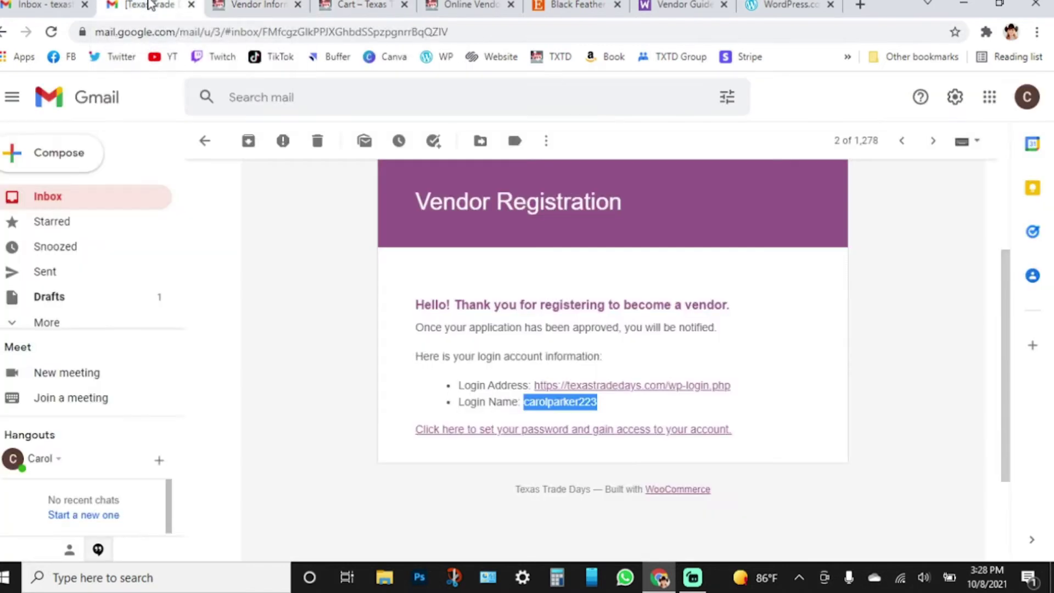
pyautogui.click(792, 406)
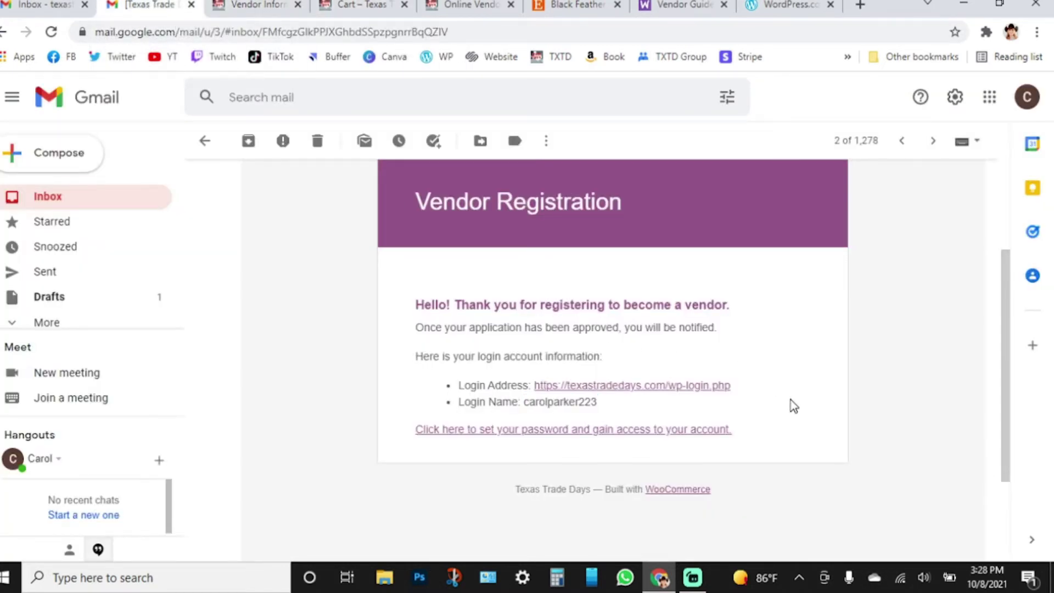
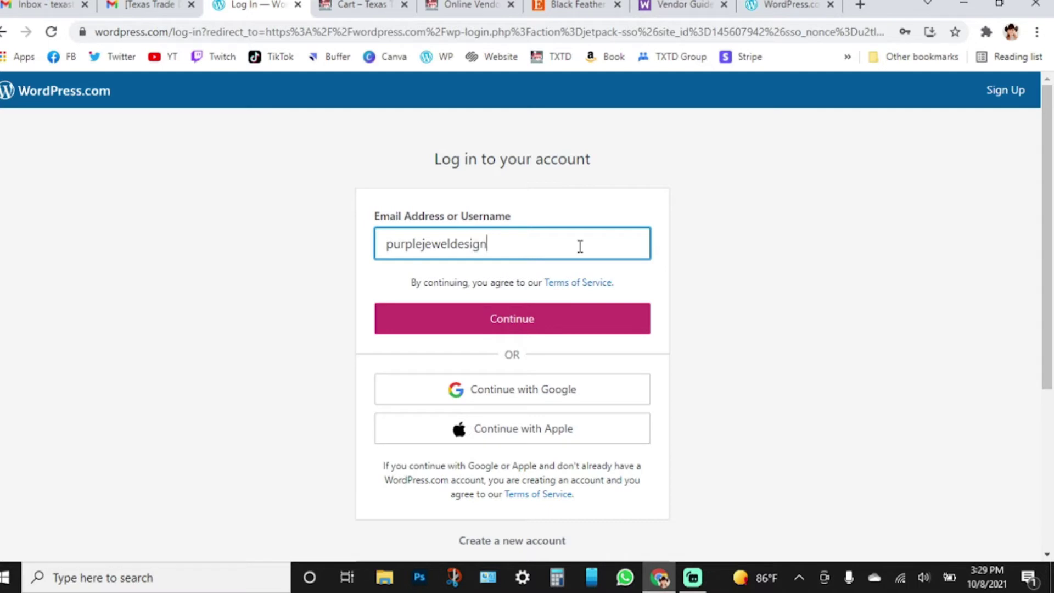
# - Complete the vendor's email address on the WordPress.com login page, request the emailed login link, and save the login in the browser
pyautogui.write('@gmail.com')
pyautogui.click(565, 321)
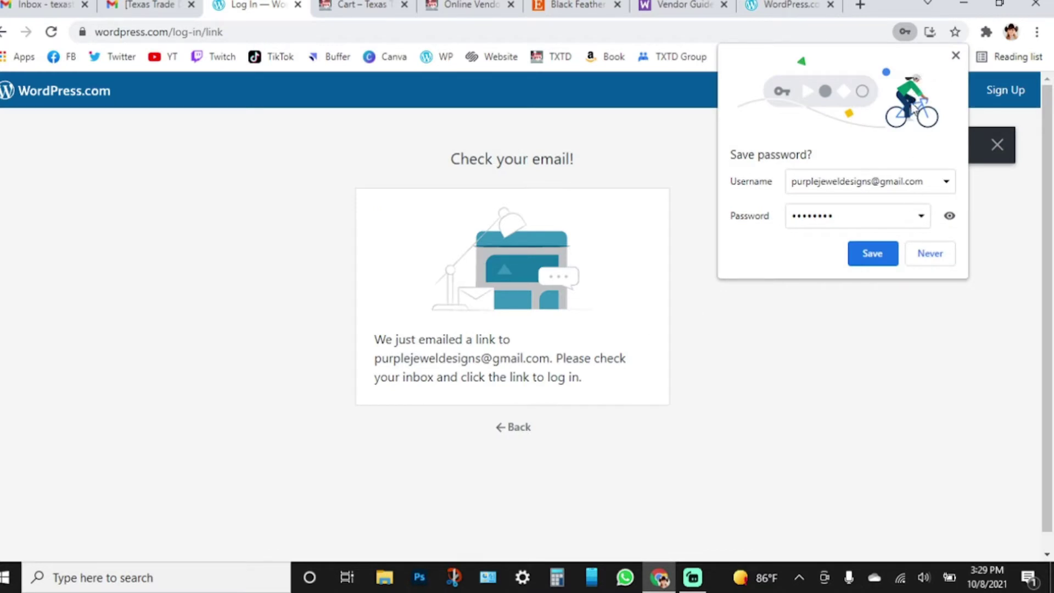
pyautogui.click(881, 254)
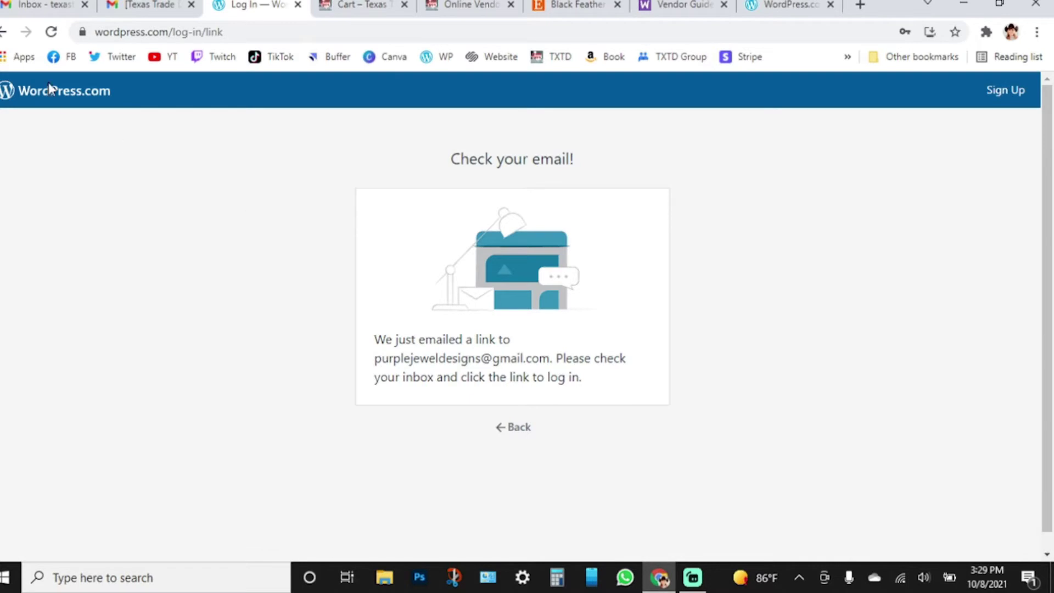
# - Open the Log in to WordPress.com email in the vendor's Gmail inbox
pyautogui.click(42, 5)
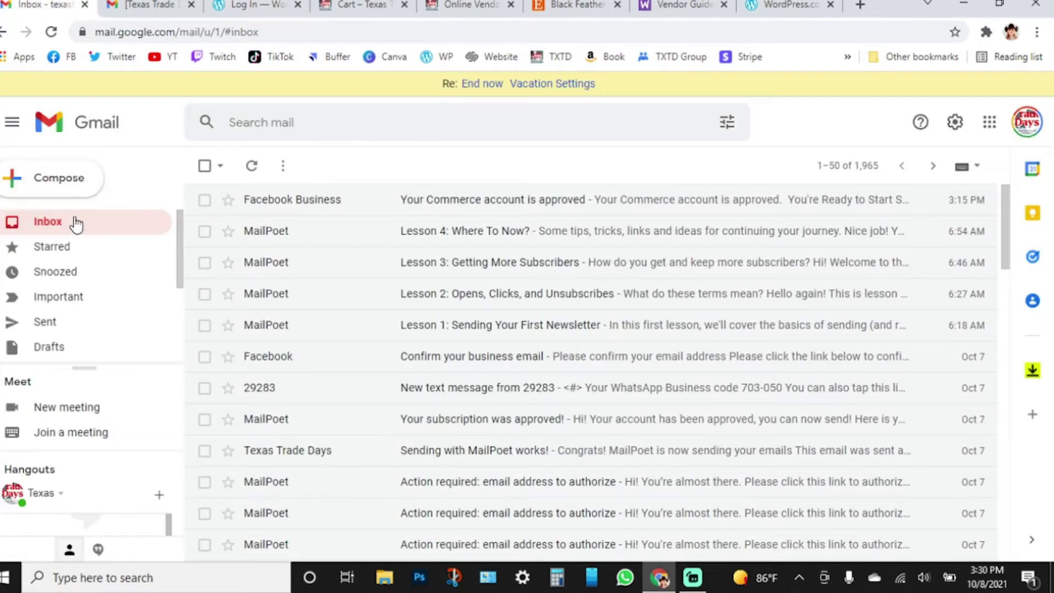
pyautogui.hotkey('ctrl', 'Tab')
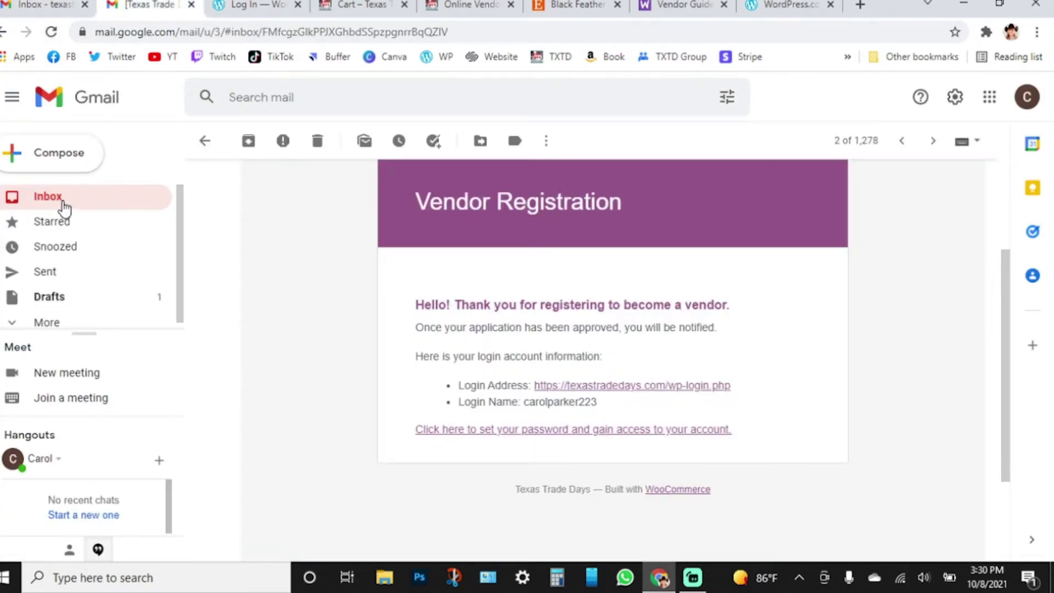
pyautogui.click(63, 204)
pyautogui.click(254, 141)
pyautogui.click(590, 224)
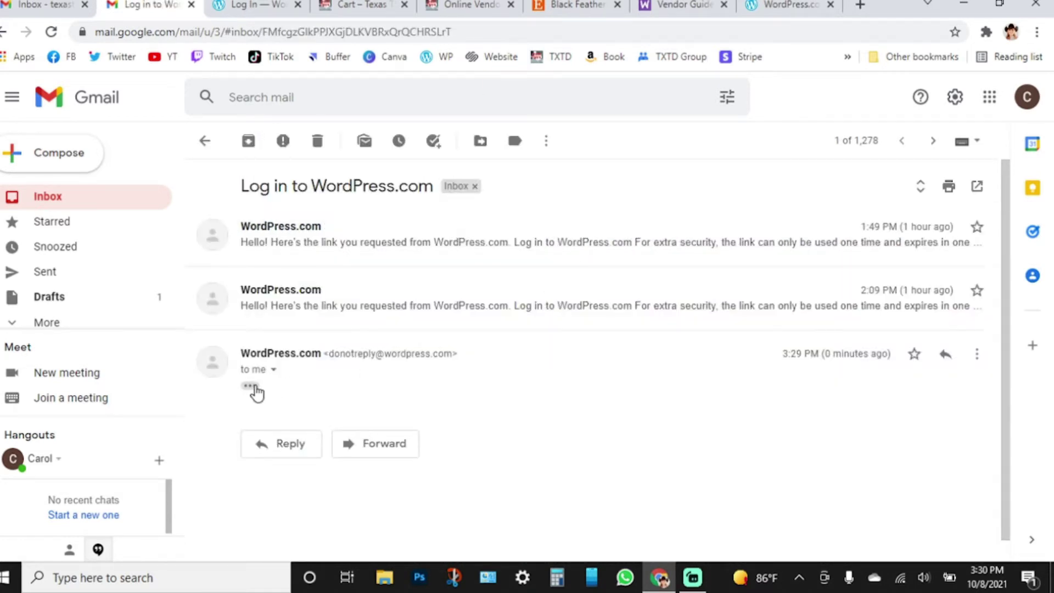
# - Expand the newest WordPress.com message, follow its login link, and continue to WordPress.com with the vendor's account
pyautogui.click(253, 387)
pyautogui.scroll(-5, 439, 371)
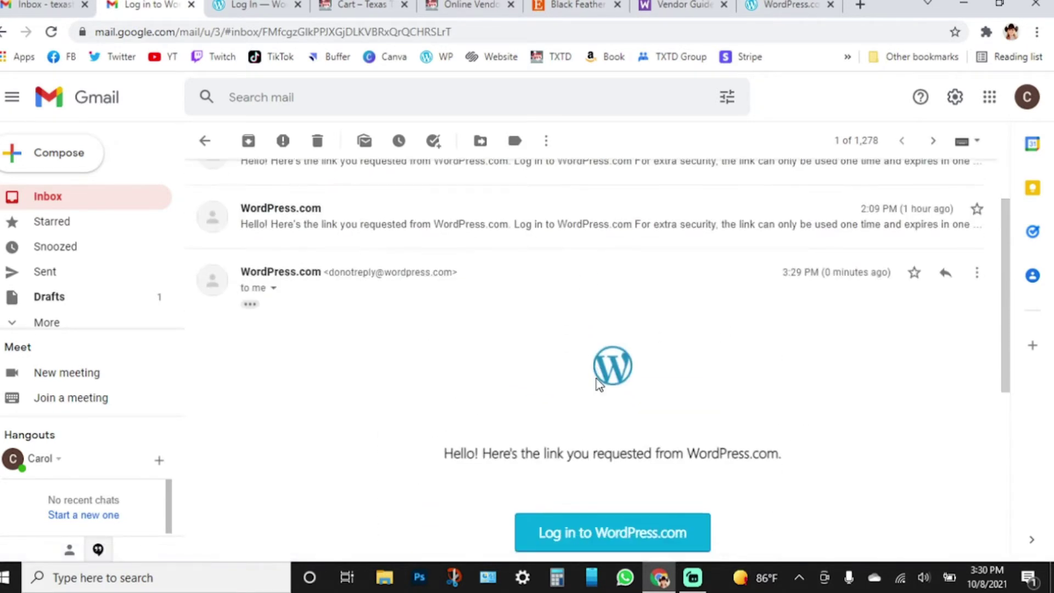
pyautogui.click(573, 543)
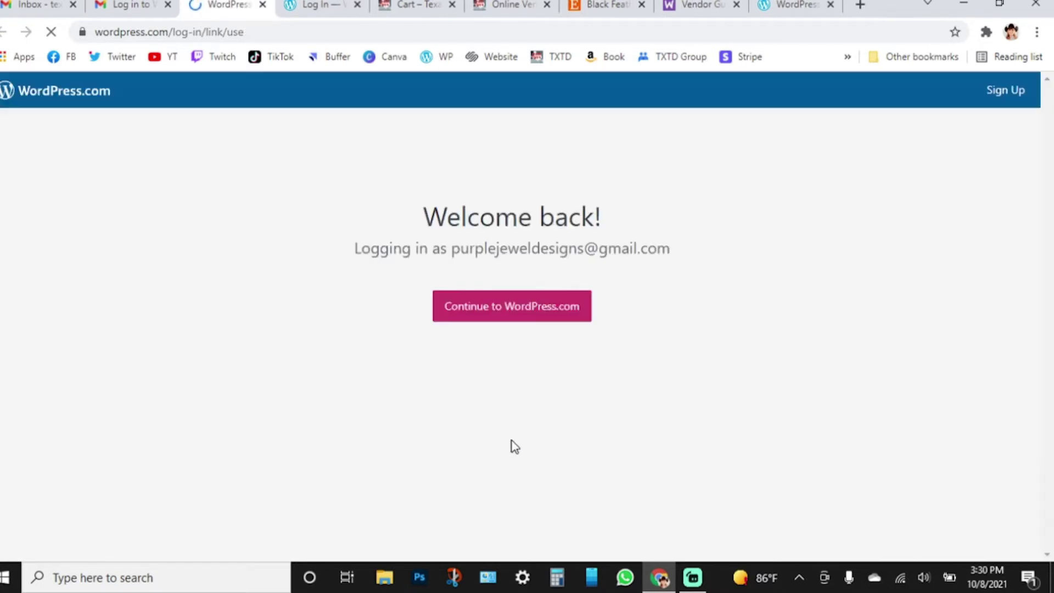
pyautogui.scroll(-1, 658, 428)
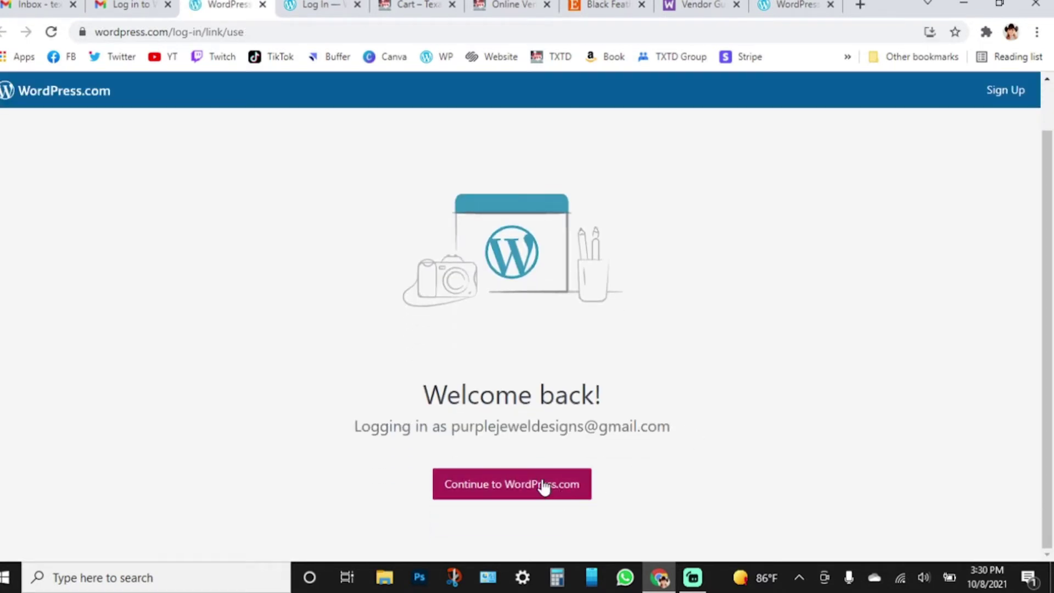
pyautogui.moveTo(453, 425); pyautogui.dragTo(676, 429)
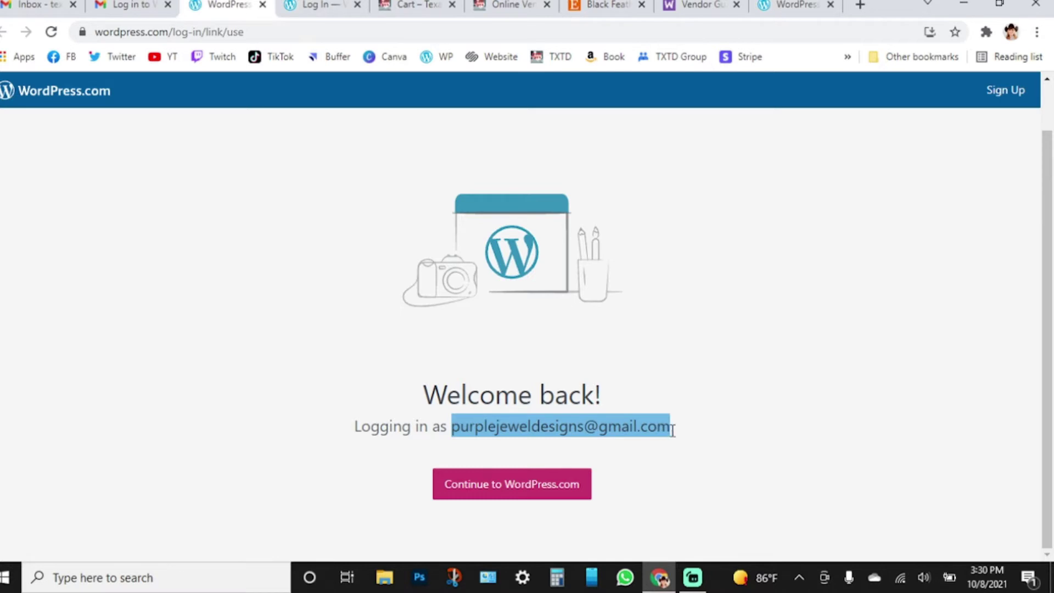
pyautogui.click(520, 493)
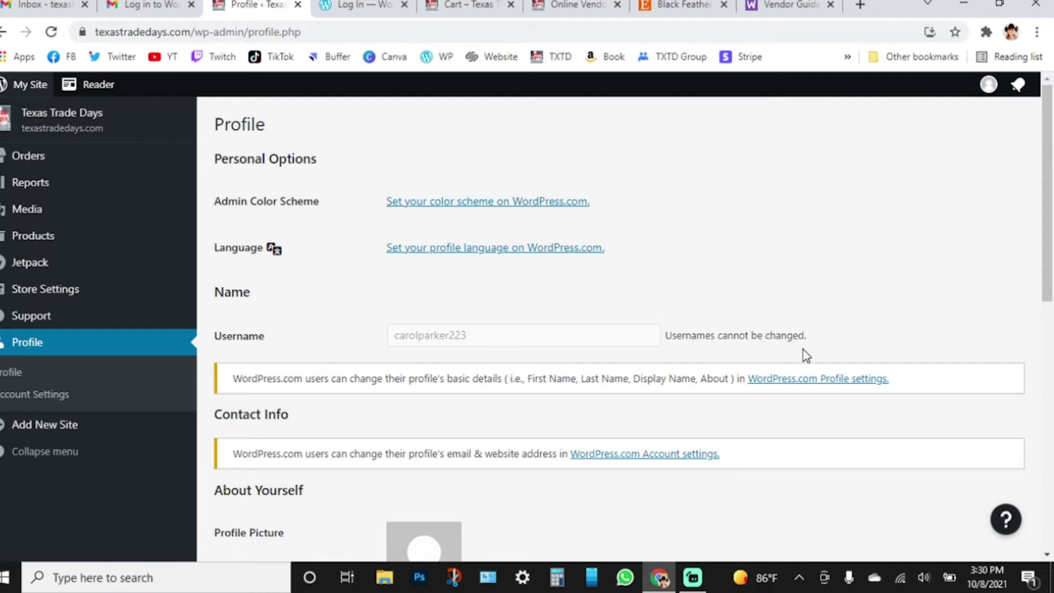
# - Review the vendor Profile page down to its password settings, and open the Orders page
pyautogui.scroll(-8, 803, 351)
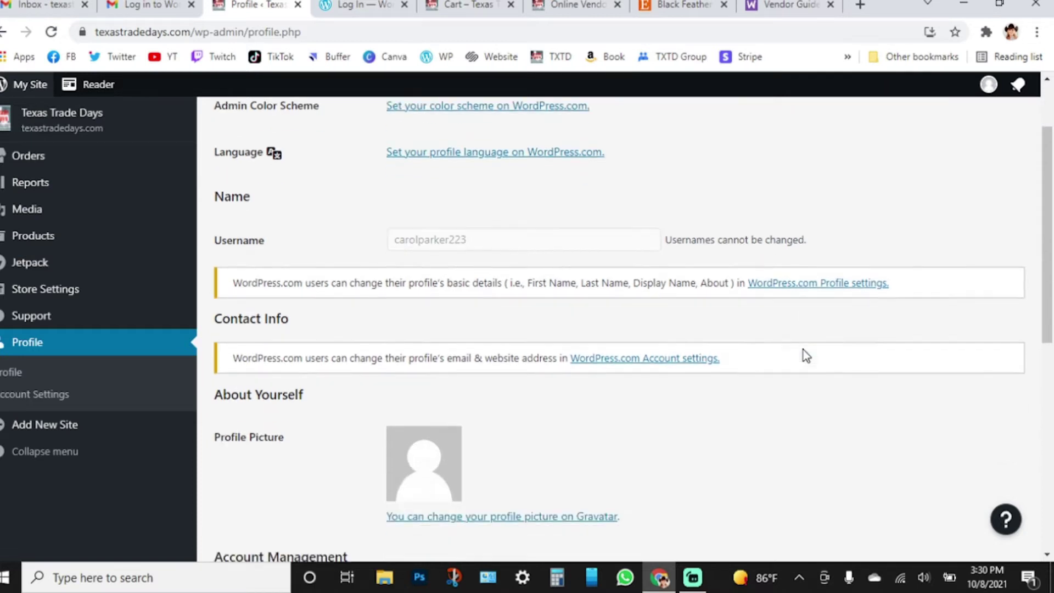
pyautogui.scroll(-2, 802, 356)
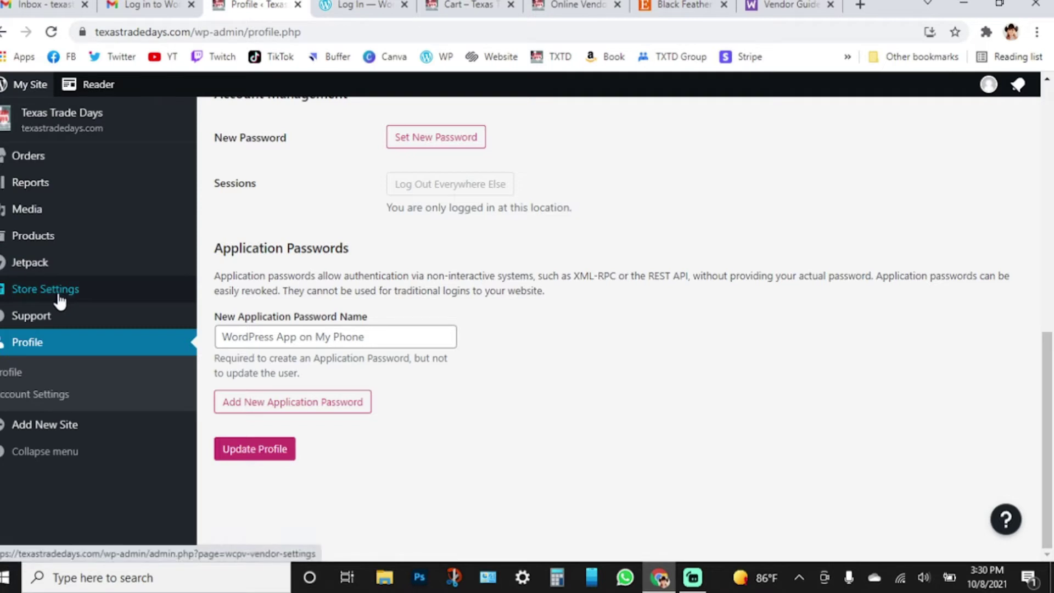
pyautogui.click(28, 155)
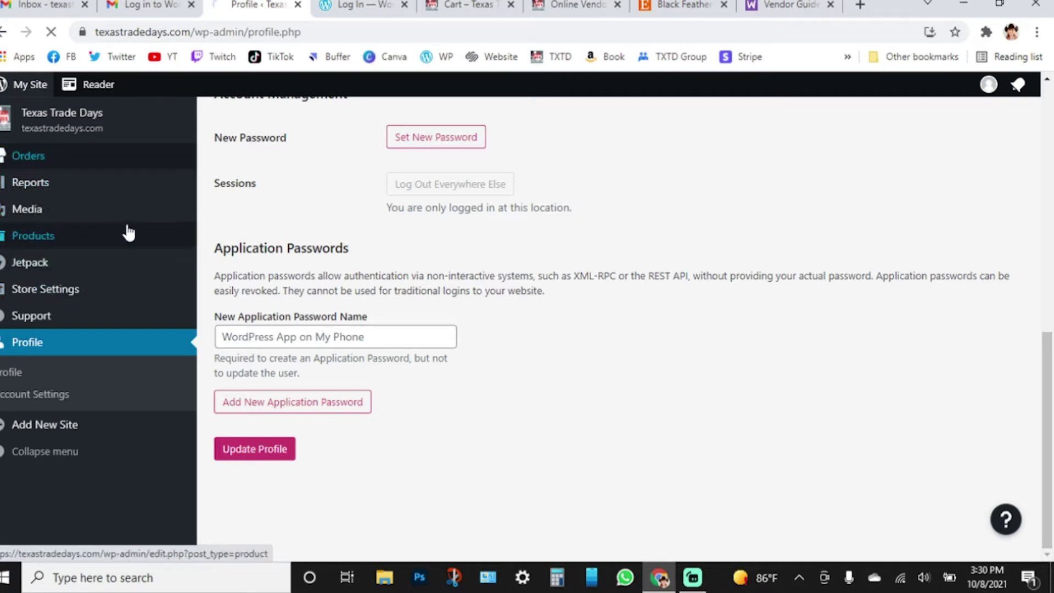
pyautogui.moveTo(128, 233)
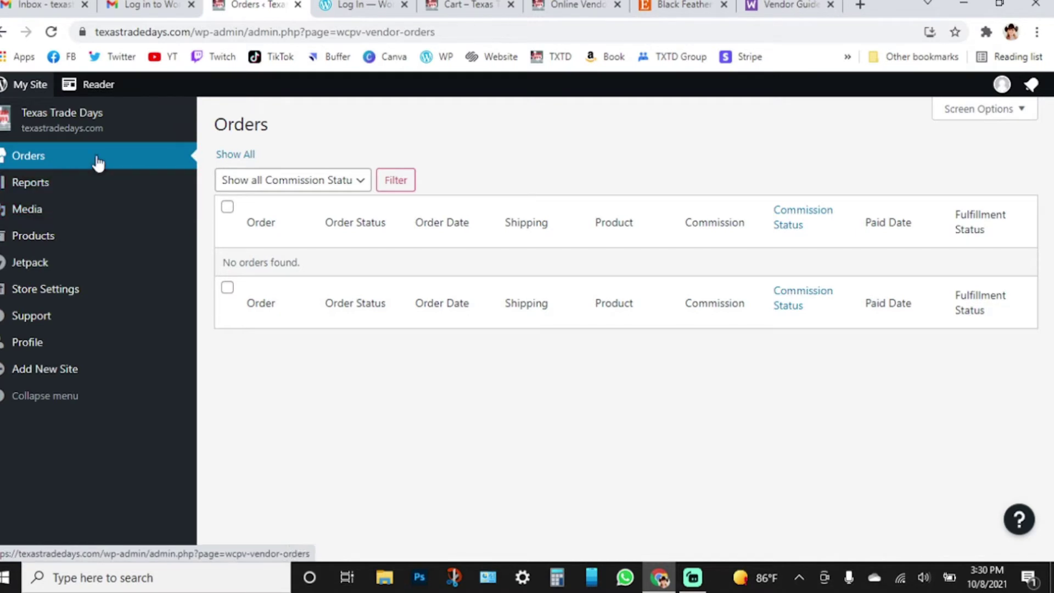
# - Open the vendor Reports and review the last 7 days' sales, shipping and commission figures
pyautogui.click(97, 190)
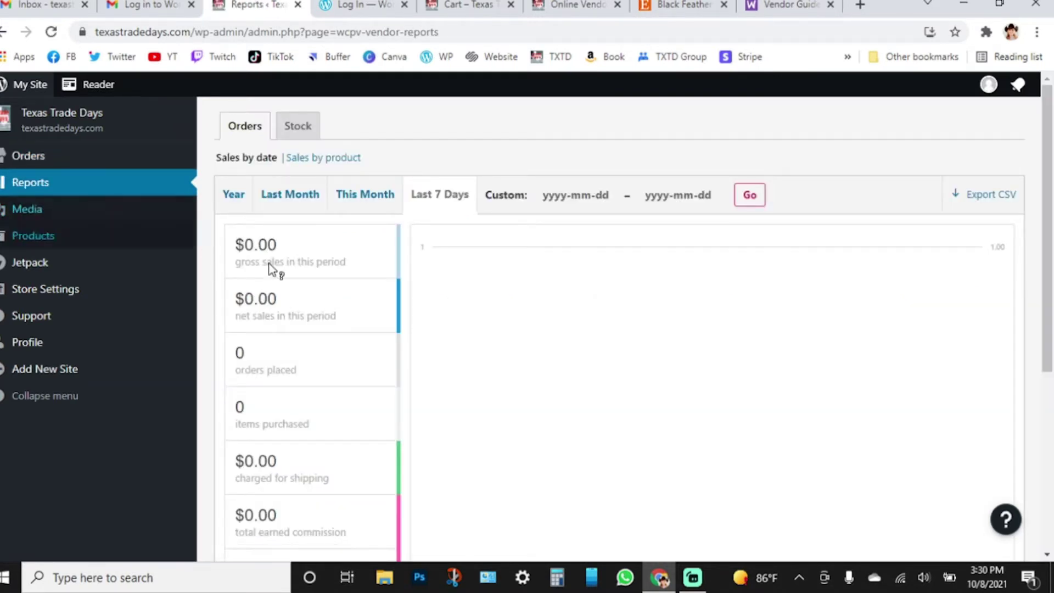
pyautogui.scroll(-4, 335, 340)
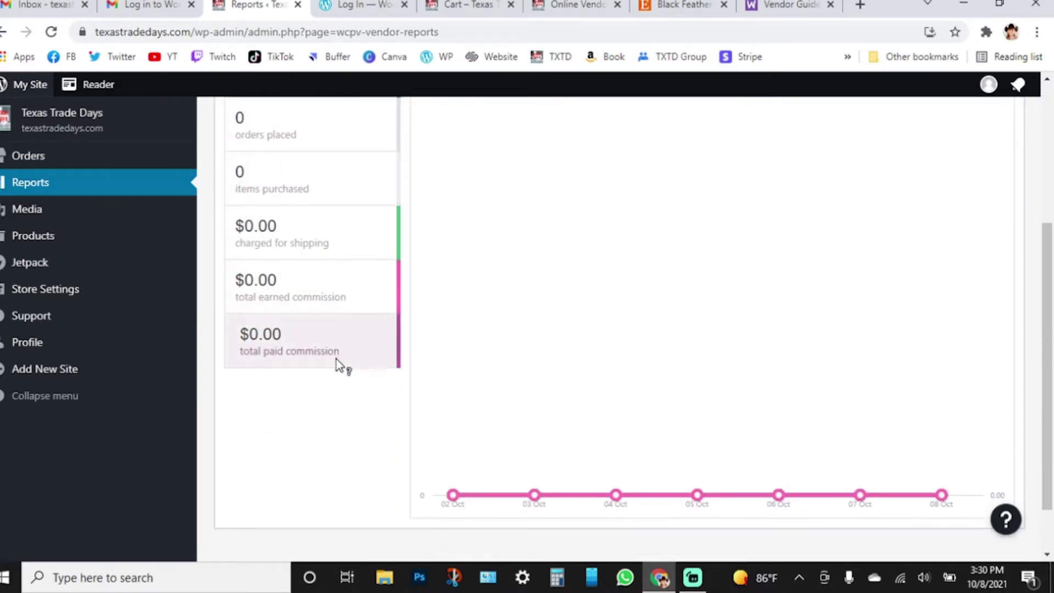
pyautogui.scroll(4, 335, 357)
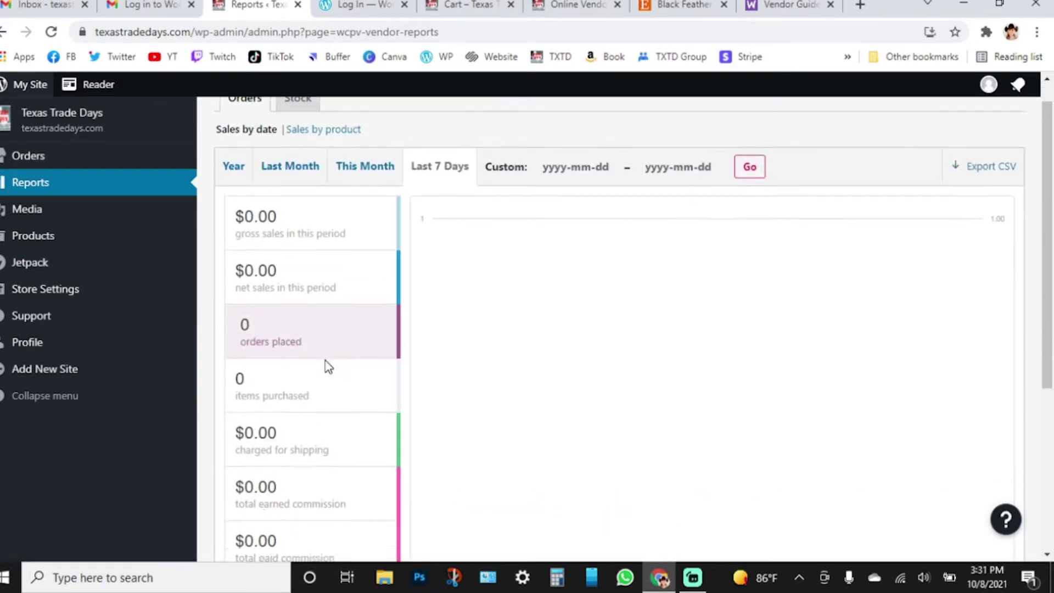
pyautogui.scroll(-4, 325, 361)
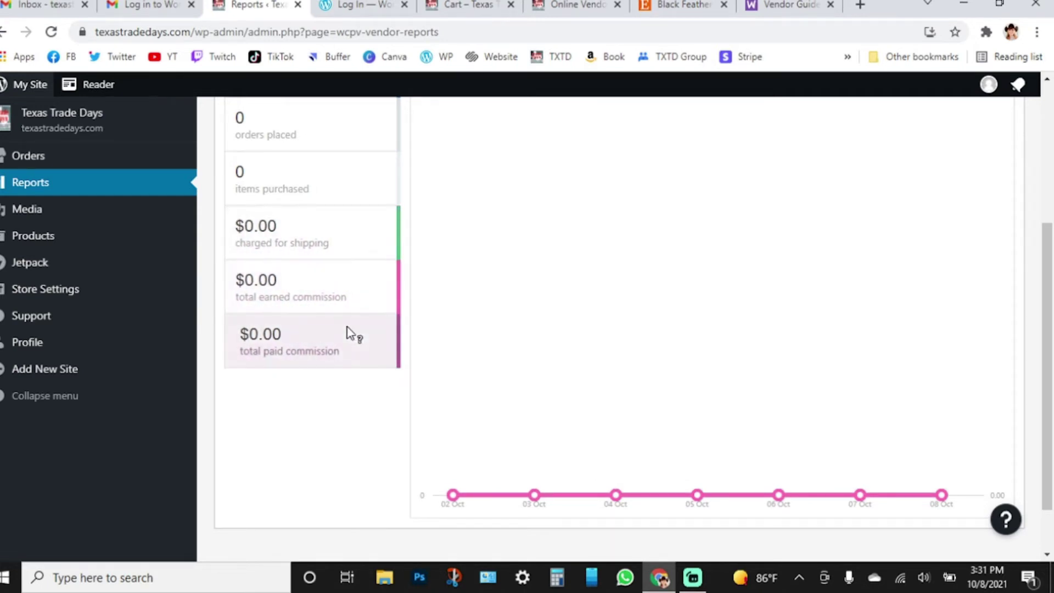
# - View the Media page, return to the vendor dashboard, and open the Products list
pyautogui.click(107, 212)
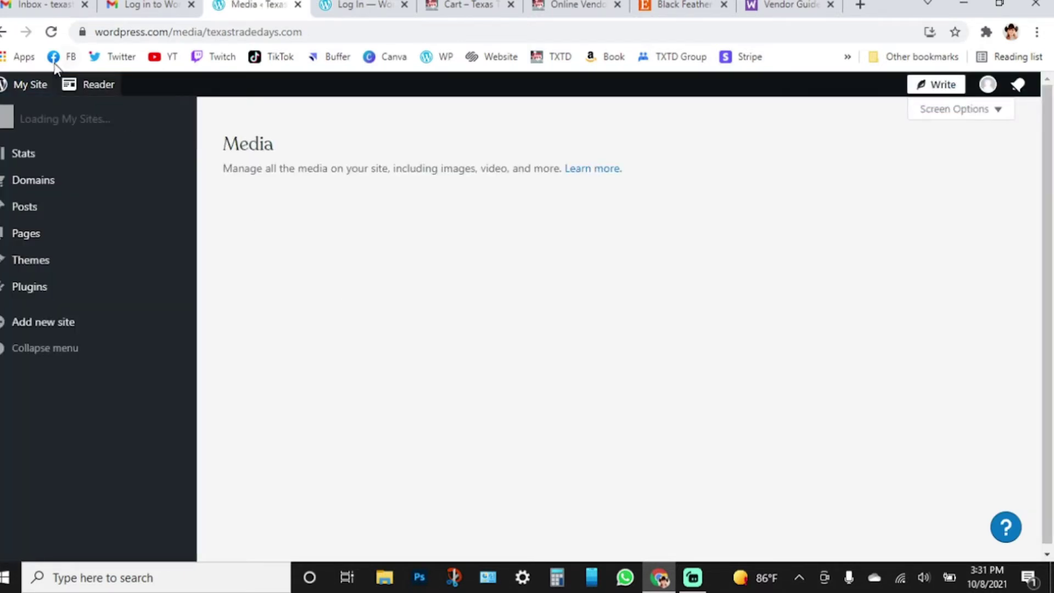
pyautogui.click(3, 32)
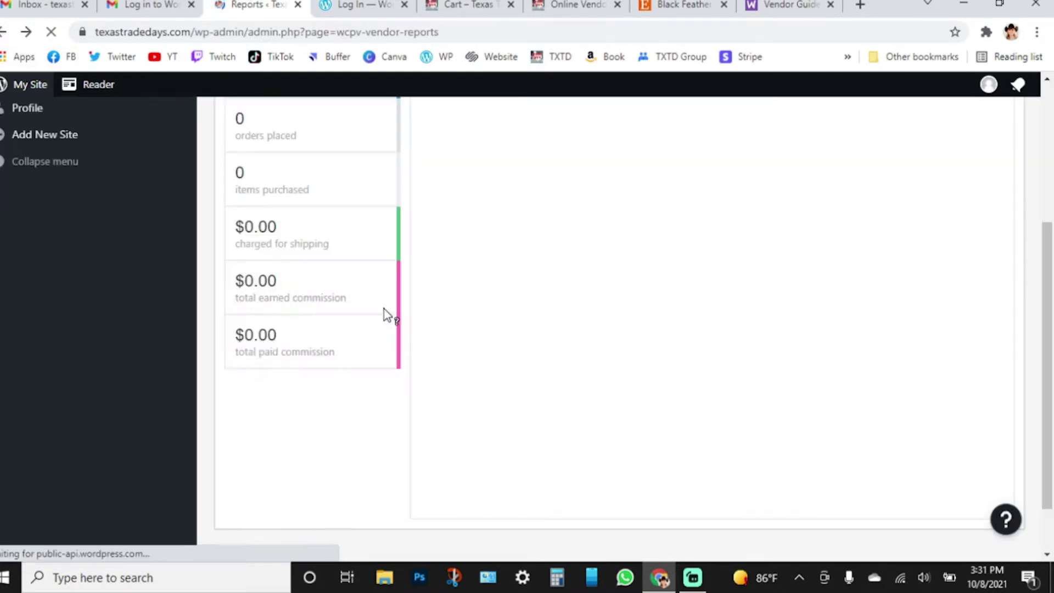
pyautogui.moveTo(86, 240)
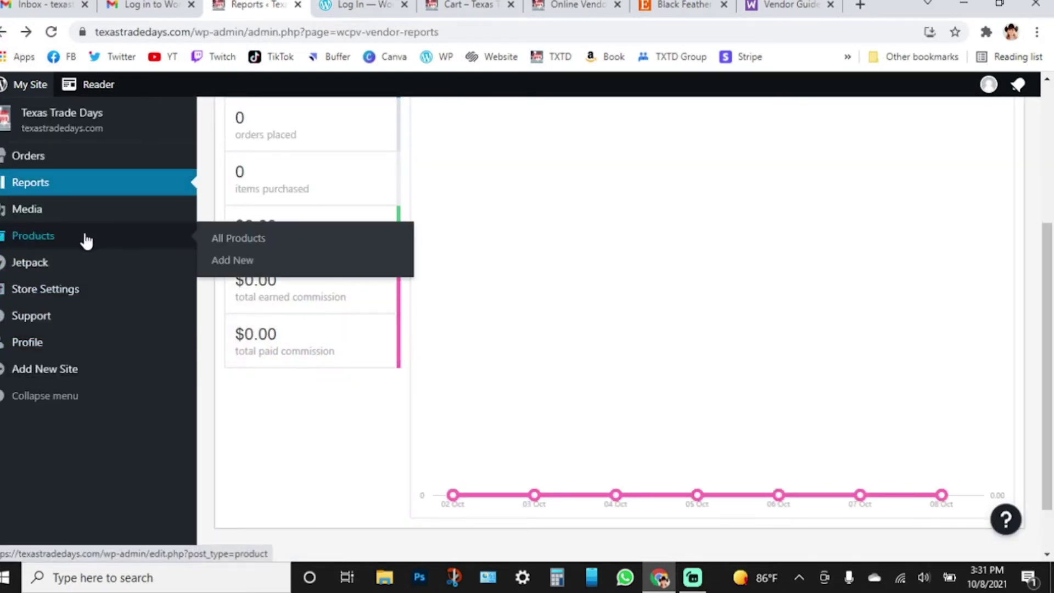
pyautogui.click(86, 241)
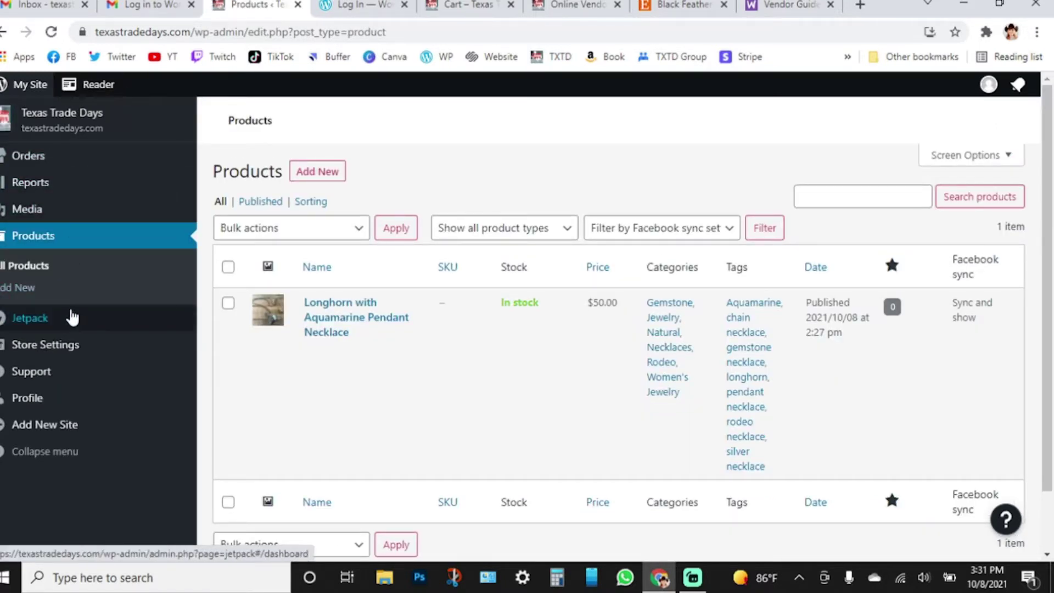
# - Try to open the Jetpack dashboard, and return to the Products list
pyautogui.moveTo(71, 329)
pyautogui.click(248, 333)
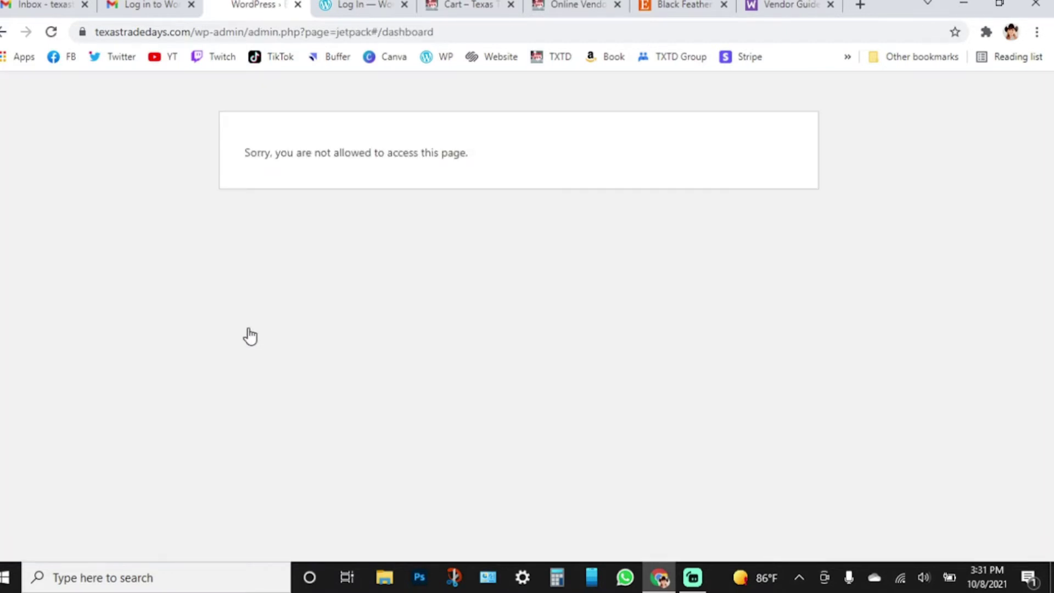
pyautogui.click(3, 31)
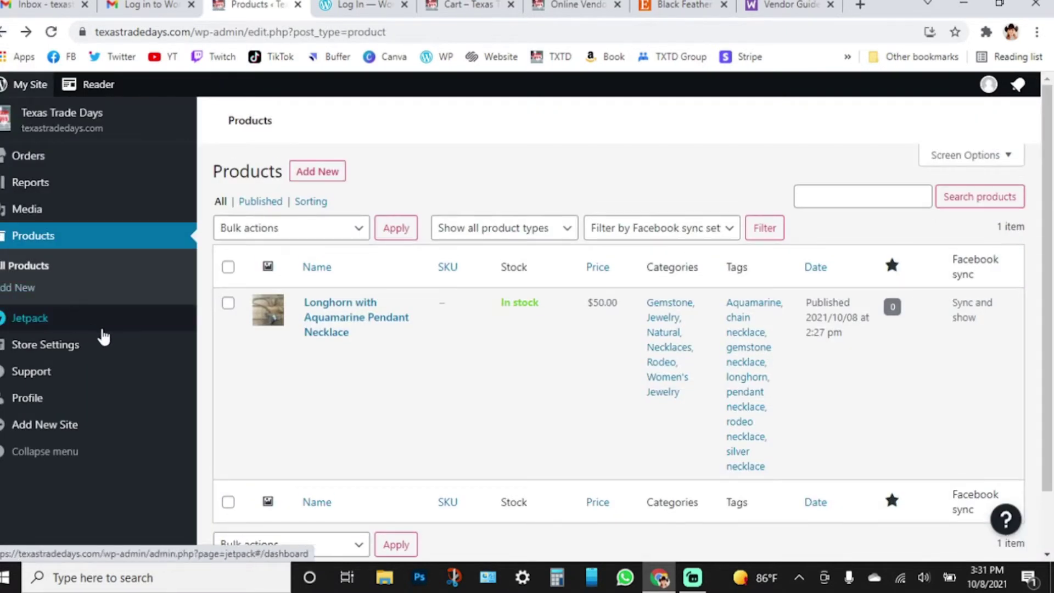
# - Open the vendor Store Settings and examine the uploaded vendor logo down to the Vendor Profile section
pyautogui.click(103, 349)
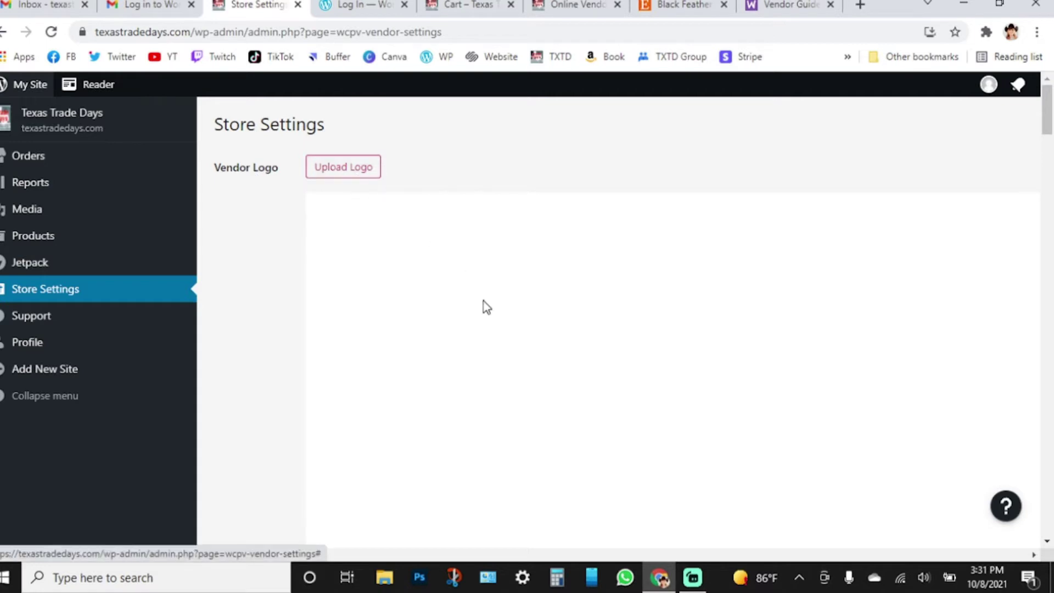
pyautogui.scroll(-3, 494, 315)
pyautogui.scroll(-2, 604, 316)
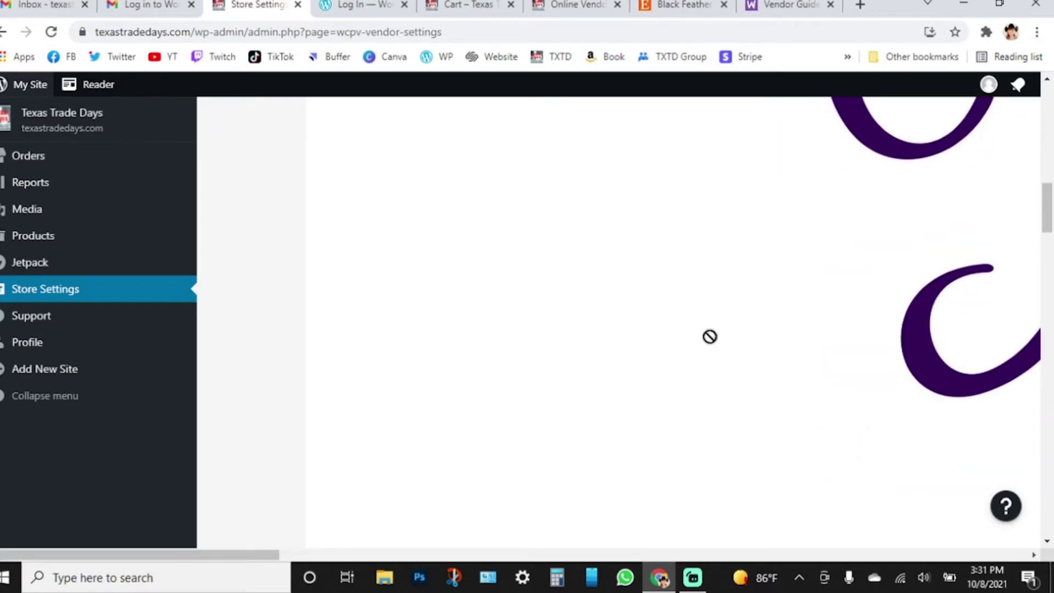
pyautogui.scroll(-1, 859, 370)
pyautogui.scroll(-3, 715, 461)
pyautogui.moveTo(278, 554); pyautogui.dragTo(526, 551)
pyautogui.scroll(5, 506, 447)
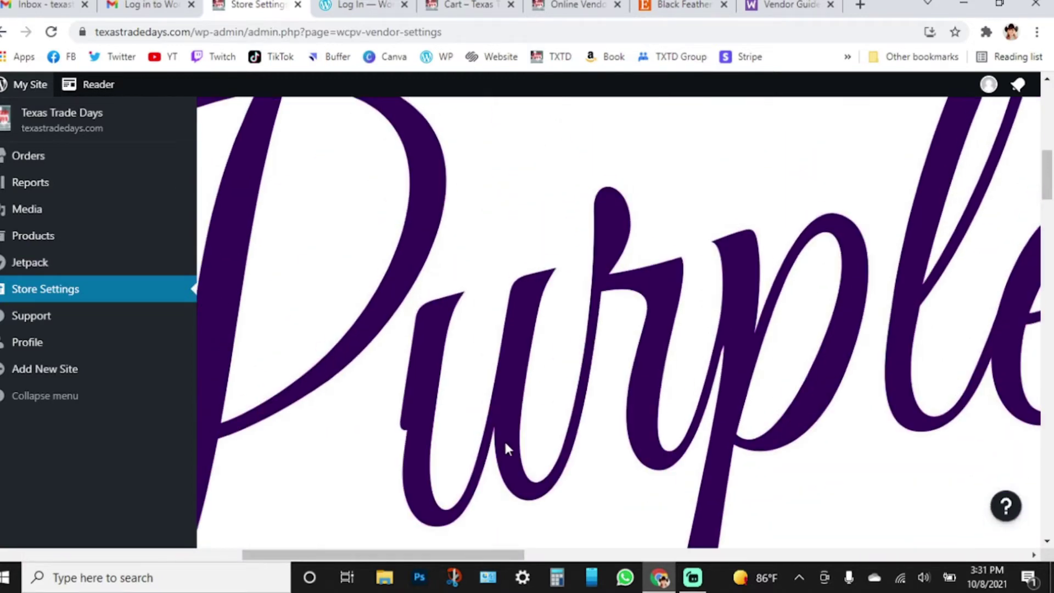
pyautogui.scroll(-10, 508, 429)
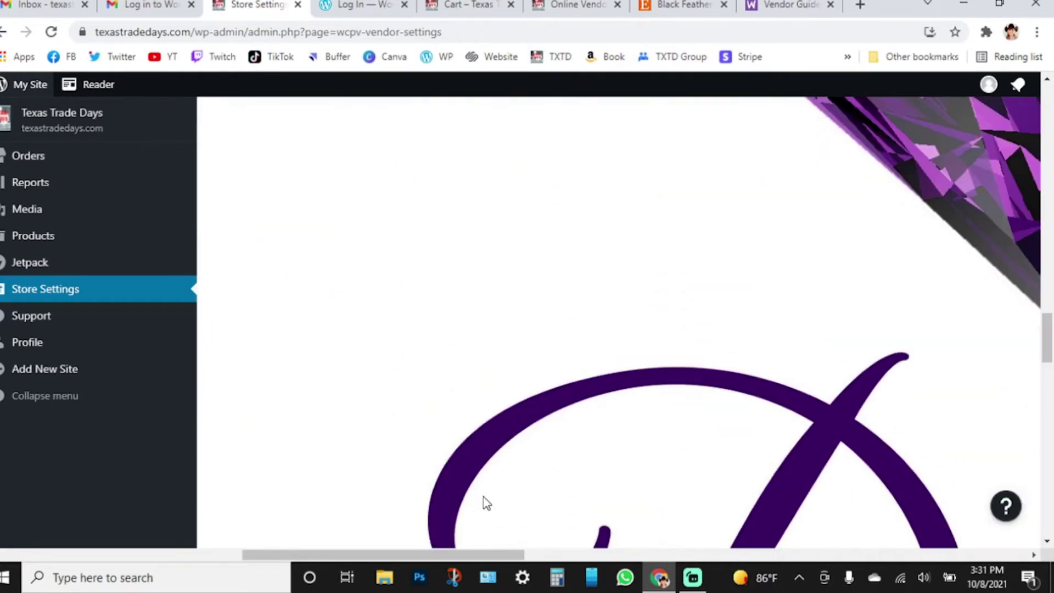
pyautogui.moveTo(466, 554); pyautogui.dragTo(270, 553)
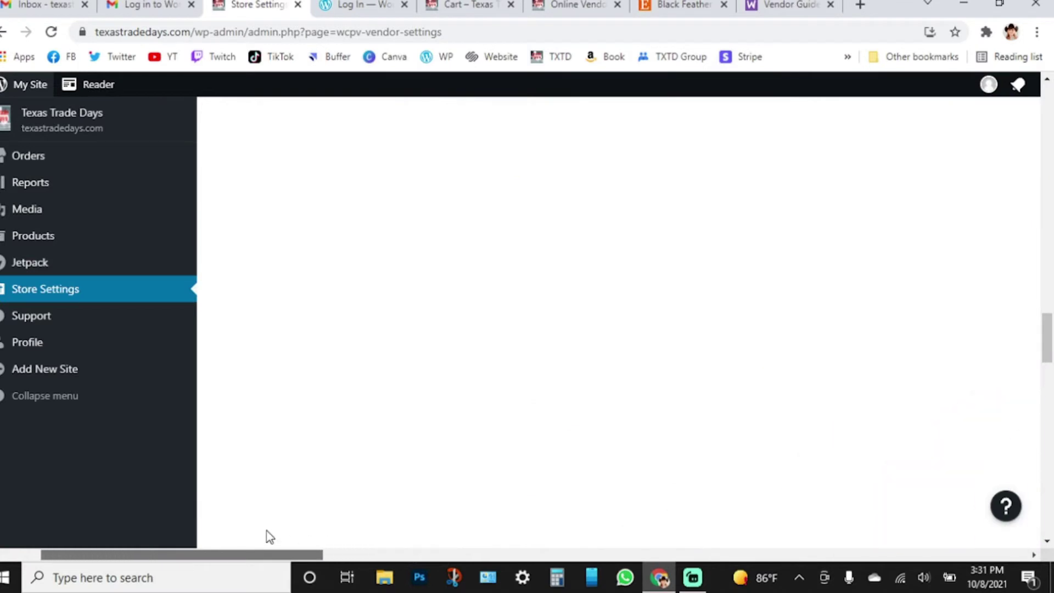
pyautogui.scroll(-3, 347, 457)
pyautogui.scroll(-5, 347, 457)
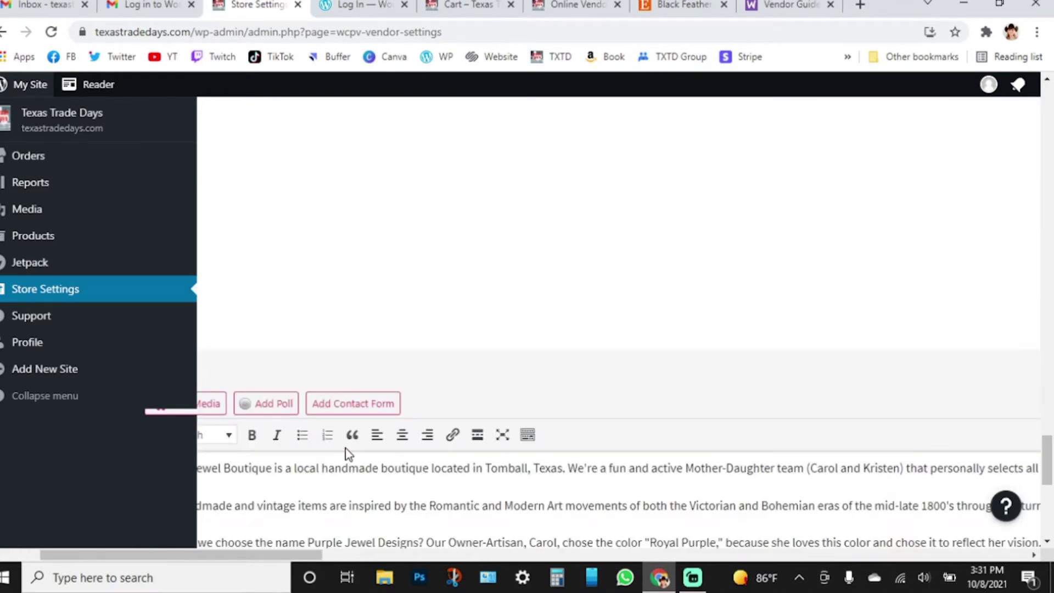
pyautogui.moveTo(257, 554); pyautogui.dragTo(185, 550)
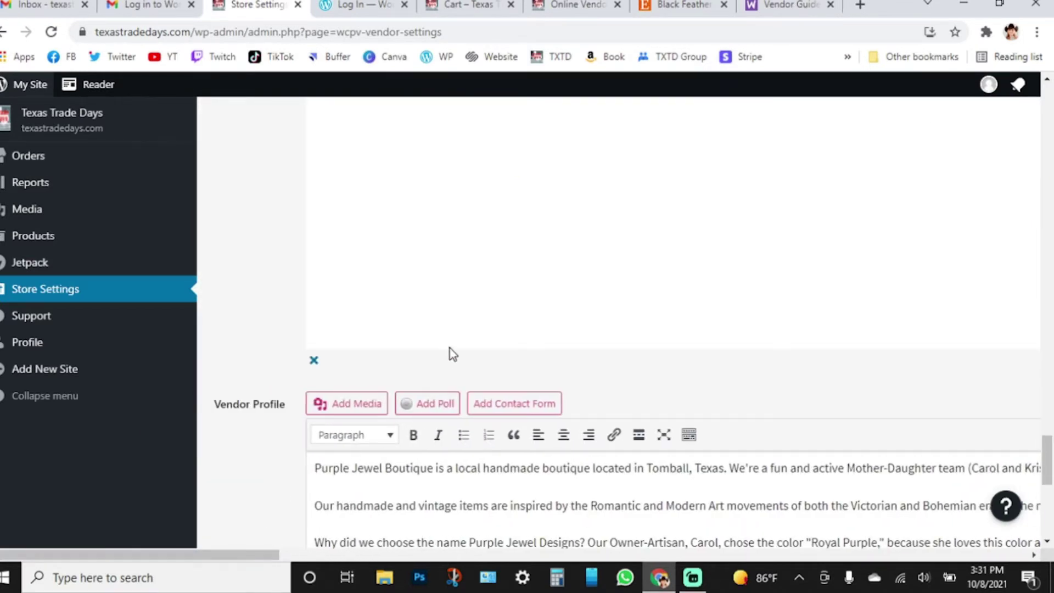
# - Review the public vendor profile text, vendor email, PayPal email and commission fields in Store Settings
pyautogui.scroll(-4, 450, 349)
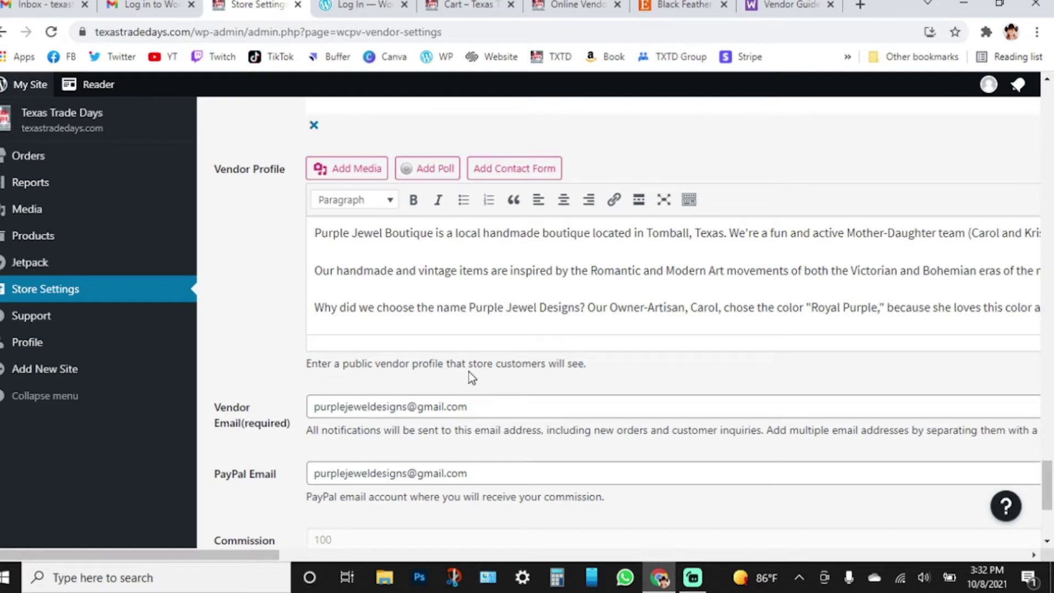
pyautogui.scroll(-3, 603, 383)
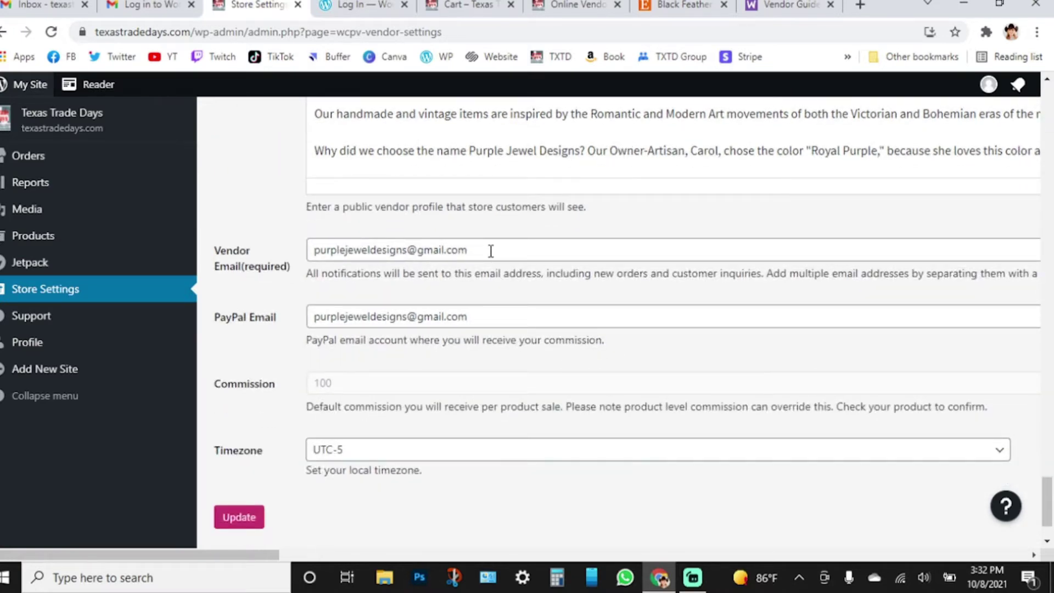
pyautogui.click(481, 316)
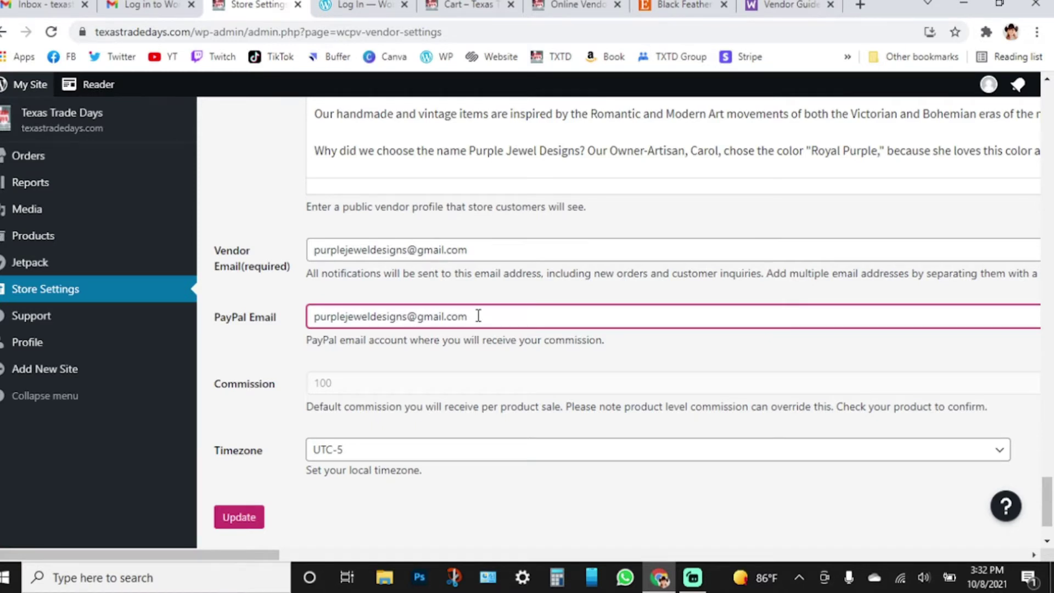
pyautogui.scroll(-1, 478, 316)
pyautogui.click(369, 314)
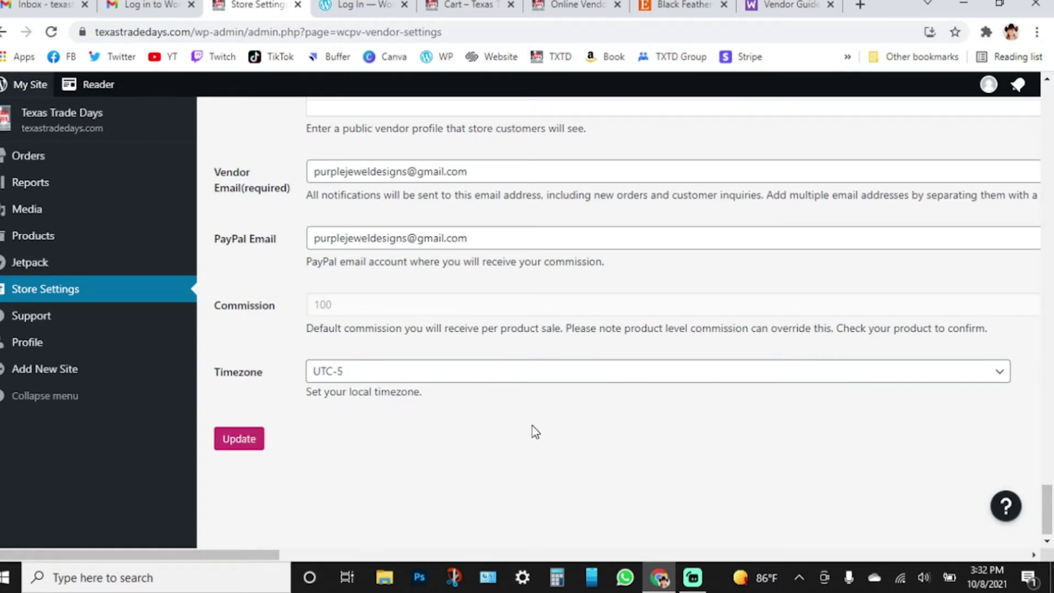
# - Check the timezone choices, keep UTC-5, and update the store settings
pyautogui.click(480, 380)
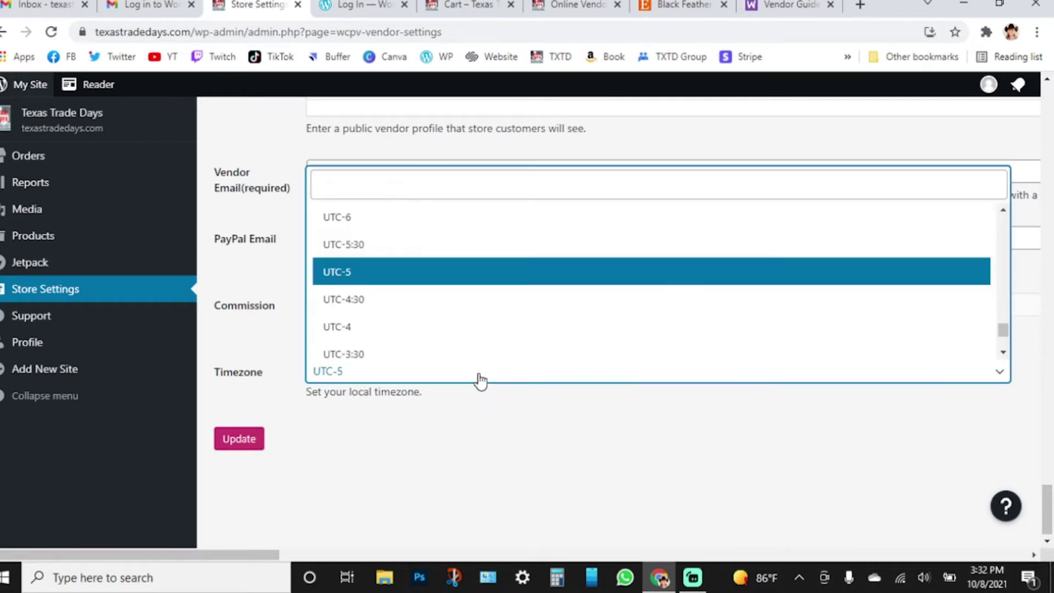
pyautogui.click(489, 437)
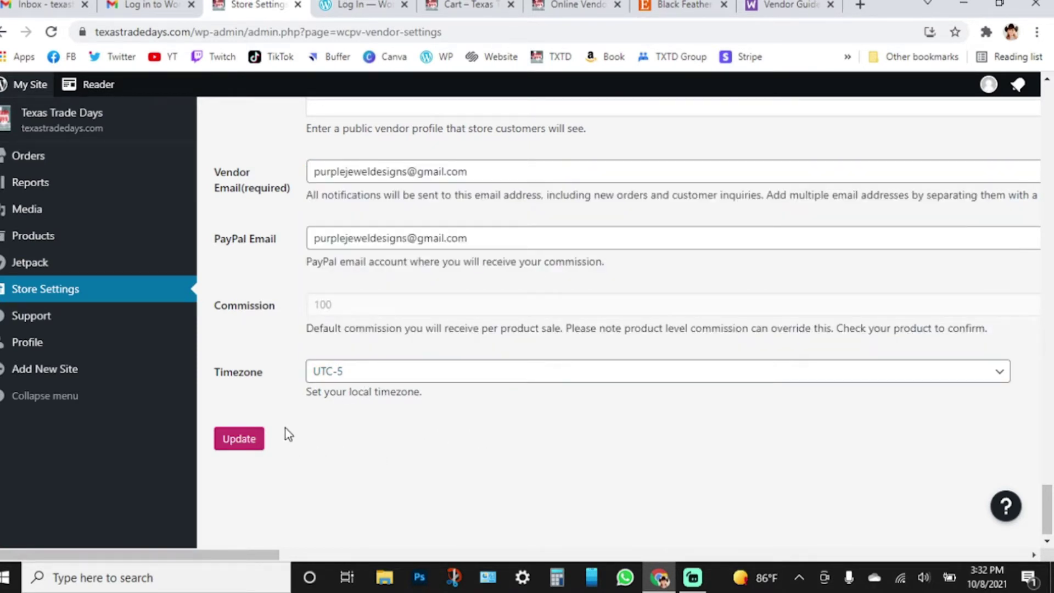
pyautogui.click(249, 448)
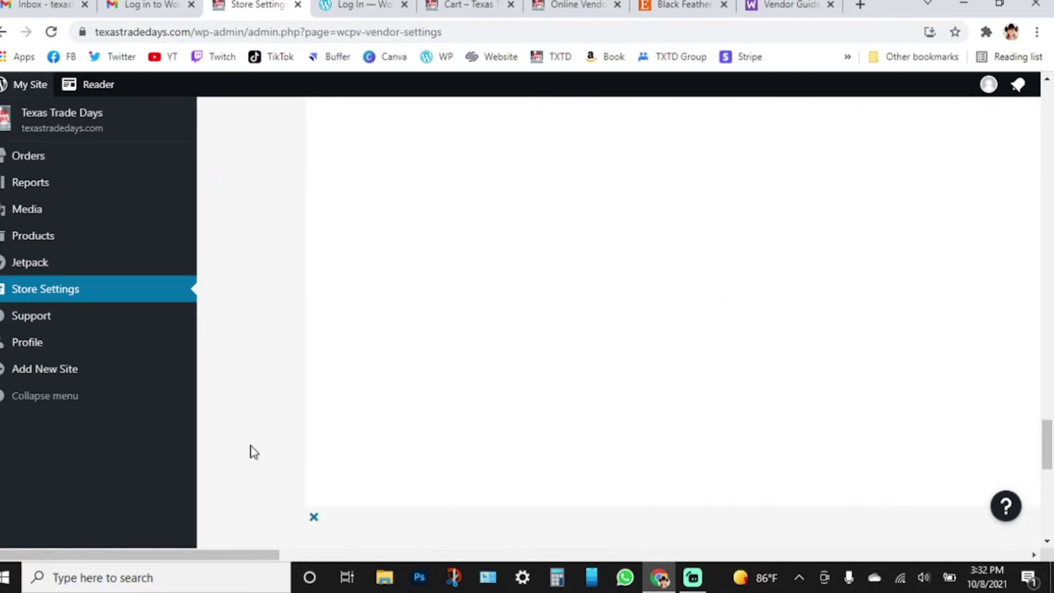
# - Open the vendor's My Profile page and review its photo, name, About me and profile links sections
pyautogui.click(62, 343)
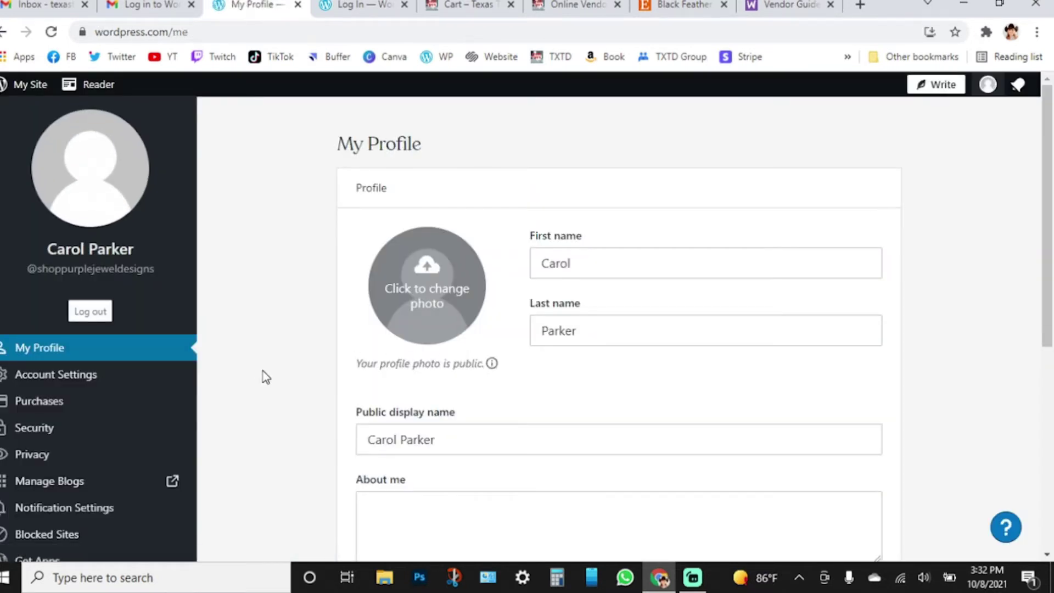
pyautogui.scroll(-2, 300, 337)
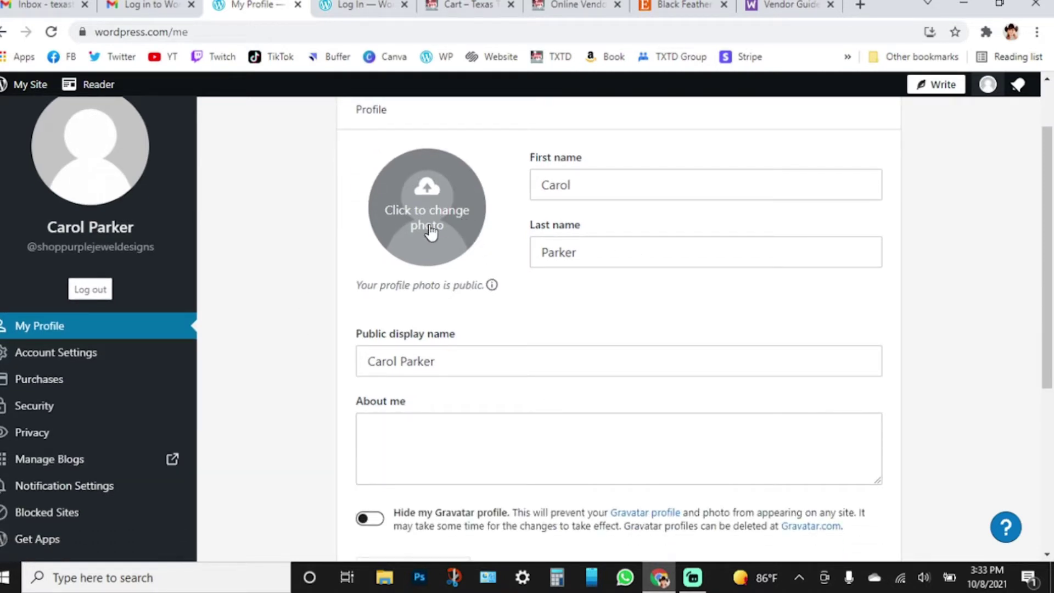
pyautogui.scroll(-5, 487, 446)
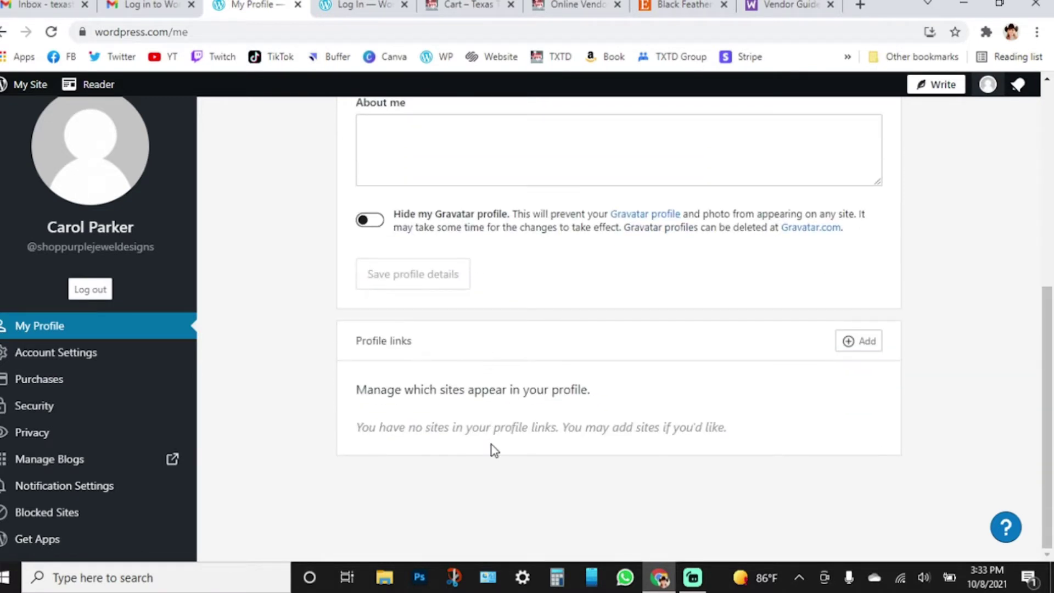
pyautogui.scroll(6, 492, 446)
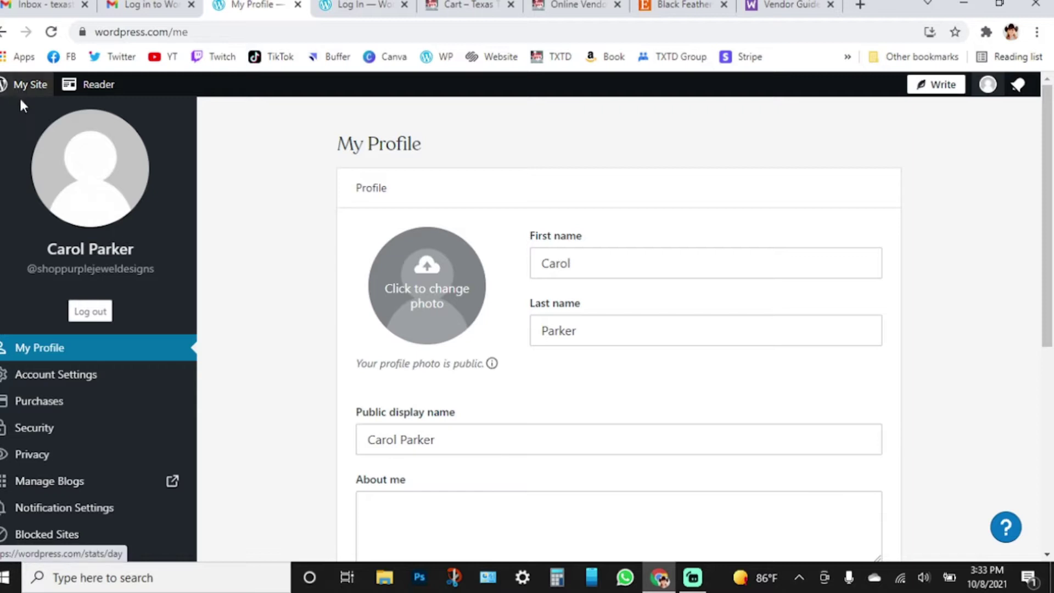
# - View the vendor Support page with its question field, and reopen it after a brief visit to My Profile
pyautogui.click(3, 32)
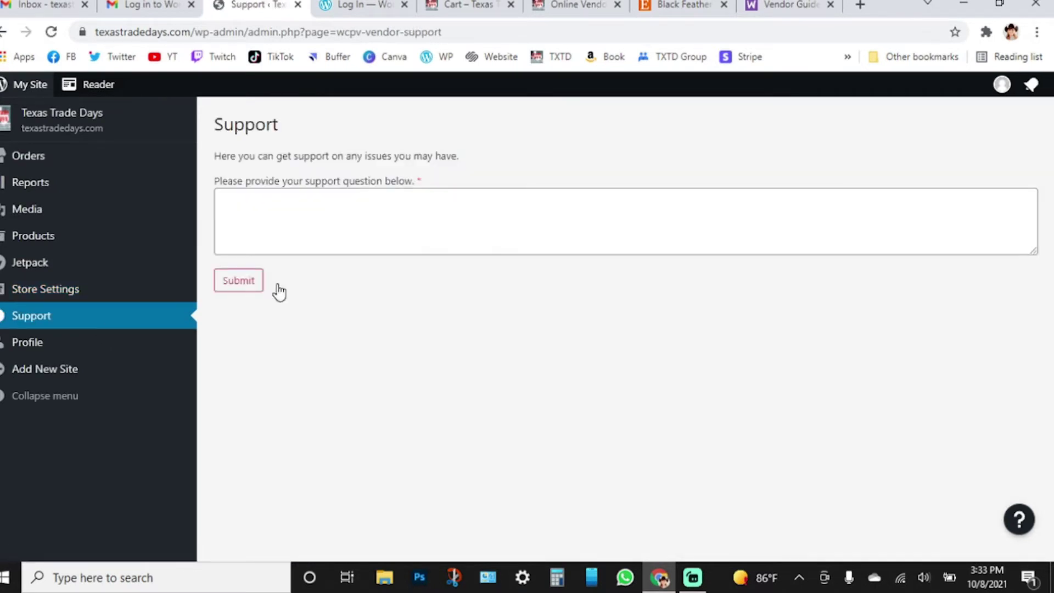
pyautogui.click(361, 233)
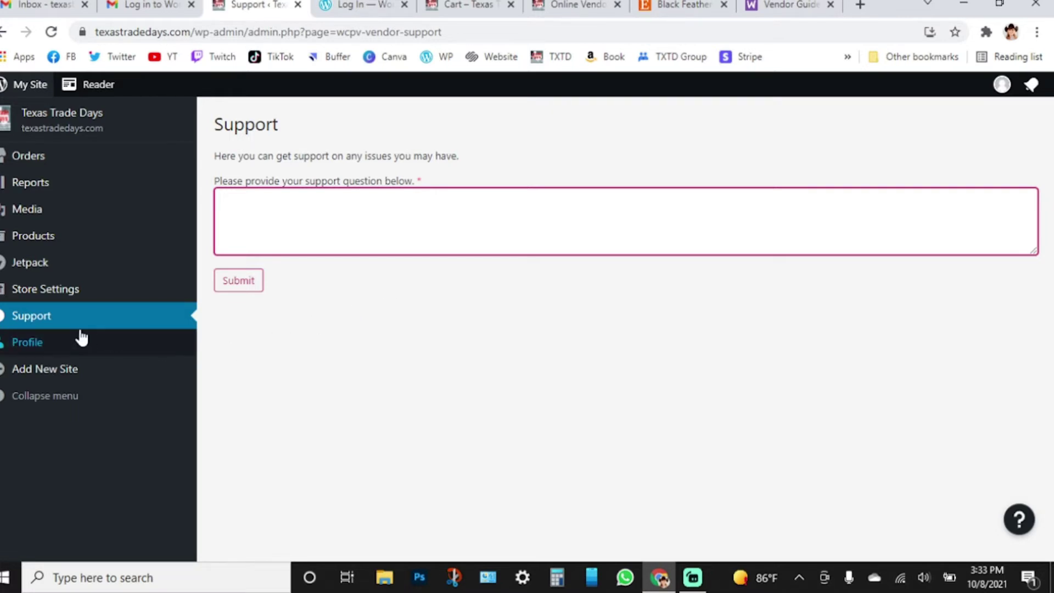
pyautogui.click(82, 348)
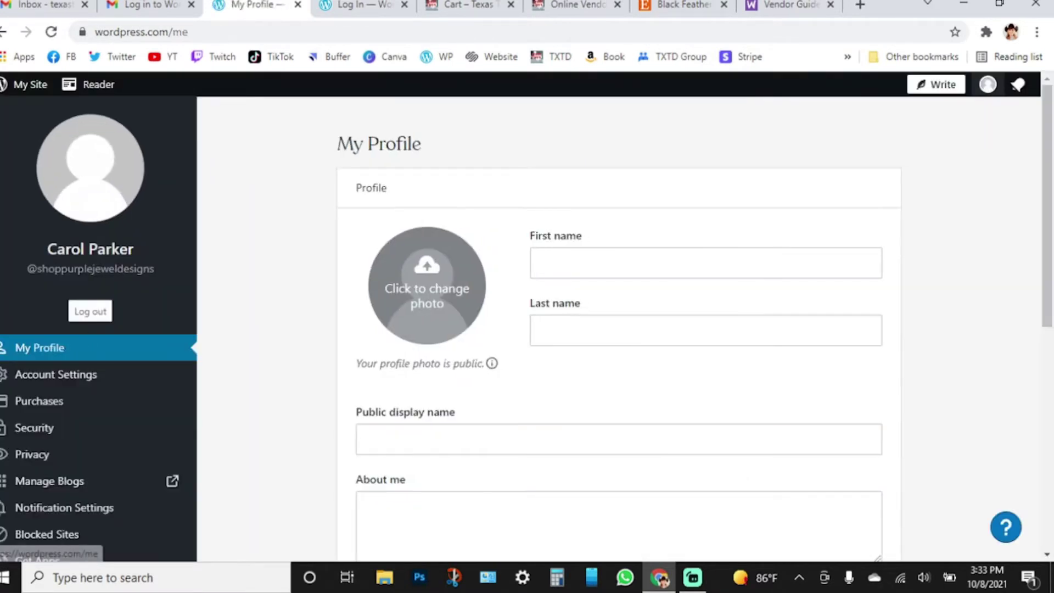
pyautogui.click(2, 32)
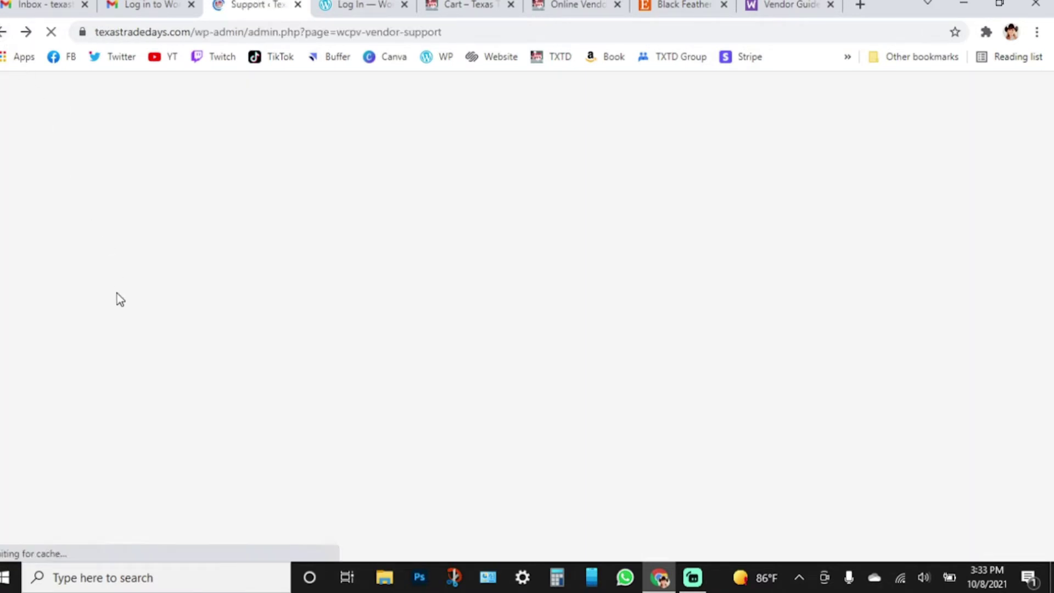
# - Open the Products list and review the necklace's stock, price, categories and tags
pyautogui.moveTo(58, 244)
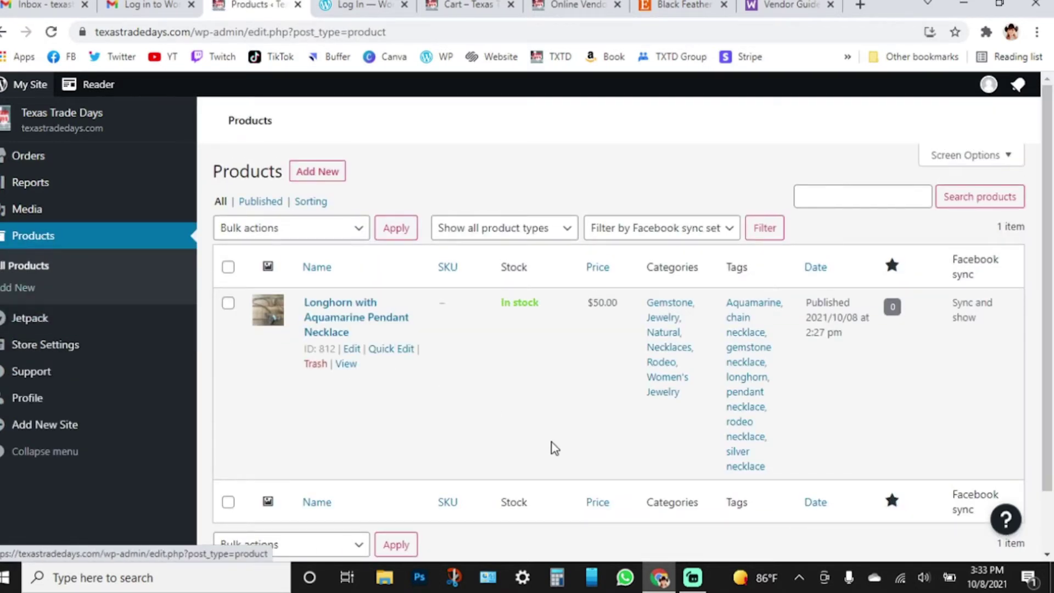
pyautogui.scroll(-1, 554, 447)
pyautogui.scroll(1, 559, 449)
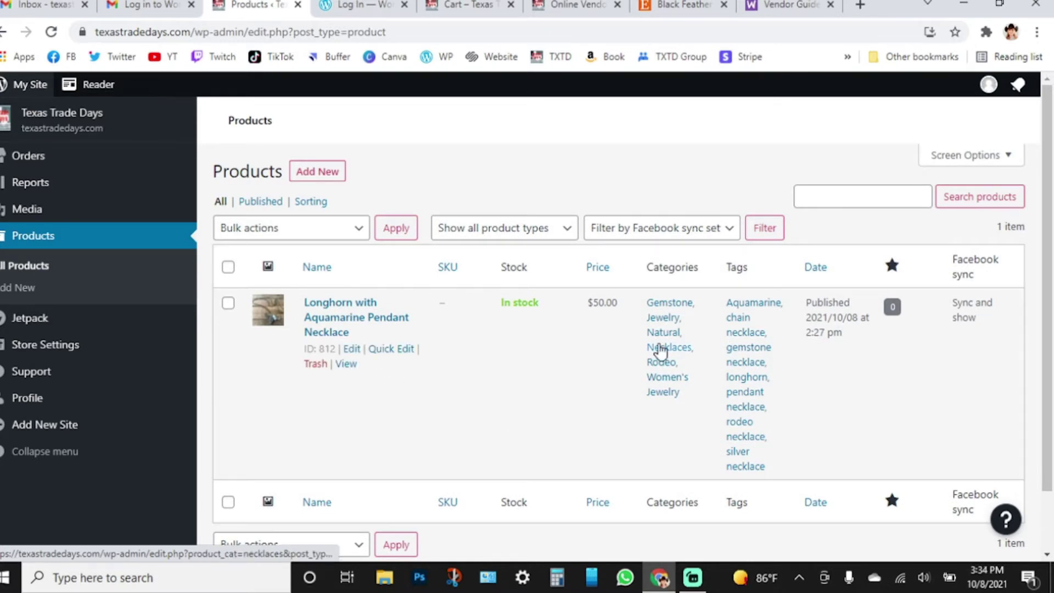
# - Switch to the storefront's cart page and open Purple Jewel Designs from the Vendor Directory
pyautogui.click(504, 17)
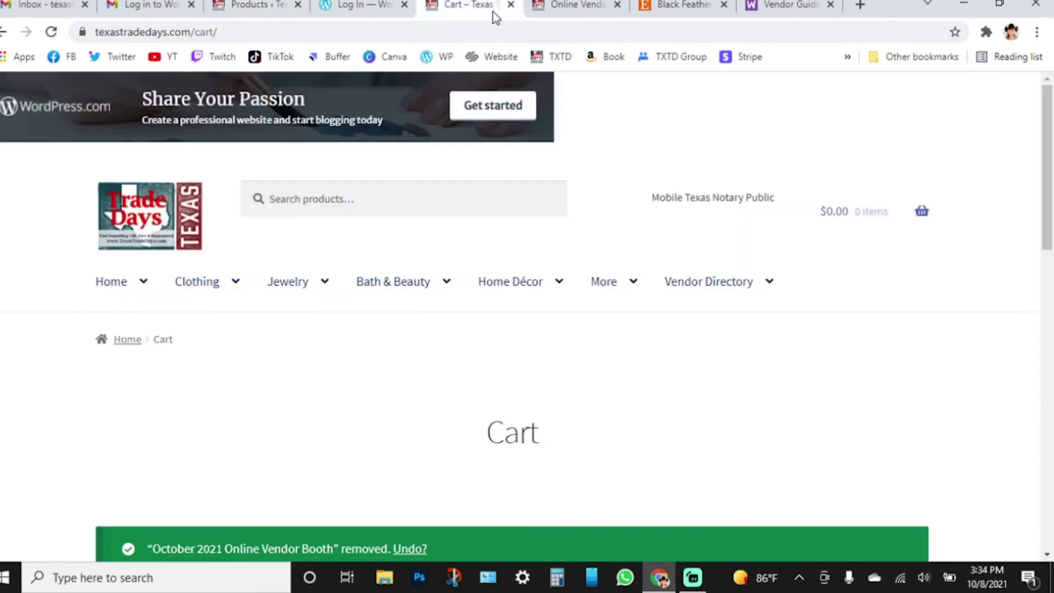
pyautogui.click(703, 291)
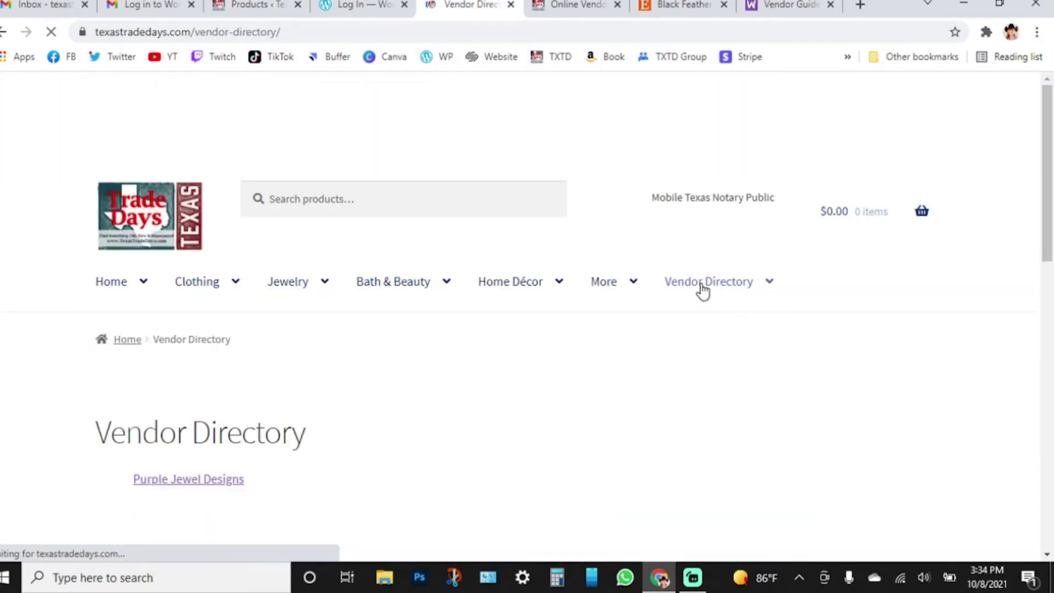
pyautogui.scroll(-3, 291, 381)
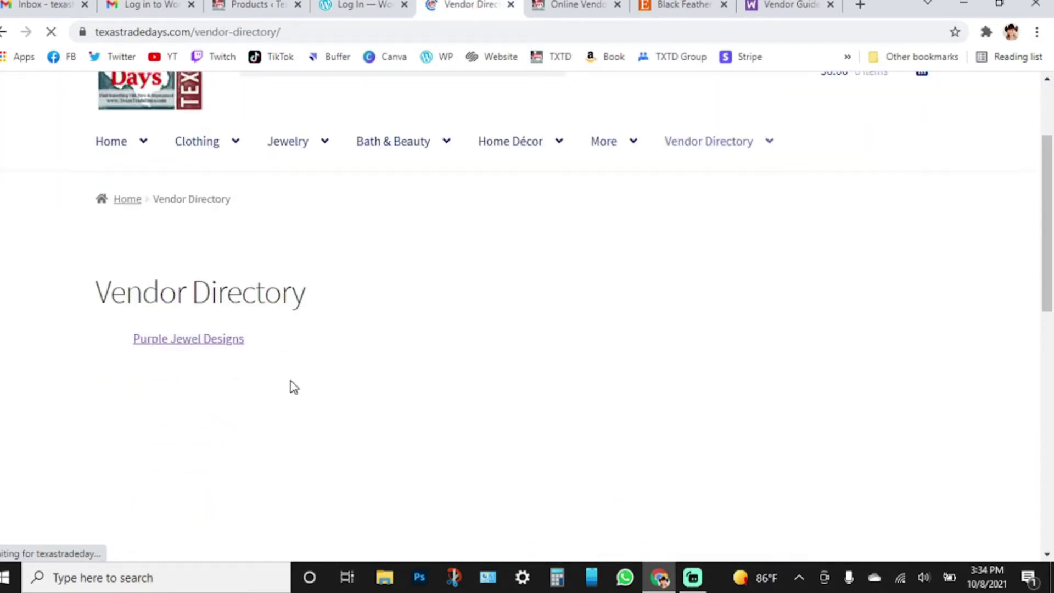
pyautogui.click(211, 329)
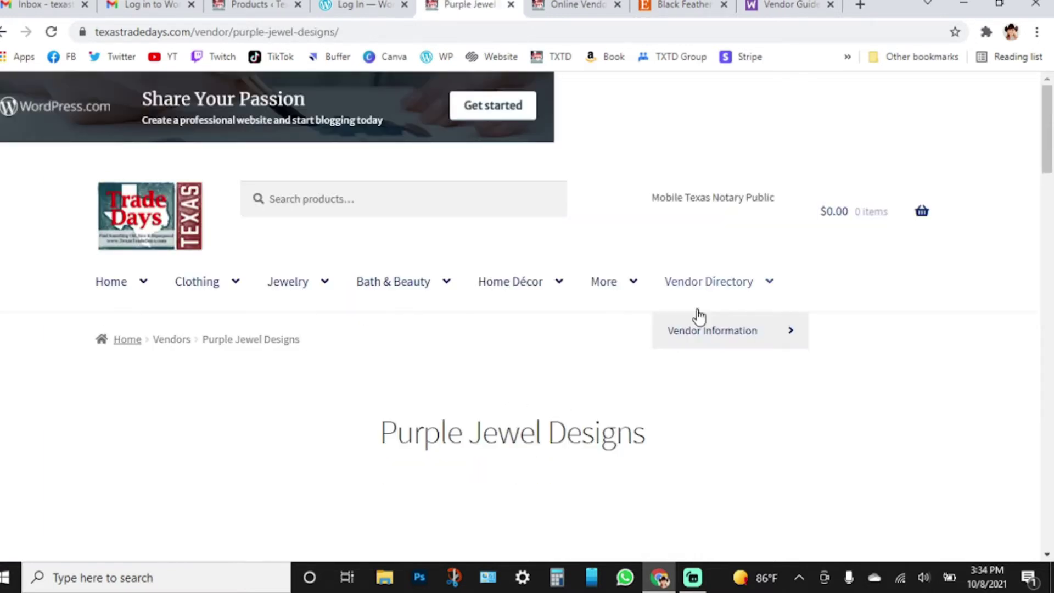
# - Return to the Vendor Directory, reopen the Purple Jewel Designs page, and view its logo and description
pyautogui.click(698, 284)
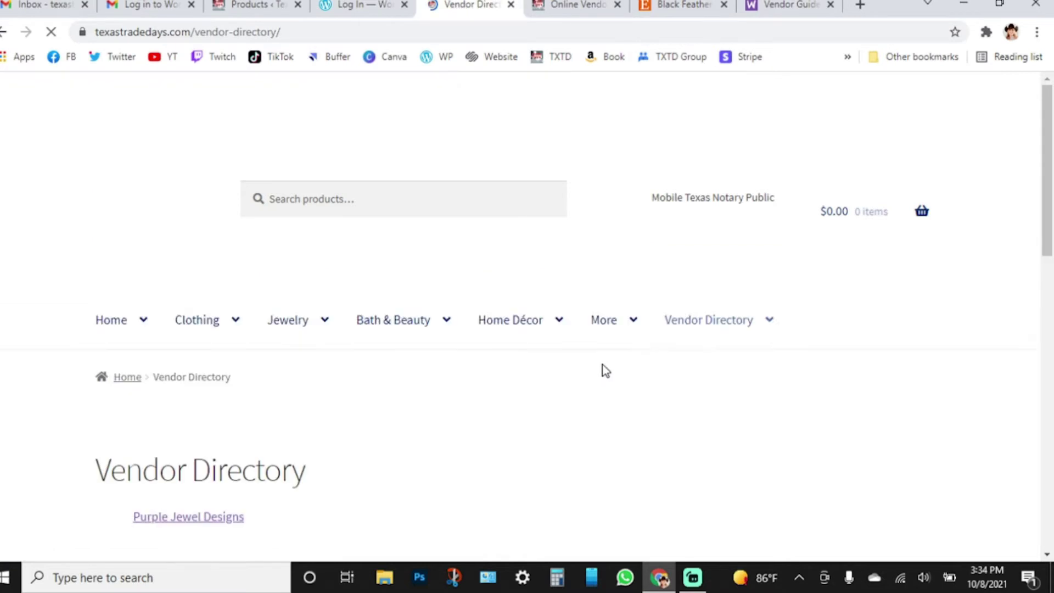
pyautogui.scroll(-3, 198, 384)
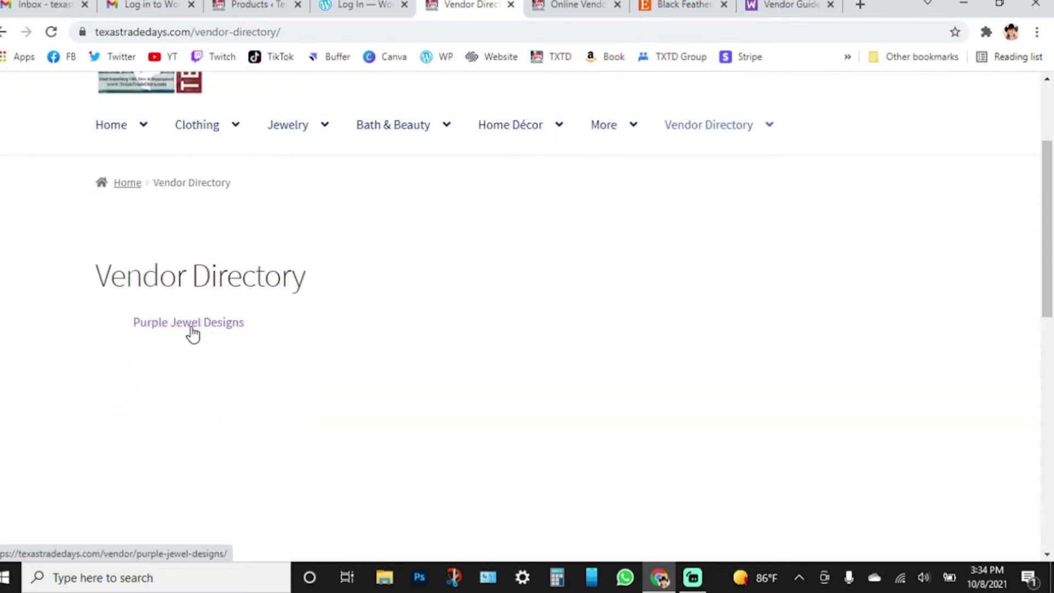
pyautogui.click(193, 328)
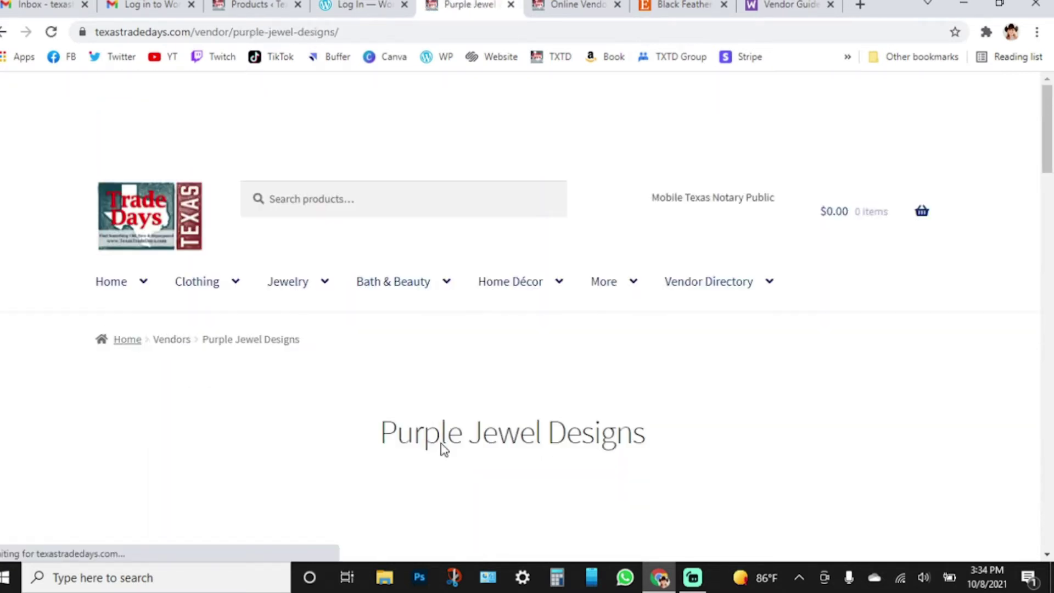
pyautogui.scroll(-6, 447, 434)
pyautogui.scroll(-12, 448, 439)
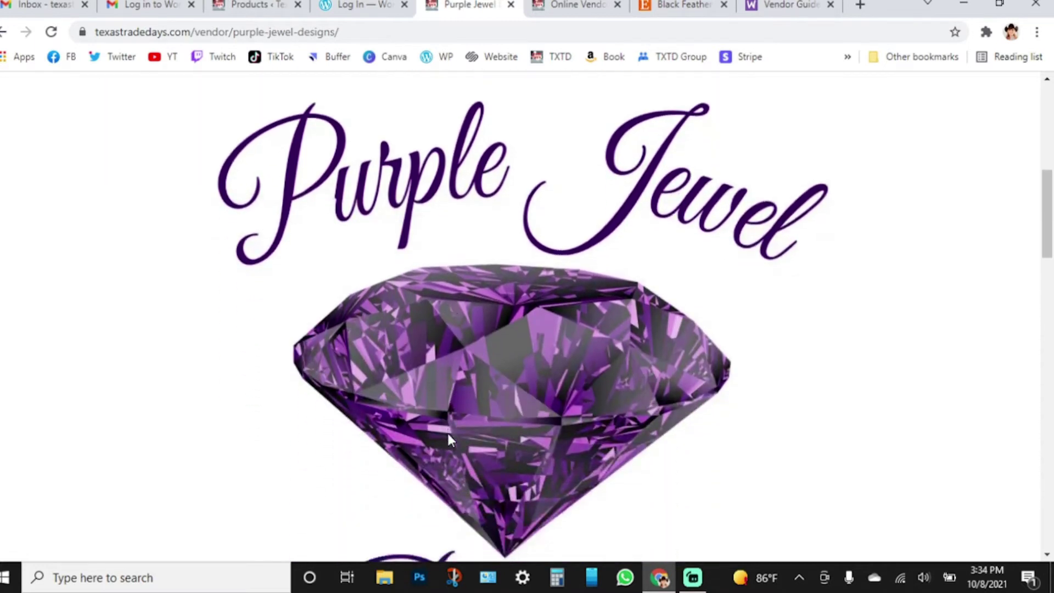
pyautogui.scroll(-3, 448, 438)
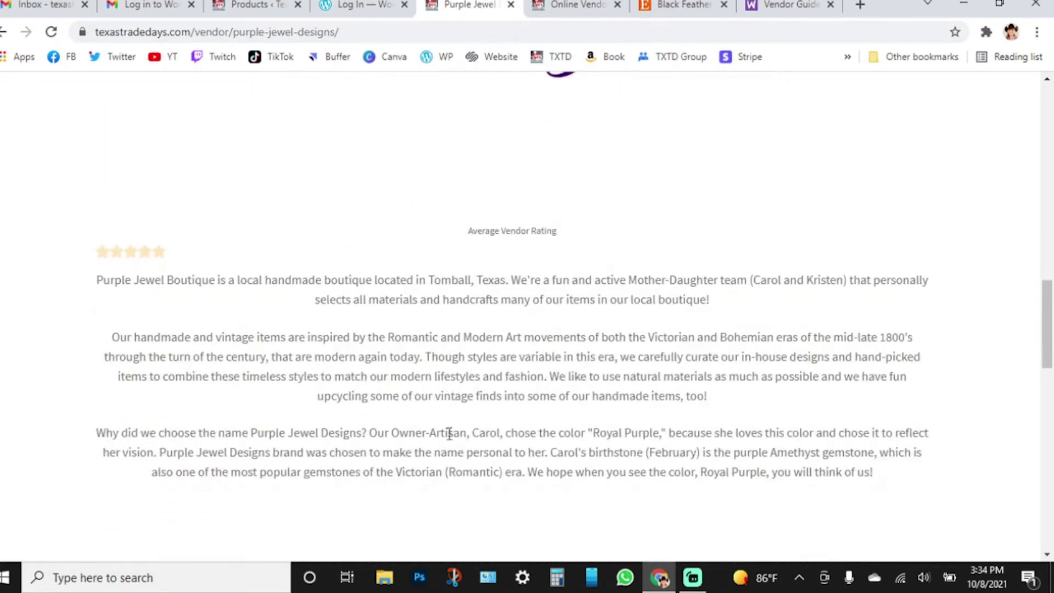
# - Highlight the vendor description on the Purple Jewel Designs page, and view the necklace listing below it
pyautogui.moveTo(99, 280); pyautogui.dragTo(131, 287)
pyautogui.scroll(3, 367, 348)
pyautogui.scroll(-3, 367, 352)
pyautogui.moveTo(96, 279); pyautogui.dragTo(885, 402)
pyautogui.scroll(-2, 472, 416)
pyautogui.scroll(-7, 478, 411)
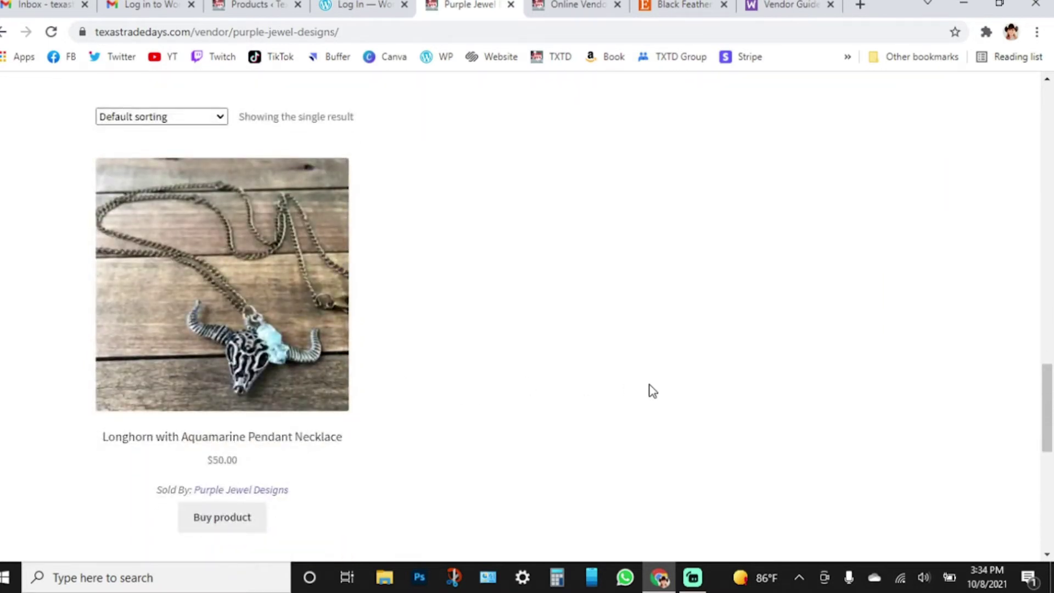
pyautogui.scroll(-1, 266, 499)
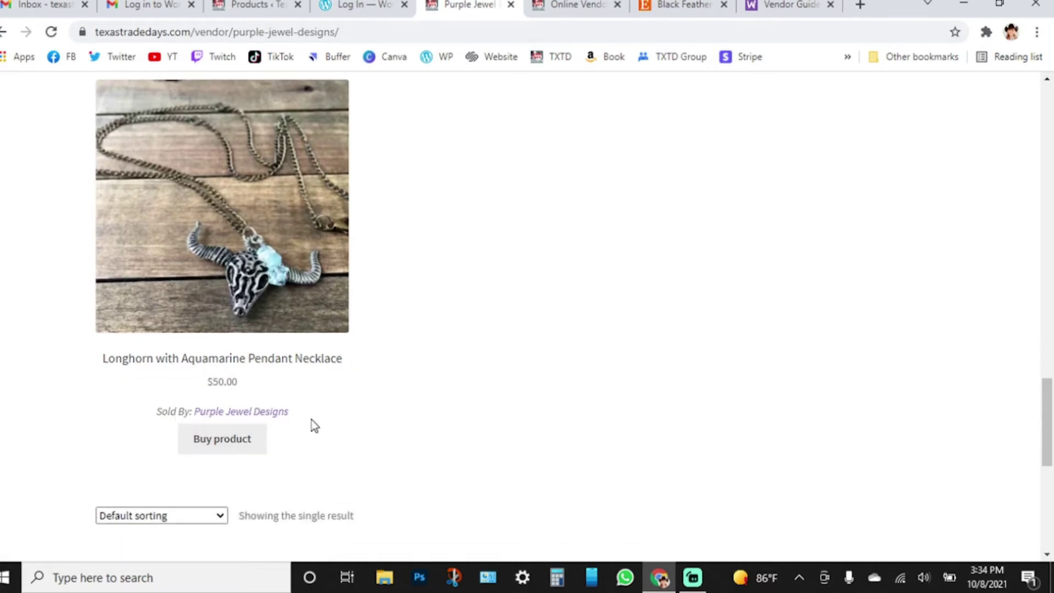
# - Open the Longhorn with Aquamarine Pendant Necklace product page and highlight its short description
pyautogui.click(245, 214)
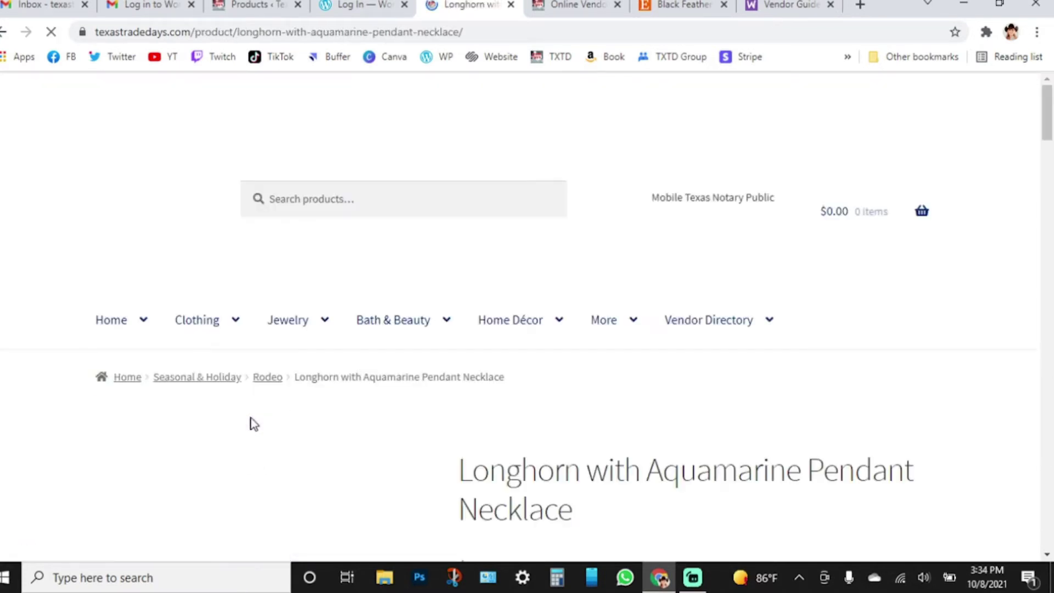
pyautogui.scroll(-3, 301, 446)
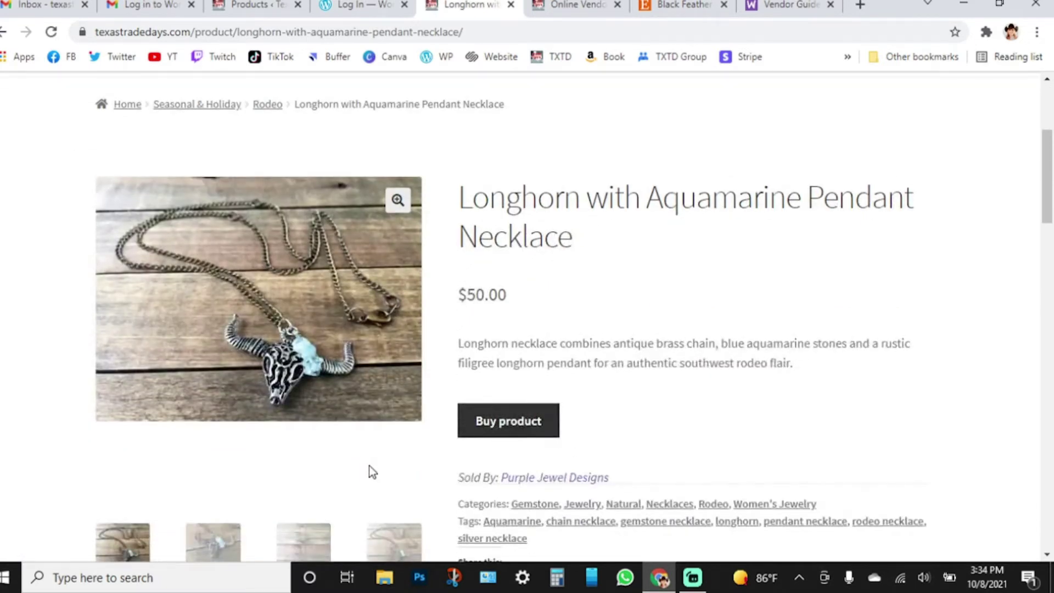
pyautogui.moveTo(804, 363); pyautogui.dragTo(494, 540)
pyautogui.doubleClick(497, 347)
pyautogui.tripleClick(497, 348)
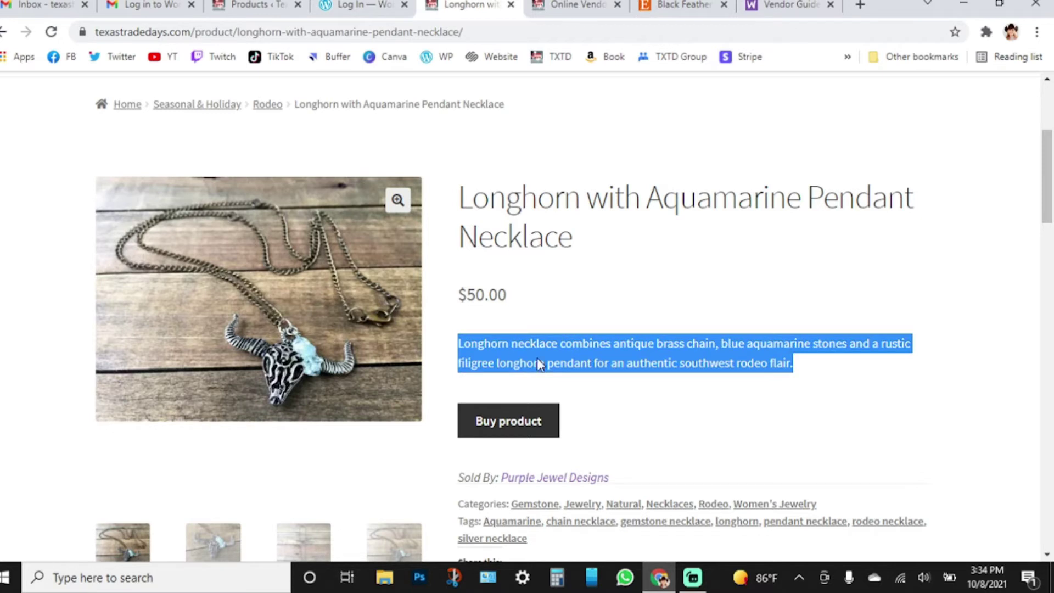
# - Review the necklace's categories and tags against the storefront's category menus and product search field
pyautogui.scroll(-3, 504, 446)
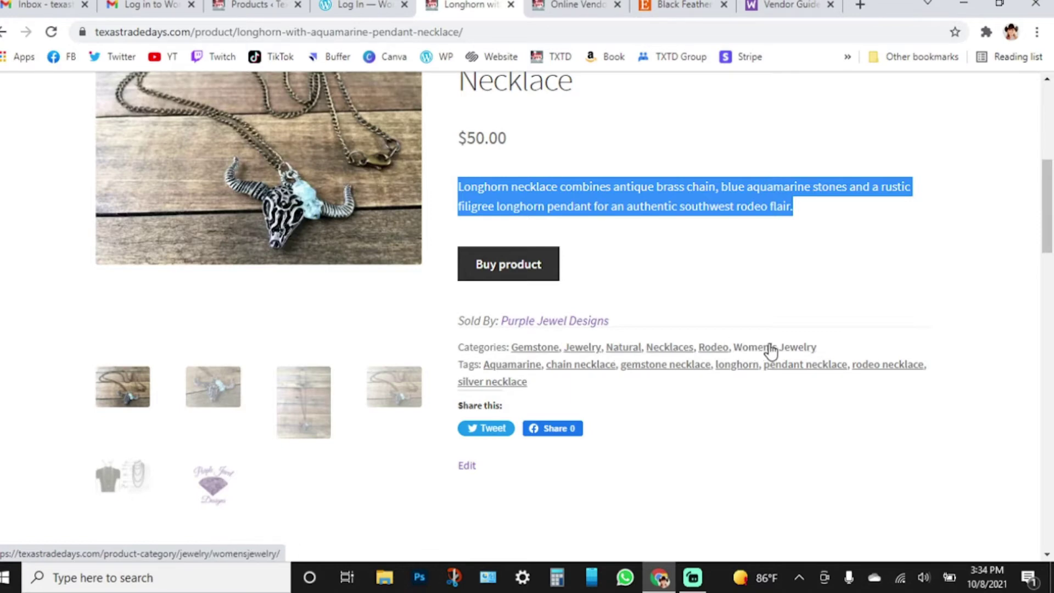
pyautogui.scroll(8, 422, 387)
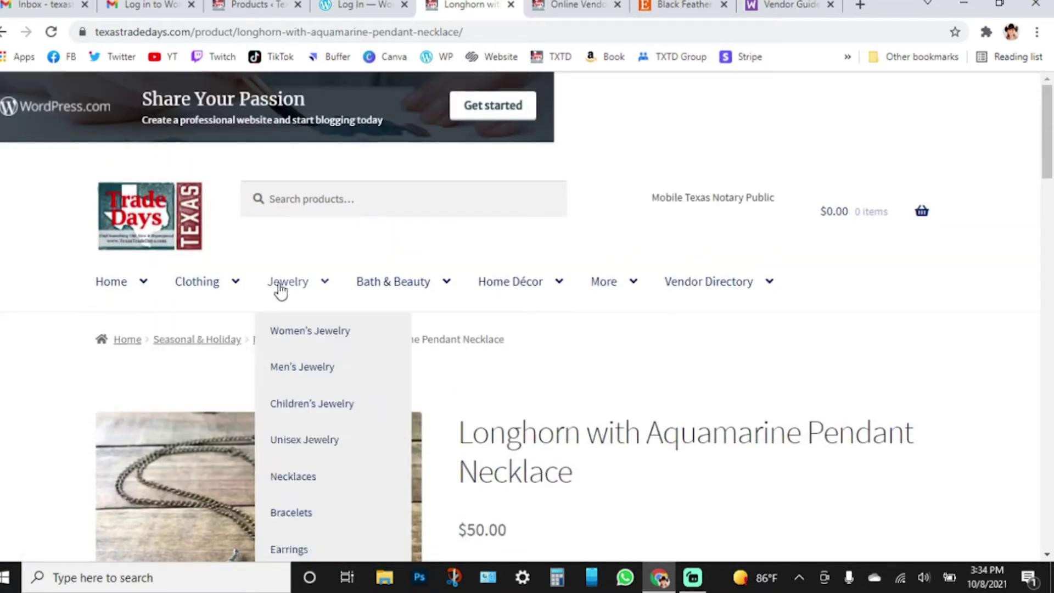
pyautogui.moveTo(646, 287)
pyautogui.scroll(-7, 643, 428)
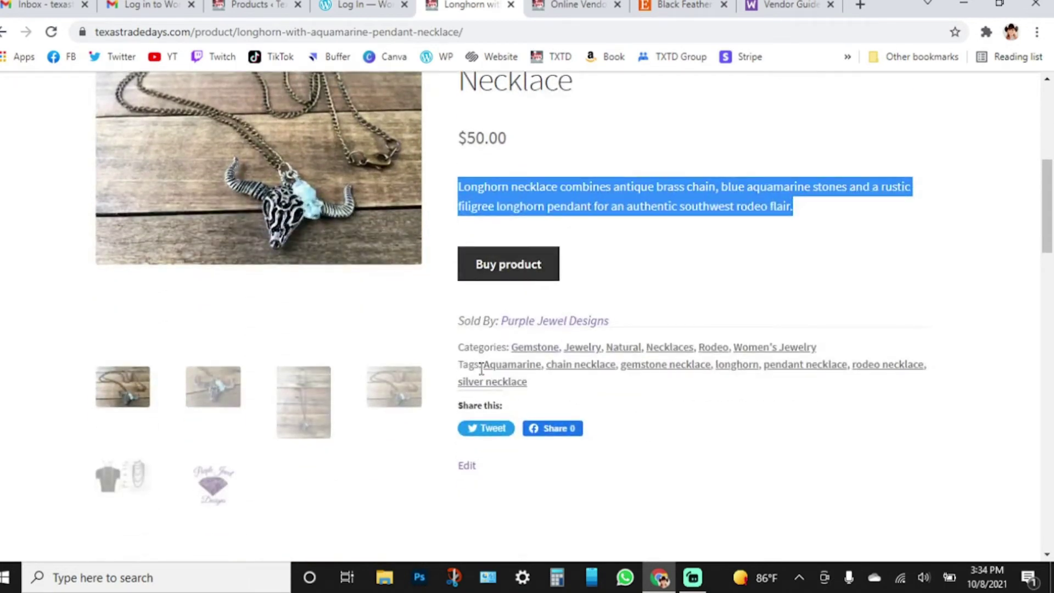
pyautogui.scroll(7, 627, 388)
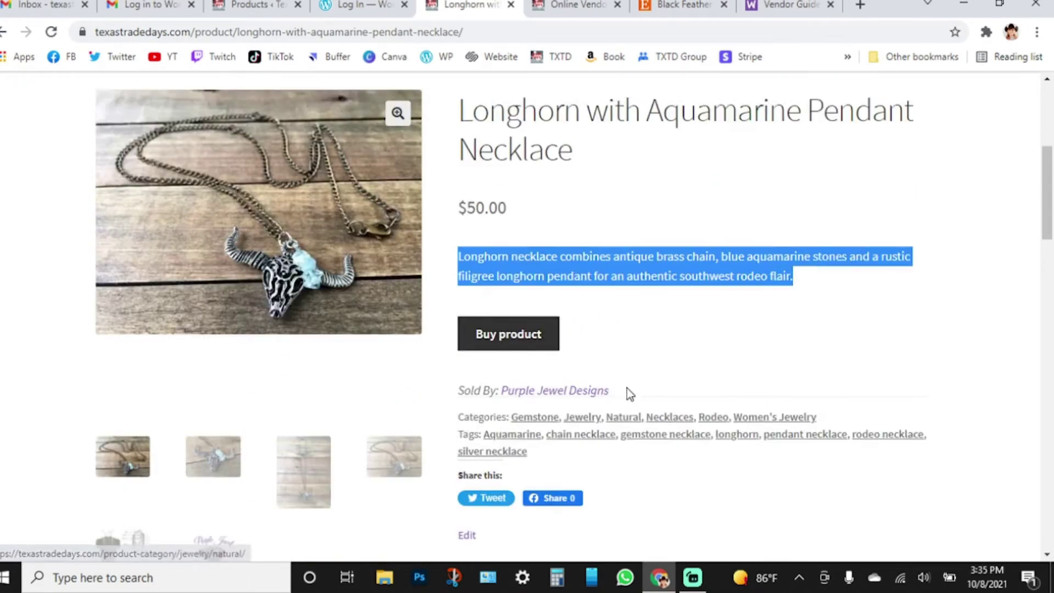
pyautogui.click(352, 207)
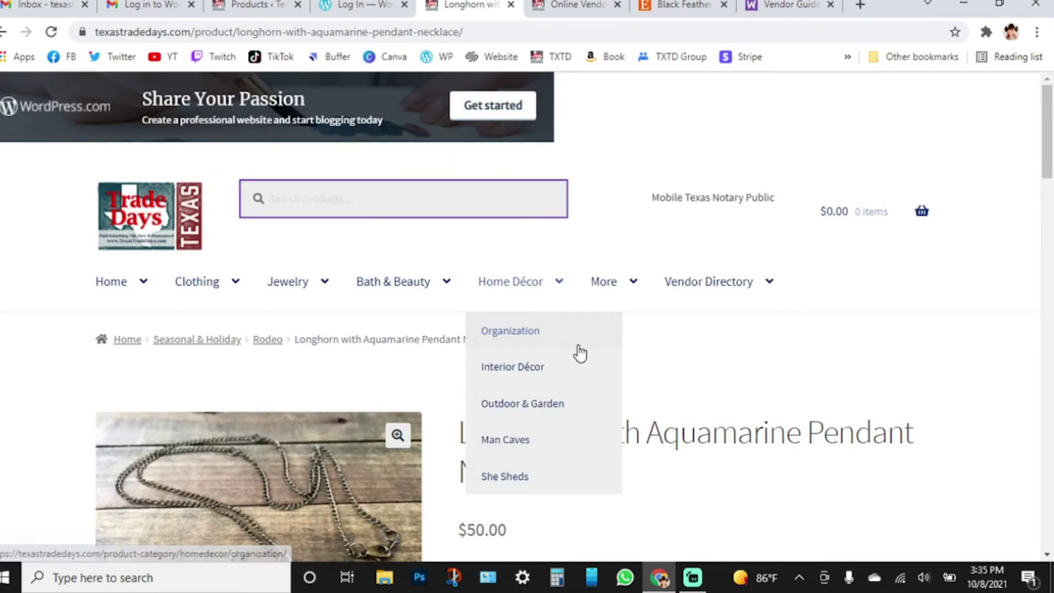
pyautogui.moveTo(393, 281)
# - Examine the necklace's gallery images, size chart and logo thumbnails, and read through its full description and details
pyautogui.scroll(-5, 434, 426)
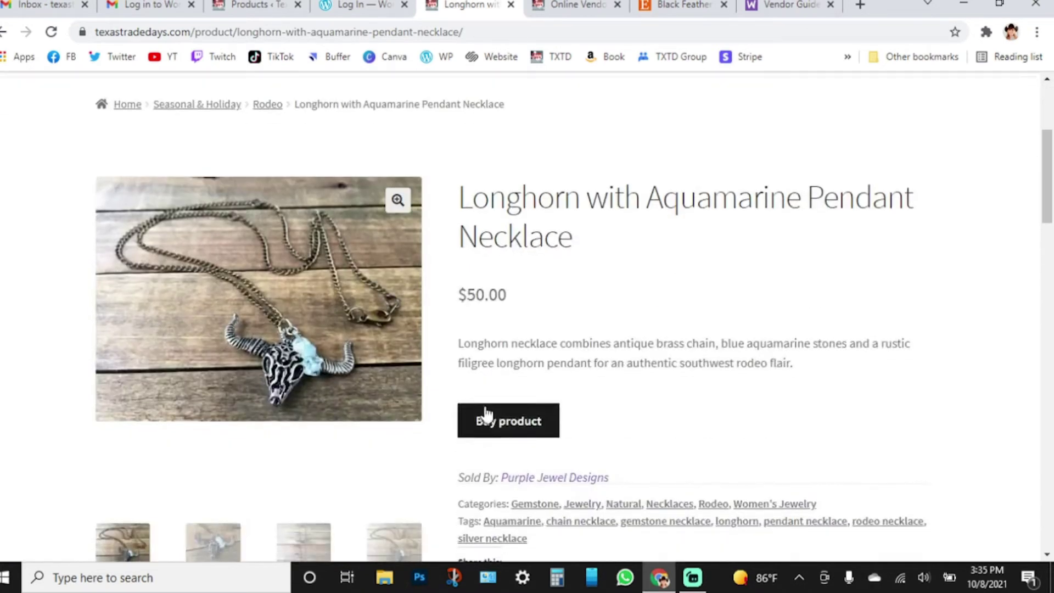
pyautogui.scroll(-3, 666, 419)
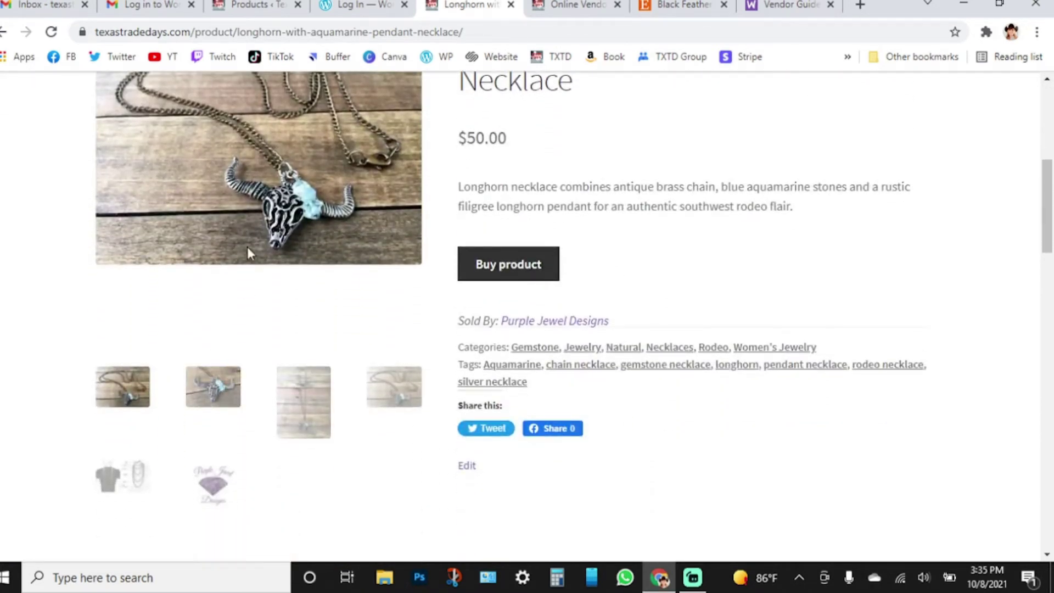
pyautogui.scroll(3, 234, 232)
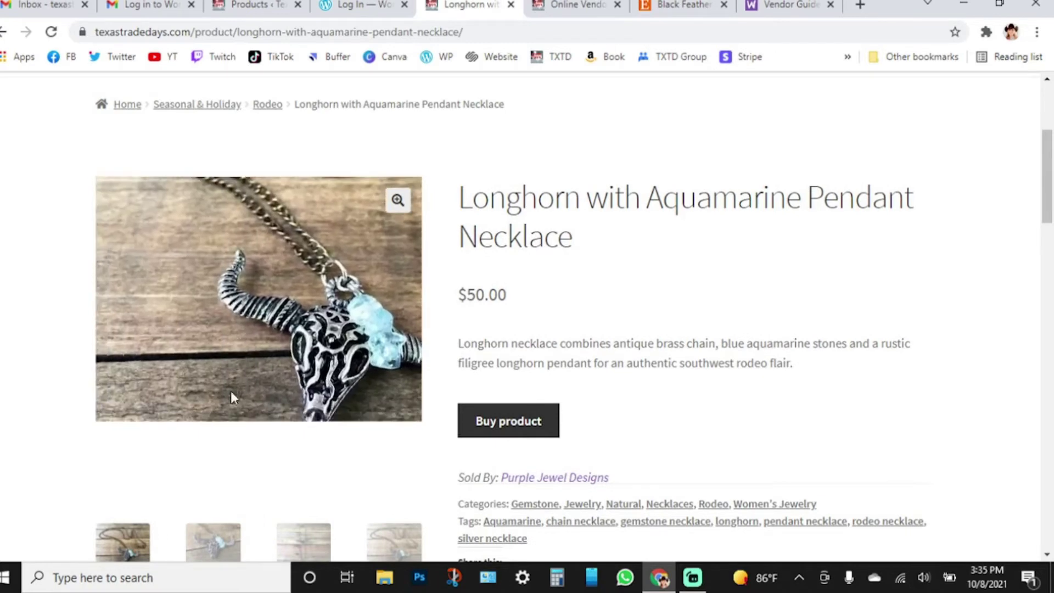
pyautogui.scroll(-3, 321, 423)
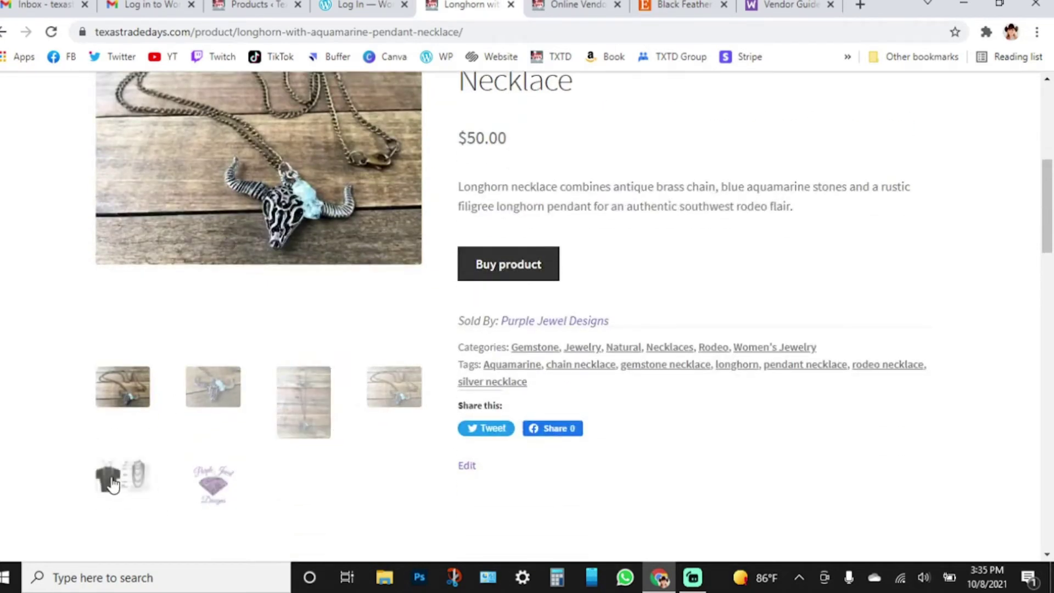
pyautogui.scroll(-2, 125, 453)
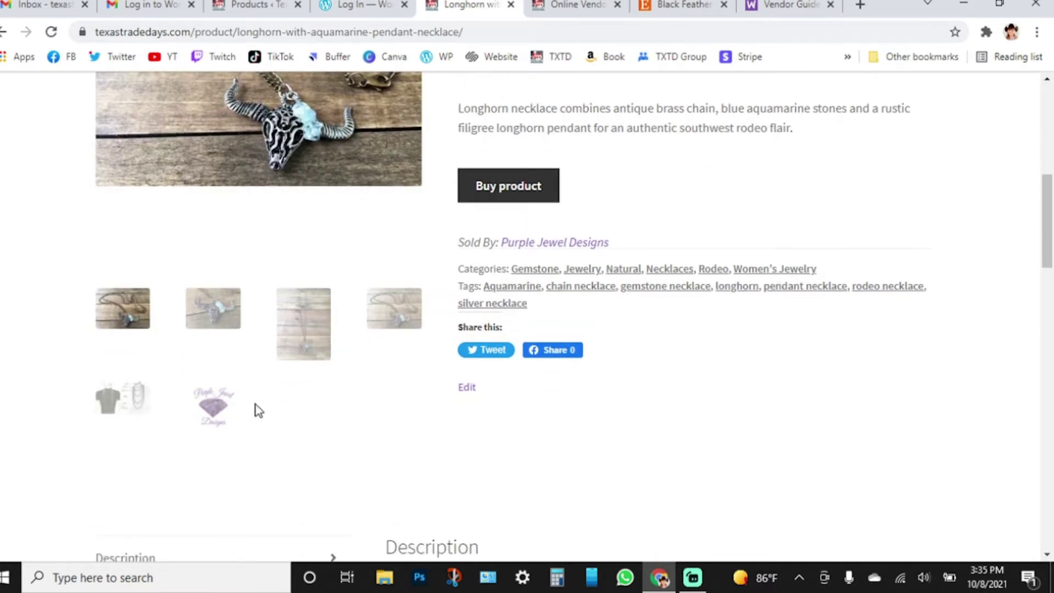
pyautogui.scroll(-4, 508, 471)
pyautogui.scroll(-1, 511, 471)
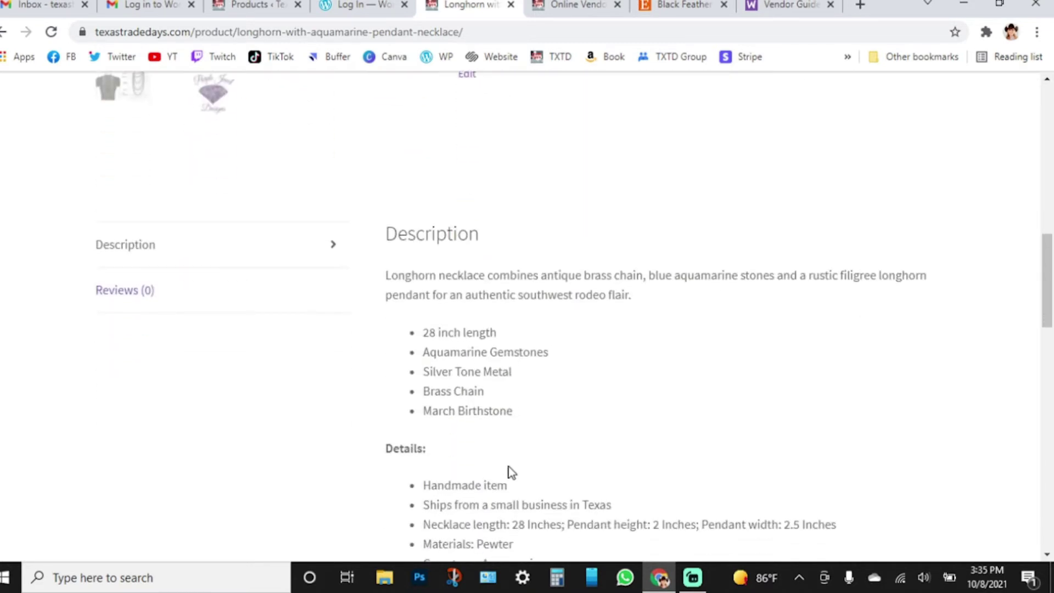
pyautogui.scroll(-12, 629, 392)
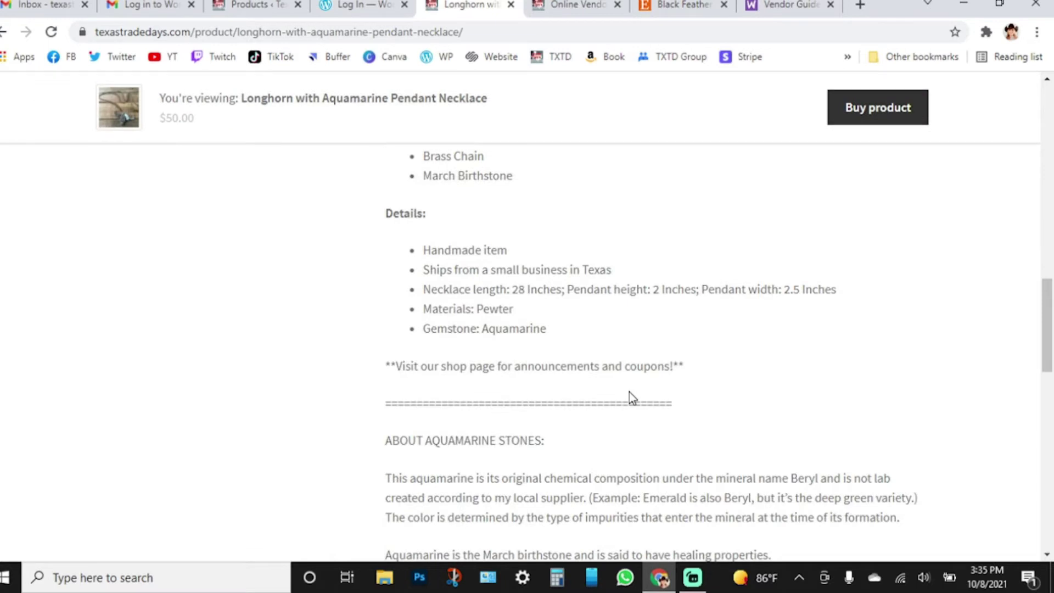
pyautogui.scroll(-4, 630, 389)
pyautogui.scroll(13, 632, 390)
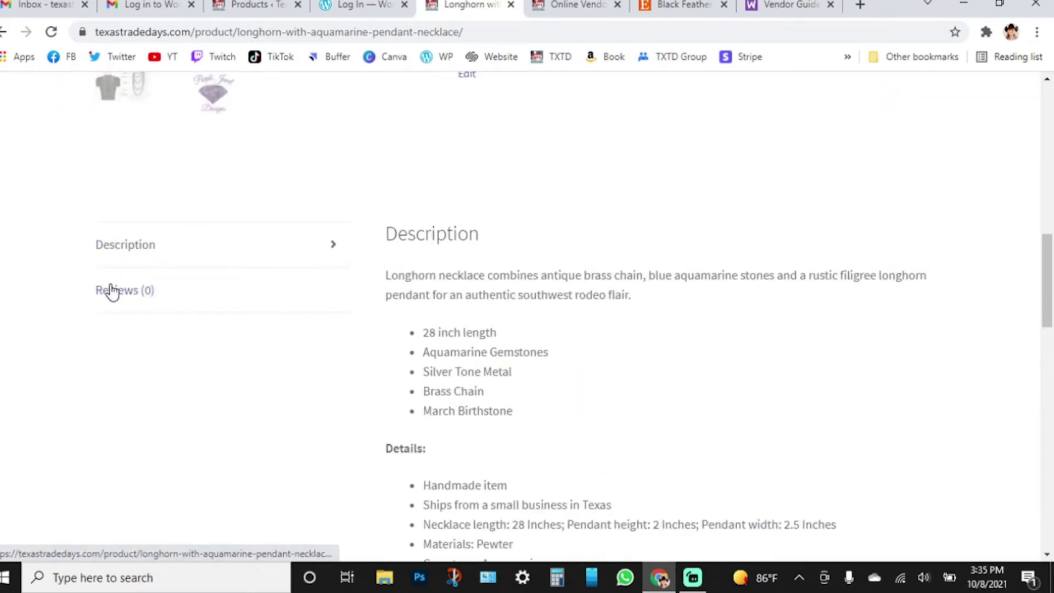
# - Open the necklace's Reviews section and highlight the note about who may leave a review
pyautogui.click(112, 291)
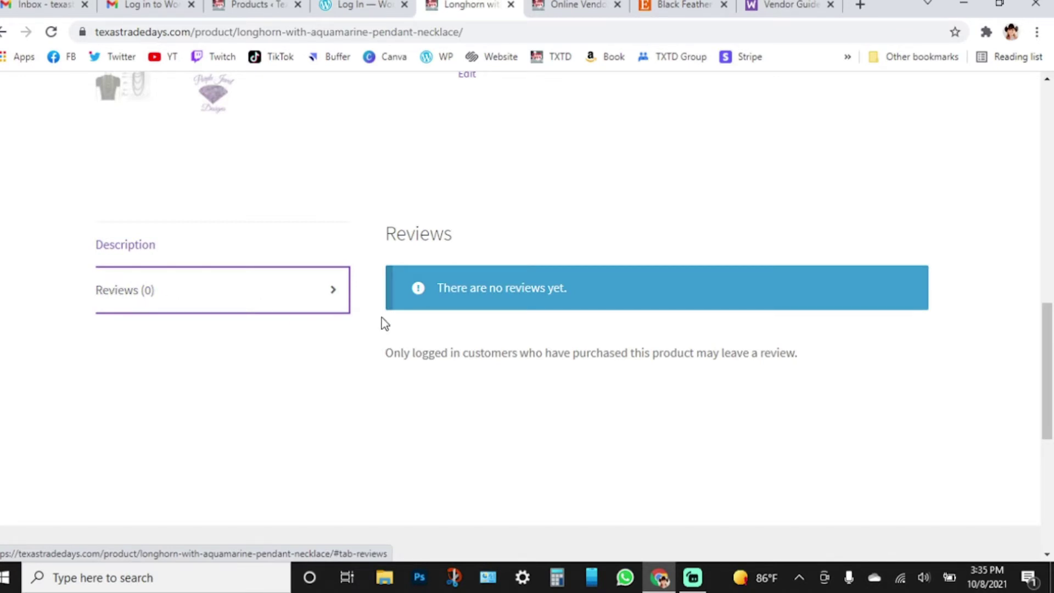
pyautogui.scroll(3, 386, 348)
pyautogui.scroll(-3, 396, 349)
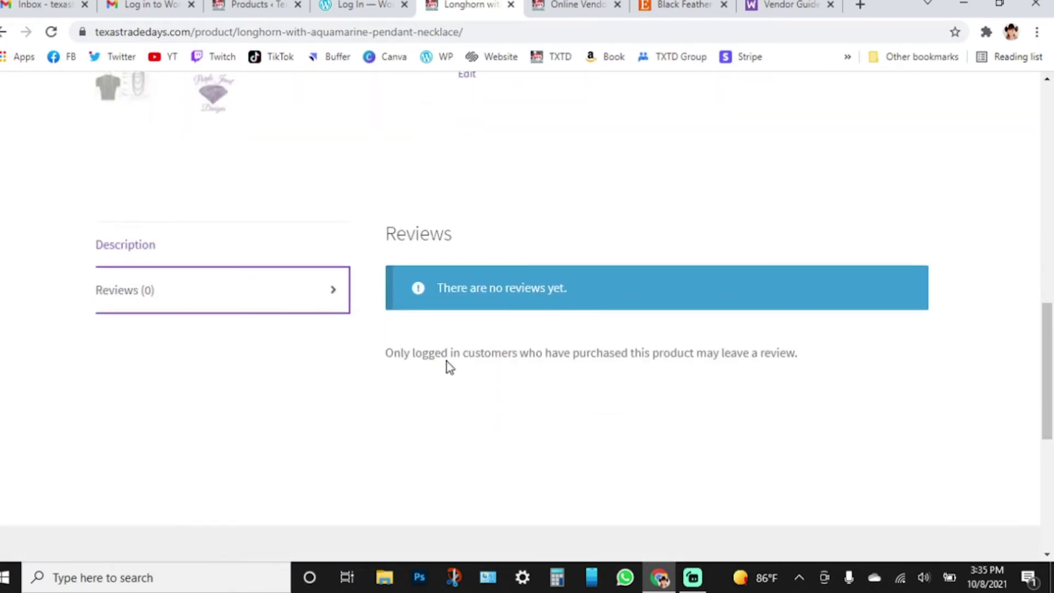
pyautogui.moveTo(391, 353); pyautogui.dragTo(790, 349)
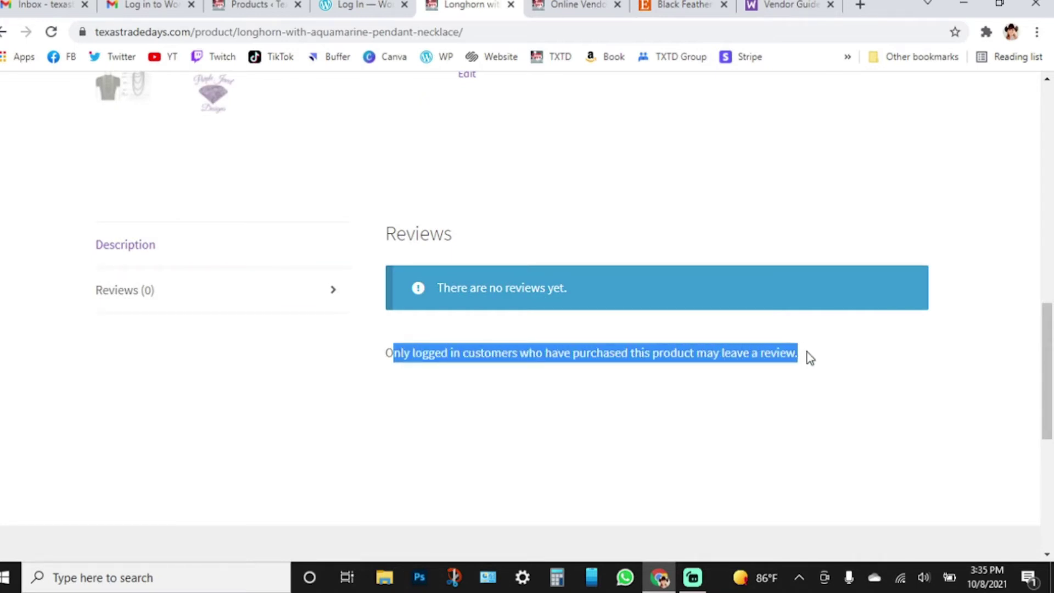
pyautogui.click(475, 443)
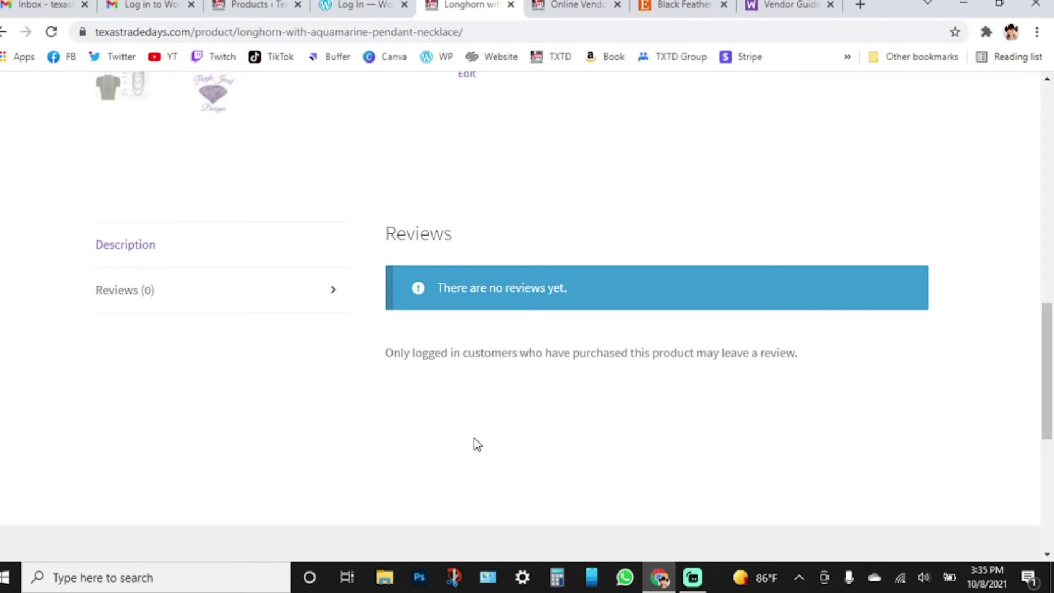
# - Check the necklace's category path and open the Rodeo category under Seasonal & Holiday to view its listings
pyautogui.scroll(10, 472, 442)
pyautogui.scroll(2, 475, 437)
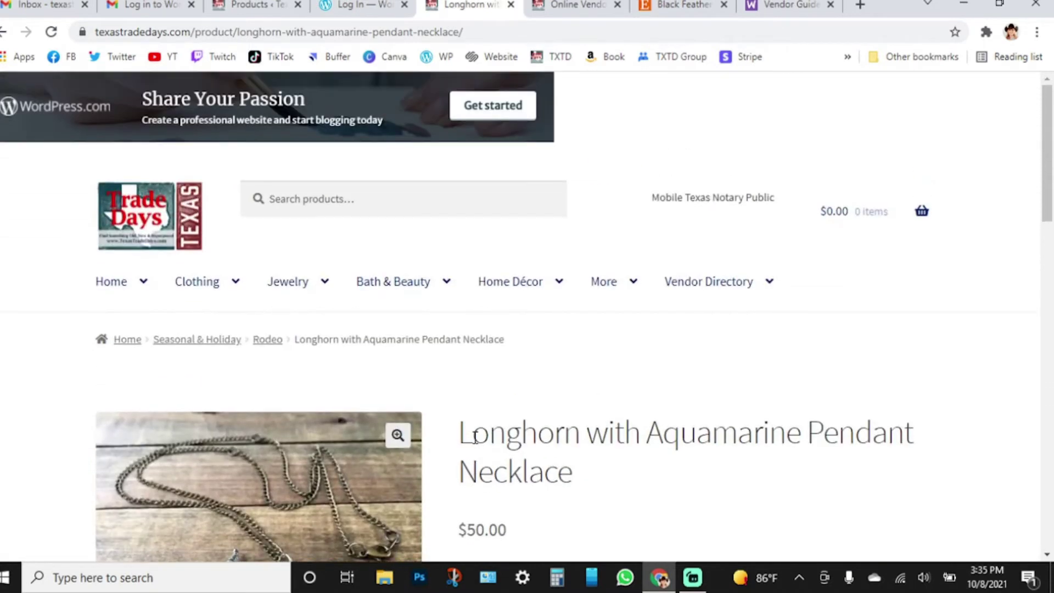
pyautogui.scroll(-1, 476, 438)
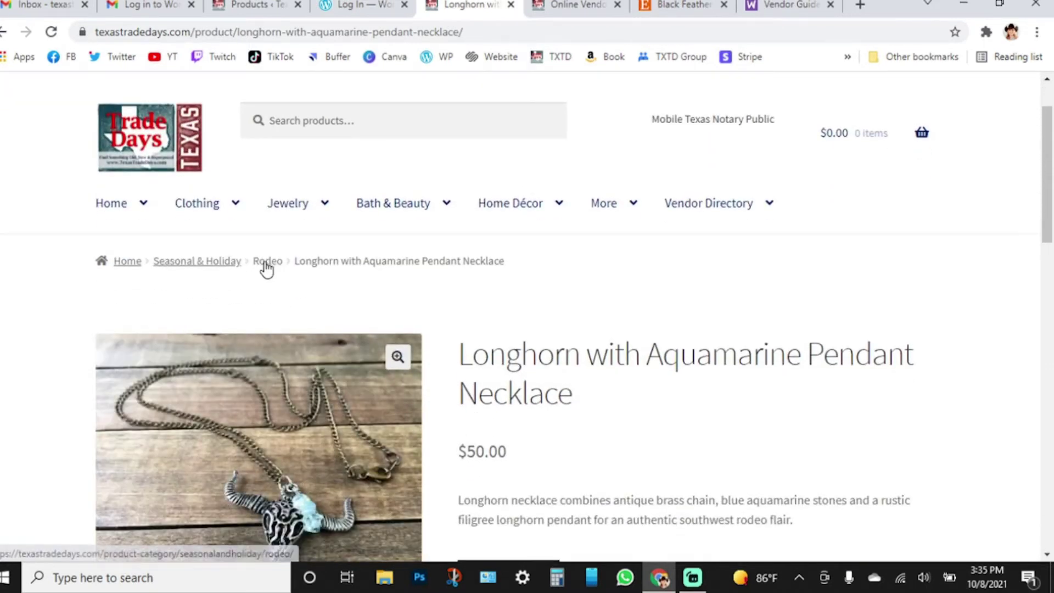
pyautogui.scroll(-1, 409, 315)
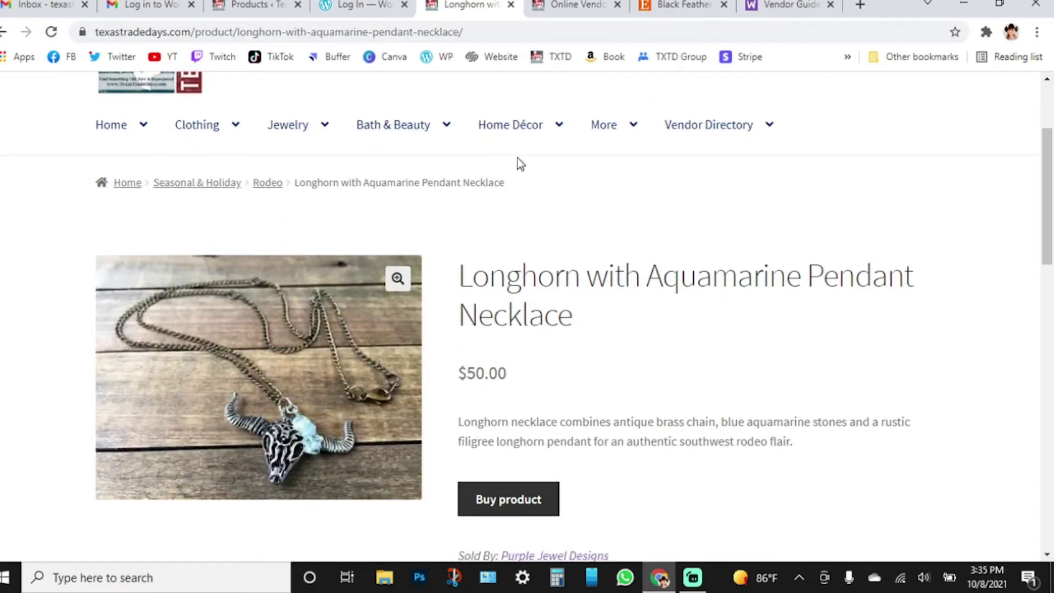
pyautogui.moveTo(607, 136)
pyautogui.moveTo(646, 215)
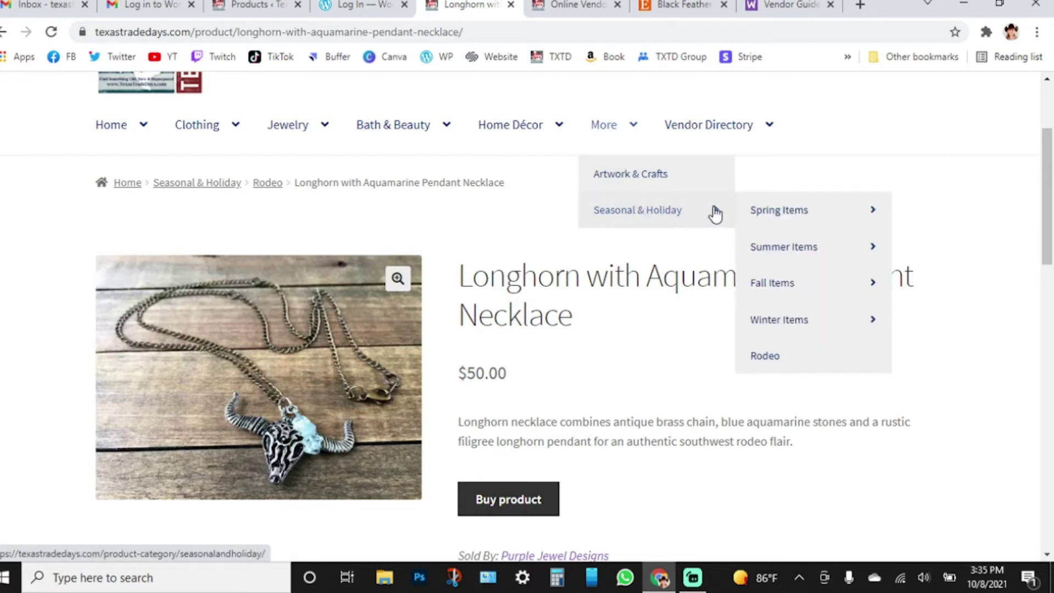
pyautogui.click(793, 363)
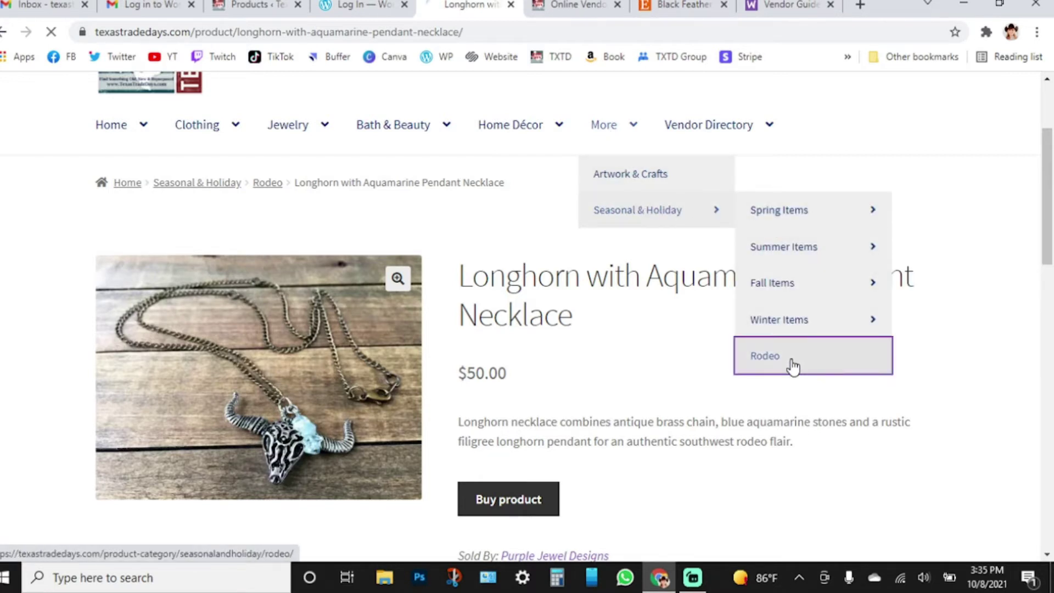
pyautogui.scroll(-7, 690, 383)
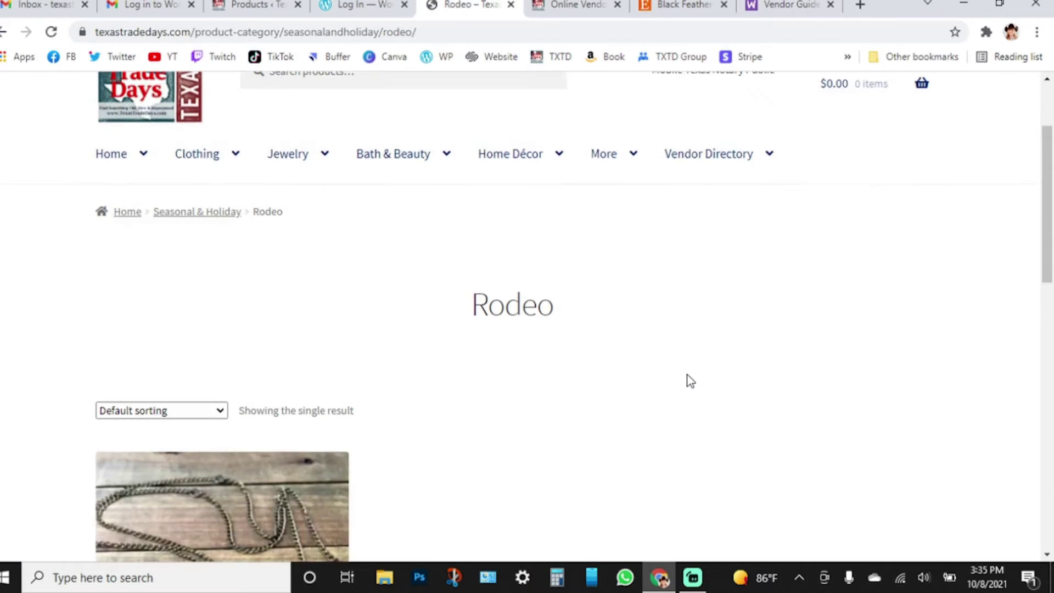
pyautogui.scroll(6, 691, 375)
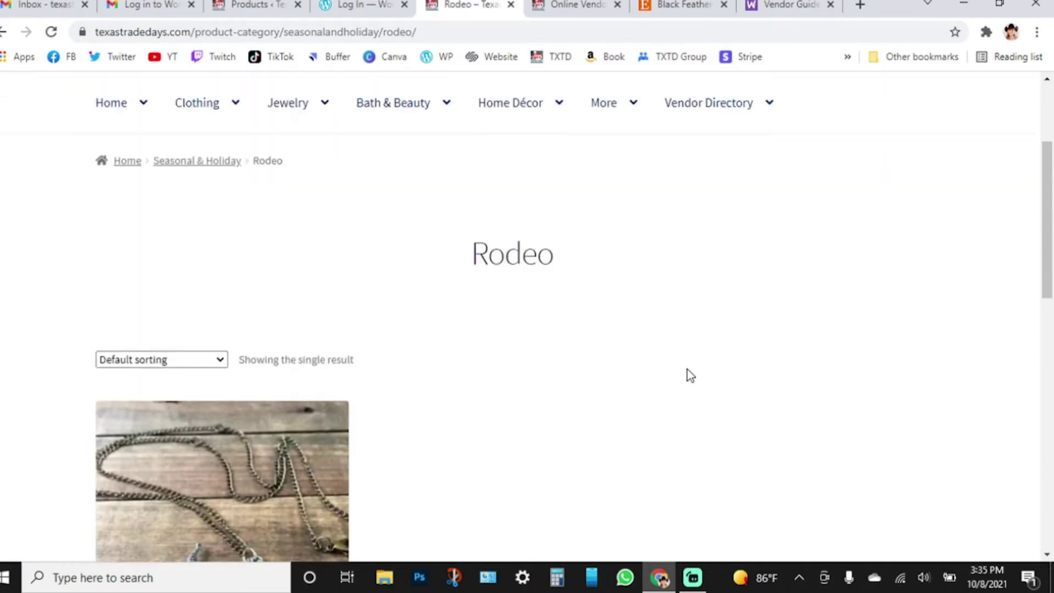
# - Open the Women's Jewelry category and view the necklace listing there
pyautogui.moveTo(297, 208)
pyautogui.click(301, 253)
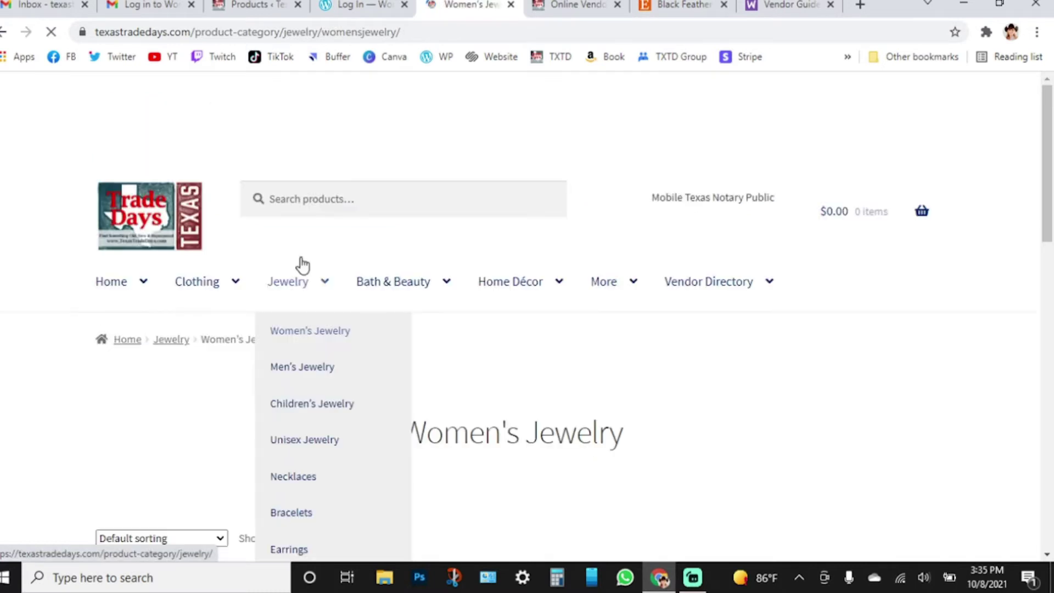
pyautogui.scroll(-5, 654, 390)
pyautogui.scroll(-4, 654, 384)
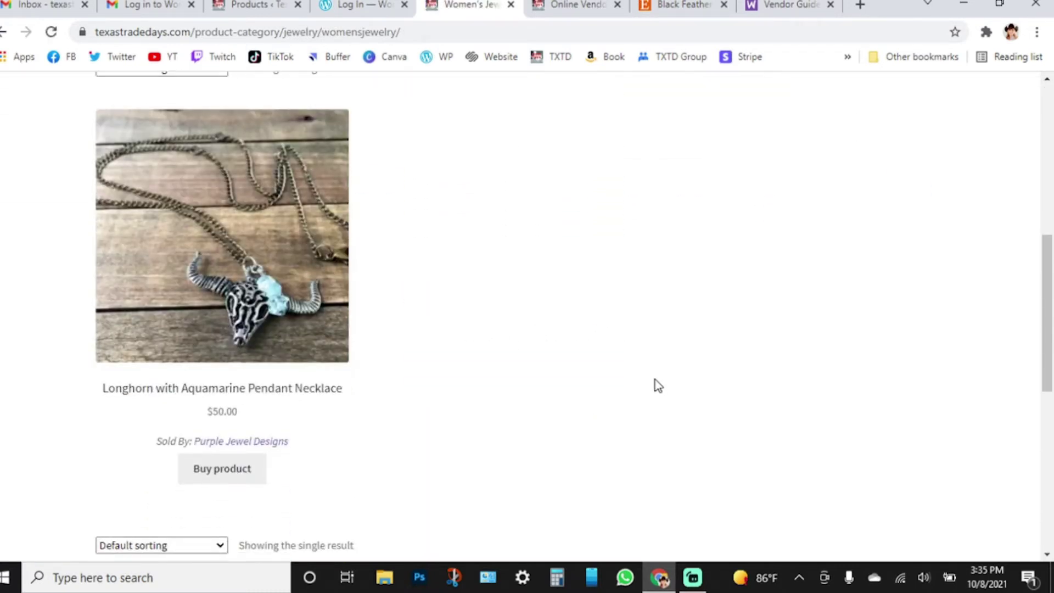
pyautogui.scroll(7, 654, 379)
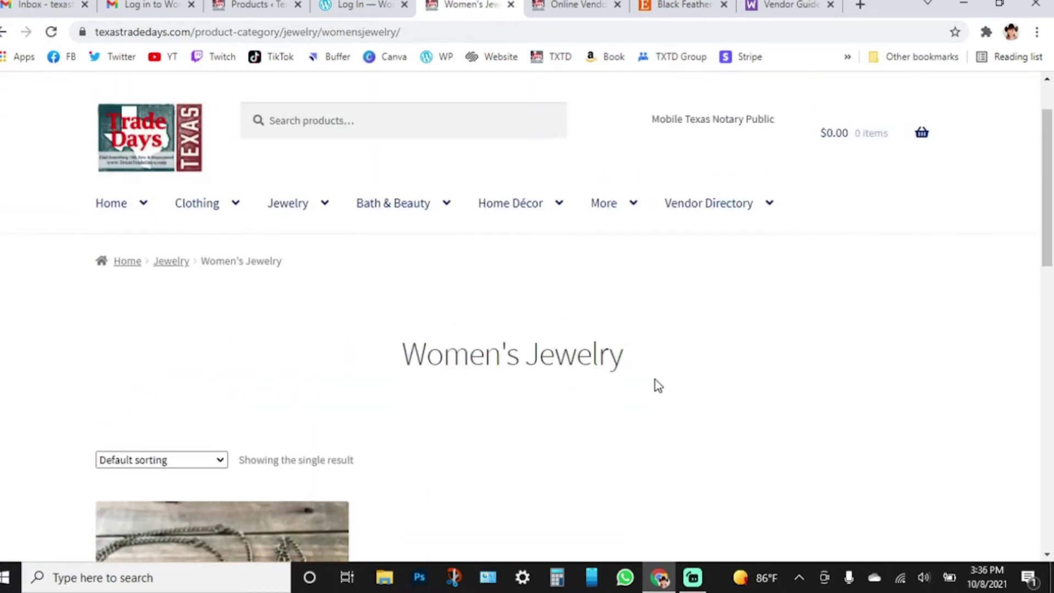
# - Open the main Jewelry category and view its product listing
pyautogui.click(281, 204)
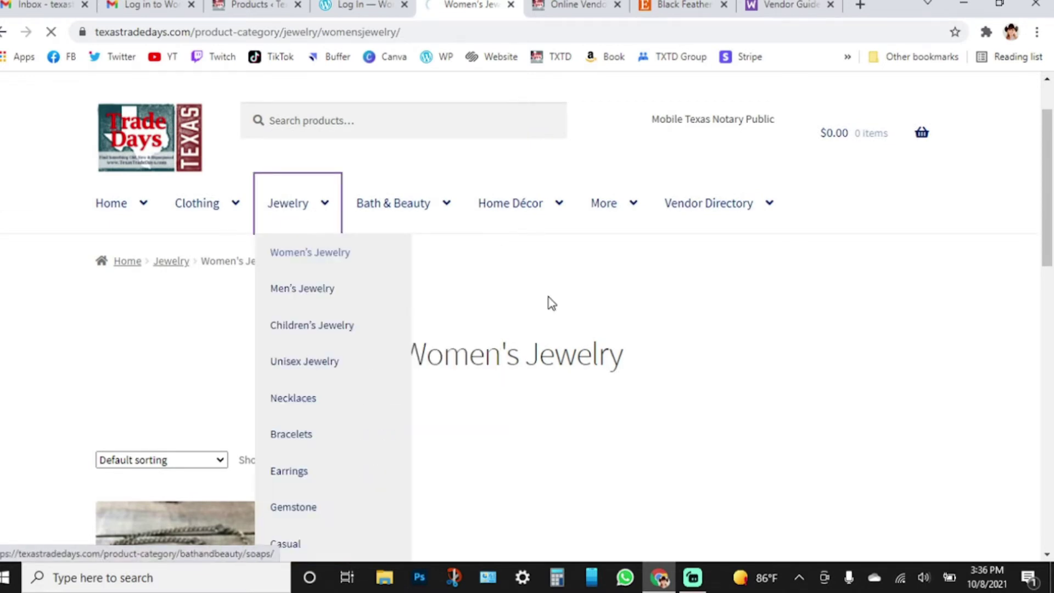
pyautogui.scroll(-8, 542, 346)
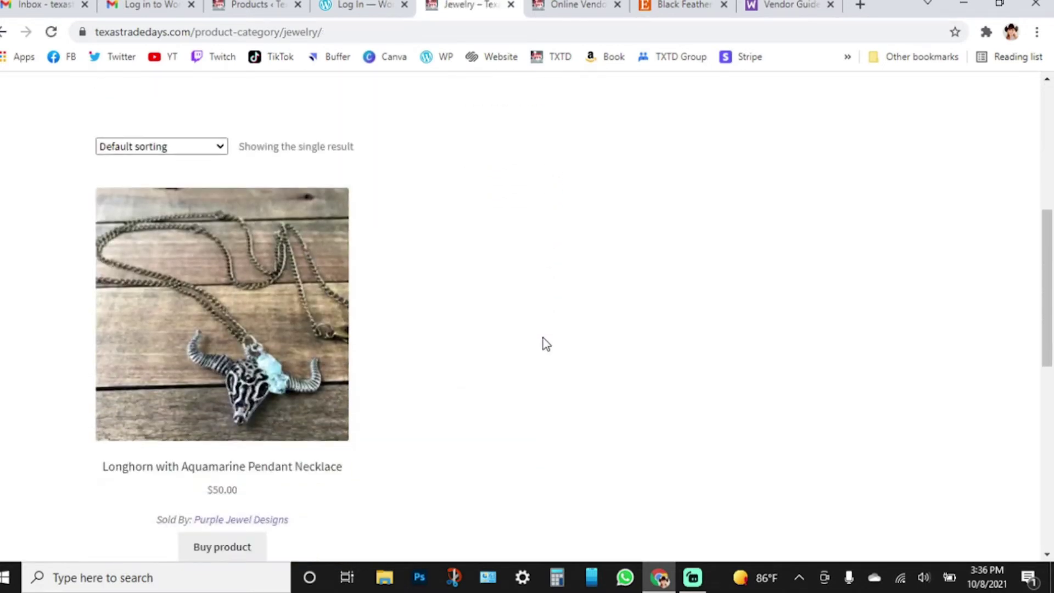
pyautogui.scroll(4, 542, 340)
pyautogui.scroll(2, 542, 346)
# - Open the Necklaces subcategory of Jewelry and view its page
pyautogui.moveTo(327, 209)
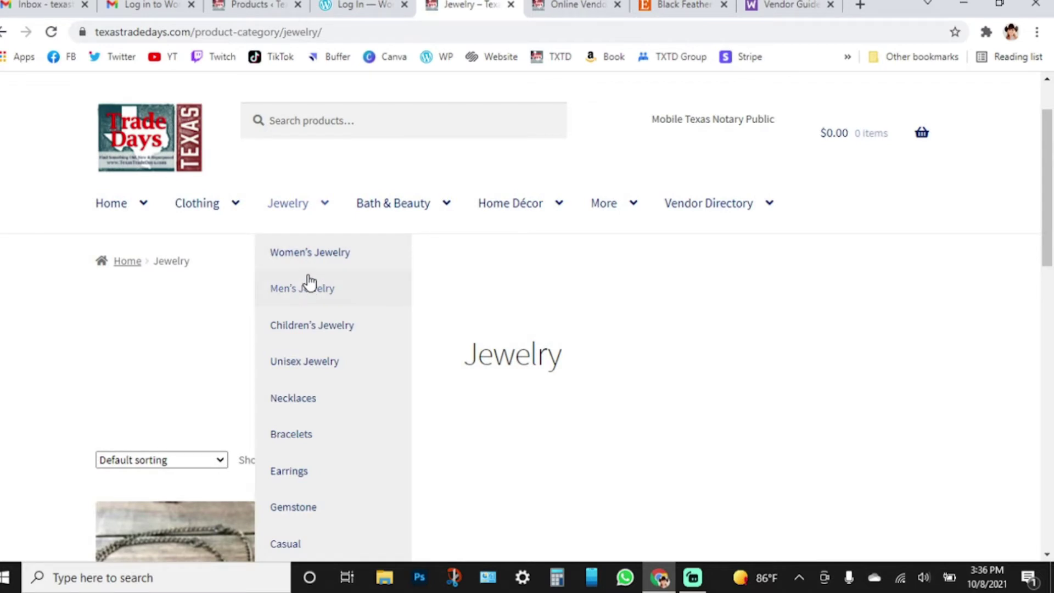
pyautogui.scroll(-1, 308, 280)
pyautogui.click(292, 321)
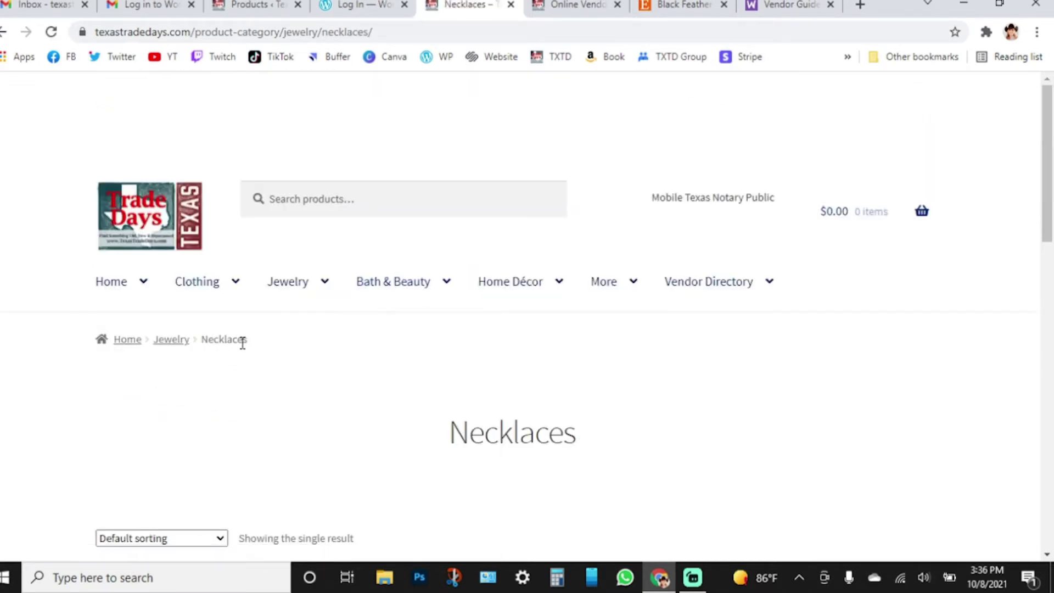
pyautogui.scroll(-1, 244, 343)
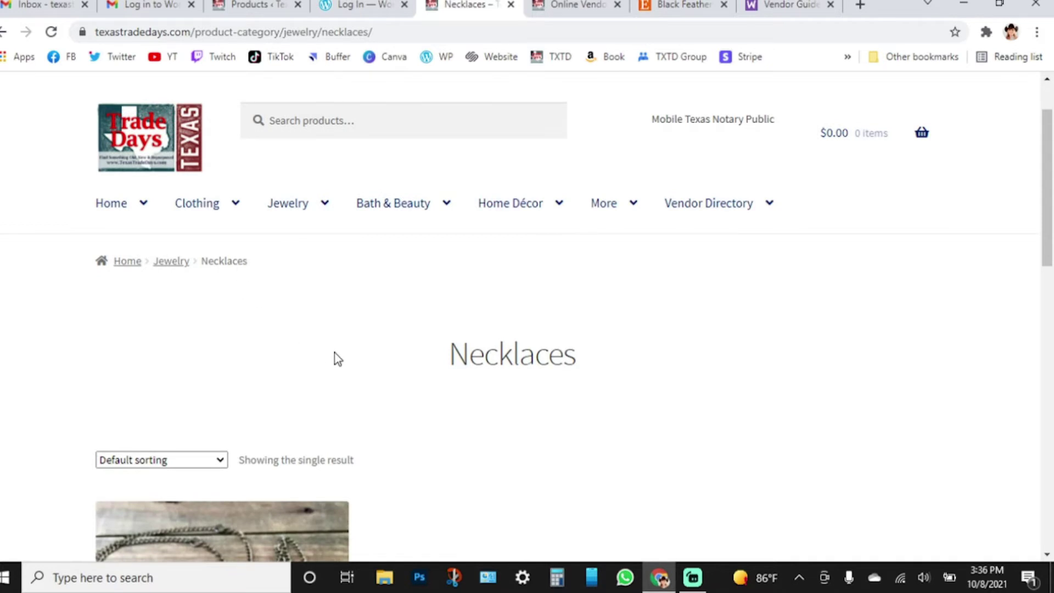
# - Open the Natural subcategory of Jewelry and view the necklace listing there
pyautogui.scroll(-3, 351, 353)
pyautogui.scroll(3, 365, 346)
pyautogui.moveTo(296, 212)
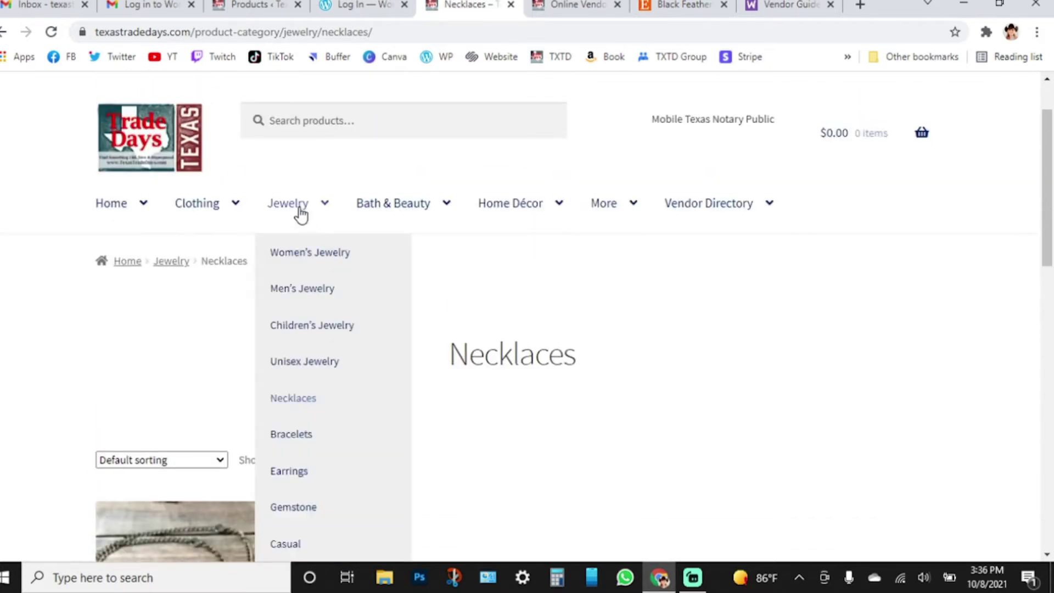
pyautogui.scroll(-2, 316, 386)
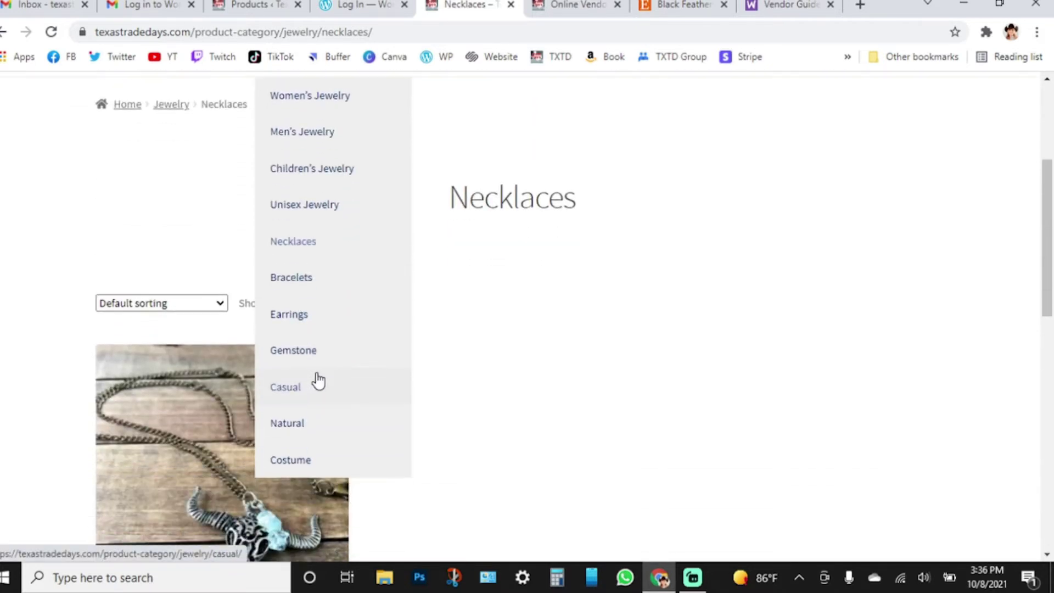
pyautogui.click(308, 423)
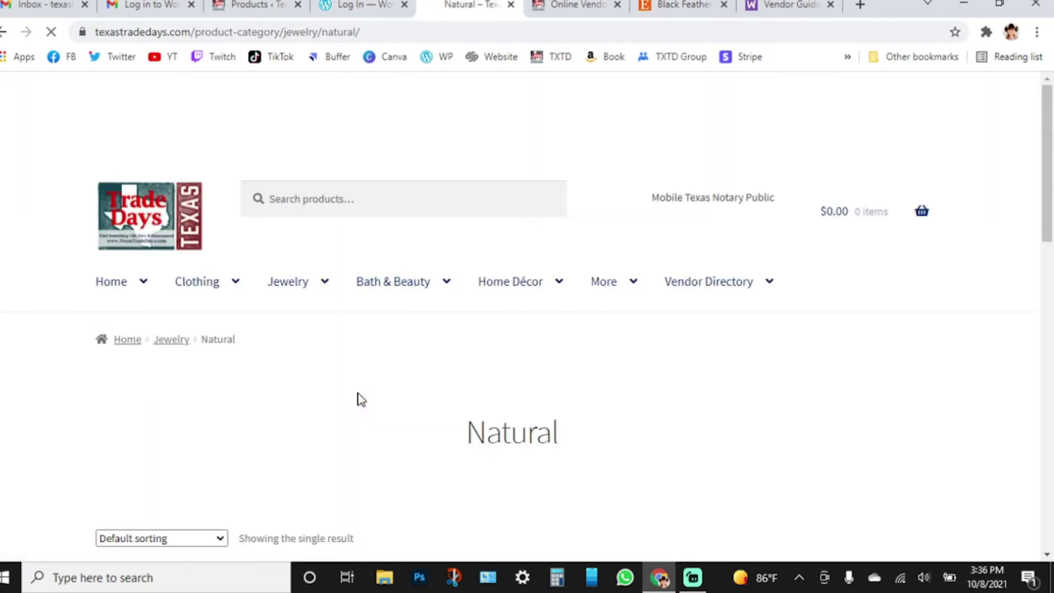
pyautogui.scroll(-3, 359, 398)
pyautogui.scroll(-3, 365, 399)
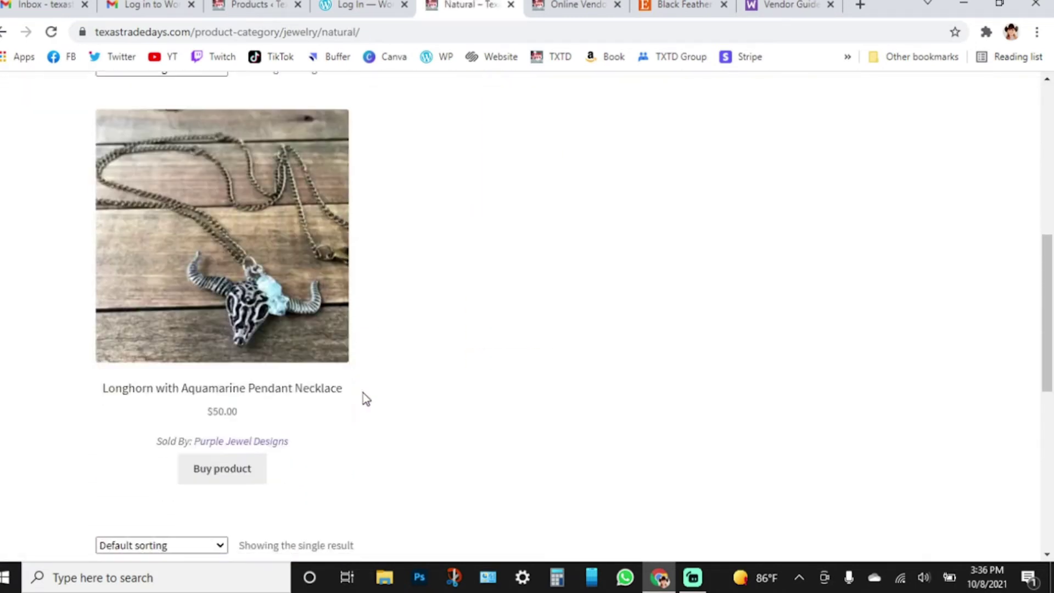
pyautogui.scroll(2, 366, 399)
pyautogui.scroll(3, 366, 399)
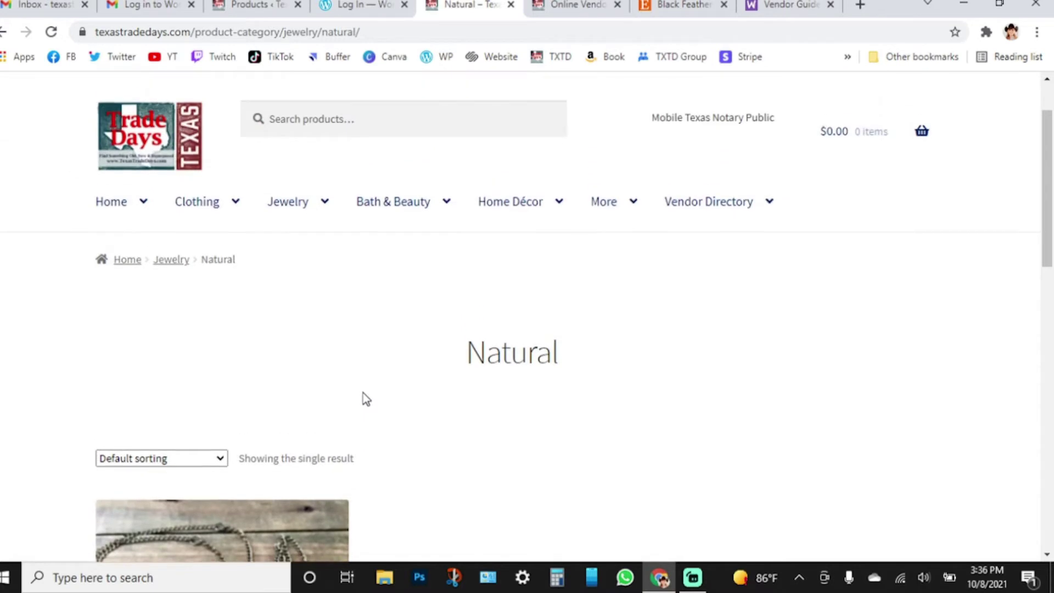
pyautogui.scroll(-4, 366, 399)
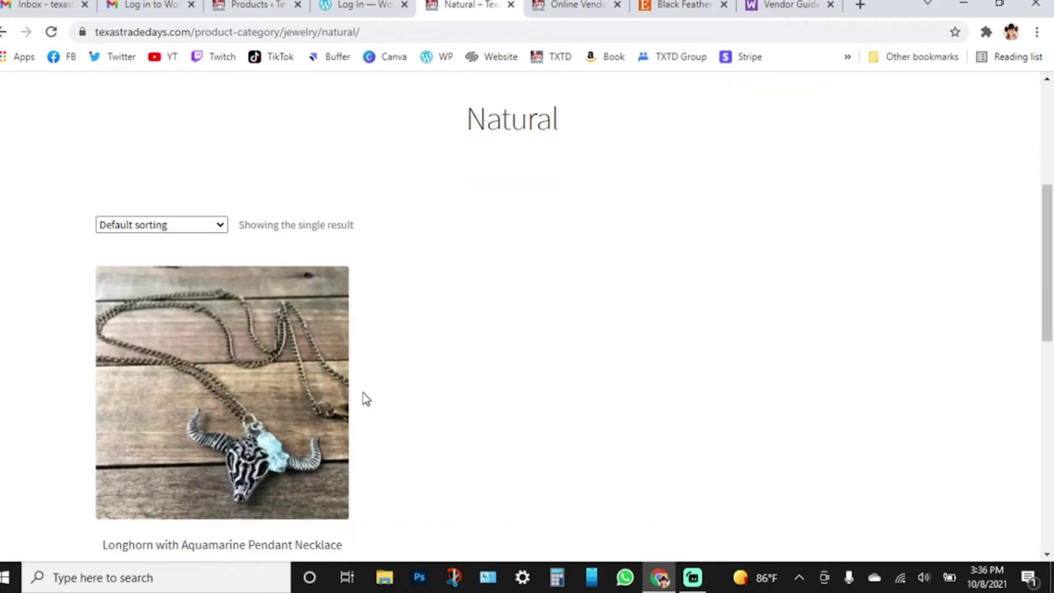
pyautogui.scroll(-4, 366, 399)
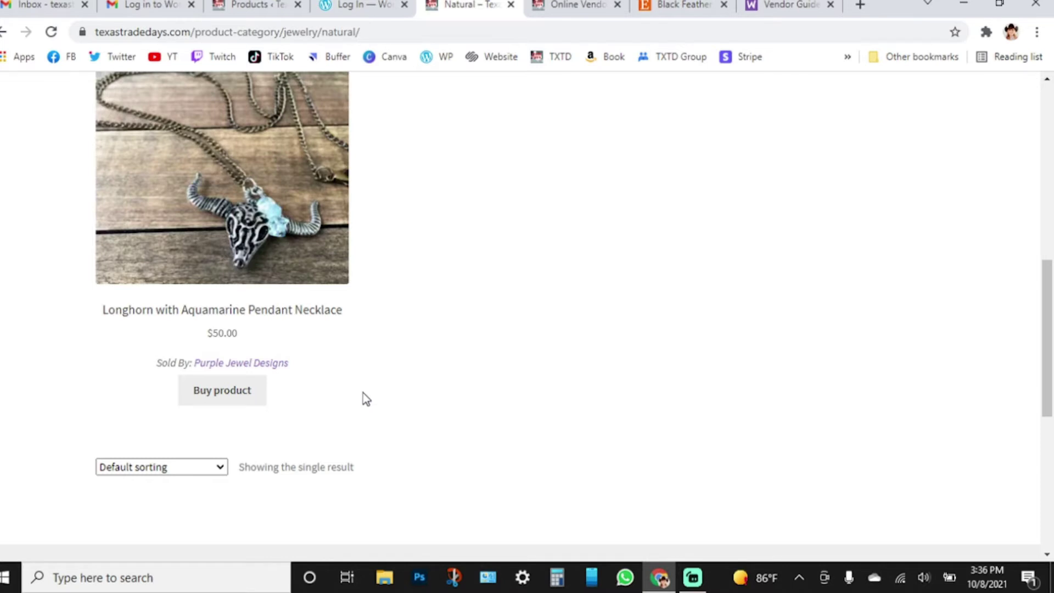
pyautogui.scroll(8, 366, 399)
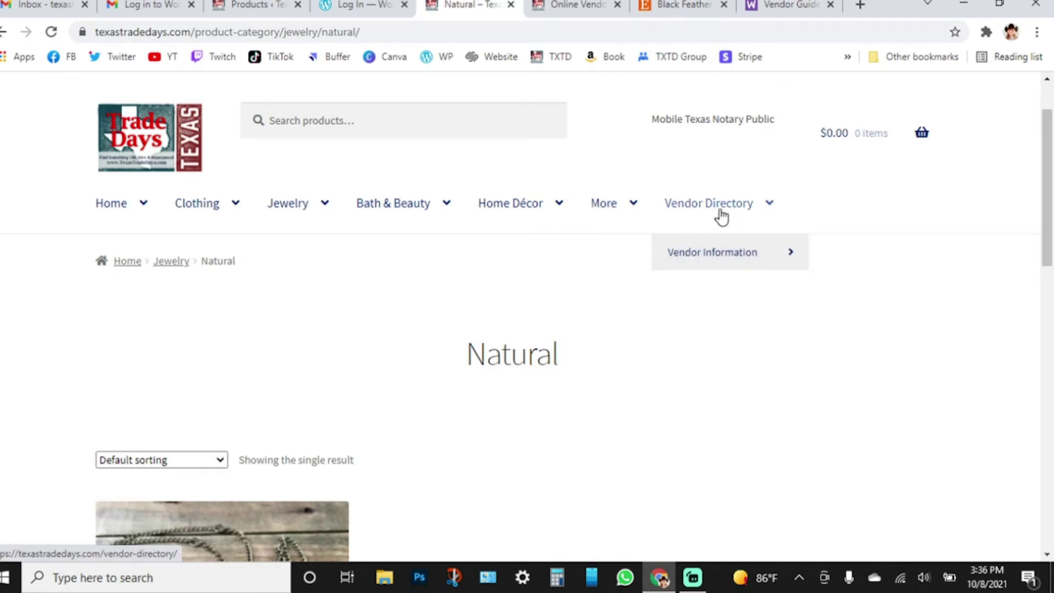
# - Open the Purple Jewel Designs store from the Vendor Directory and view its description and product listing
pyautogui.click(689, 204)
pyautogui.click(225, 480)
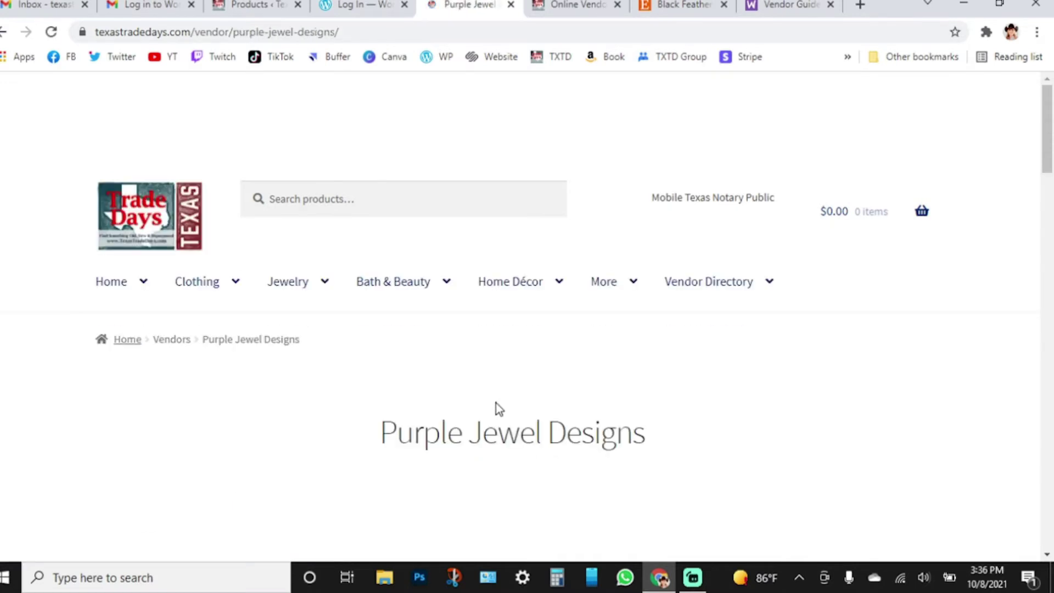
pyautogui.scroll(-5, 496, 402)
pyautogui.scroll(-10, 496, 404)
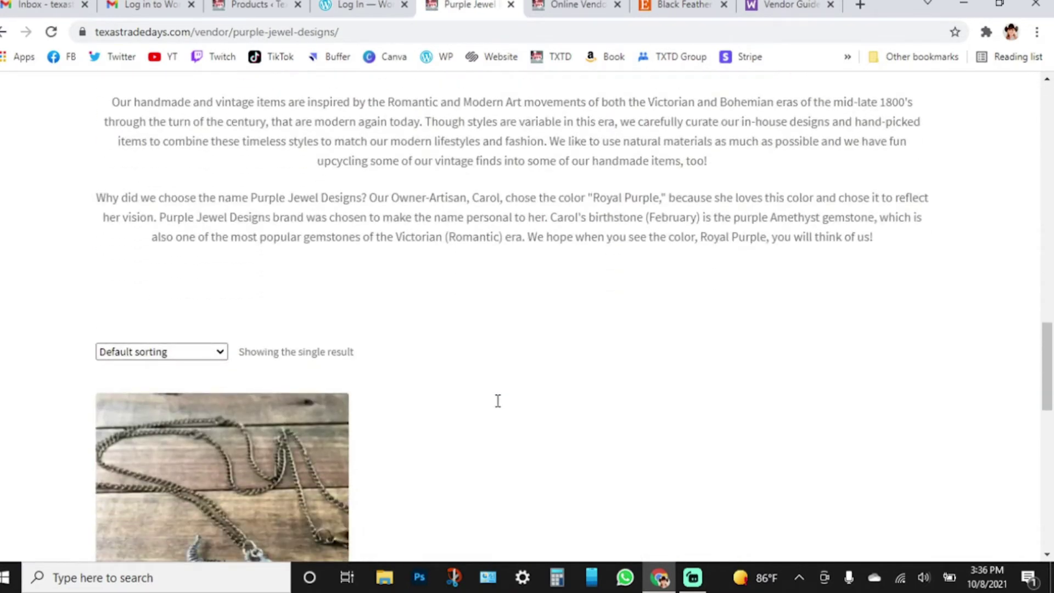
pyautogui.scroll(-8, 498, 406)
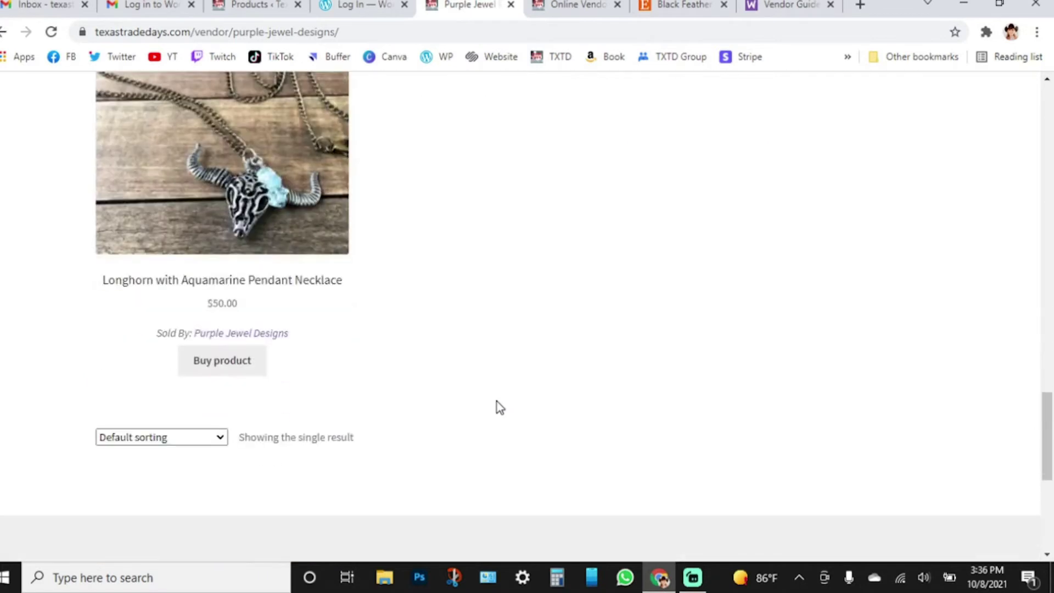
# - Close the WordPress log-in page, return to the Products list and start adding a new product
pyautogui.click(352, 7)
pyautogui.click(404, 5)
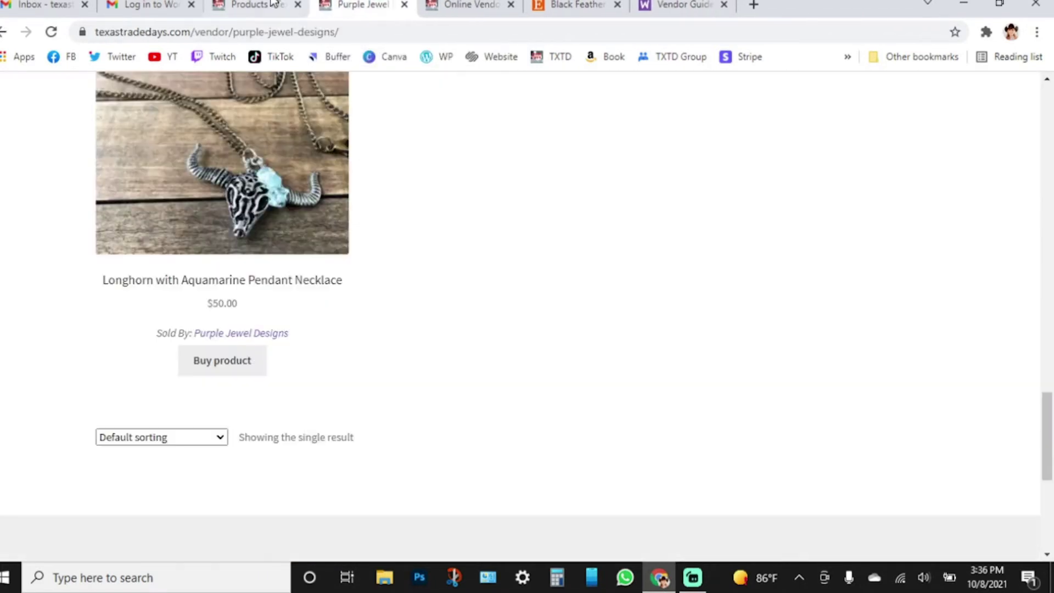
pyautogui.click(252, 5)
pyautogui.scroll(-2, 459, 411)
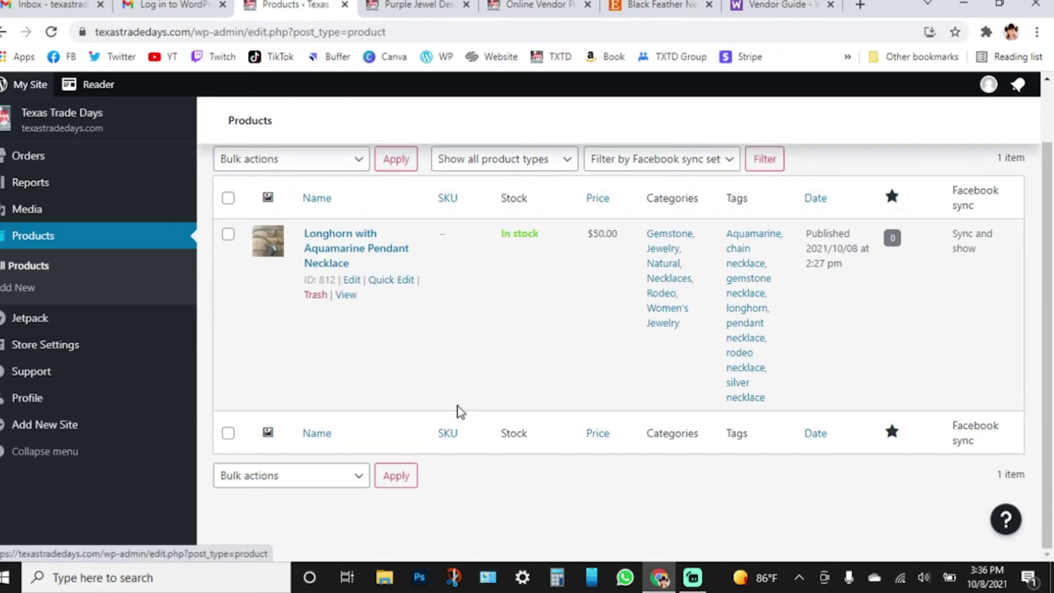
pyautogui.scroll(2, 455, 392)
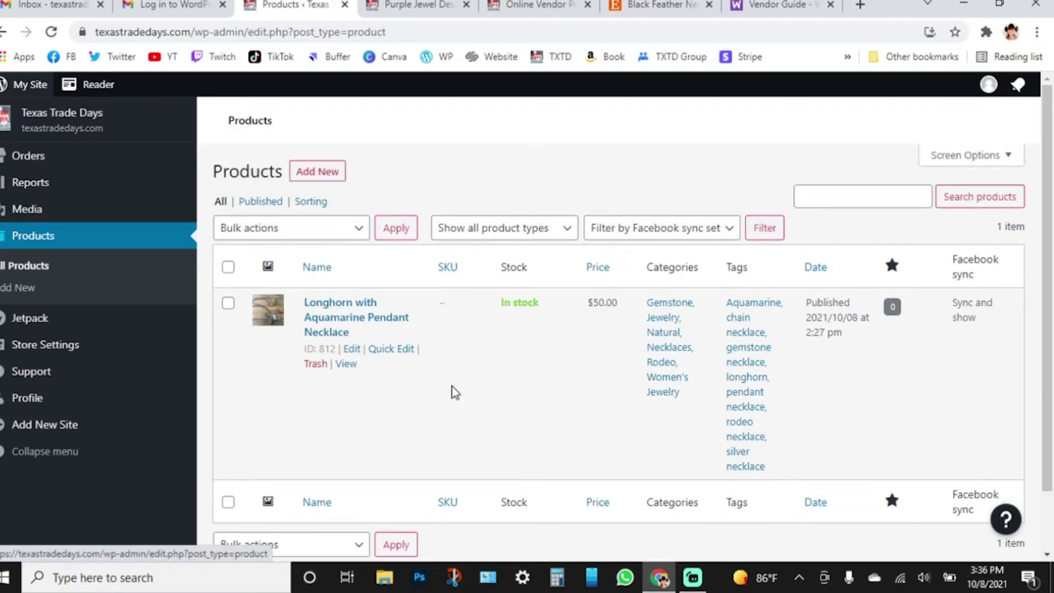
pyautogui.click(329, 179)
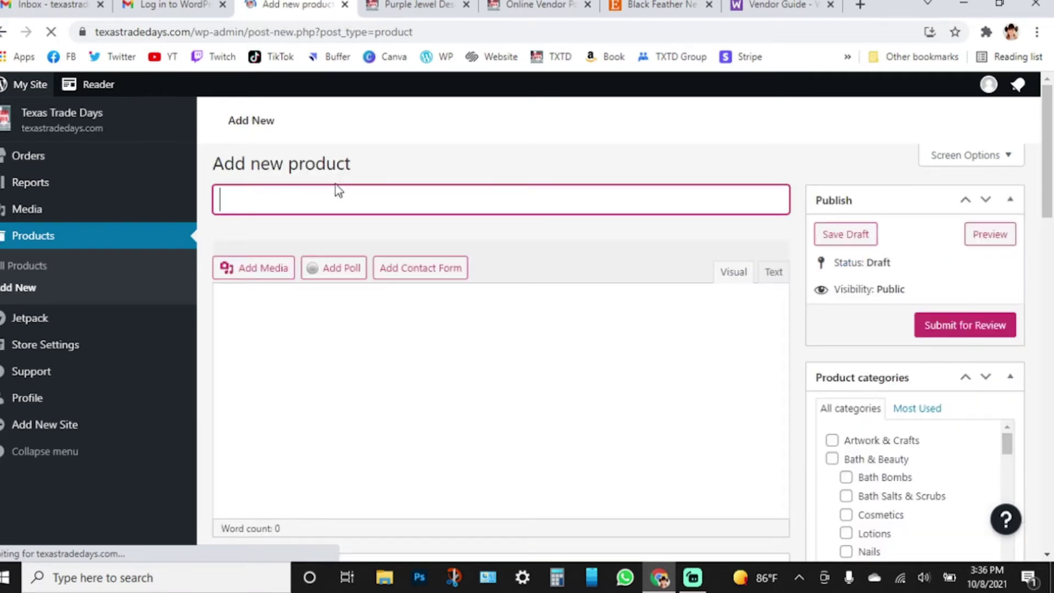
# - Look over the new product's name and description fields and the product data section below them
pyautogui.click(370, 207)
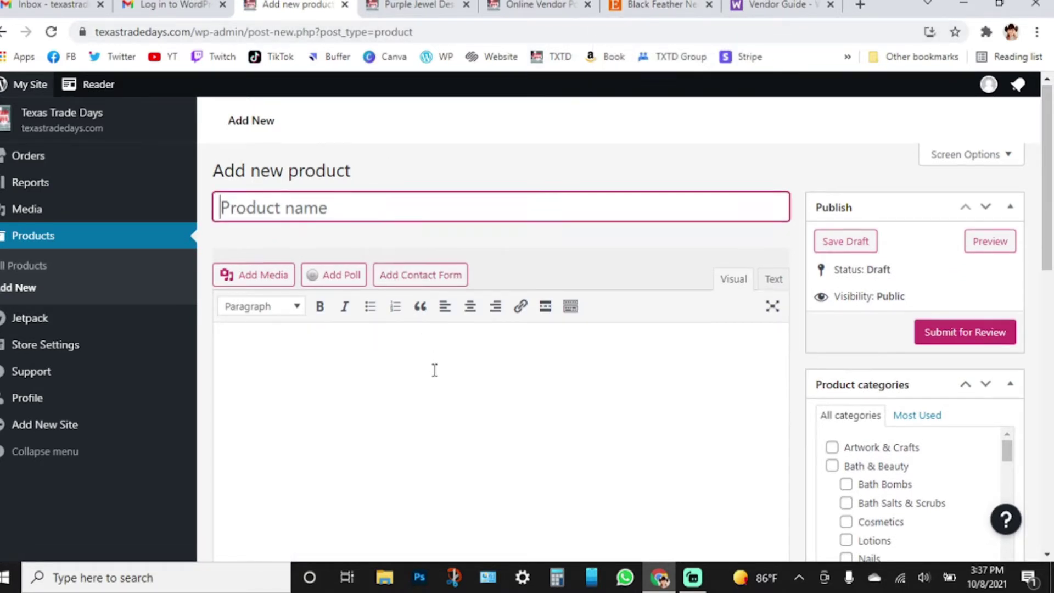
pyautogui.scroll(-3, 434, 370)
pyautogui.scroll(3, 433, 369)
pyautogui.click(372, 381)
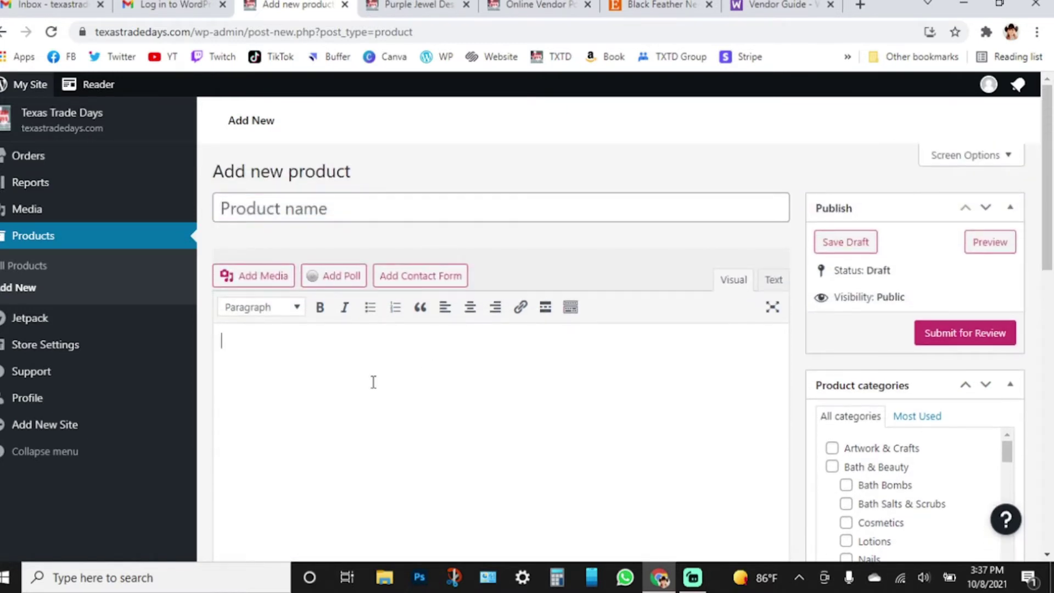
pyautogui.scroll(-2, 374, 382)
pyautogui.scroll(-8, 373, 382)
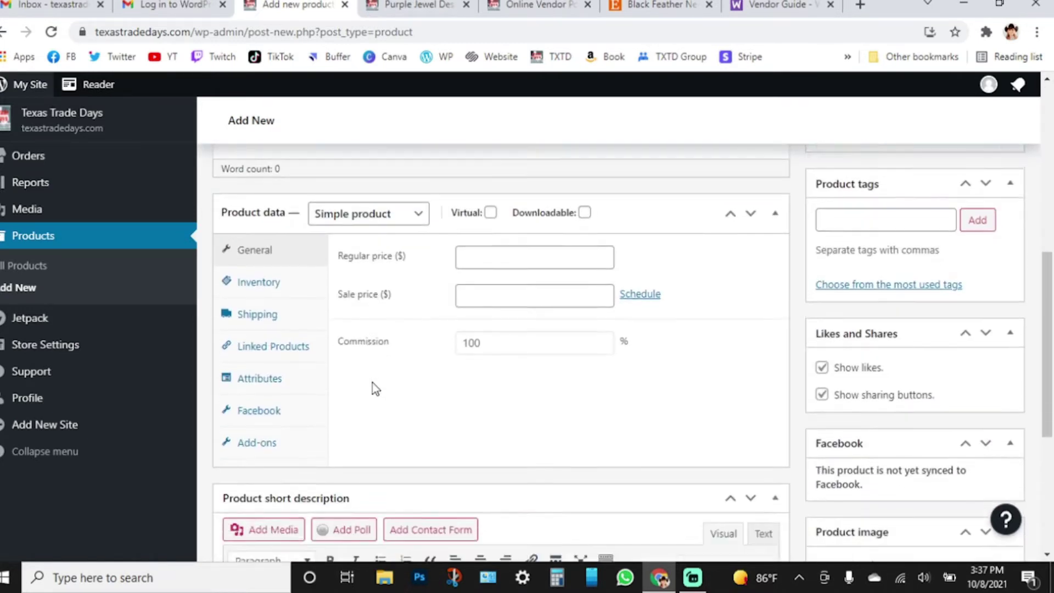
pyautogui.scroll(2, 372, 383)
# - Switch the product type to Variable product and back to Simple product
pyautogui.click(361, 191)
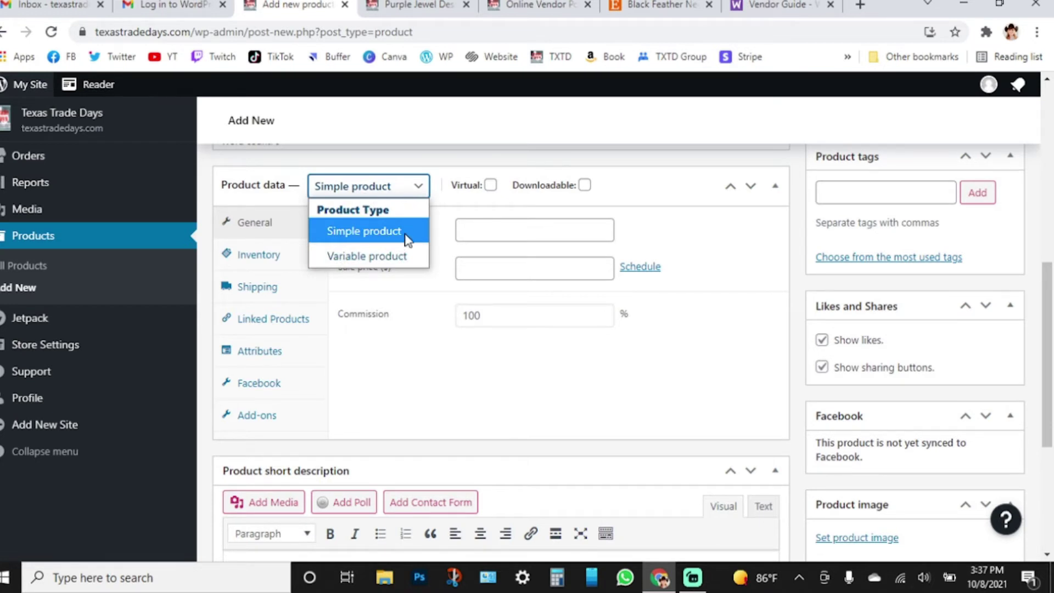
pyautogui.click(393, 261)
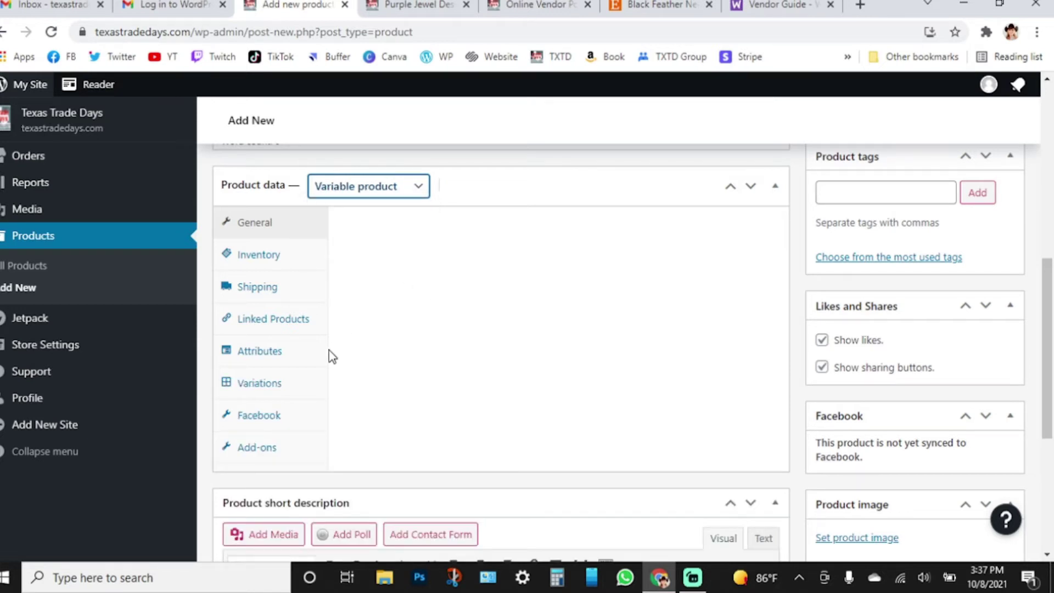
pyautogui.click(356, 195)
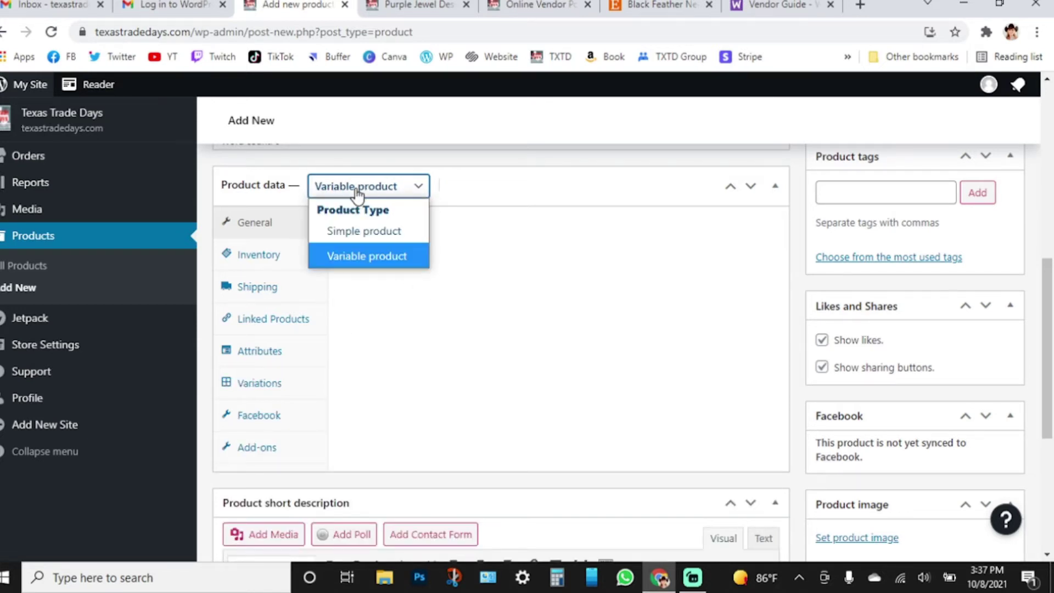
pyautogui.click(354, 227)
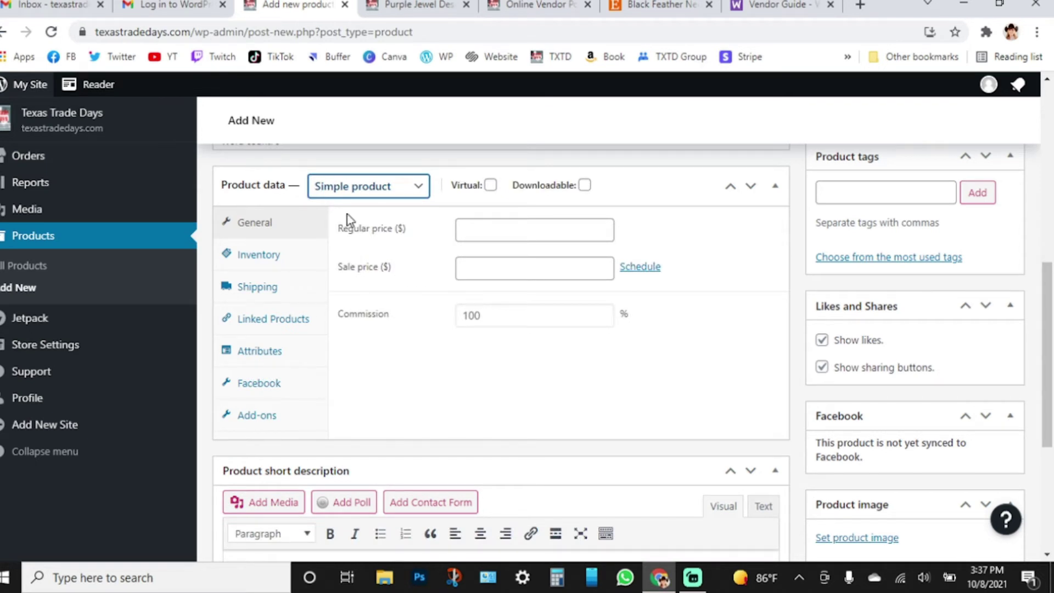
# - Enable stock management at product level in the new product's inventory settings
pyautogui.scroll(-3, 453, 363)
pyautogui.scroll(3, 454, 363)
pyautogui.click(280, 255)
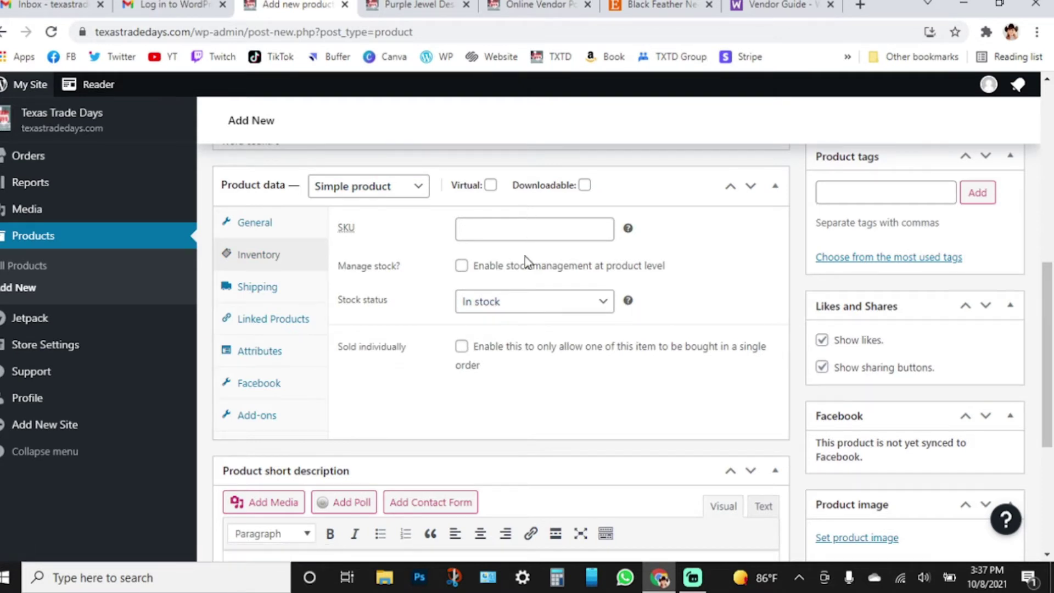
pyautogui.click(461, 266)
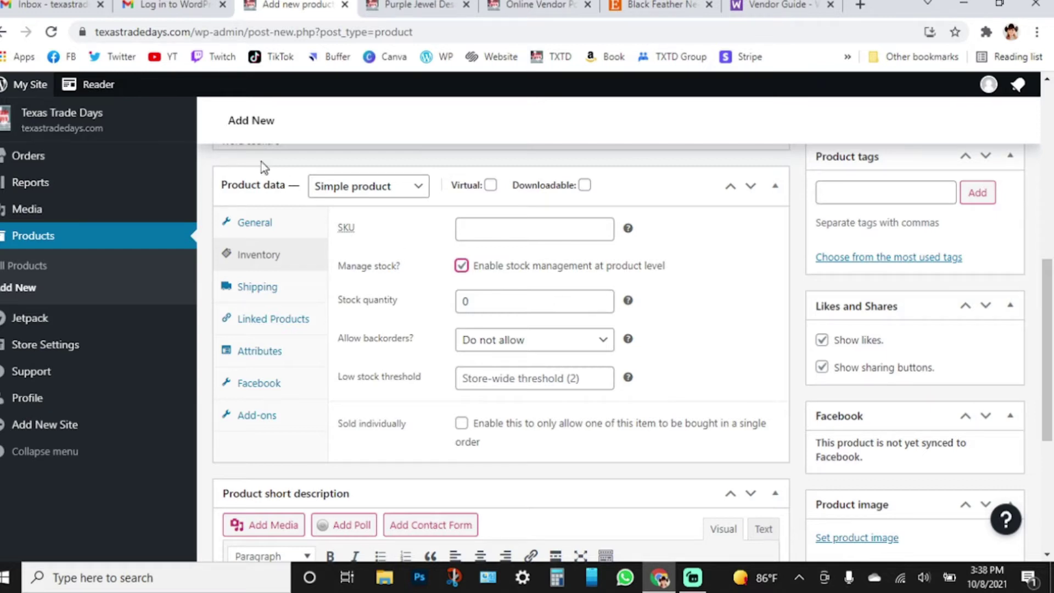
# - Check the product type options without changing them, and review the description and inventory fields of the form
pyautogui.click(359, 189)
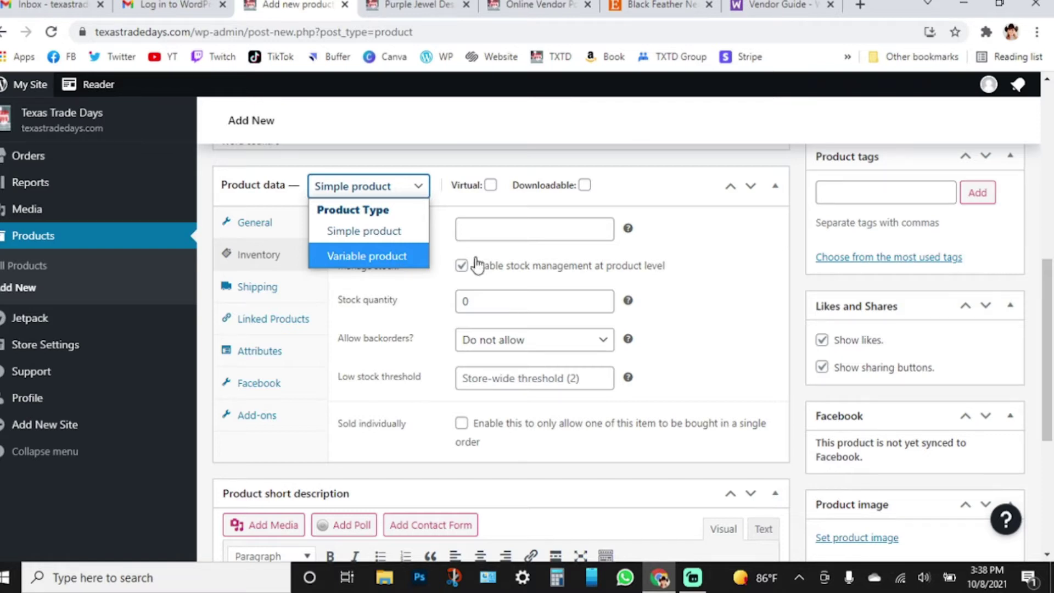
pyautogui.click(721, 250)
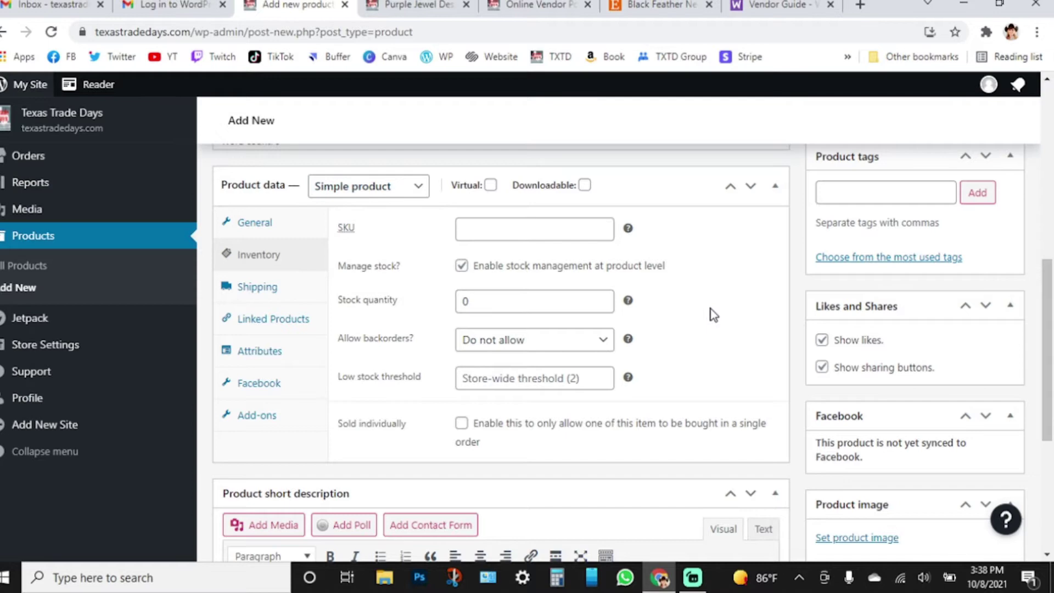
pyautogui.scroll(7, 708, 303)
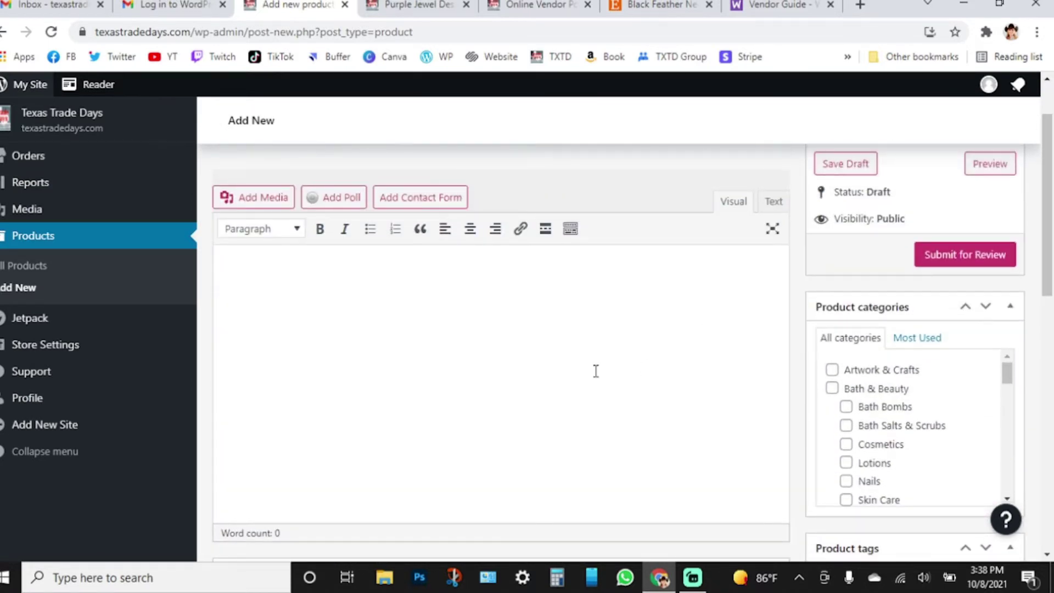
pyautogui.click(620, 342)
pyautogui.scroll(-10, 620, 342)
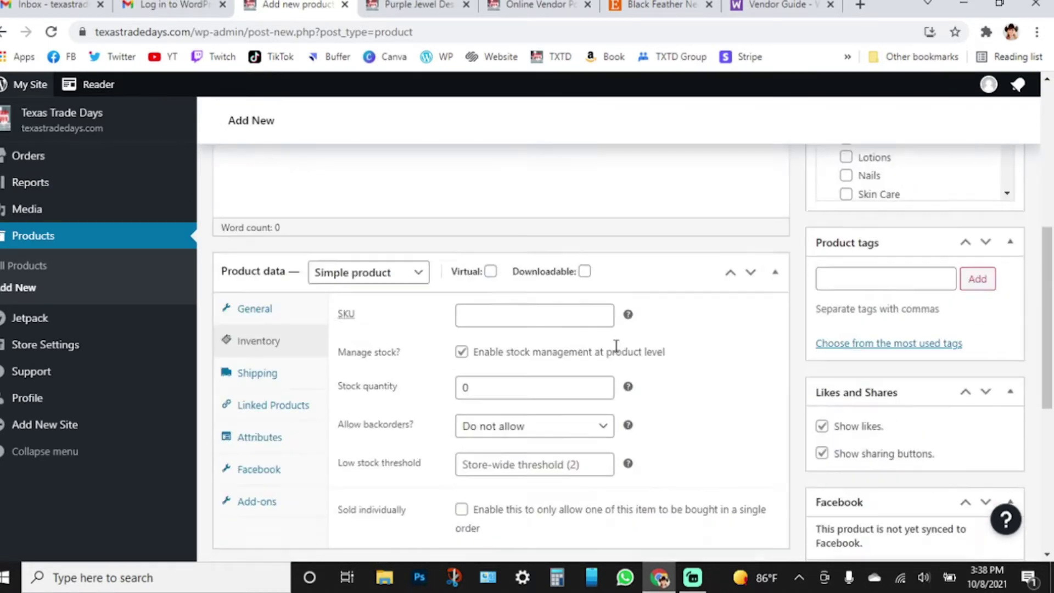
pyautogui.scroll(-3, 614, 345)
pyautogui.click(469, 346)
# - Review the new product's shipping settings and its linked product fields for upsells and cross-sells
pyautogui.scroll(5, 682, 414)
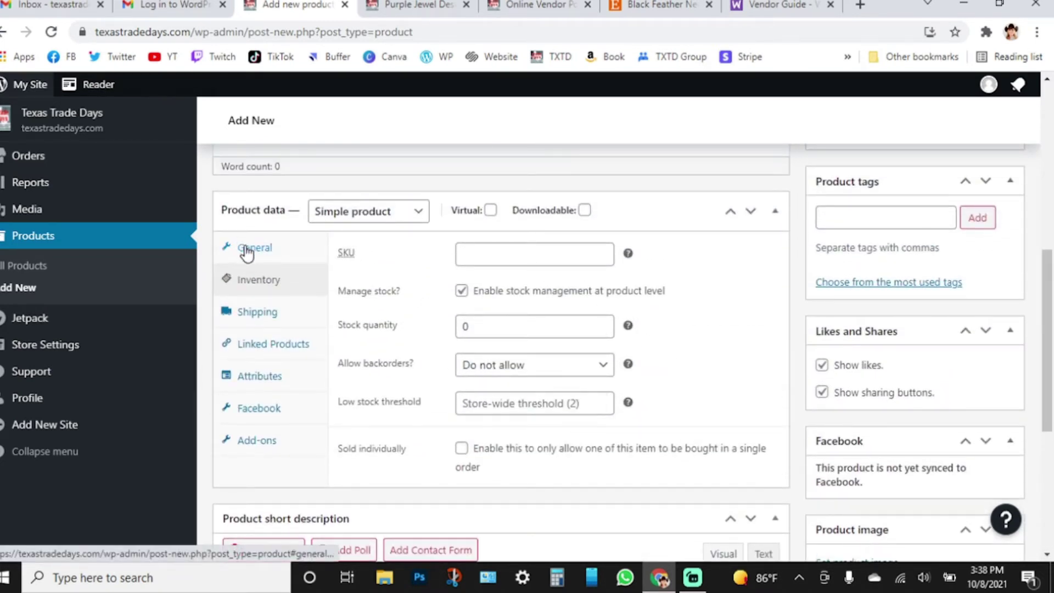
pyautogui.click(259, 266)
pyautogui.click(263, 310)
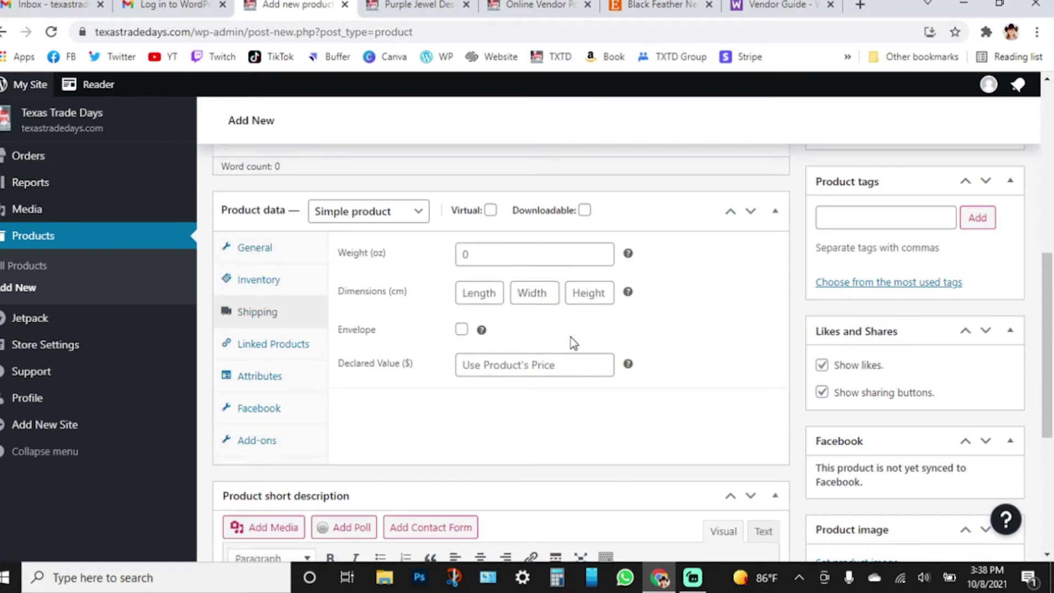
pyautogui.click(265, 351)
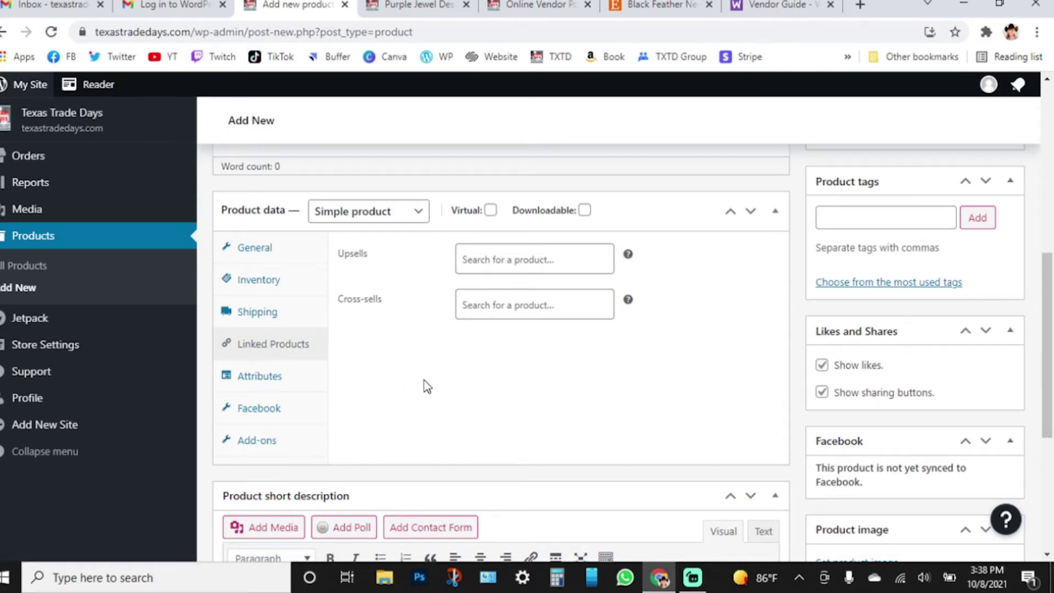
# - Add a blank custom product attribute to the new product and view its name and value fields
pyautogui.click(296, 386)
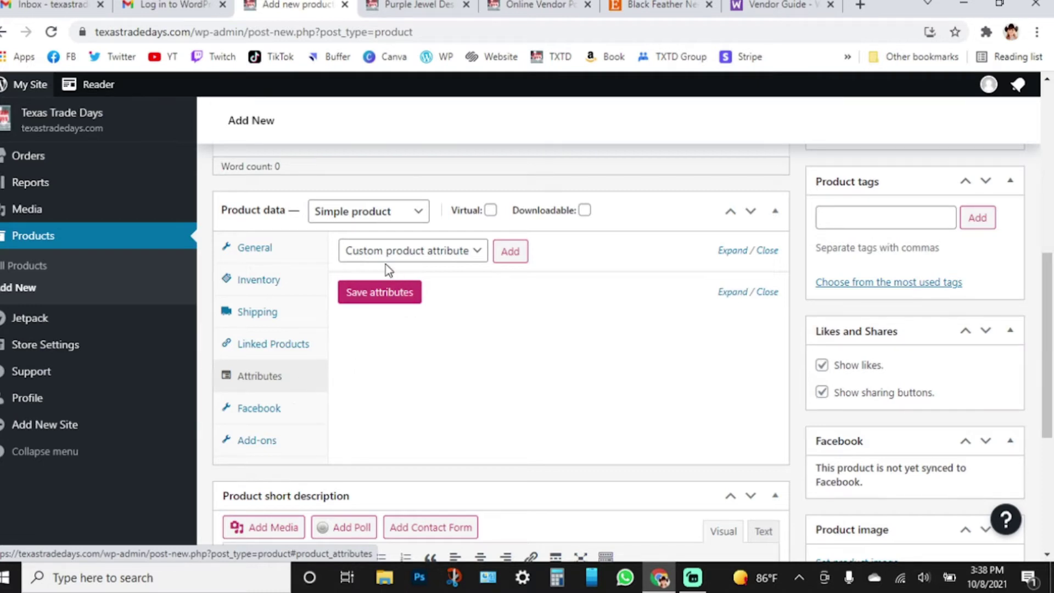
pyautogui.click(516, 262)
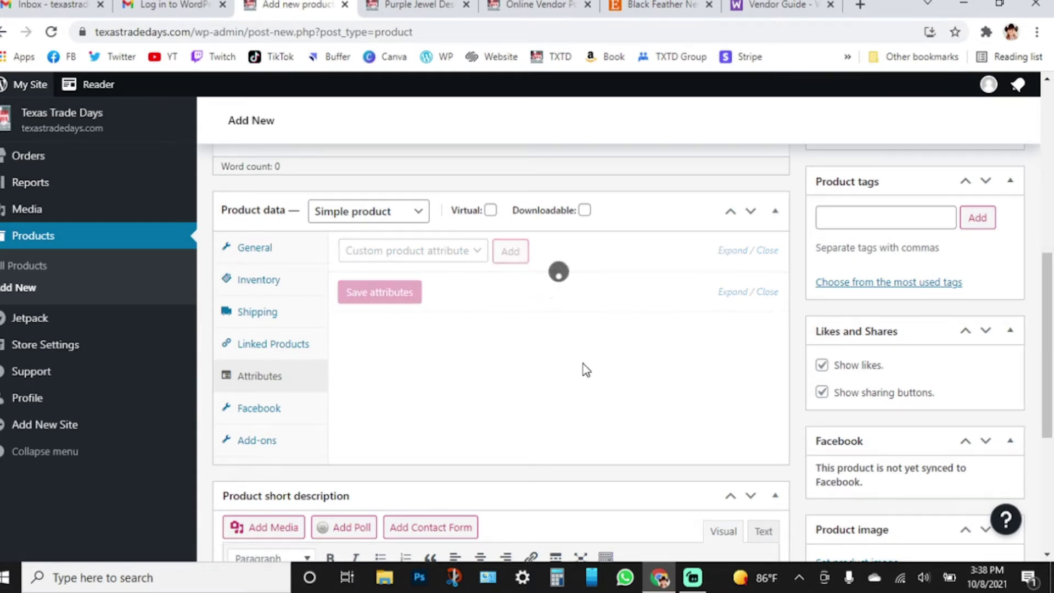
pyautogui.scroll(-1, 438, 358)
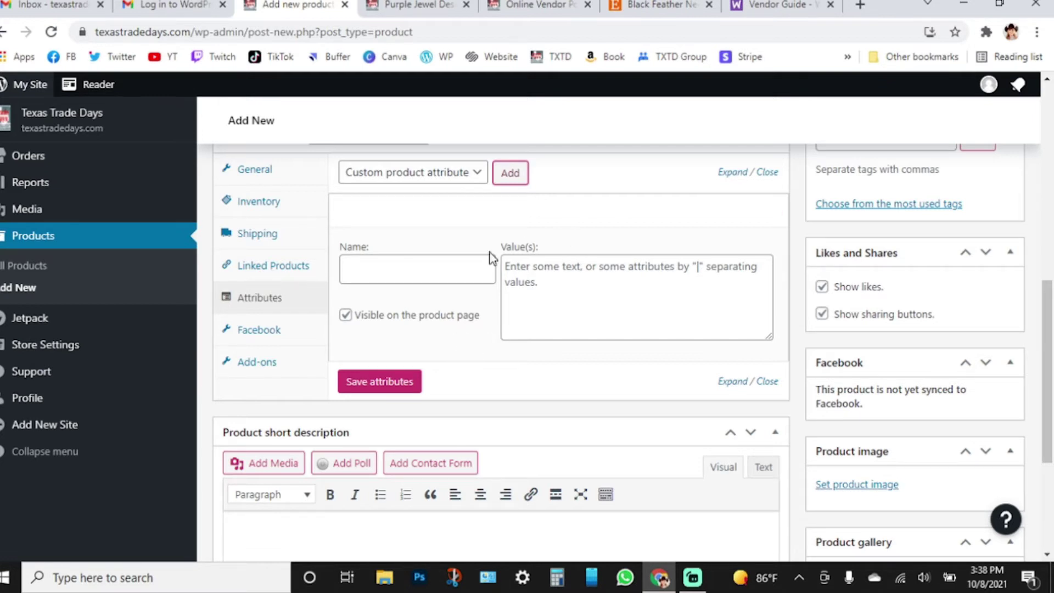
# - Review the new product's Facebook settings for sync, description, product image and price
pyautogui.click(295, 330)
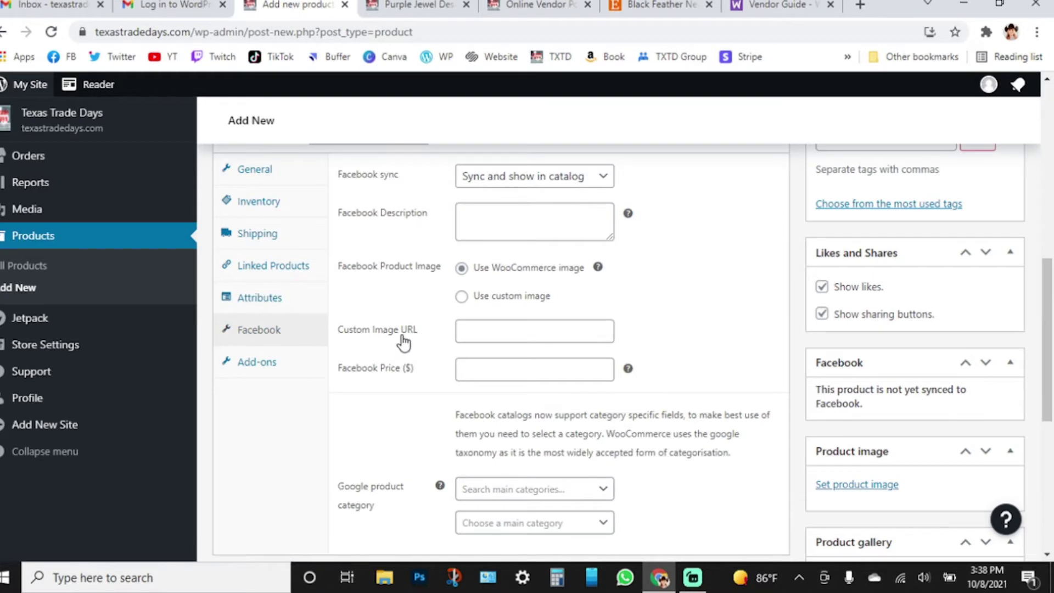
pyautogui.scroll(1, 400, 304)
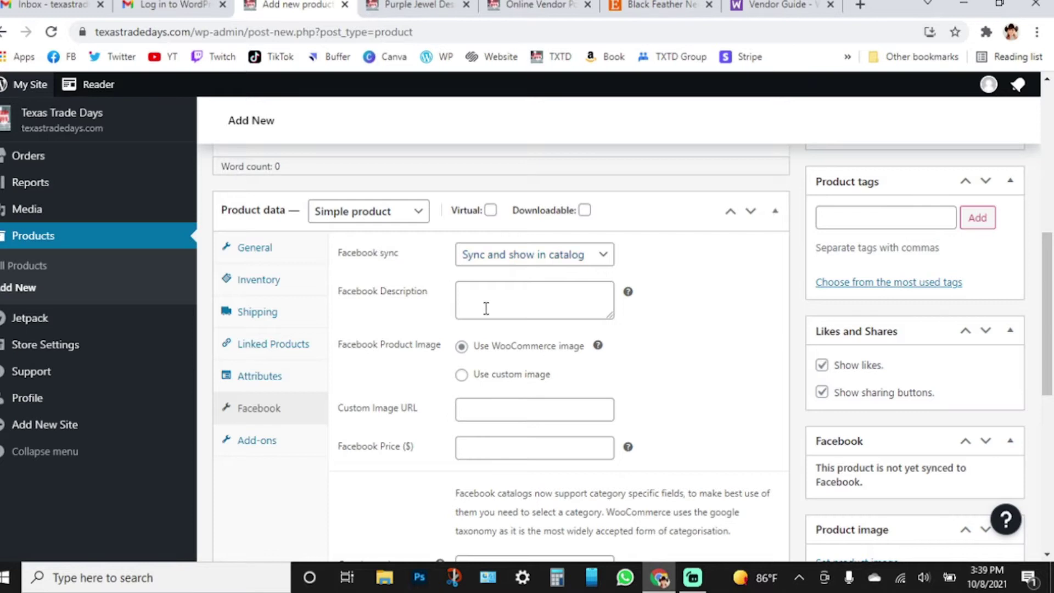
pyautogui.scroll(-1, 527, 442)
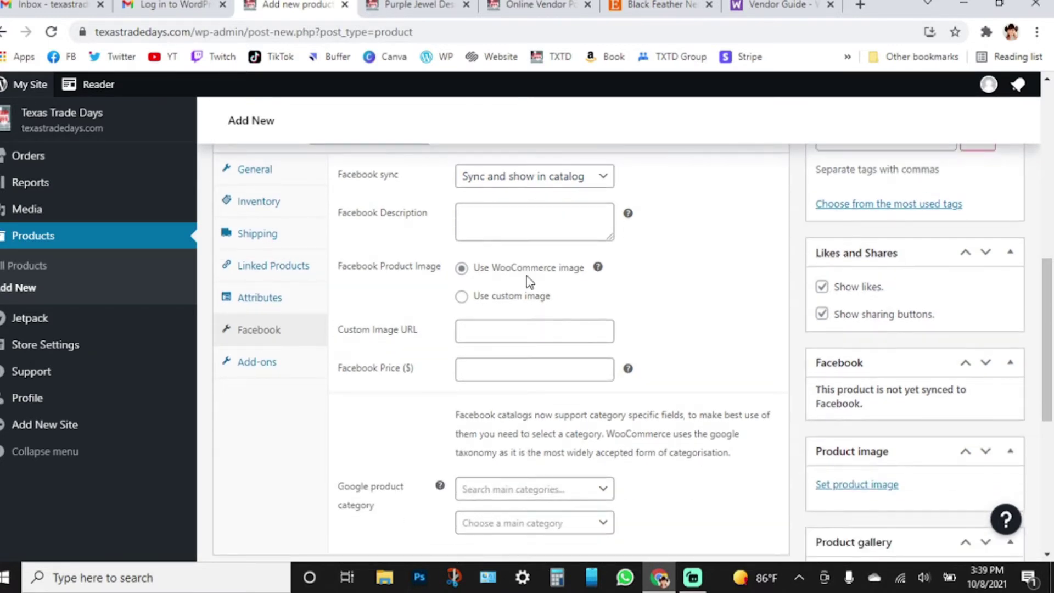
pyautogui.moveTo(628, 215)
# - Compare the product's main description and short description editors with its Facebook description field
pyautogui.scroll(10, 653, 216)
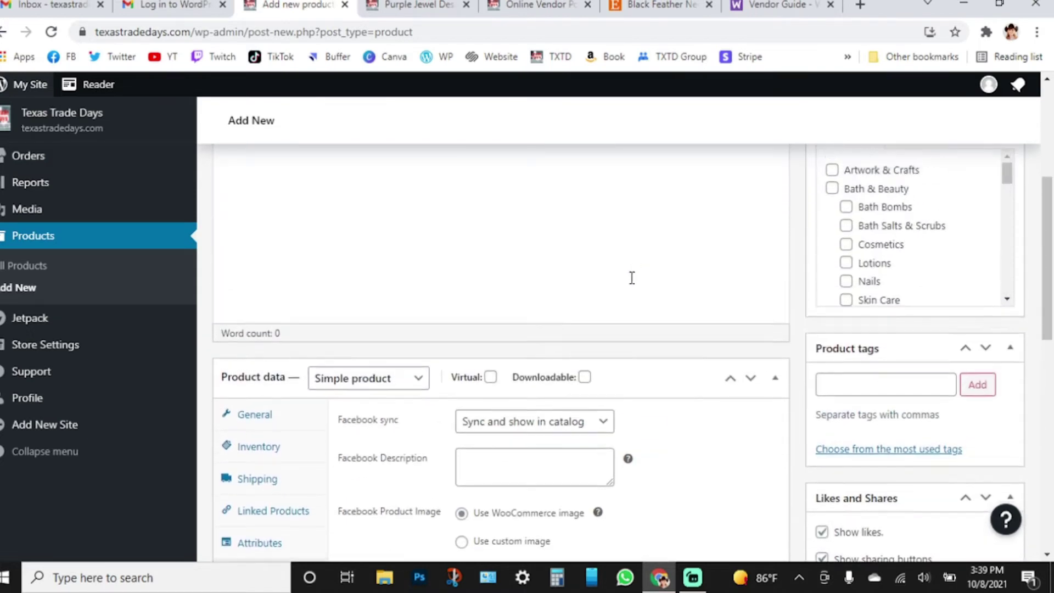
pyautogui.click(485, 350)
pyautogui.scroll(1, 484, 349)
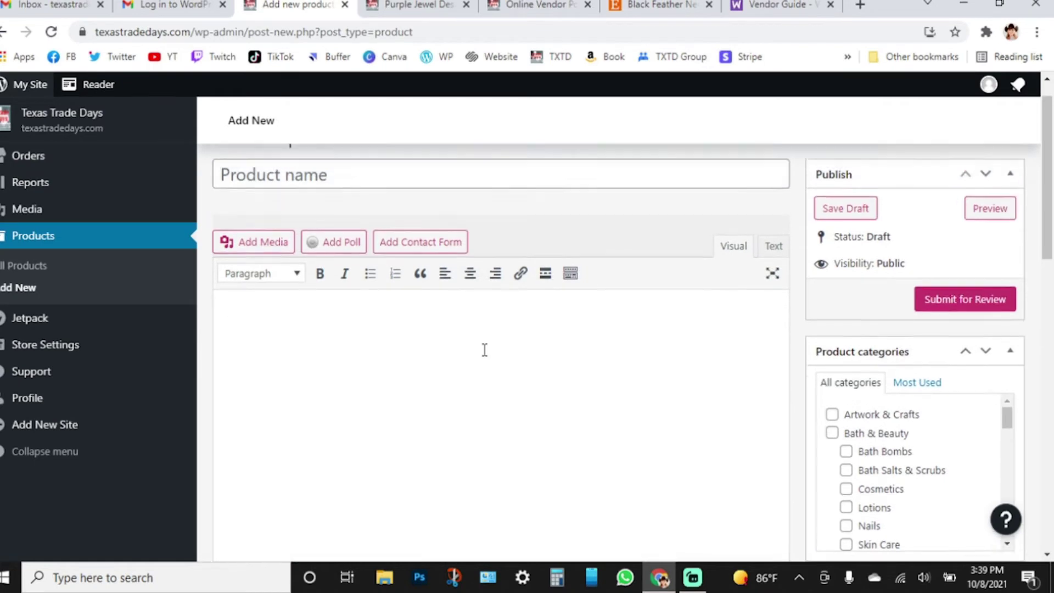
pyautogui.scroll(-15, 483, 350)
pyautogui.scroll(-2, 484, 357)
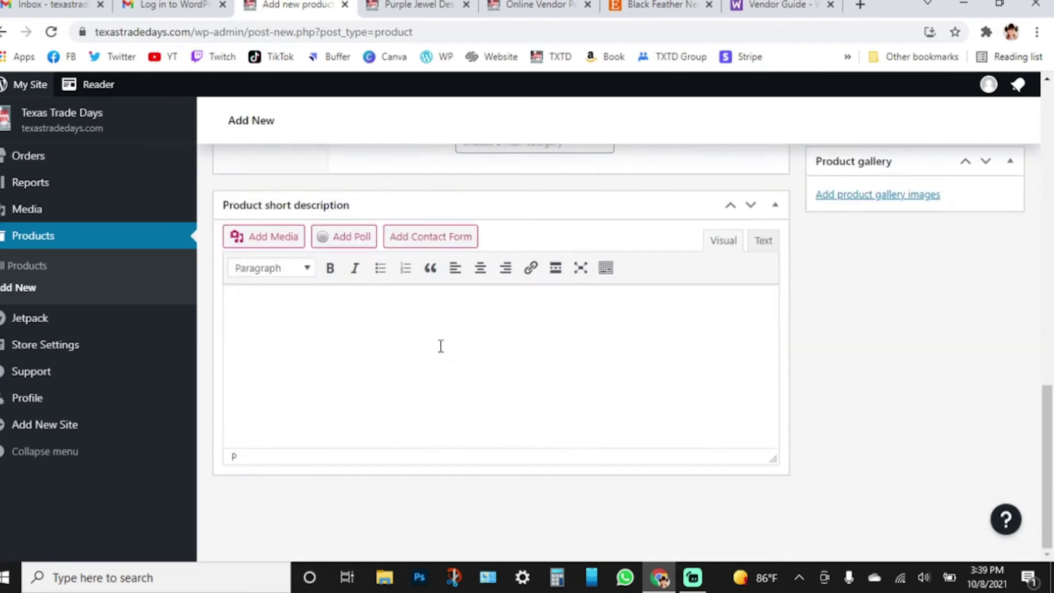
pyautogui.scroll(6, 442, 346)
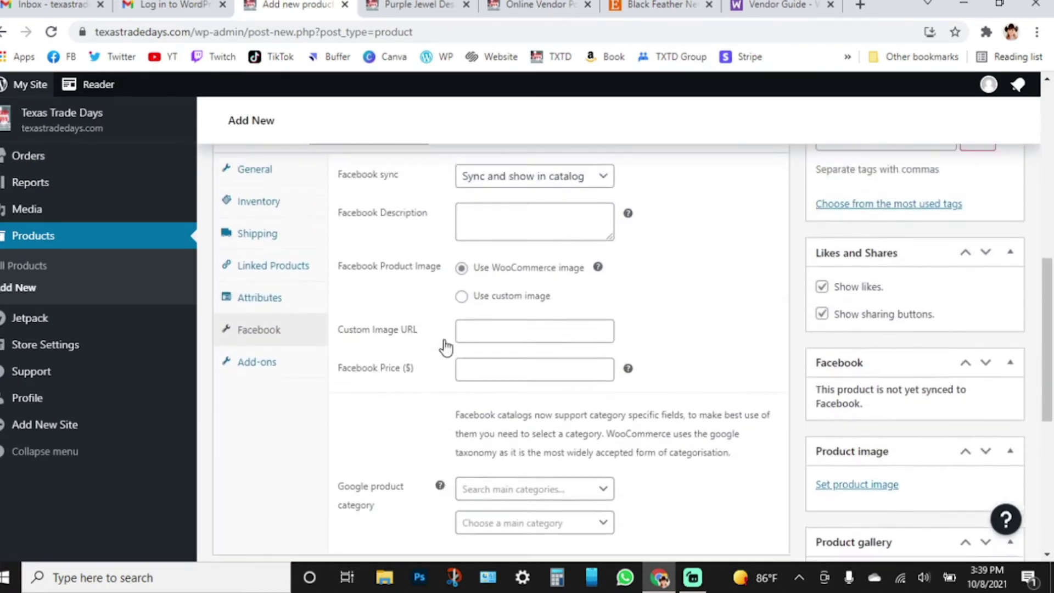
pyautogui.scroll(-1, 494, 313)
pyautogui.scroll(3, 566, 273)
pyautogui.scroll(-3, 544, 421)
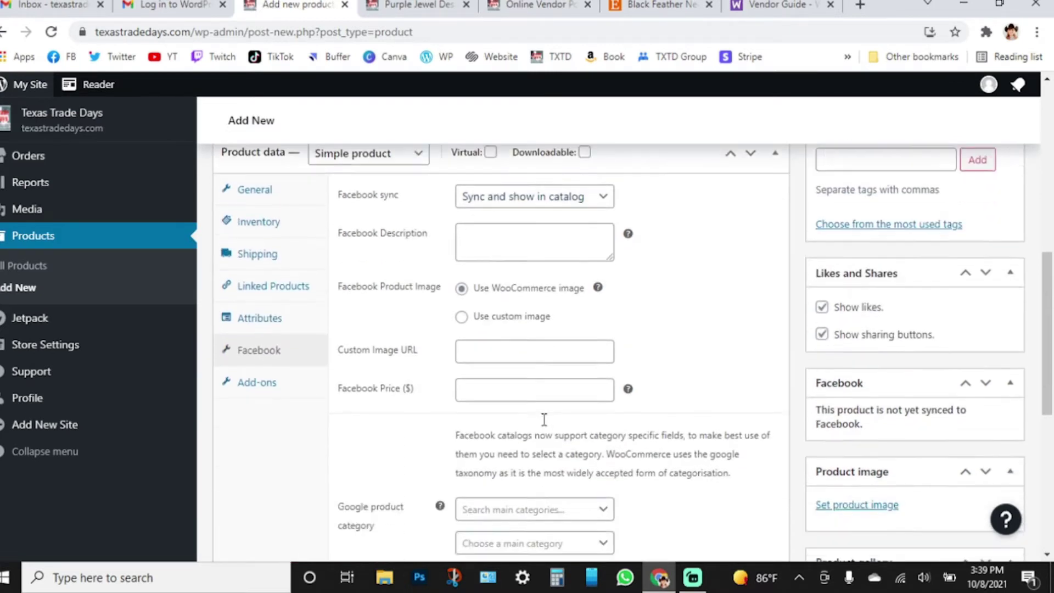
pyautogui.scroll(-2, 615, 406)
pyautogui.scroll(1, 352, 311)
pyautogui.scroll(1, 351, 312)
# - View the new product's add-on settings and the product image and gallery options further down the form
pyautogui.click(272, 297)
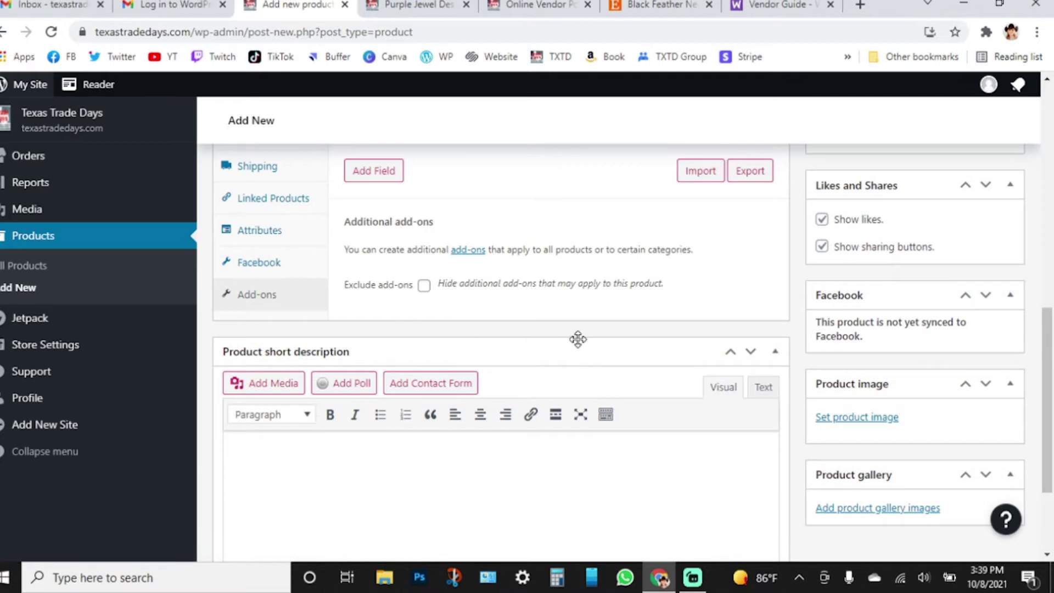
pyautogui.scroll(2, 579, 340)
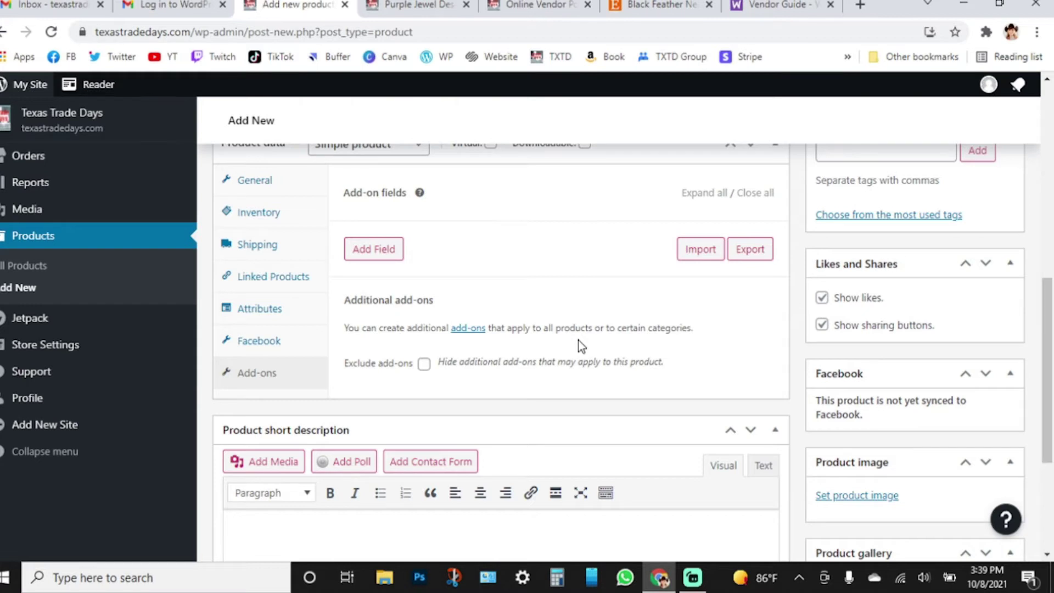
pyautogui.scroll(-4, 578, 340)
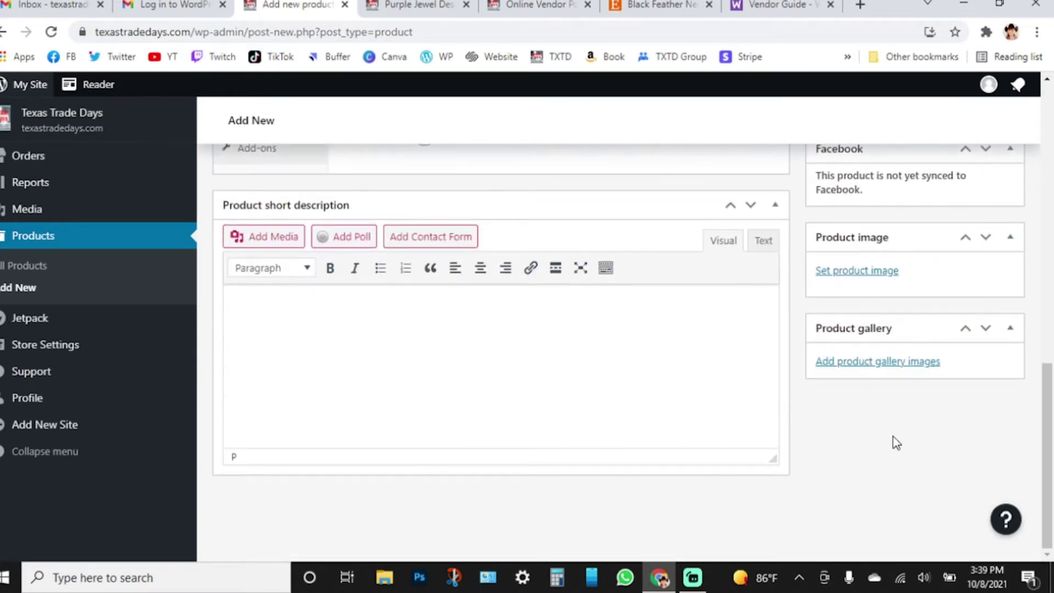
# - Review the new product's publishing options for saving a draft, previewing and submitting for review
pyautogui.scroll(4, 886, 433)
pyautogui.scroll(10, 886, 432)
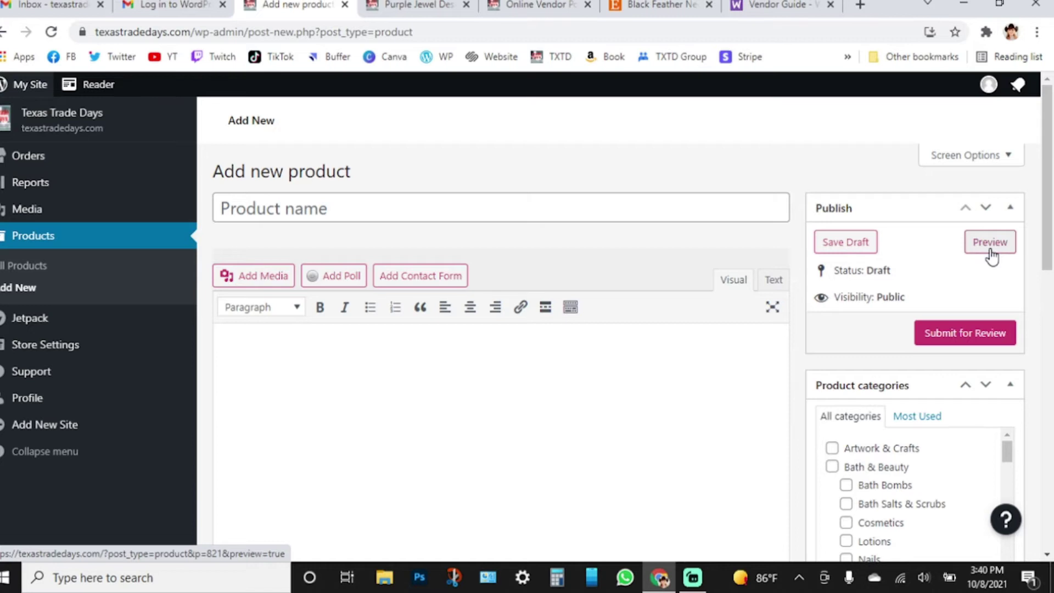
pyautogui.scroll(-1, 854, 343)
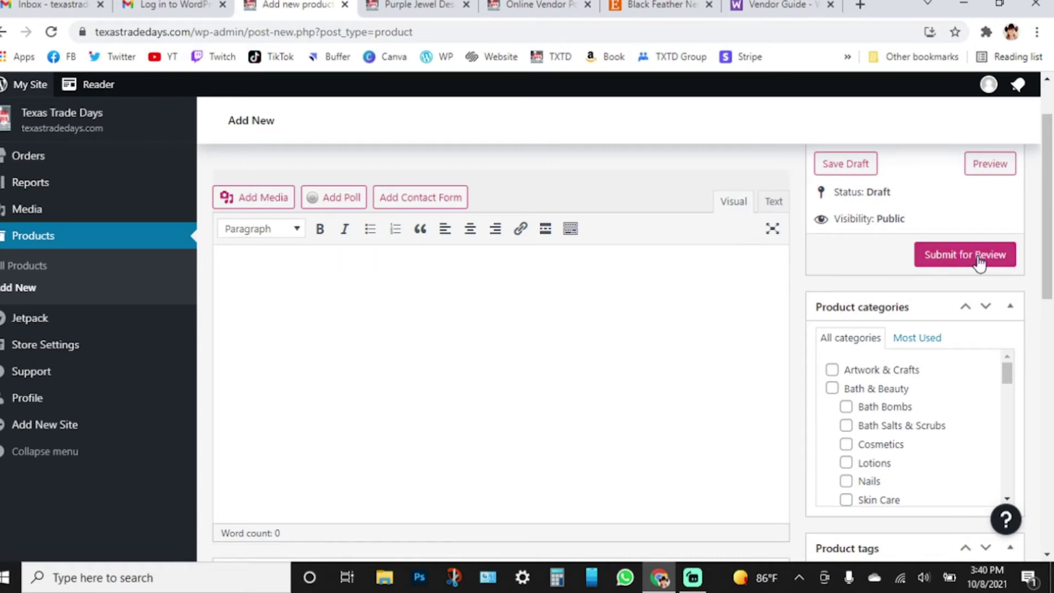
# - Assign the new product to the Clothing category and its Children's Clothing subcategory
pyautogui.scroll(-1, 933, 263)
pyautogui.scroll(-1, 889, 245)
pyautogui.scroll(1, 920, 278)
pyautogui.scroll(-1, 894, 324)
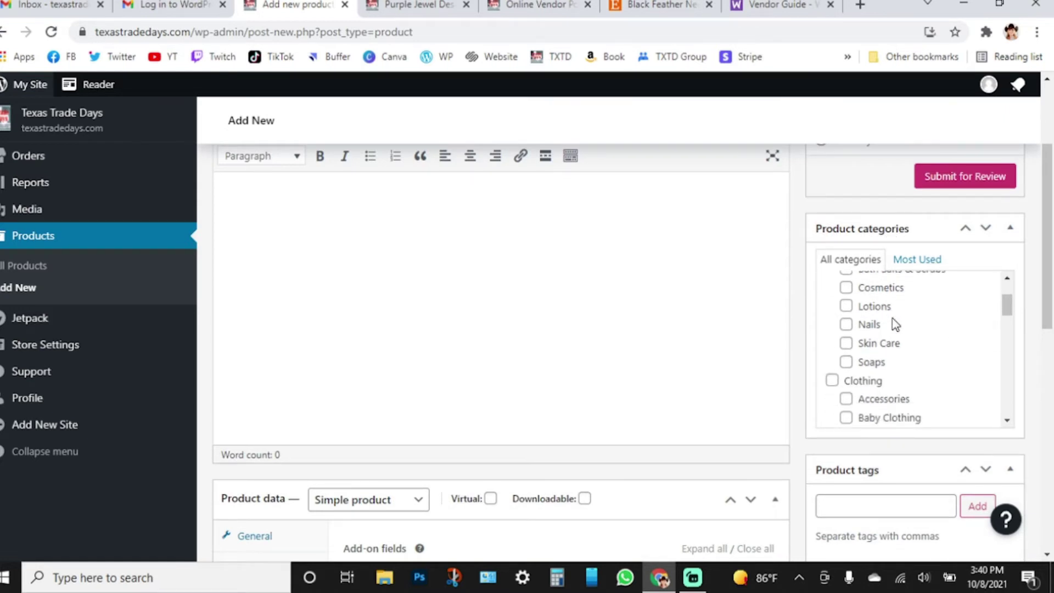
pyautogui.scroll(-1, 870, 363)
pyautogui.click(832, 302)
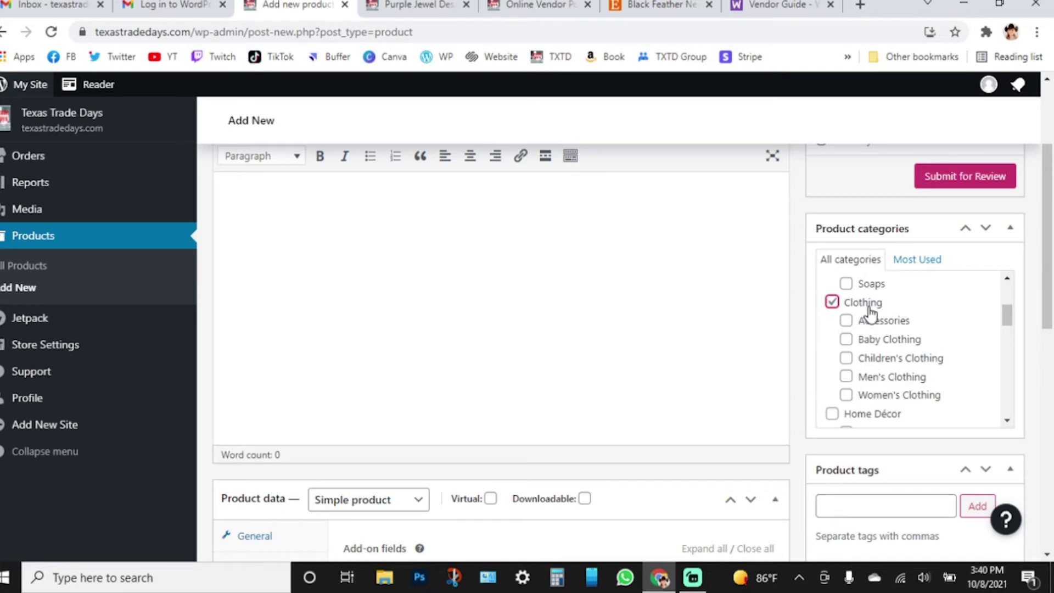
pyautogui.click(847, 357)
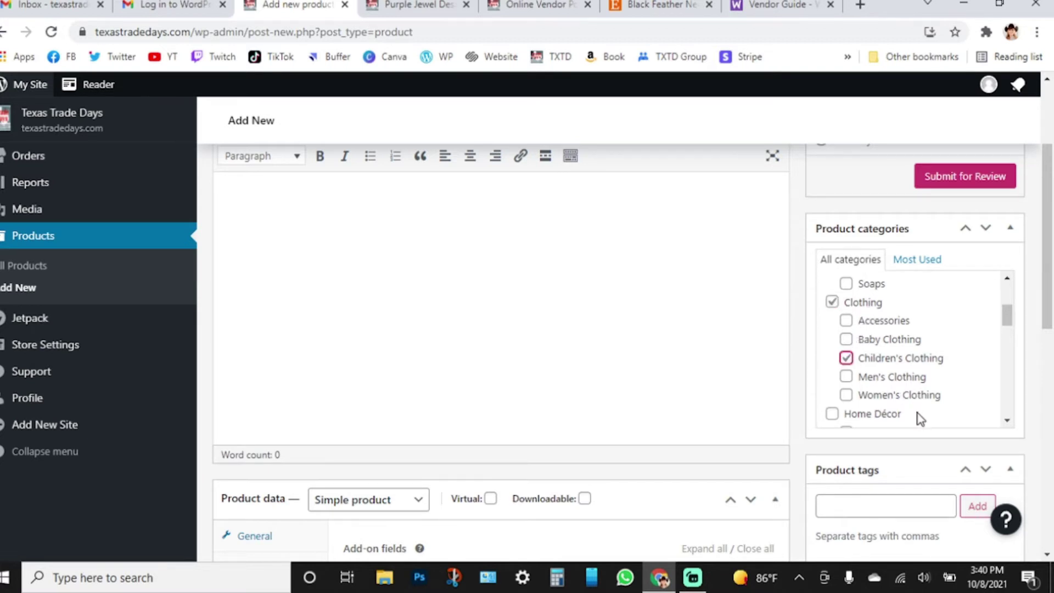
pyautogui.scroll(-1, 915, 412)
pyautogui.scroll(4, 915, 406)
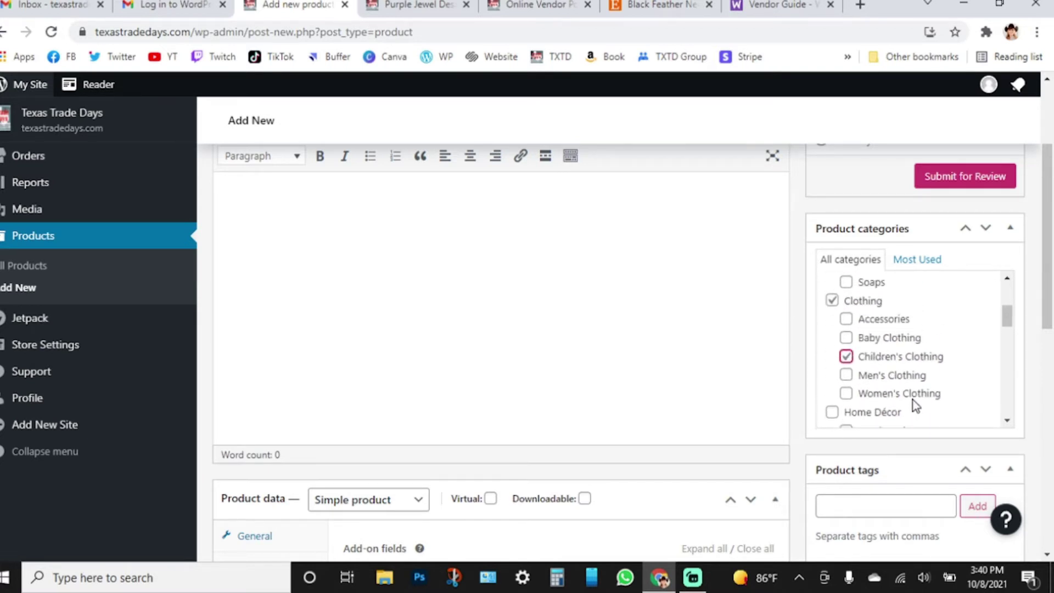
pyautogui.scroll(-3, 914, 406)
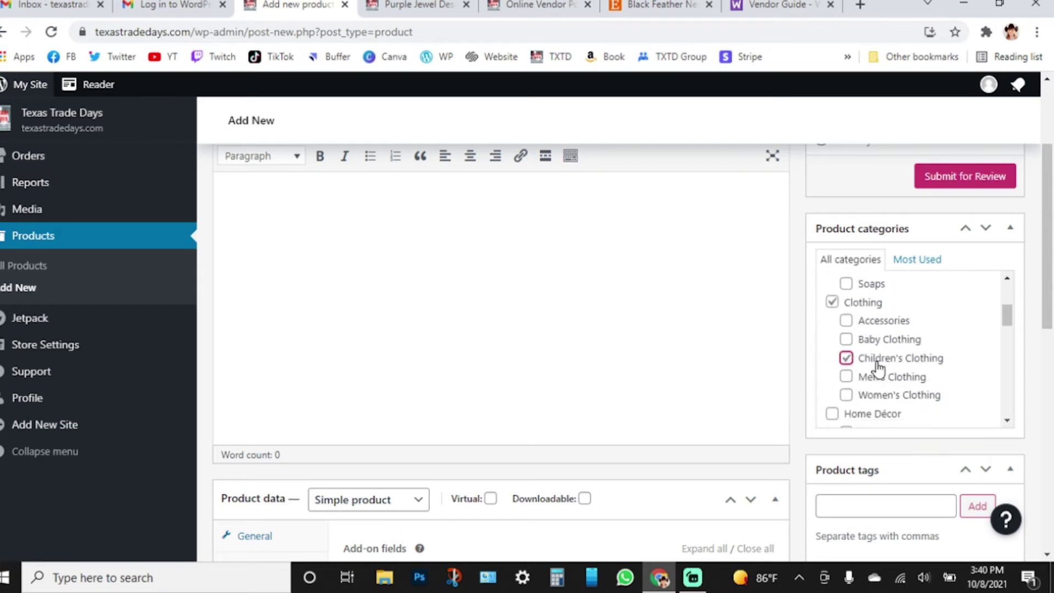
# - Deselect the Clothing and Children's Clothing categories for the new product
pyautogui.click(831, 302)
pyautogui.click(846, 358)
pyautogui.scroll(-3, 866, 388)
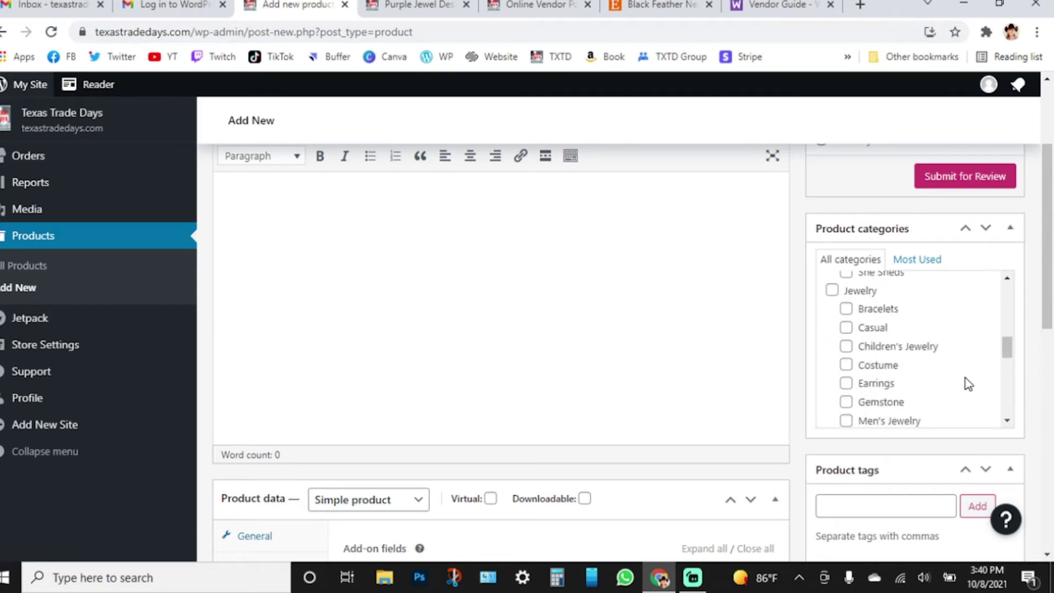
# - Assign the new product to the Jewelry category with the Bracelets, Costume, Men's Jewelry and Unisex Jewelry subcategories
pyautogui.click(831, 289)
pyautogui.click(847, 310)
pyautogui.click(847, 364)
pyautogui.scroll(-2, 851, 357)
pyautogui.click(846, 343)
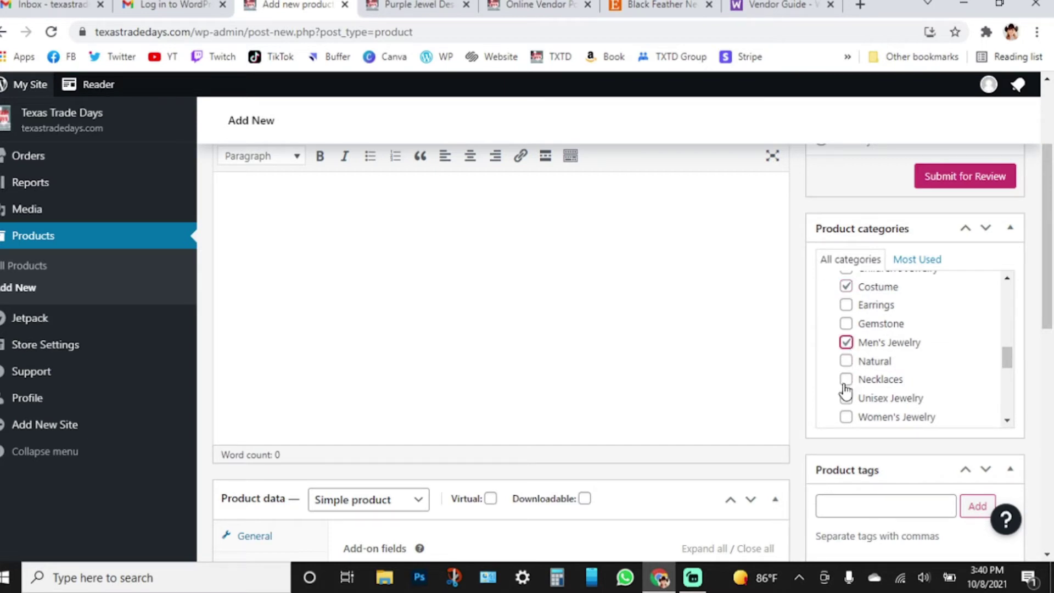
pyautogui.scroll(-1, 848, 386)
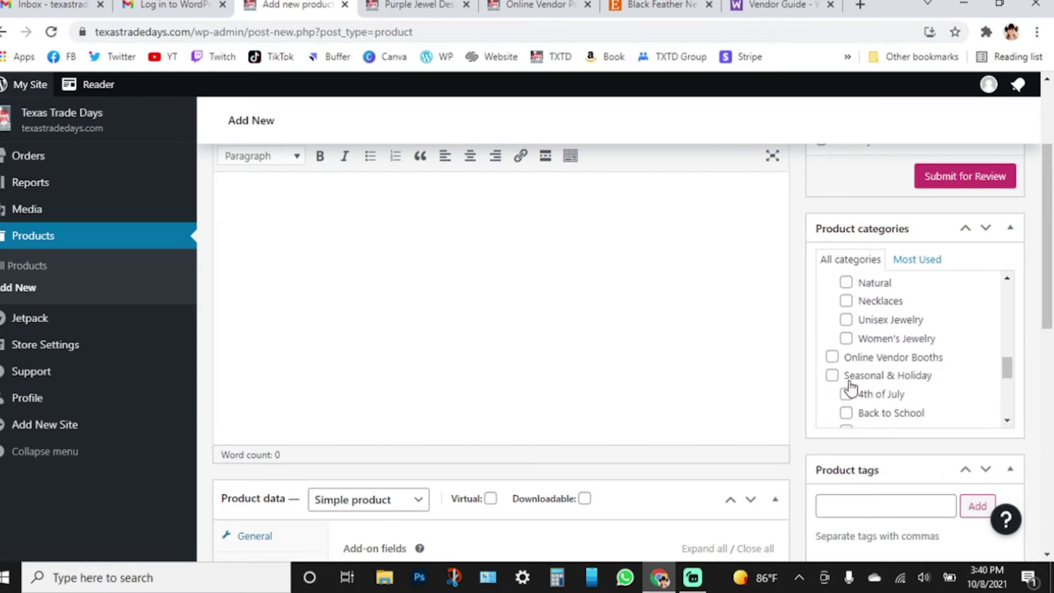
pyautogui.click(846, 321)
# - Deselect the Jewelry category and all of its selected subcategories for the new product
pyautogui.click(846, 320)
pyautogui.scroll(3, 835, 345)
pyautogui.click(846, 365)
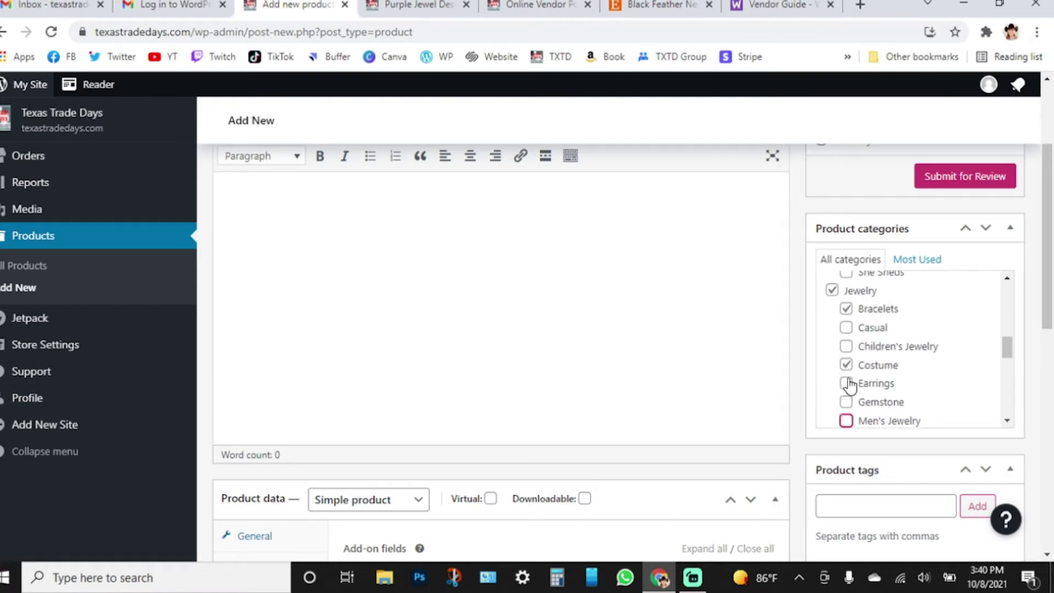
pyautogui.click(845, 364)
pyautogui.click(845, 308)
pyautogui.click(832, 290)
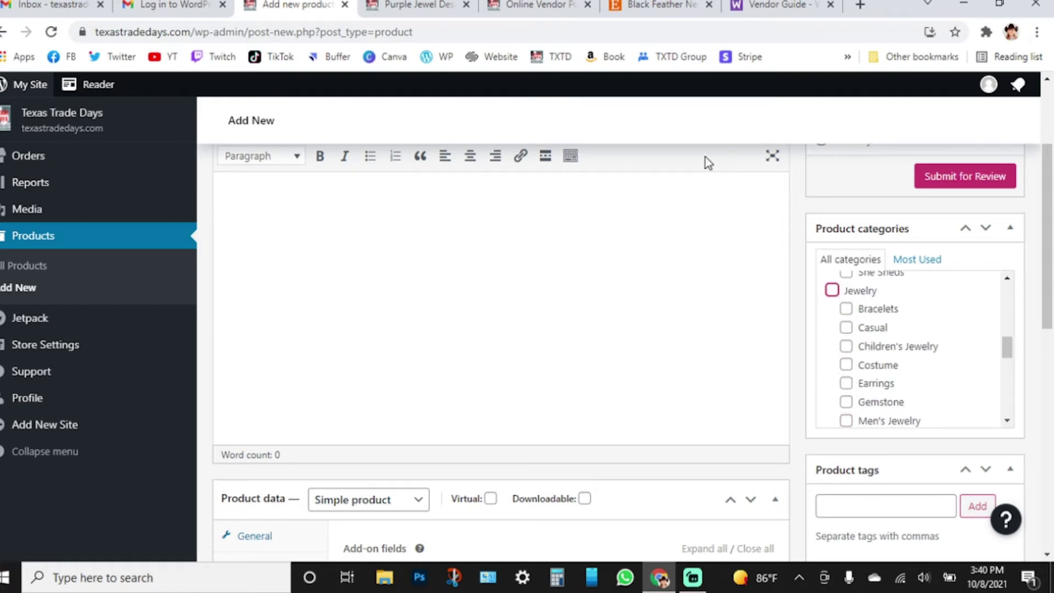
# - Look at the category navigation on the Purple Jewel Designs storefront page and return to the new product form
pyautogui.click(417, 4)
pyautogui.scroll(5, 489, 220)
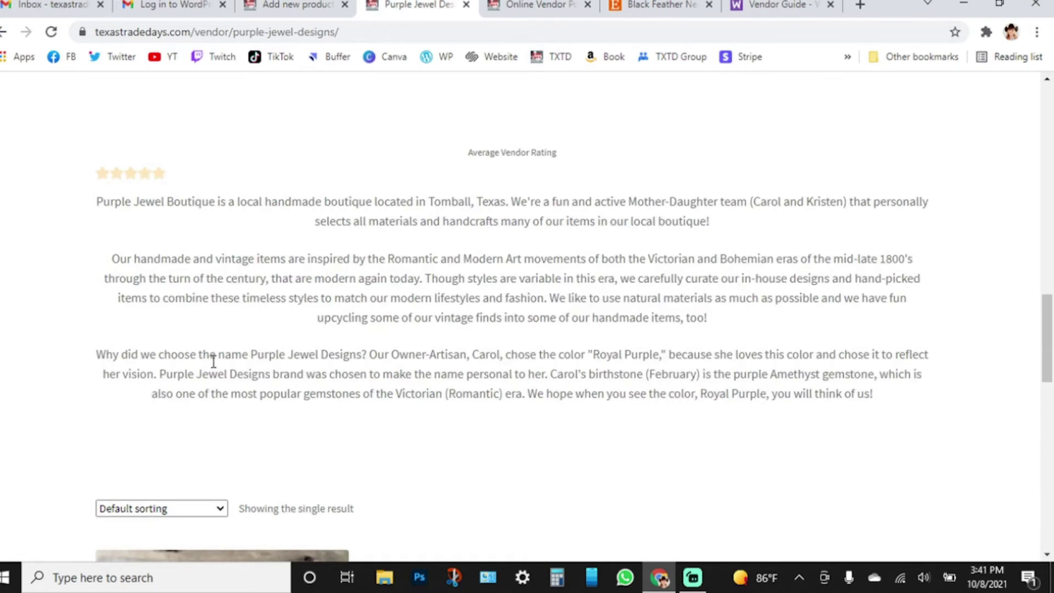
pyautogui.scroll(10, 211, 361)
pyautogui.moveTo(144, 297)
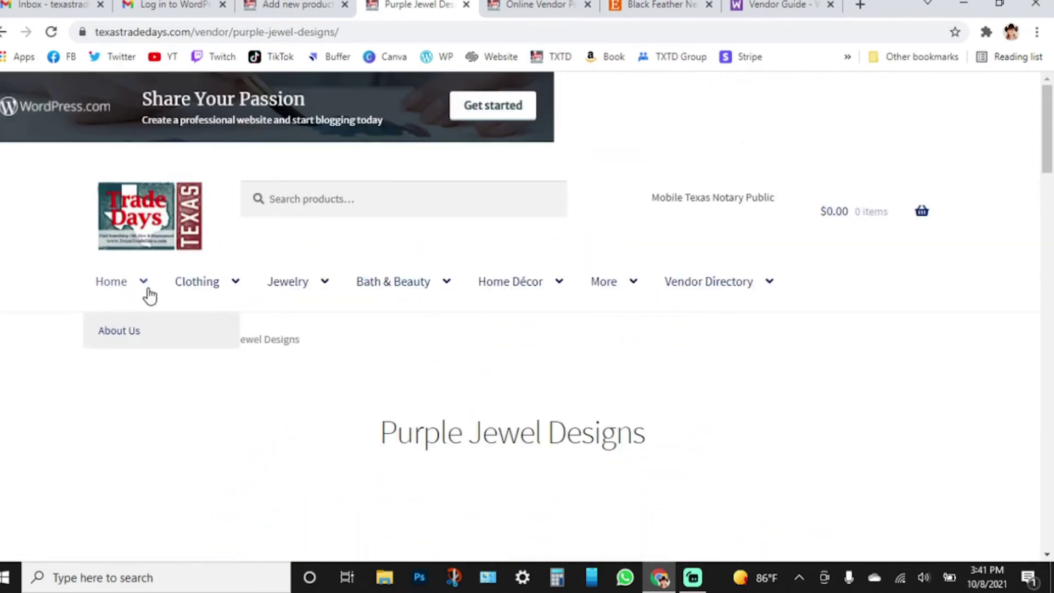
pyautogui.moveTo(684, 295)
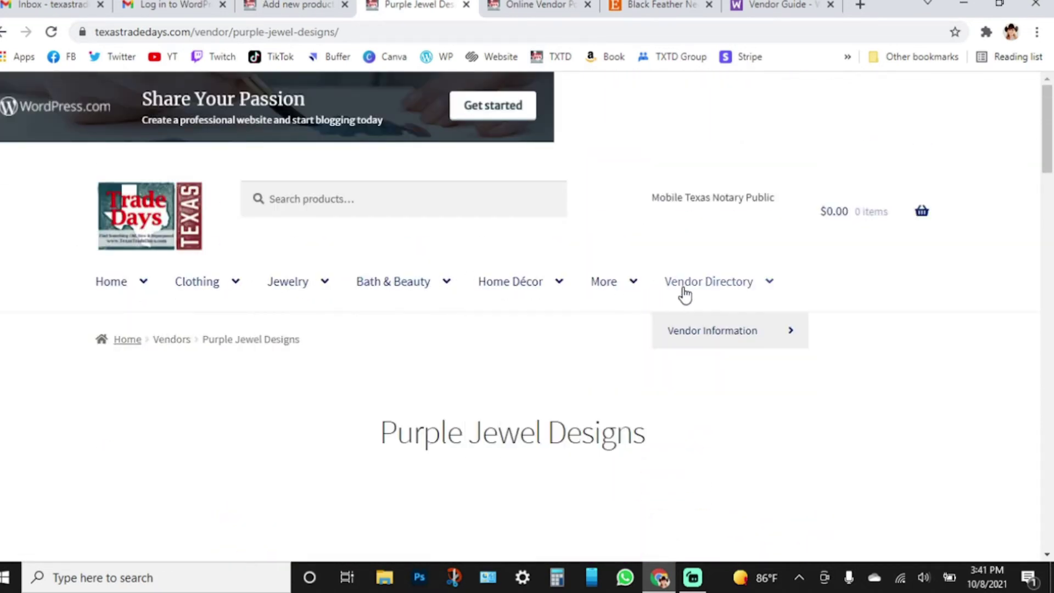
pyautogui.click(540, 4)
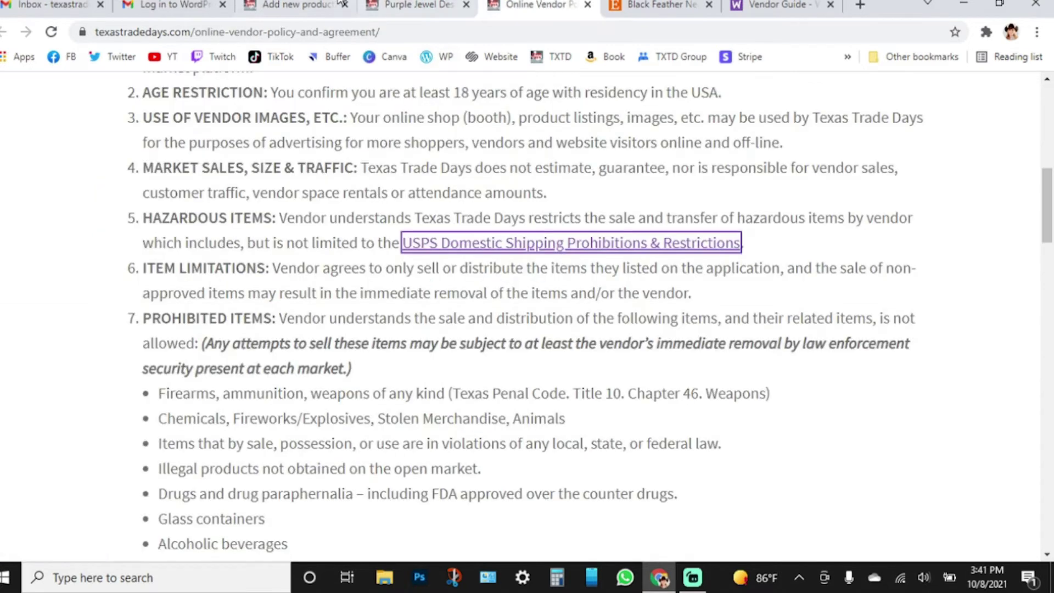
pyautogui.click(336, 6)
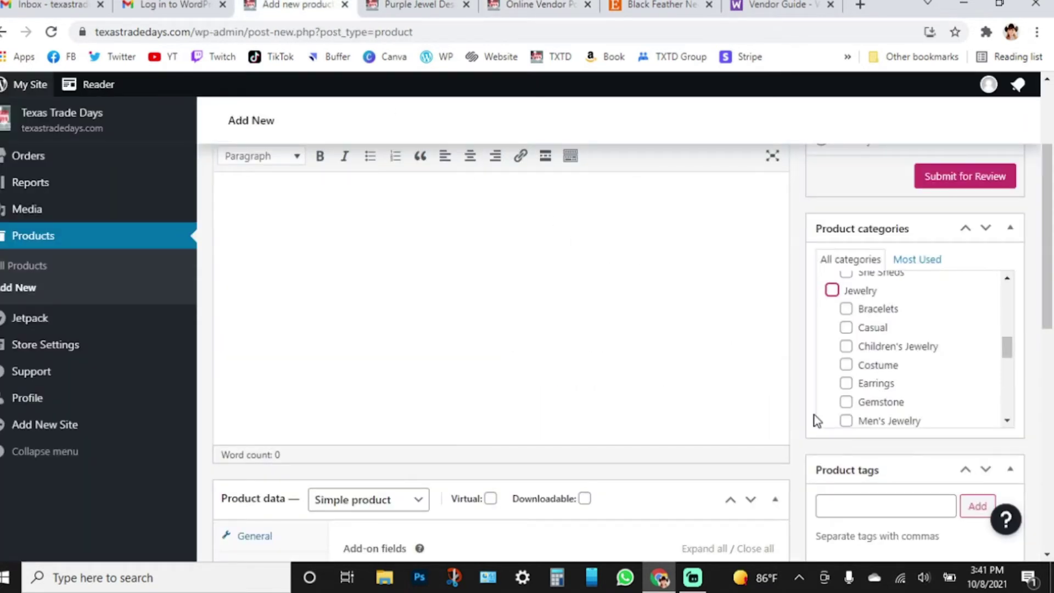
# - Review the new product's tags field, likes and sharing options, Facebook sync status and product image settings
pyautogui.scroll(-3, 814, 416)
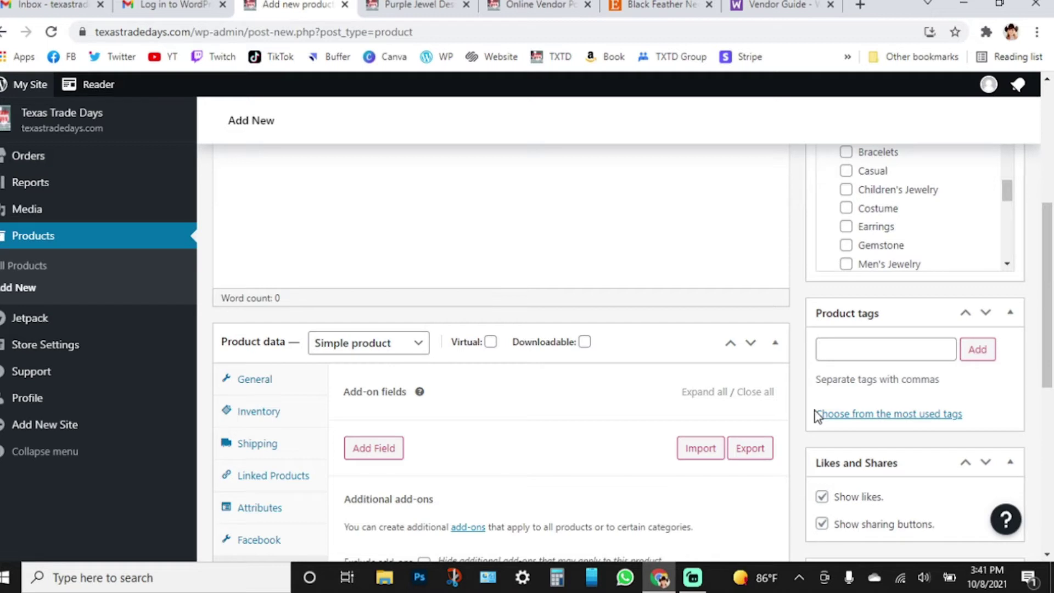
pyautogui.click(876, 350)
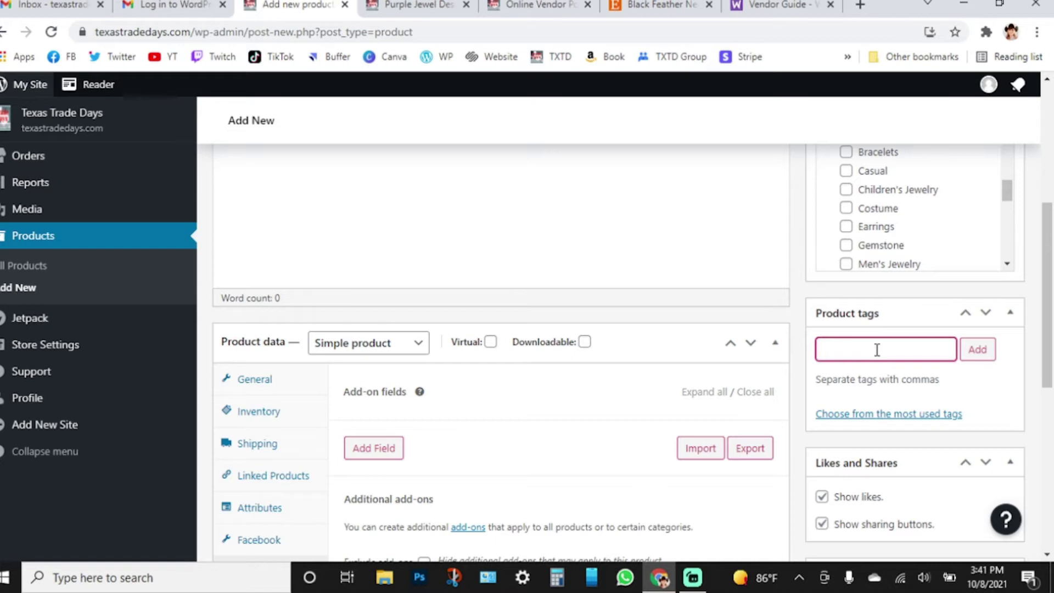
pyautogui.scroll(-1, 913, 368)
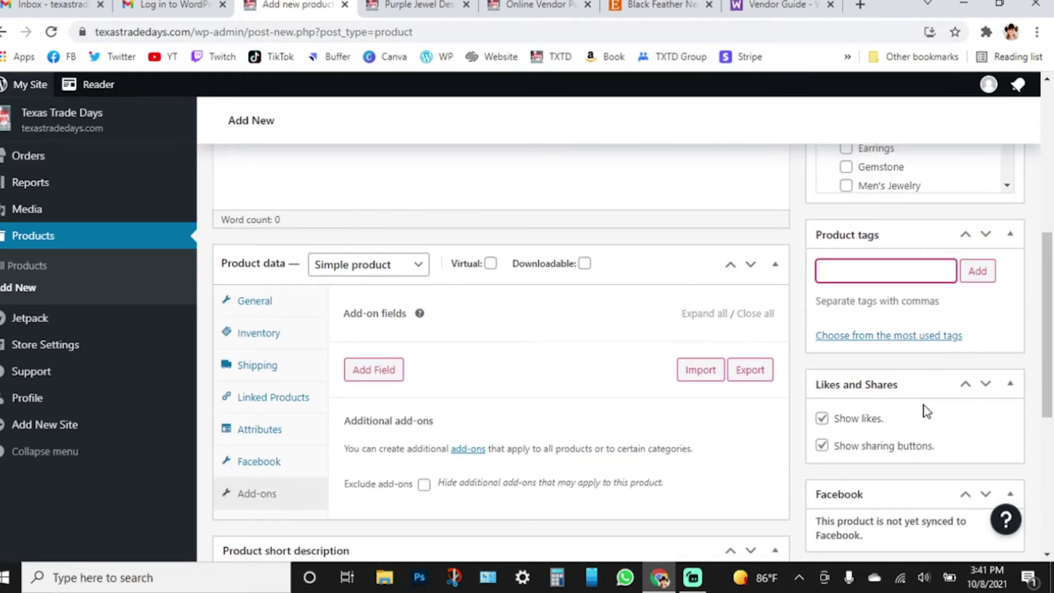
pyautogui.scroll(-2, 921, 409)
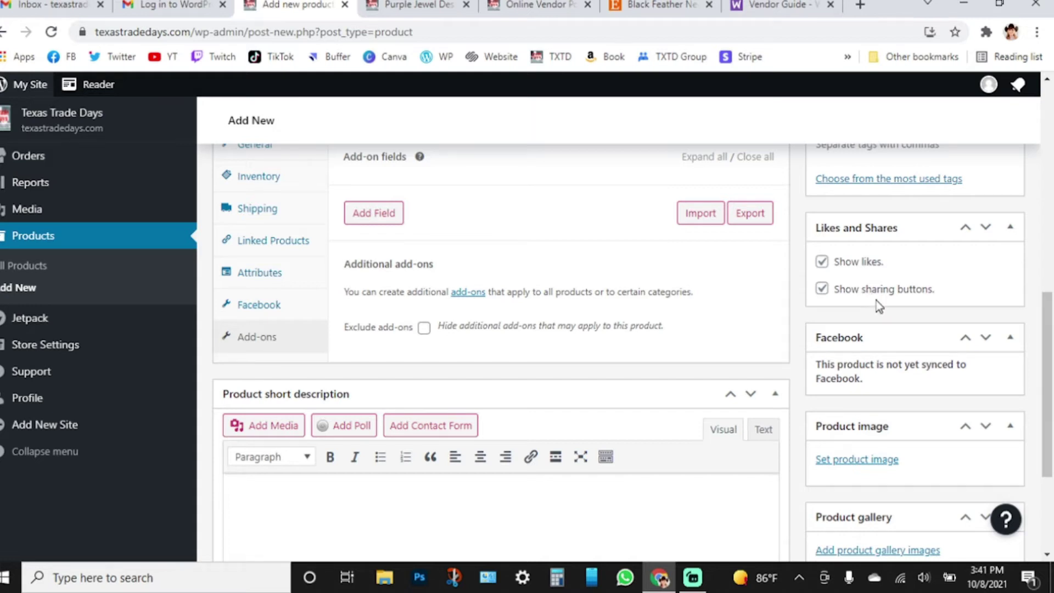
pyautogui.scroll(-2, 889, 354)
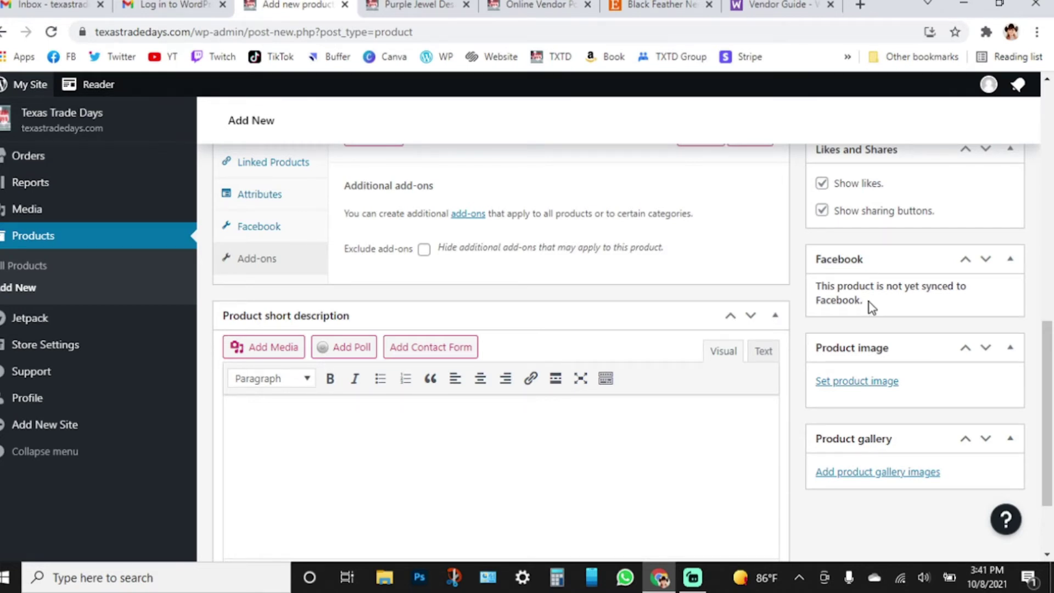
pyautogui.scroll(-2, 869, 301)
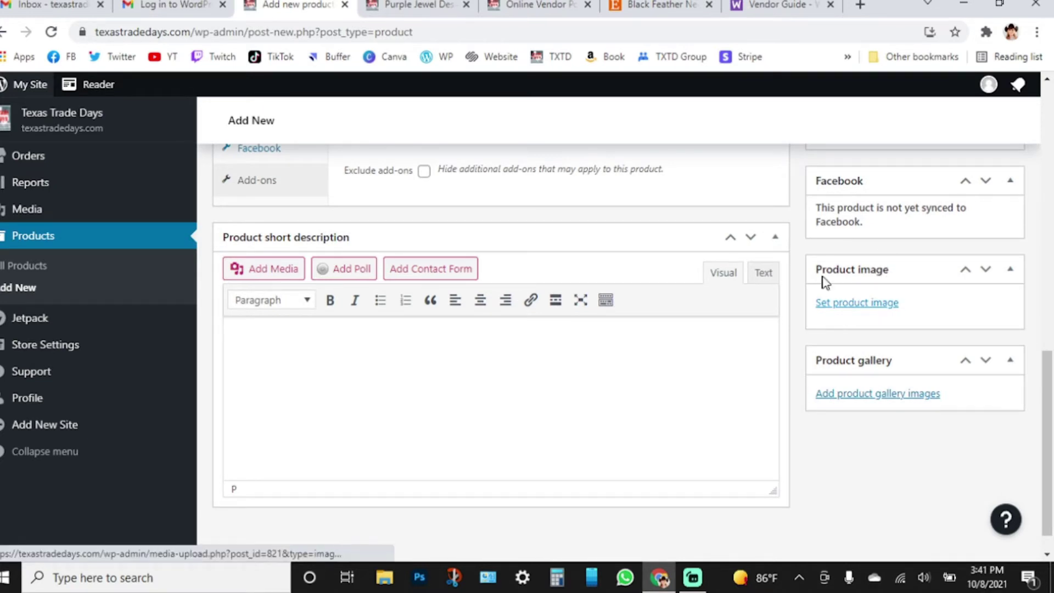
# - View the Longhorn with Aquamarine Pendant Necklace page from the Purple Jewel Designs storefront, examine its main image, and return to the new product form
pyautogui.click(417, 7)
pyautogui.scroll(-5, 373, 283)
pyautogui.scroll(-15, 371, 274)
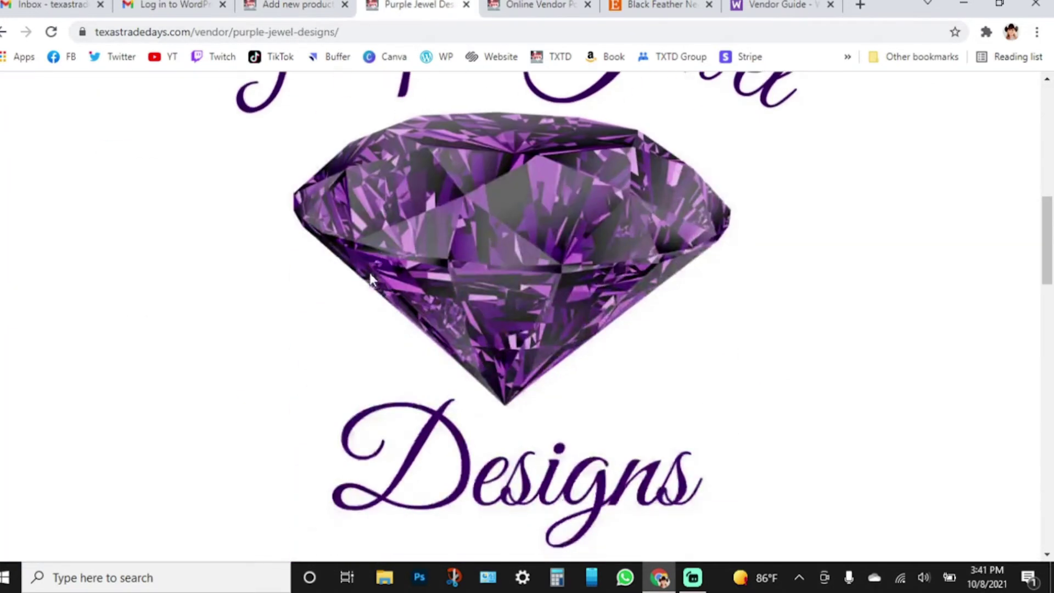
pyautogui.click(315, 312)
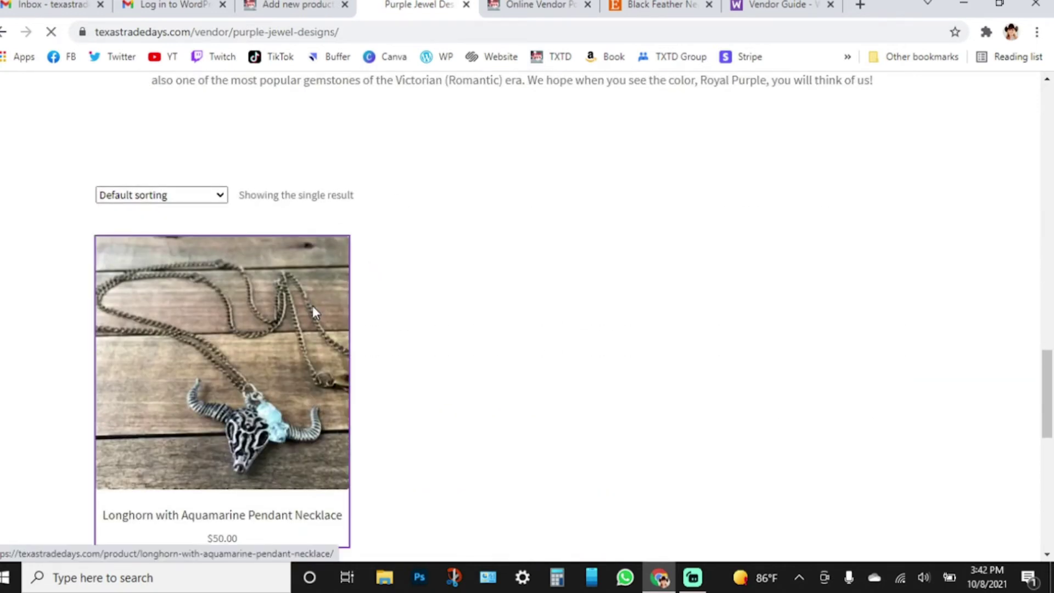
pyautogui.scroll(-5, 400, 299)
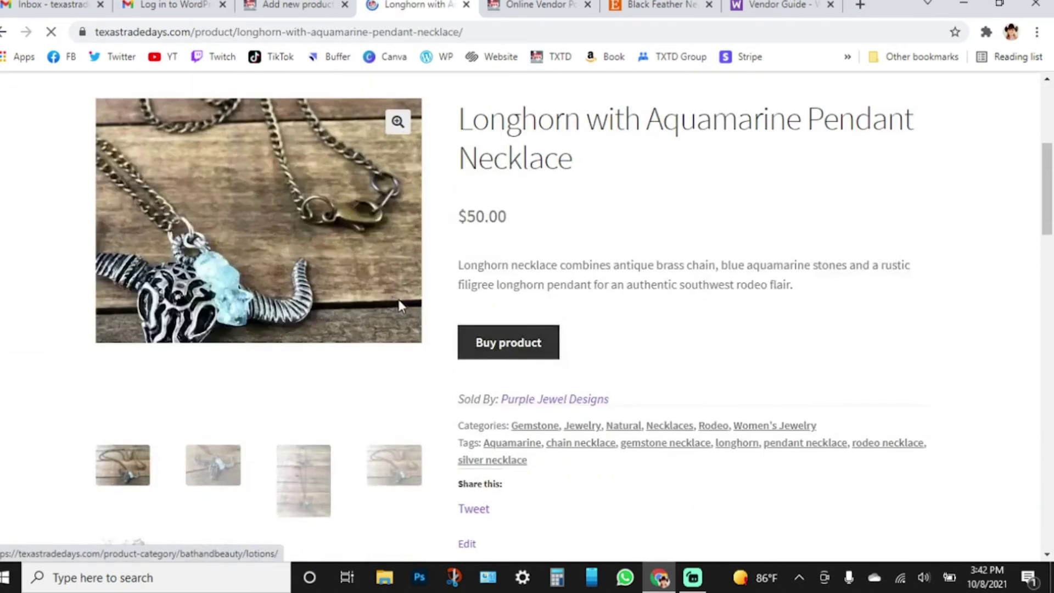
pyautogui.scroll(3, 494, 241)
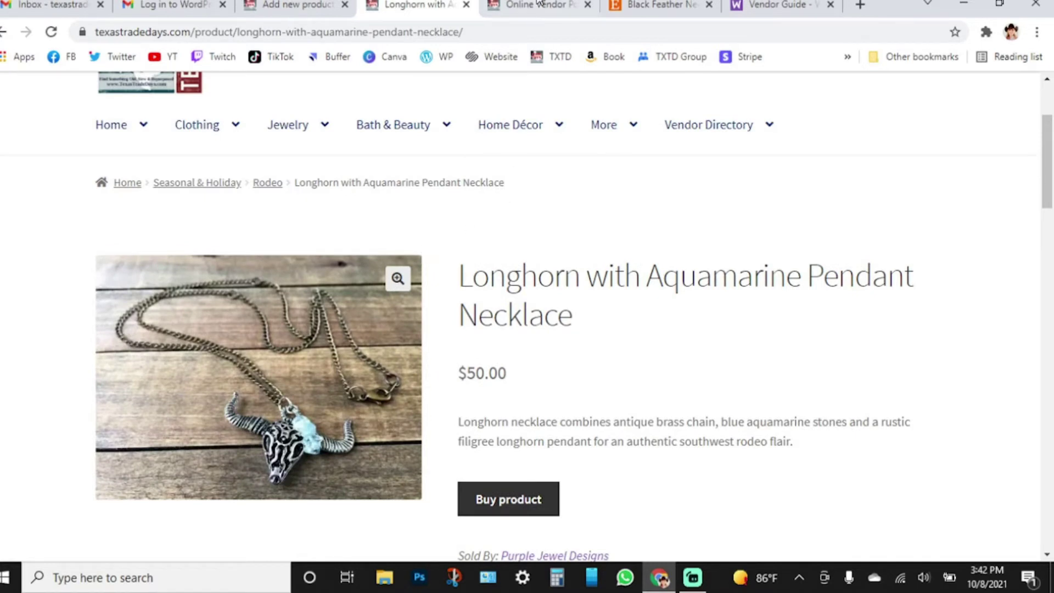
pyautogui.click(280, 5)
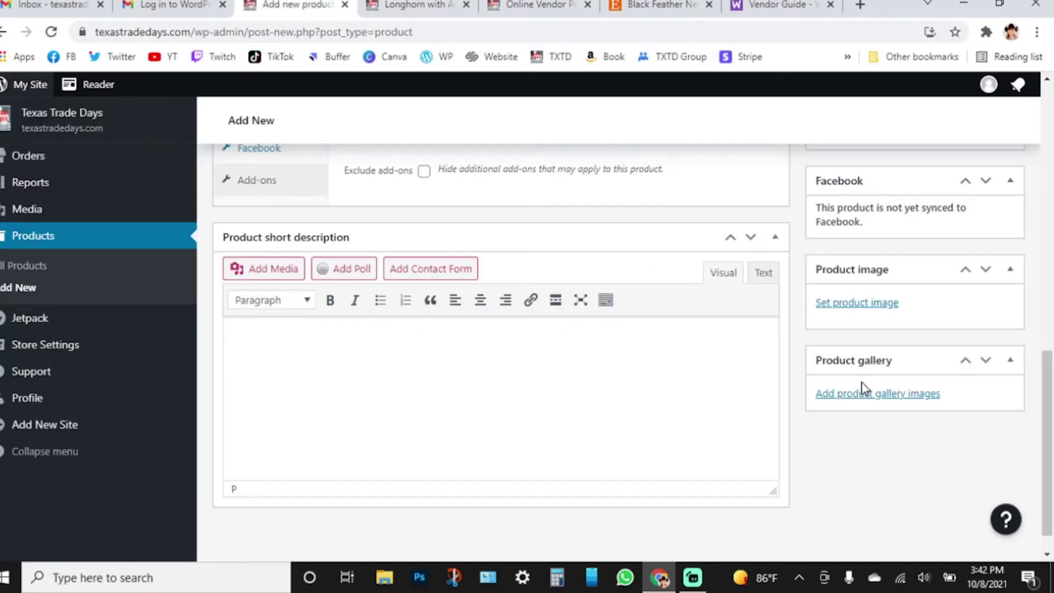
# - Look at the gallery thumbnails on the longhorn necklace page and compare them with the new product form's gallery section
pyautogui.click(414, 5)
pyautogui.scroll(-3, 384, 318)
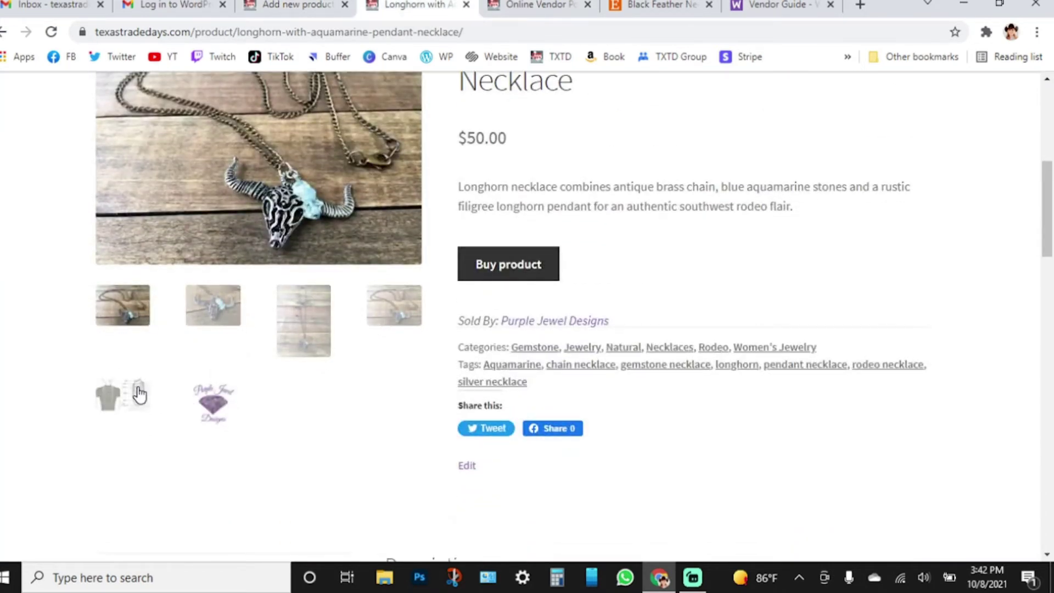
pyautogui.click(320, 5)
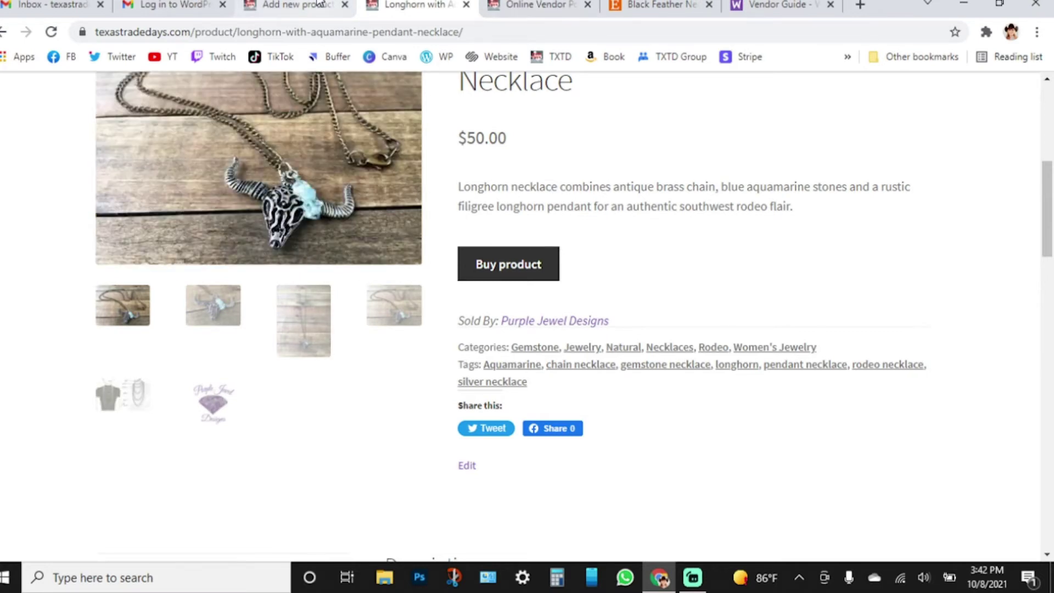
pyautogui.scroll(-1, 884, 459)
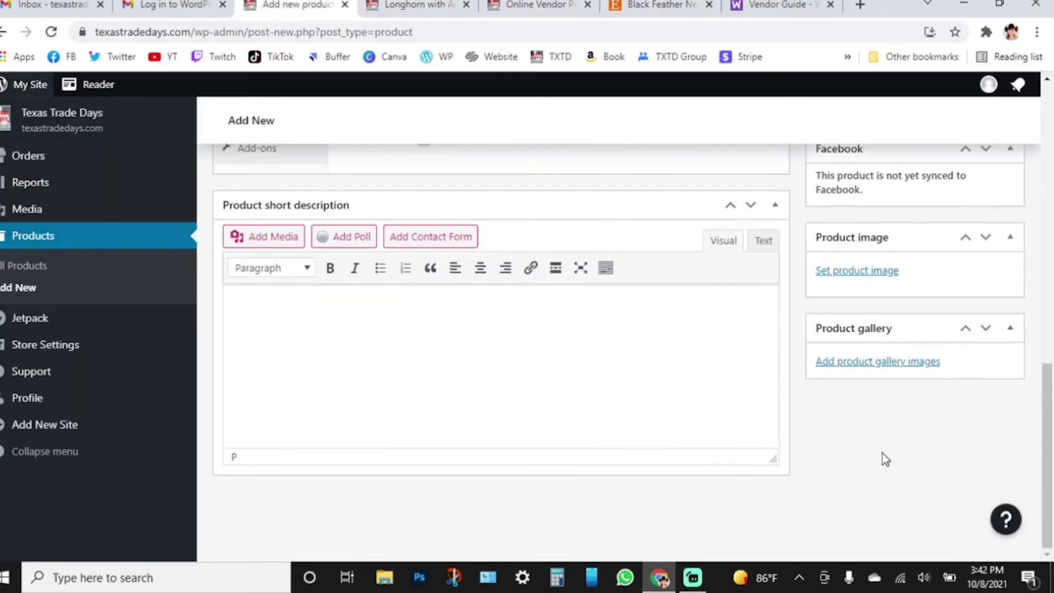
# - Leave the new product form and open the existing Longhorn with Aquamarine Pendant Necklace from the product list for editing
pyautogui.scroll(5, 881, 452)
pyautogui.scroll(5, 882, 442)
pyautogui.scroll(3, 881, 439)
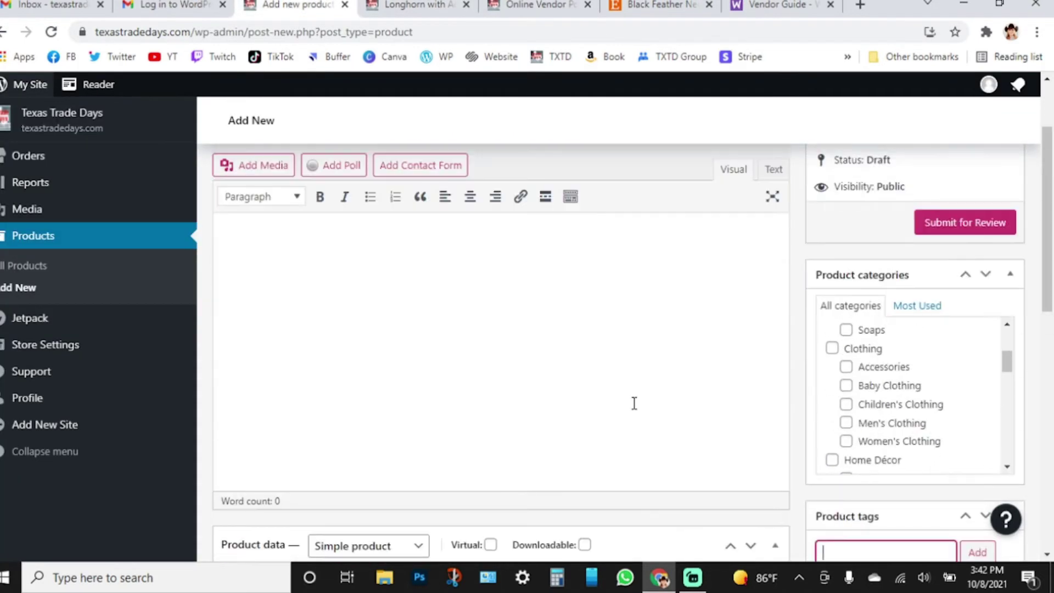
pyautogui.click(54, 244)
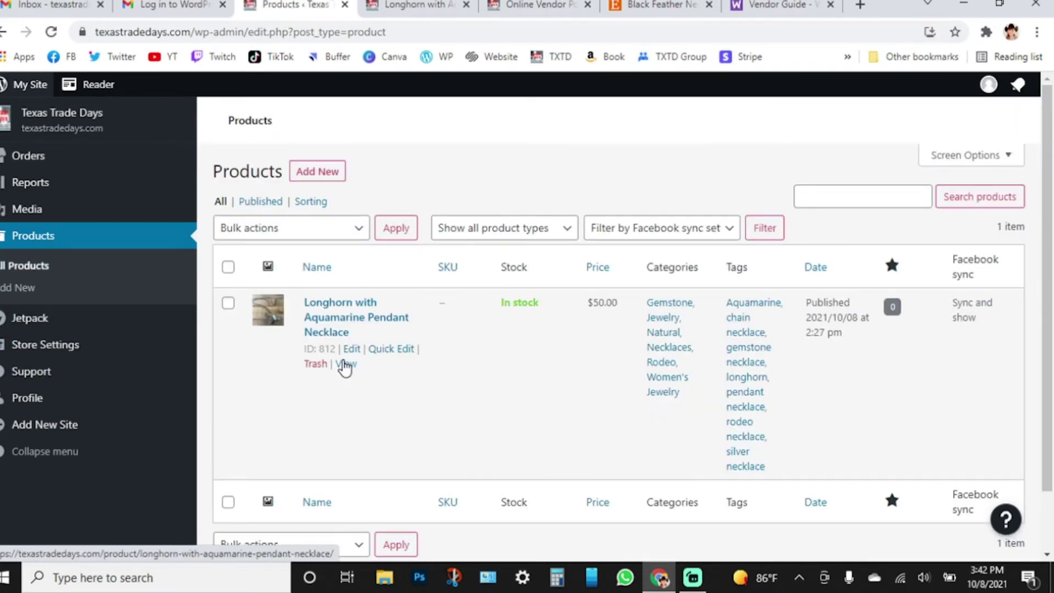
pyautogui.click(351, 349)
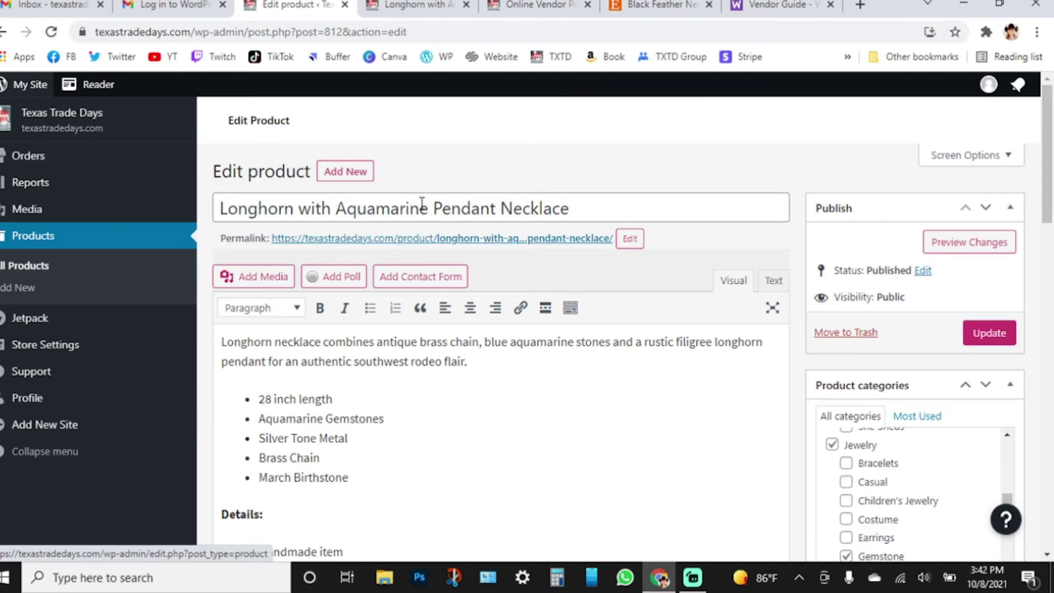
# - Check the necklace's live listing page and return to the title area of its edit page
pyautogui.click(448, 8)
pyautogui.scroll(5, 504, 396)
pyautogui.moveTo(576, 391); pyautogui.dragTo(463, 351)
pyautogui.click(296, 4)
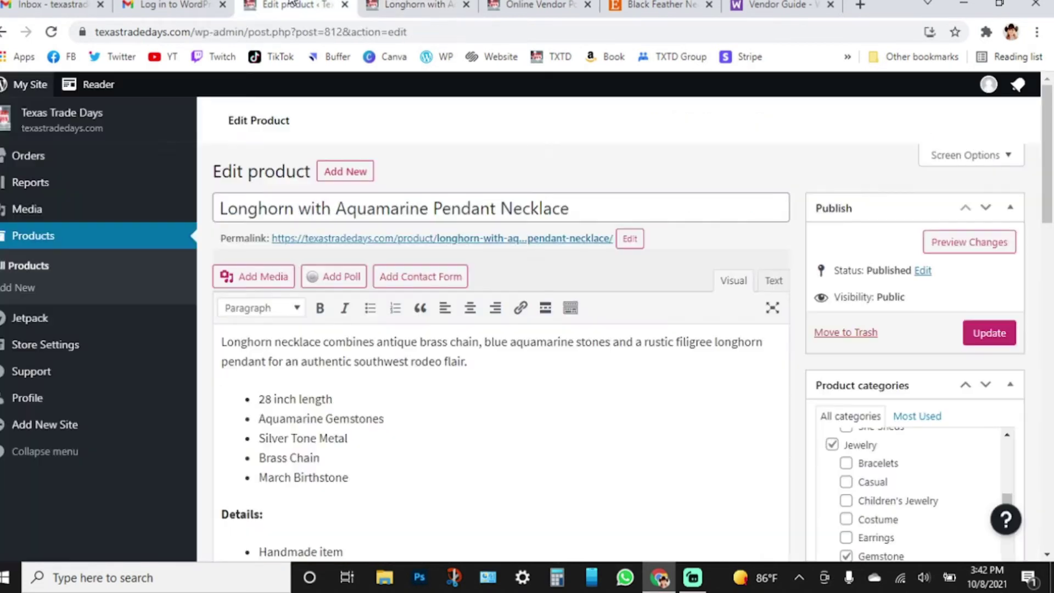
pyautogui.scroll(-1, 657, 243)
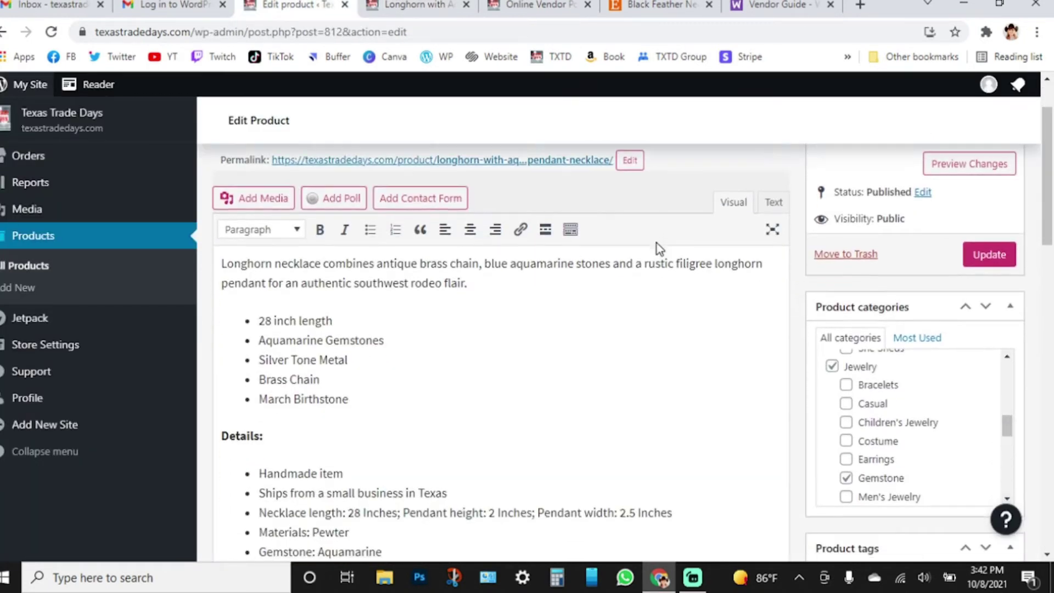
pyautogui.scroll(1, 624, 227)
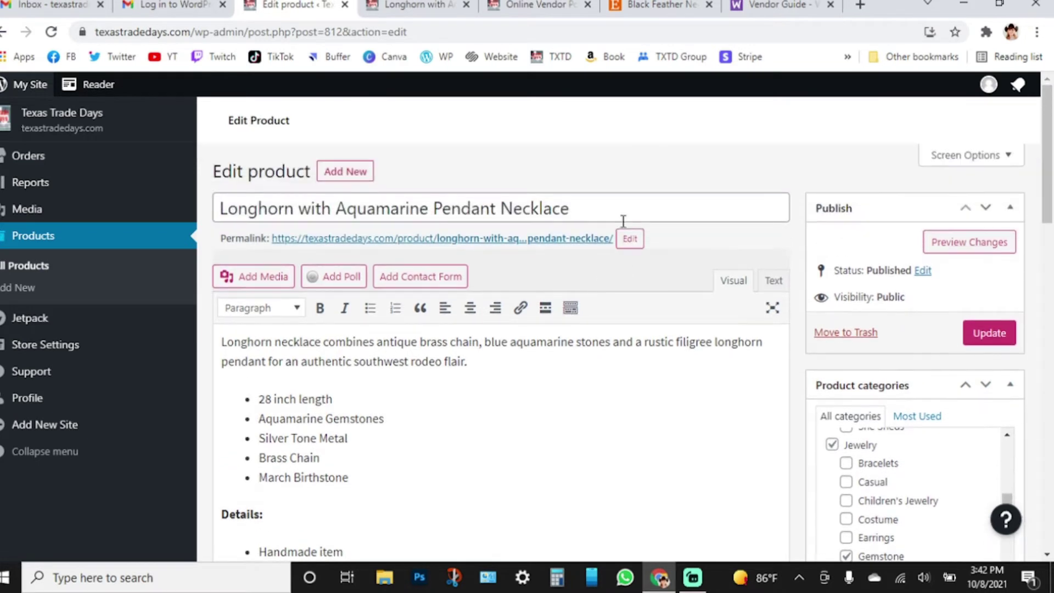
# - Examine the necklace's product title and its editable permalink, leaving the permalink editor without changes
pyautogui.moveTo(218, 208); pyautogui.dragTo(626, 212)
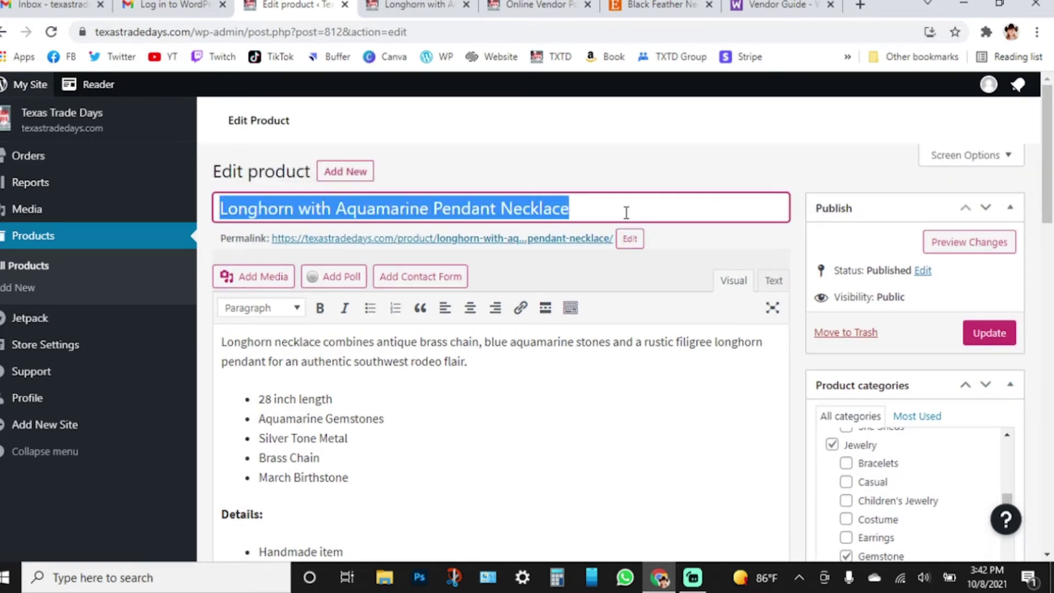
pyautogui.click(630, 240)
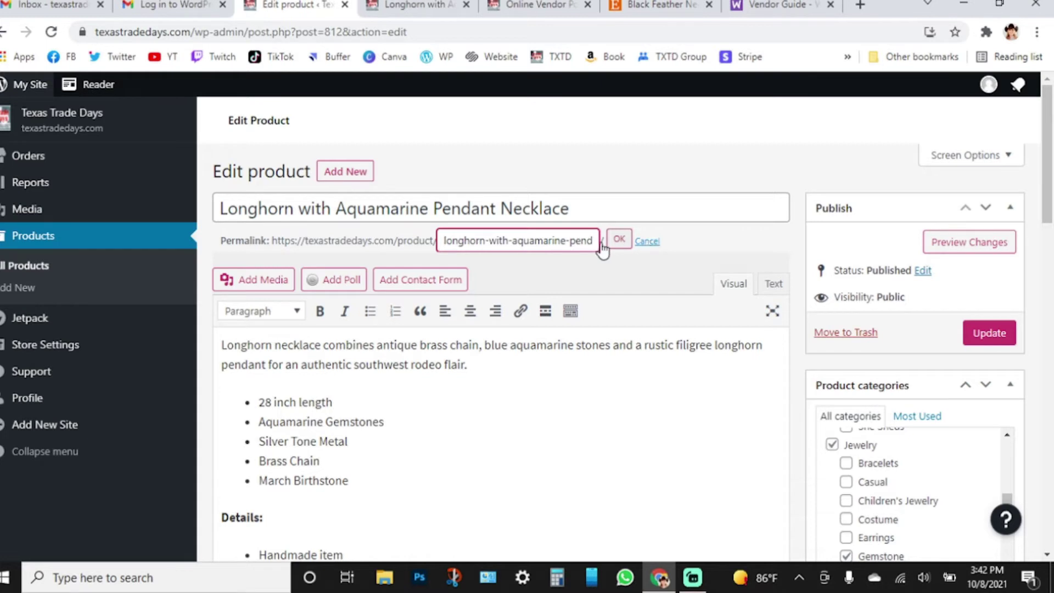
pyautogui.click(647, 242)
# - Review the necklace's full description, including its feature list, details and stone information, in the product editor
pyautogui.scroll(-1, 596, 295)
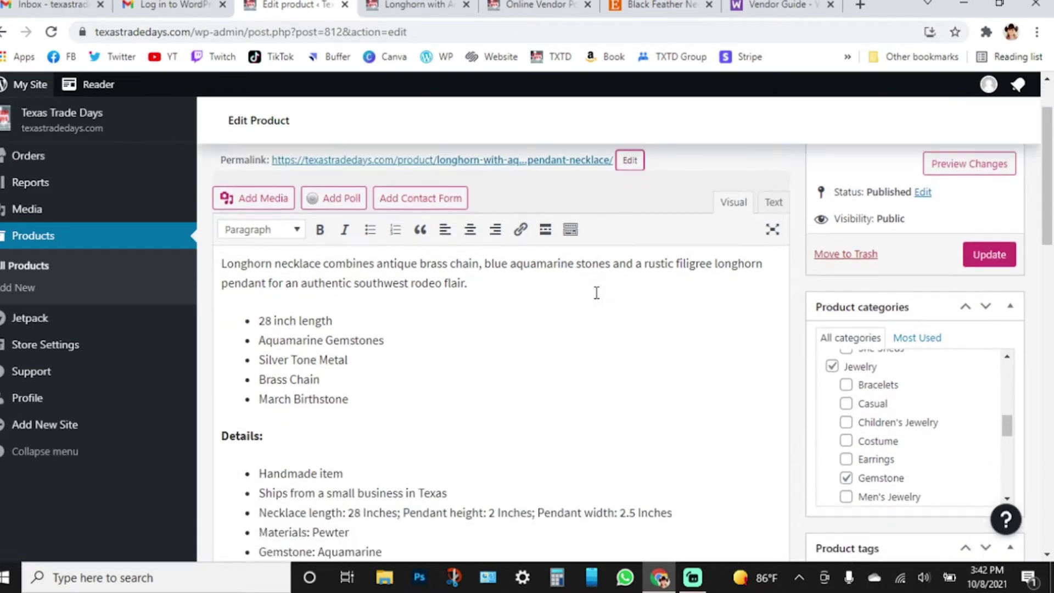
pyautogui.click(518, 317)
pyautogui.scroll(-5, 505, 336)
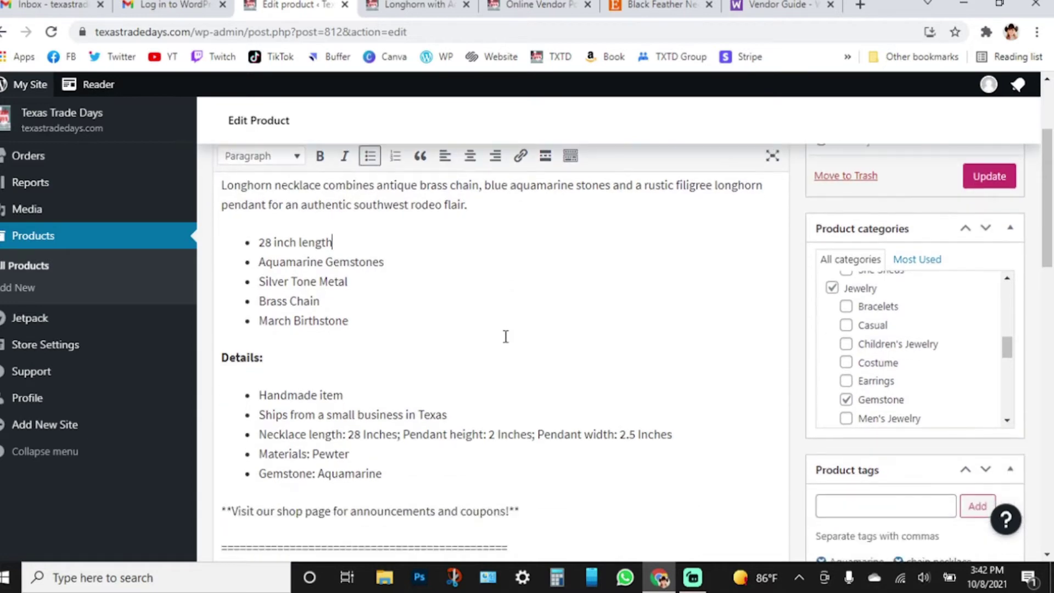
pyautogui.scroll(-1, 505, 336)
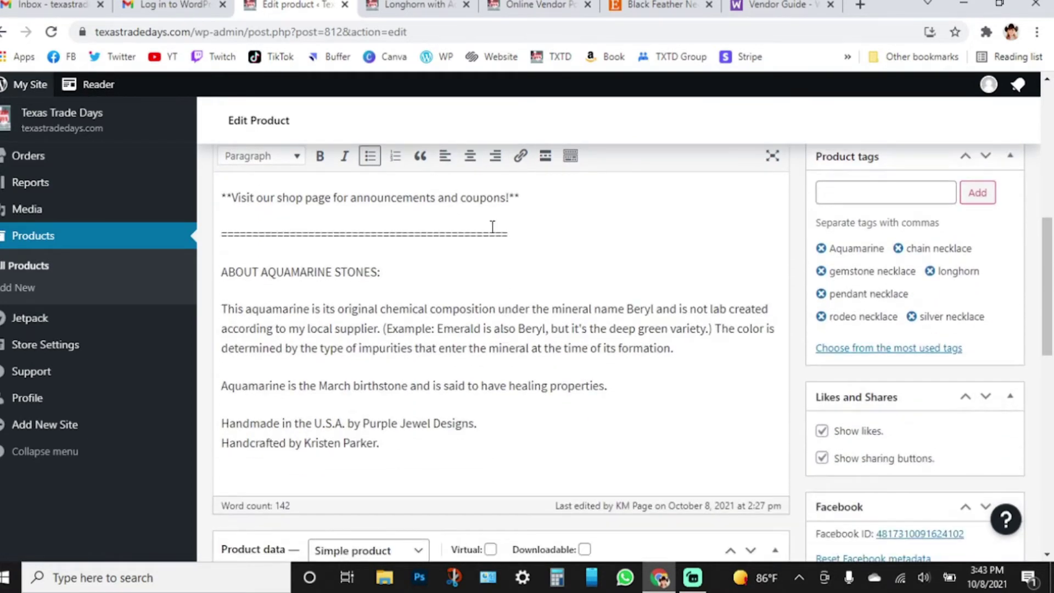
# - Read the description section on the necklace's live listing and return to the product edit page
pyautogui.click(420, 4)
pyautogui.scroll(-10, 593, 434)
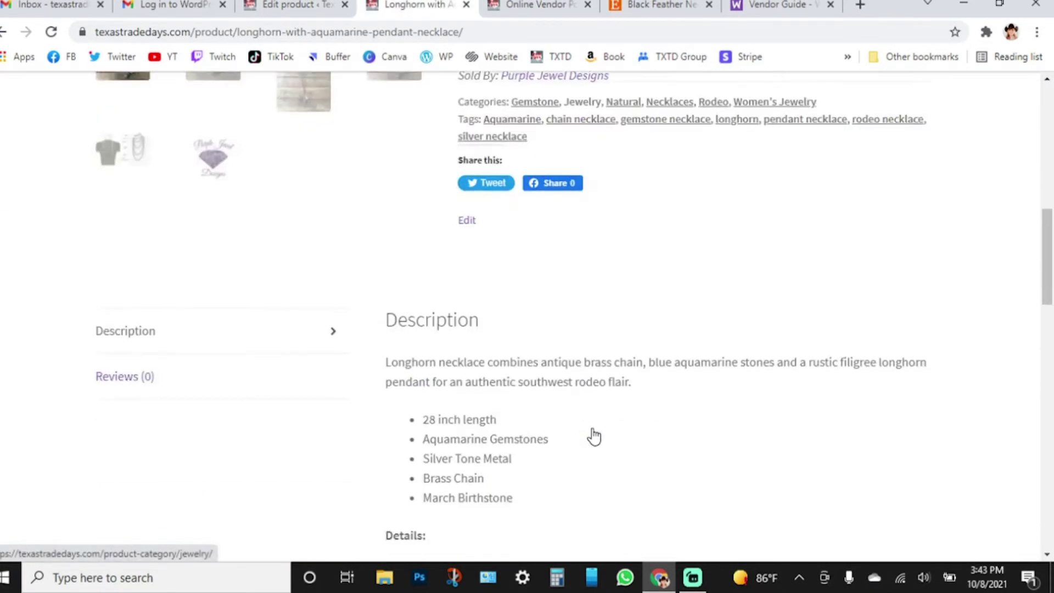
pyautogui.scroll(-5, 592, 429)
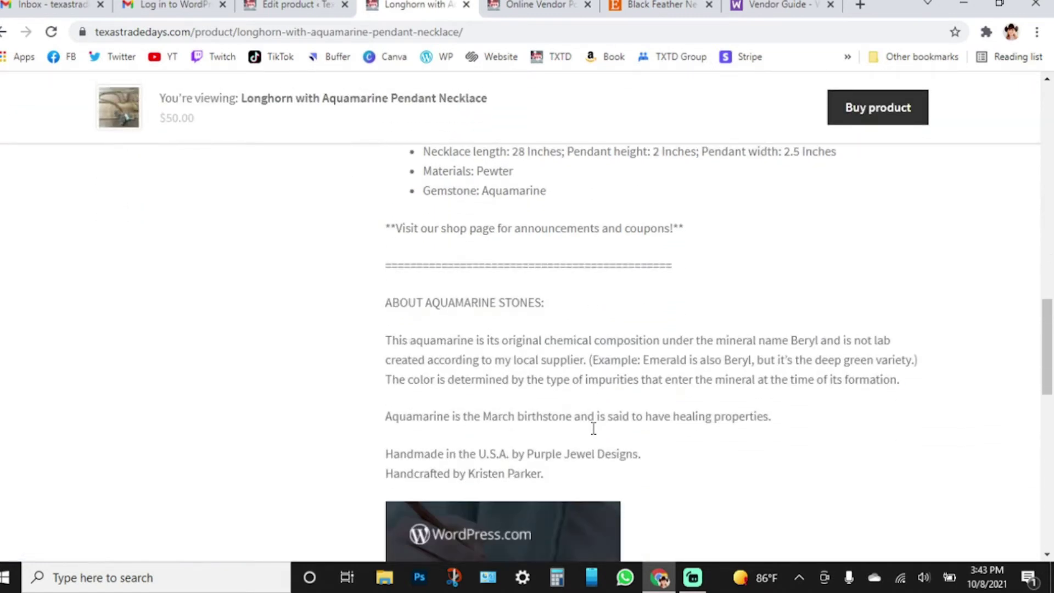
pyautogui.scroll(6, 592, 428)
pyautogui.scroll(3, 593, 428)
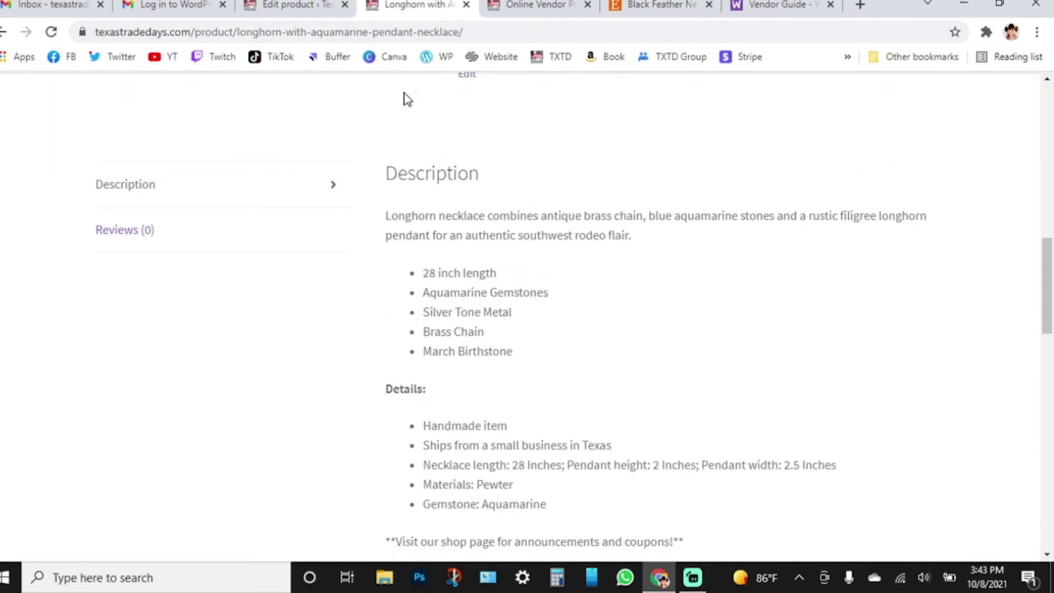
pyautogui.hotkey('ctrl', 'shift', 'Tab')
# - Review the necklace's product type, pricing, inventory and shipping settings in its product data
pyautogui.scroll(-8, 545, 362)
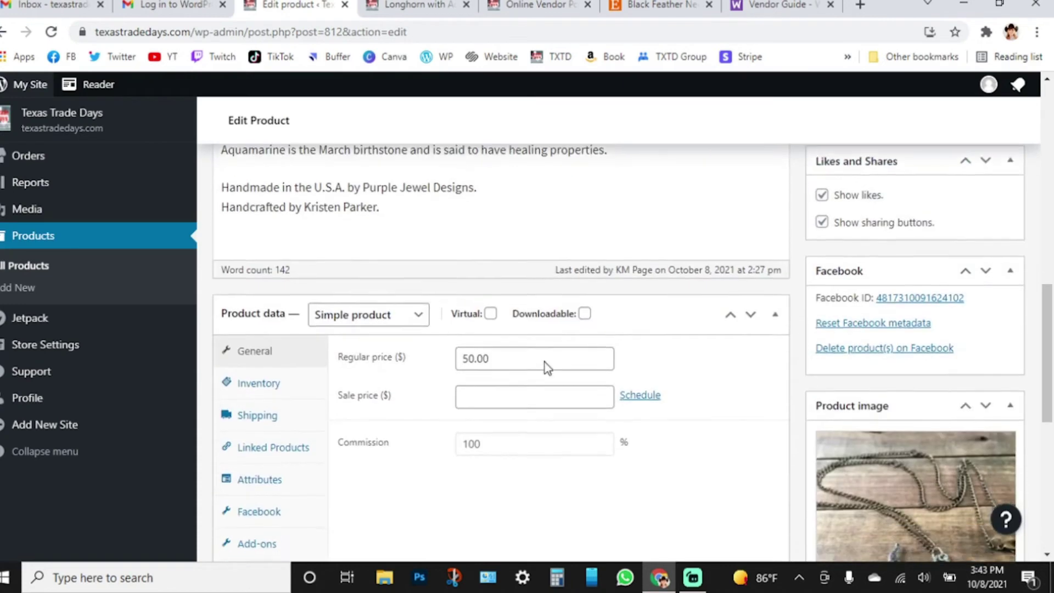
pyautogui.scroll(2, 545, 361)
pyautogui.click(380, 238)
pyautogui.click(380, 237)
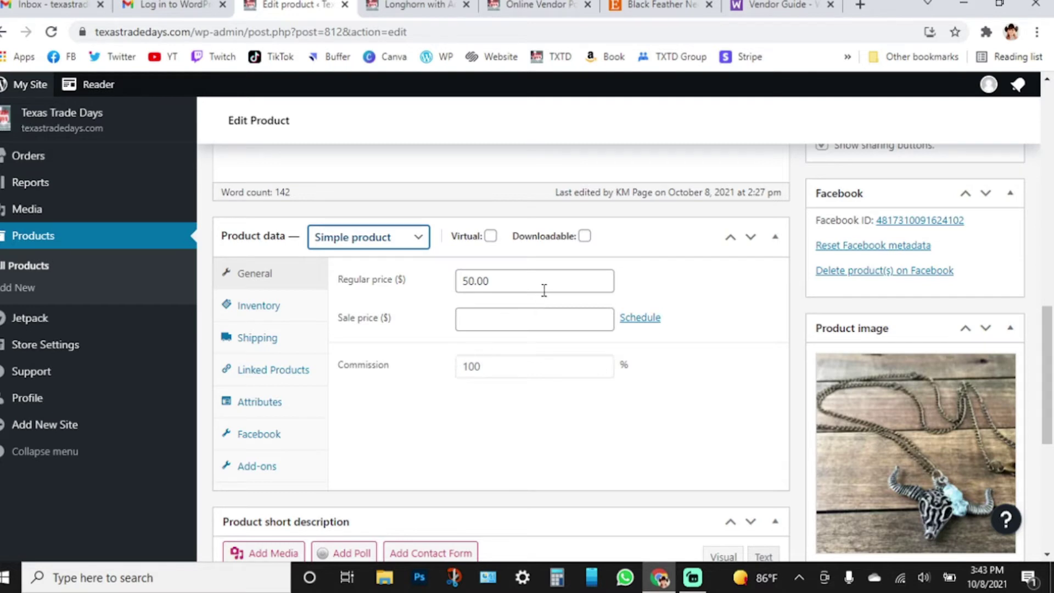
pyautogui.click(297, 315)
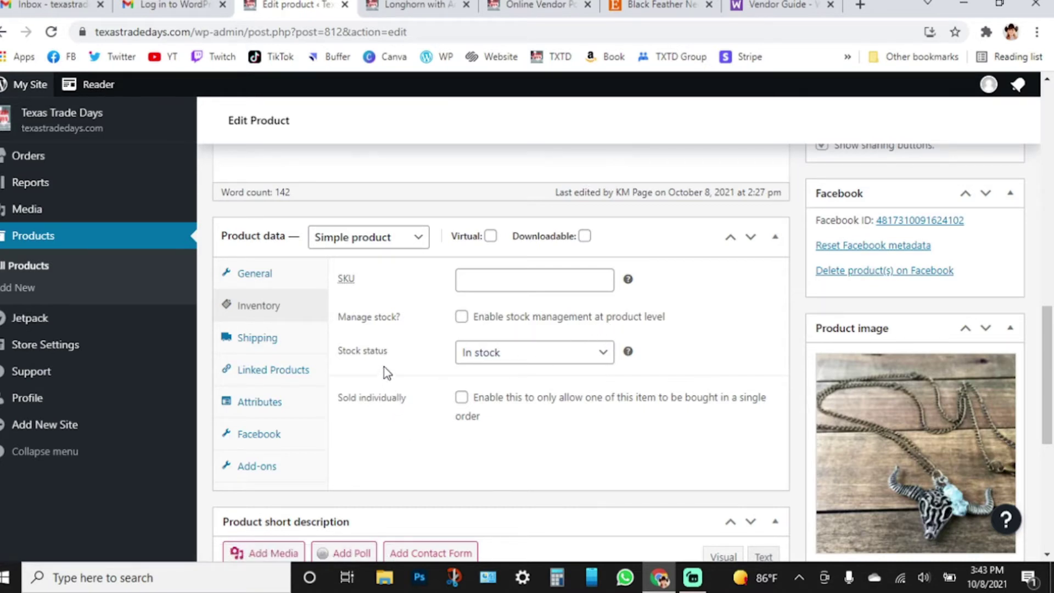
pyautogui.scroll(-1, 406, 415)
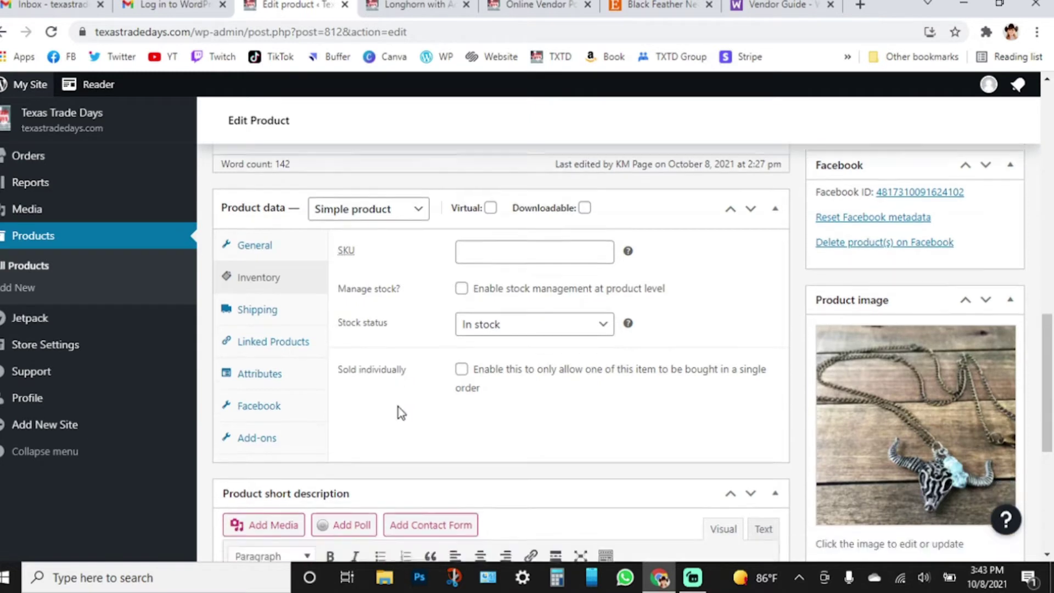
pyautogui.click(286, 258)
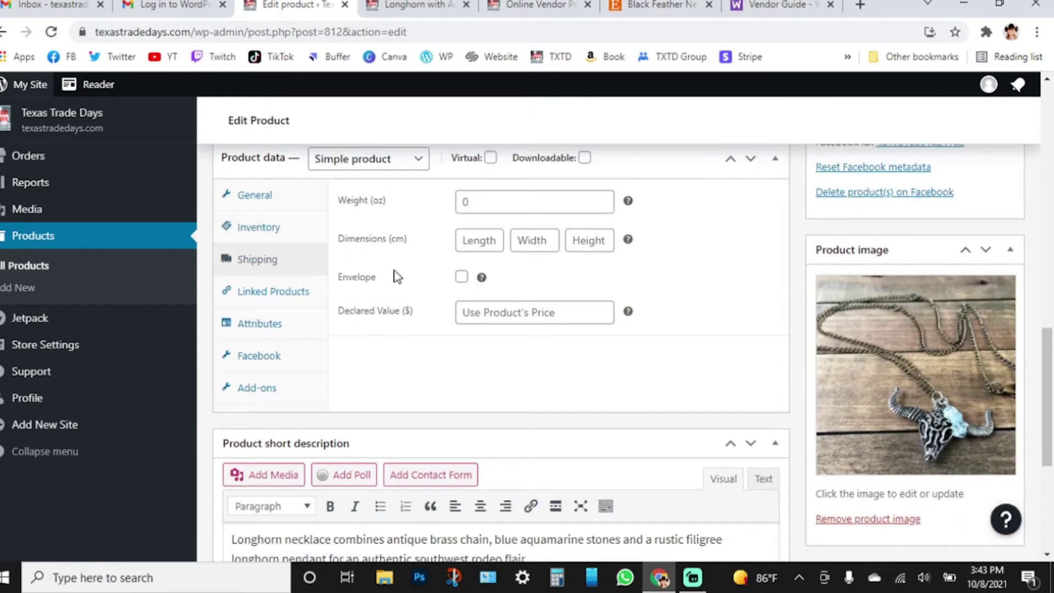
# - Review the necklace's linked products, attributes, Facebook sync and add-ons settings in its product data
pyautogui.click(287, 296)
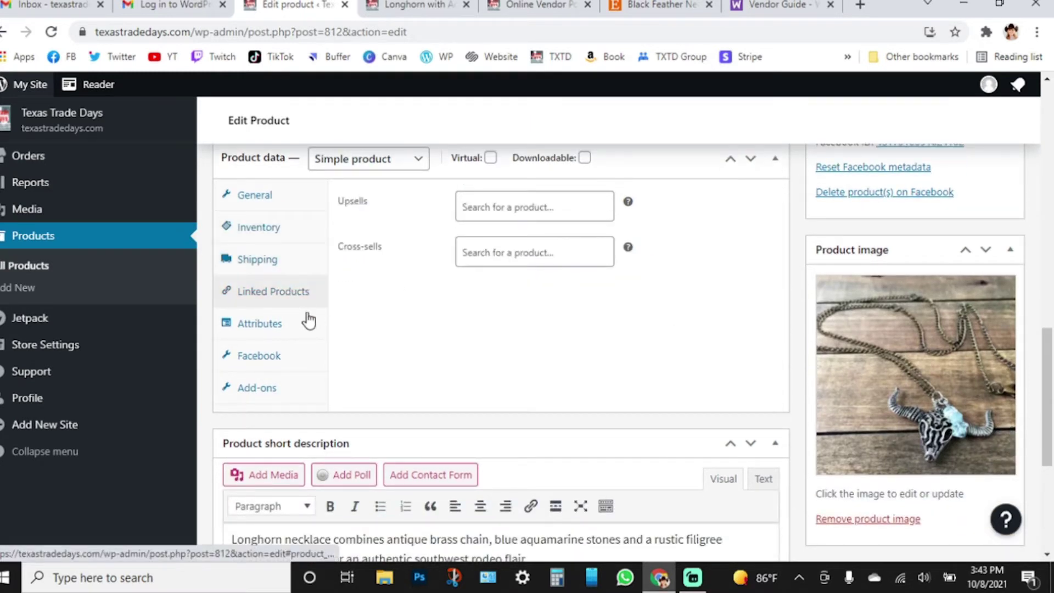
pyautogui.click(301, 329)
pyautogui.click(304, 357)
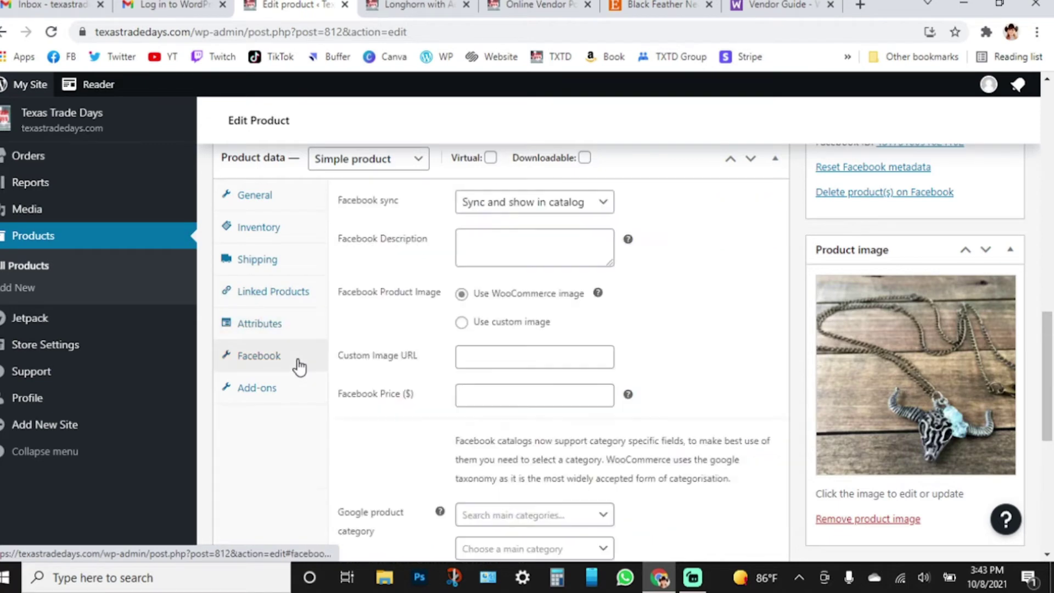
pyautogui.scroll(-3, 383, 407)
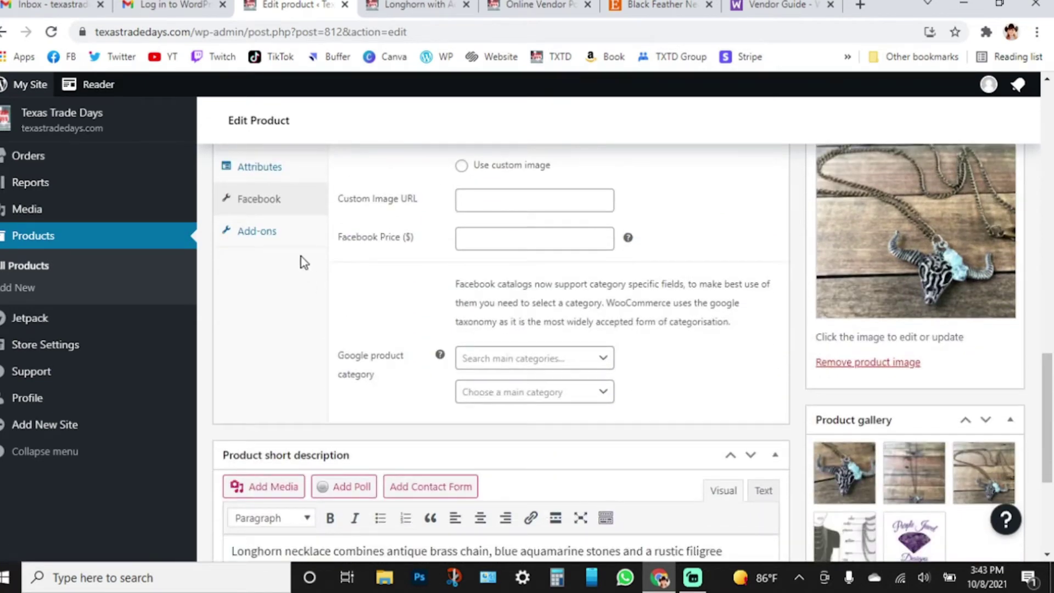
pyautogui.click(301, 236)
# - Review the necklace's short description and product gallery images, and go back to its publishing options
pyautogui.scroll(-1, 476, 458)
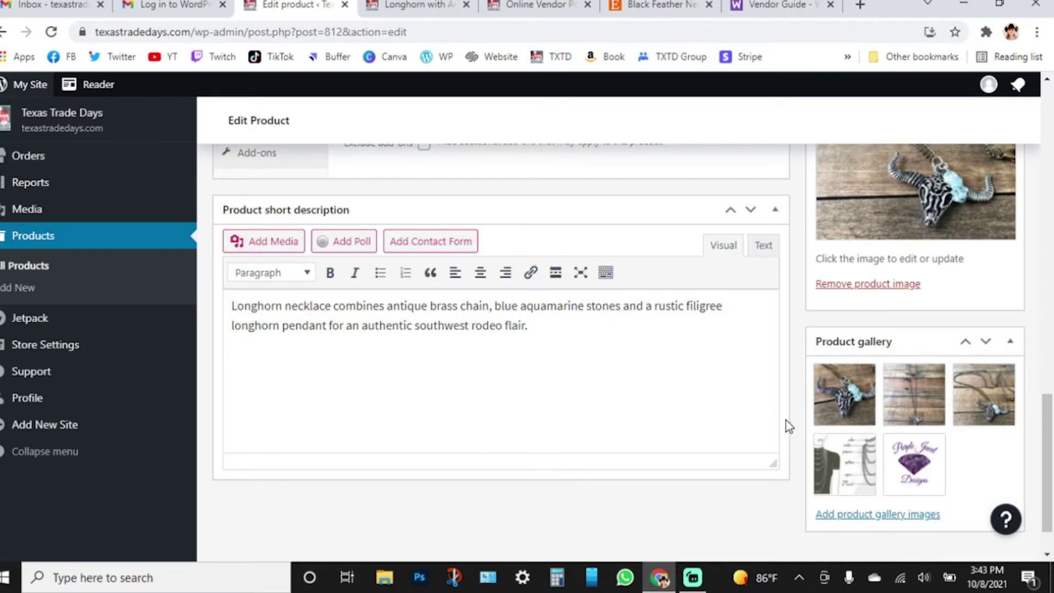
pyautogui.scroll(1, 785, 420)
pyautogui.scroll(4, 793, 424)
pyautogui.scroll(10, 793, 424)
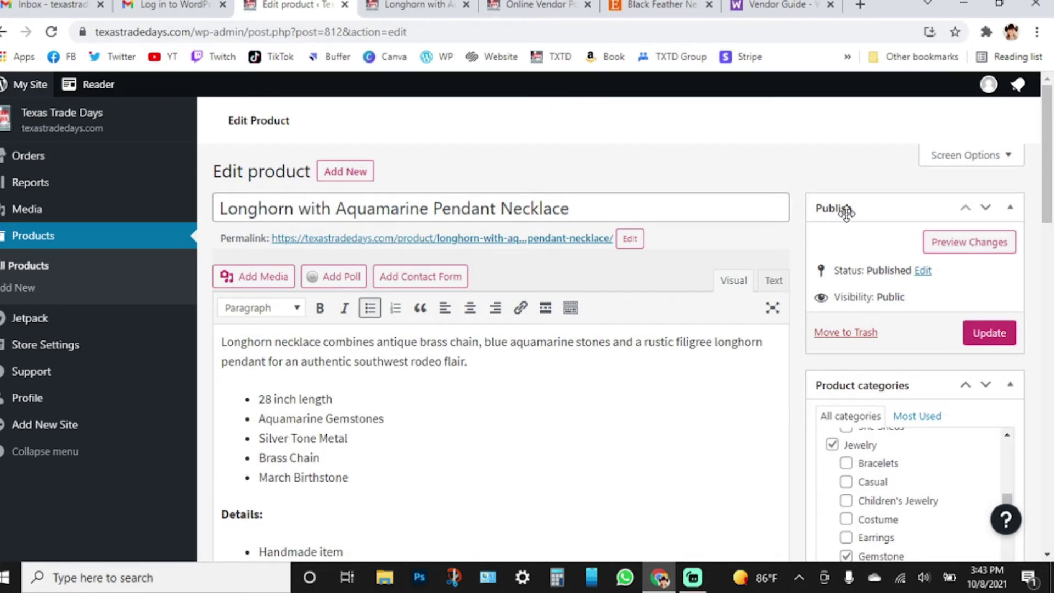
# - Preview the necklace product's changes, look over the previewed listing, and close the preview
pyautogui.click(971, 250)
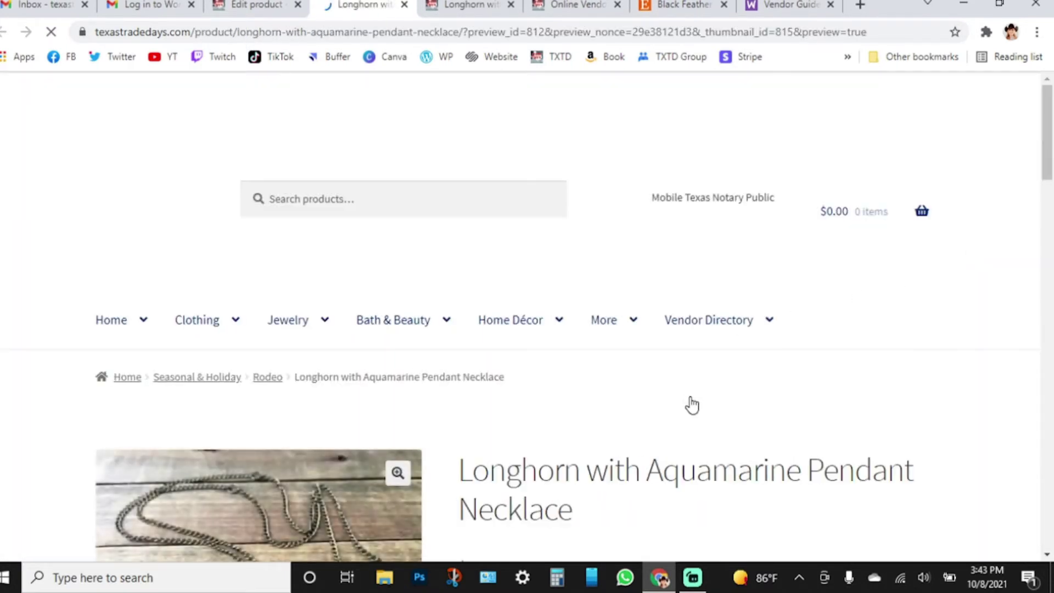
pyautogui.scroll(-3, 690, 401)
pyautogui.scroll(-5, 689, 410)
pyautogui.scroll(8, 689, 410)
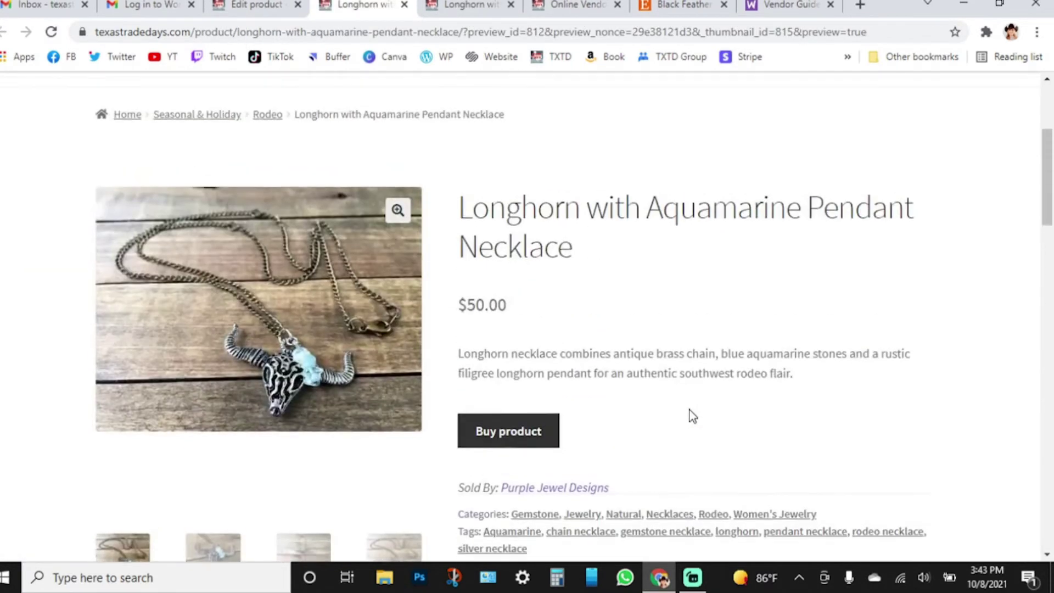
pyautogui.click(404, 4)
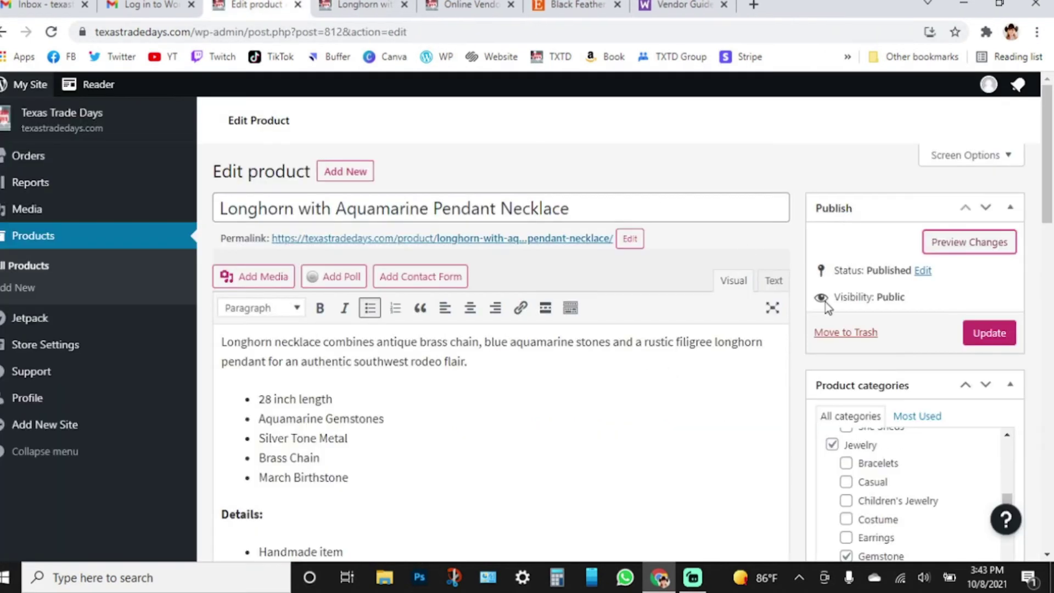
# - Review the necklace's publish status options, including Pending Review and Draft, and cancel the status edit
pyautogui.scroll(-3, 931, 423)
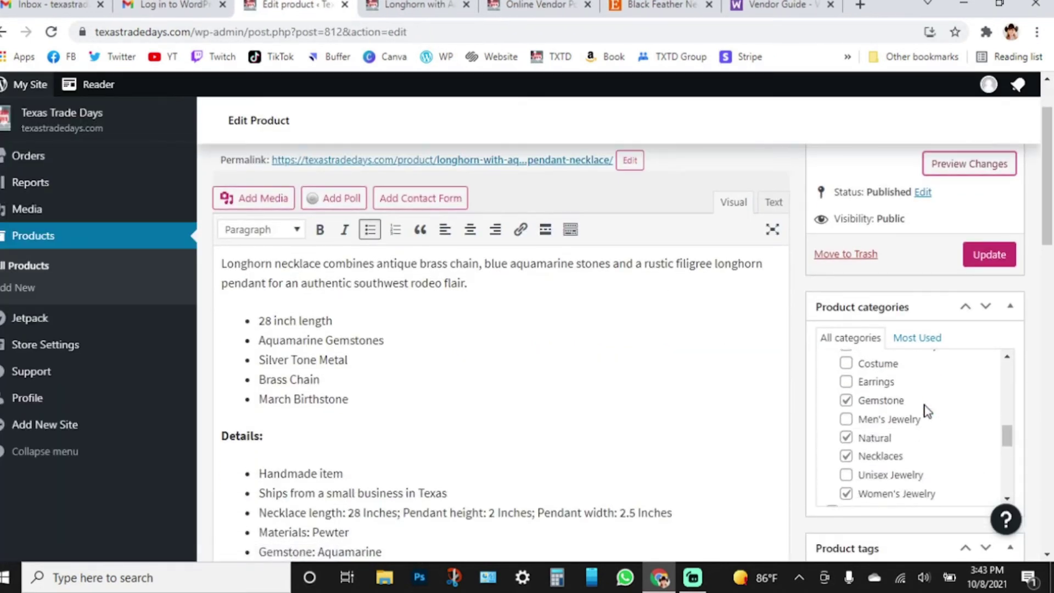
pyautogui.scroll(3, 925, 430)
pyautogui.scroll(1, 915, 266)
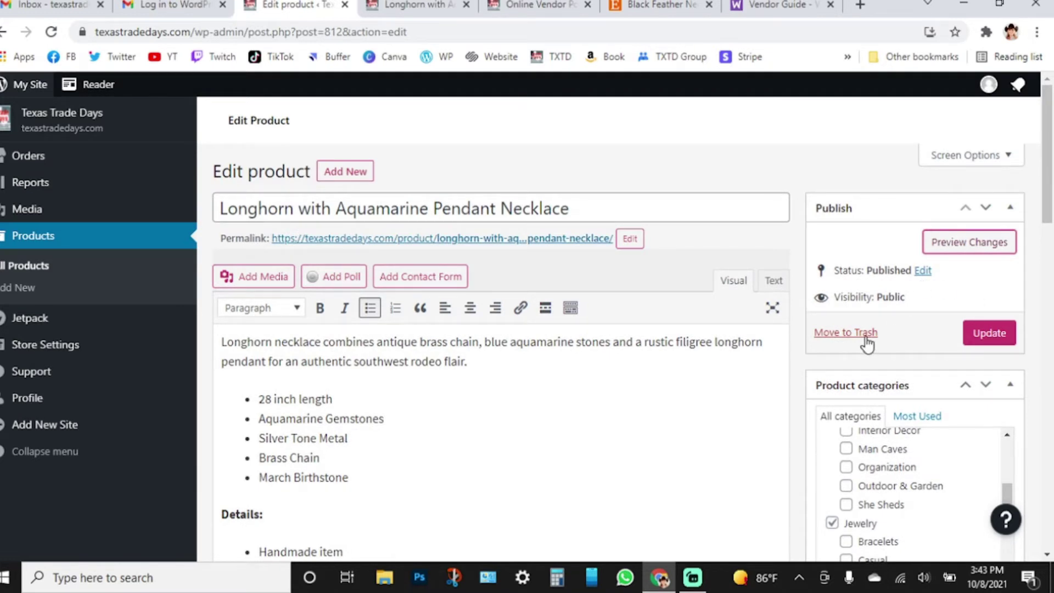
pyautogui.click(924, 272)
pyautogui.click(904, 295)
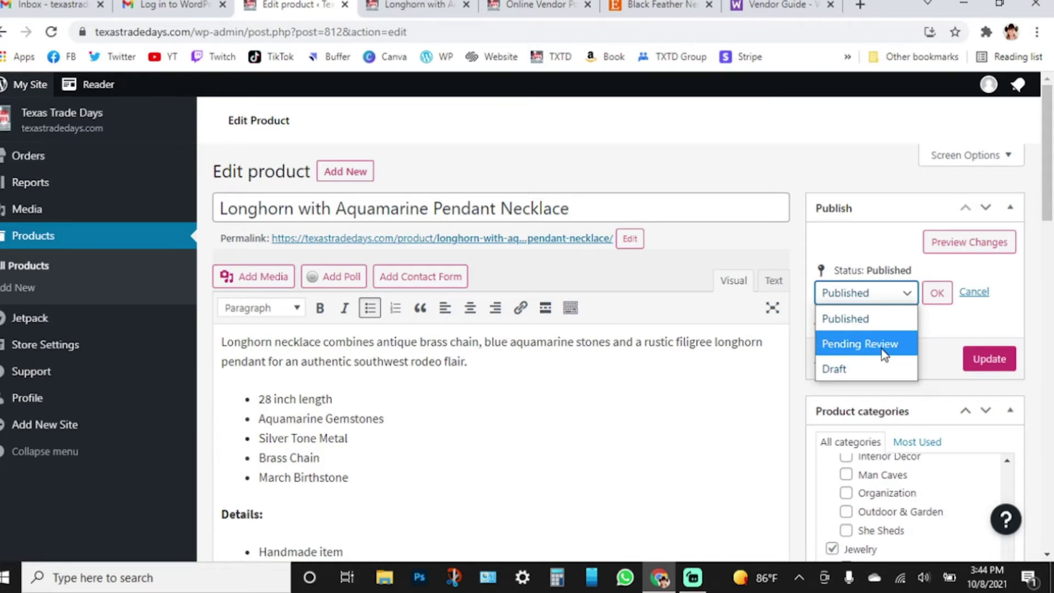
pyautogui.click(872, 244)
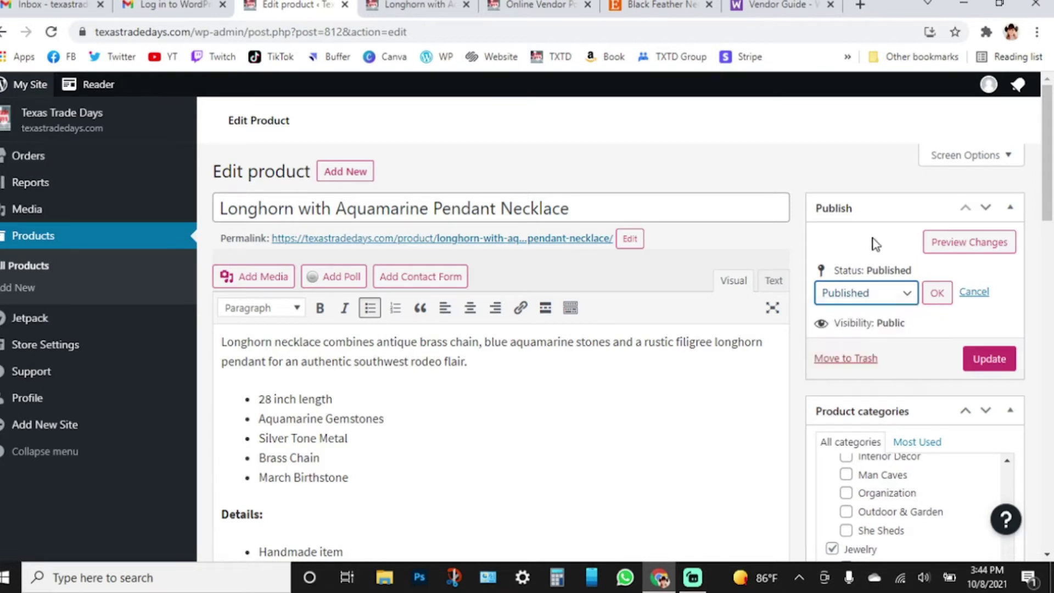
pyautogui.click(980, 294)
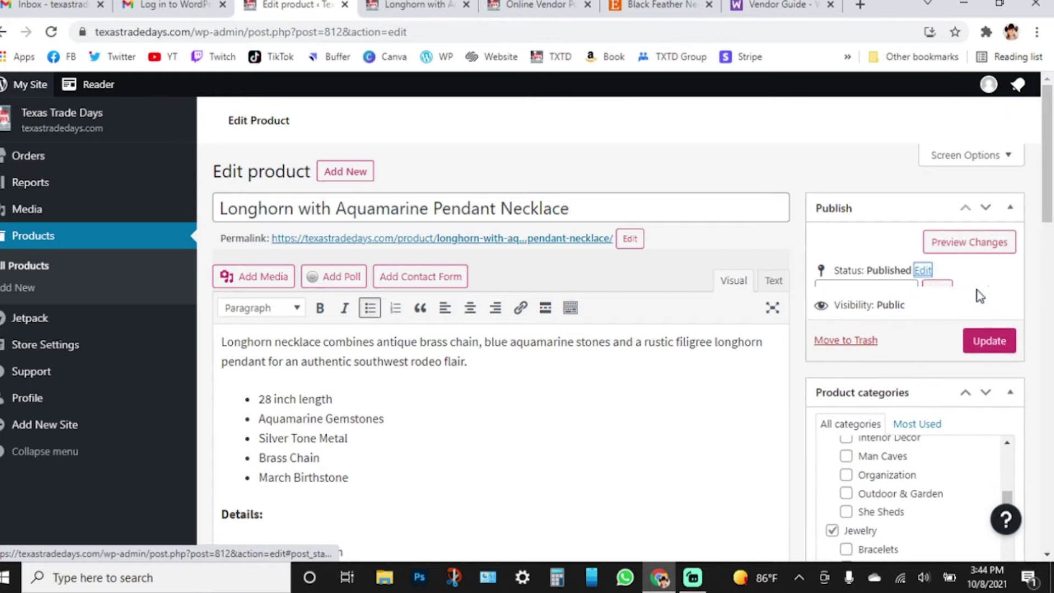
# - Review the necklace's product categories, product tags, likes and shares options, and Facebook listing settings
pyautogui.scroll(-3, 900, 345)
pyautogui.scroll(8, 927, 335)
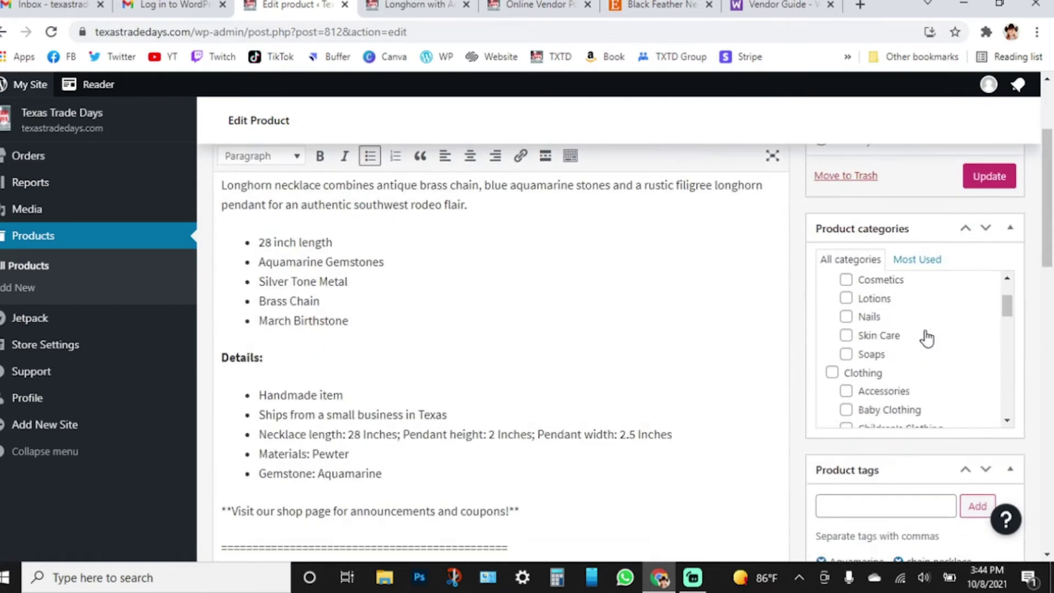
pyautogui.scroll(-8, 926, 336)
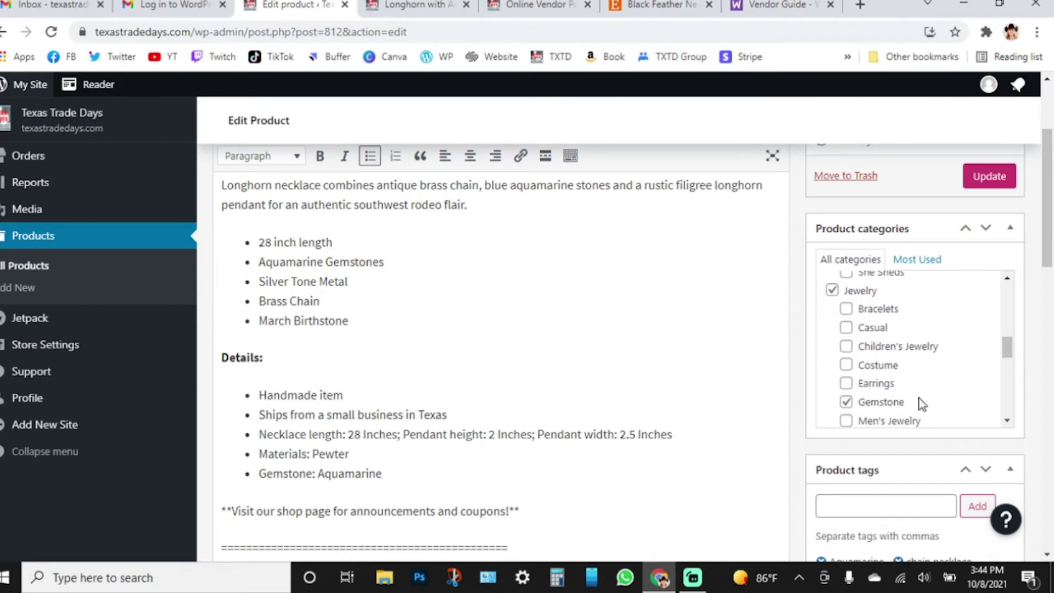
pyautogui.scroll(-2, 922, 404)
pyautogui.scroll(-2, 900, 394)
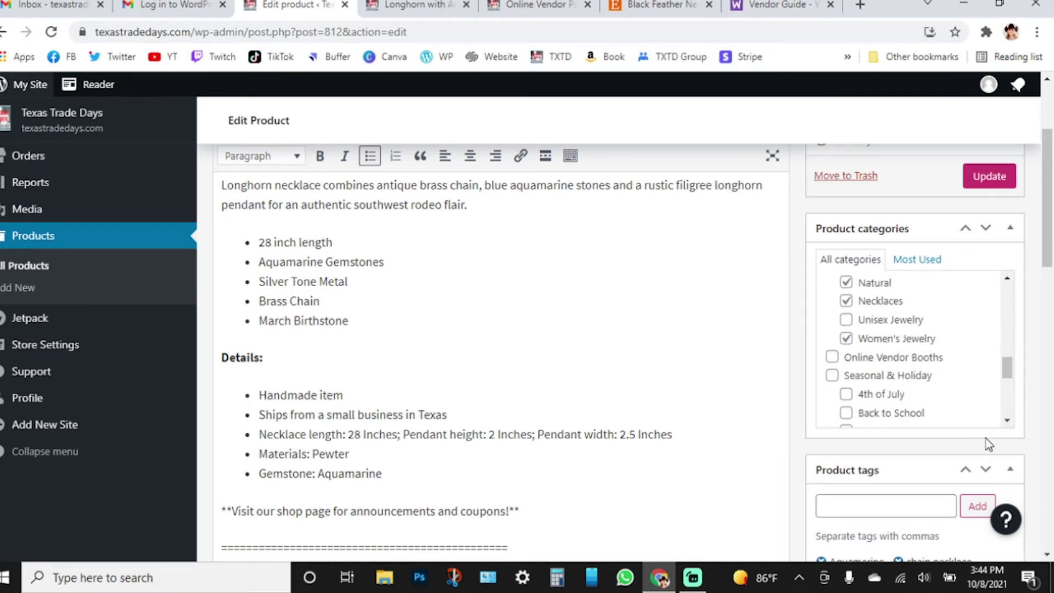
pyautogui.scroll(-4, 994, 439)
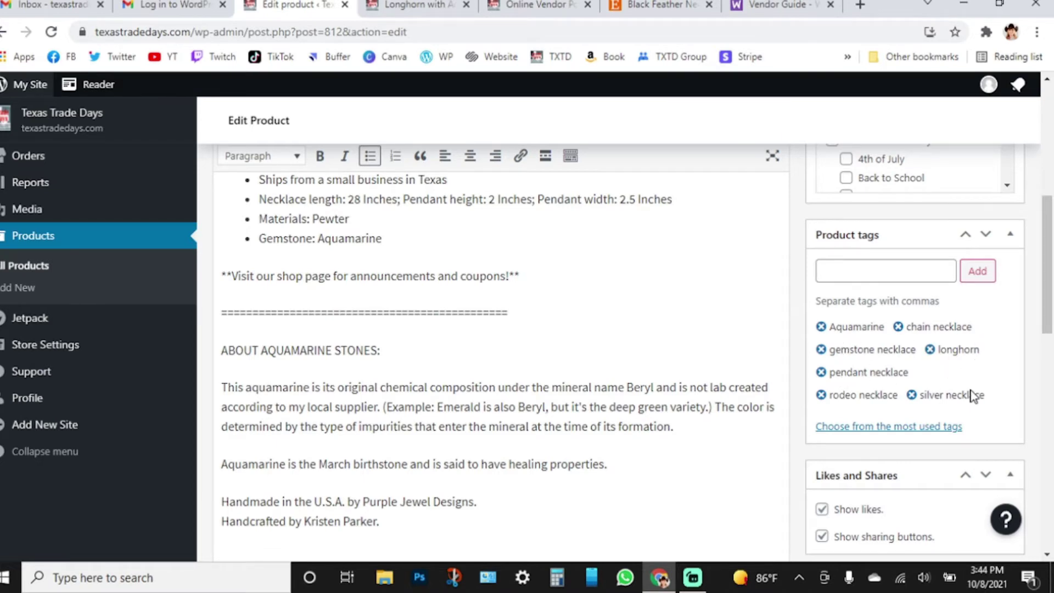
pyautogui.scroll(-1, 971, 395)
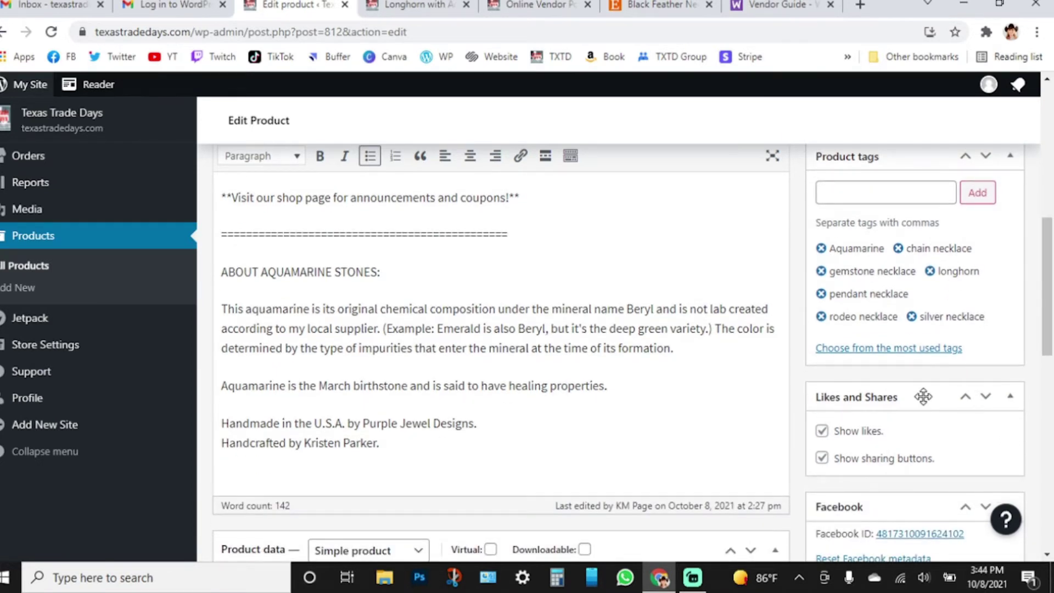
pyautogui.scroll(-3, 927, 395)
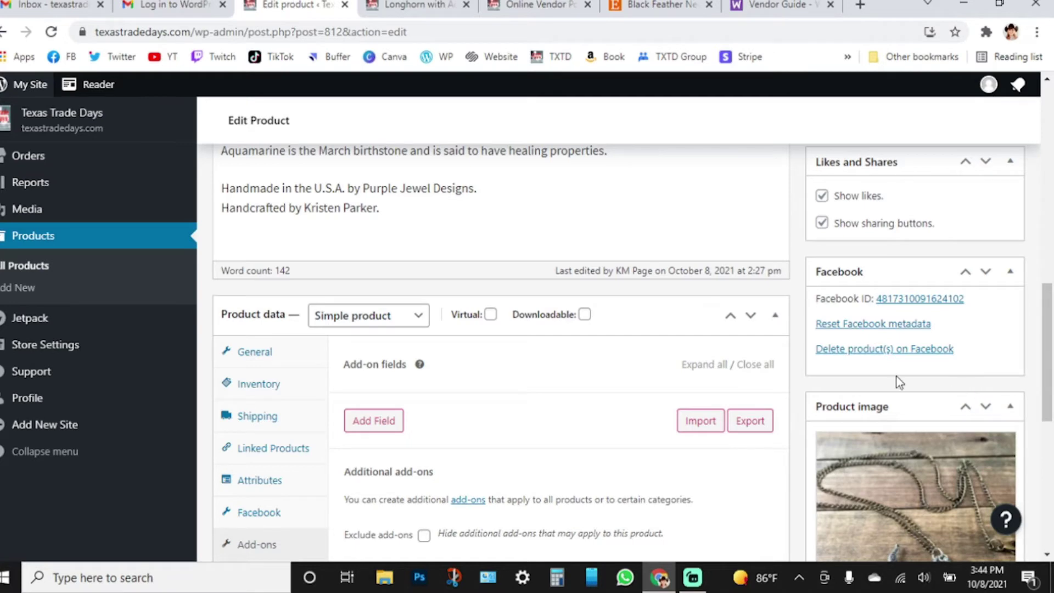
# - Compare the necklace's option for moving it to trash with the one for deleting the product on Facebook
pyautogui.scroll(10, 834, 357)
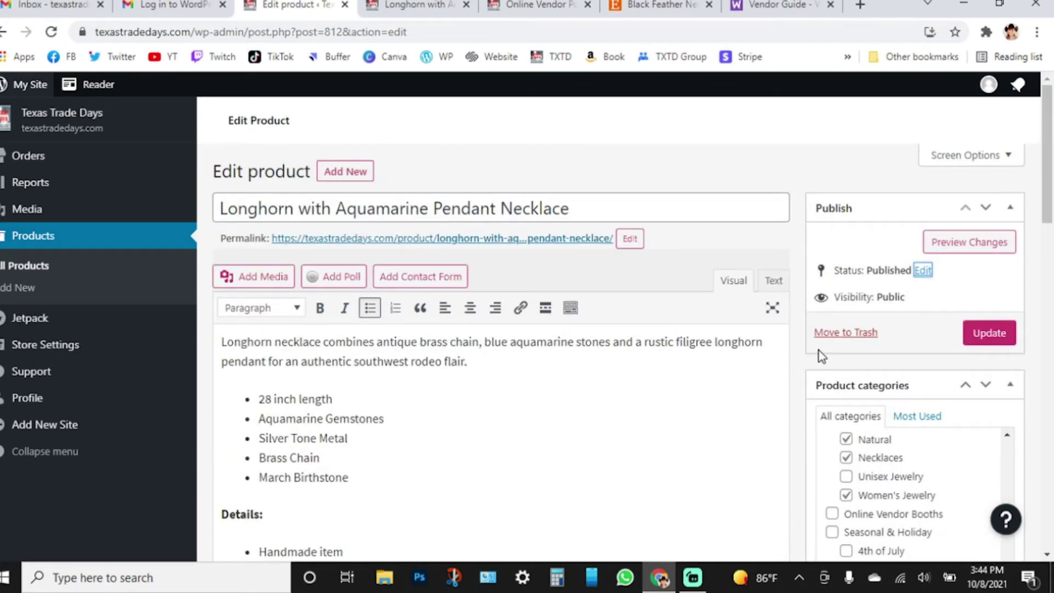
pyautogui.scroll(-10, 822, 356)
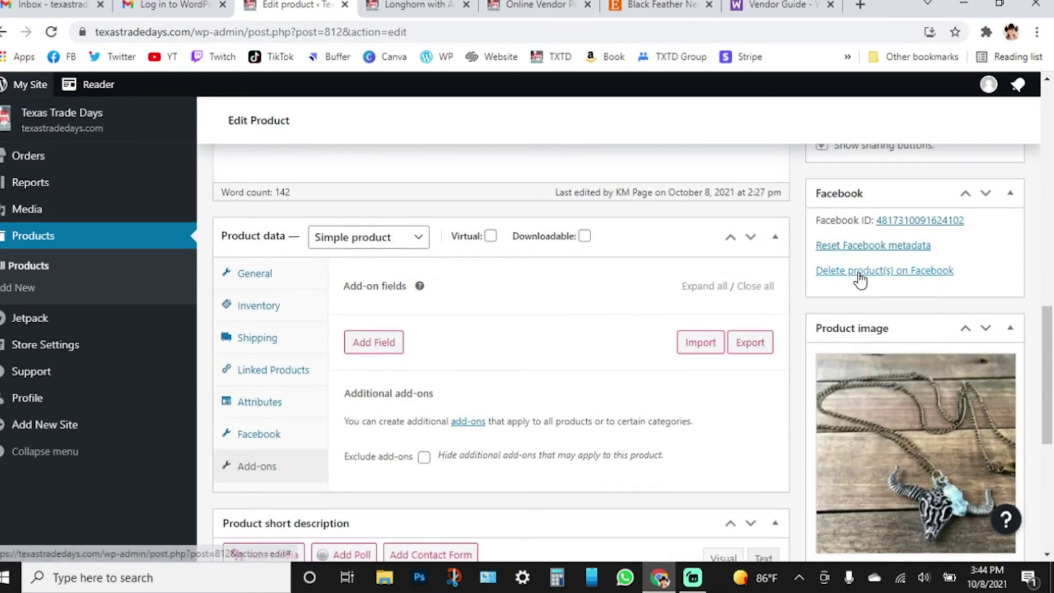
pyautogui.scroll(5, 816, 287)
pyautogui.scroll(3, 801, 284)
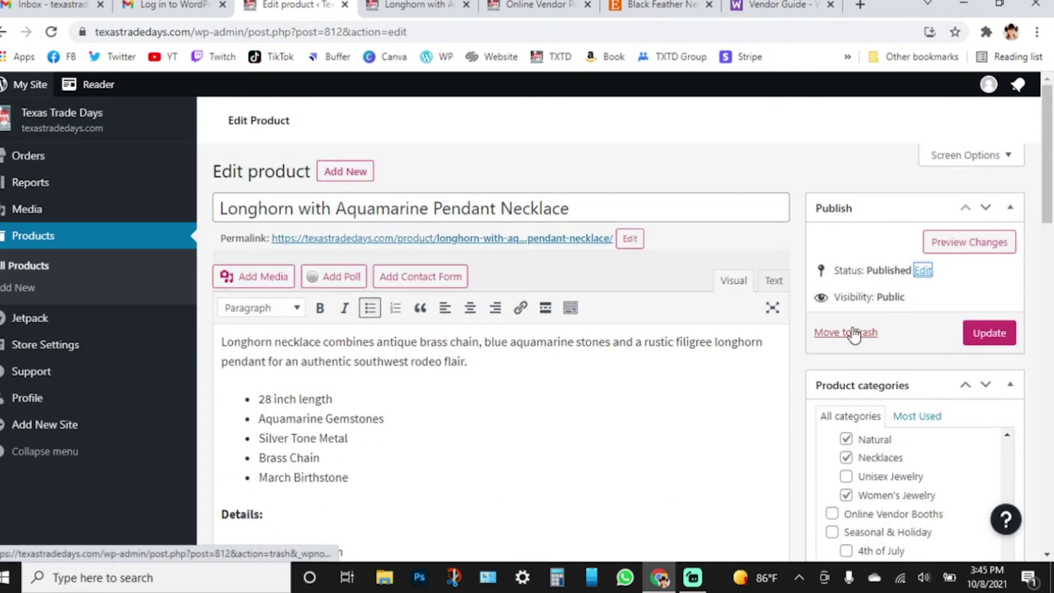
# - Look over the necklace's product image, gallery, short description and full description, and return to the product title
pyautogui.scroll(-8, 818, 354)
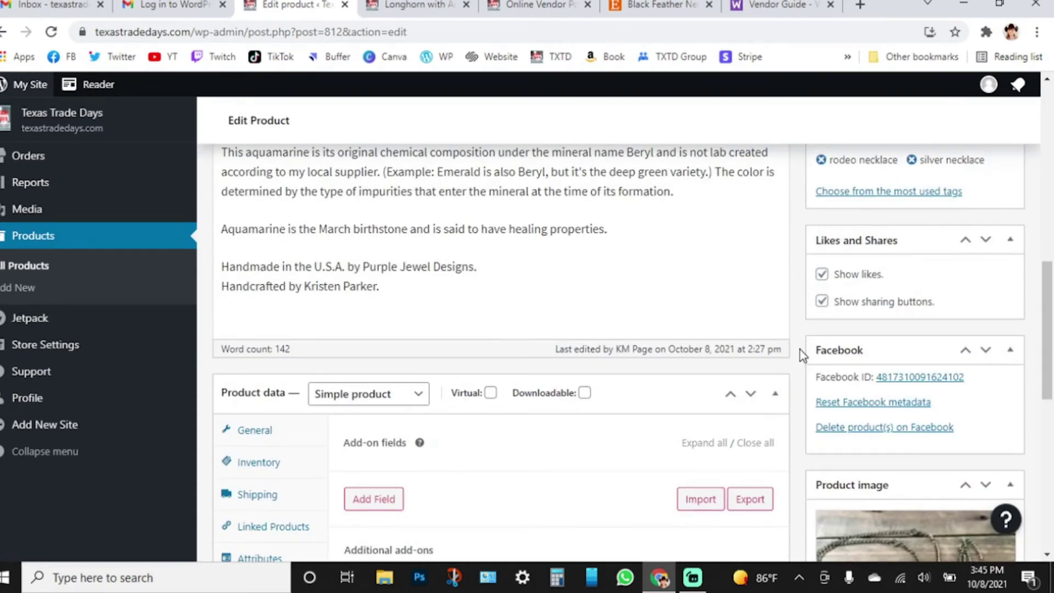
pyautogui.scroll(-5, 802, 351)
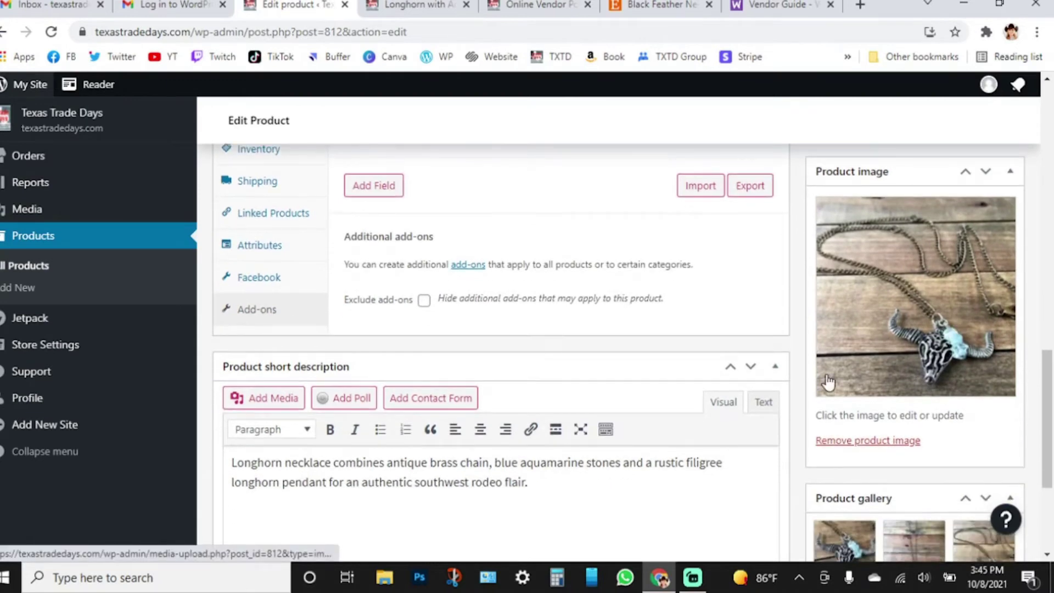
pyautogui.scroll(-2, 811, 380)
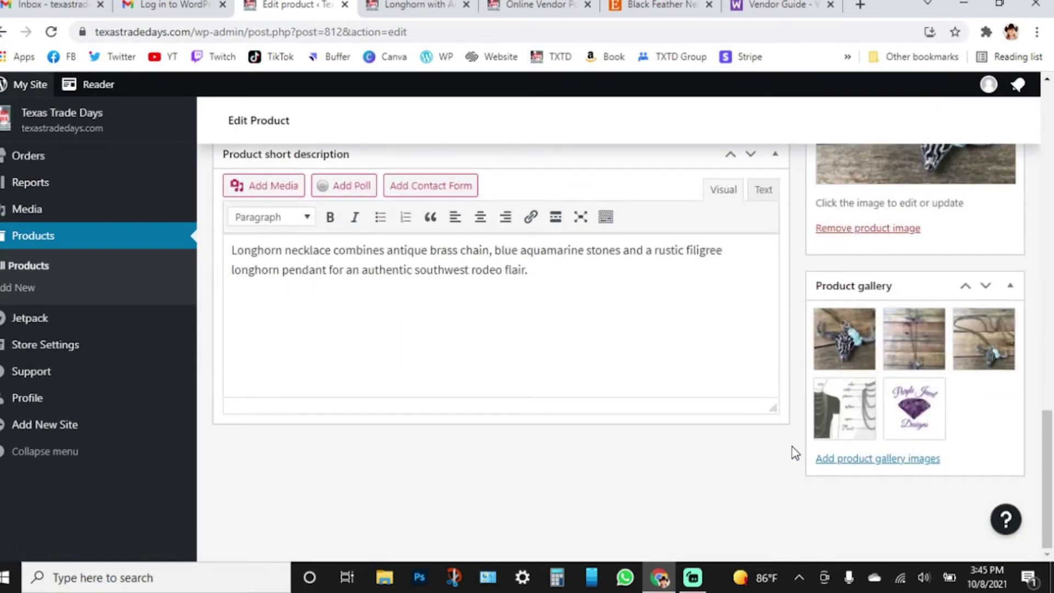
pyautogui.scroll(3, 769, 440)
pyautogui.scroll(10, 768, 441)
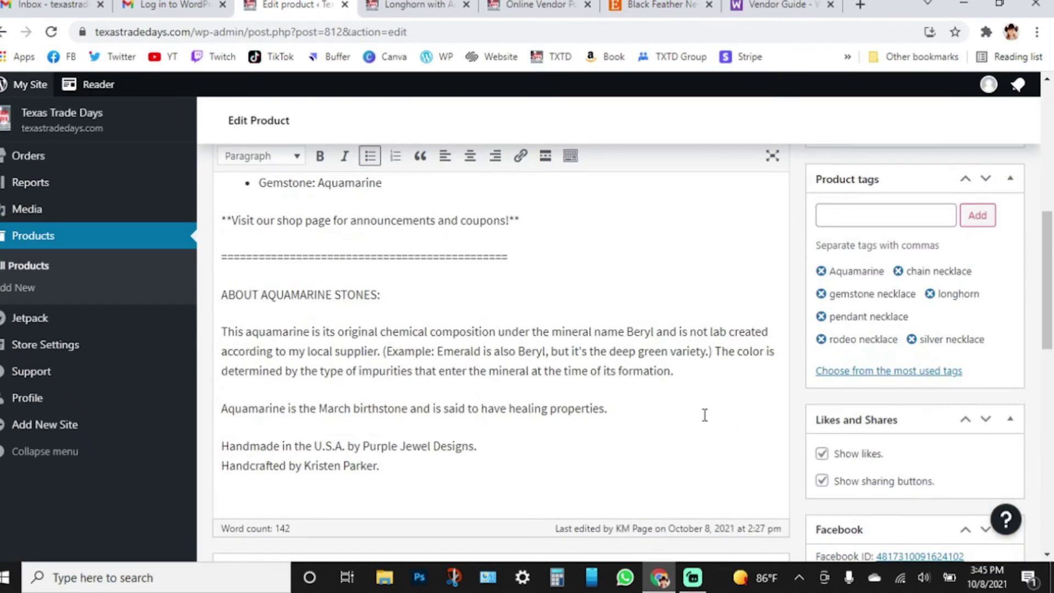
pyautogui.scroll(-1, 609, 390)
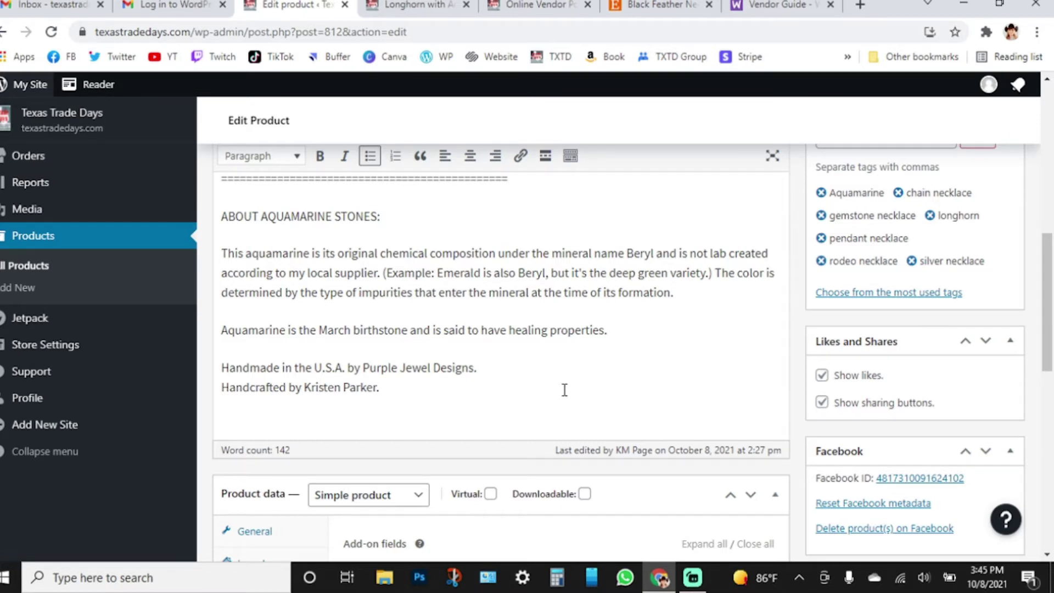
pyautogui.scroll(10, 564, 389)
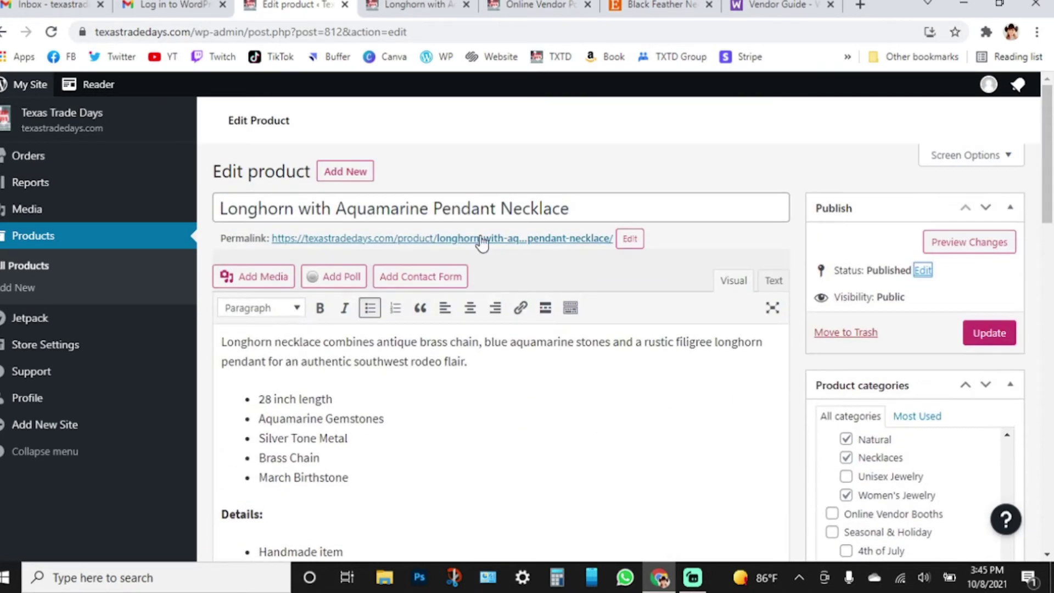
pyautogui.scroll(-10, 748, 410)
pyautogui.scroll(9, 749, 413)
pyautogui.scroll(3, 464, 324)
# - Switch to the Black Feather Necklace listing on Etsy, look through it, and return to the longhorn necklace's product editor
pyautogui.click(658, 5)
pyautogui.scroll(3, 631, 307)
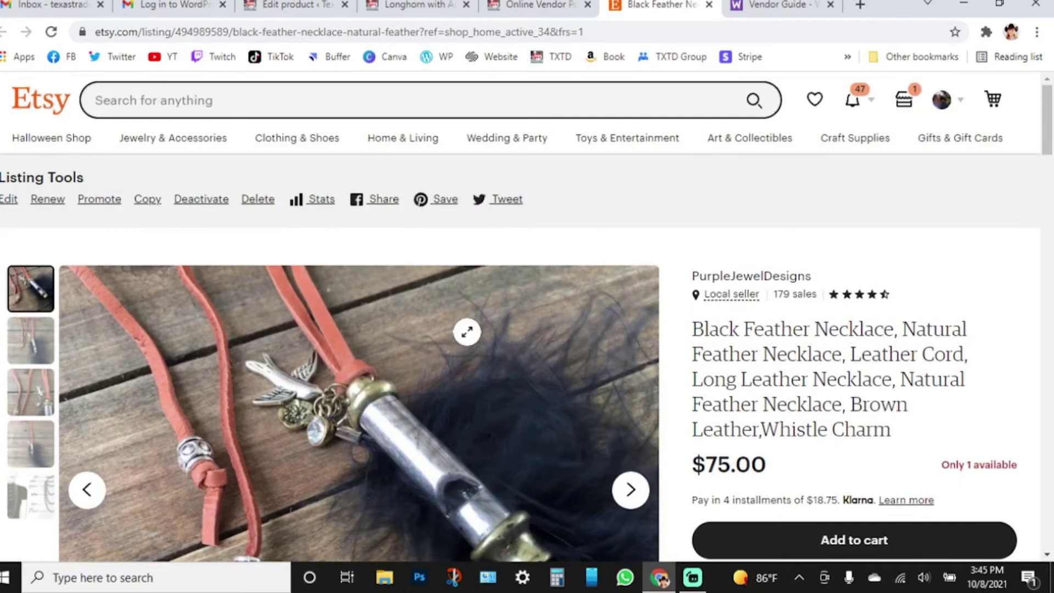
pyautogui.scroll(-1, 365, 374)
pyautogui.scroll(-15, 523, 357)
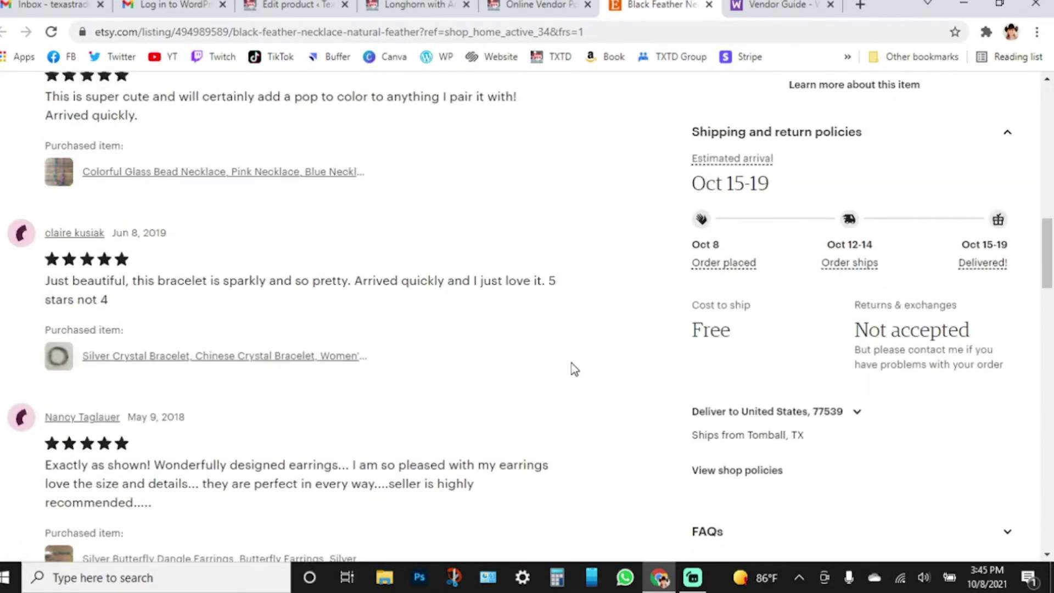
pyautogui.scroll(12, 572, 351)
pyautogui.scroll(4, 572, 335)
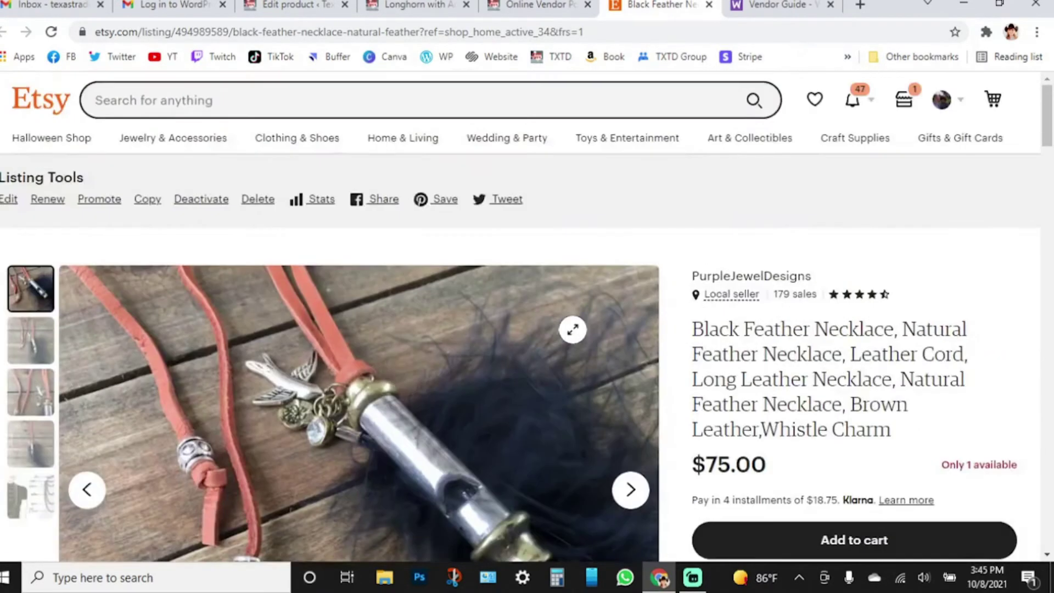
pyautogui.click(543, 7)
pyautogui.click(416, 6)
pyautogui.click(299, 7)
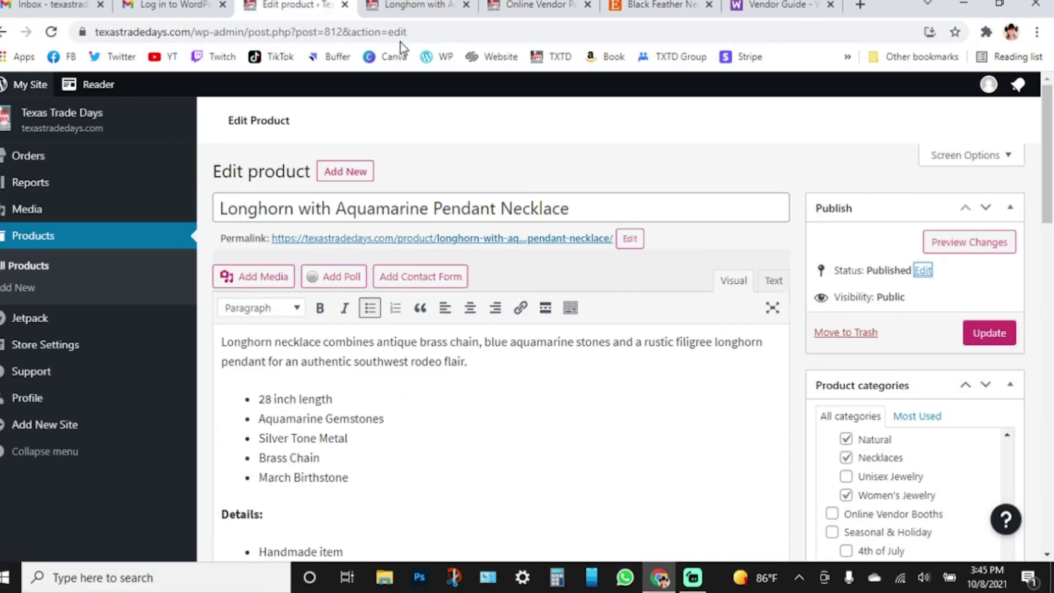
# - Review the necklace's inventory and shipping settings in its product data
pyautogui.scroll(-6, 628, 439)
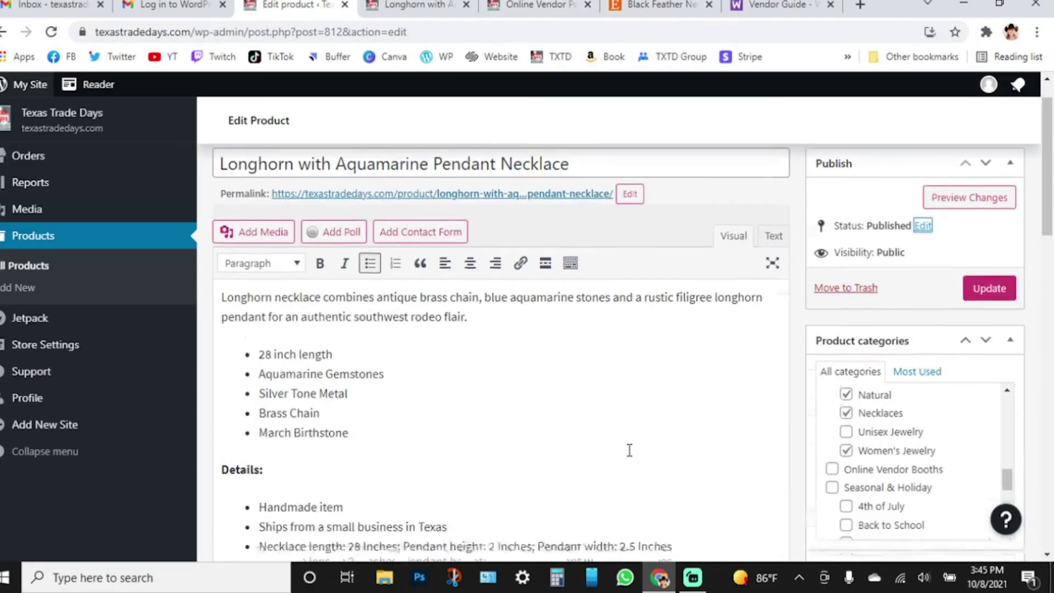
pyautogui.scroll(-9, 628, 439)
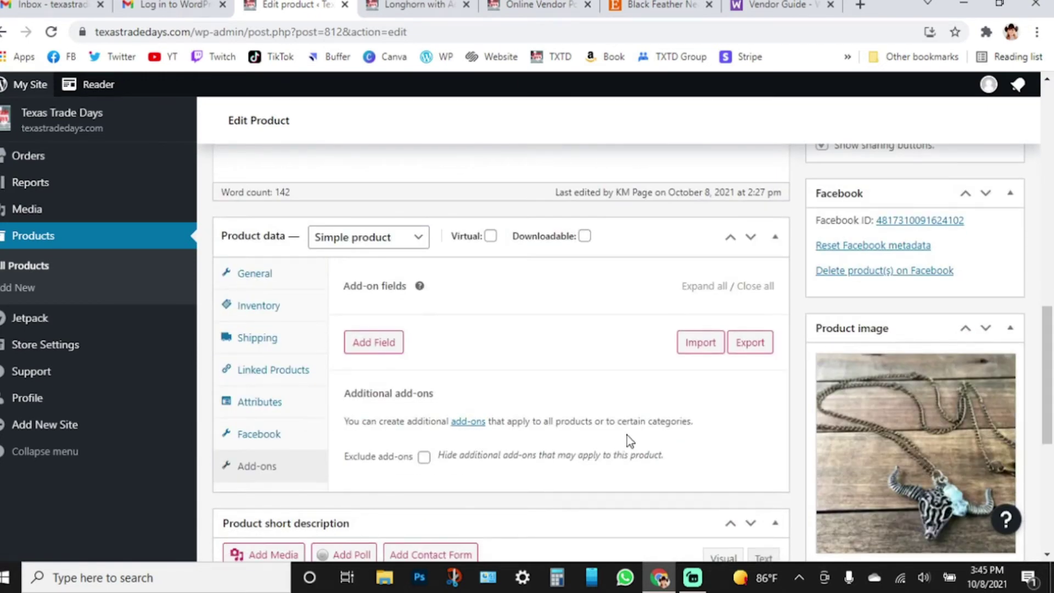
pyautogui.scroll(-1, 626, 436)
pyautogui.click(258, 227)
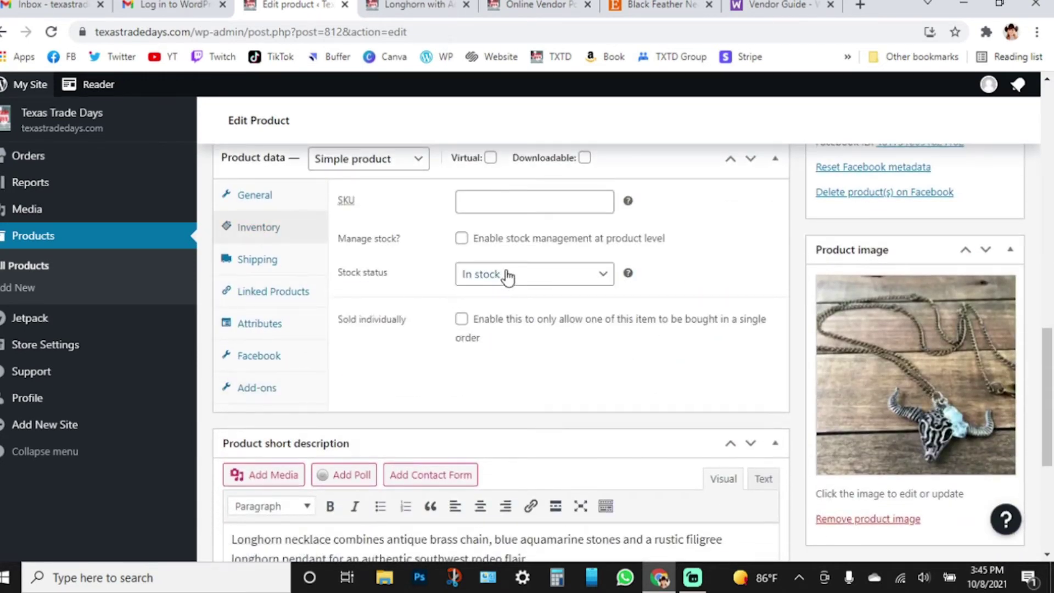
pyautogui.click(260, 259)
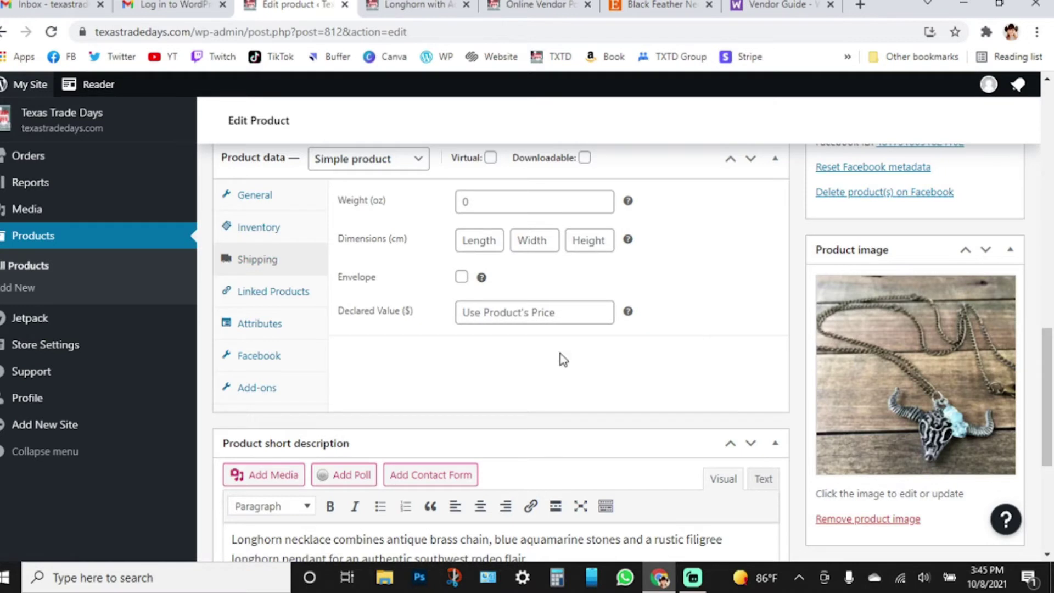
# - Highlight the necklace's short description text and the matching opening paragraph of its main description to compare them
pyautogui.scroll(-4, 454, 357)
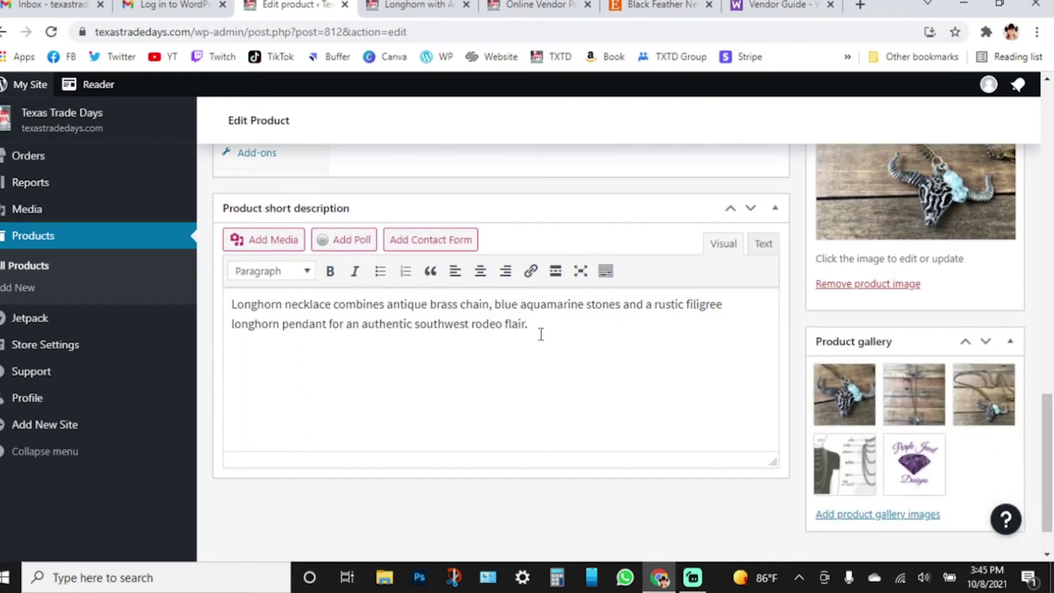
pyautogui.moveTo(536, 325); pyautogui.dragTo(230, 303)
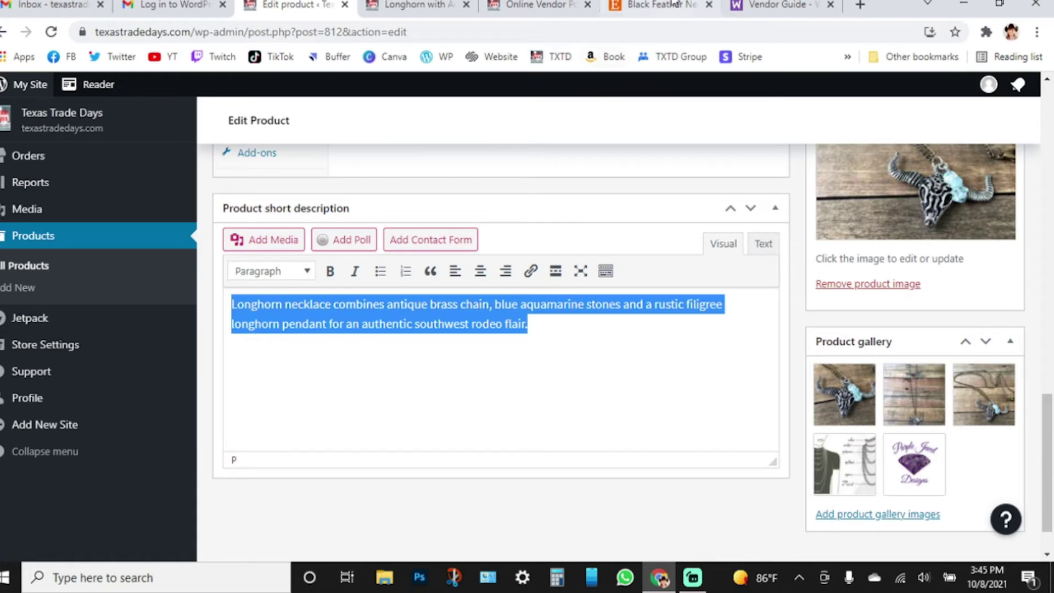
pyautogui.scroll(15, 678, 390)
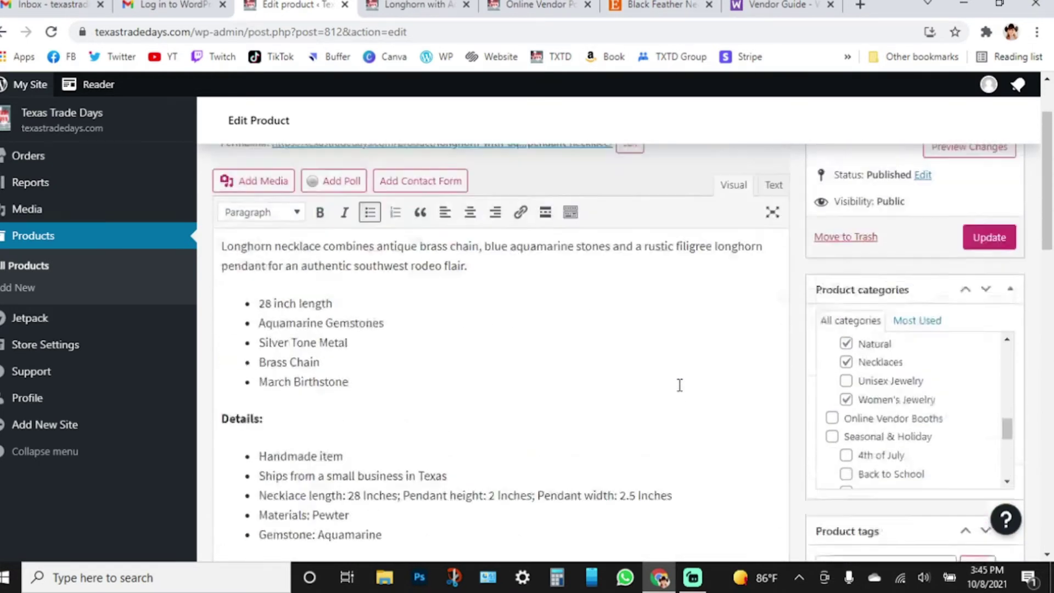
pyautogui.moveTo(491, 367); pyautogui.dragTo(215, 344)
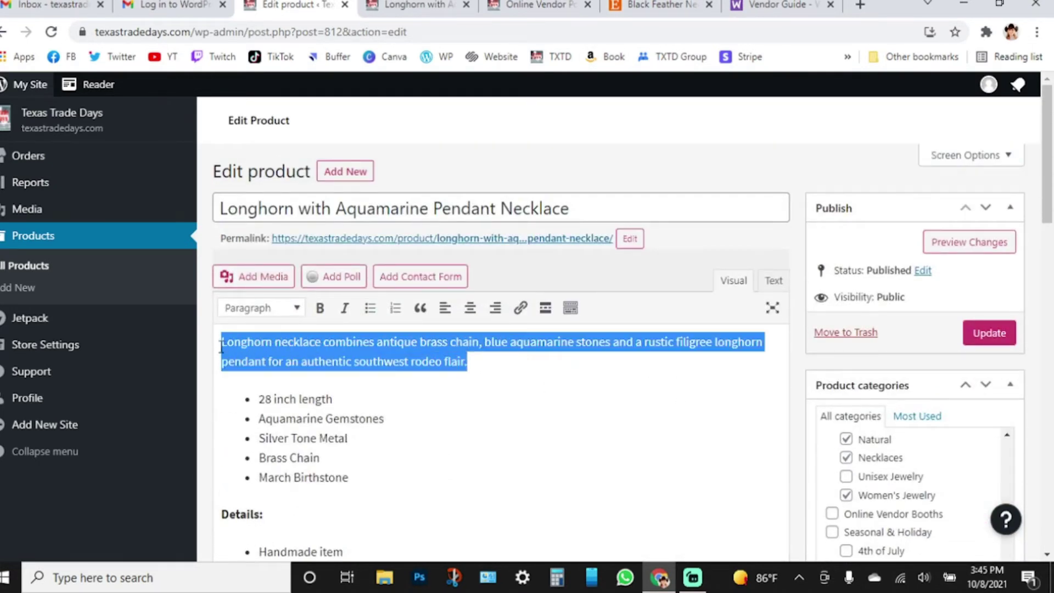
# - Start a new paragraph at the end of the longhorn necklace's main description
pyautogui.scroll(-3, 635, 450)
pyautogui.scroll(3, 642, 439)
pyautogui.scroll(-4, 650, 430)
pyautogui.scroll(-4, 768, 430)
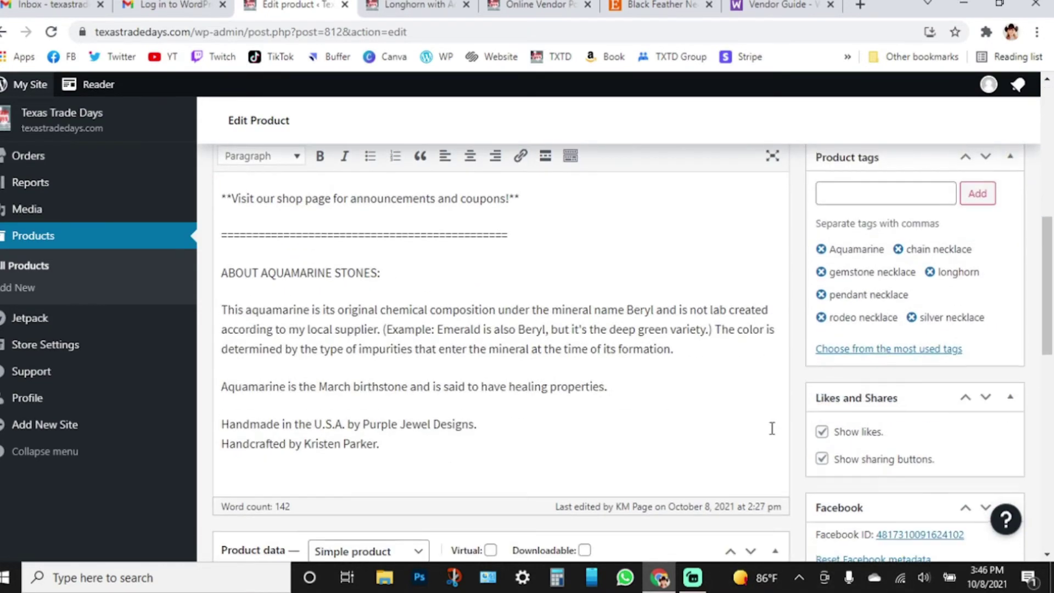
pyautogui.scroll(8, 768, 428)
pyautogui.scroll(-10, 404, 339)
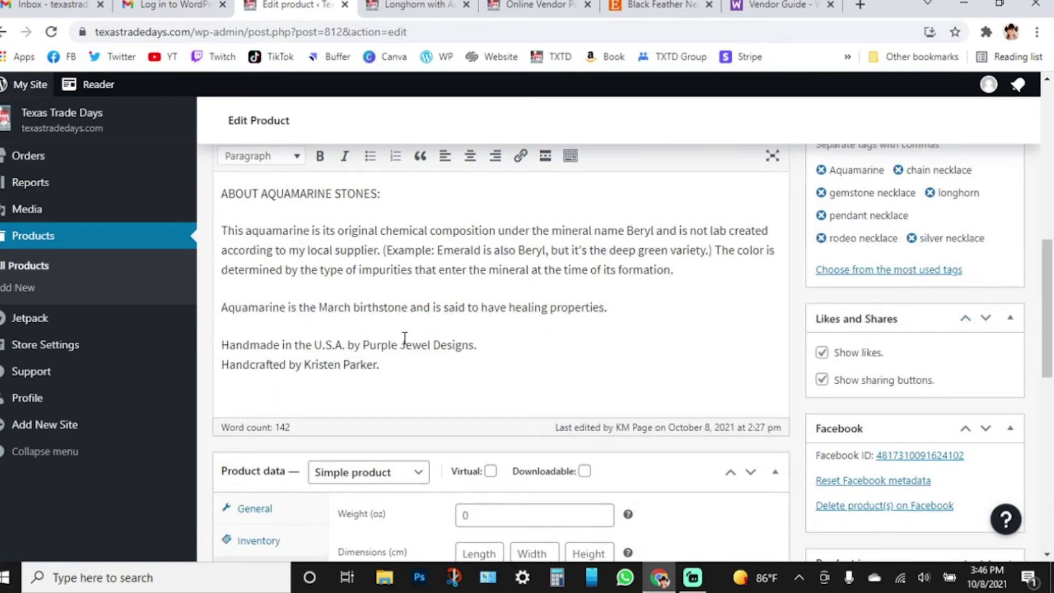
pyautogui.click(418, 371)
pyautogui.press('Return')
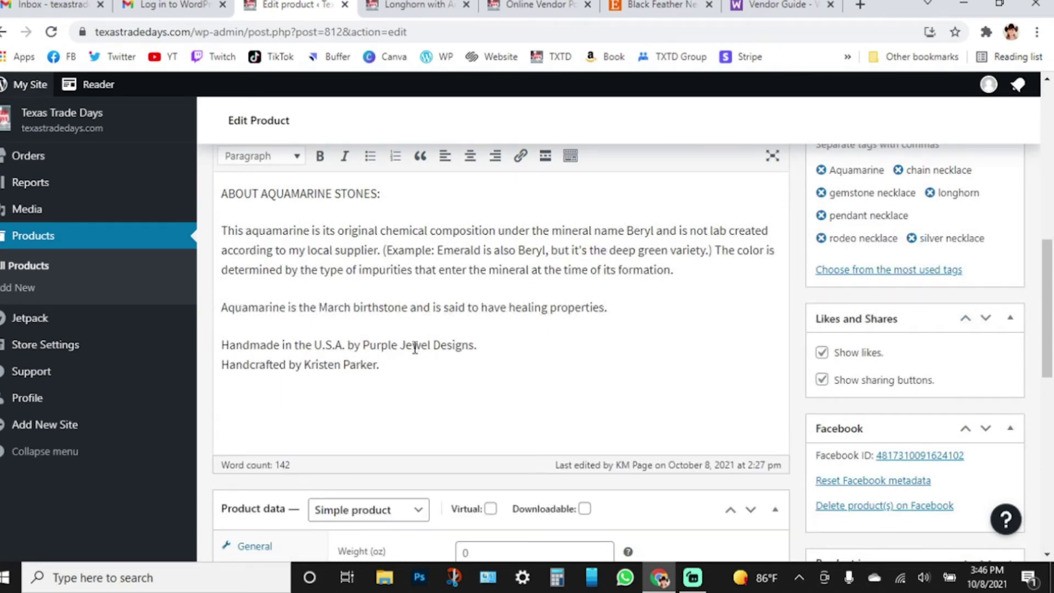
# - Switch to the Black Feather Necklace listing on Etsy and copy its full web address
pyautogui.click(650, 6)
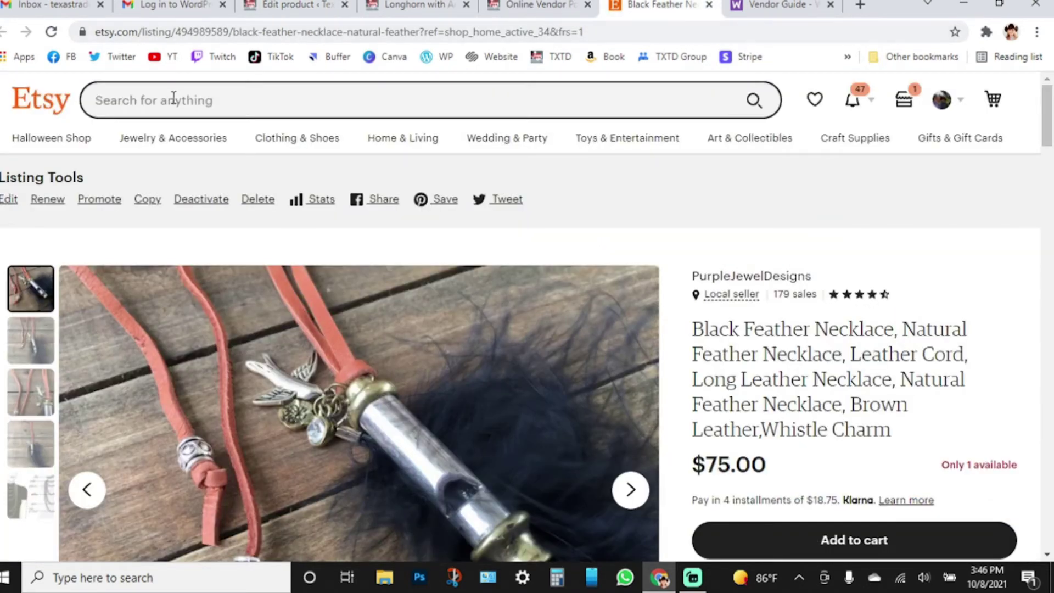
pyautogui.click(203, 32)
pyautogui.rightClick(202, 27)
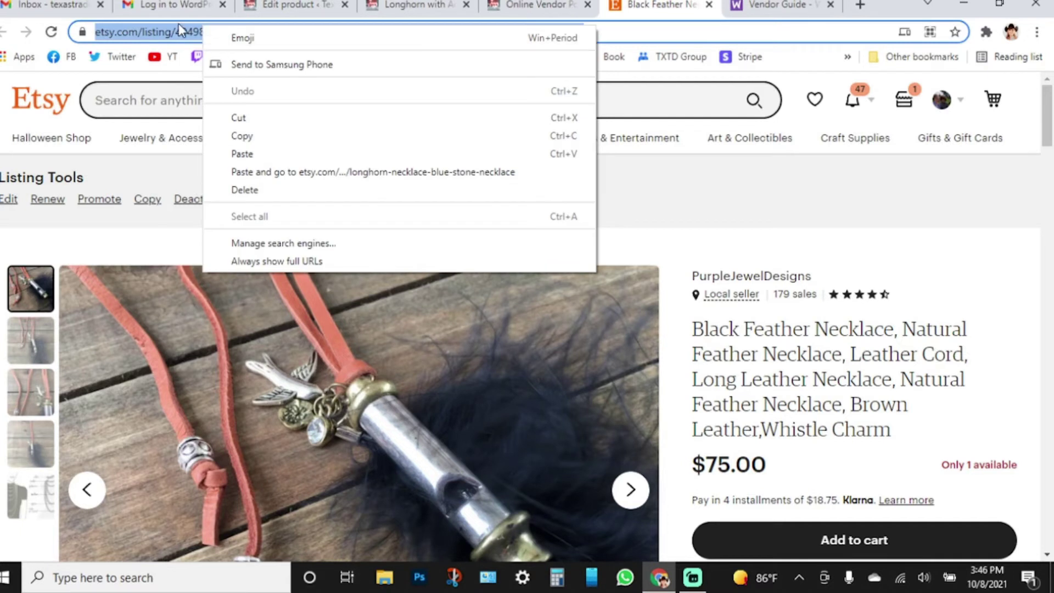
pyautogui.click(242, 135)
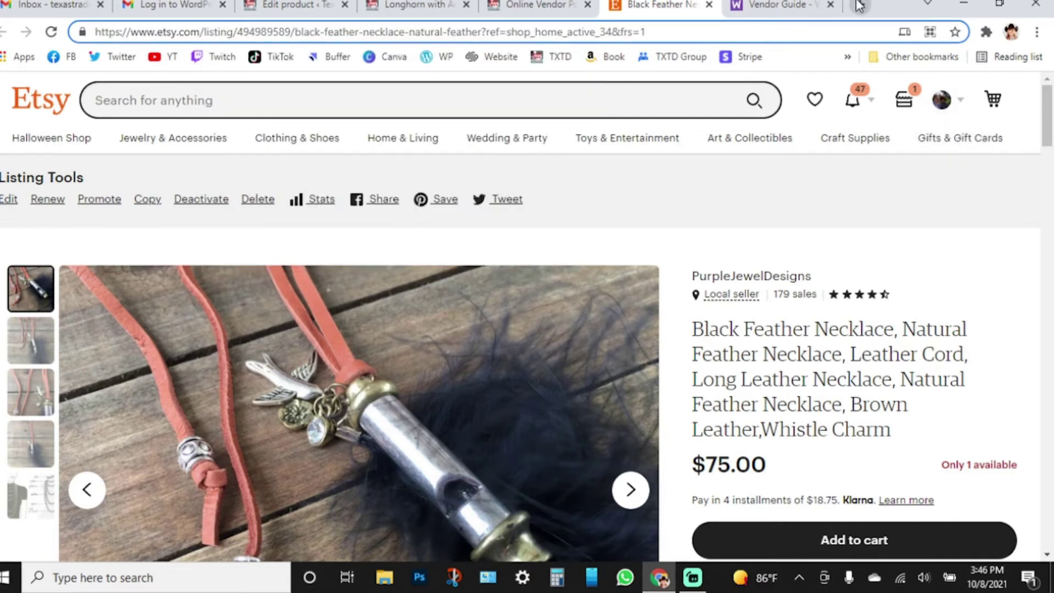
pyautogui.click(412, 32)
pyautogui.rightClick(412, 32)
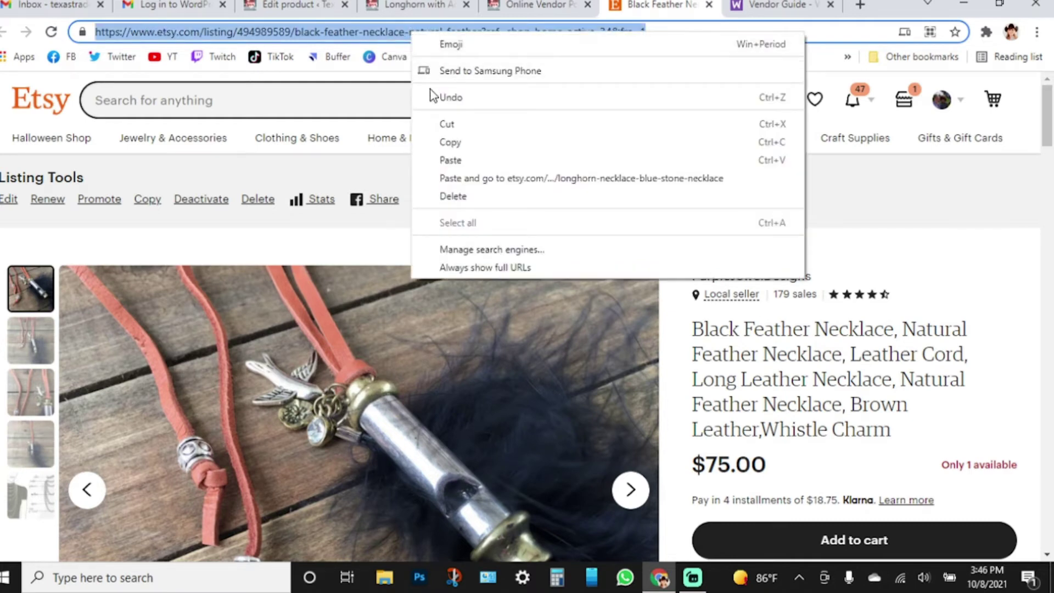
pyautogui.click(442, 142)
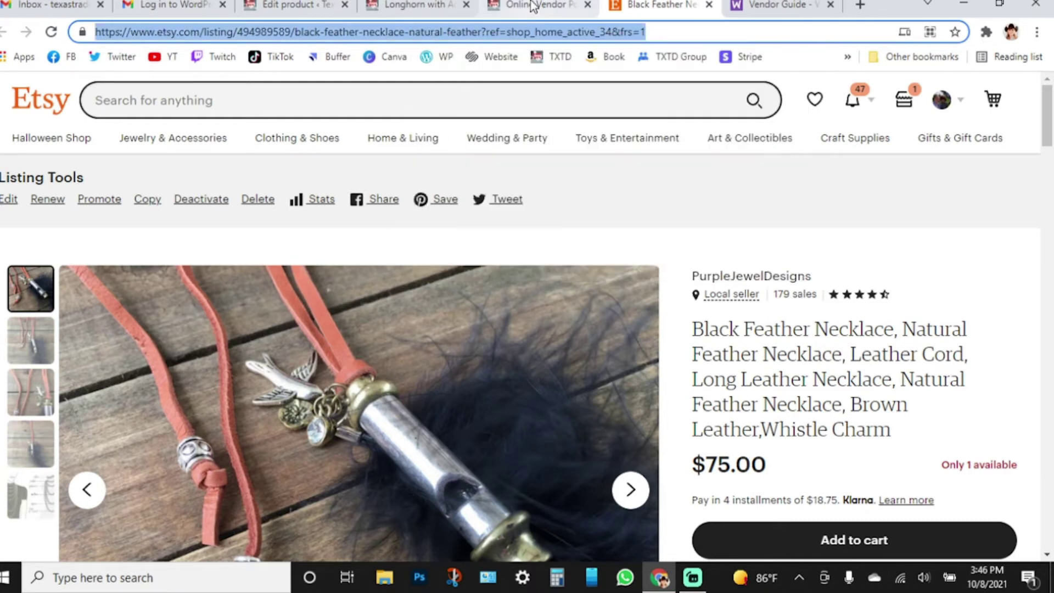
# - Return to the longhorn necklace's editor, add "EXT Link" and the copied Etsy address below the description, and highlight the address
pyautogui.click(296, 6)
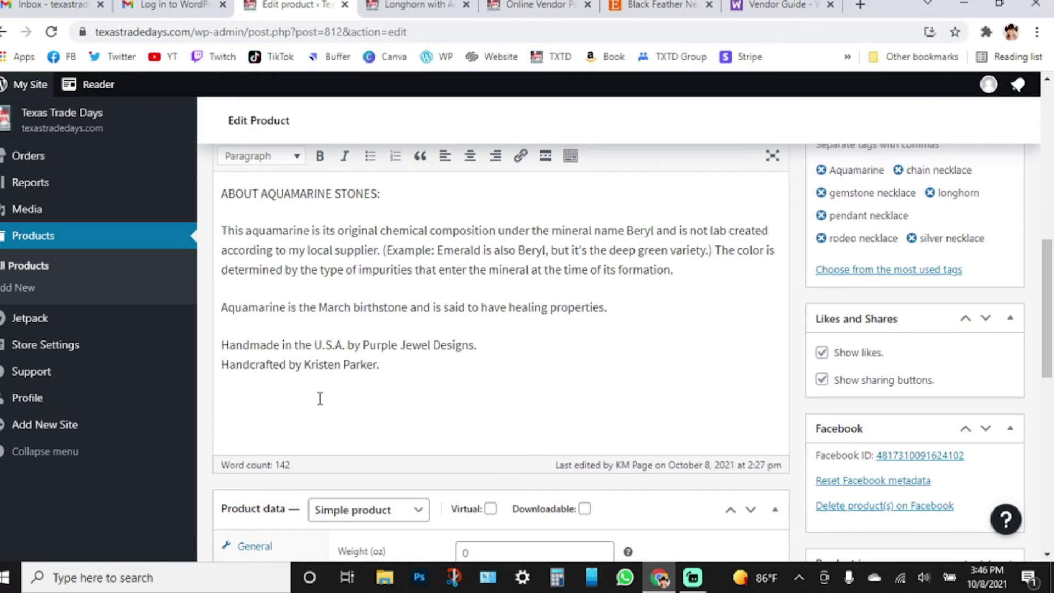
pyautogui.write('EXT Link')
pyautogui.rightClick(320, 398)
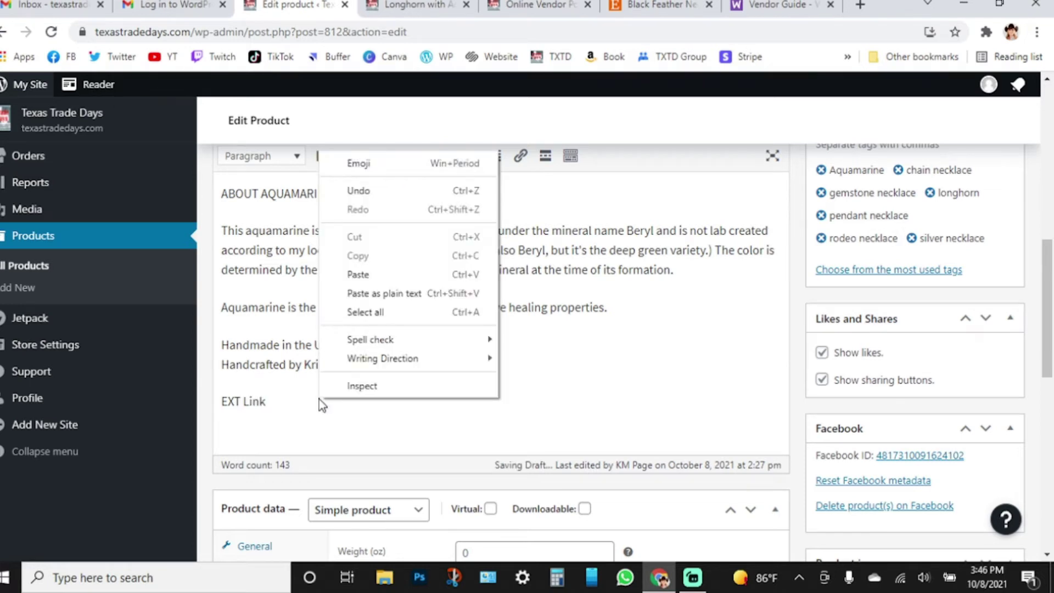
pyautogui.click(395, 279)
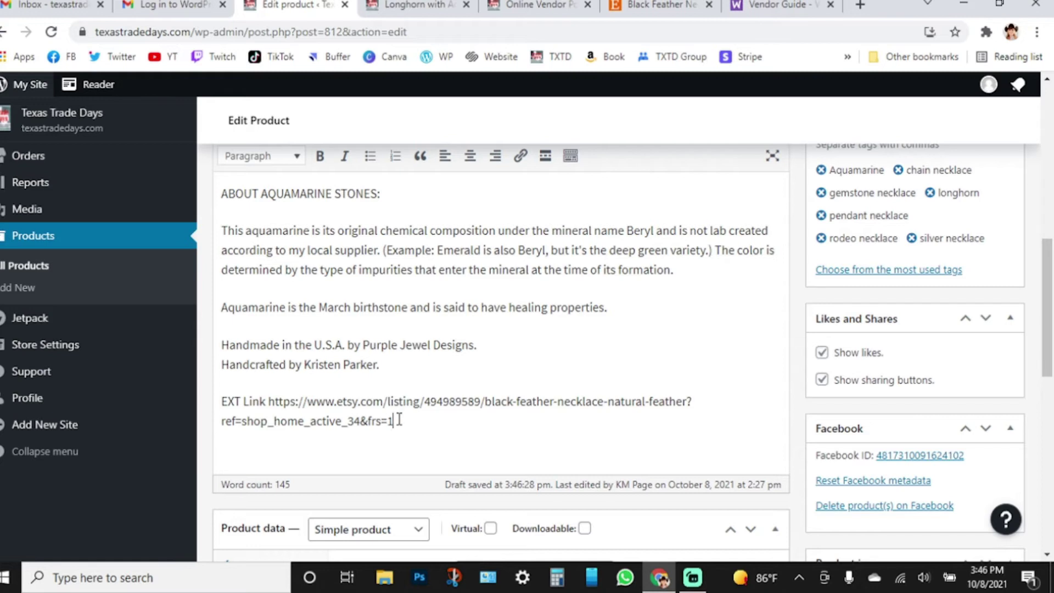
pyautogui.moveTo(387, 421); pyautogui.dragTo(271, 403)
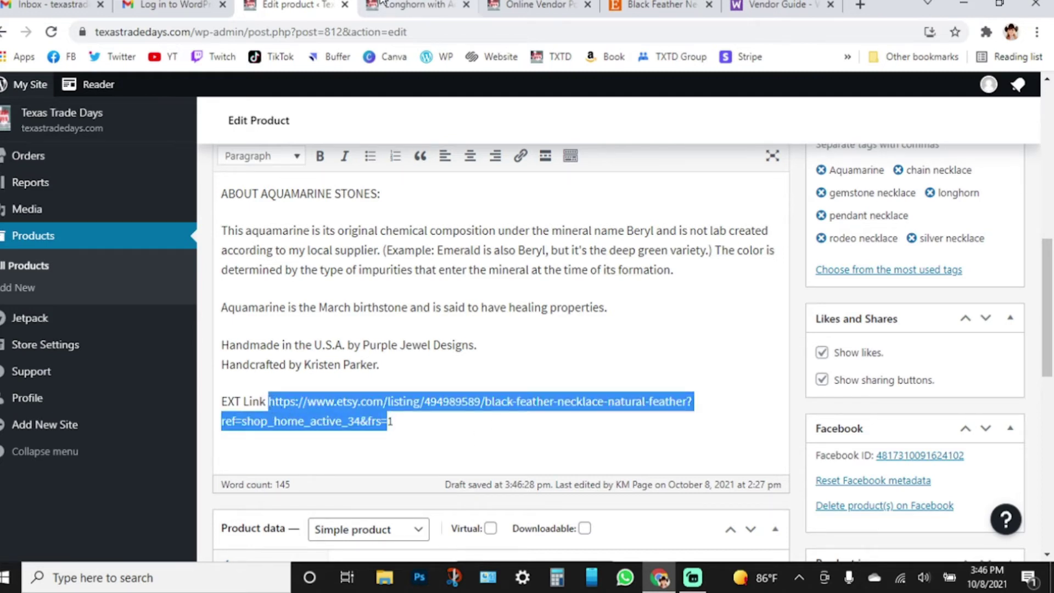
# - View the longhorn necklace's page on Texas Trade Days and follow its Buy product link to the Etsy listing
pyautogui.click(401, 4)
pyautogui.scroll(10, 513, 274)
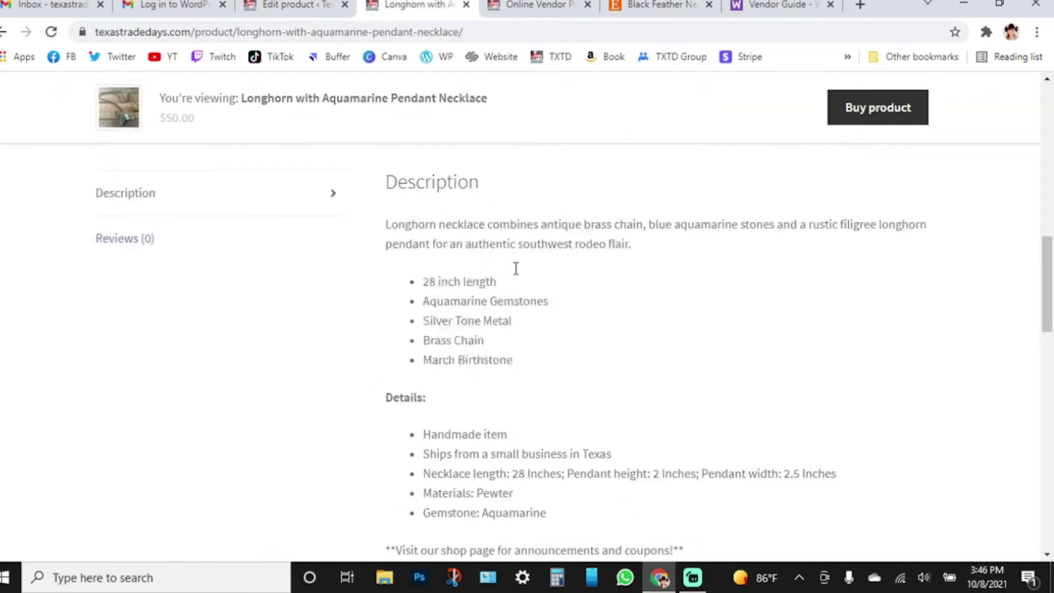
pyautogui.scroll(-4, 626, 409)
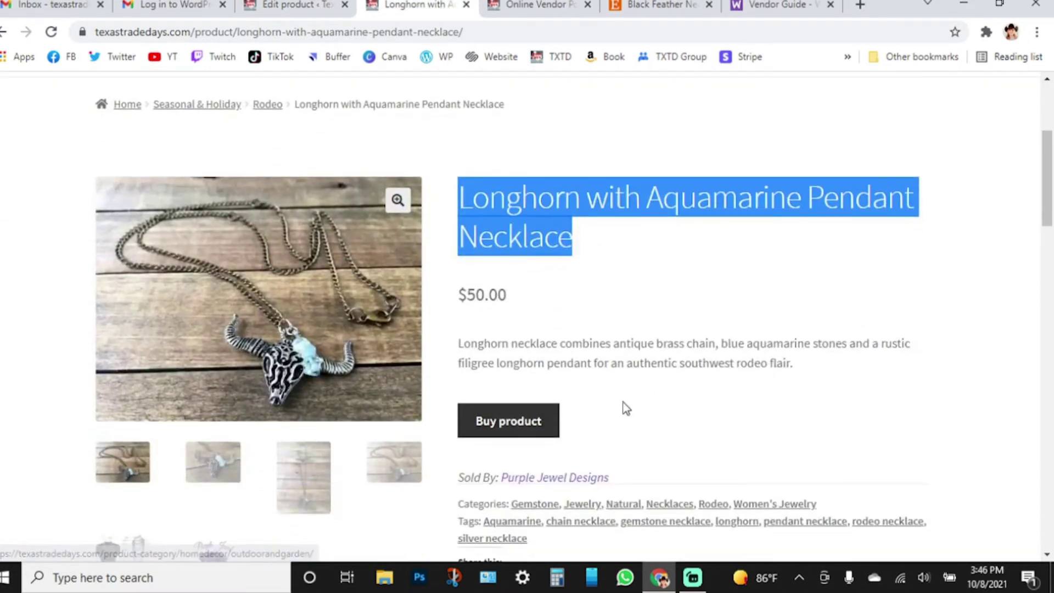
pyautogui.click(653, 280)
pyautogui.scroll(-1, 643, 395)
pyautogui.click(532, 351)
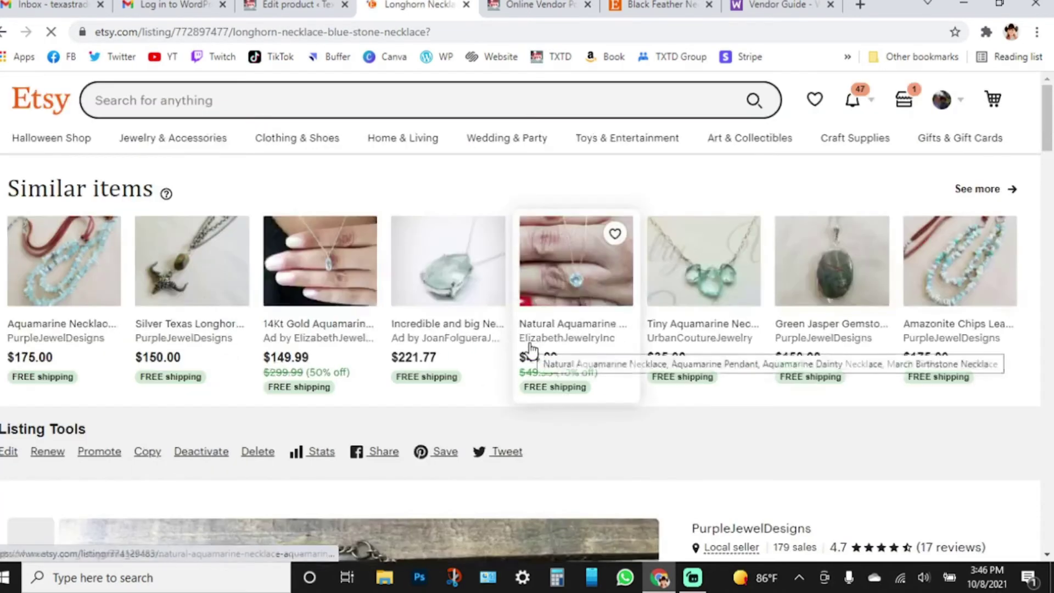
# - Look through the longhorn necklace's Etsy listing, including its photos, price, details, description and shop reviews
pyautogui.scroll(-10, 543, 355)
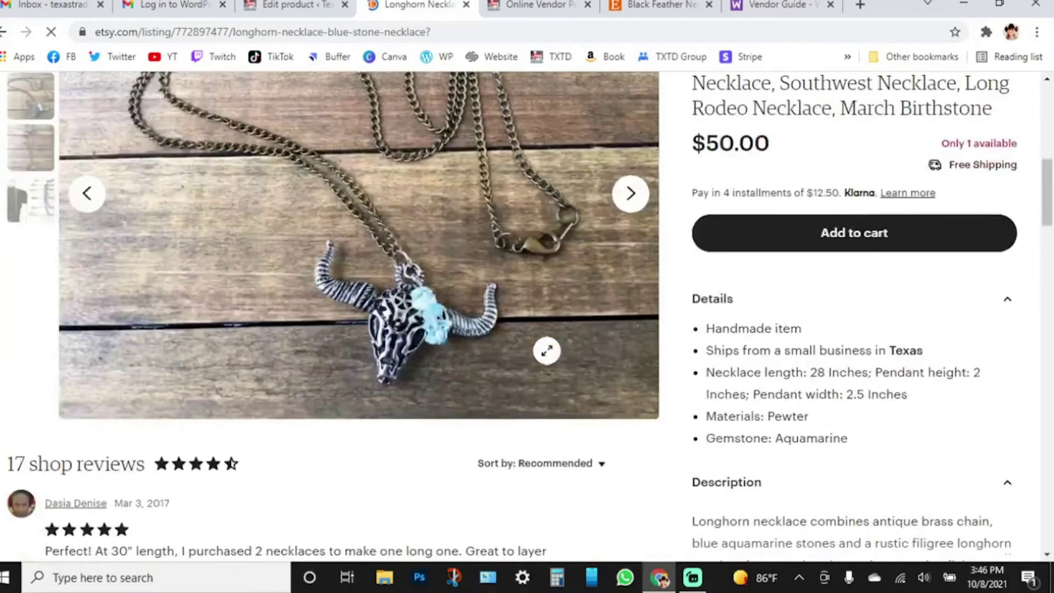
pyautogui.scroll(4, 547, 350)
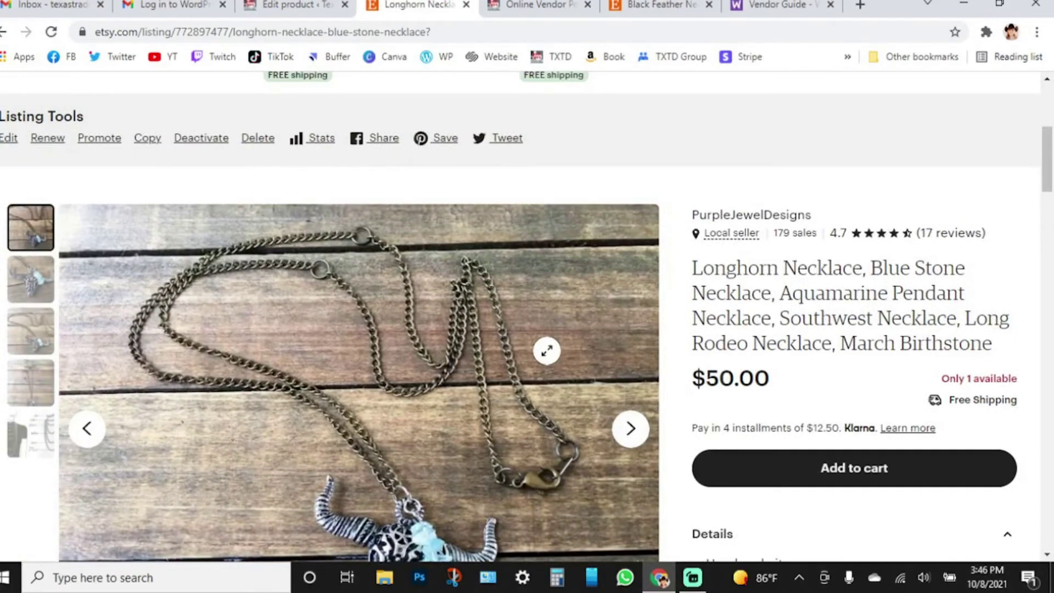
pyautogui.scroll(-10, 547, 350)
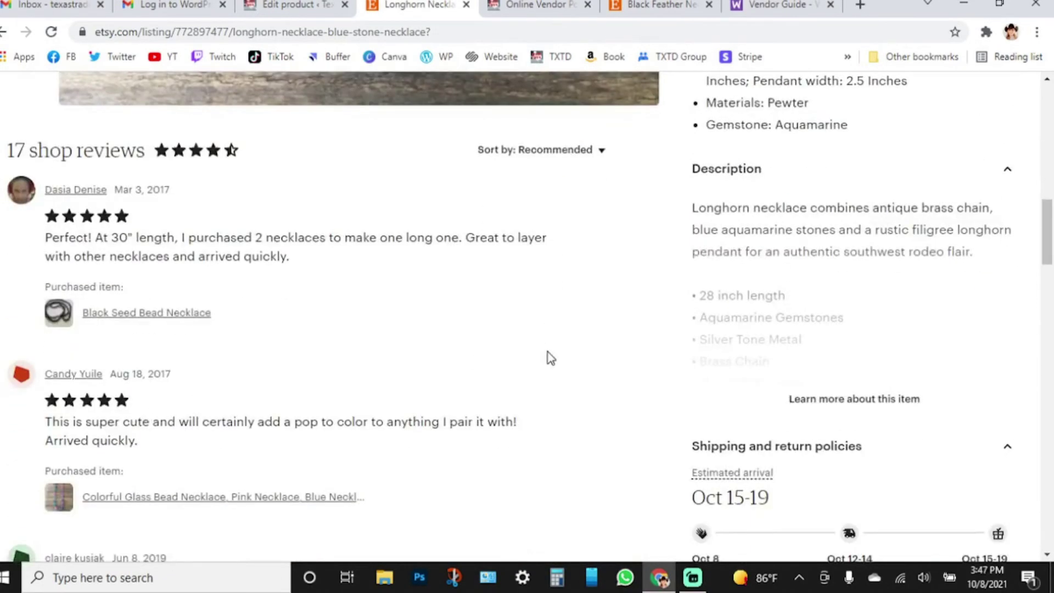
pyautogui.scroll(-10, 547, 351)
pyautogui.scroll(20, 548, 351)
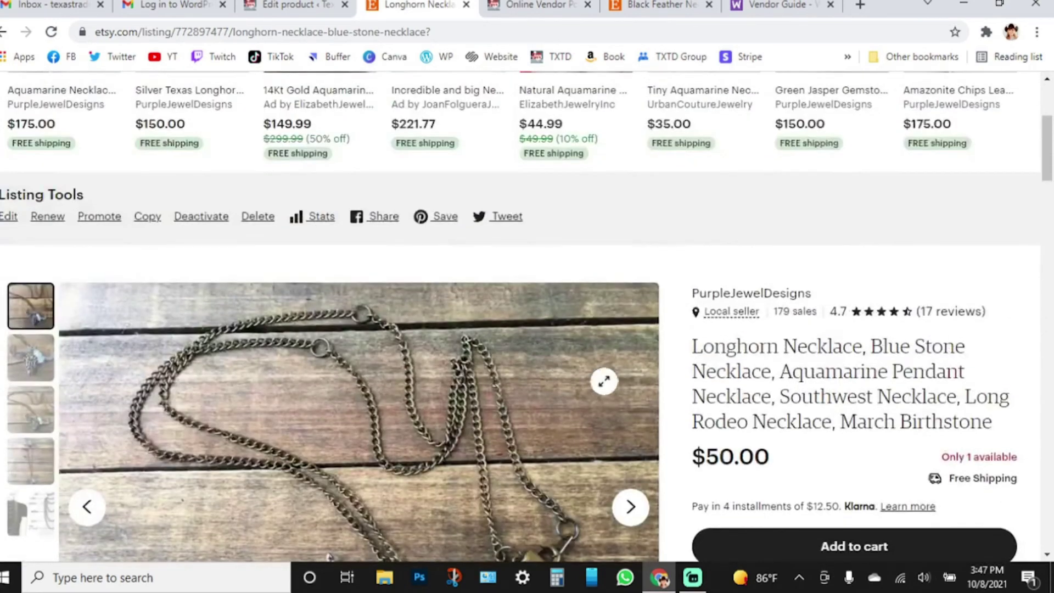
pyautogui.scroll(-9, 670, 400)
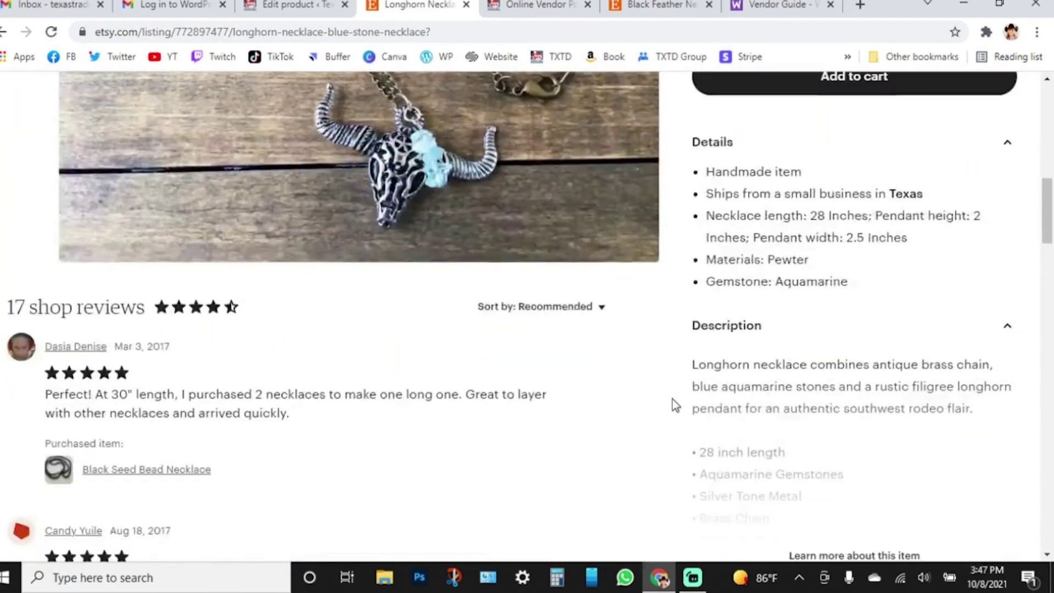
pyautogui.scroll(-3, 675, 405)
pyautogui.scroll(15, 675, 405)
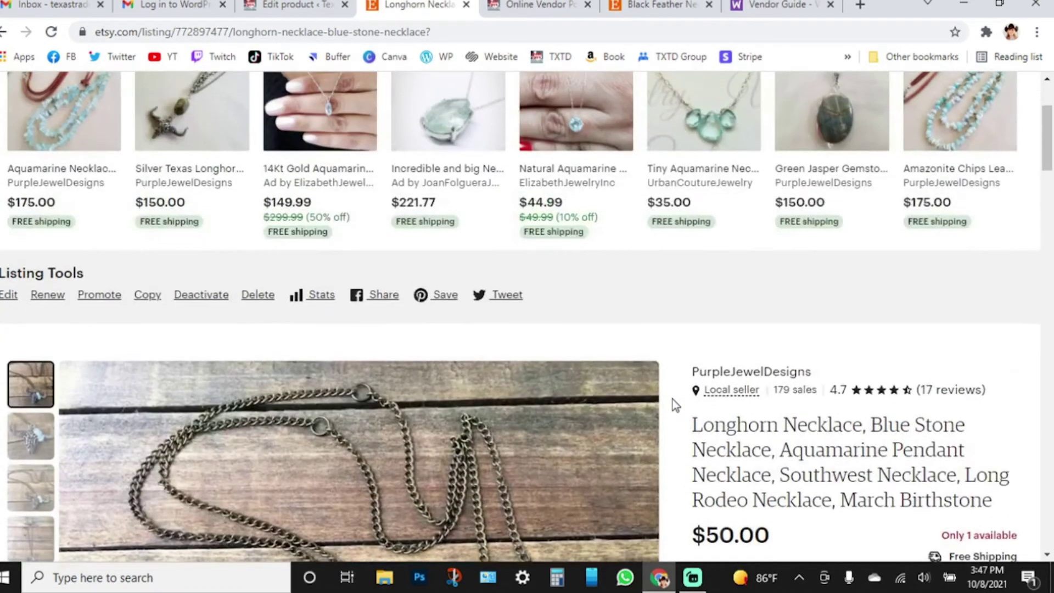
pyautogui.scroll(1, 675, 405)
pyautogui.scroll(-5, 675, 405)
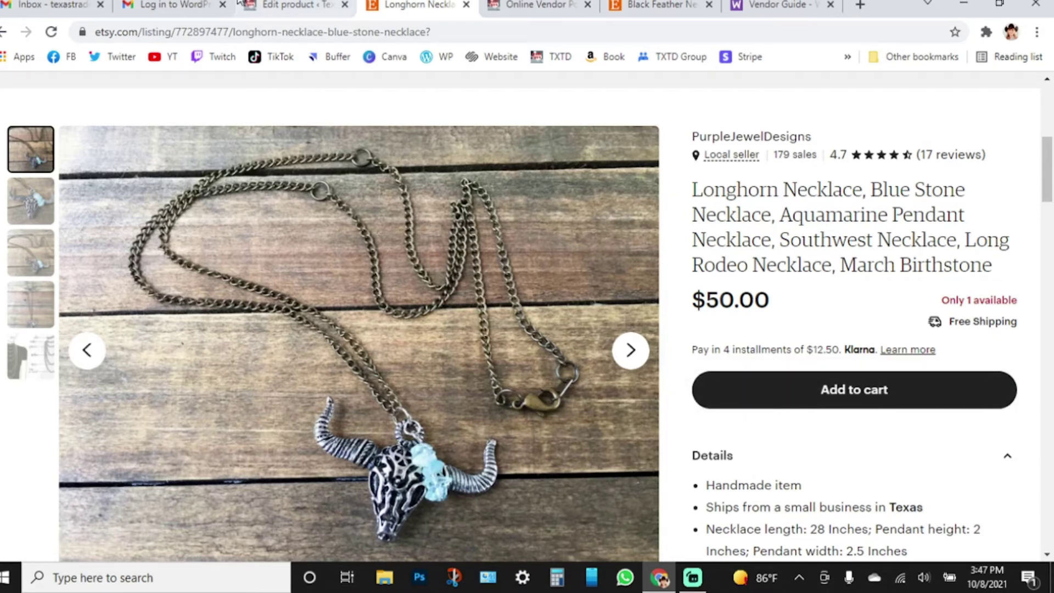
# - Return to the necklace's editor, check the available product types, and highlight the complete Etsy address in the description
pyautogui.click(274, 8)
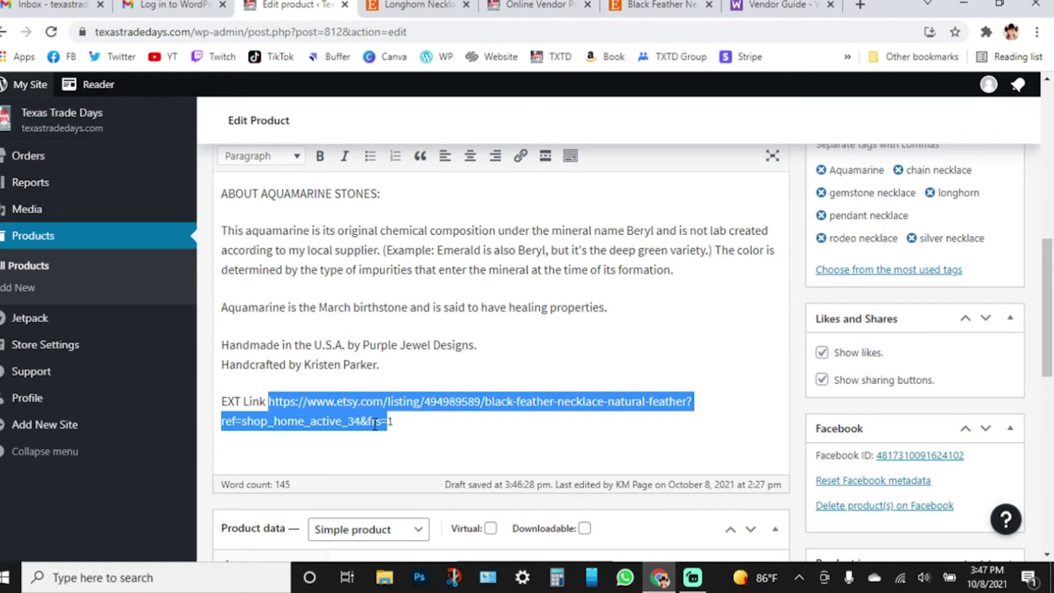
pyautogui.scroll(1, 375, 424)
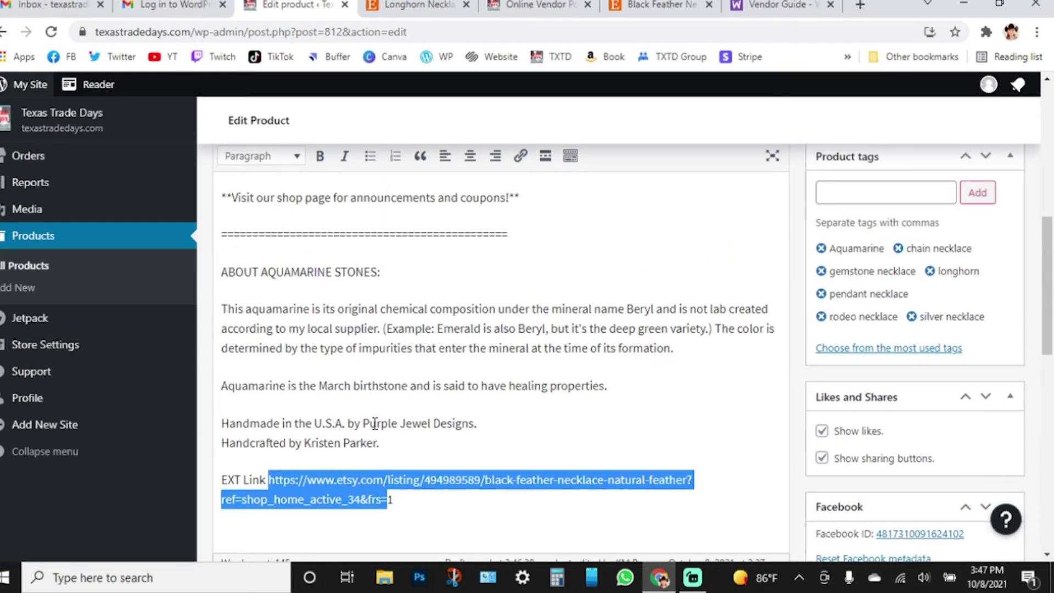
pyautogui.scroll(9, 375, 423)
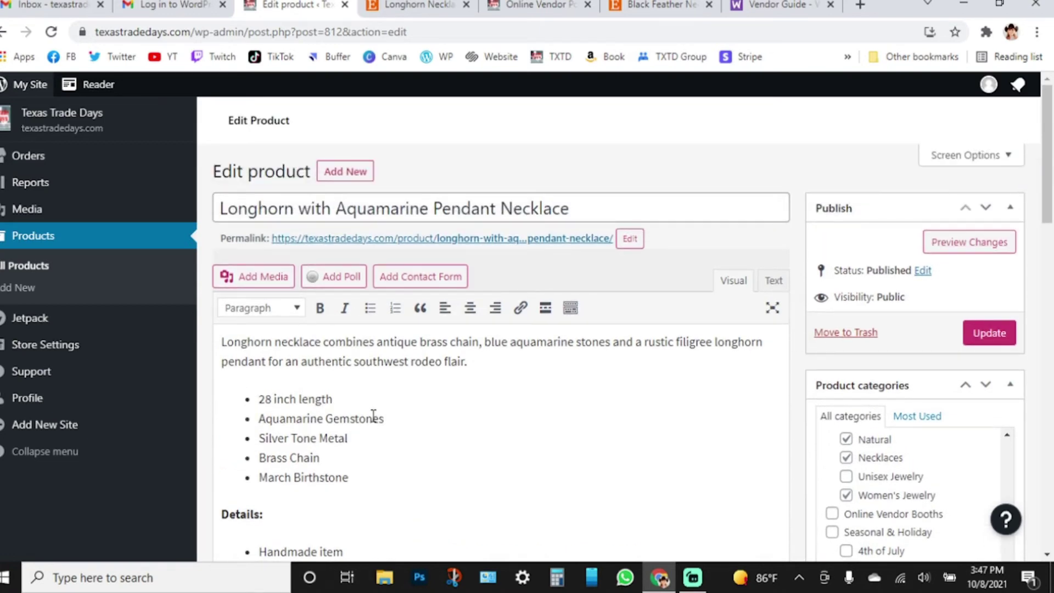
pyautogui.scroll(-10, 311, 391)
pyautogui.scroll(-2, 308, 386)
pyautogui.click(352, 294)
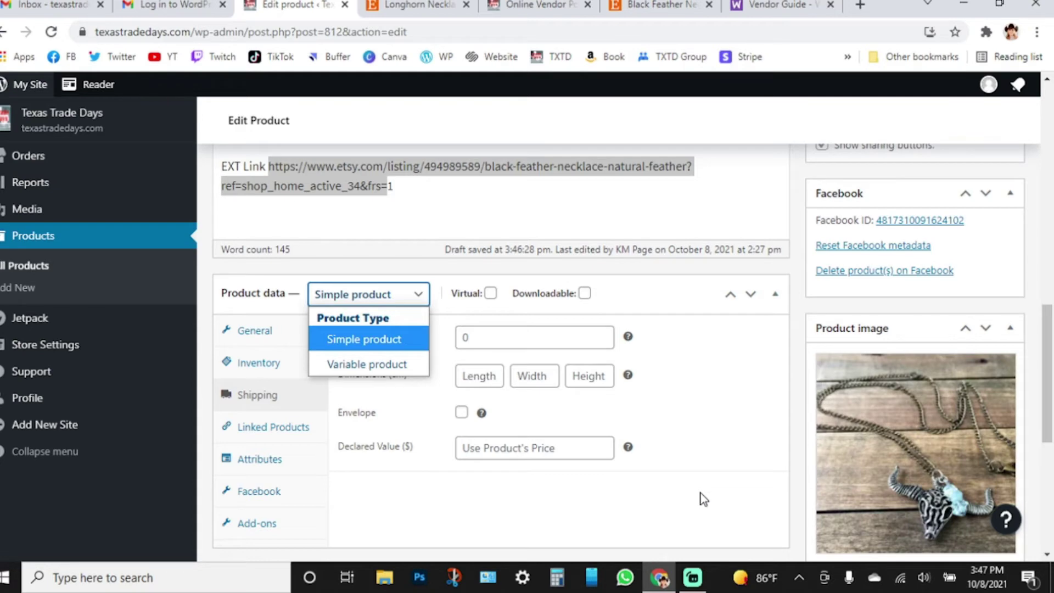
pyautogui.click(716, 351)
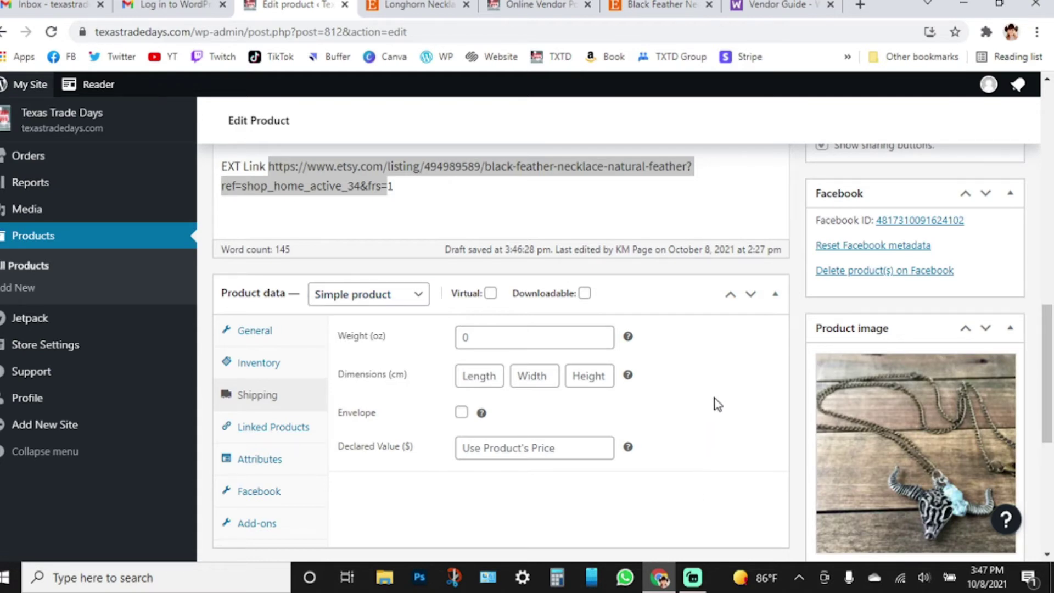
pyautogui.scroll(3, 685, 504)
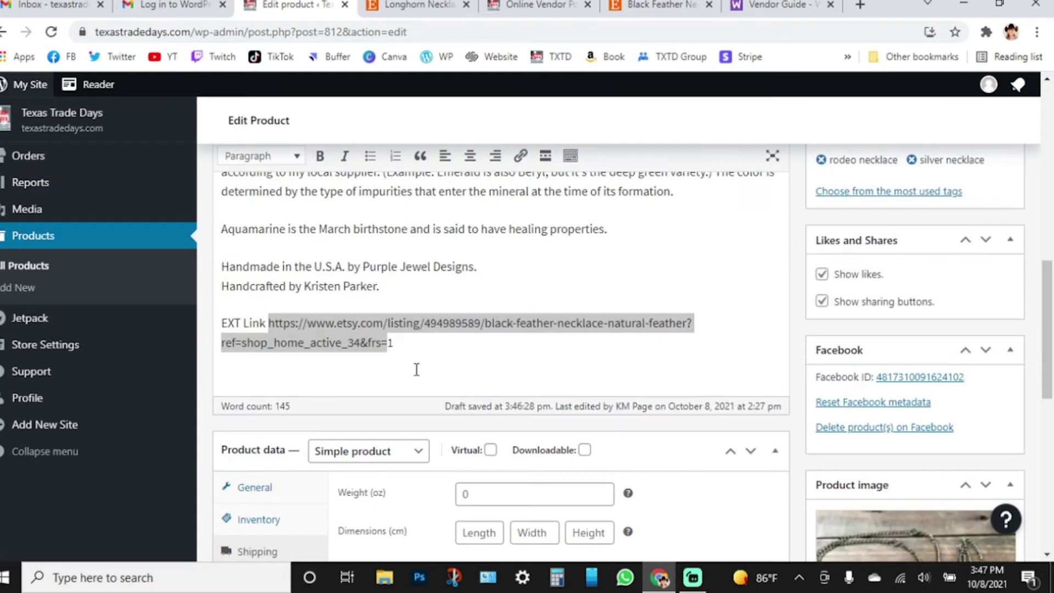
pyautogui.moveTo(397, 343); pyautogui.dragTo(268, 323)
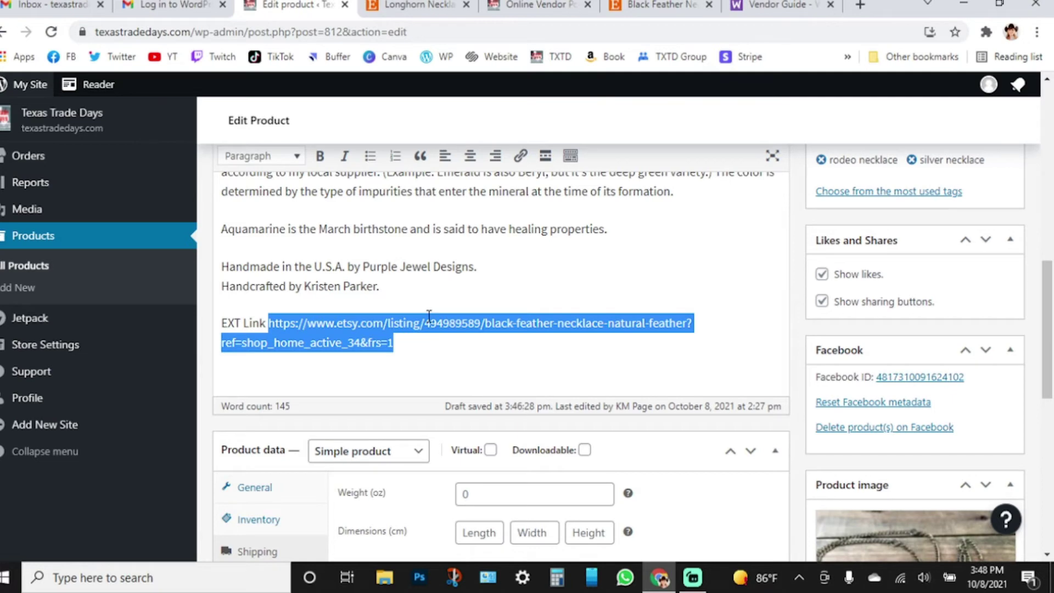
# - Go back from the Etsy listing to the necklace's Texas Trade Days page and compare its Buy product link with the editor's external link
pyautogui.click(420, 6)
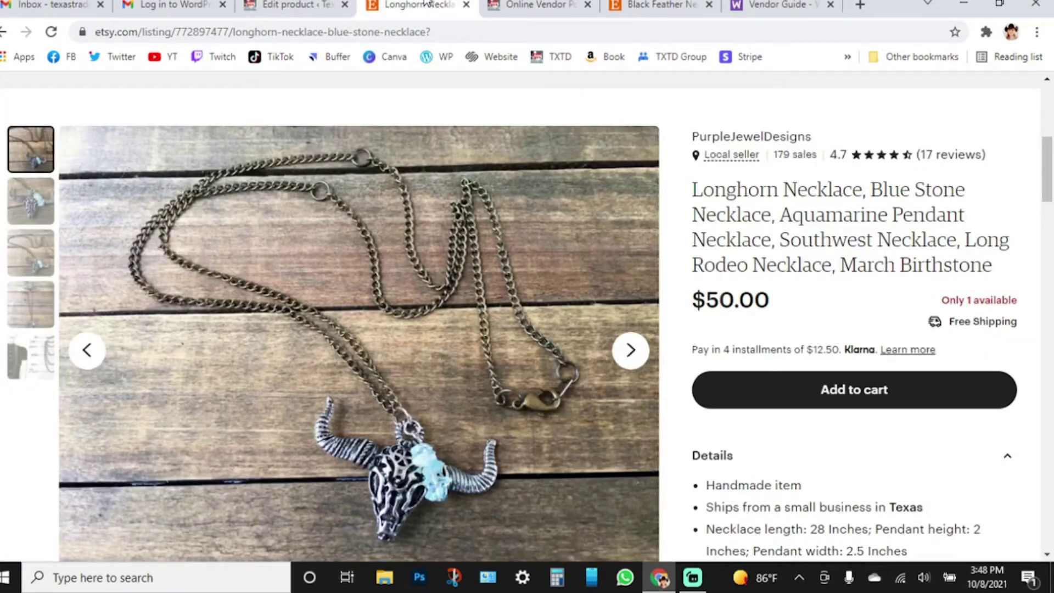
pyautogui.click(4, 31)
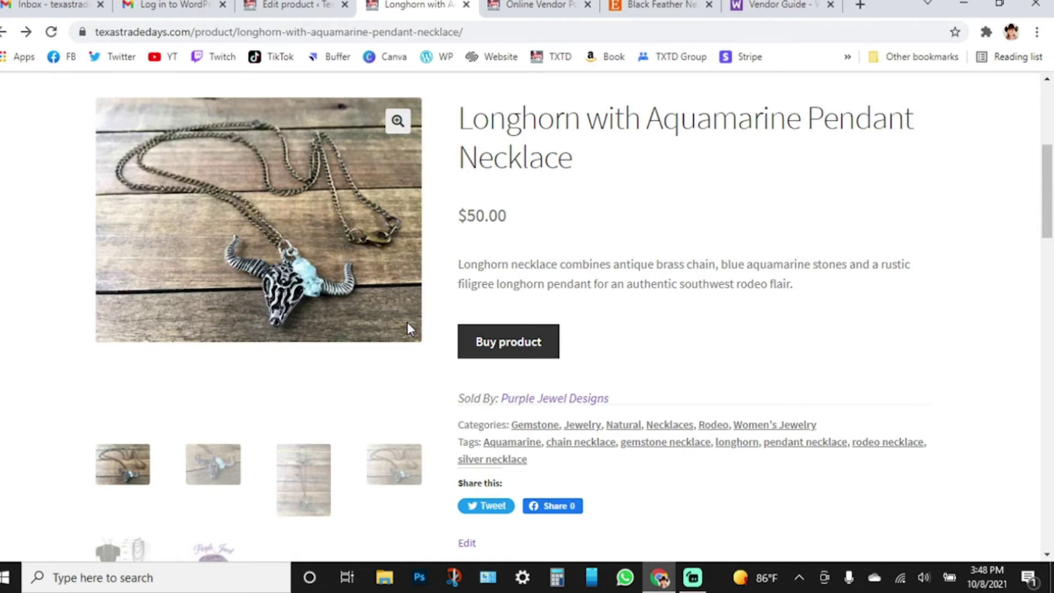
pyautogui.scroll(6, 633, 334)
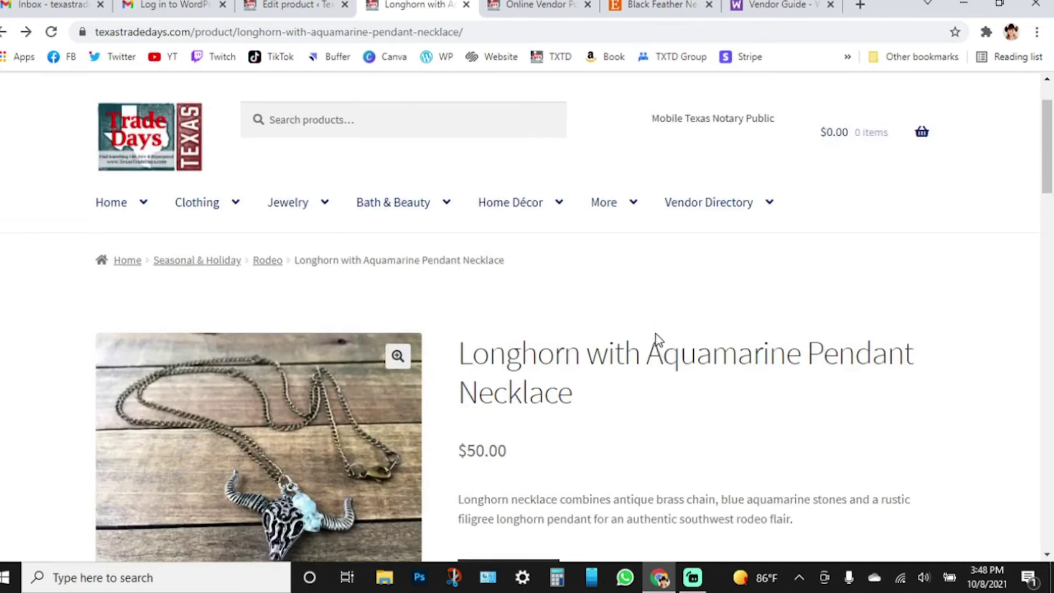
pyautogui.scroll(-4, 649, 389)
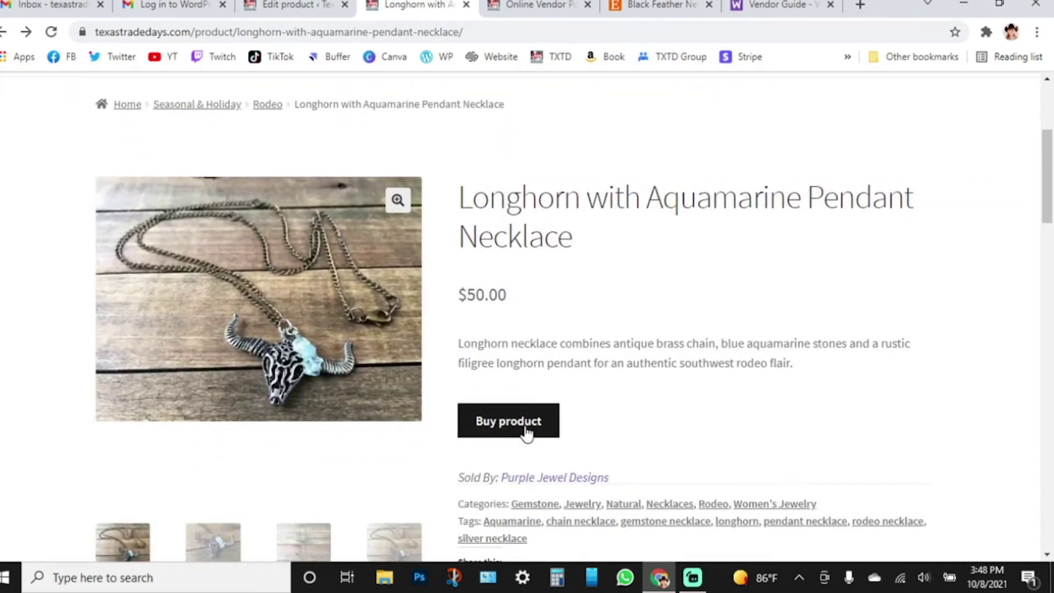
pyautogui.click(292, 4)
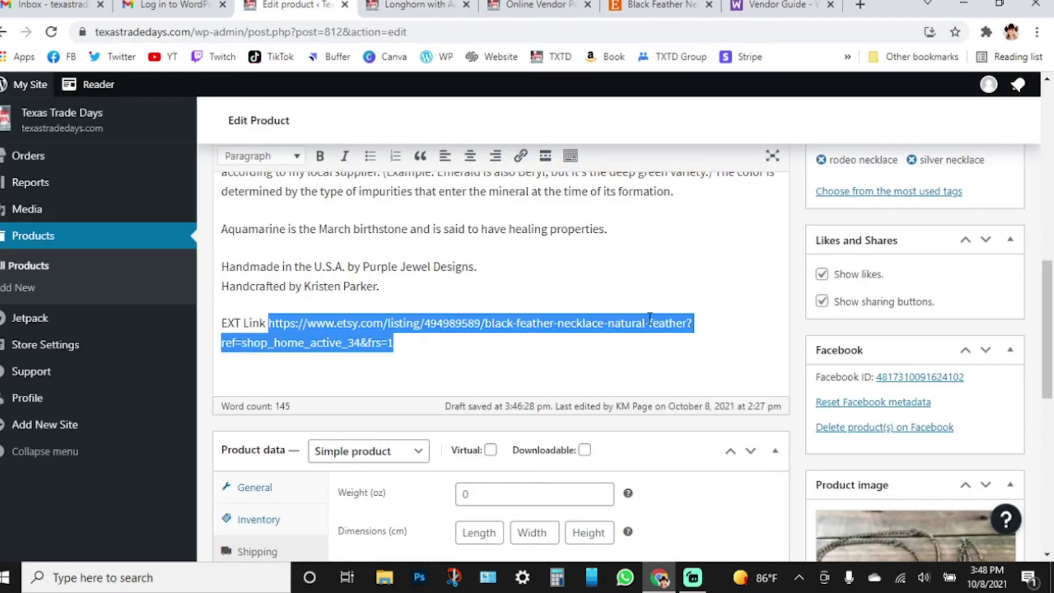
pyautogui.click(535, 6)
pyautogui.click(417, 5)
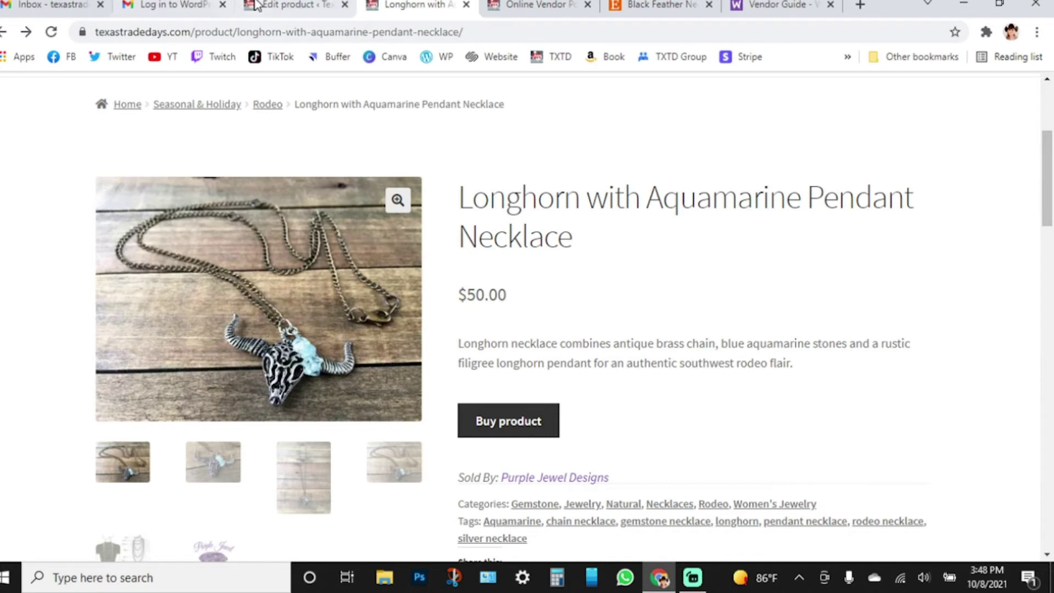
# - Return to the longhorn necklace's editor and remove the Etsy address from the end of the product description
pyautogui.click(292, 5)
pyautogui.moveTo(396, 341); pyautogui.dragTo(429, 344)
pyautogui.hotkey('ctrl', 'c')
pyautogui.click(222, 322)
pyautogui.press('BackSpace')
pyautogui.press('BackSpace')
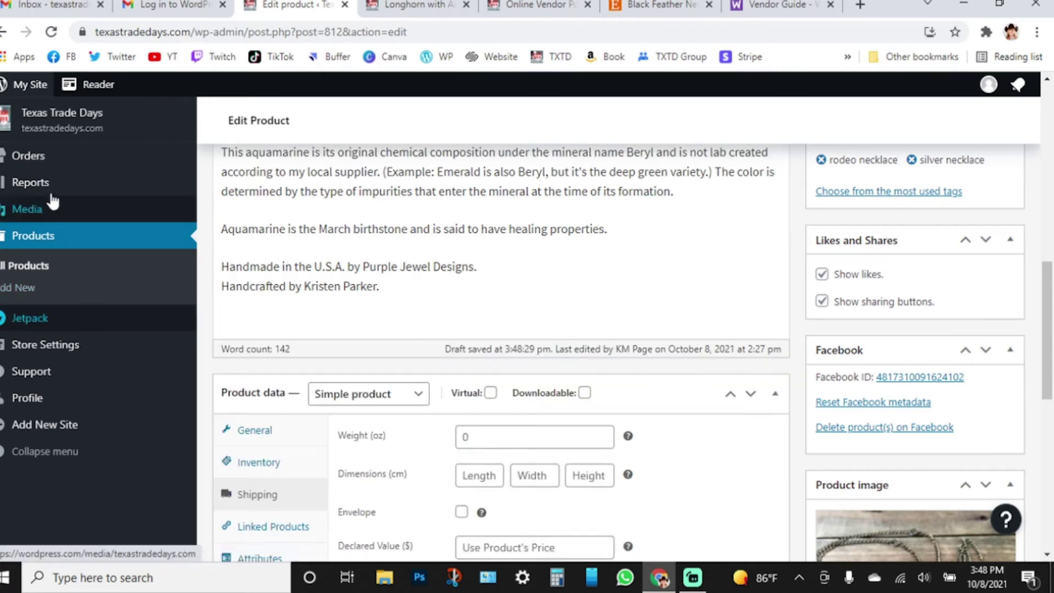
# - Leave the product editor for the account profile without saving the changes, and log out of the vendor account
pyautogui.click(988, 84)
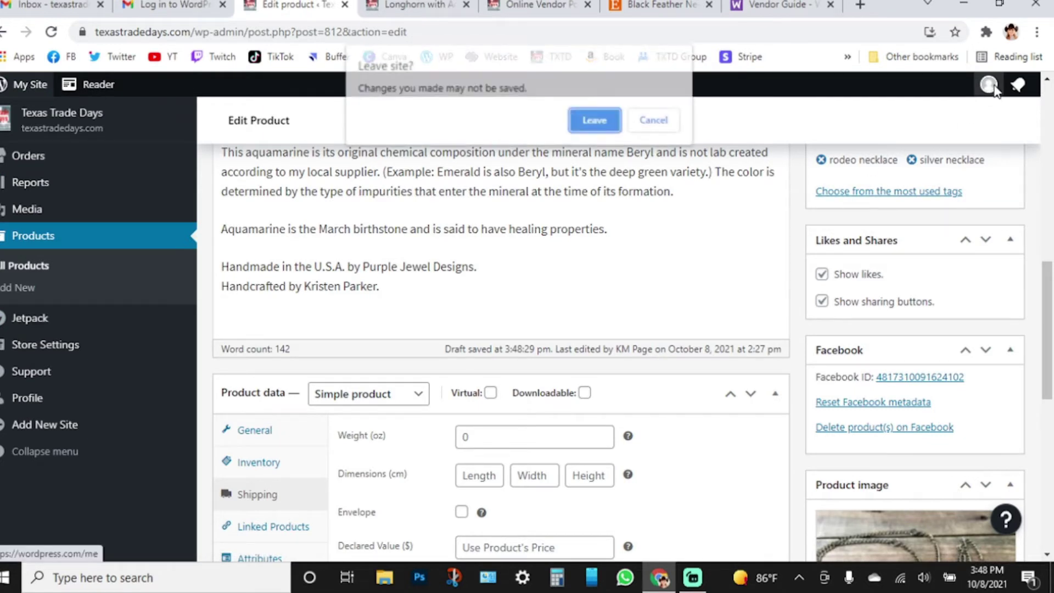
pyautogui.click(586, 126)
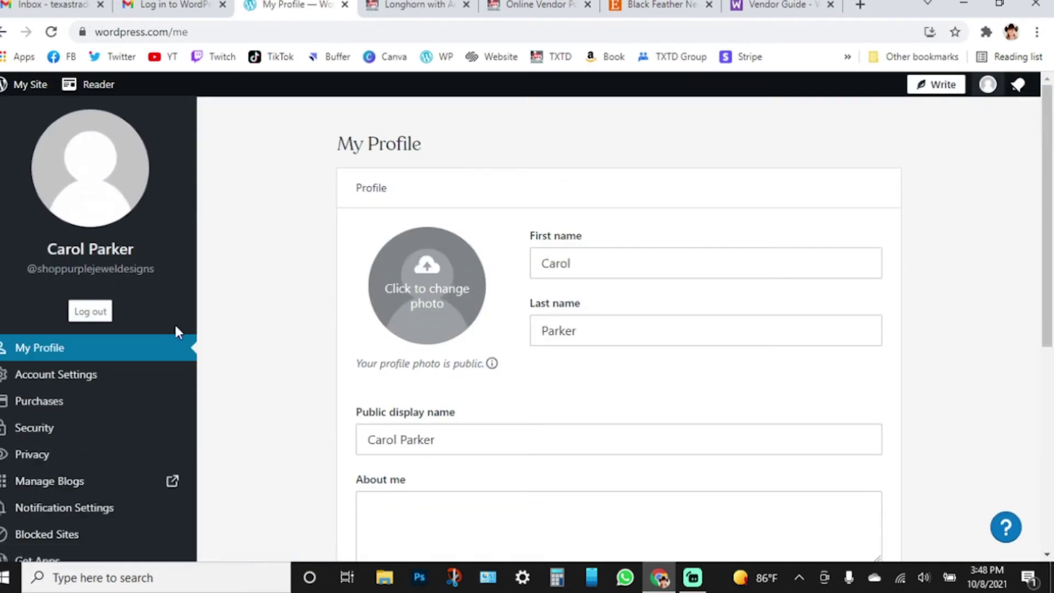
pyautogui.click(93, 311)
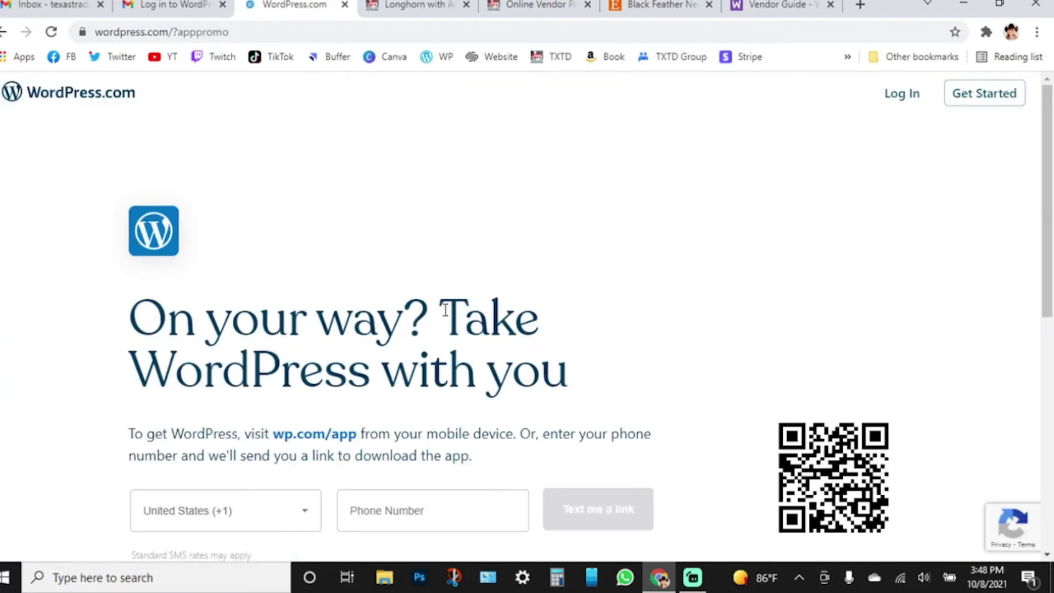
# - Open the WordPress.com login and fill in the e-mail and password of a different saved account
pyautogui.click(811, 14)
pyautogui.click(288, 5)
pyautogui.click(914, 92)
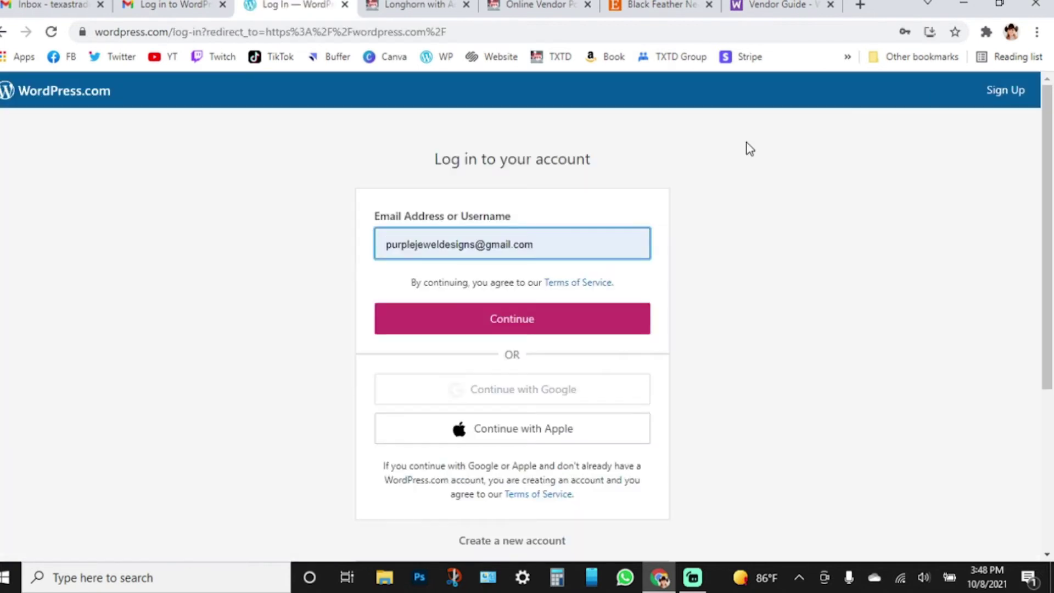
pyautogui.click(466, 243)
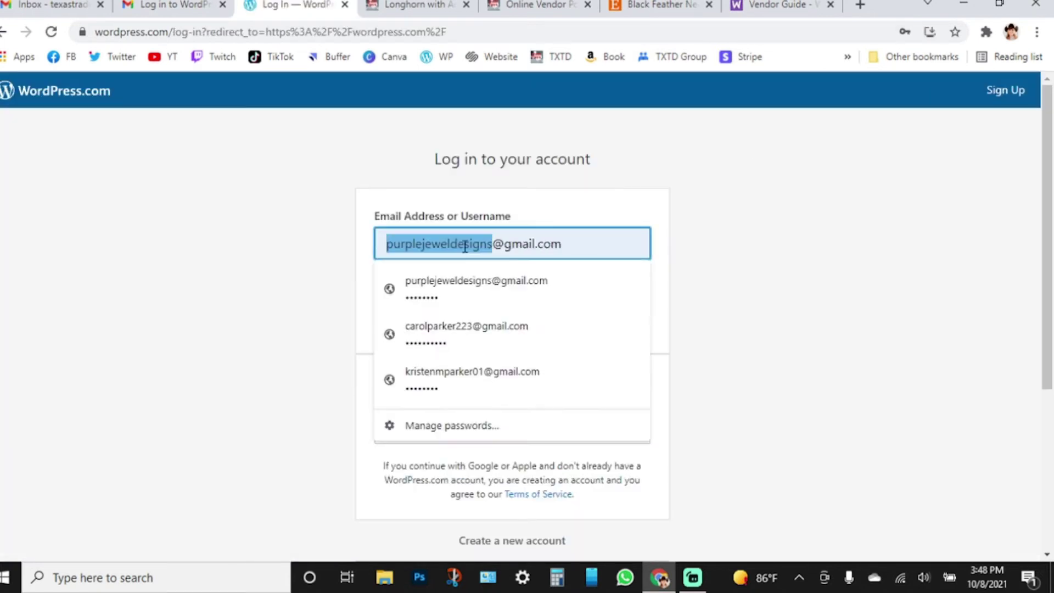
pyautogui.click(447, 371)
pyautogui.click(465, 324)
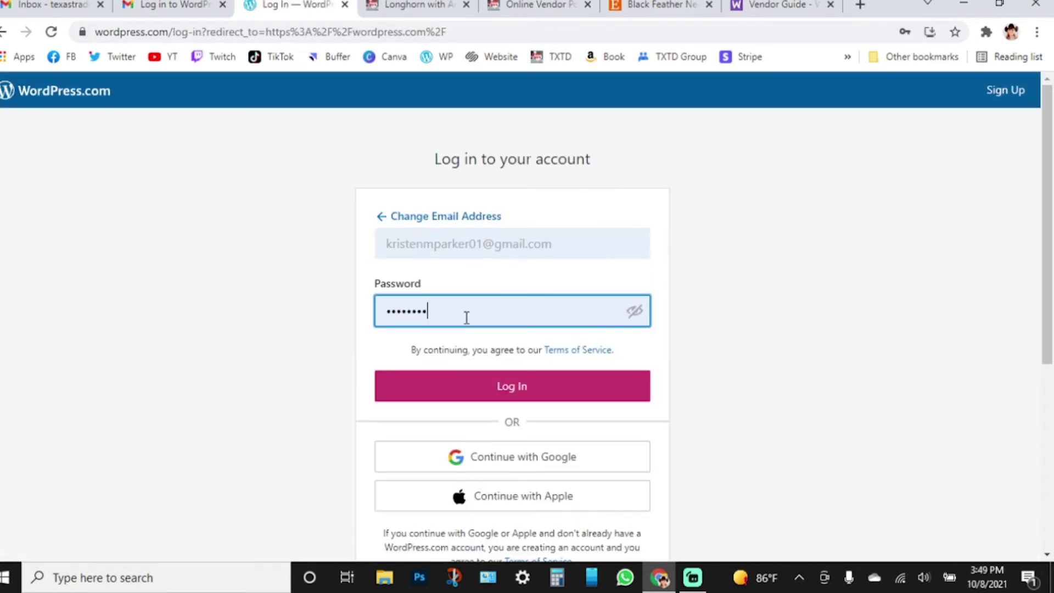
# - Log in to the WordPress.com account and open the Longhorn with Aquamarine Pendant Necklace product for editing
pyautogui.click(477, 388)
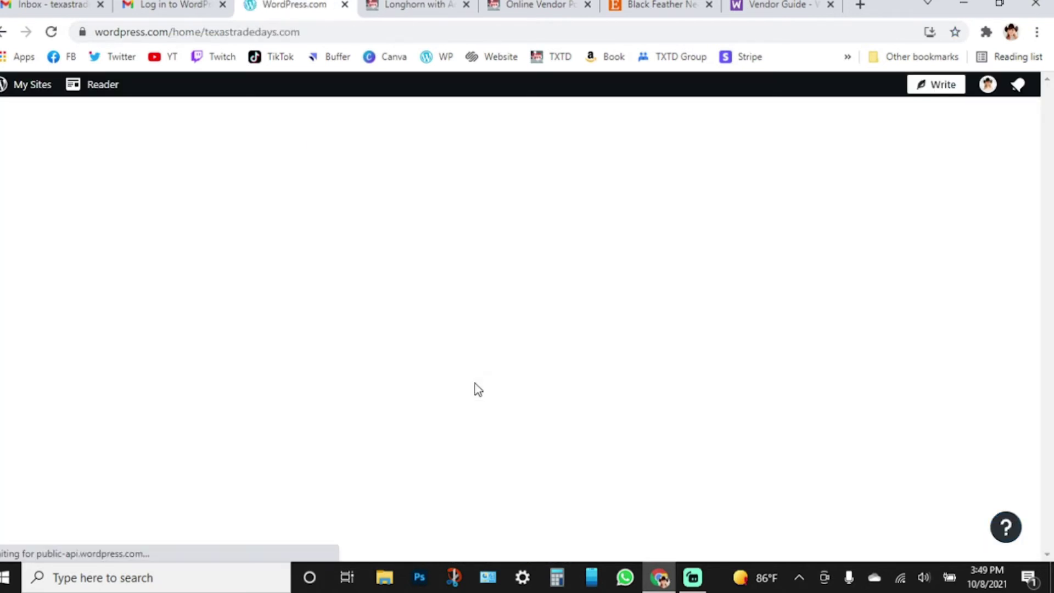
pyautogui.scroll(-3, 74, 430)
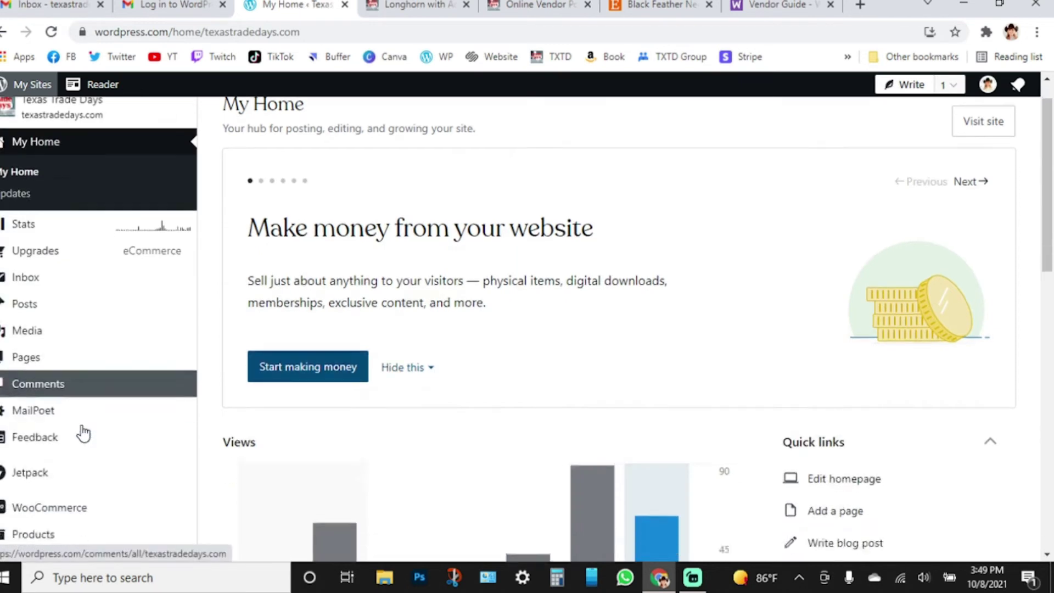
pyautogui.moveTo(82, 427)
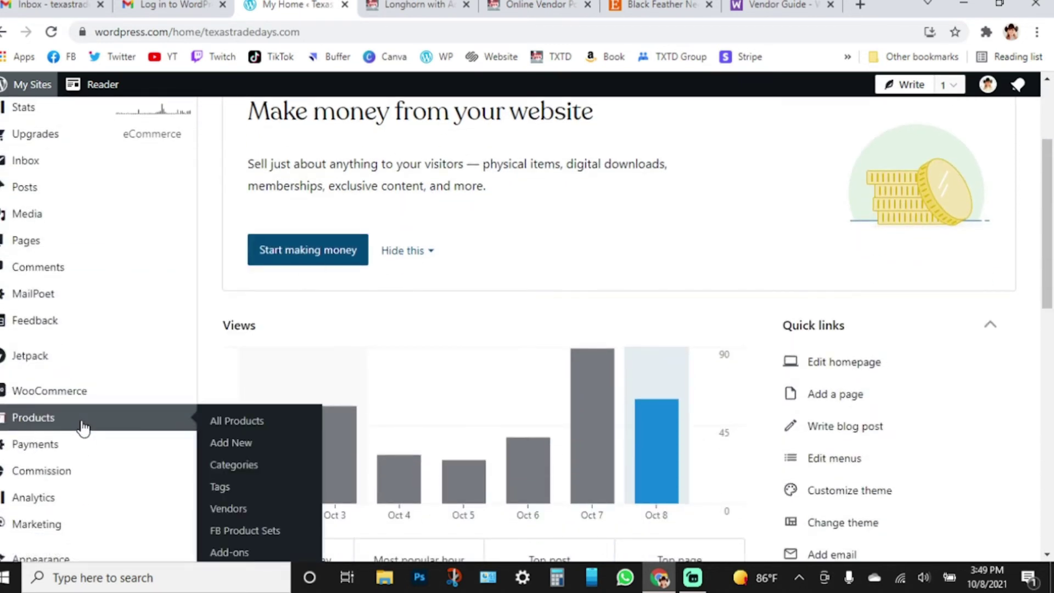
pyautogui.click(83, 427)
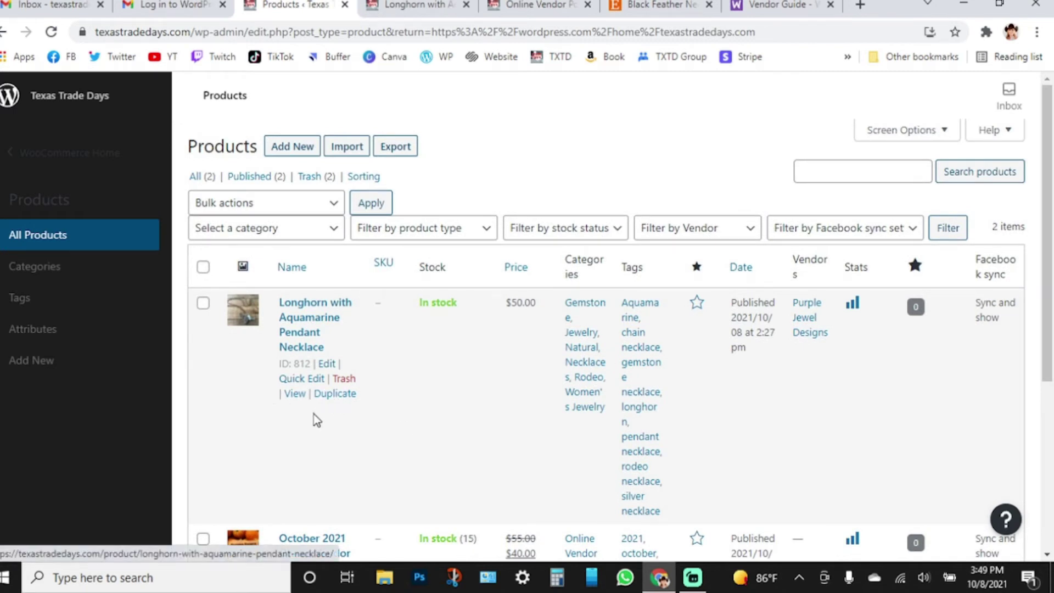
pyautogui.click(328, 365)
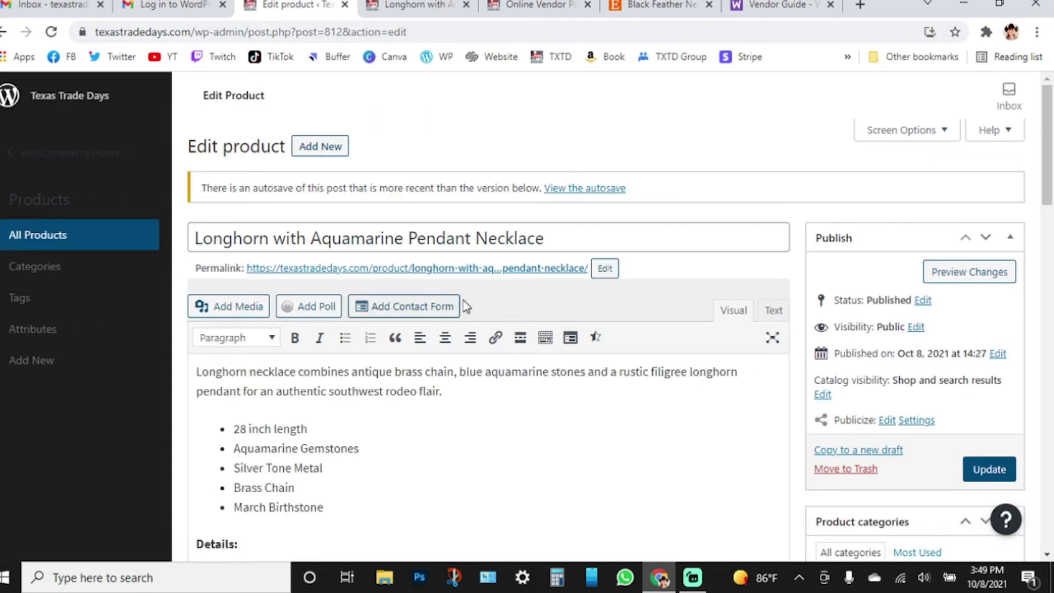
# - Paste the black feather necklace's Etsy listing link on a new line at the end of the product description and cut it out again
pyautogui.scroll(-10, 585, 419)
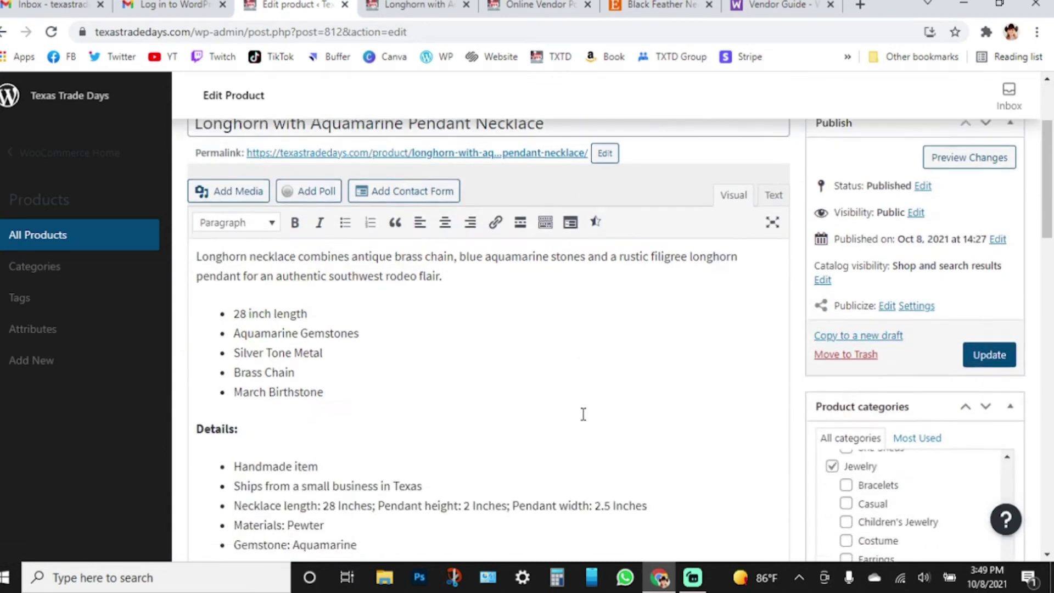
pyautogui.scroll(-3, 477, 370)
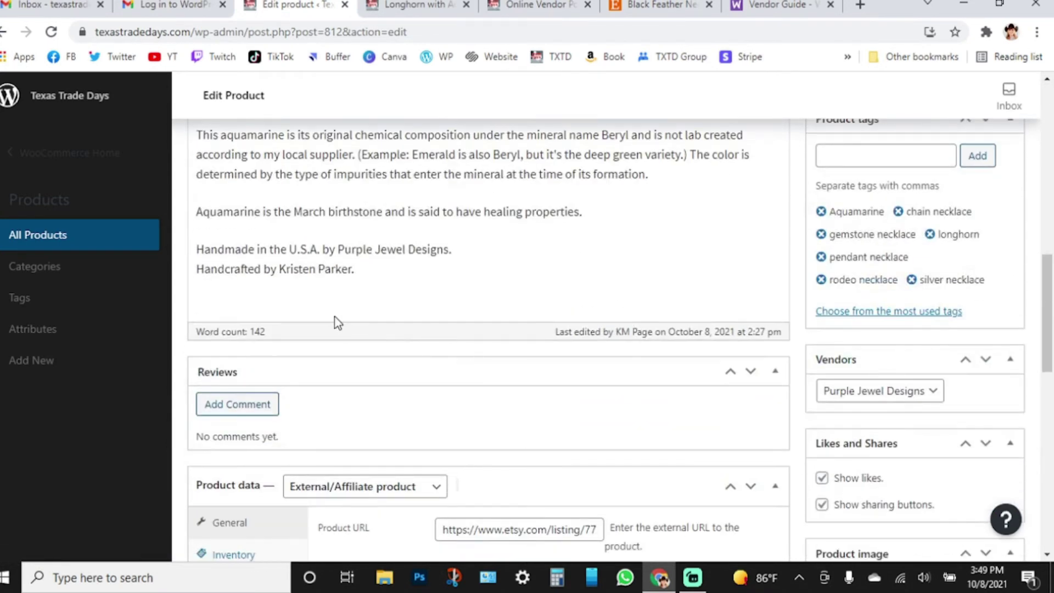
pyautogui.click(405, 277)
pyautogui.press('Return')
pyautogui.rightClick(271, 310)
pyautogui.click(307, 430)
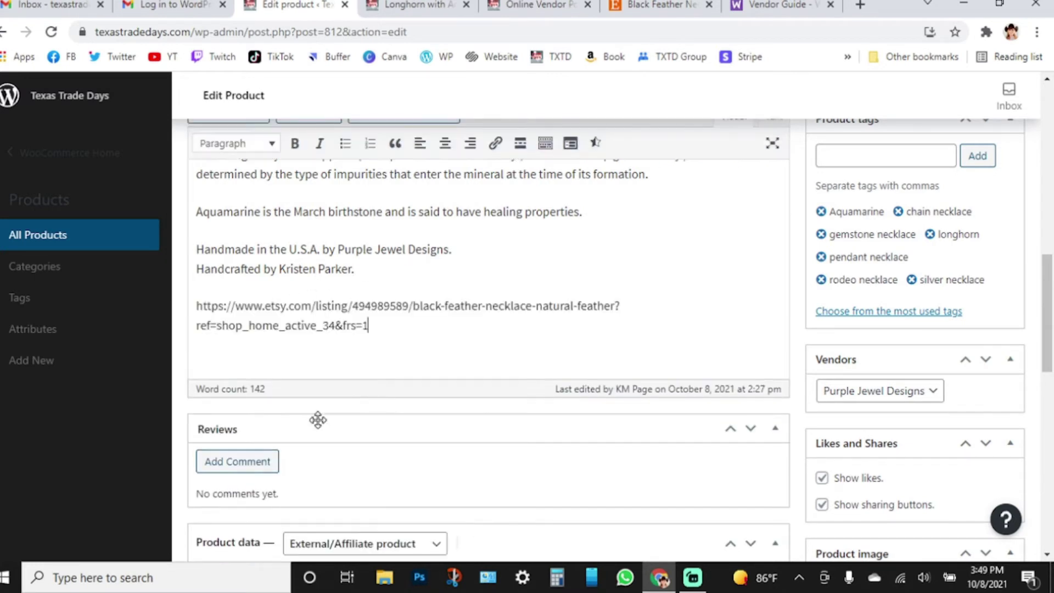
pyautogui.moveTo(366, 325); pyautogui.dragTo(191, 310)
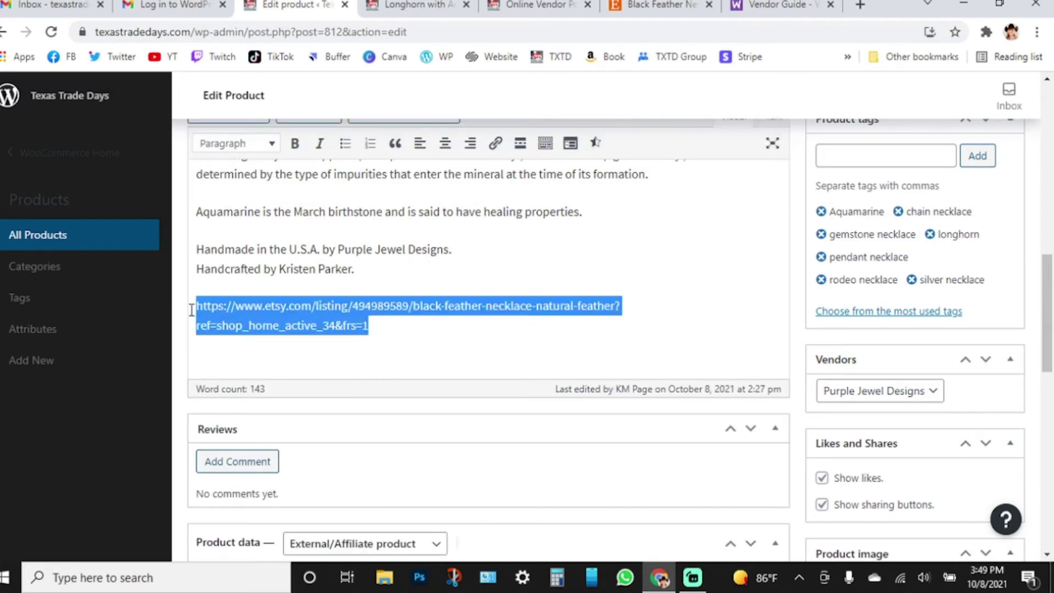
pyautogui.hotkey('ctrl', 'x')
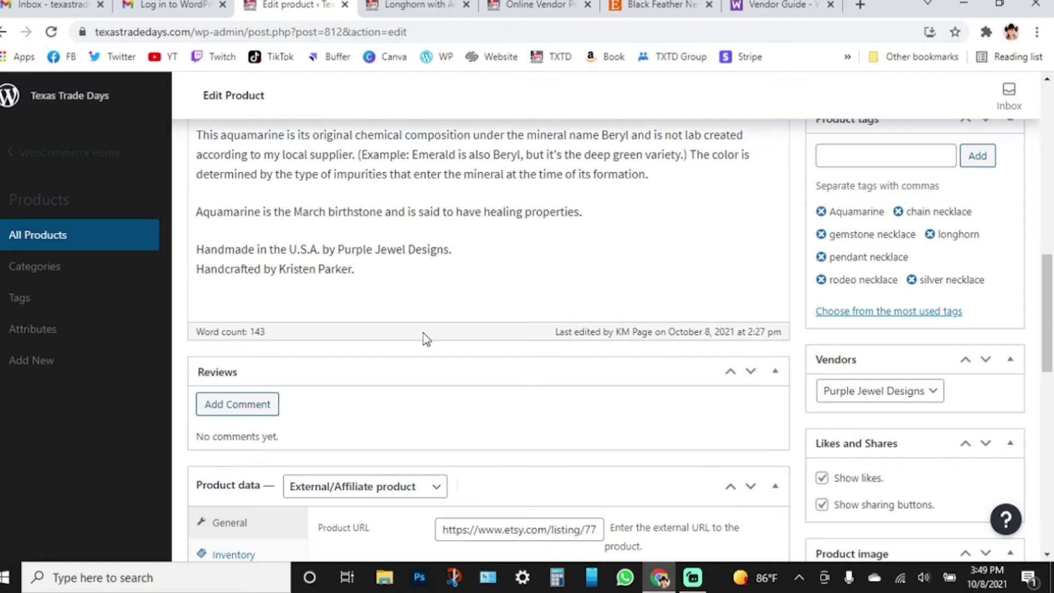
# - Choose External/Affiliate product as the product type in the product data and place the cursor in the Product URL
pyautogui.scroll(-2, 424, 334)
pyautogui.scroll(-3, 517, 357)
pyautogui.click(356, 252)
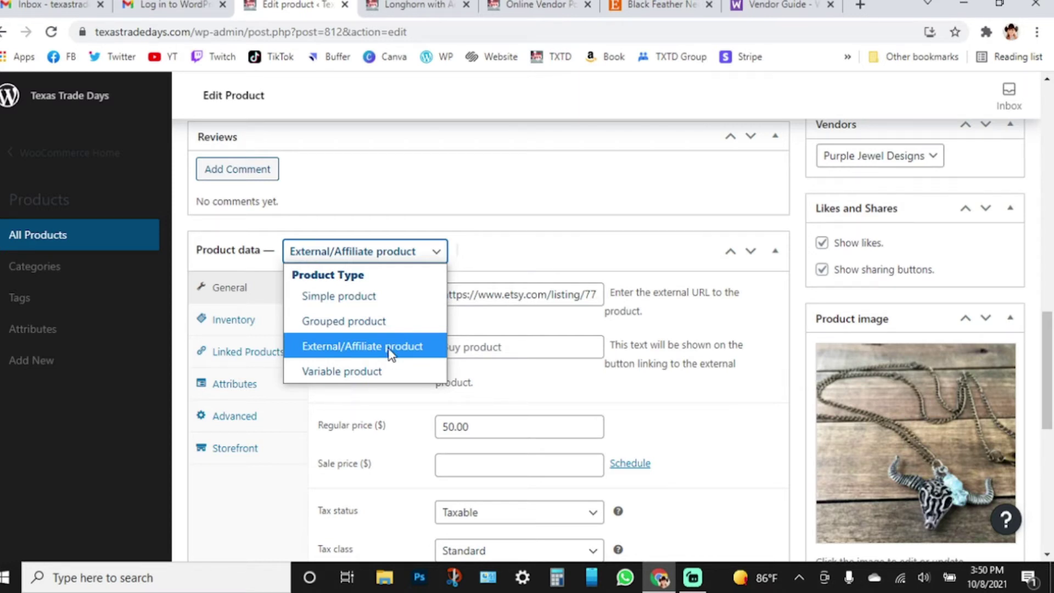
pyautogui.click(391, 352)
pyautogui.click(446, 295)
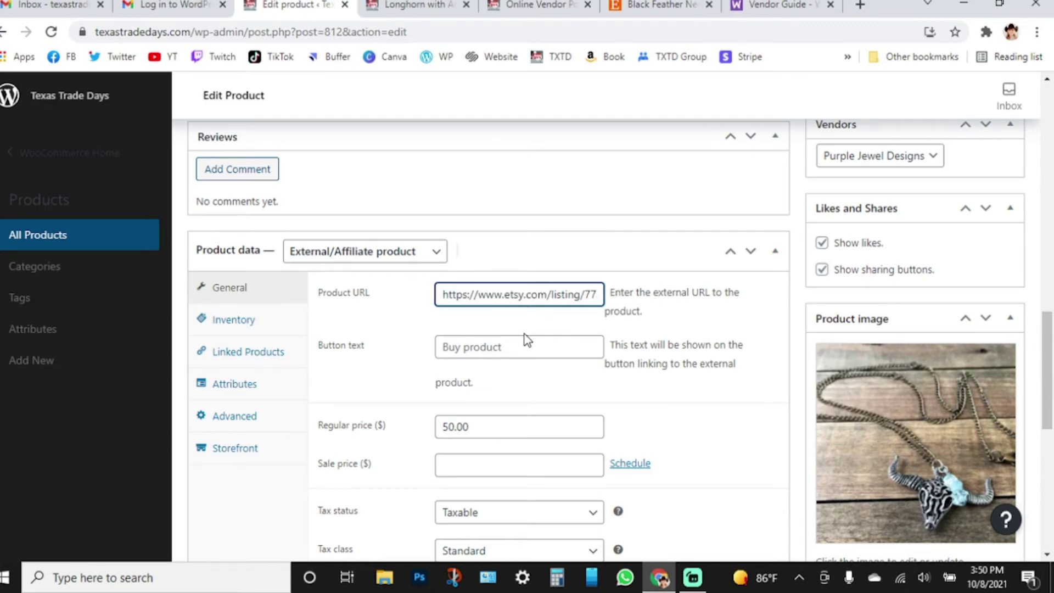
# - Add an empty line at the end of the product description, below the handcrafted-by credit
pyautogui.scroll(6, 494, 329)
pyautogui.click(345, 370)
pyautogui.click(393, 355)
pyautogui.press('Return')
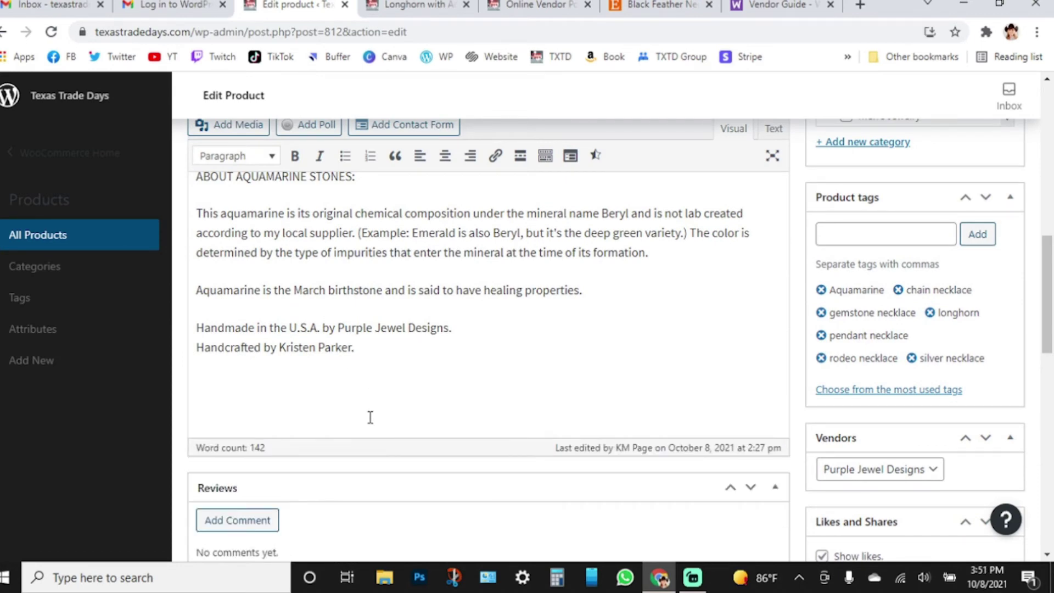
# - Review the product data, short description and gallery, and update the published product
pyautogui.scroll(-3, 370, 411)
pyautogui.scroll(-3, 398, 409)
pyautogui.scroll(-2, 420, 405)
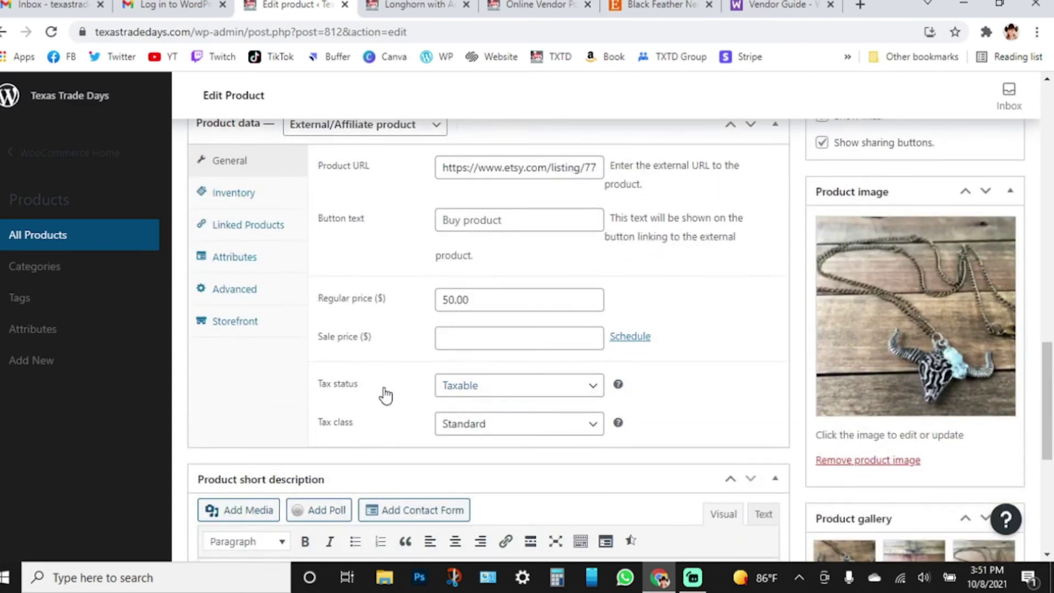
pyautogui.scroll(-7, 722, 408)
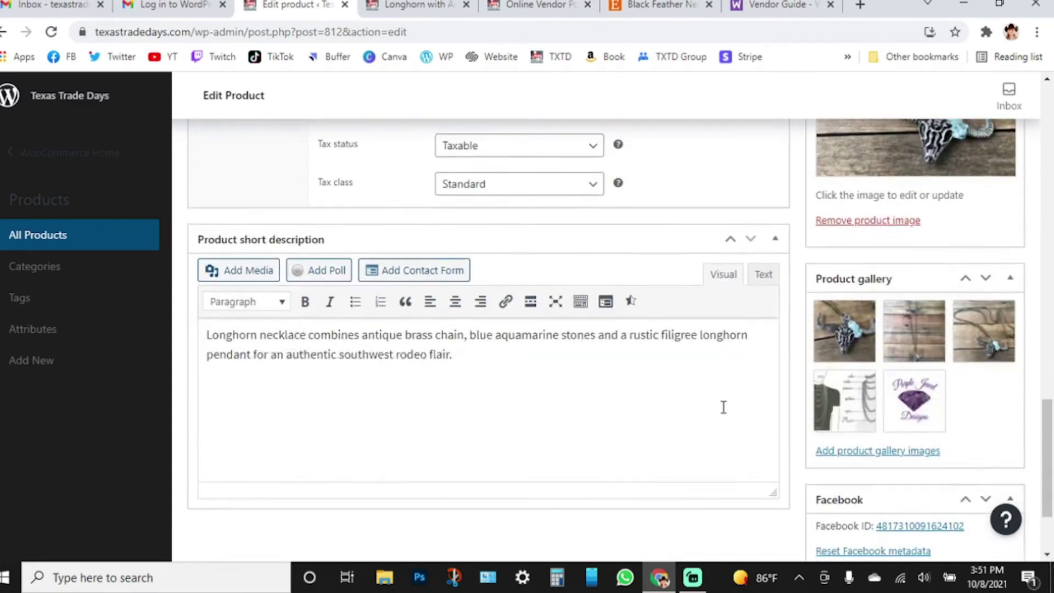
pyautogui.scroll(15, 723, 407)
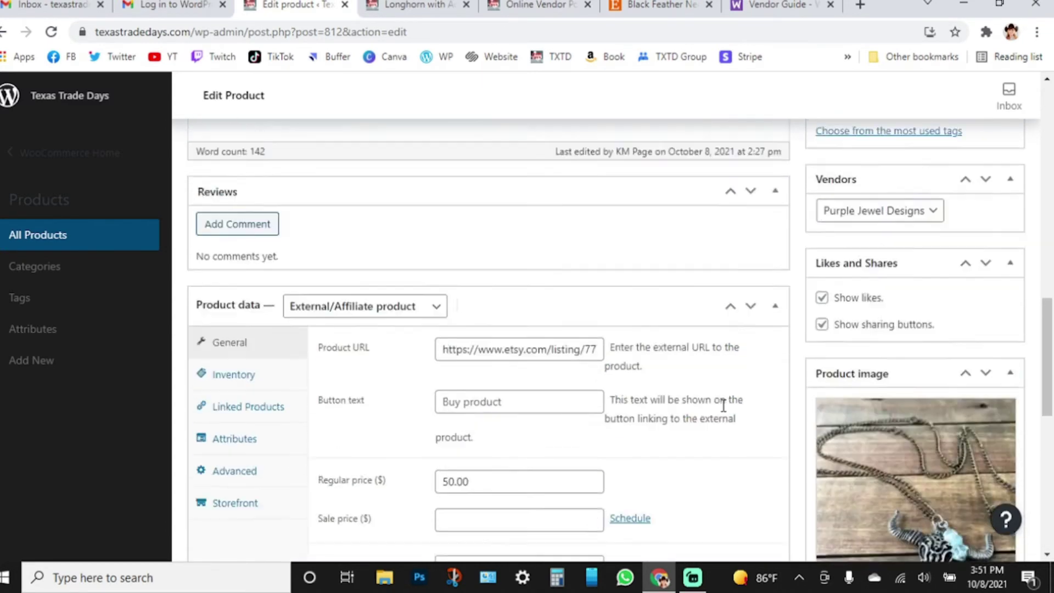
pyautogui.scroll(5, 722, 406)
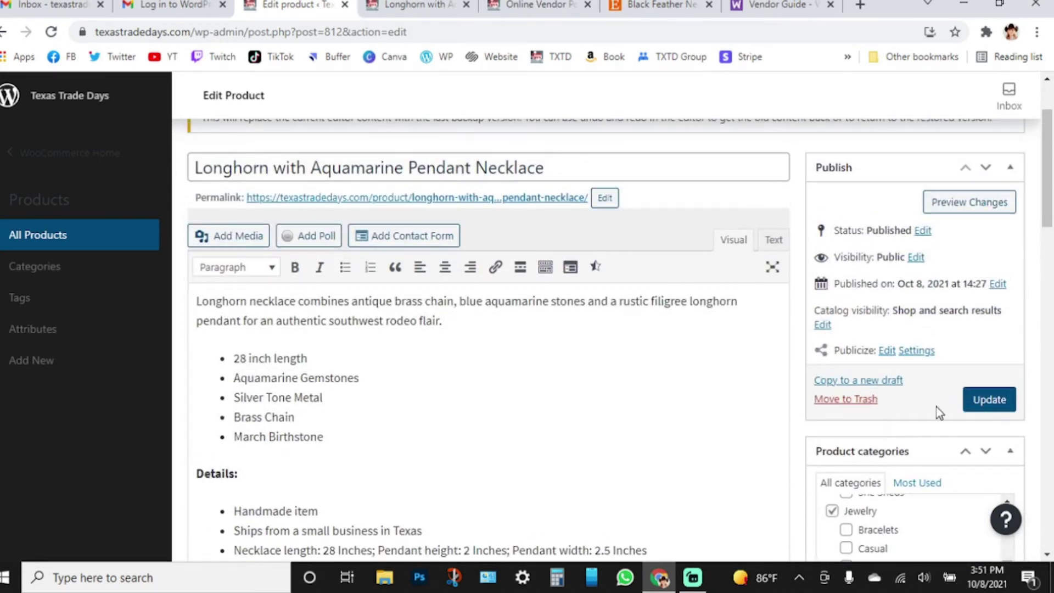
pyautogui.click(991, 409)
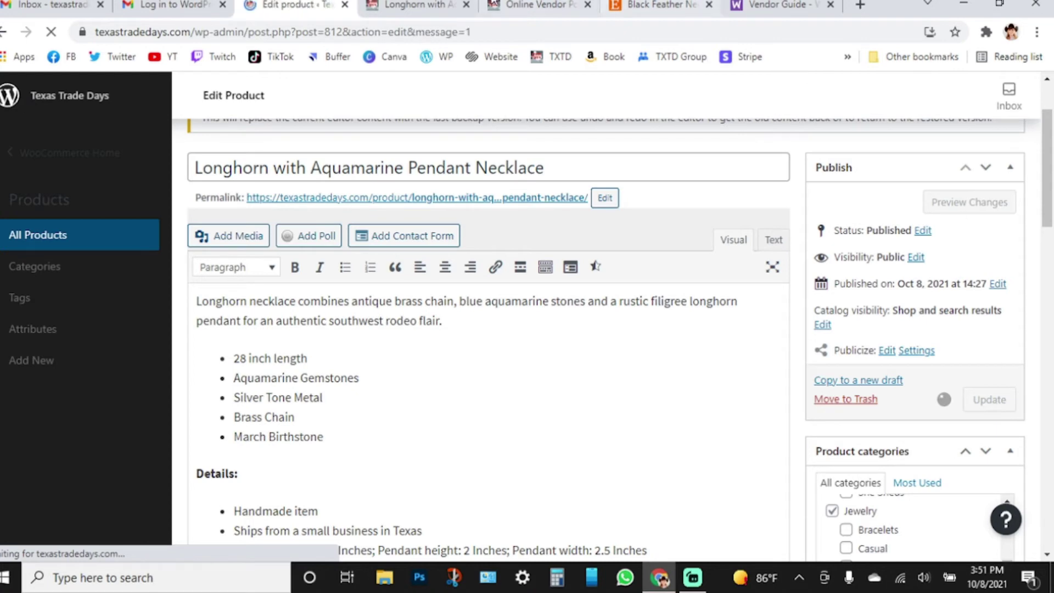
# - Test the Buy product link on the necklace's store page, look over the linked Etsy listing, and close it to return to the product editor
pyautogui.click(439, 4)
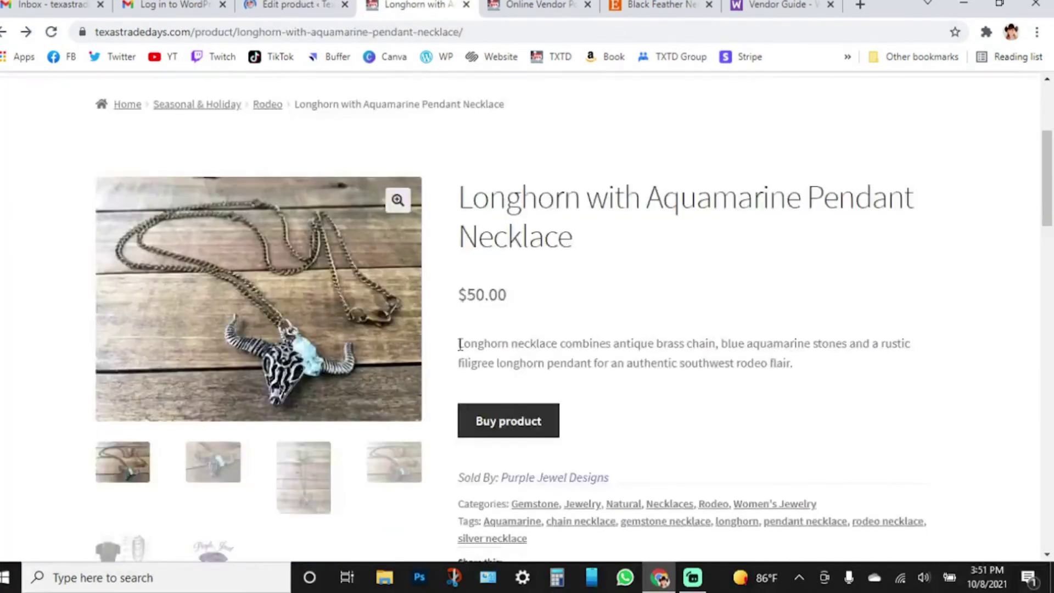
pyautogui.click(518, 420)
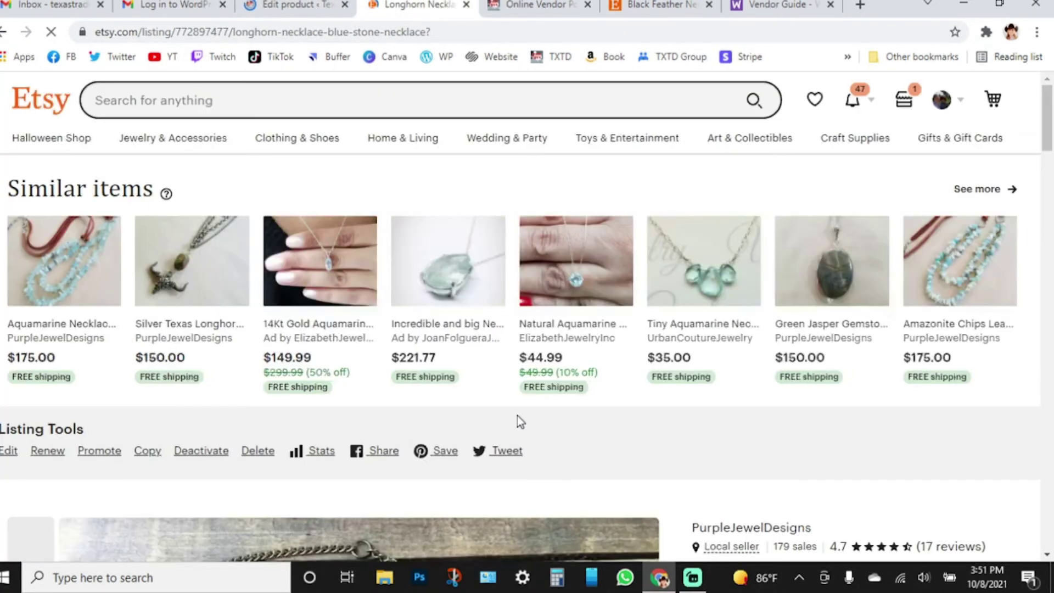
pyautogui.scroll(-8, 517, 416)
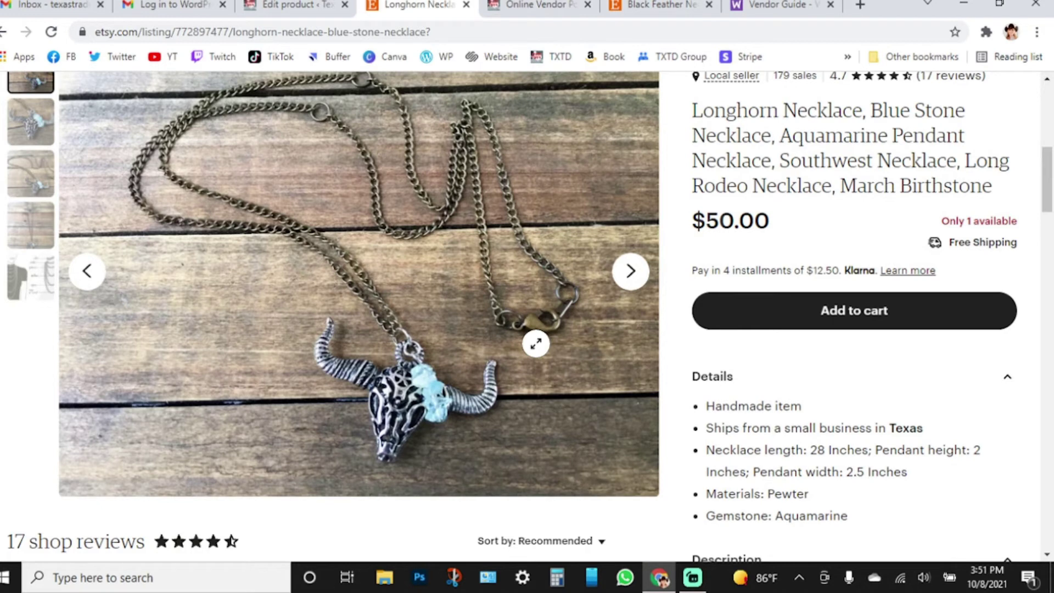
pyautogui.click(465, 5)
pyautogui.click(323, 4)
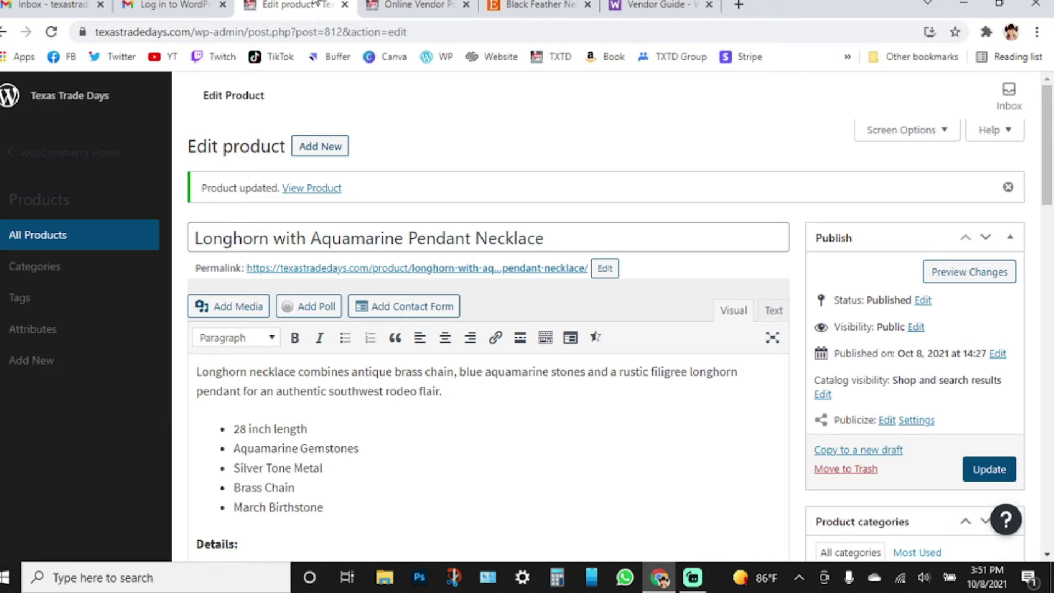
# - Leave the product editor for the My Home page and log out of the WordPress.com account
pyautogui.click(75, 156)
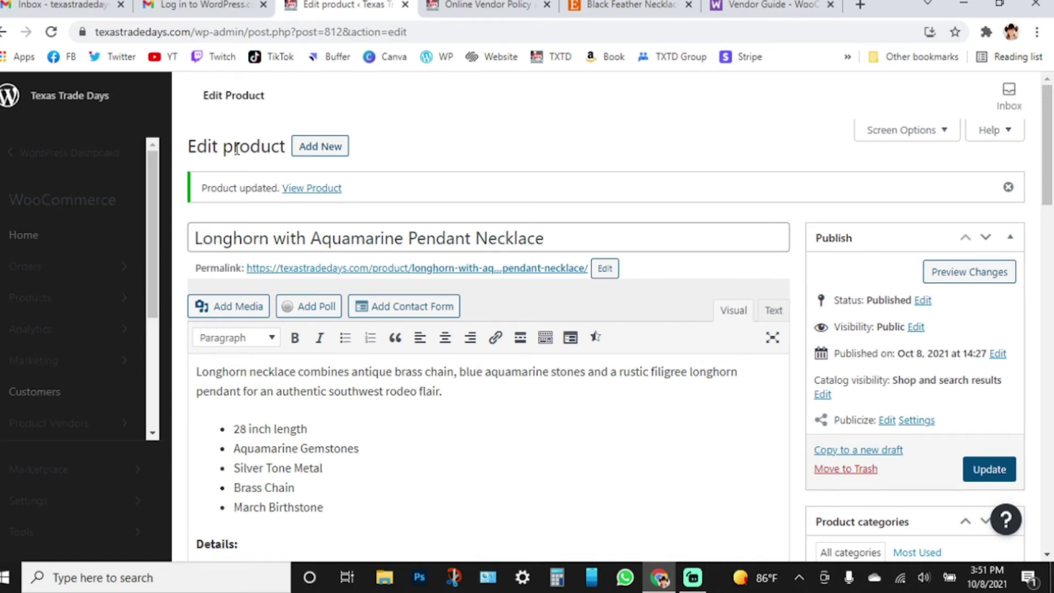
pyautogui.click(62, 156)
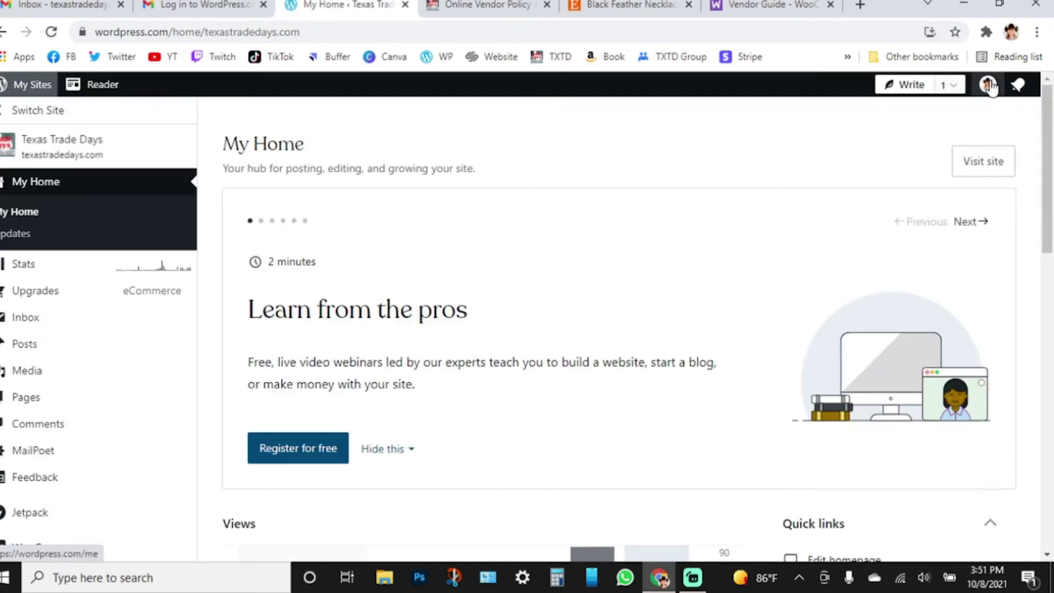
pyautogui.click(988, 84)
pyautogui.click(82, 311)
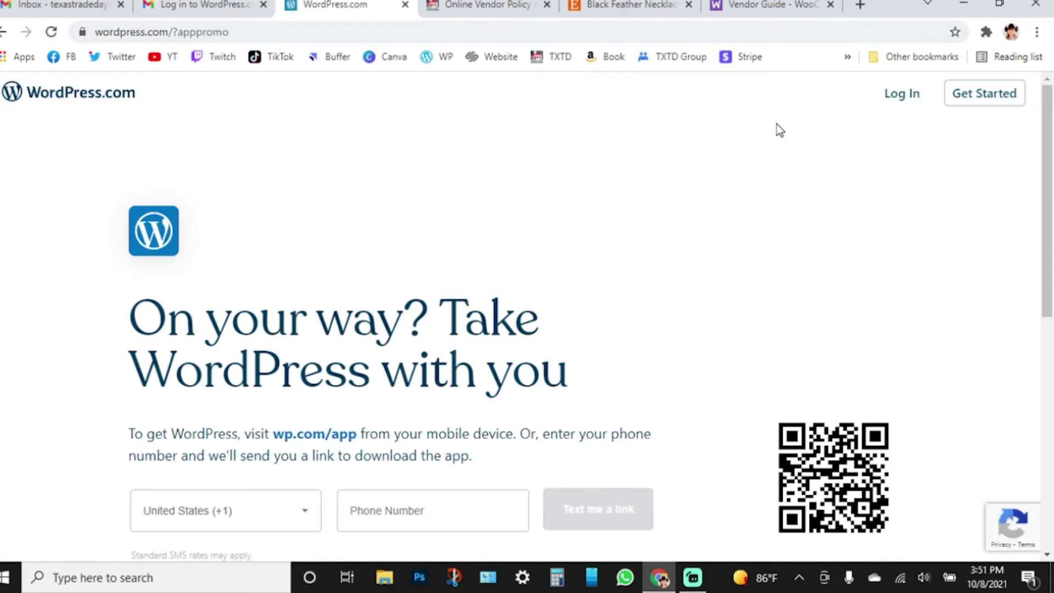
pyautogui.click(918, 107)
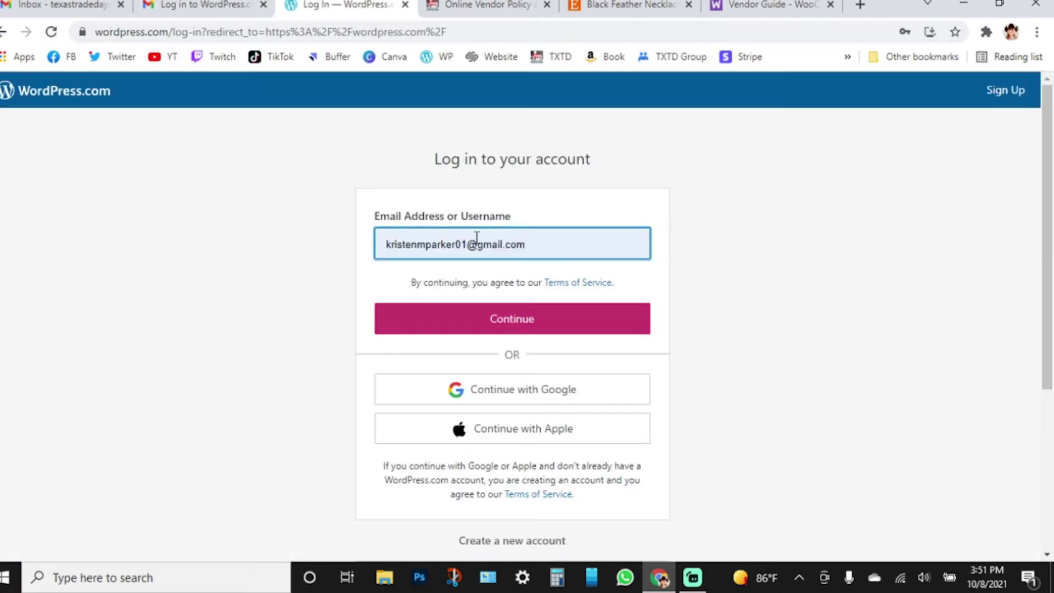
pyautogui.tripleClick(476, 237)
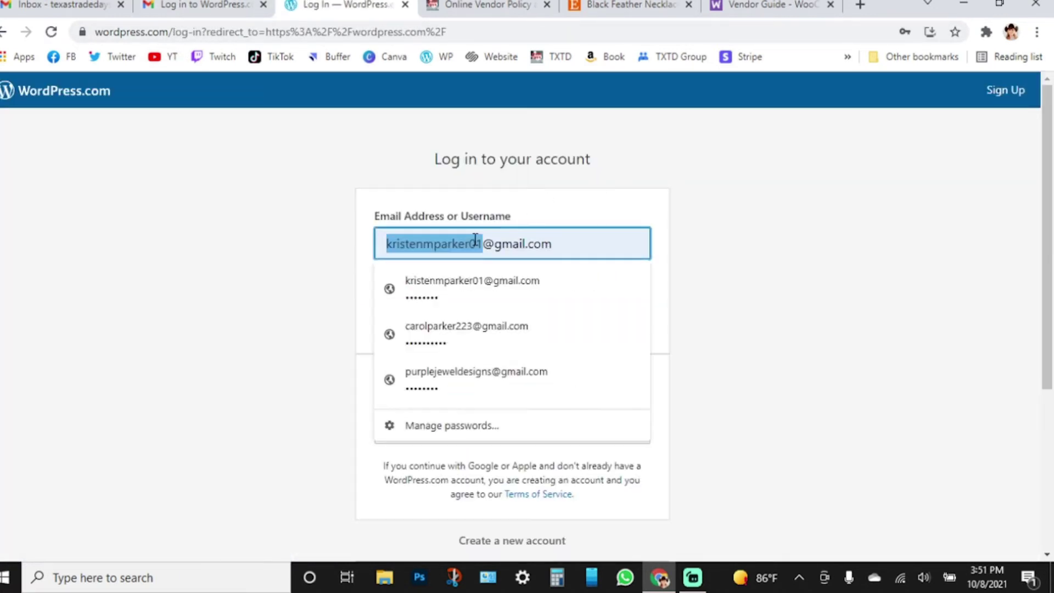
pyautogui.click(802, 192)
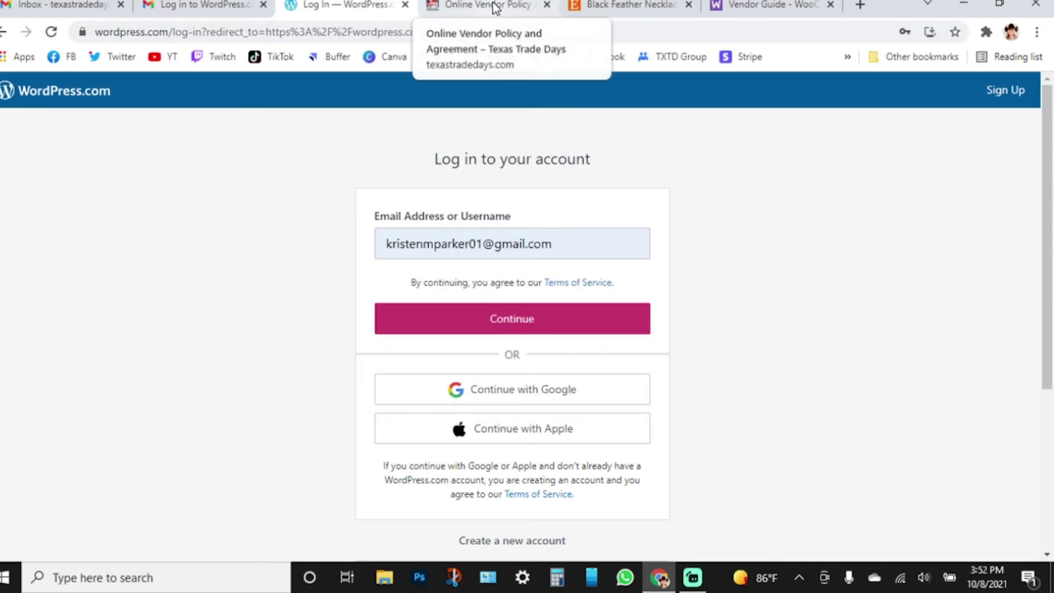
# - Open the Vendor Dashboard login from the footer of the Online Vendor Policy and Agreement page
pyautogui.click(459, 4)
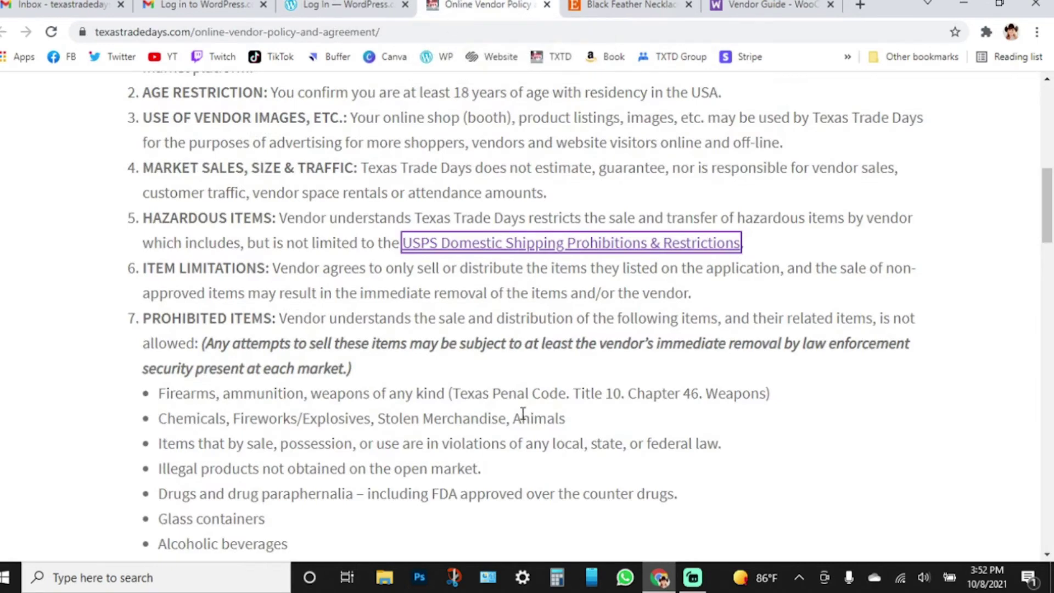
pyautogui.scroll(-15, 524, 395)
pyautogui.scroll(-1, 517, 367)
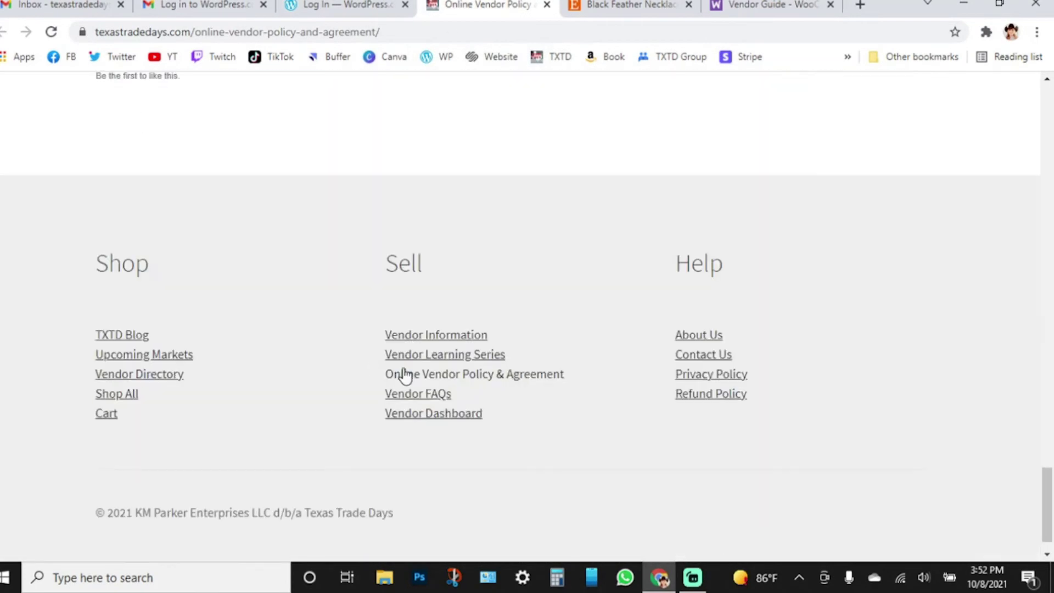
pyautogui.click(454, 419)
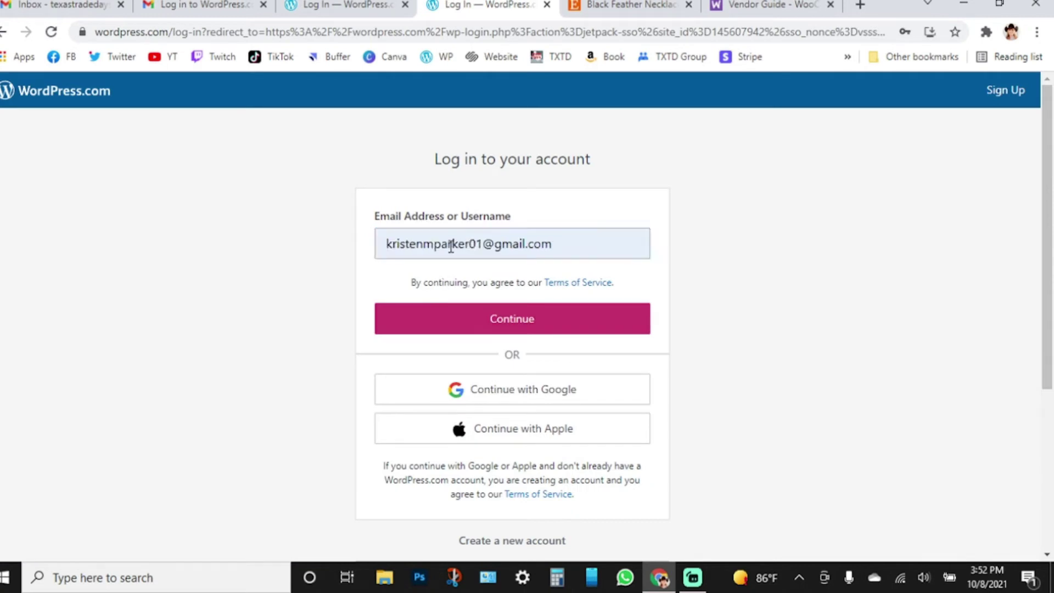
# - Fill in the vendor account's saved e-mail address and continue the login so that a login link is e-mailed
pyautogui.click(450, 247)
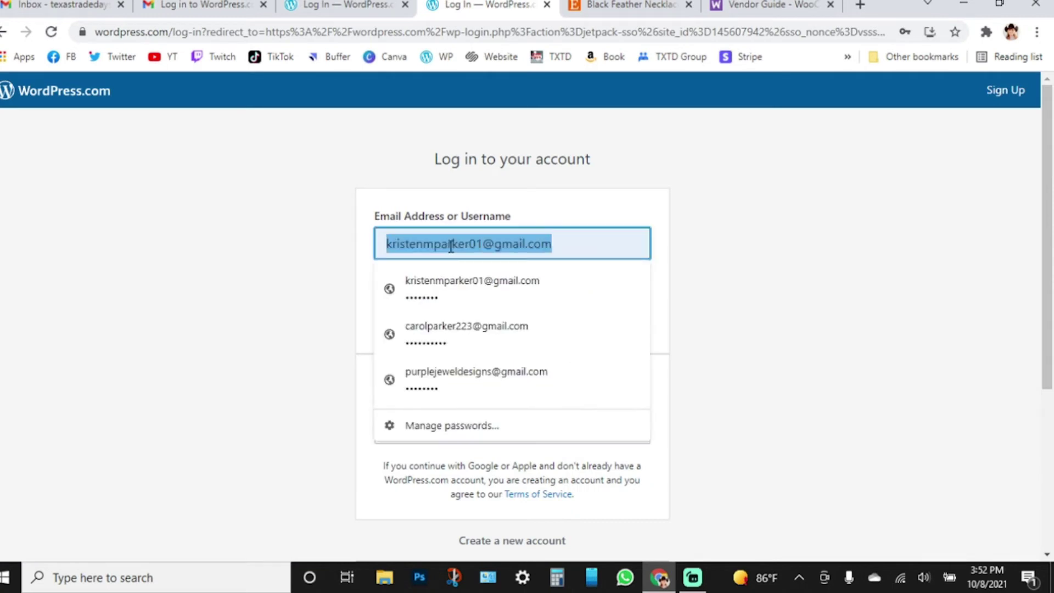
pyautogui.click(464, 368)
pyautogui.click(491, 324)
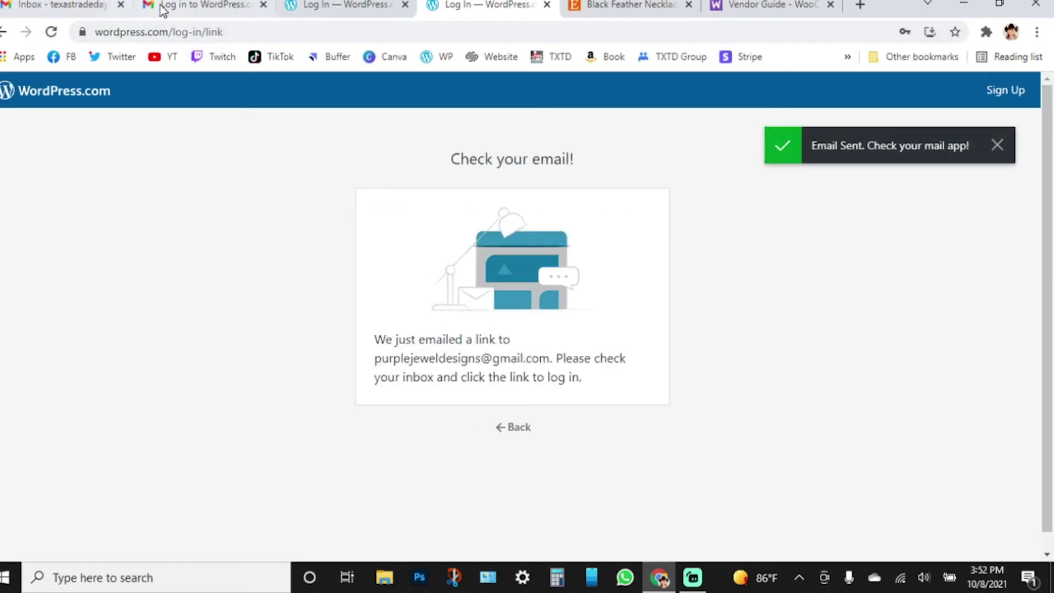
# - Switch to Gmail, return to the inbox and open the latest Log in to WordPress.com e-mail
pyautogui.click(181, 7)
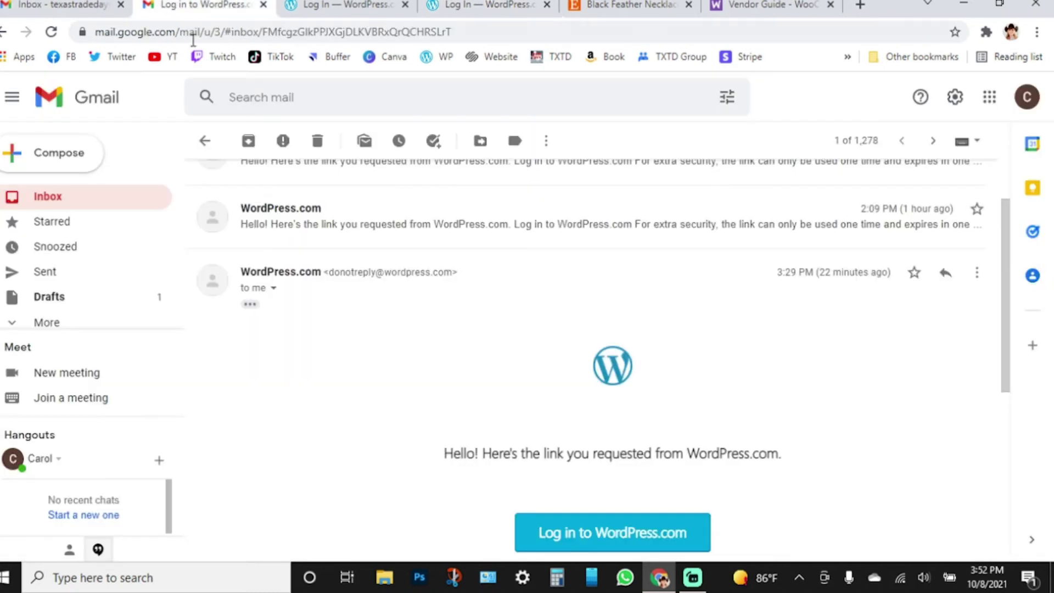
pyautogui.click(205, 141)
pyautogui.click(525, 218)
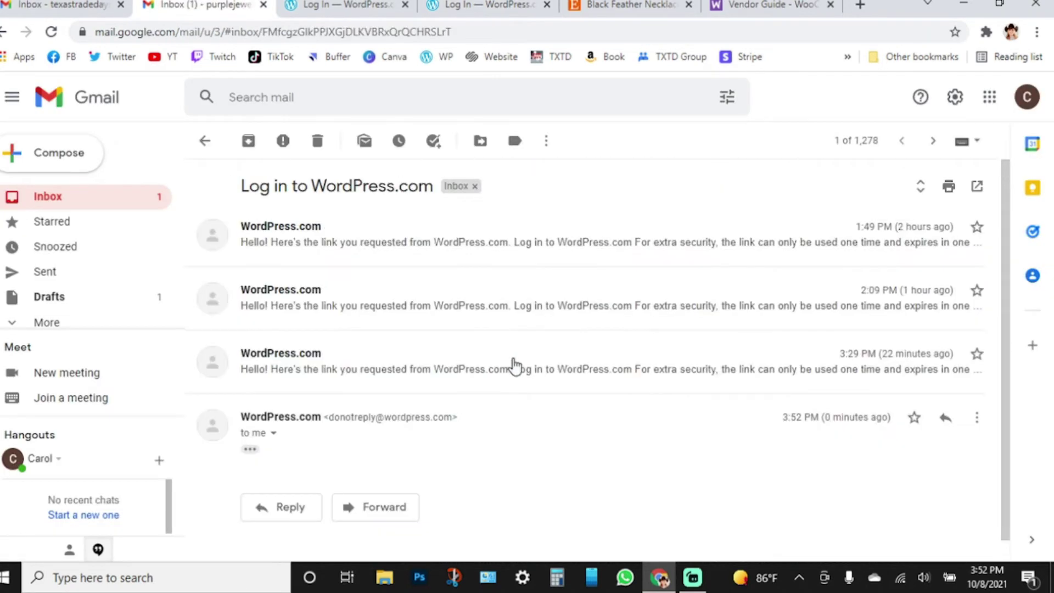
# - Follow the login link in the newest WordPress.com e-mail, continue to the vendor account and close the two leftover Log In pages
pyautogui.scroll(-5, 516, 404)
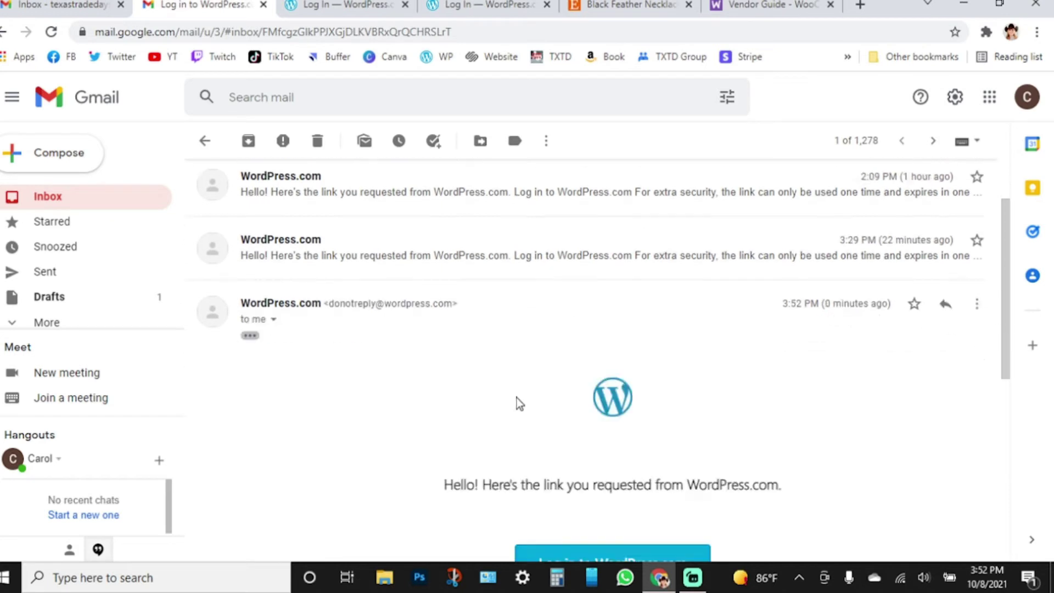
pyautogui.click(567, 424)
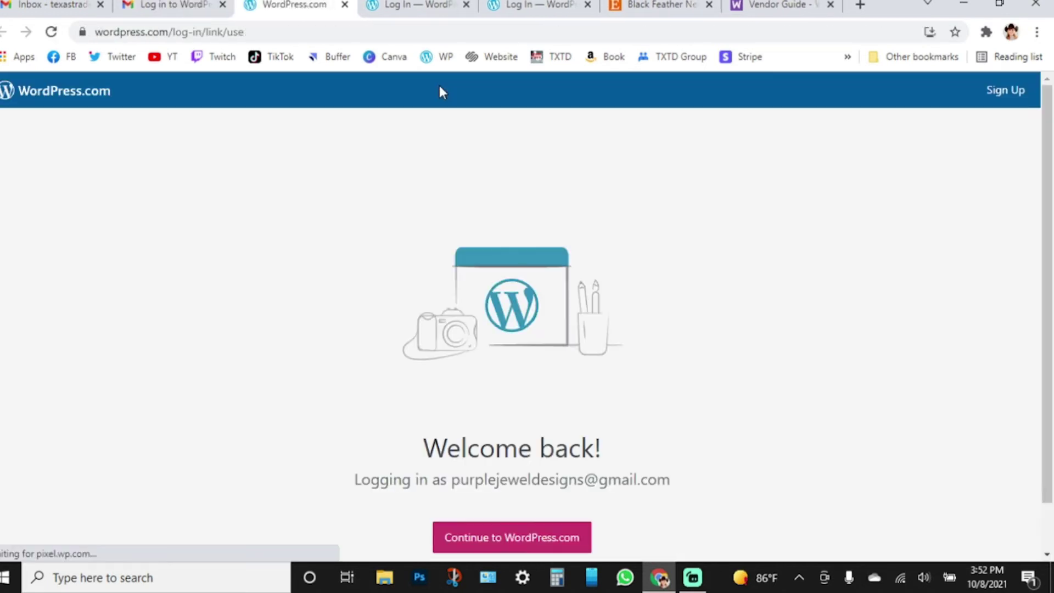
pyautogui.click(514, 484)
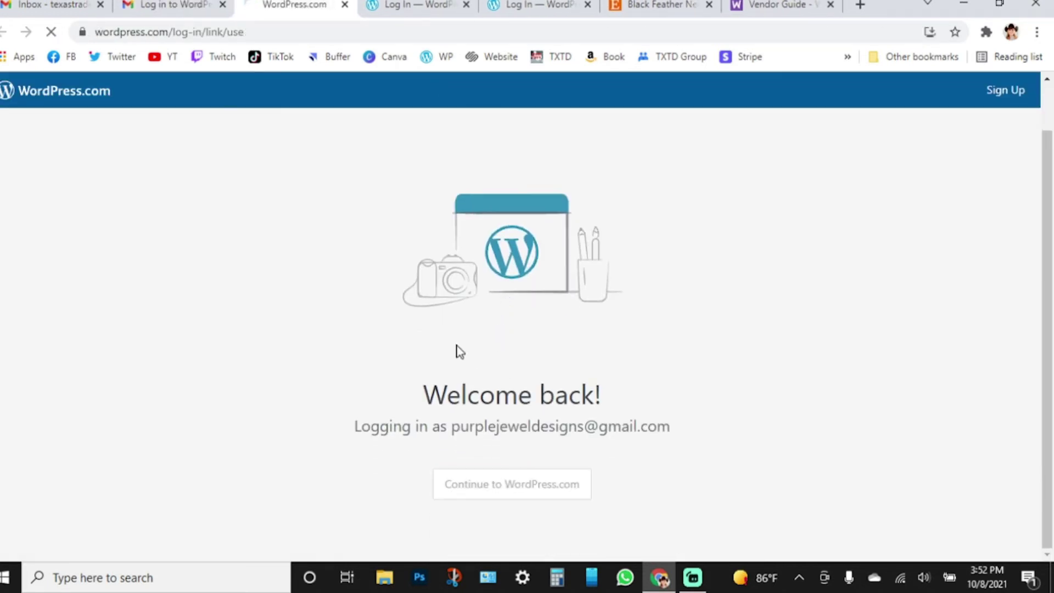
pyautogui.click(466, 5)
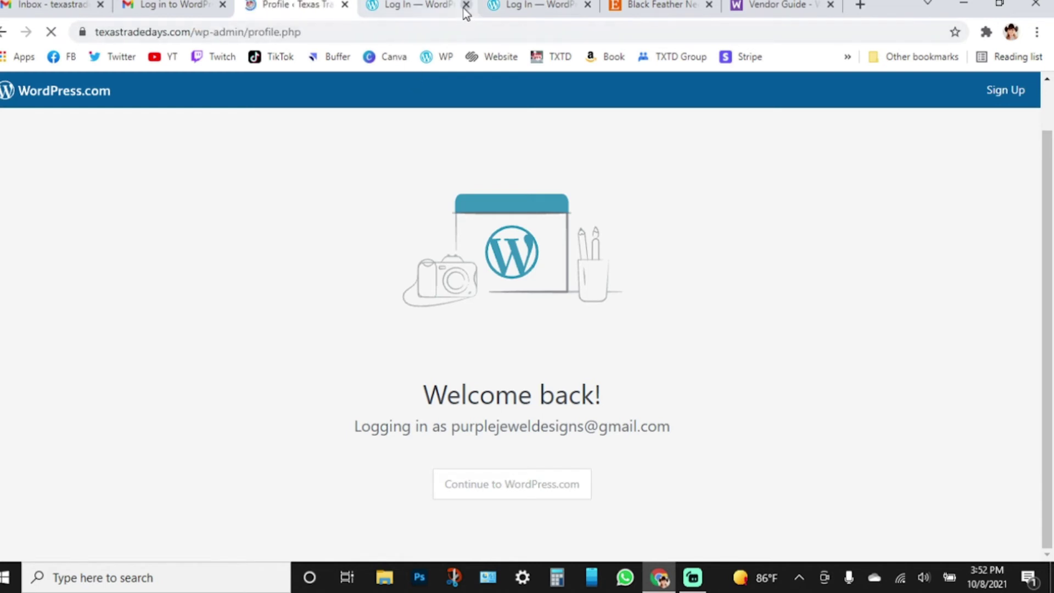
pyautogui.click(466, 5)
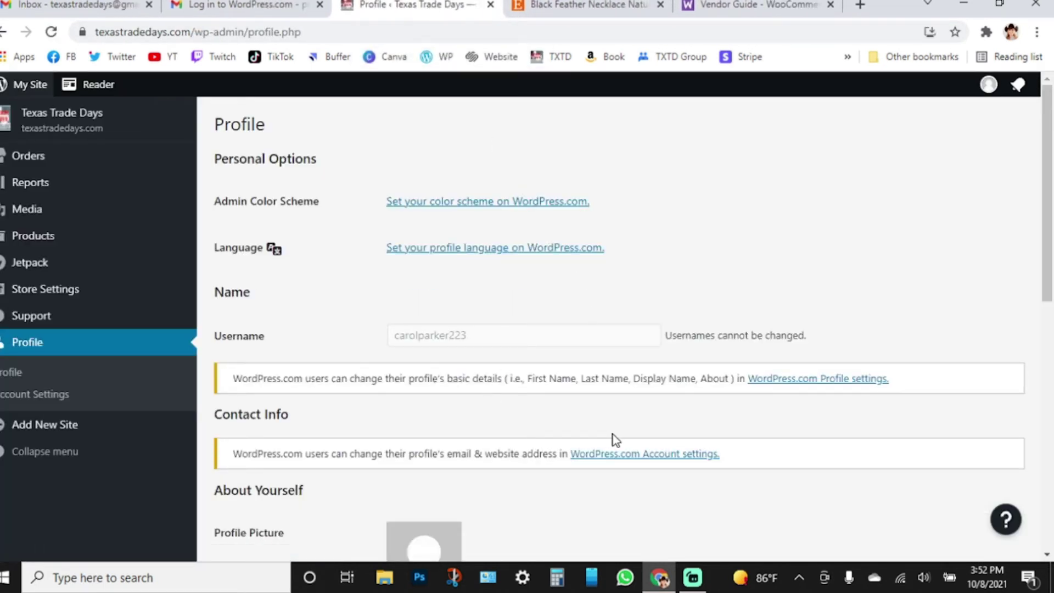
# - Open the store's product list from the Profile page and start adding a new product
pyautogui.scroll(-3, 615, 439)
pyautogui.scroll(-5, 613, 439)
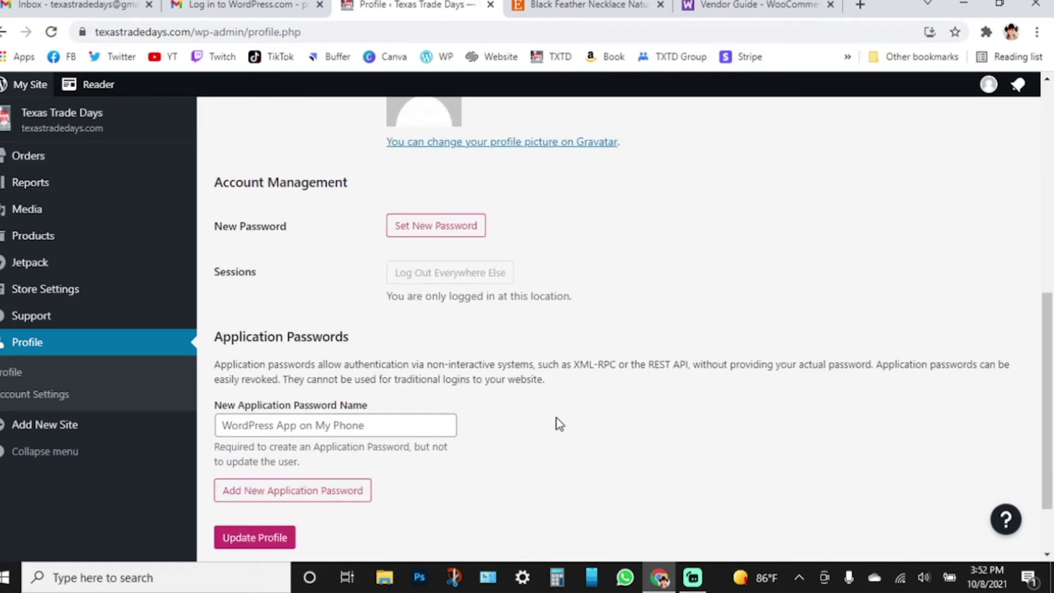
pyautogui.click(33, 236)
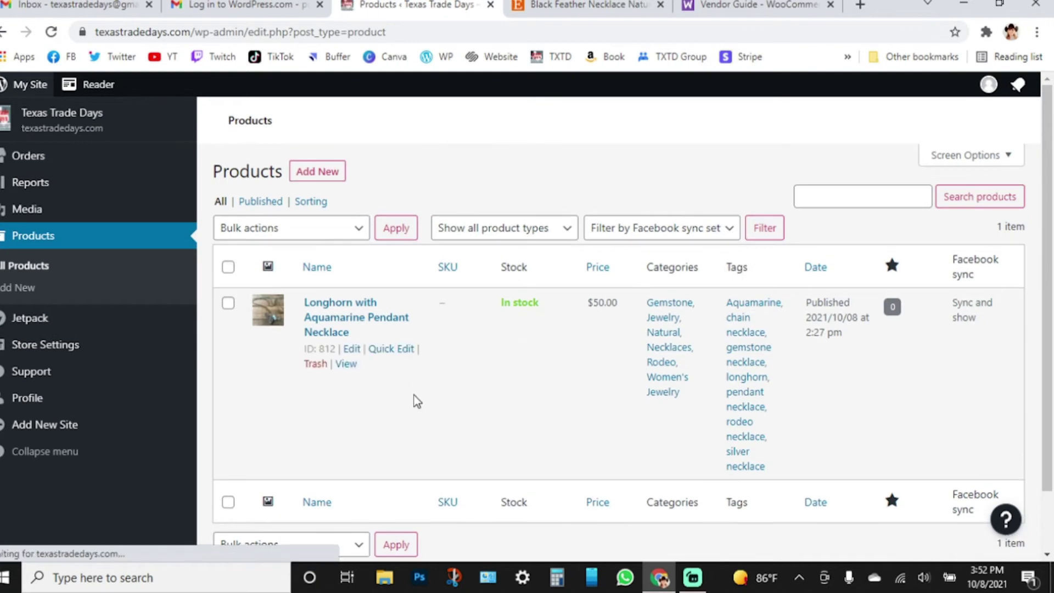
pyautogui.click(330, 172)
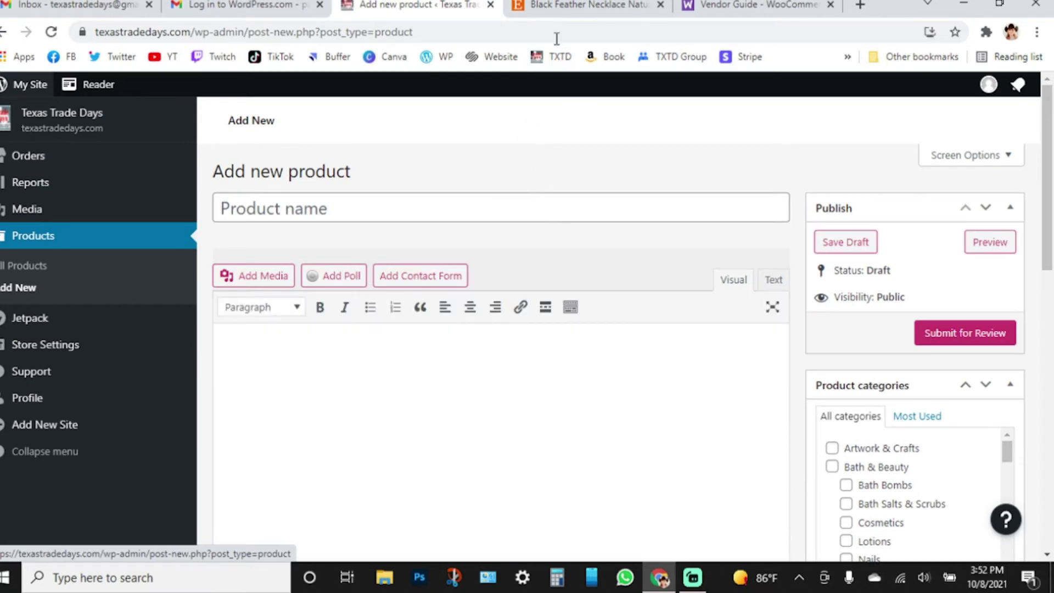
# - Switch to the Etsy listing, start saving its main photo and create a folder named OLD inside the PJD folder
pyautogui.click(593, 7)
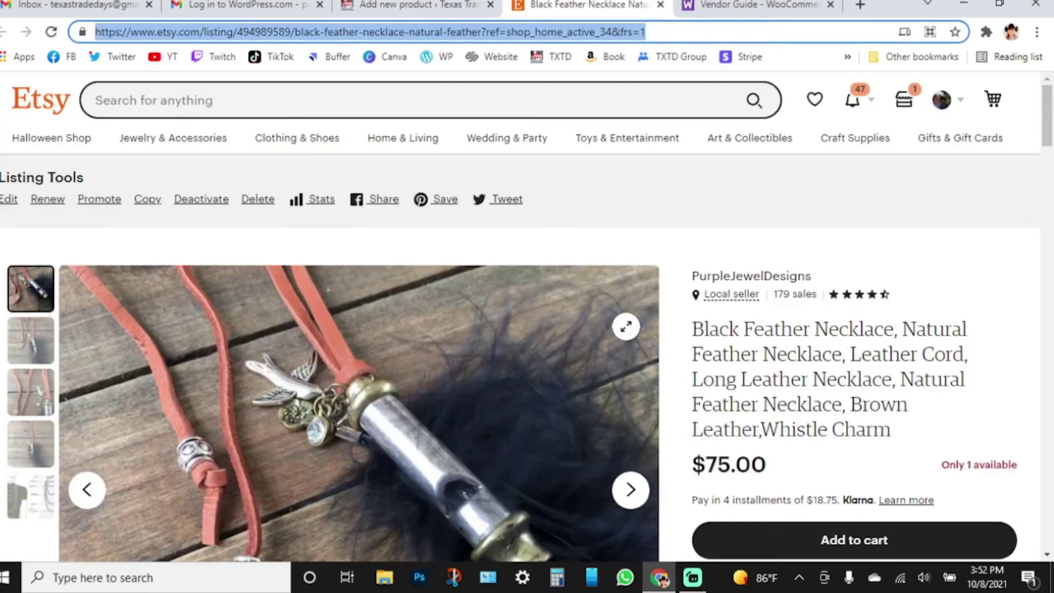
pyautogui.scroll(-1, 774, 357)
pyautogui.scroll(-1, 777, 360)
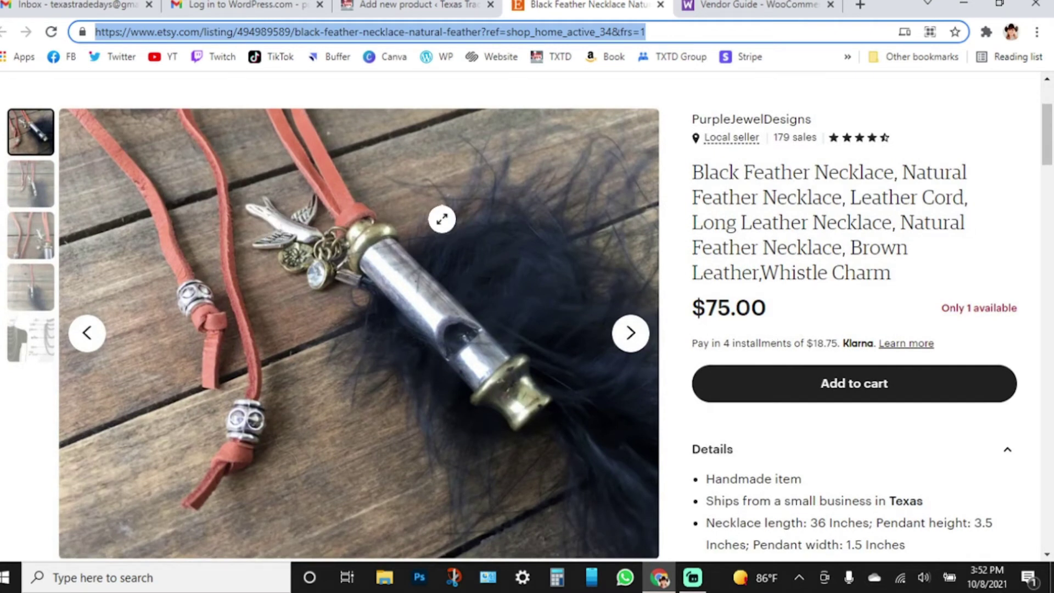
pyautogui.rightClick(383, 202)
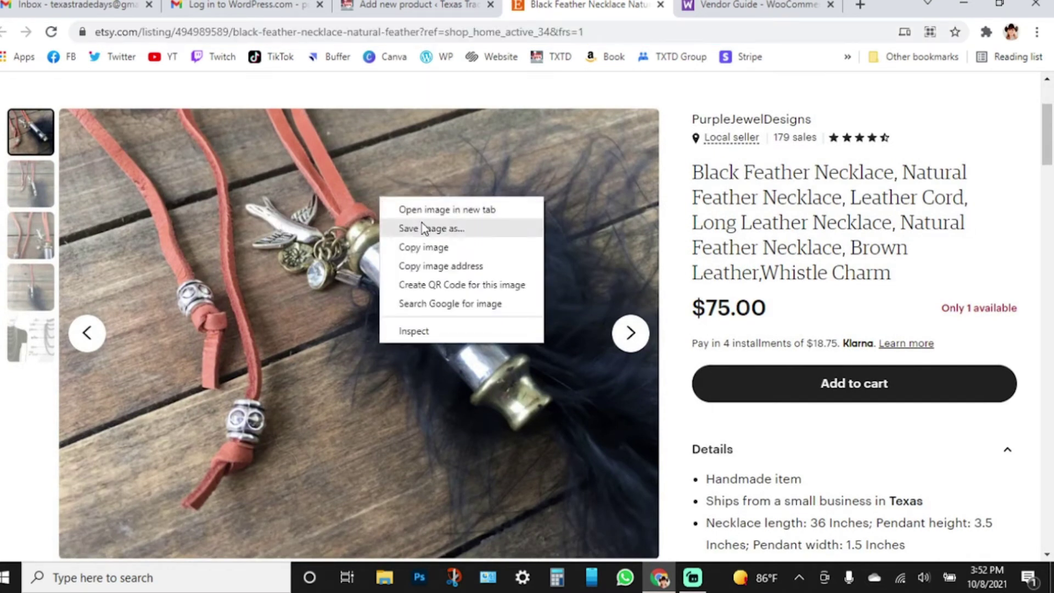
pyautogui.click(423, 227)
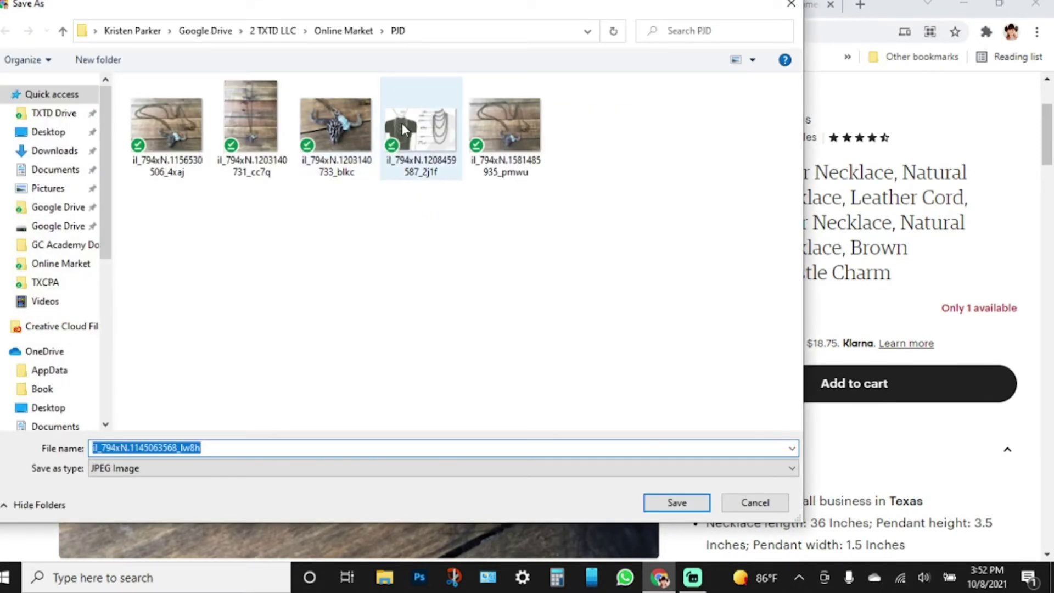
pyautogui.click(92, 62)
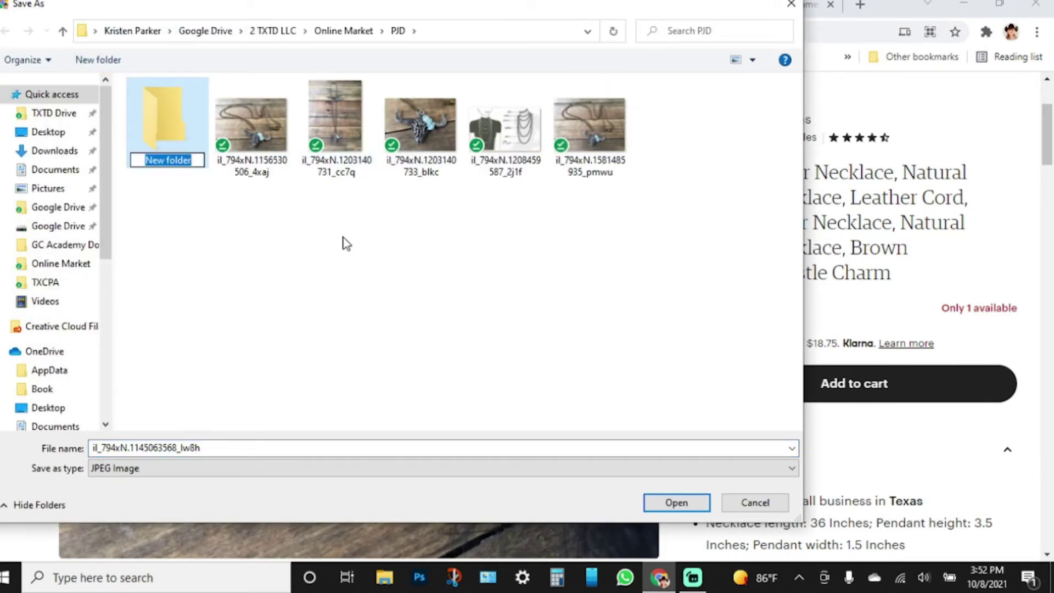
pyautogui.write('OL')
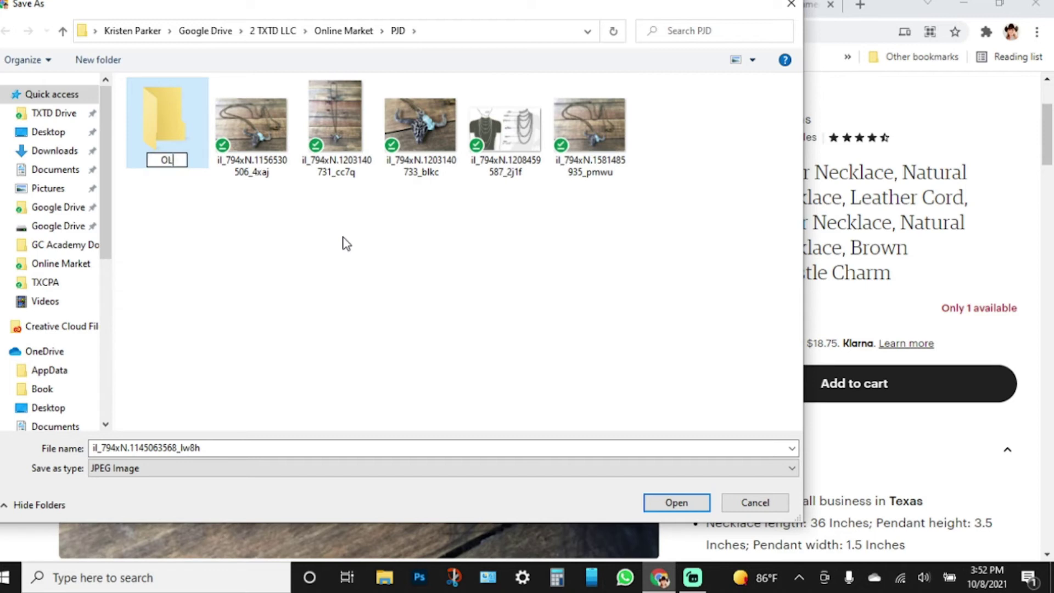
pyautogui.write('D')
pyautogui.press('Return')
# - Move the five existing necklace images from the PJD folder into OLD and close the save dialog without saving
pyautogui.click(244, 129)
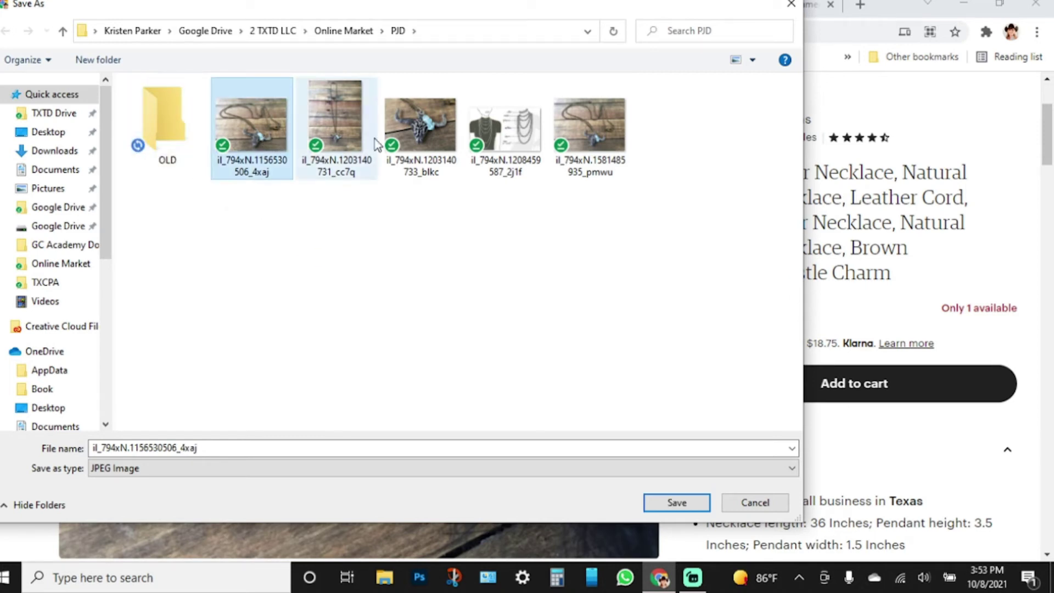
pyautogui.click(619, 144)
pyautogui.moveTo(608, 133); pyautogui.dragTo(159, 135)
pyautogui.moveTo(492, 136); pyautogui.dragTo(164, 134)
pyautogui.moveTo(441, 145); pyautogui.dragTo(168, 136)
pyautogui.moveTo(331, 135); pyautogui.dragTo(168, 134)
pyautogui.moveTo(251, 126); pyautogui.dragTo(167, 134)
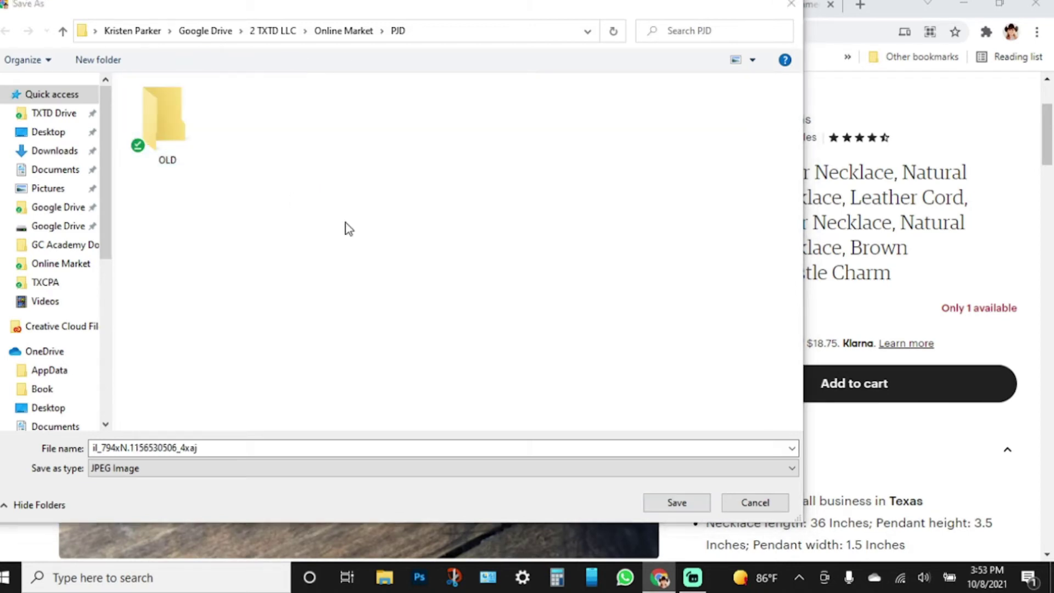
pyautogui.click(741, 500)
# - Save the first and second photos of the Black Feather Necklace listing as JPEG images in the PJD folder
pyautogui.rightClick(375, 302)
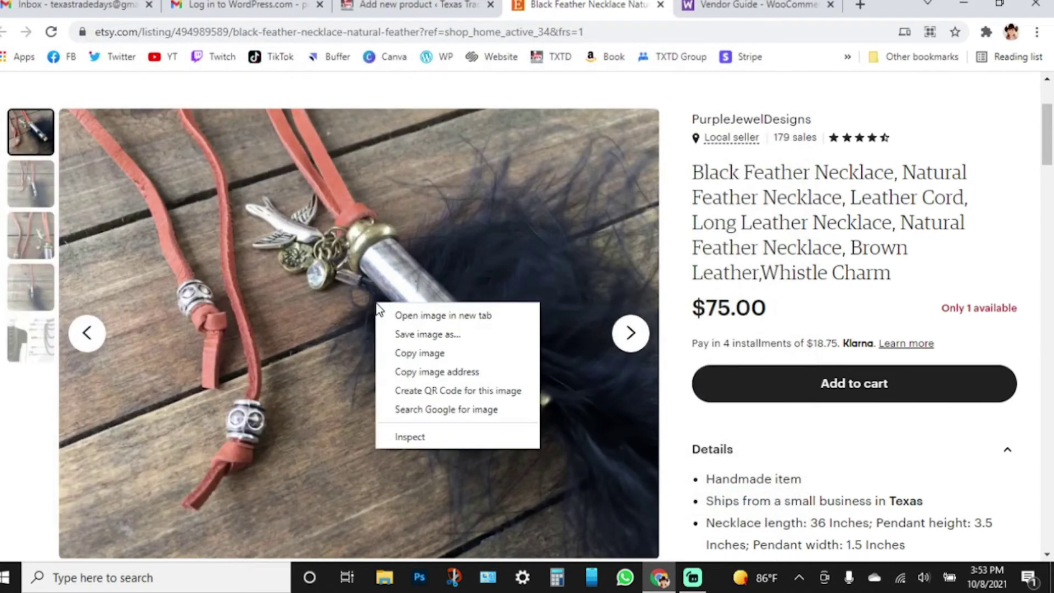
pyautogui.click(462, 335)
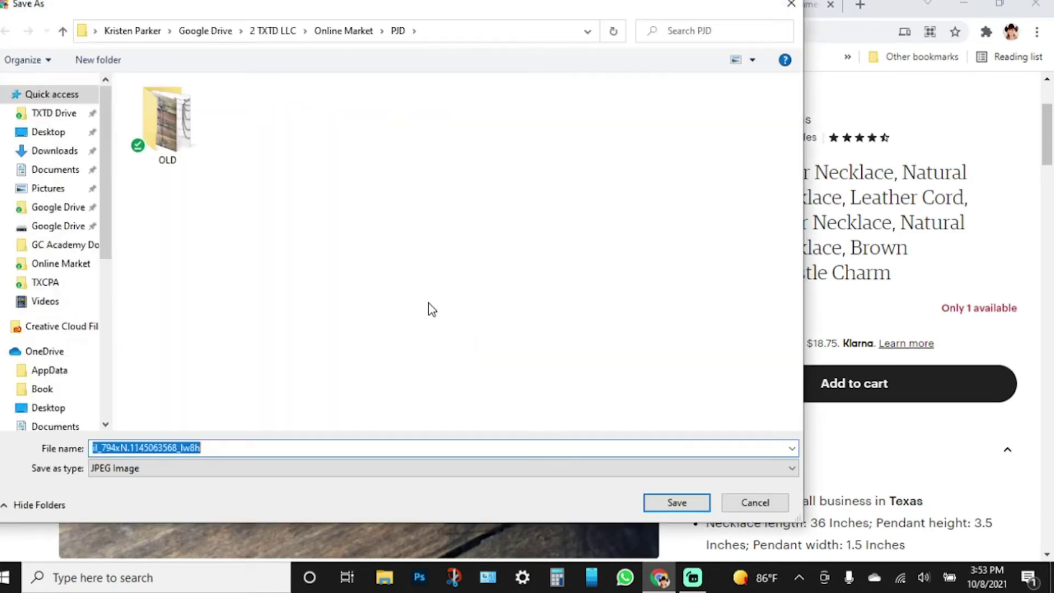
pyautogui.click(674, 502)
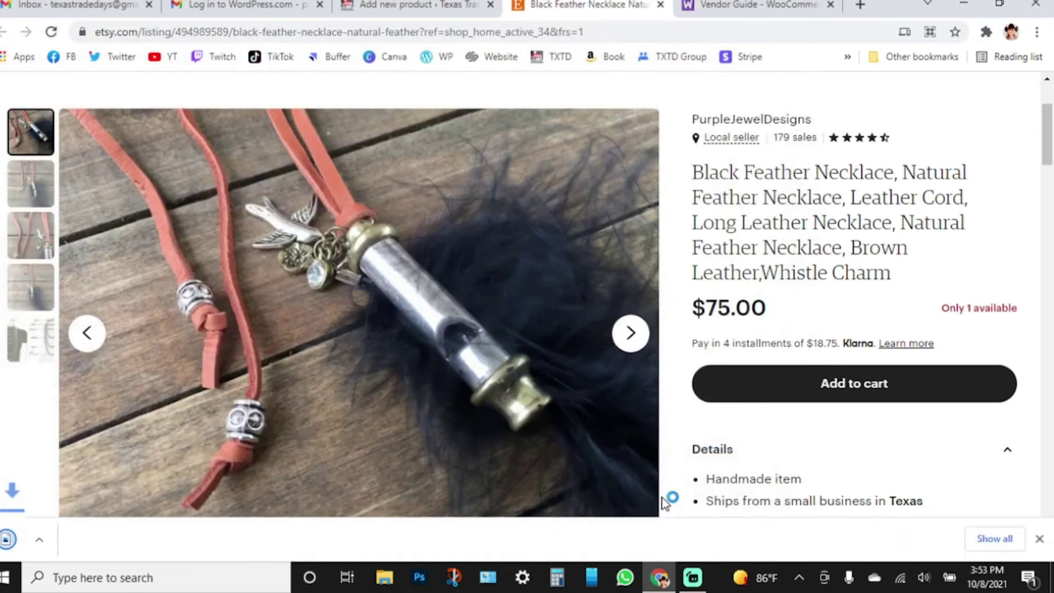
pyautogui.click(630, 332)
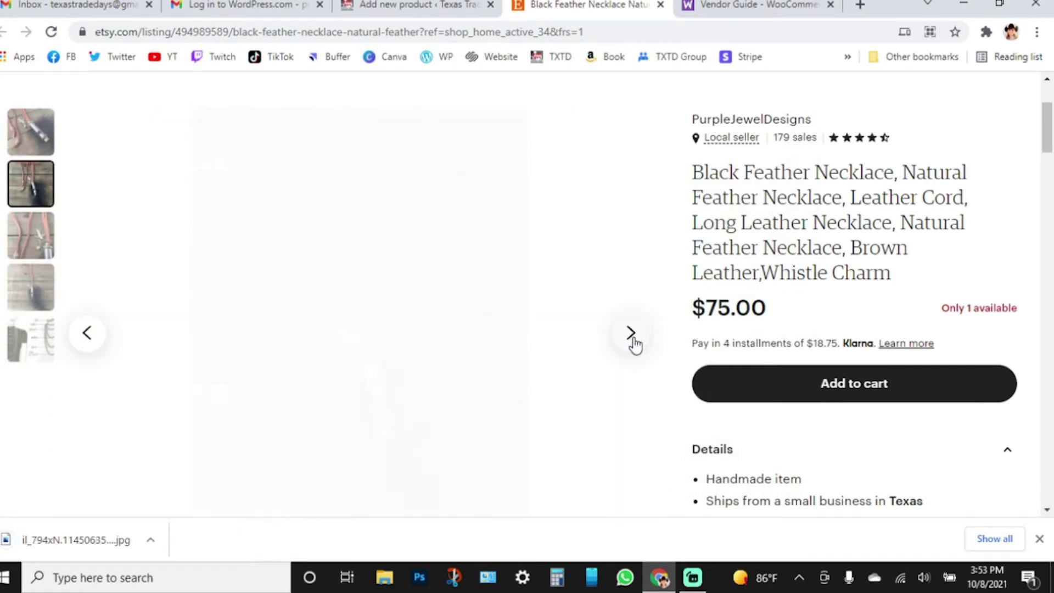
pyautogui.rightClick(360, 270)
pyautogui.click(379, 295)
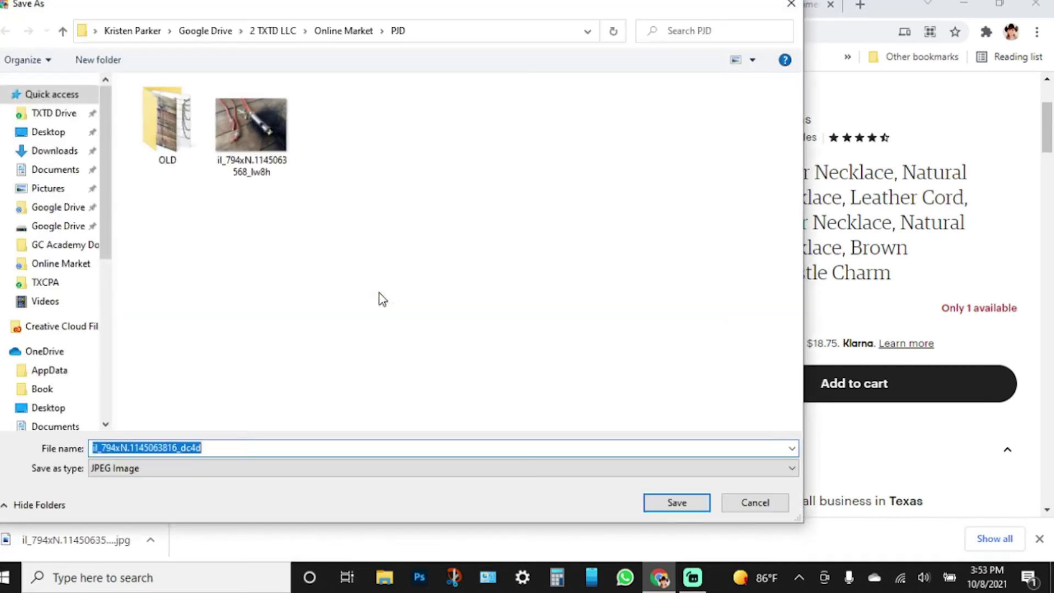
pyautogui.click(670, 502)
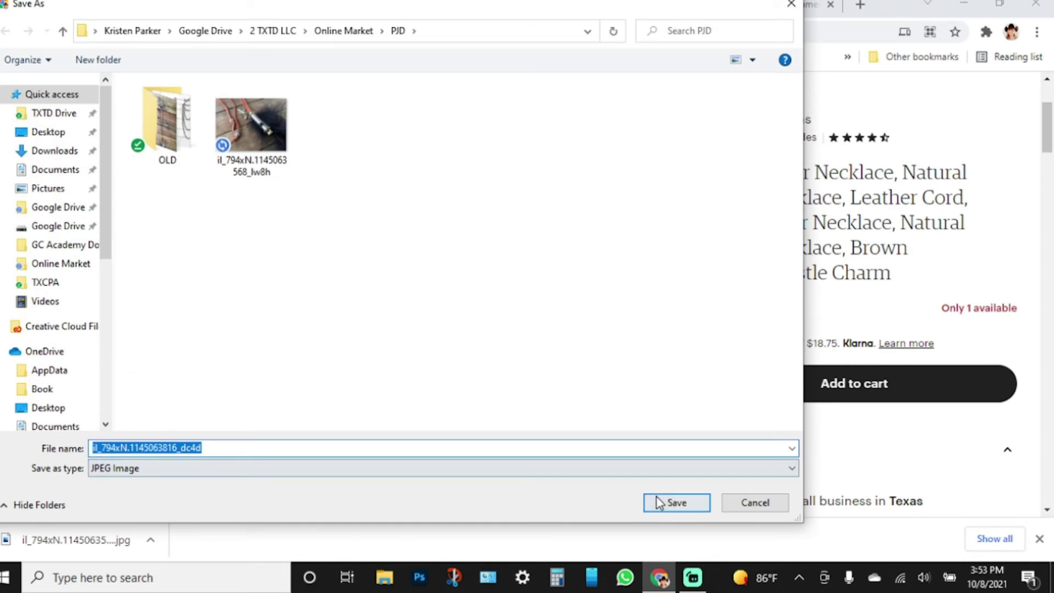
# - Save the listing's third and fourth photos, the charm close-up and the hanging feather pendant, in the PJD folder
pyautogui.click(630, 333)
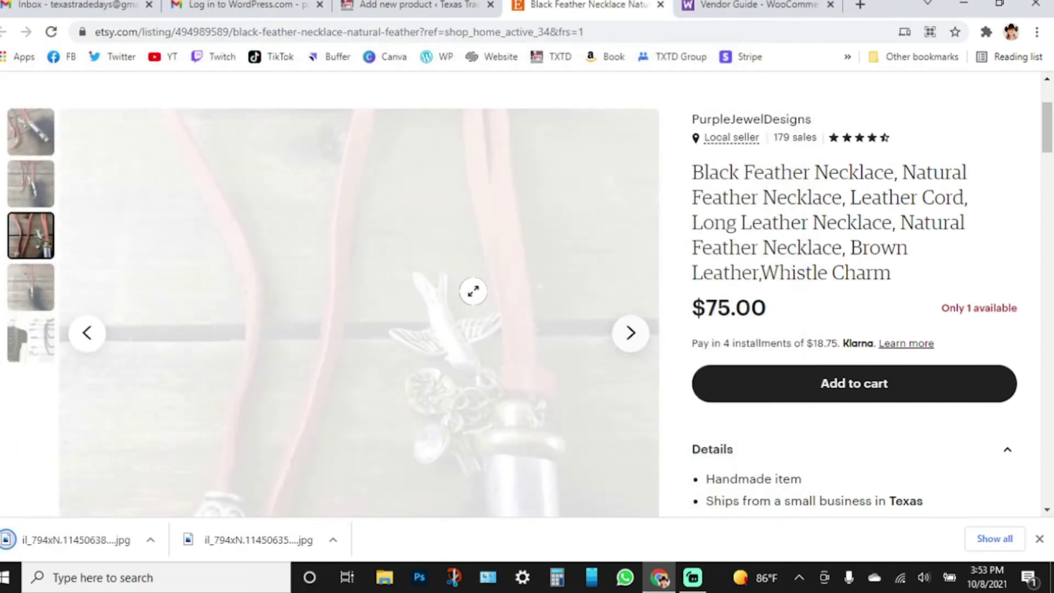
pyautogui.rightClick(370, 261)
pyautogui.click(387, 292)
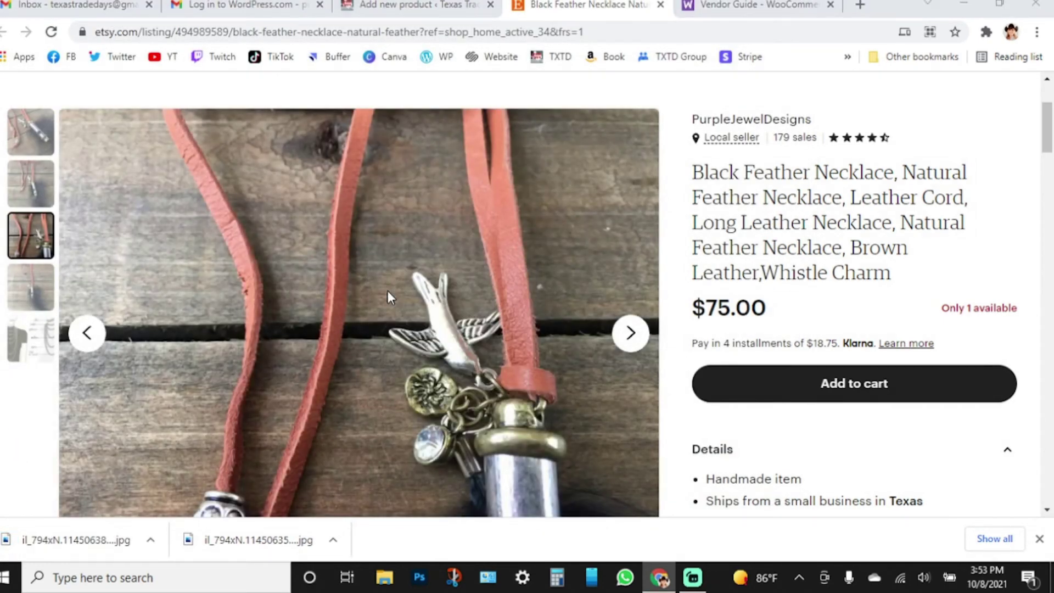
pyautogui.press('Return')
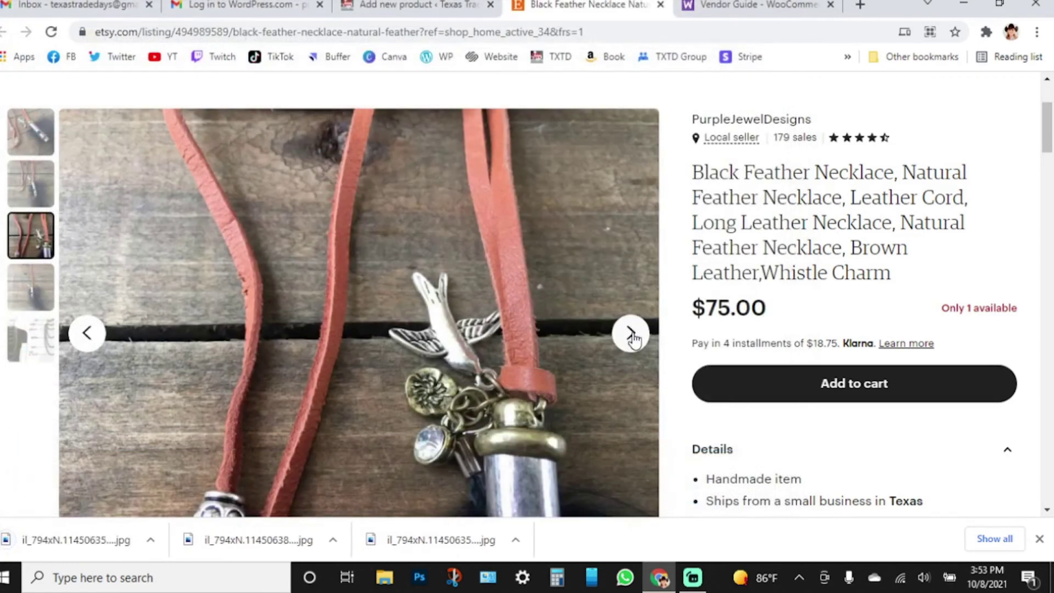
pyautogui.click(630, 333)
pyautogui.rightClick(385, 263)
pyautogui.click(413, 289)
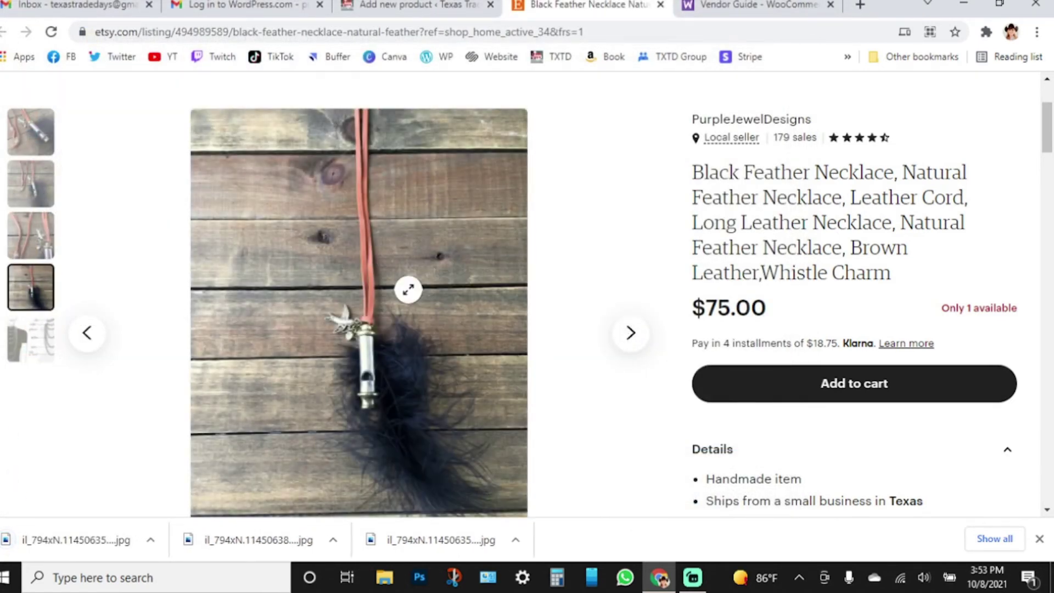
pyautogui.press('Return')
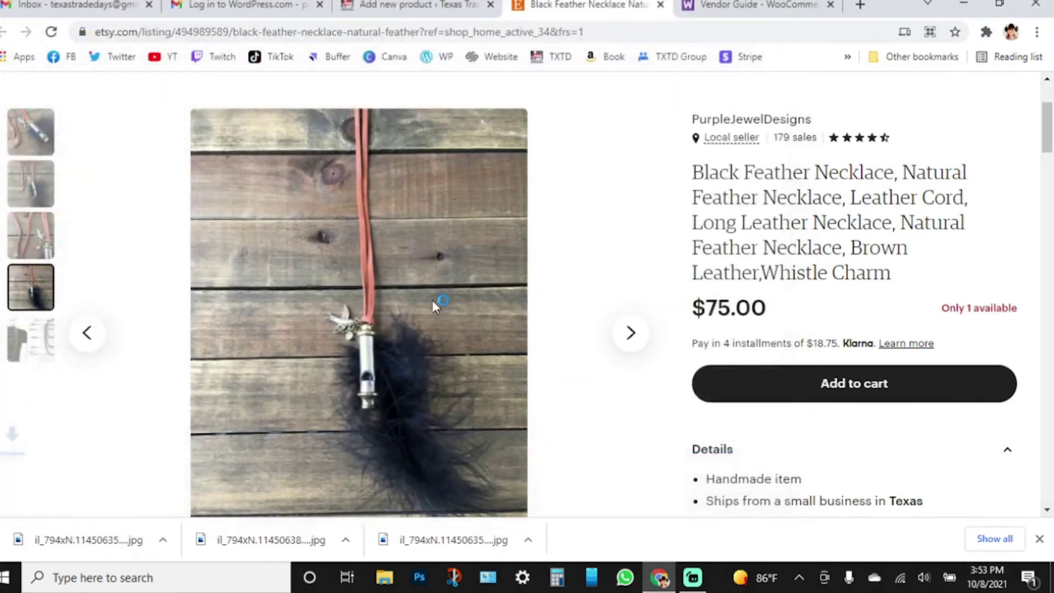
# - Save the listing's fifth image, the necklace length chart, in the PJD folder
pyautogui.click(630, 333)
pyautogui.rightClick(360, 249)
pyautogui.click(386, 281)
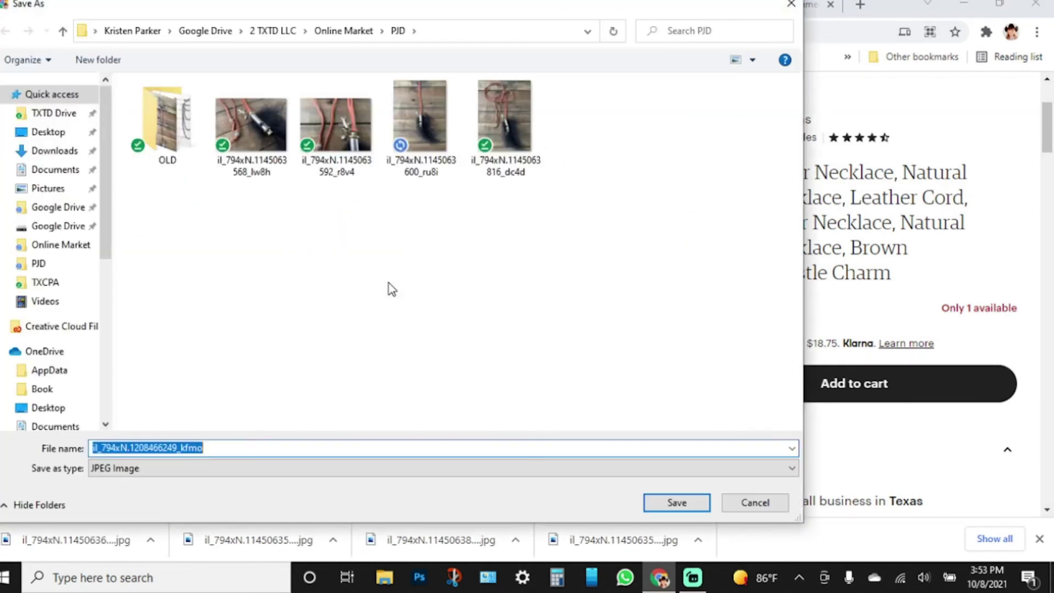
pyautogui.press('Return')
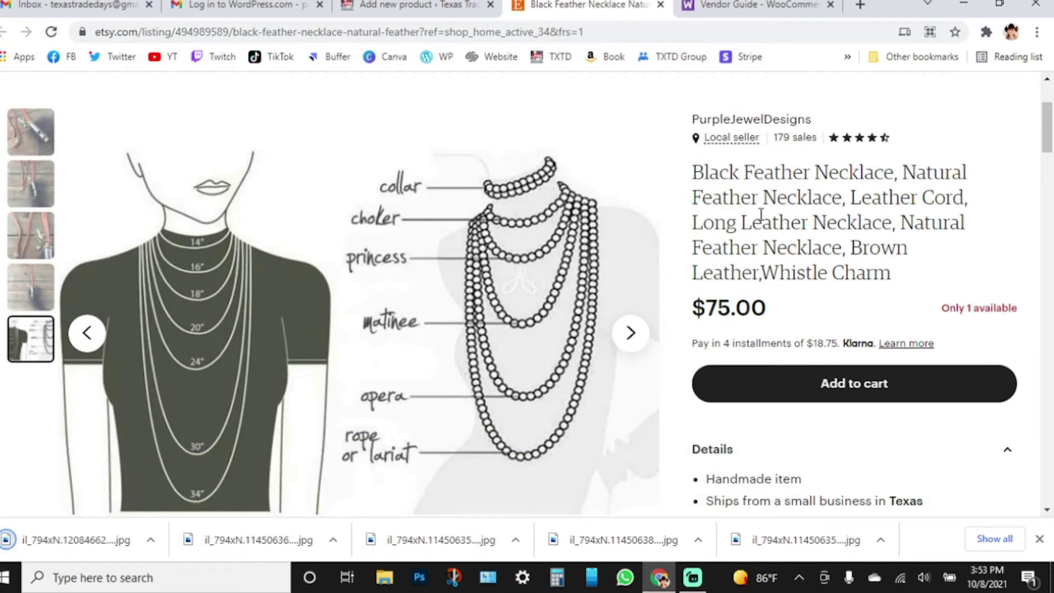
# - Copy "Black Feather Necklace" from the Etsy listing title and paste it as the new product's name on Texas Trade Days
pyautogui.moveTo(895, 176); pyautogui.dragTo(695, 176)
pyautogui.rightClick(721, 175)
pyautogui.click(728, 189)
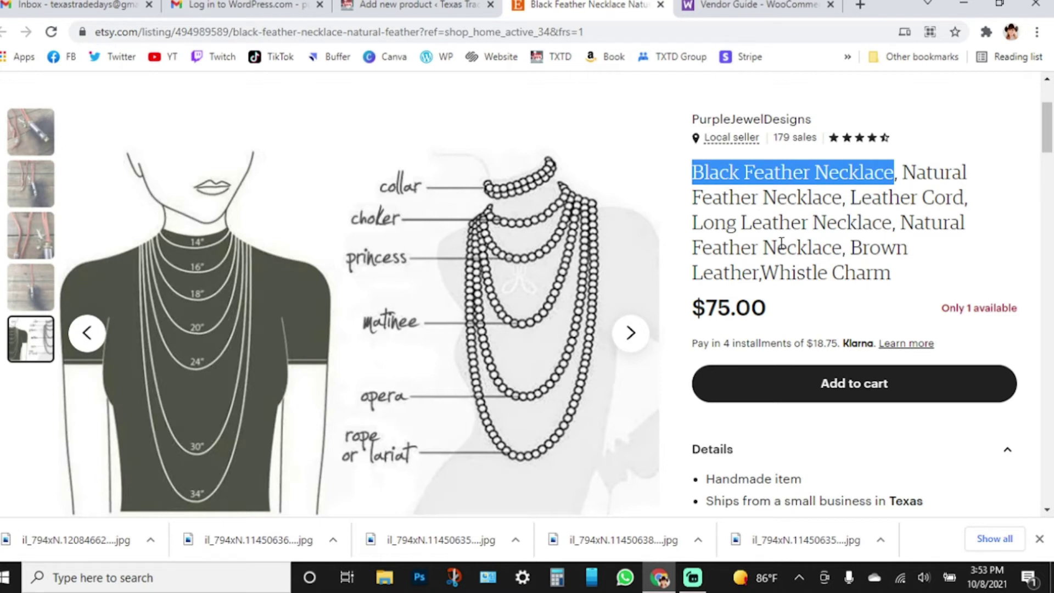
pyautogui.click(379, 5)
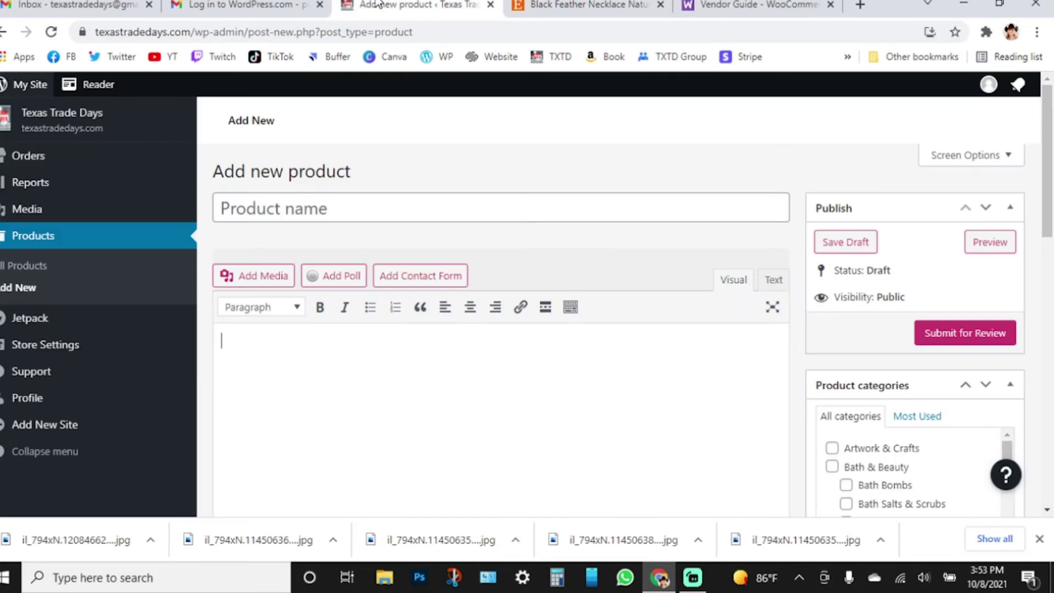
pyautogui.click(312, 203)
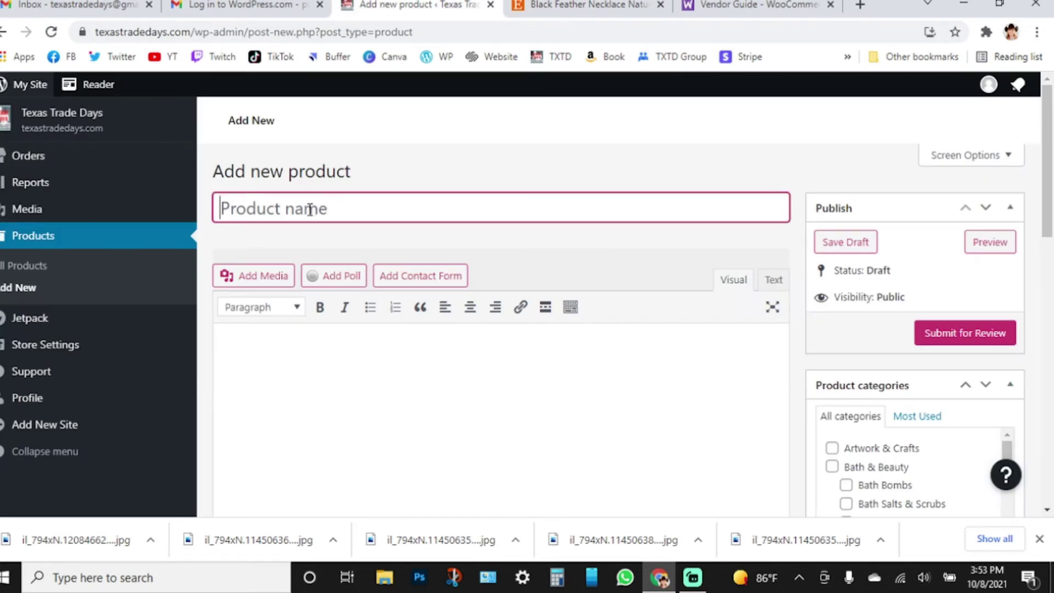
pyautogui.rightClick(309, 208)
pyautogui.click(351, 335)
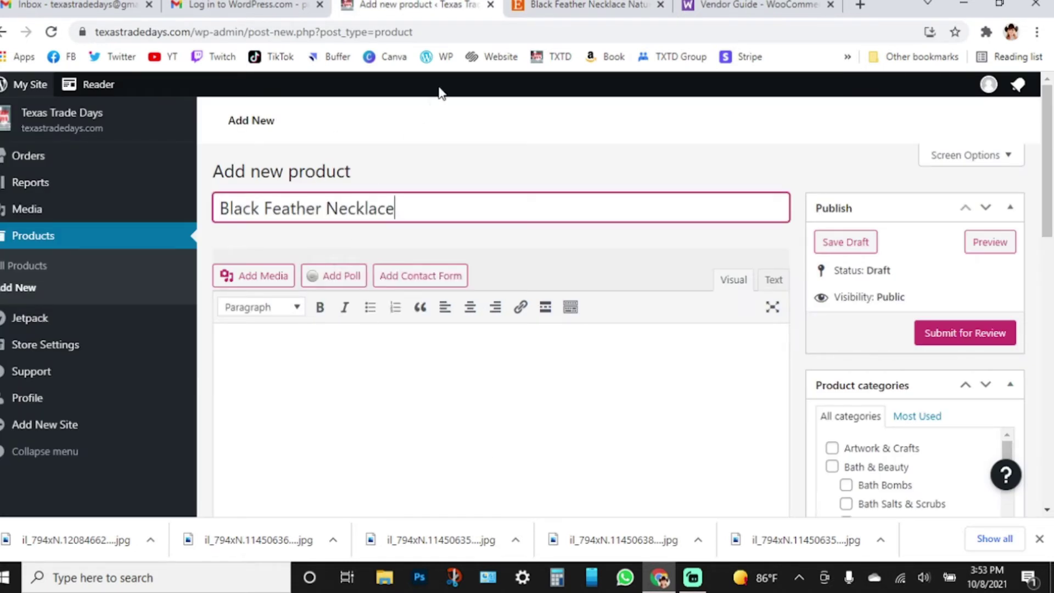
# - Extend the product name to "Natural Black Feather Whistle Necklace", copying "Natural" from the Etsy listing title
pyautogui.click(560, 12)
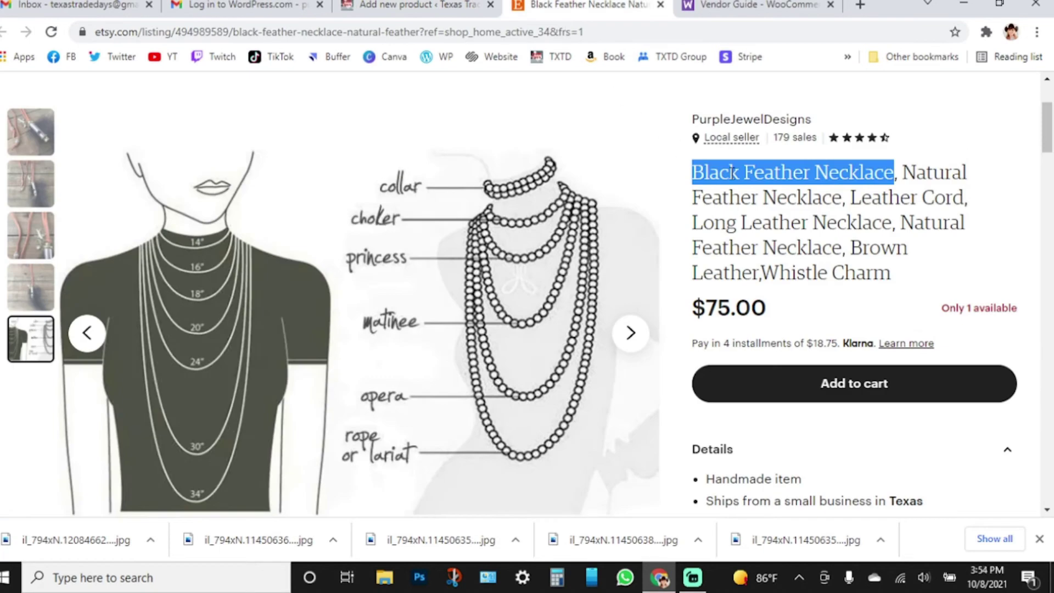
pyautogui.doubleClick(943, 173)
pyautogui.rightClick(943, 174)
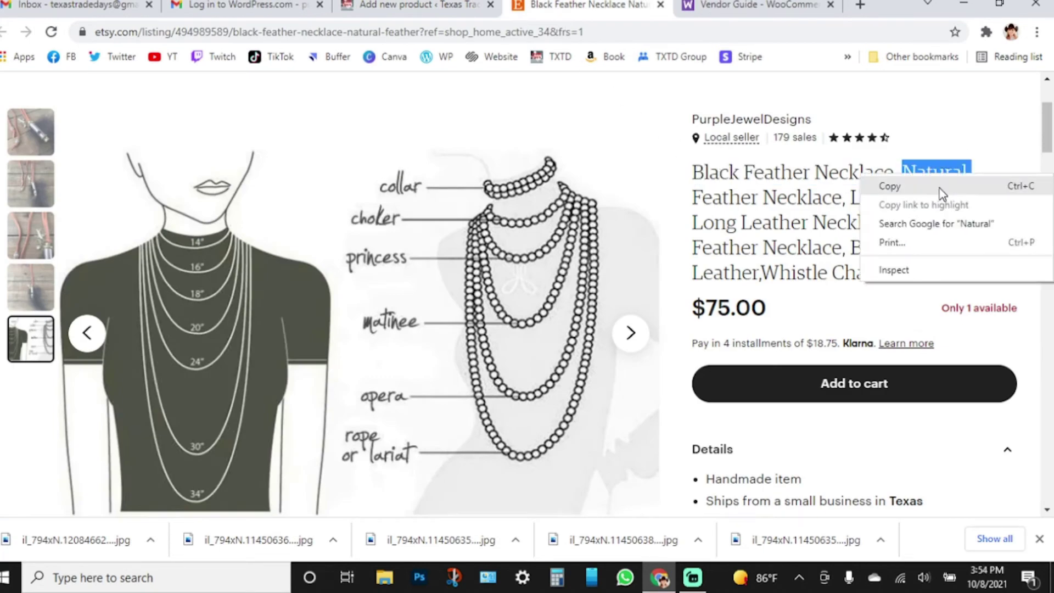
pyautogui.click(889, 186)
pyautogui.click(420, 7)
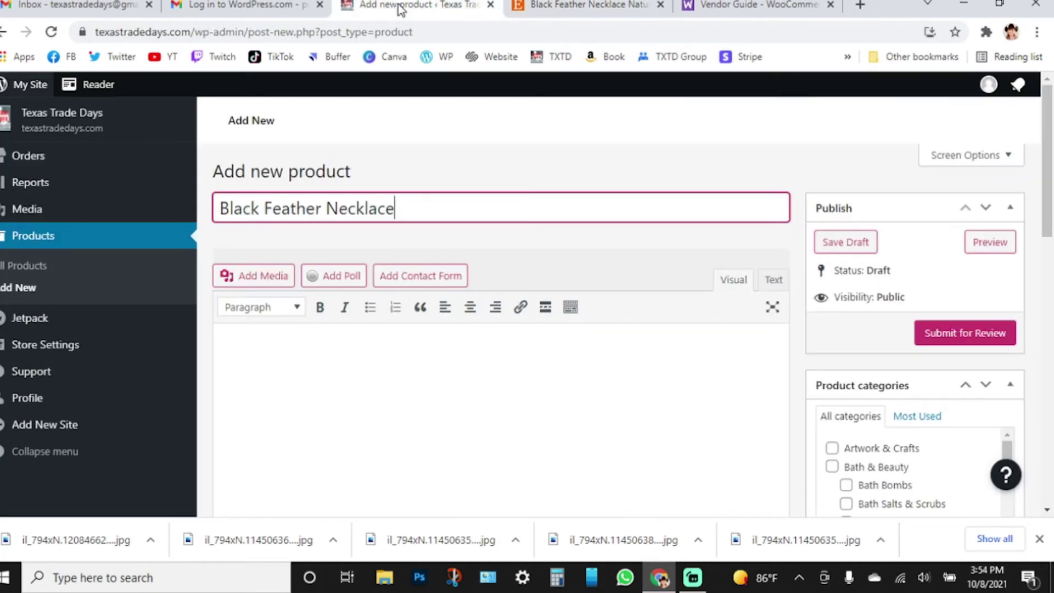
pyautogui.rightClick(220, 208)
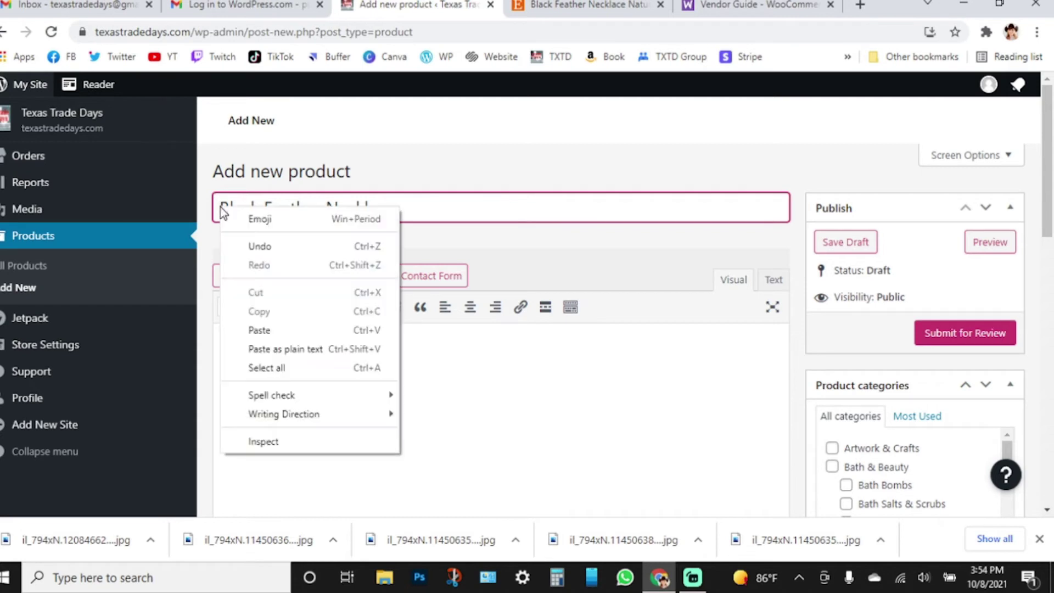
pyautogui.click(250, 329)
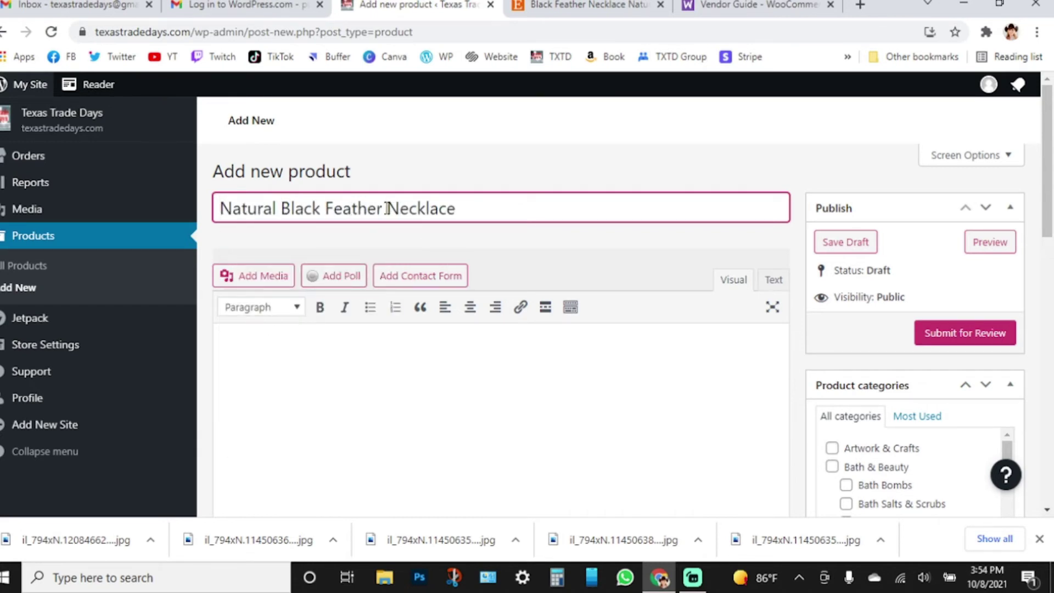
pyautogui.write('Whistle')
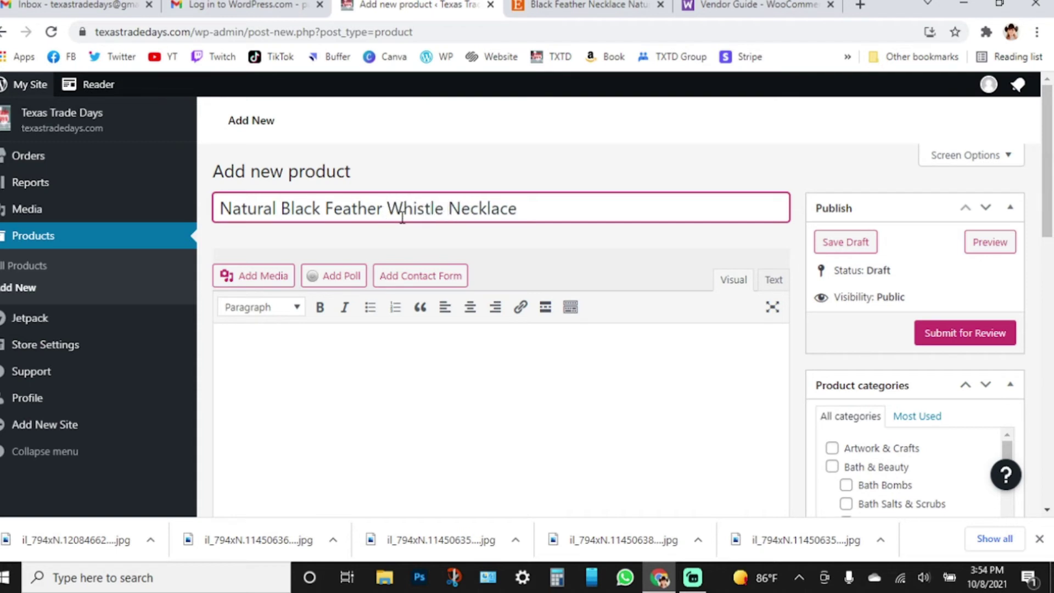
pyautogui.click(402, 361)
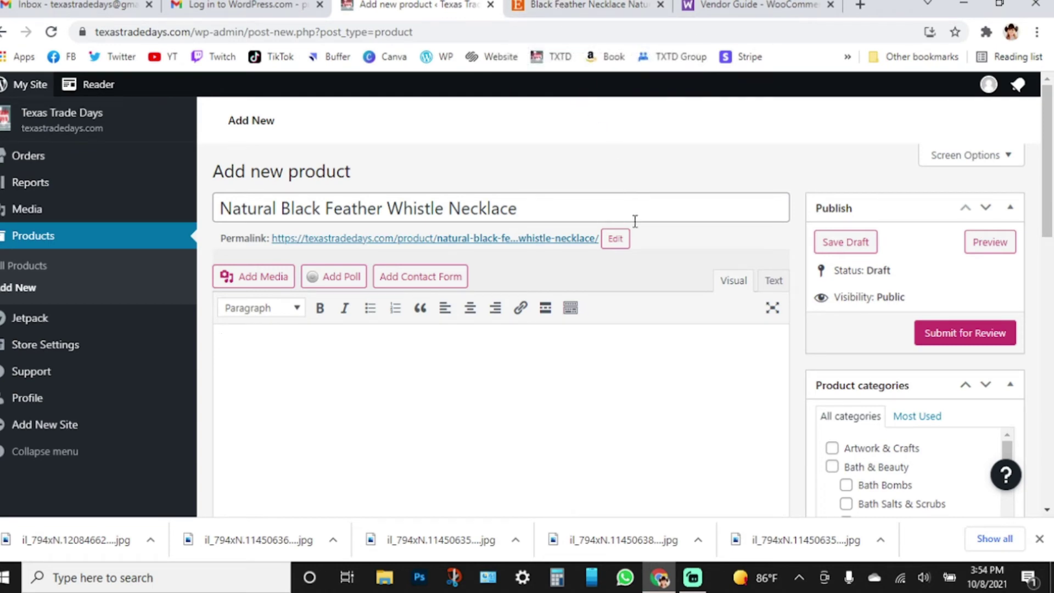
# - Copy the full expanded description from the Etsy listing and paste it into the Texas Trade Days product description
pyautogui.click(582, 7)
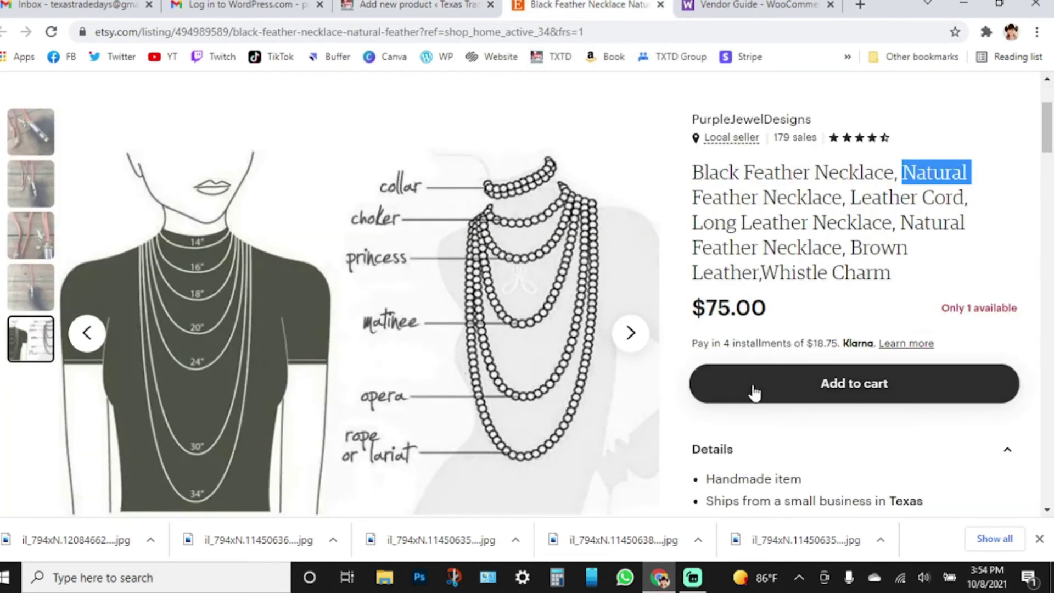
pyautogui.scroll(-4, 752, 393)
pyautogui.scroll(-3, 725, 283)
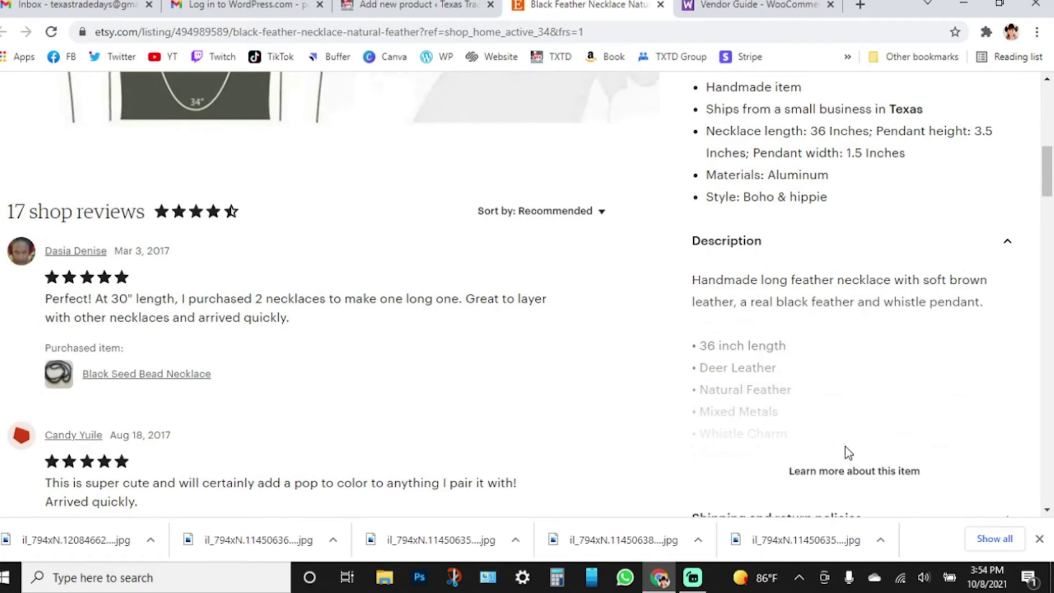
pyautogui.click(856, 471)
pyautogui.moveTo(693, 281); pyautogui.dragTo(834, 336)
pyautogui.scroll(-6, 833, 337)
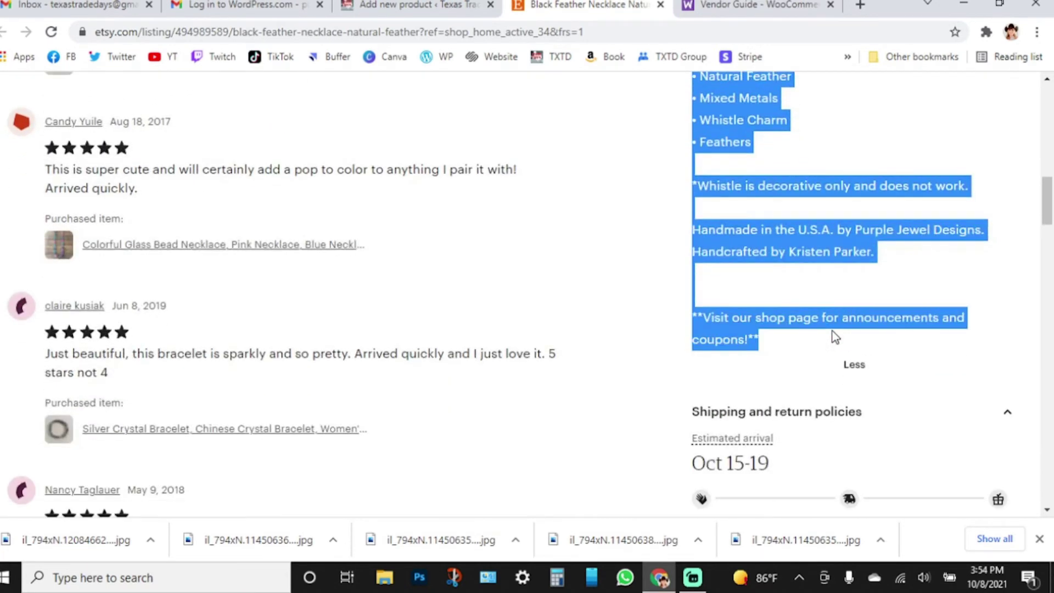
pyautogui.rightClick(825, 320)
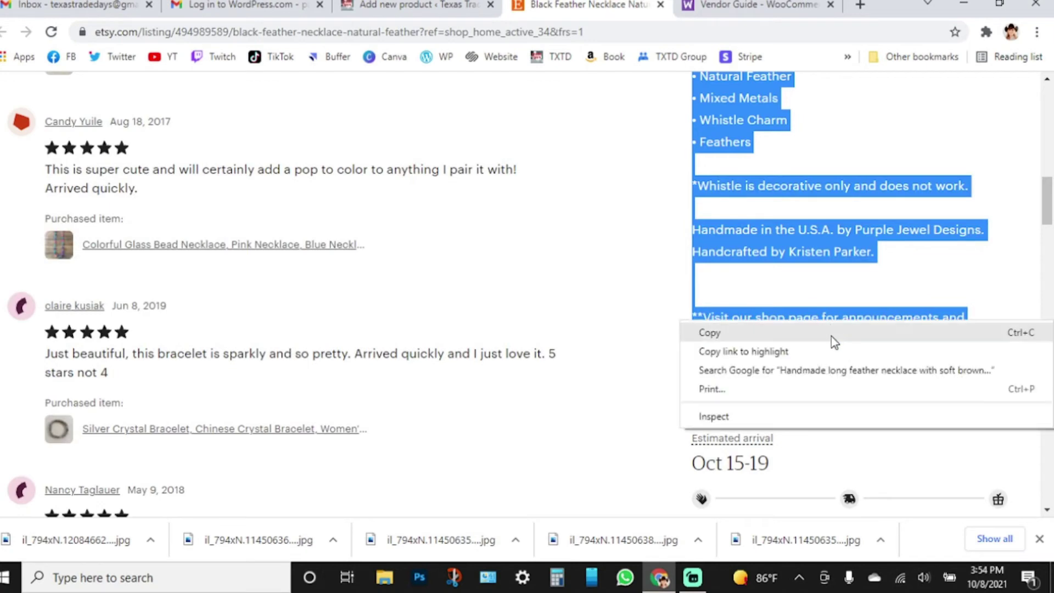
pyautogui.click(826, 331)
pyautogui.click(414, 9)
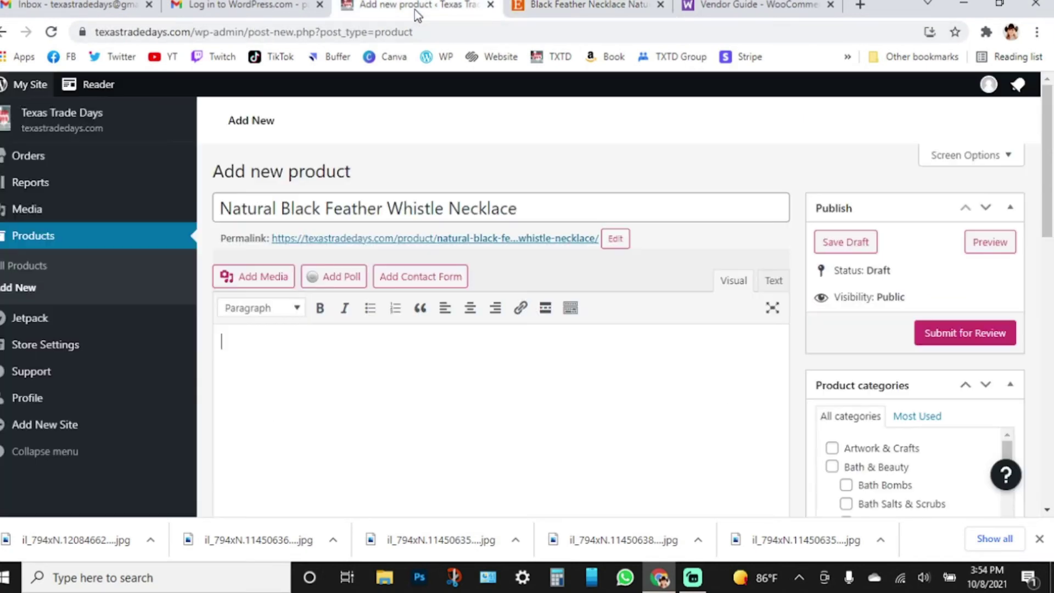
pyautogui.rightClick(344, 351)
pyautogui.click(387, 225)
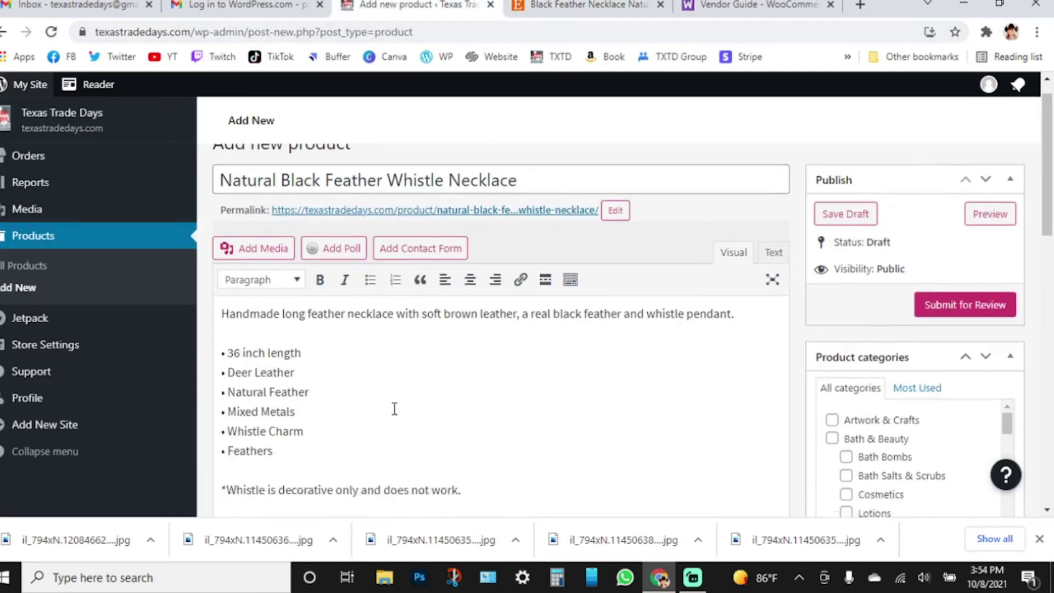
# - Try to format the six feature lines, from "36 inch length" to "Feathers", as a bulleted list
pyautogui.scroll(-2, 387, 395)
pyautogui.scroll(1, 265, 381)
pyautogui.moveTo(274, 401); pyautogui.dragTo(217, 303)
pyautogui.click(370, 230)
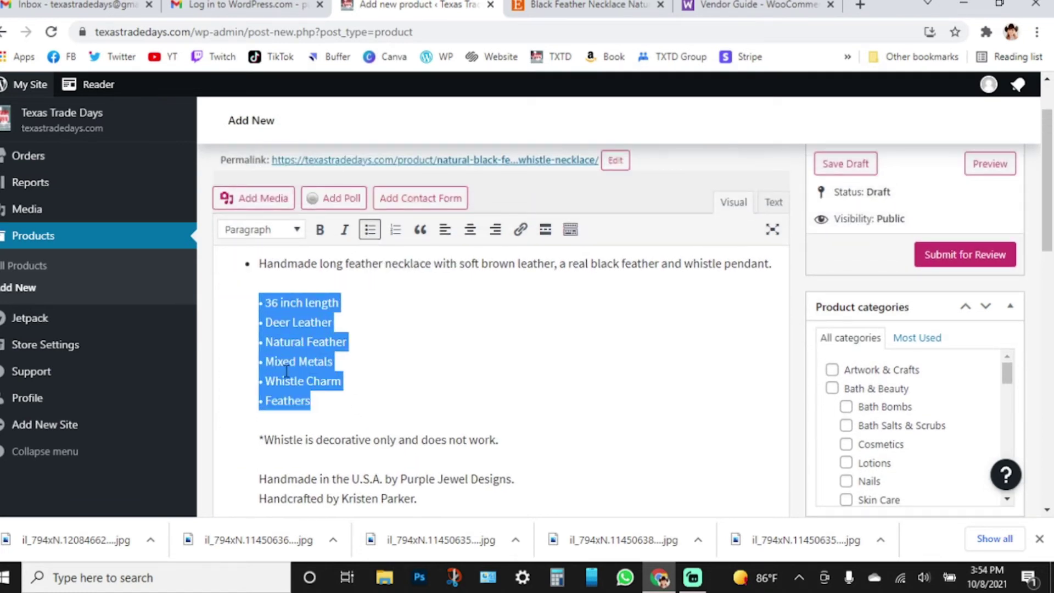
pyautogui.hotkey('ctrl', 'z')
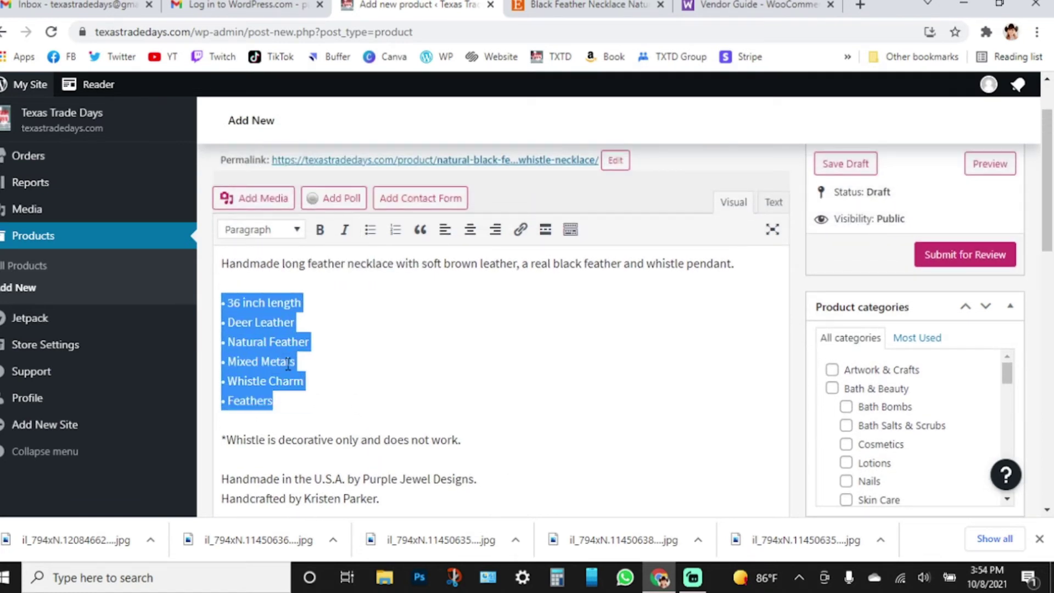
# - Separate the feature lines from the surrounding text with paragraph breaks and format them as a bulleted list
pyautogui.click(310, 387)
pyautogui.press('Return')
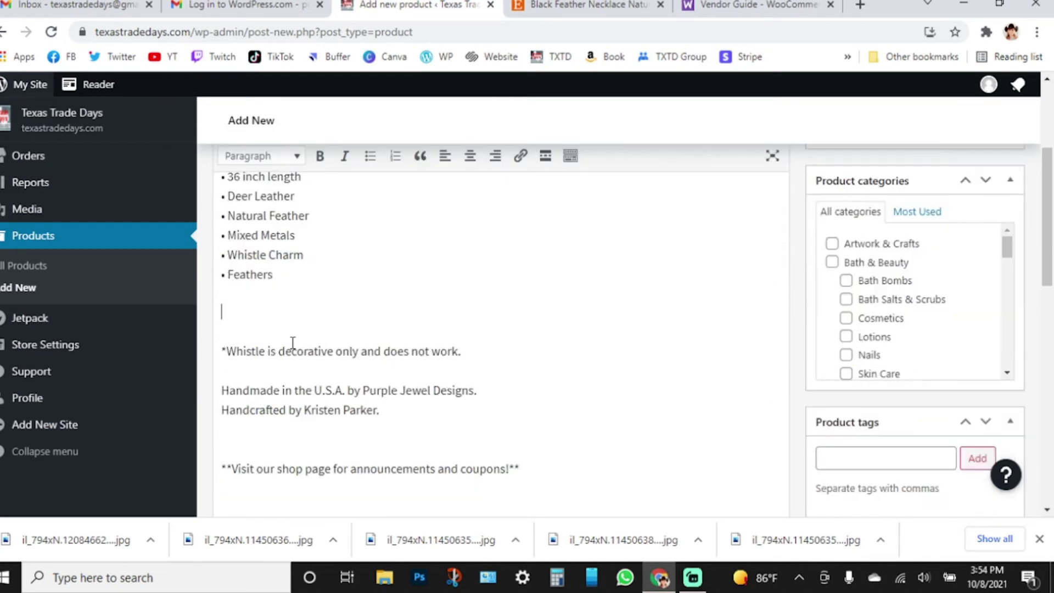
pyautogui.scroll(1, 308, 312)
pyautogui.press('Return')
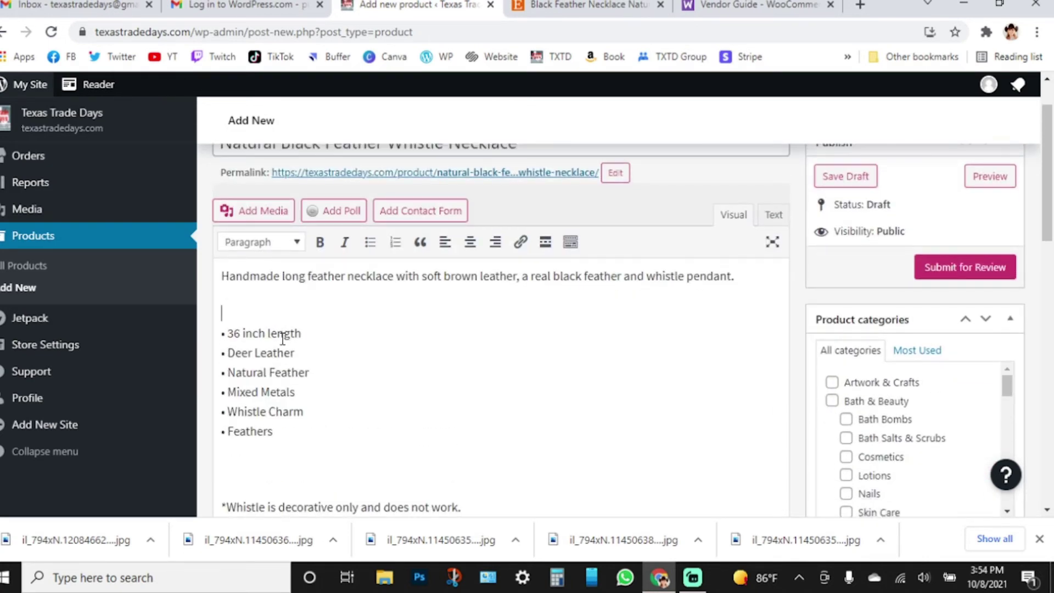
pyautogui.moveTo(291, 426); pyautogui.dragTo(210, 339)
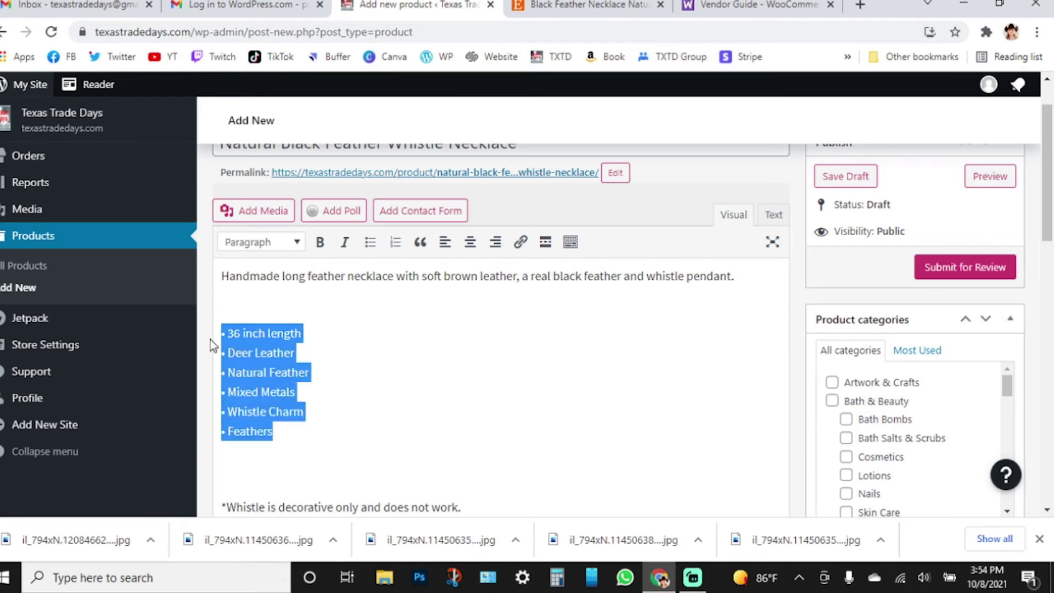
pyautogui.click(370, 242)
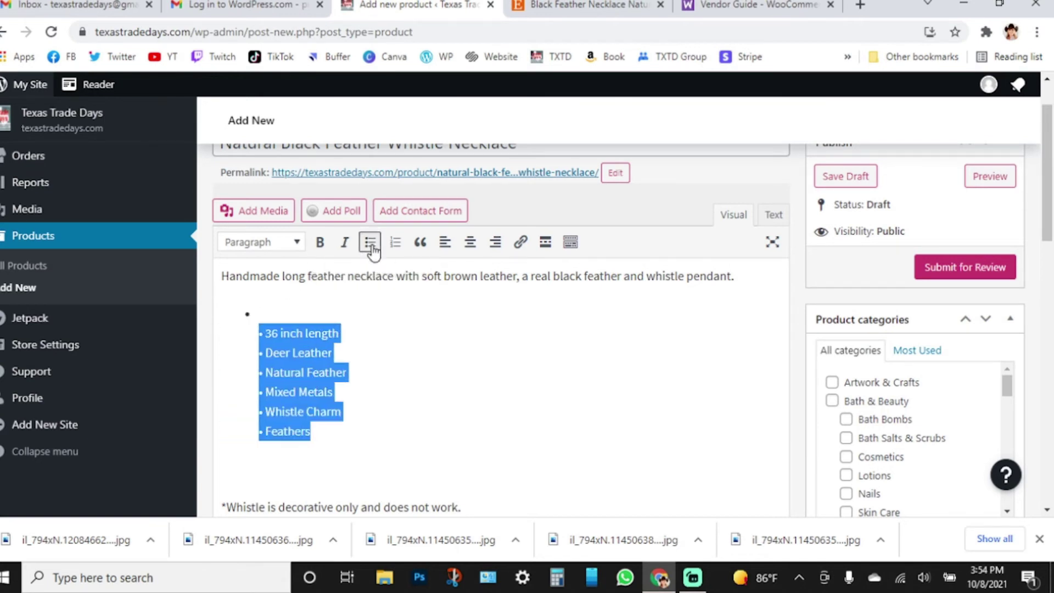
# - Make "36 inch length" and "Deer Leather" separate list items, deleting the pasted bullet characters through "Natural Feather"
pyautogui.click(265, 335)
pyautogui.press('BackSpace')
pyautogui.press('BackSpace')
pyautogui.press('BackSpace')
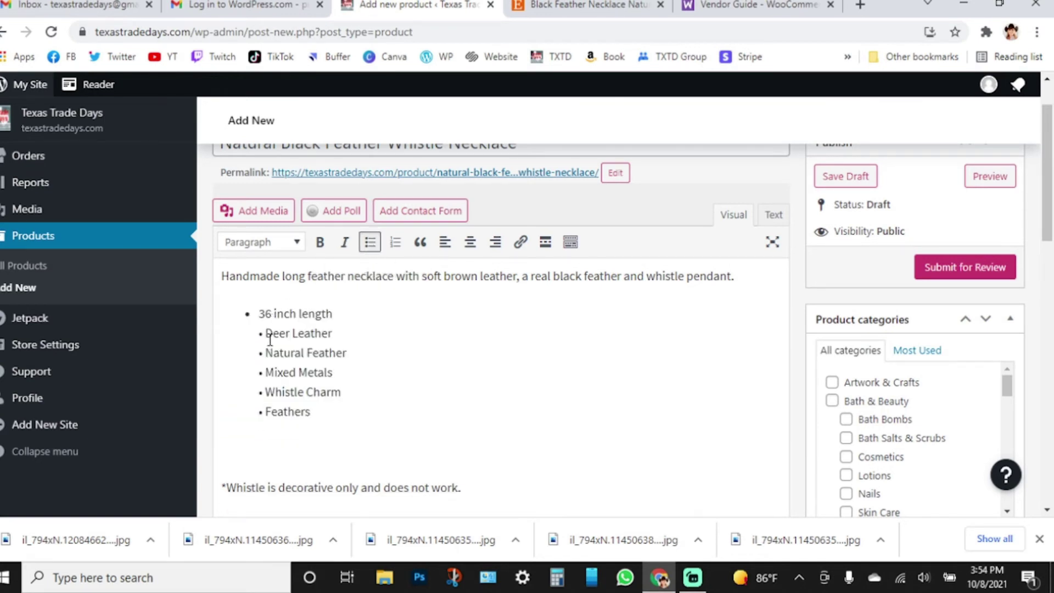
pyautogui.press('BackSpace')
pyautogui.press('BackSpace')
pyautogui.press('BackSpace')
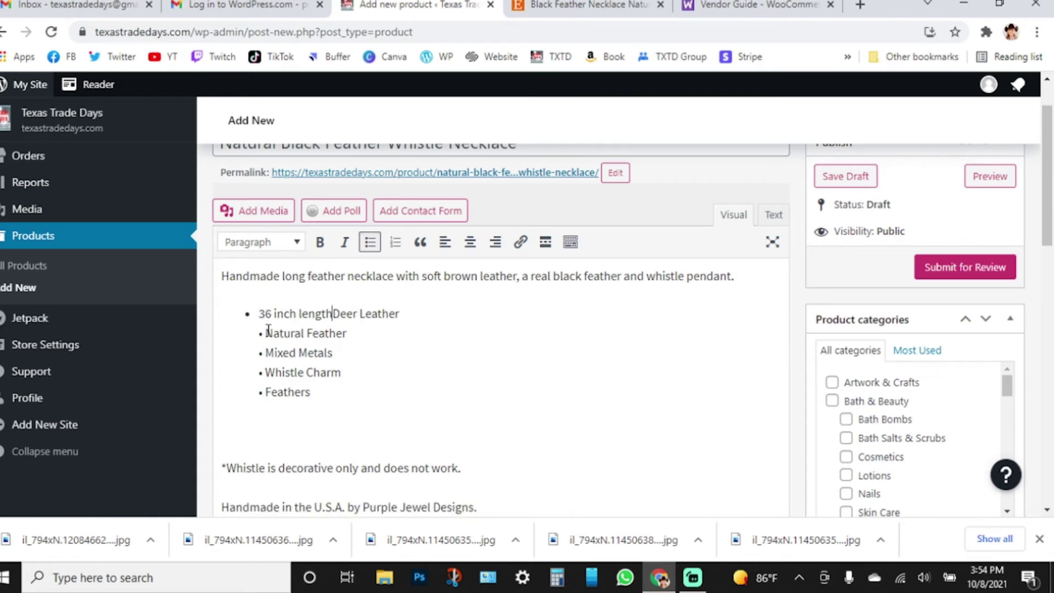
pyautogui.press('Return')
pyautogui.press('BackSpace')
pyautogui.press('BackSpace')
pyautogui.press('BackSpace')
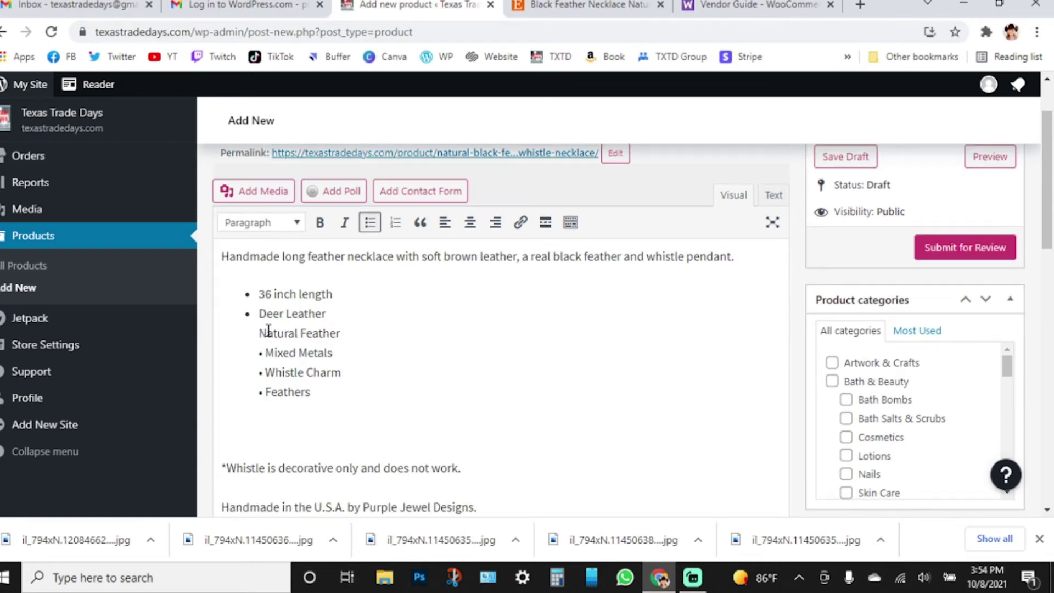
# - Make "Natural Feather" and "Mixed Metals" separate list items and delete the pasted bullets before "Mixed Metals" and "Whistle Charm"
pyautogui.press('Return')
pyautogui.press('BackSpace')
pyautogui.press('BackSpace')
pyautogui.press('BackSpace')
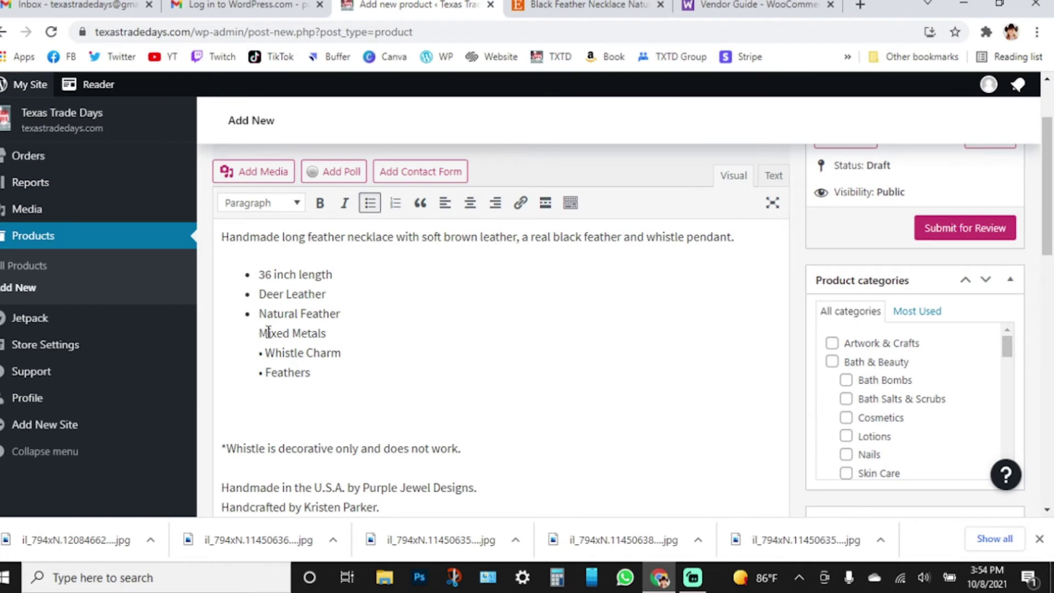
pyautogui.press('Return')
pyautogui.press('BackSpace')
pyautogui.press('BackSpace')
pyautogui.press('BackSpace')
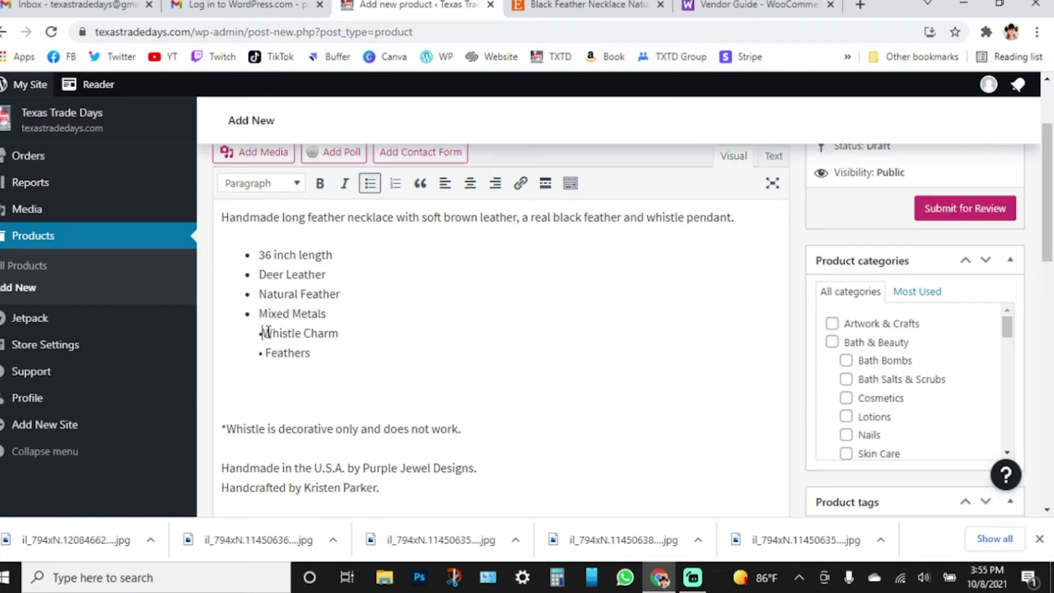
# - Make "Whistle Charm" and "Feathers" separate list items and remove the extra blank lines below the list
pyautogui.press('Return')
pyautogui.press('BackSpace')
pyautogui.press('BackSpace')
pyautogui.press('BackSpace')
pyautogui.press('Return')
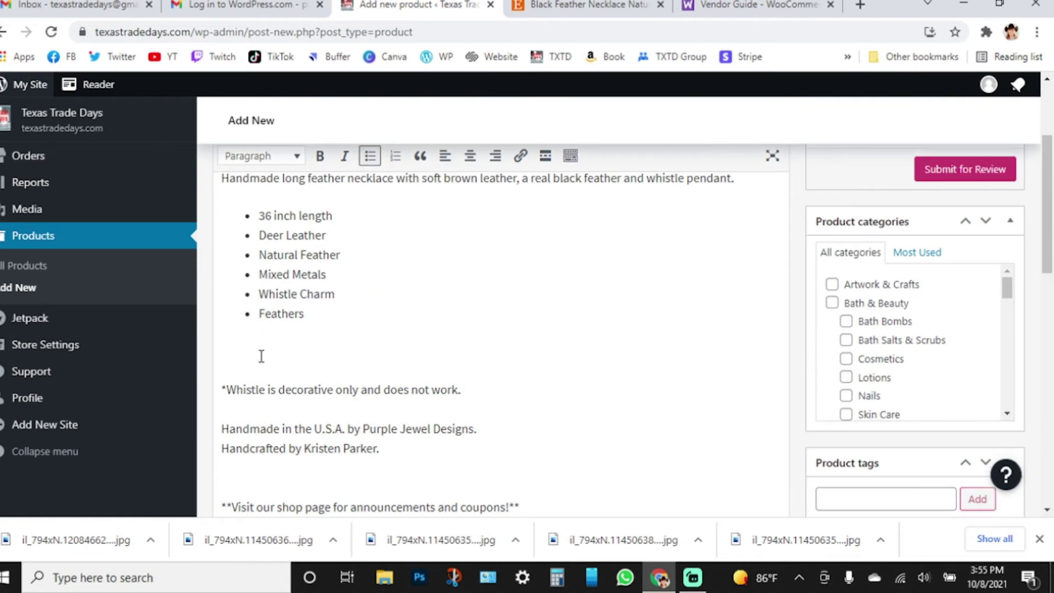
pyautogui.press('BackSpace')
pyautogui.press('BackSpace')
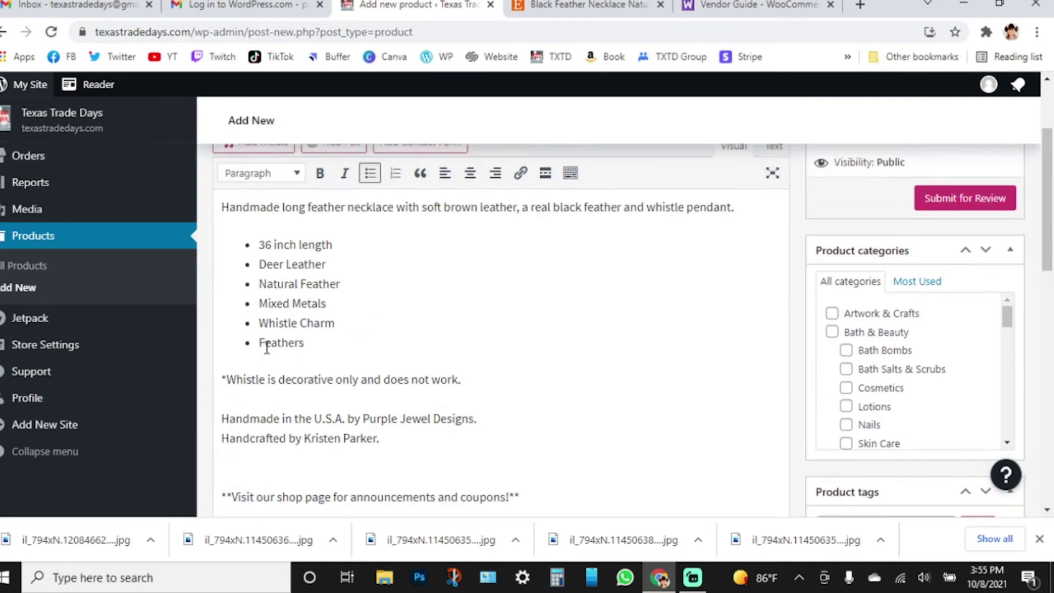
pyautogui.scroll(2, 267, 348)
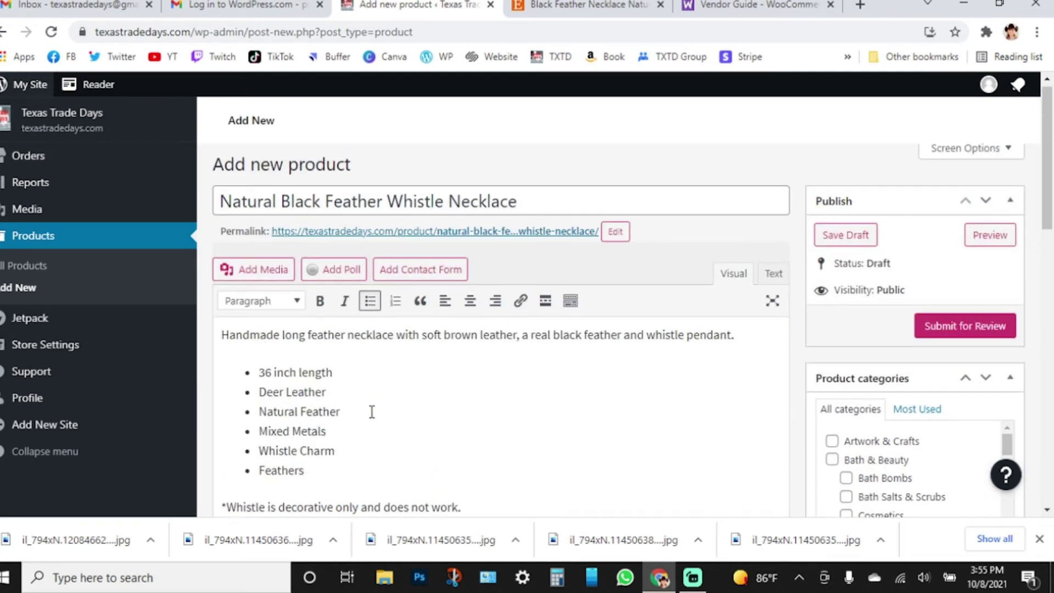
# - Italicize the line "*Whistle is decorative only and does not work." in the description
pyautogui.scroll(-2, 420, 431)
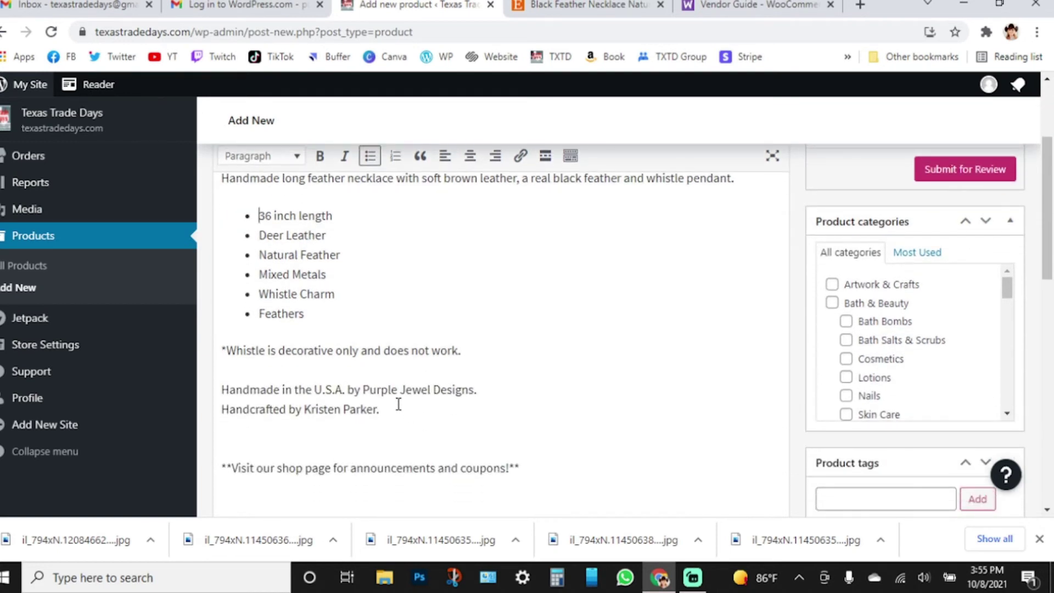
pyautogui.moveTo(480, 352); pyautogui.dragTo(219, 345)
pyautogui.click(344, 157)
pyautogui.click(443, 404)
pyautogui.scroll(-1, 414, 442)
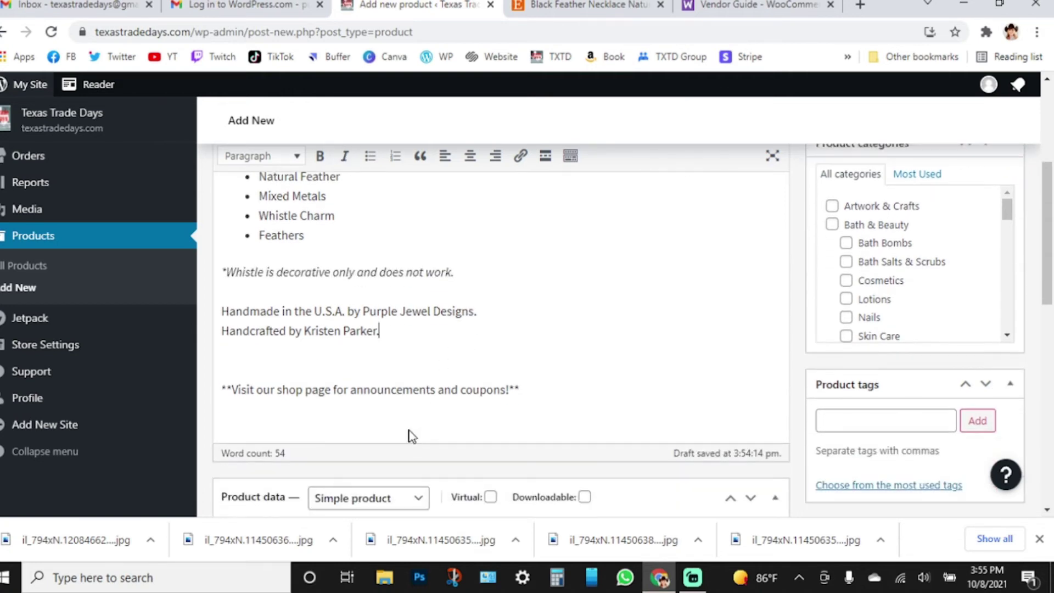
# - Copy the Details list from the Etsy listing, from "Handmade item" through "Style: Boho & hippie"
pyautogui.click(587, 6)
pyautogui.scroll(4, 812, 433)
pyautogui.scroll(4, 813, 421)
pyautogui.scroll(1, 812, 418)
pyautogui.scroll(-1, 812, 385)
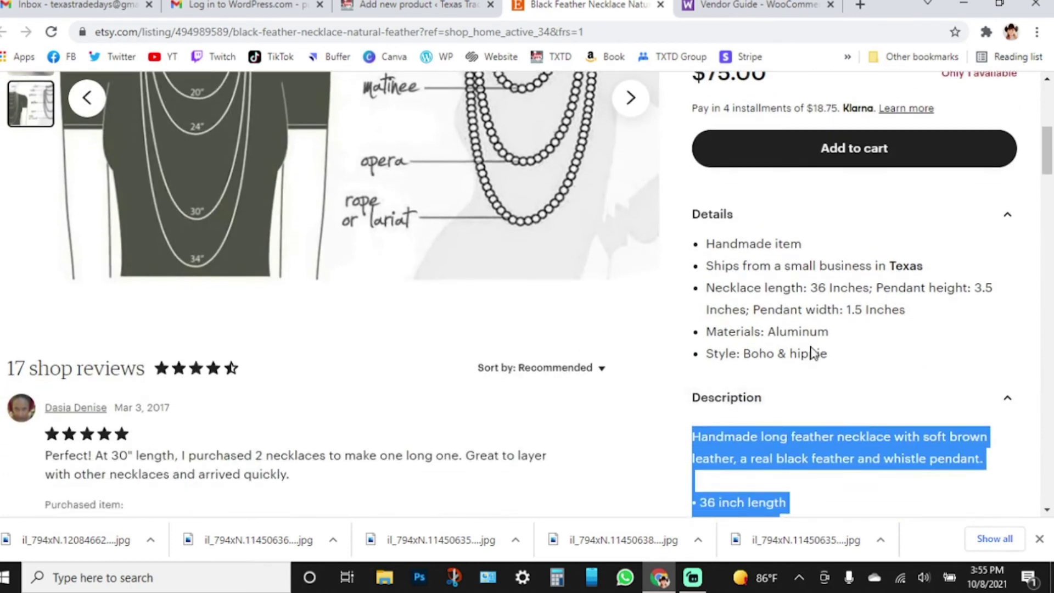
pyautogui.moveTo(838, 357); pyautogui.dragTo(707, 247)
pyautogui.rightClick(703, 252)
pyautogui.click(739, 269)
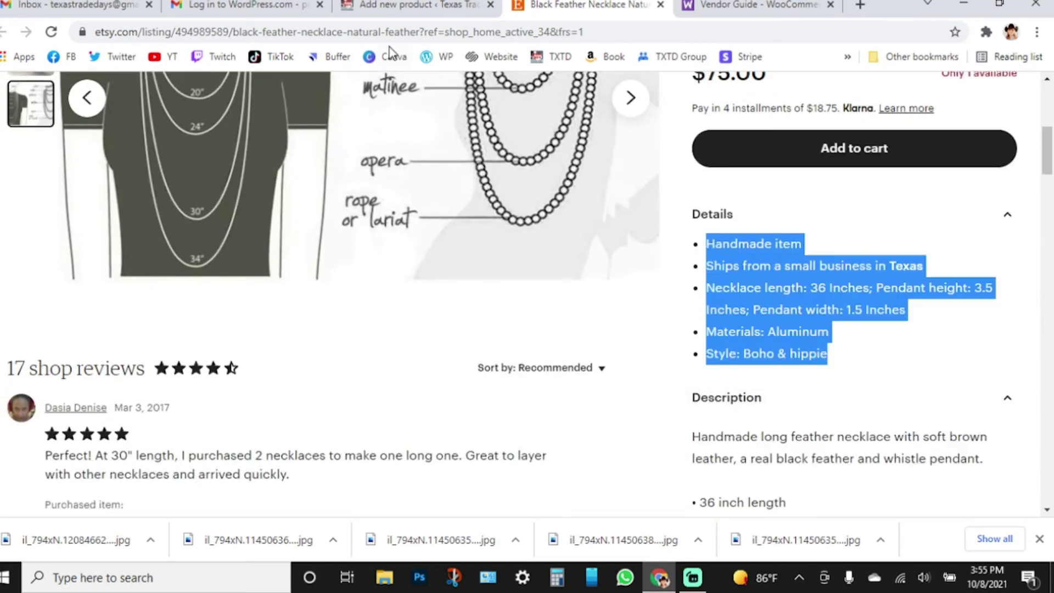
# - Add a bold "Details:" heading to the product description between the feature list and the whistle note
pyautogui.click(388, 17)
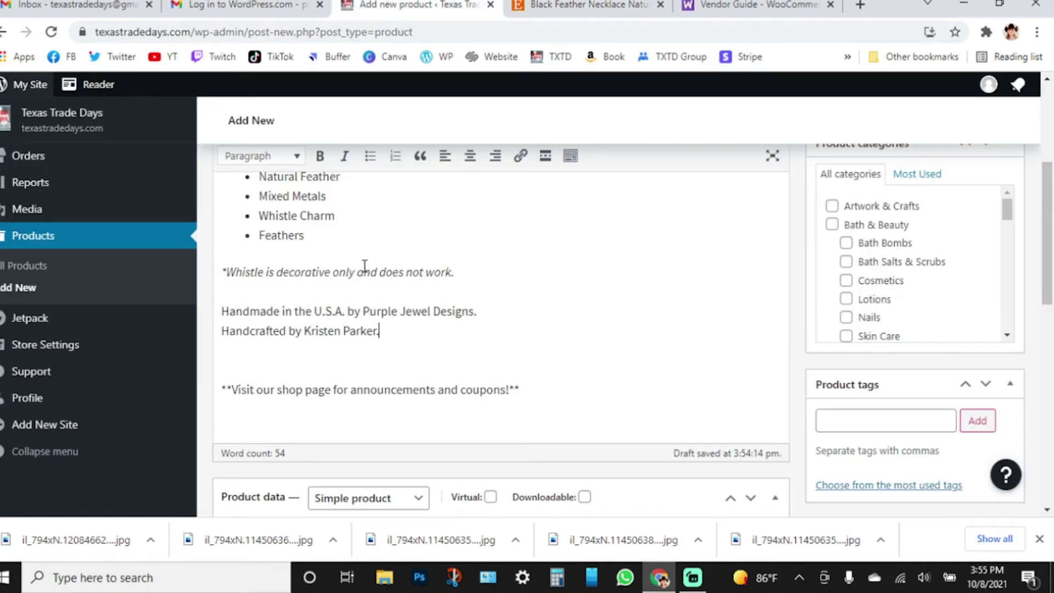
pyautogui.click(388, 248)
pyautogui.click(231, 254)
pyautogui.press('Return')
pyautogui.click(236, 267)
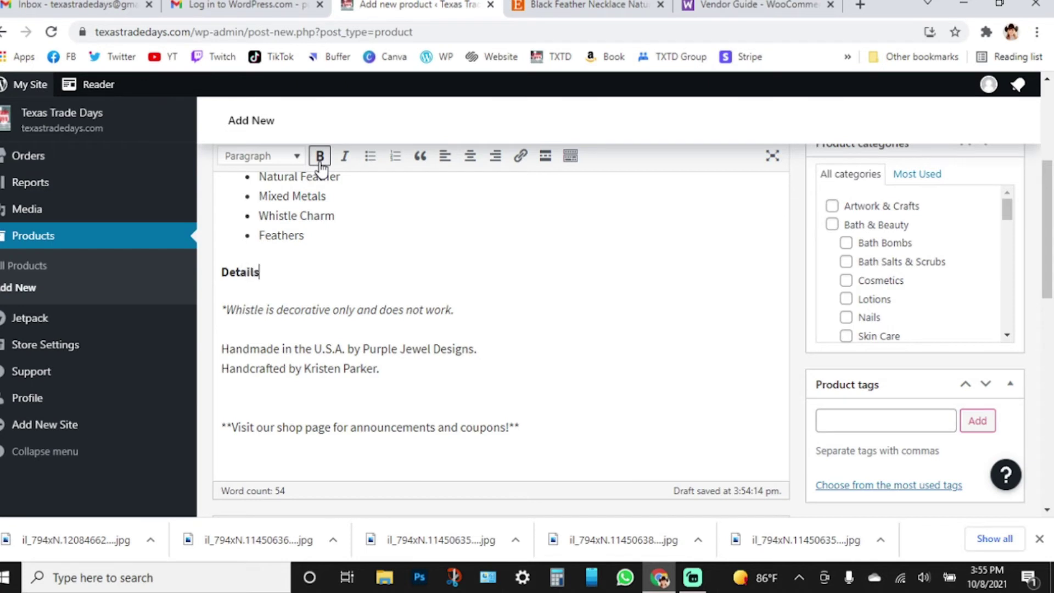
pyautogui.write('Details:')
pyautogui.press('Return')
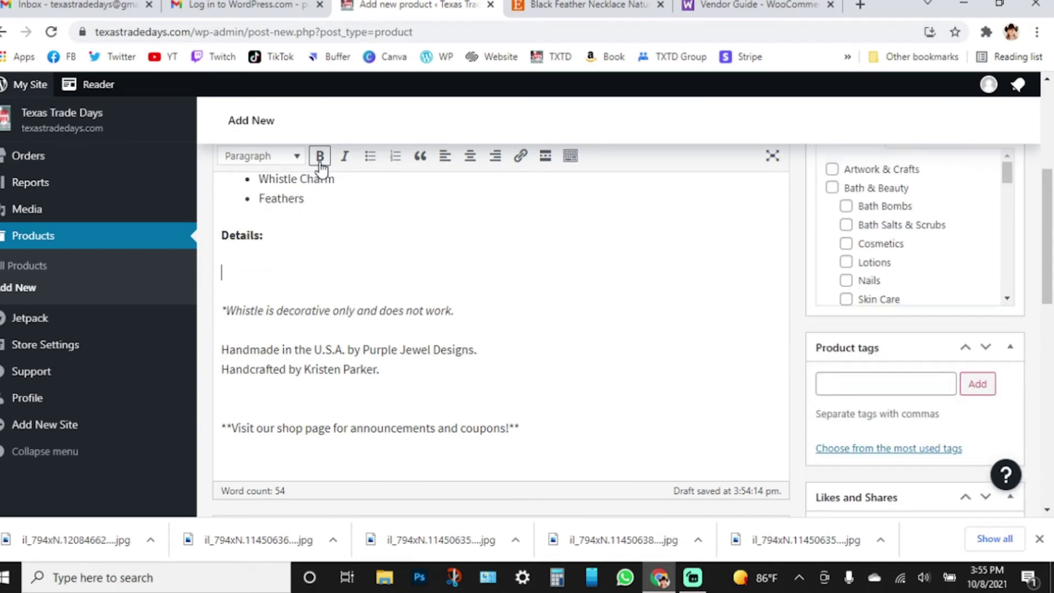
# - Paste the copied Etsy details as a bulleted list under the "Details:" heading
pyautogui.click(370, 156)
pyautogui.rightClick(270, 278)
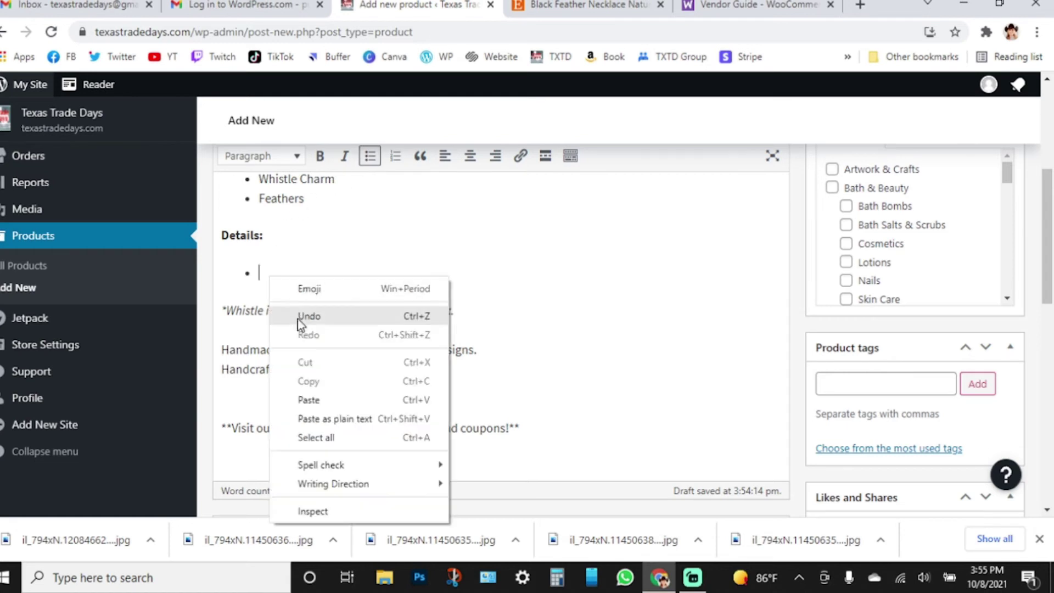
pyautogui.click(305, 400)
# - Join "Texas" to the "Ships from a small business in" item and remove the blank line and empty last bullet
pyautogui.click(260, 312)
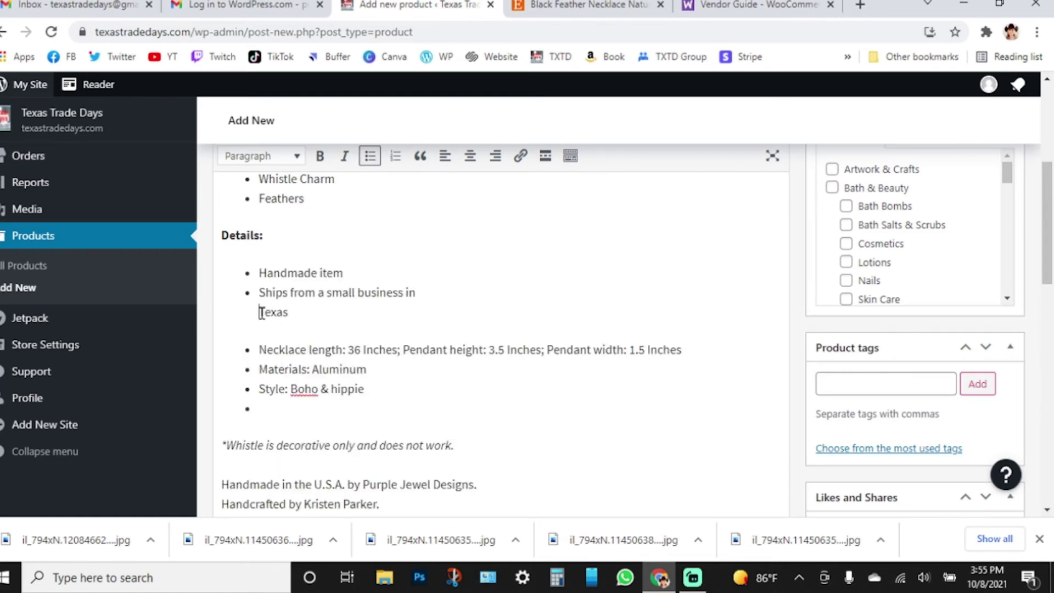
pyautogui.click(300, 349)
pyautogui.press('BackSpace')
pyautogui.write('c')
pyautogui.press('BackSpace')
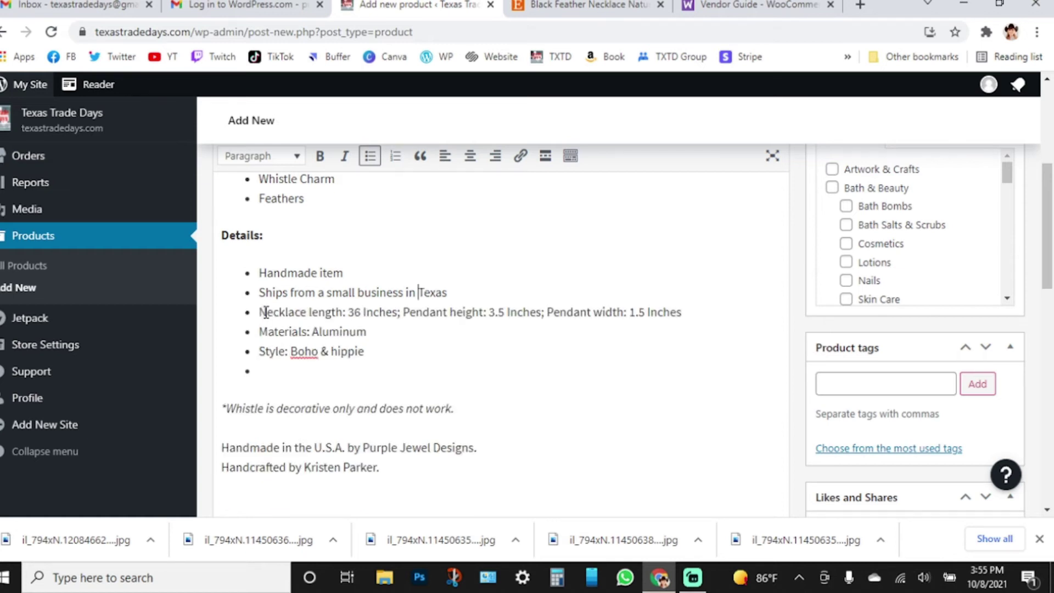
pyautogui.press('BackSpace')
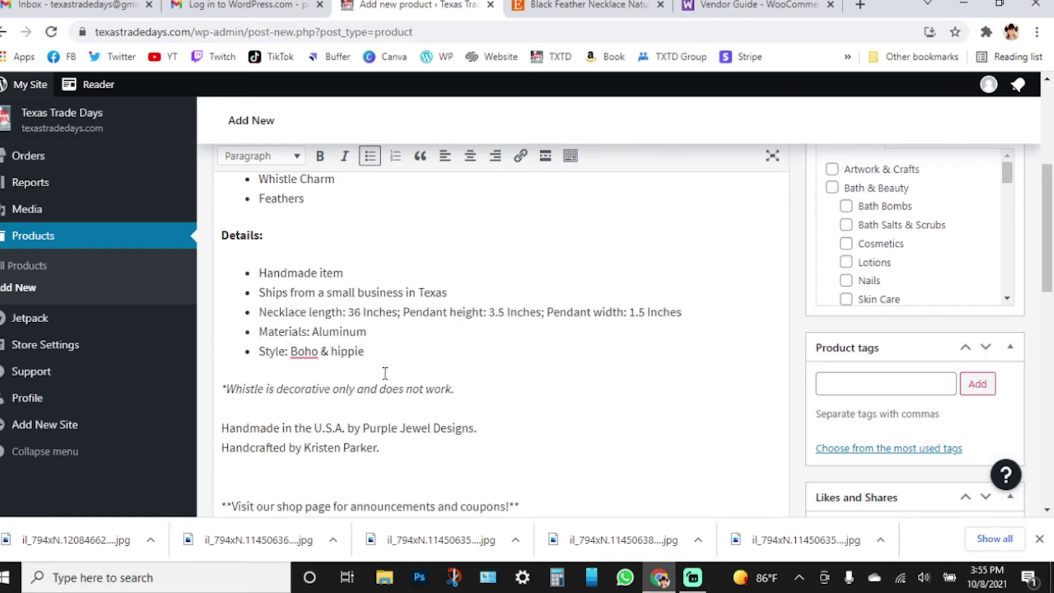
# - Copy the description's opening sentence, "Handmade long feather necklace with soft brown leather, a real black feather and whistle pendant.", into the product short description
pyautogui.scroll(-4, 386, 373)
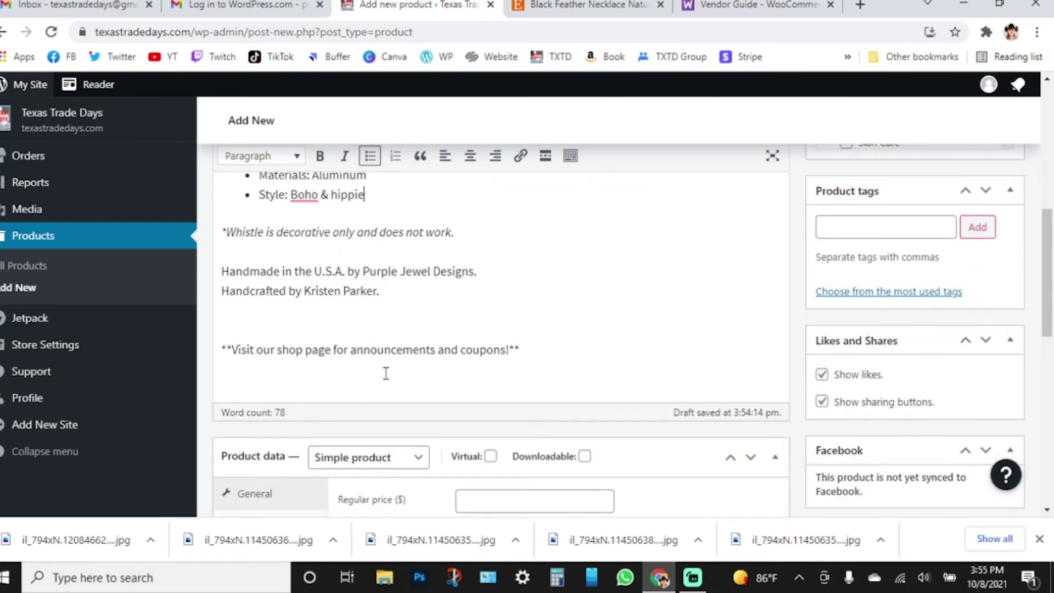
pyautogui.scroll(2, 386, 374)
pyautogui.scroll(10, 386, 373)
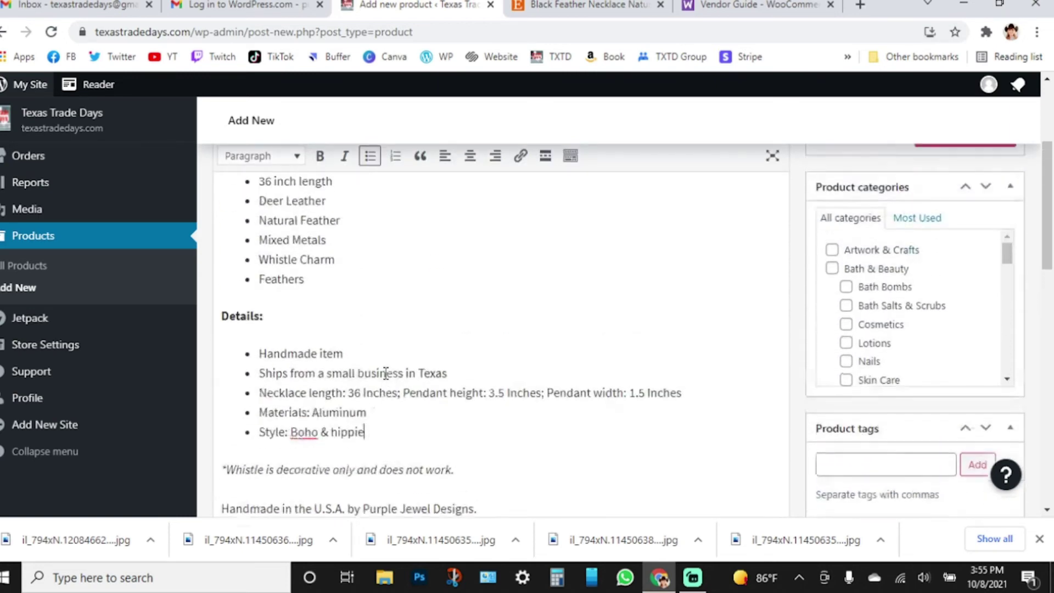
pyautogui.tripleClick(403, 340)
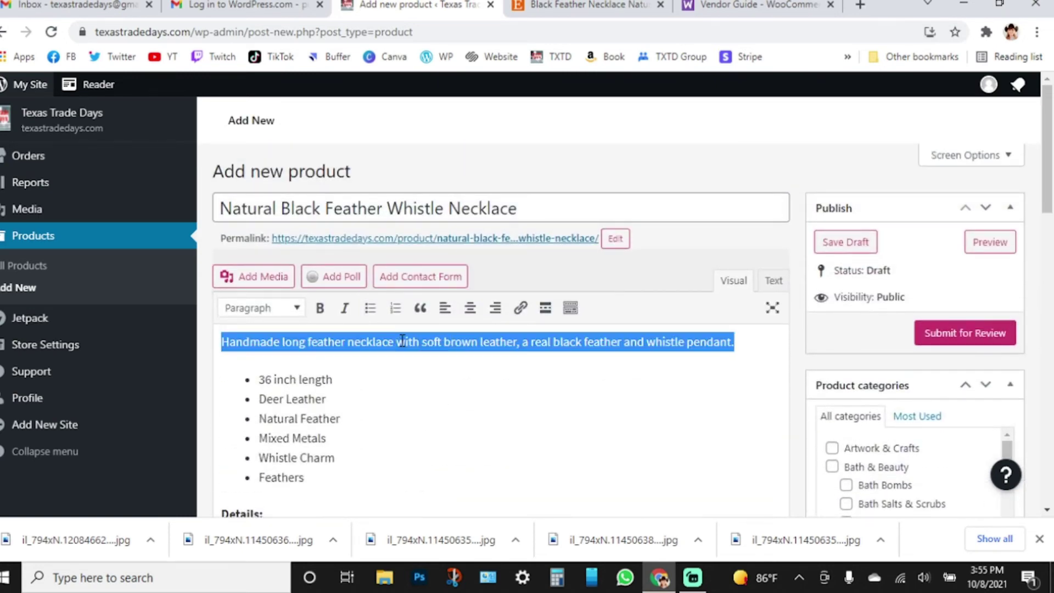
pyautogui.rightClick(403, 340)
pyautogui.click(454, 153)
pyautogui.click(482, 382)
pyautogui.scroll(-15, 480, 382)
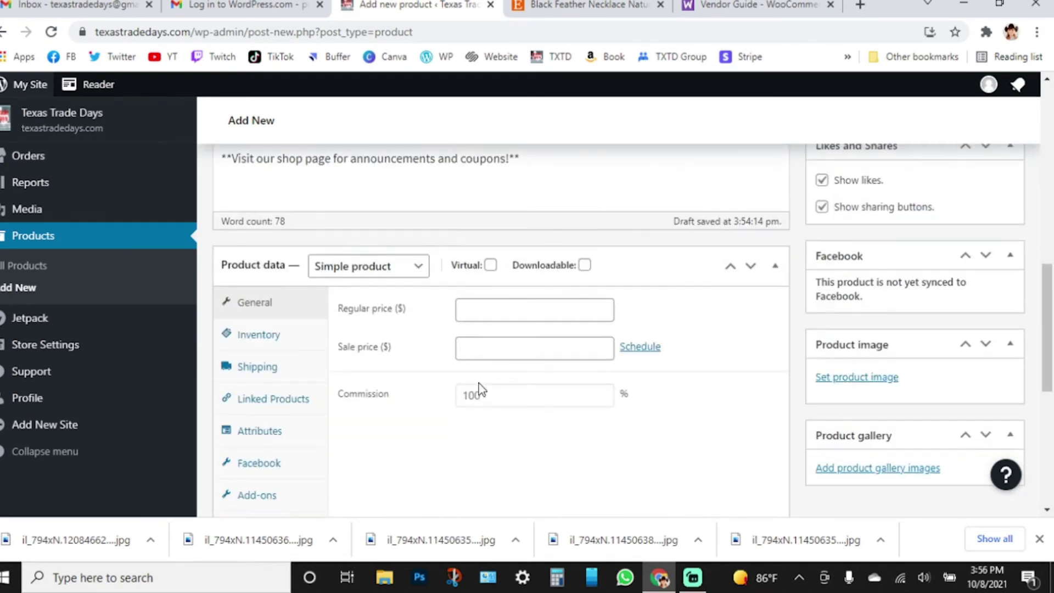
pyautogui.rightClick(430, 338)
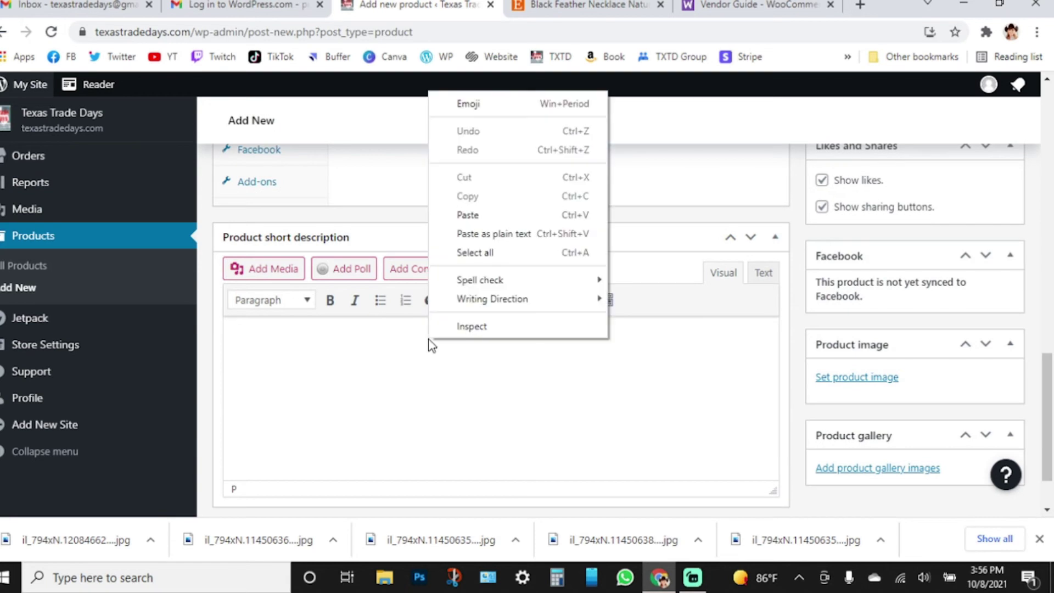
pyautogui.click(475, 215)
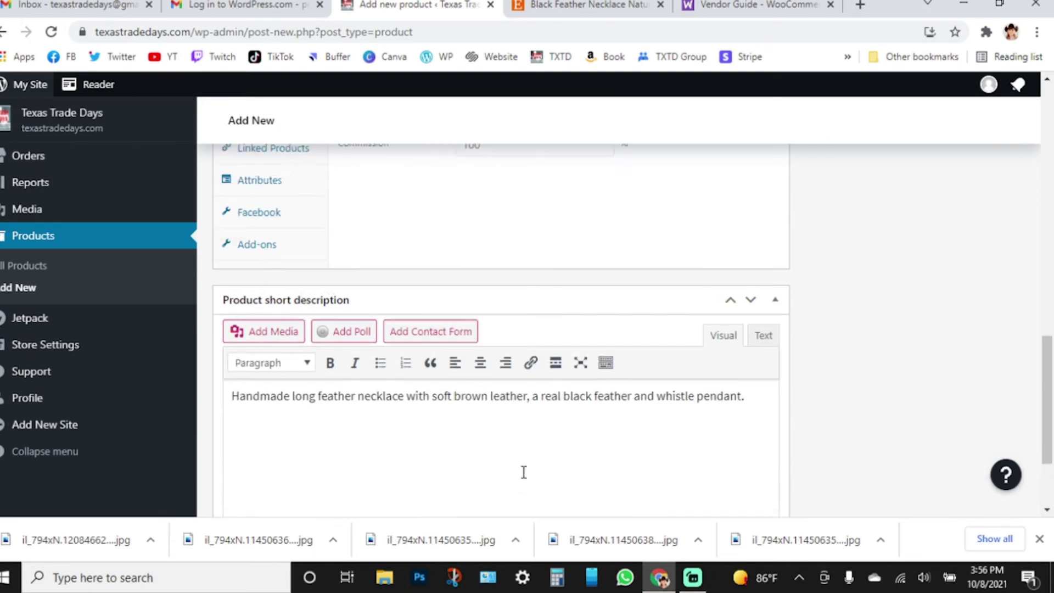
pyautogui.scroll(10, 523, 472)
pyautogui.scroll(-4, 523, 472)
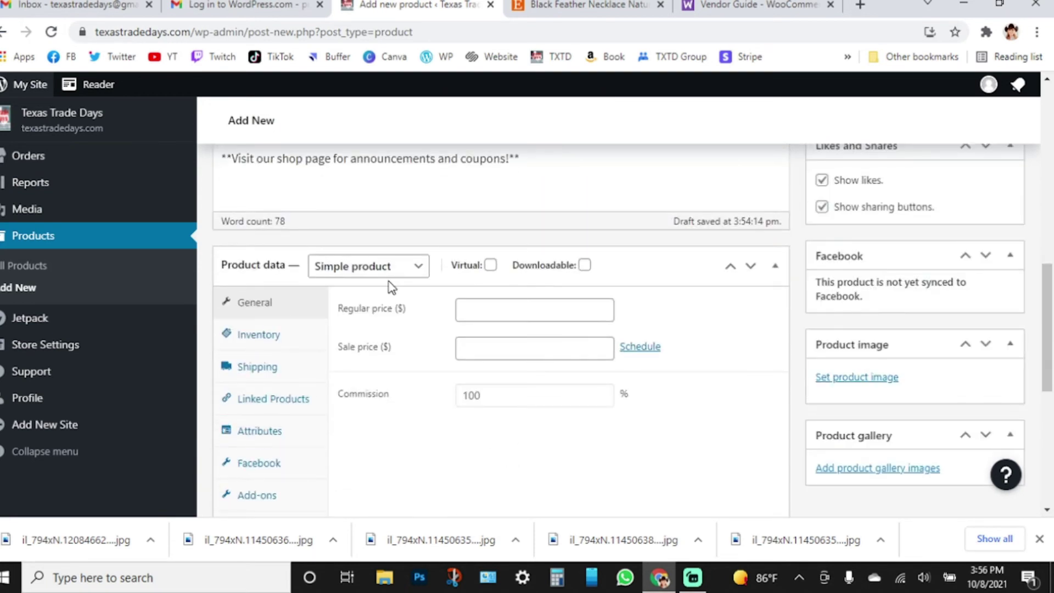
pyautogui.click(385, 268)
pyautogui.click(389, 273)
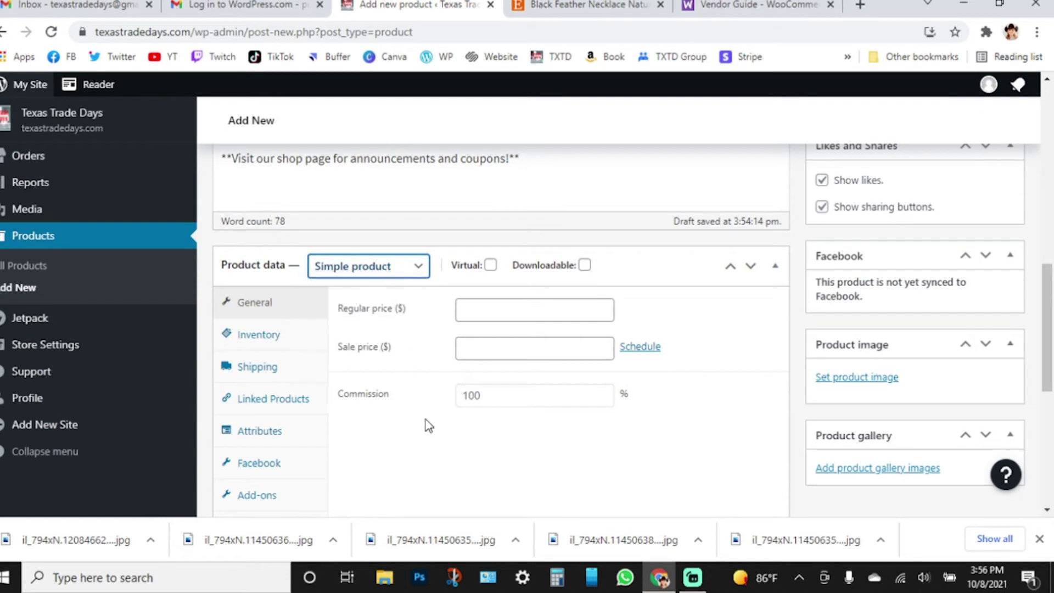
# - Remove the extra blank line above the shop page note in the description and add an "EXT Link" line below it
pyautogui.scroll(-1, 427, 416)
pyautogui.scroll(3, 425, 401)
pyautogui.click(292, 210)
pyautogui.scroll(2, 292, 210)
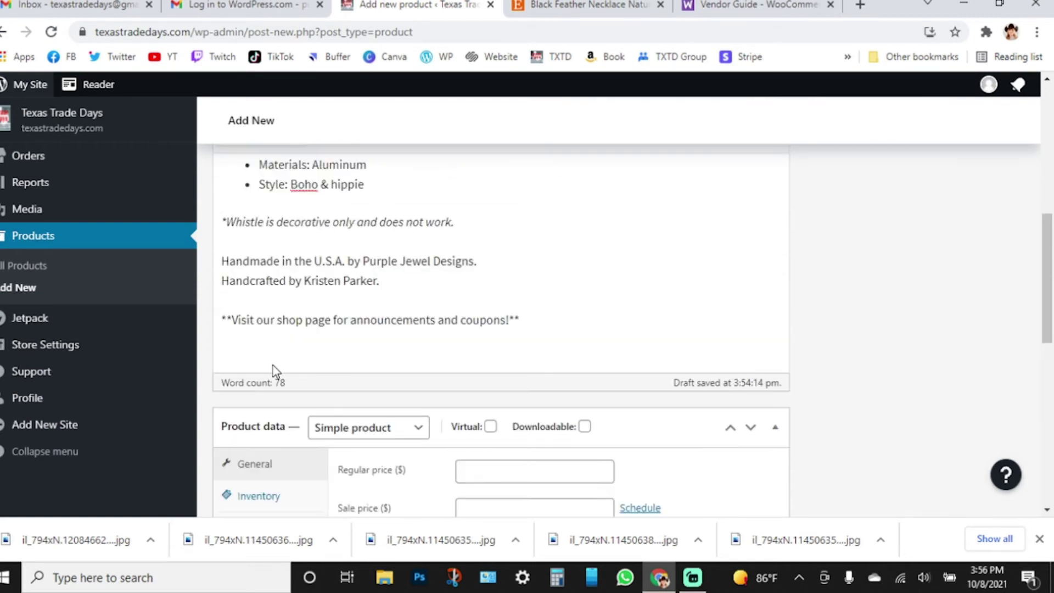
pyautogui.click(553, 322)
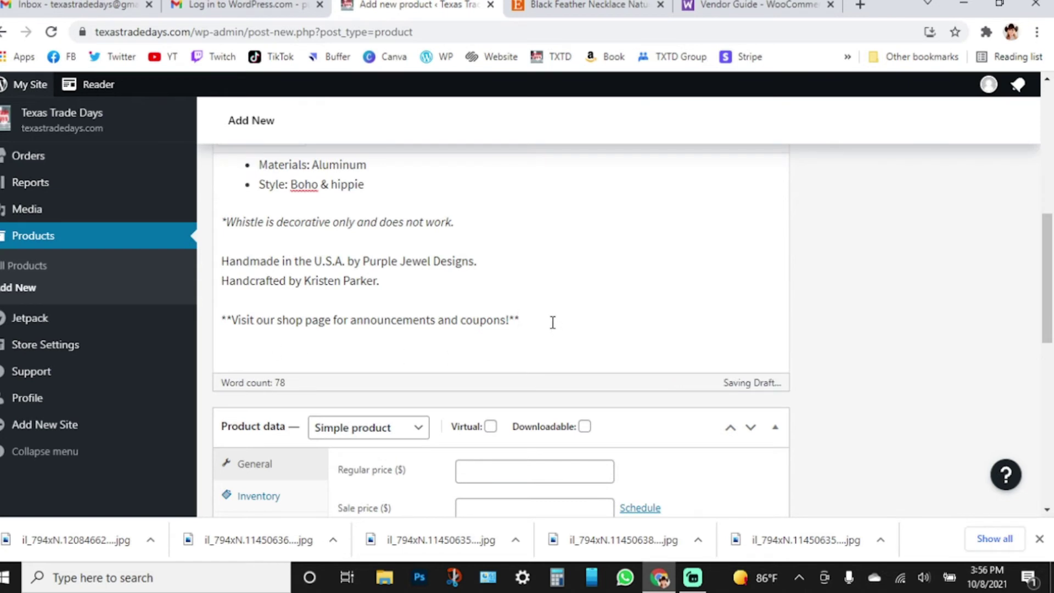
pyautogui.press('Return')
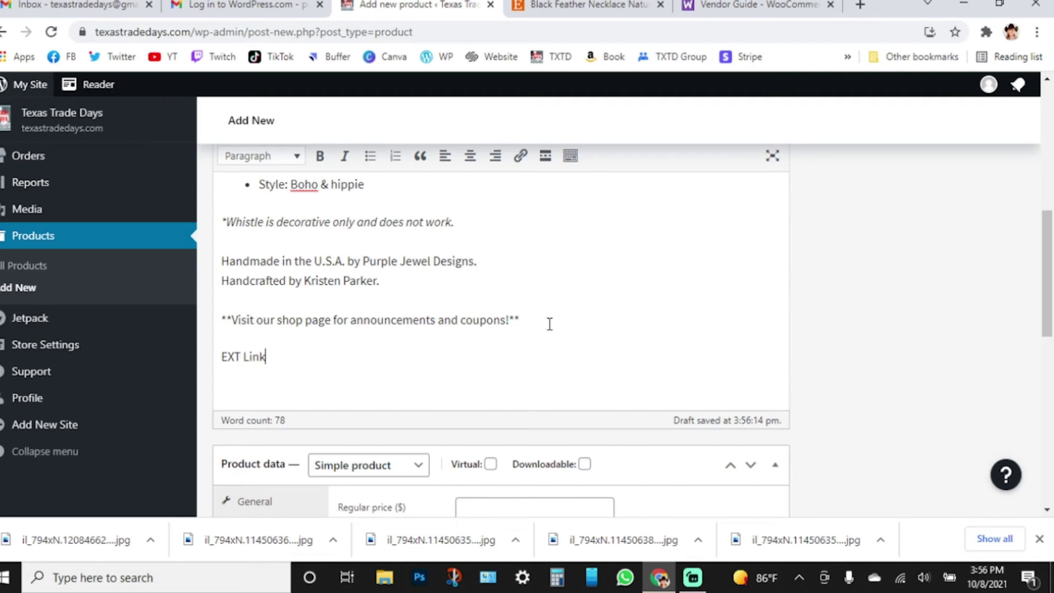
# - Copy the Etsy listing's web address through "black-feather-necklace-natural-feather", leaving out everything from the question mark on
pyautogui.click(582, 5)
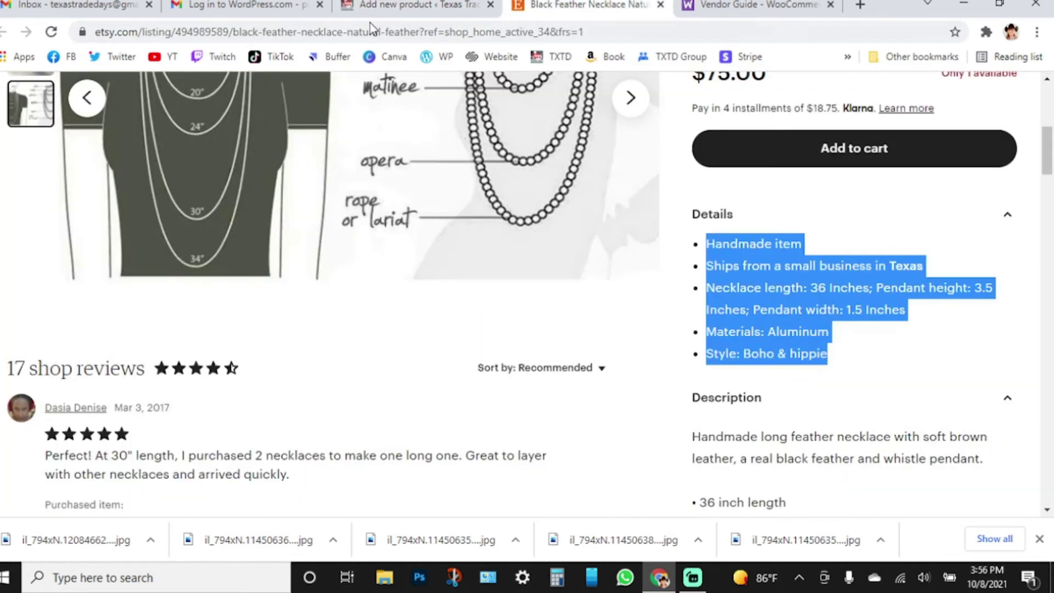
pyautogui.click(437, 34)
pyautogui.click(424, 34)
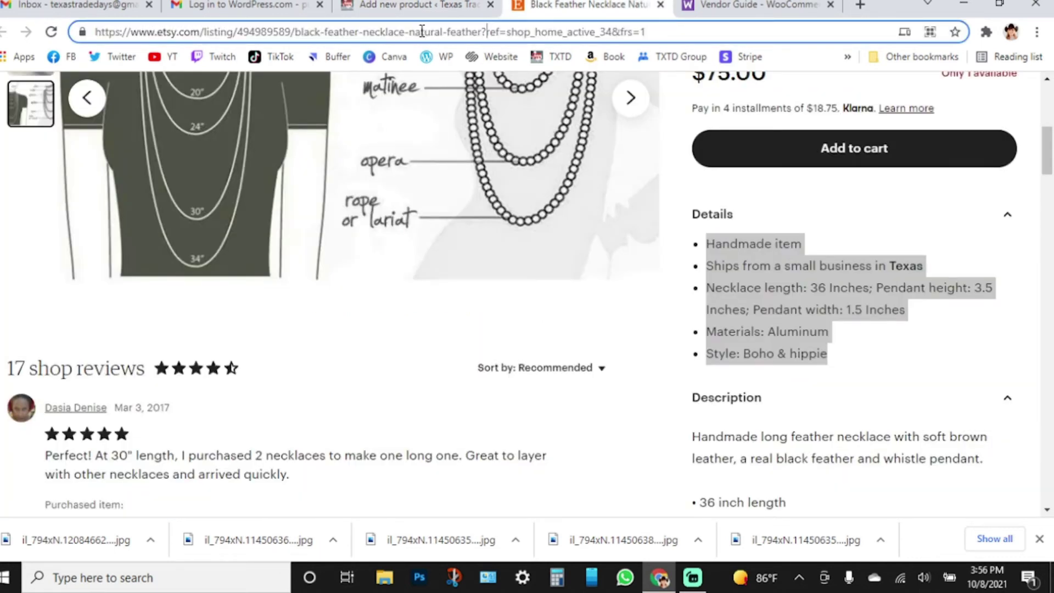
pyautogui.moveTo(481, 31); pyautogui.dragTo(94, 22)
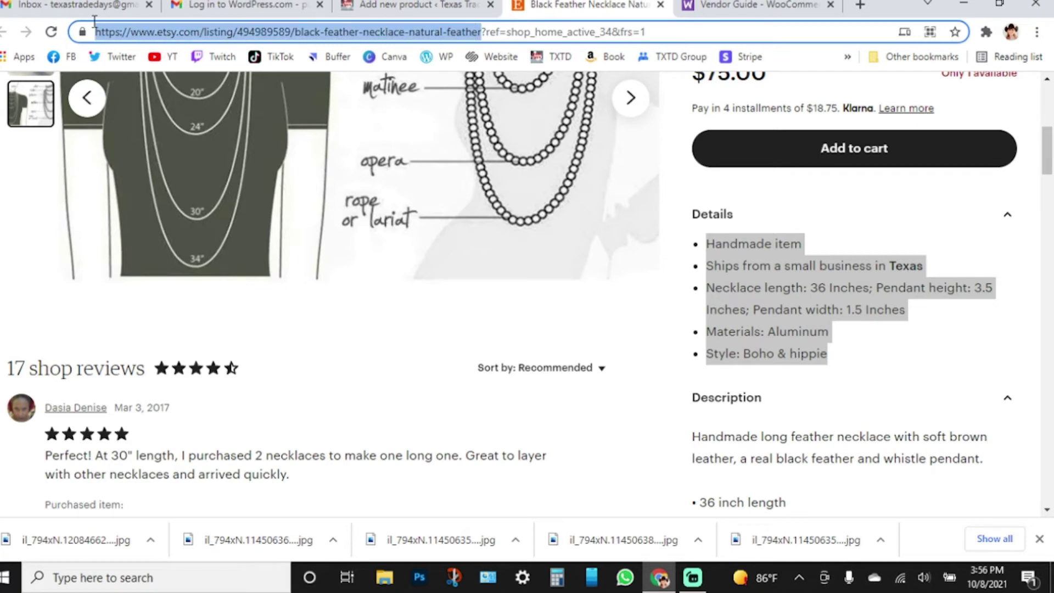
pyautogui.rightClick(170, 34)
pyautogui.click(209, 144)
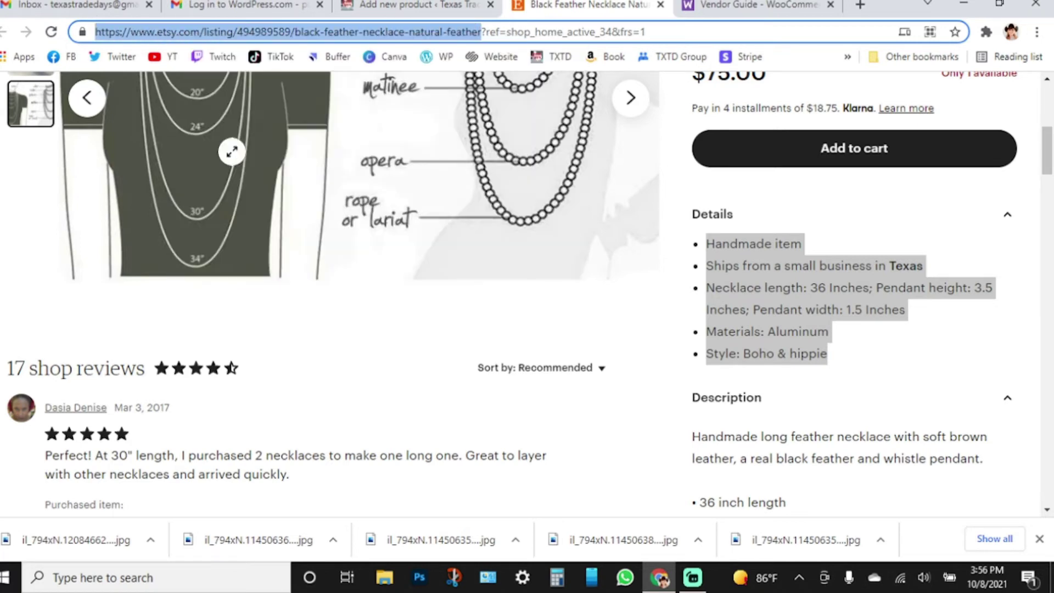
# - Paste the copied Etsy address after "EXT Link" in the product description
pyautogui.click(380, 13)
pyautogui.click(292, 357)
pyautogui.rightClick(292, 356)
pyautogui.click(329, 253)
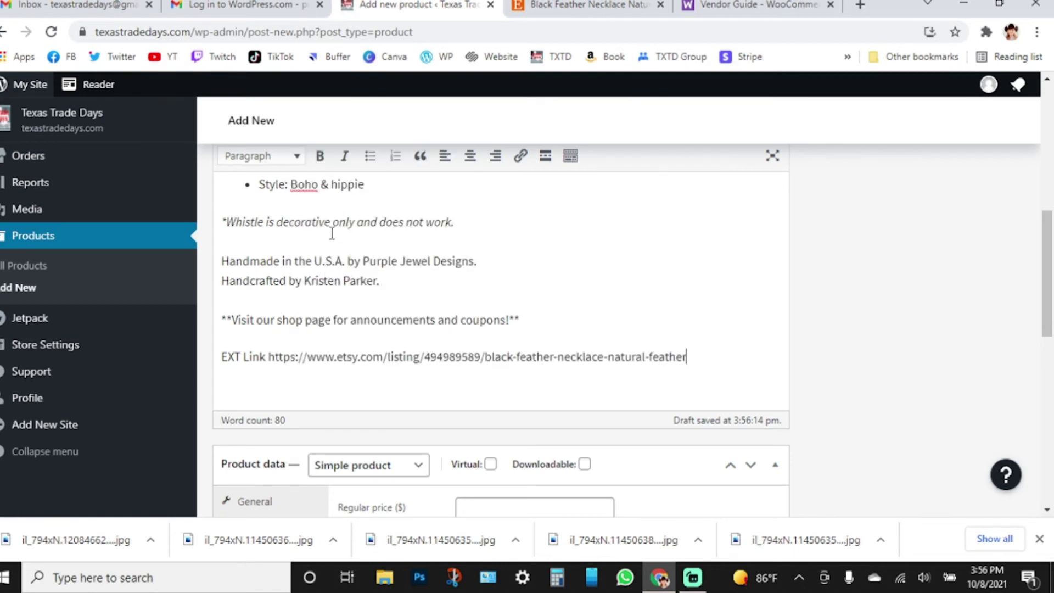
# - Look up the necklace's price on the Etsy listing and set the product's regular price to 75.00
pyautogui.scroll(-1, 434, 427)
pyautogui.scroll(-3, 434, 426)
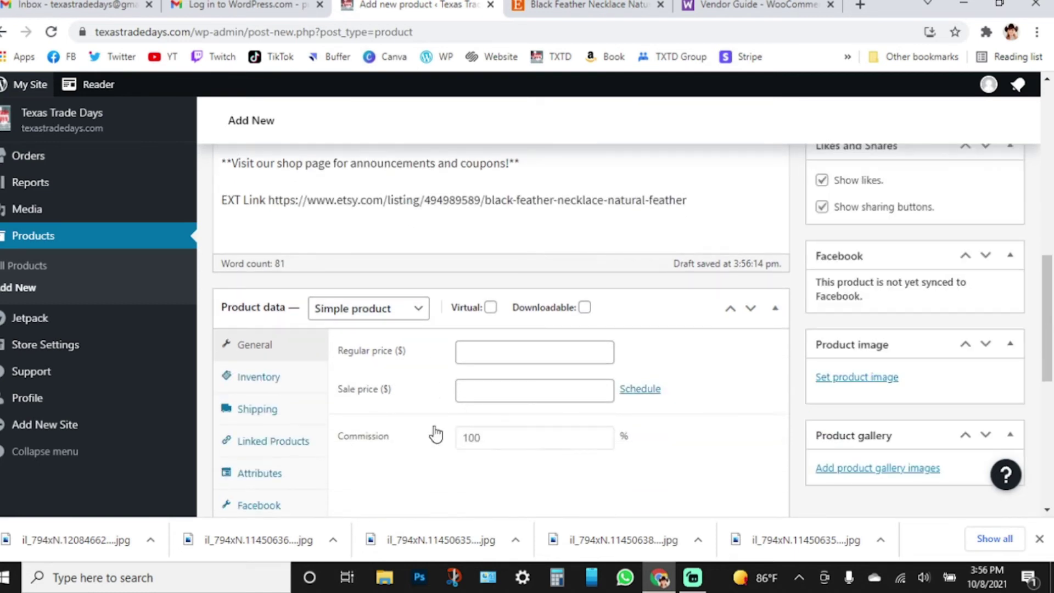
pyautogui.click(505, 273)
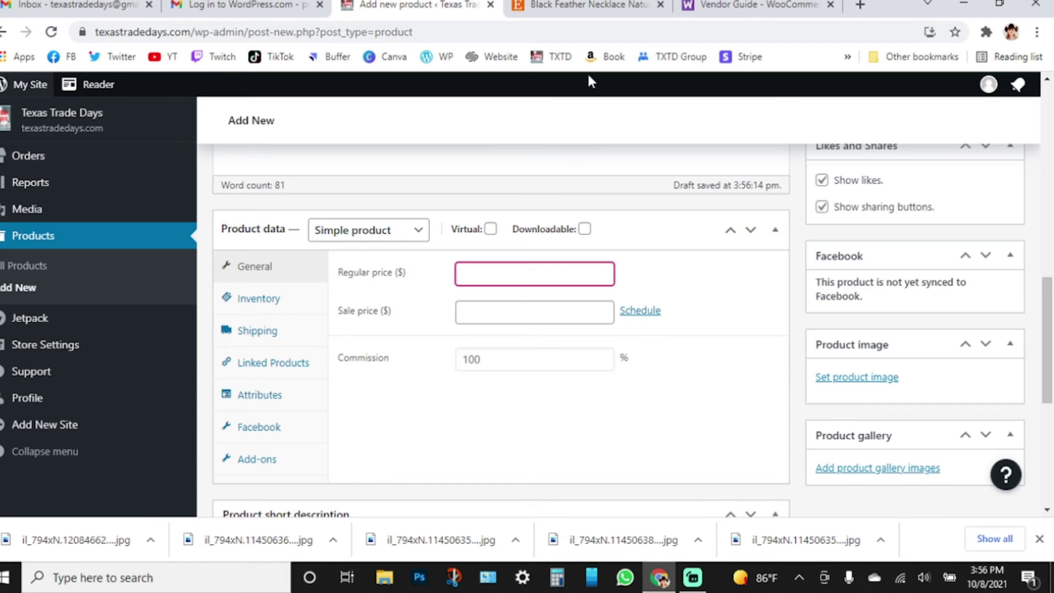
pyautogui.click(585, 7)
pyautogui.click(735, 348)
pyautogui.scroll(3, 735, 349)
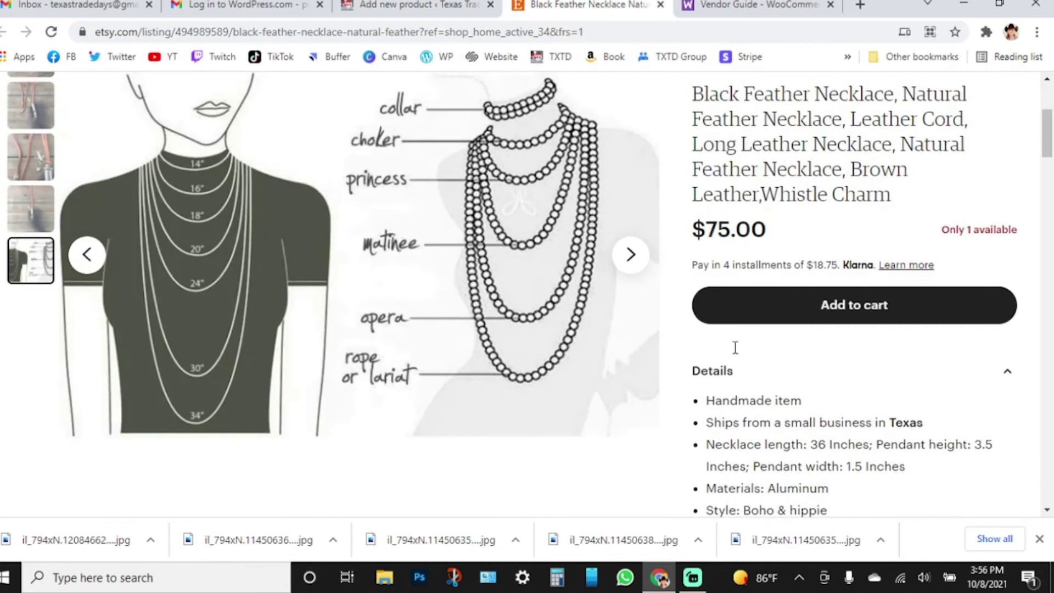
pyautogui.click(405, 5)
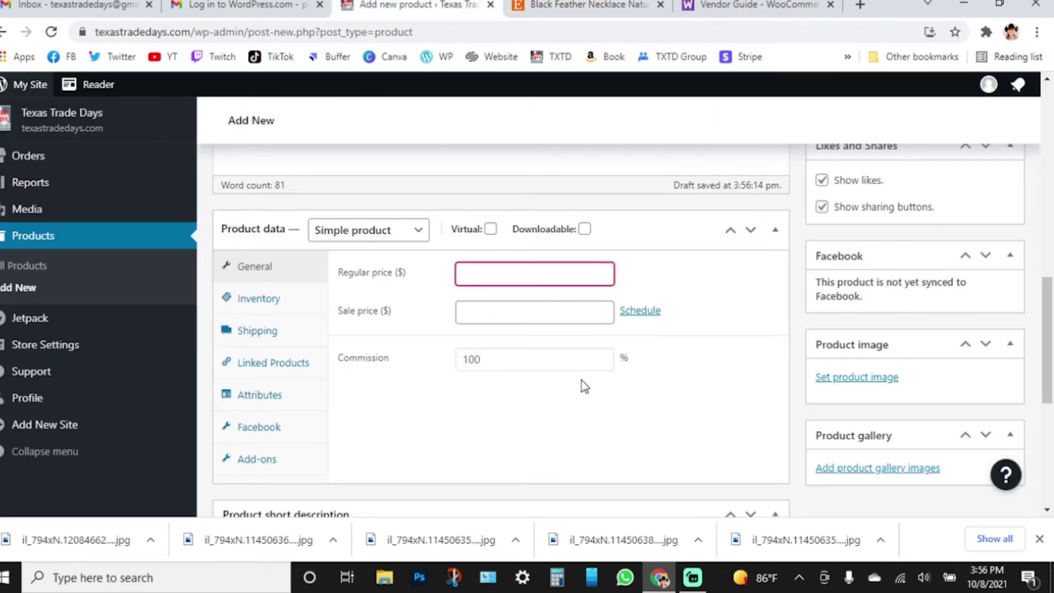
pyautogui.scroll(4, 581, 381)
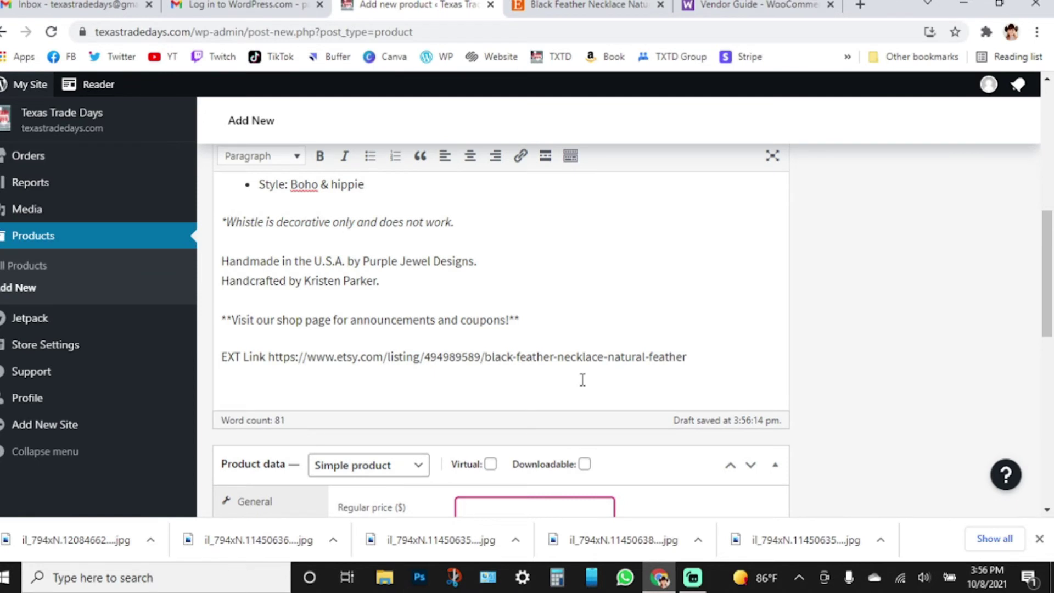
pyautogui.scroll(-1, 466, 369)
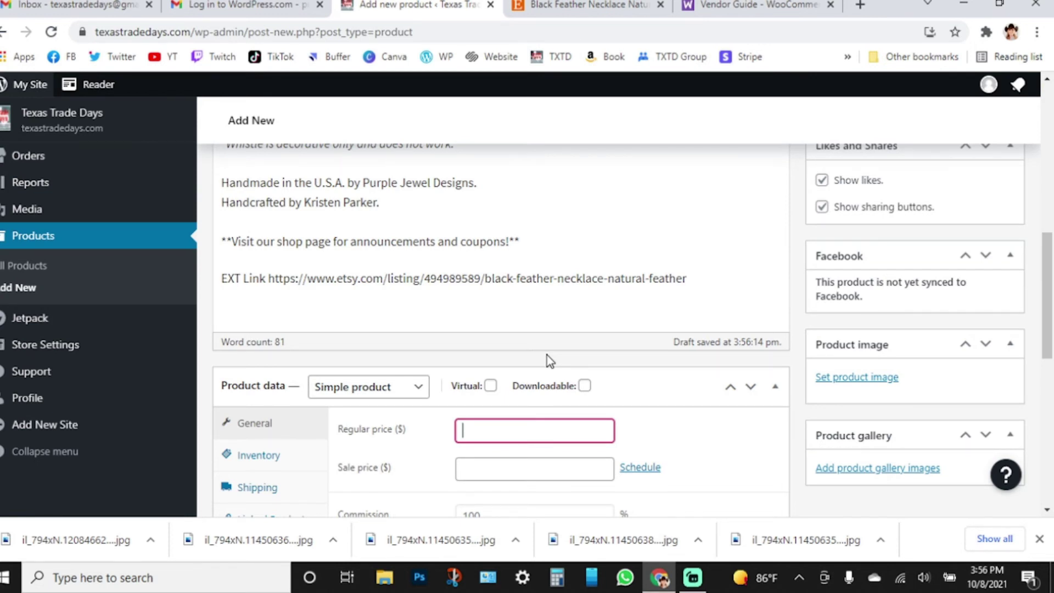
pyautogui.scroll(8, 550, 360)
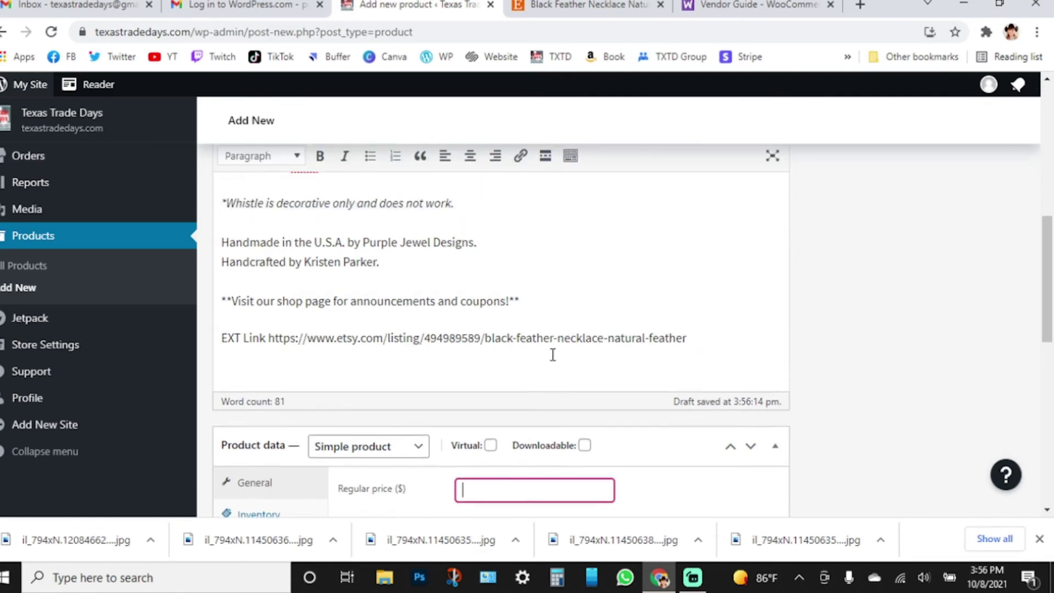
pyautogui.scroll(2, 552, 355)
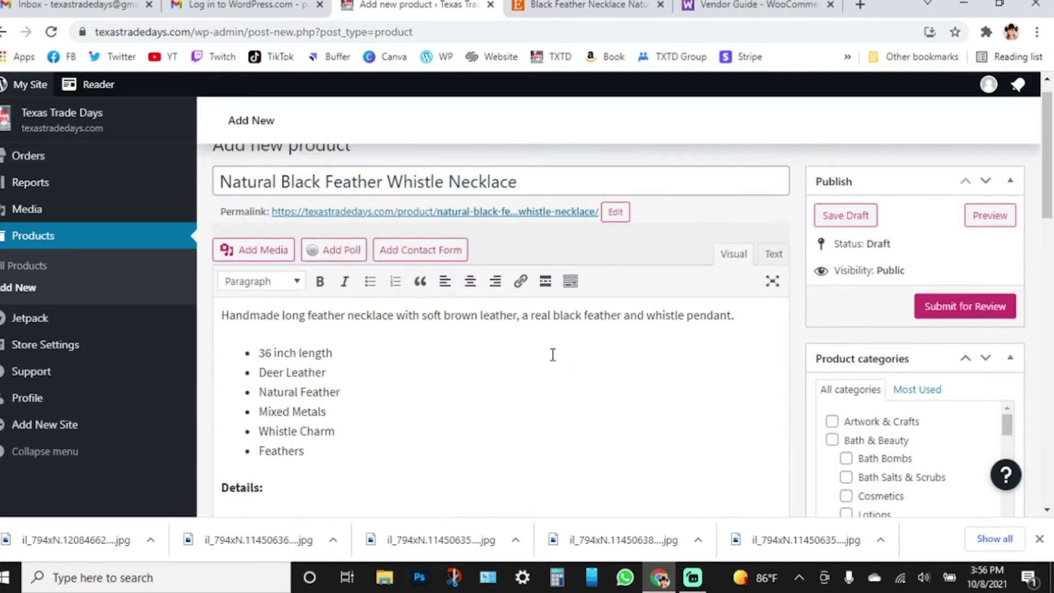
pyautogui.scroll(-10, 553, 355)
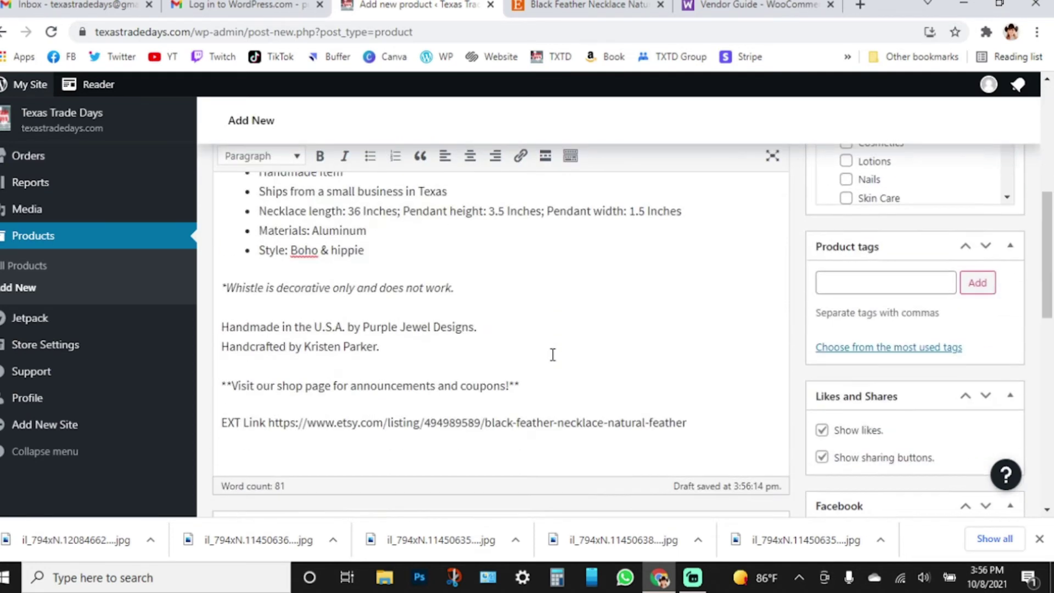
pyautogui.scroll(-1, 555, 361)
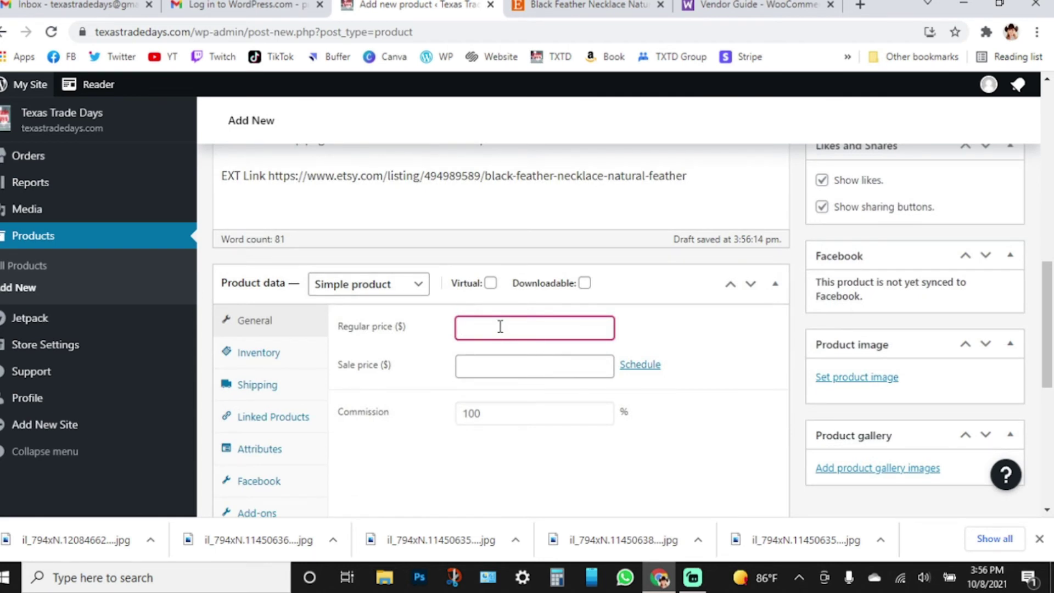
pyautogui.write('75')
pyautogui.click(586, 5)
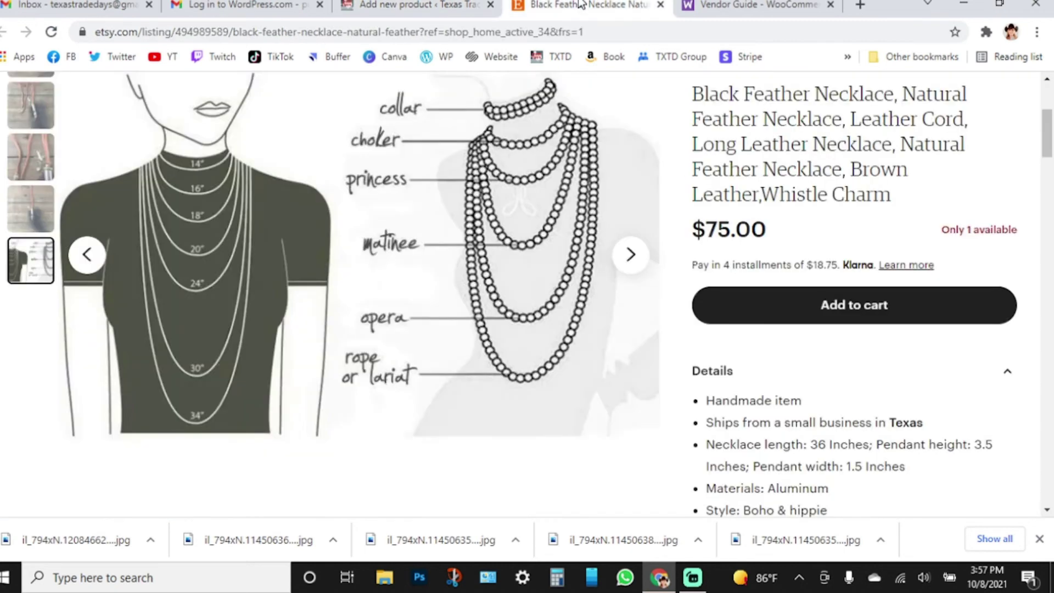
pyautogui.click(417, 5)
pyautogui.click(520, 371)
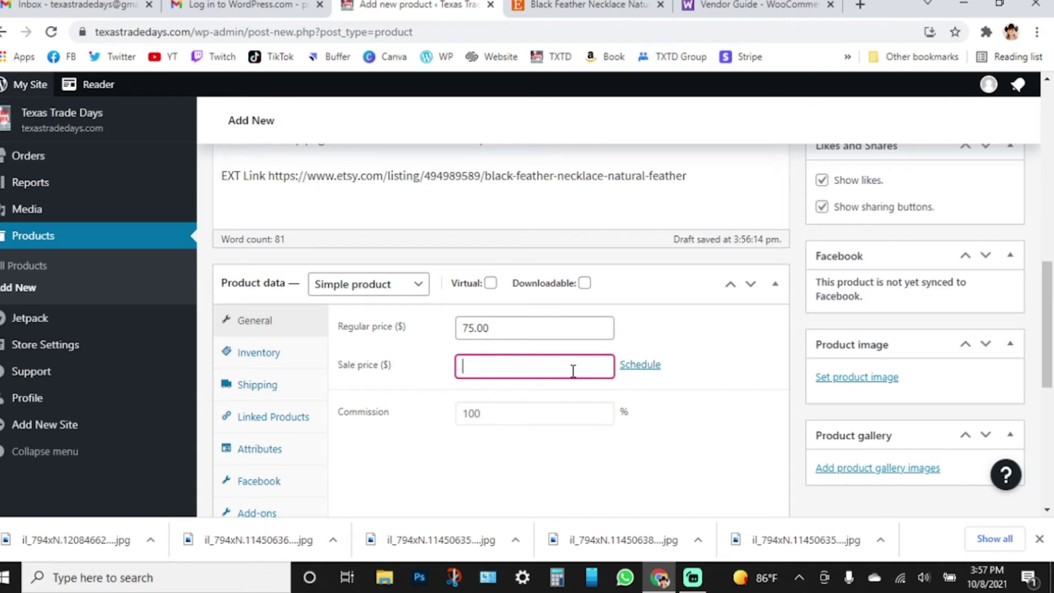
pyautogui.click(645, 369)
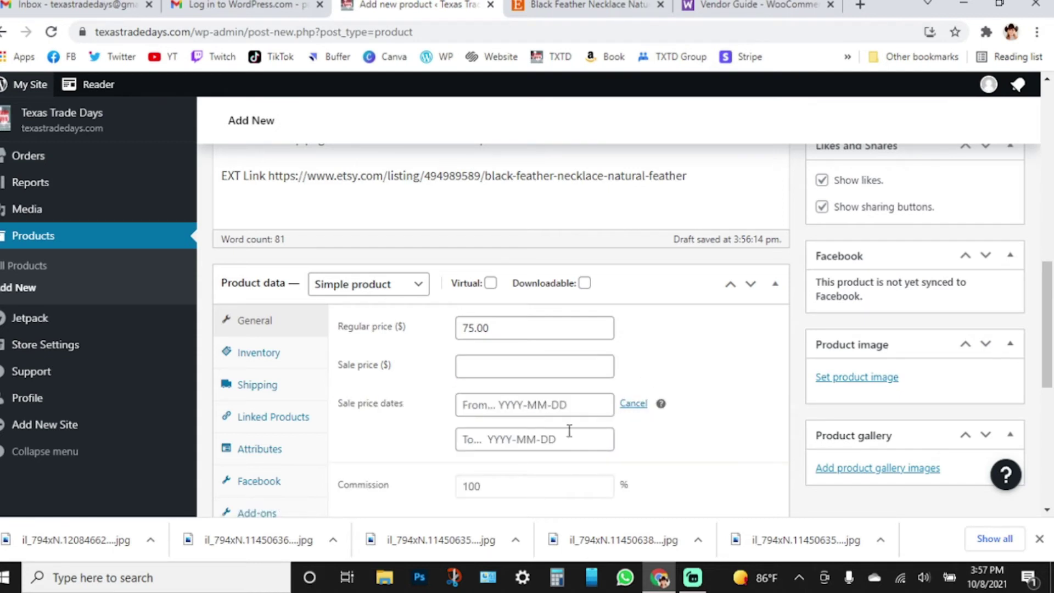
pyautogui.scroll(-2, 615, 439)
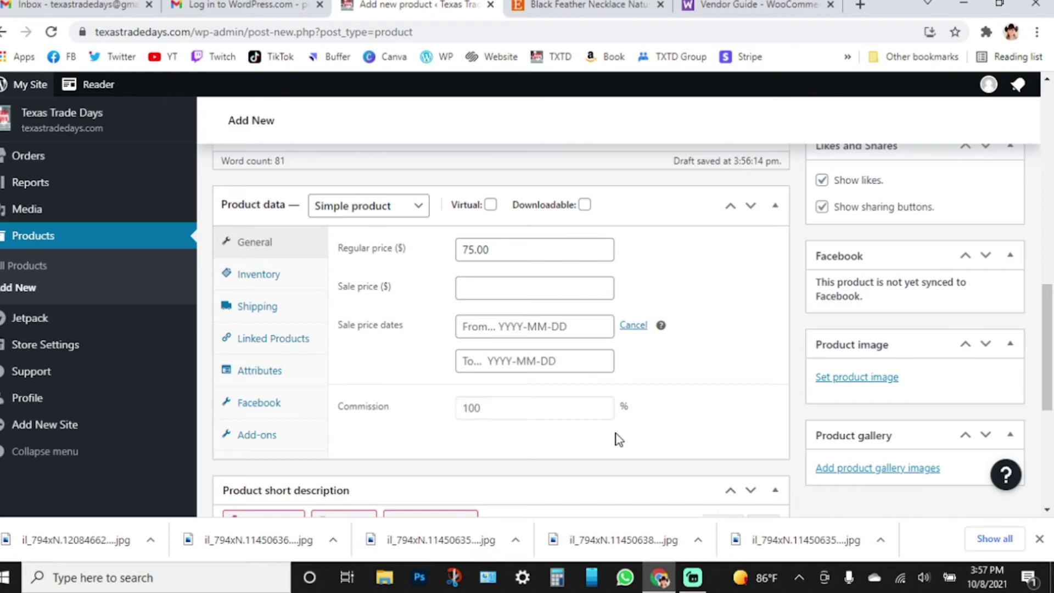
pyautogui.click(633, 325)
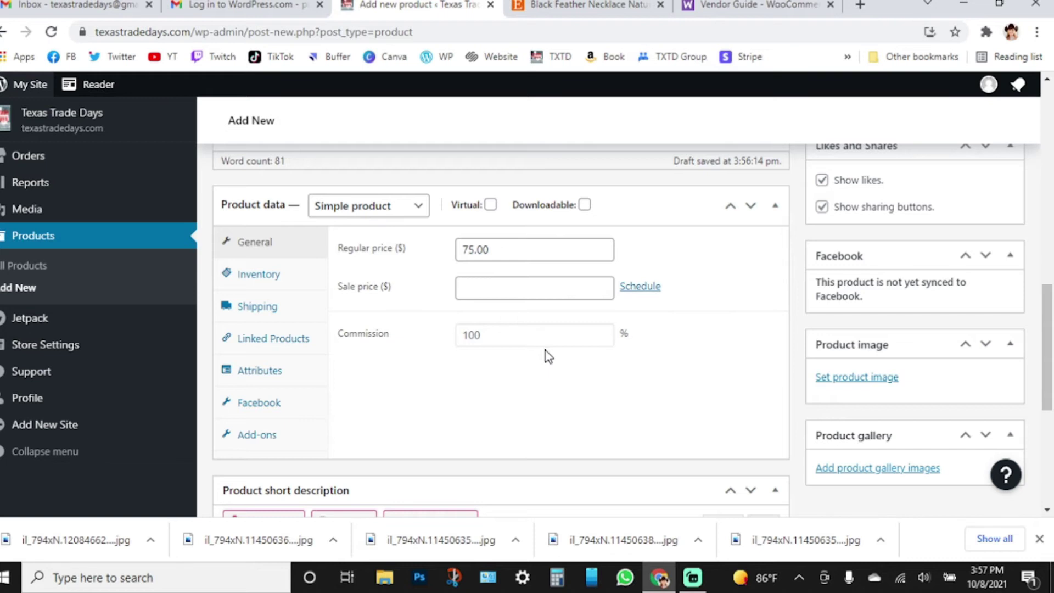
# - Examine the inventory options offered by product-level stock management, leaving stock management switched off
pyautogui.click(277, 285)
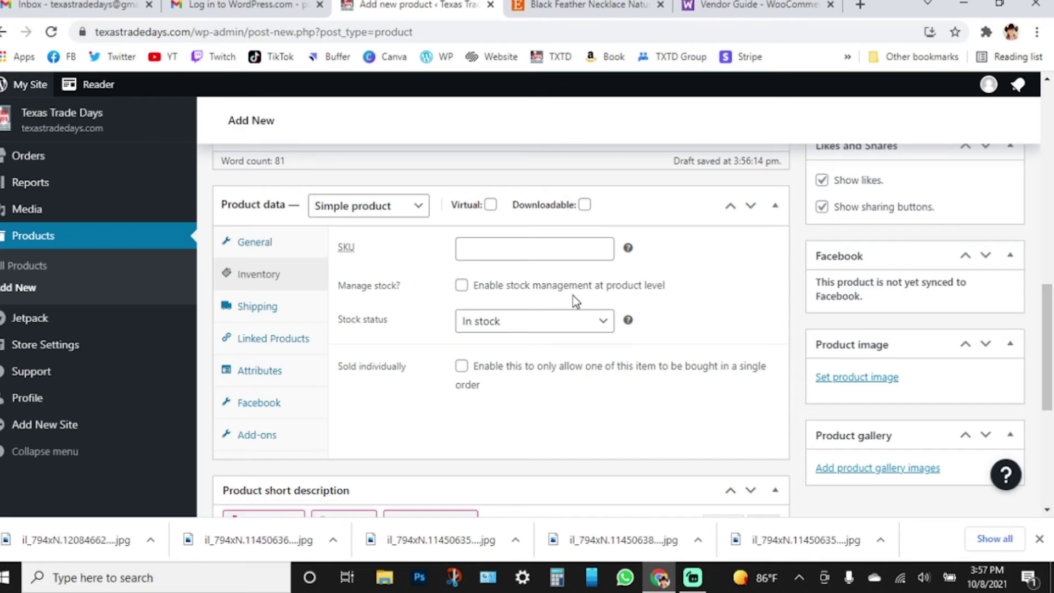
pyautogui.click(461, 284)
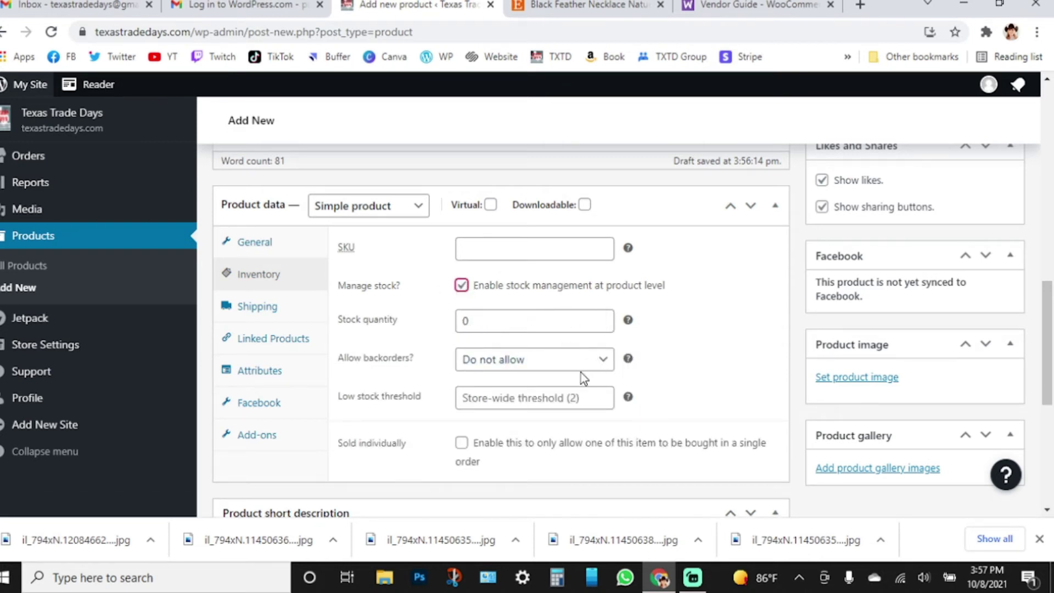
pyautogui.click(461, 285)
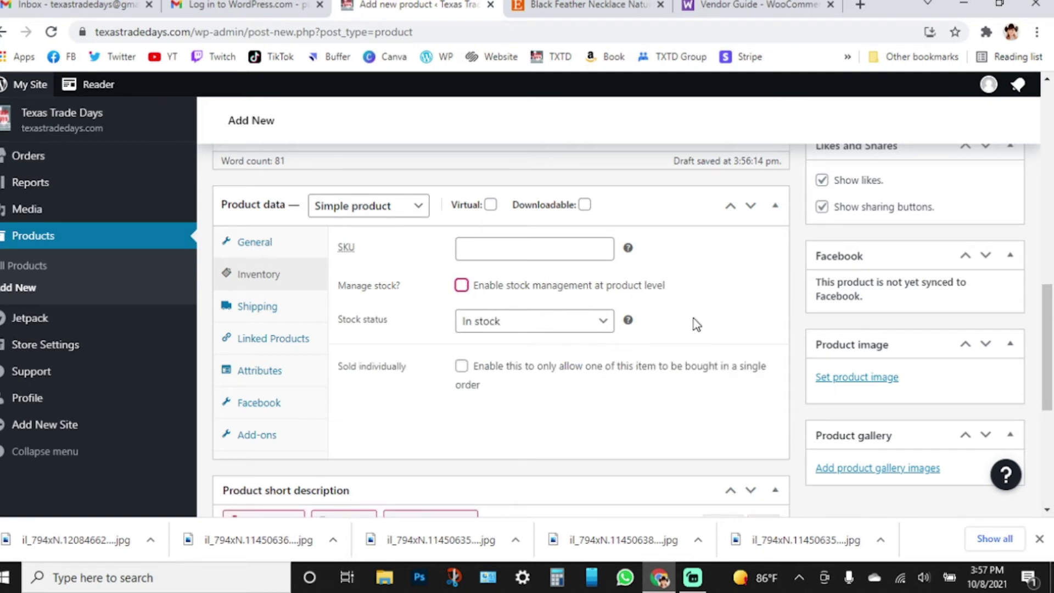
# - Look through the product's shipping, linked products, attributes, Facebook and add-ons settings
pyautogui.click(255, 307)
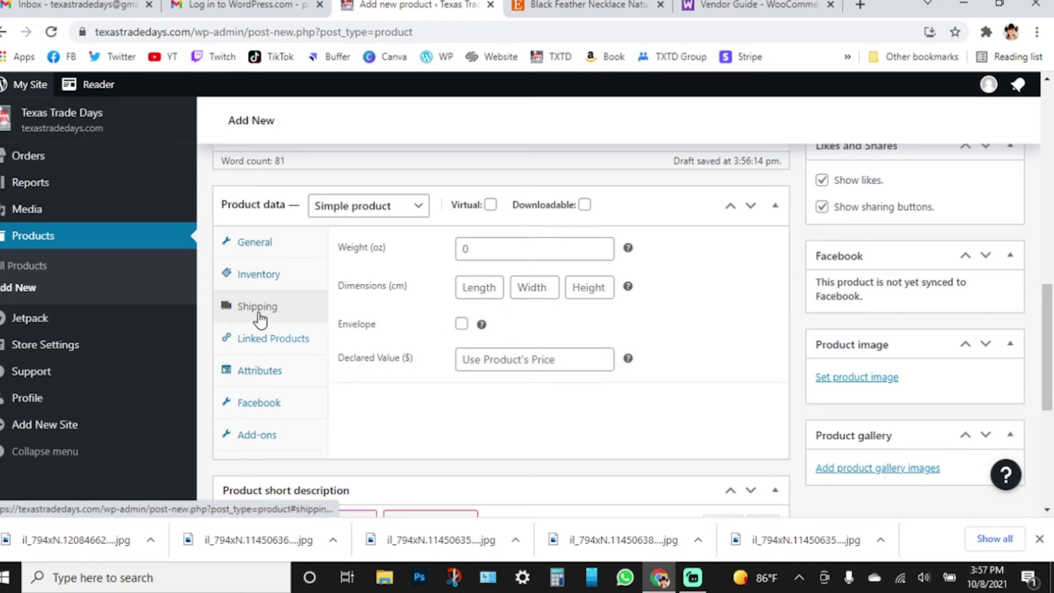
pyautogui.click(268, 337)
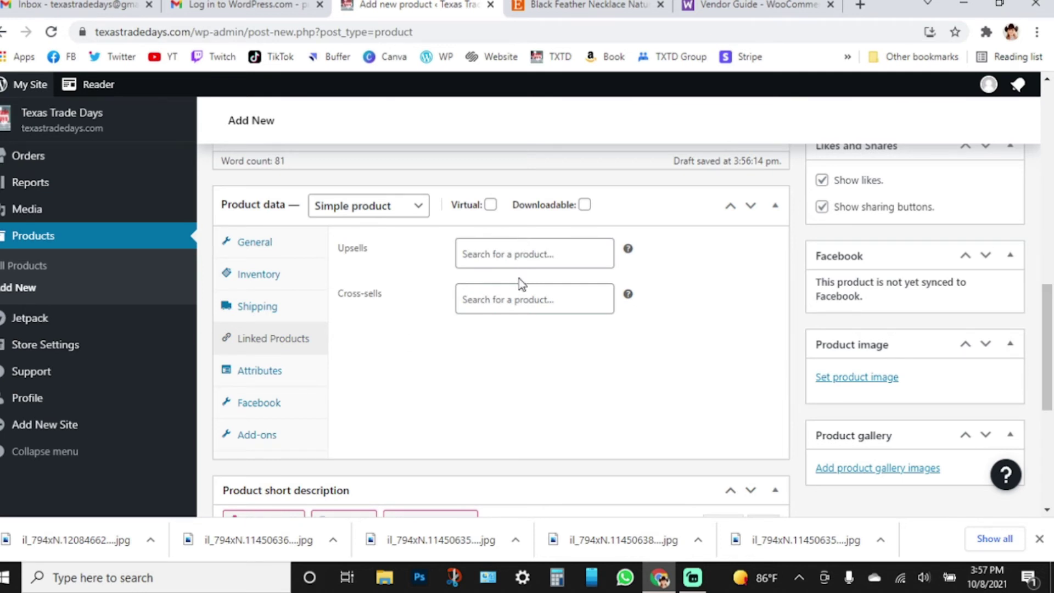
pyautogui.click(296, 379)
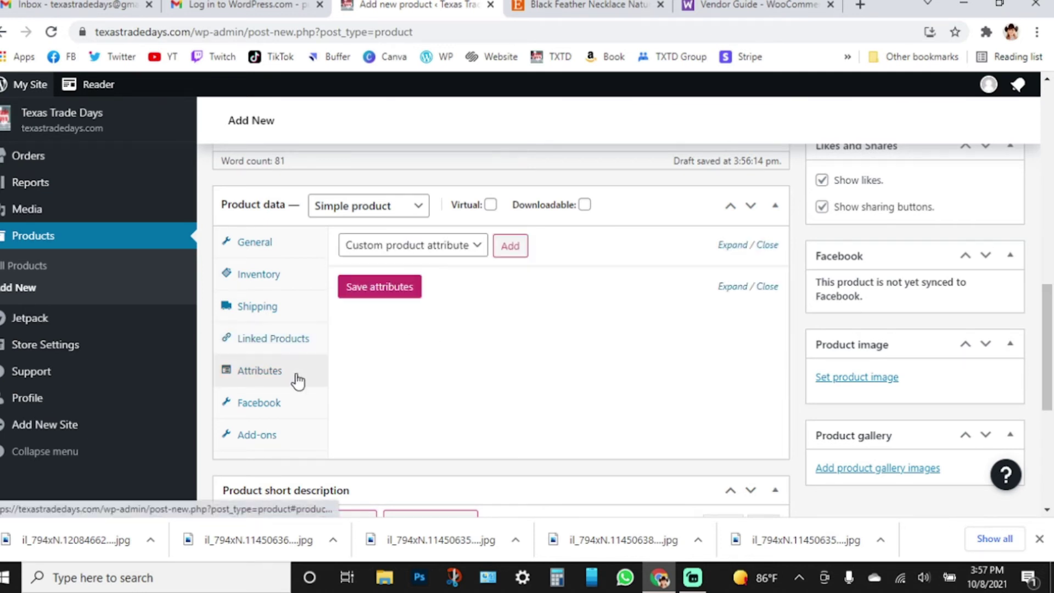
pyautogui.click(297, 409)
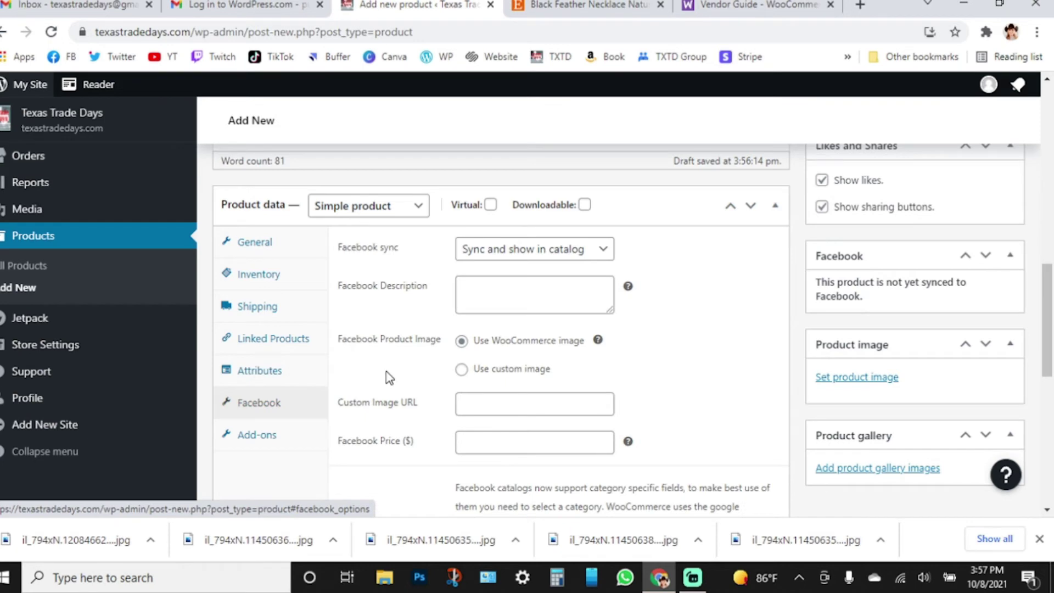
pyautogui.scroll(-3, 384, 371)
pyautogui.click(263, 278)
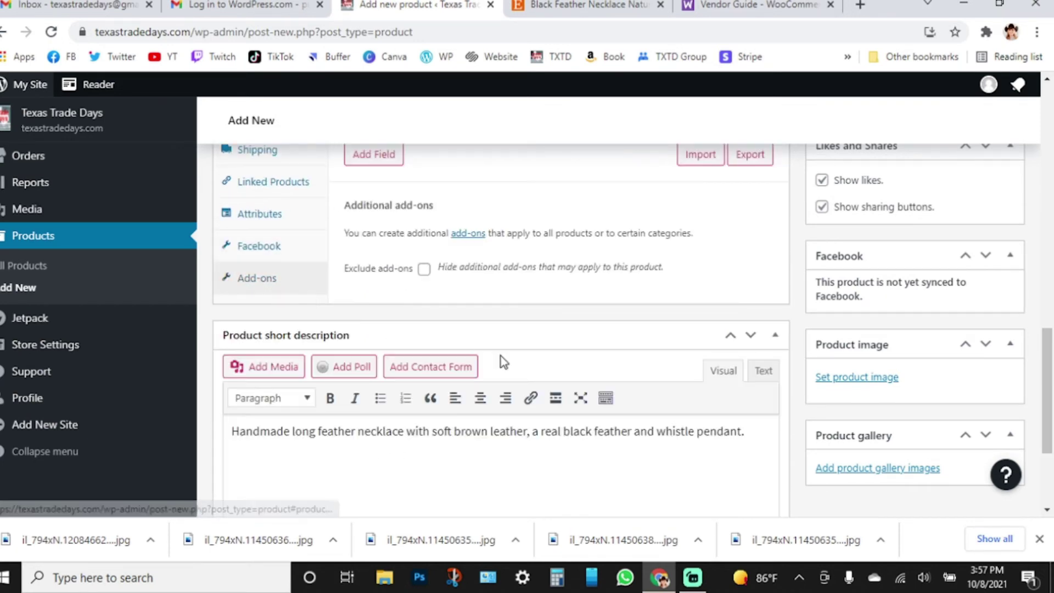
pyautogui.scroll(-3, 509, 362)
pyautogui.scroll(6, 724, 487)
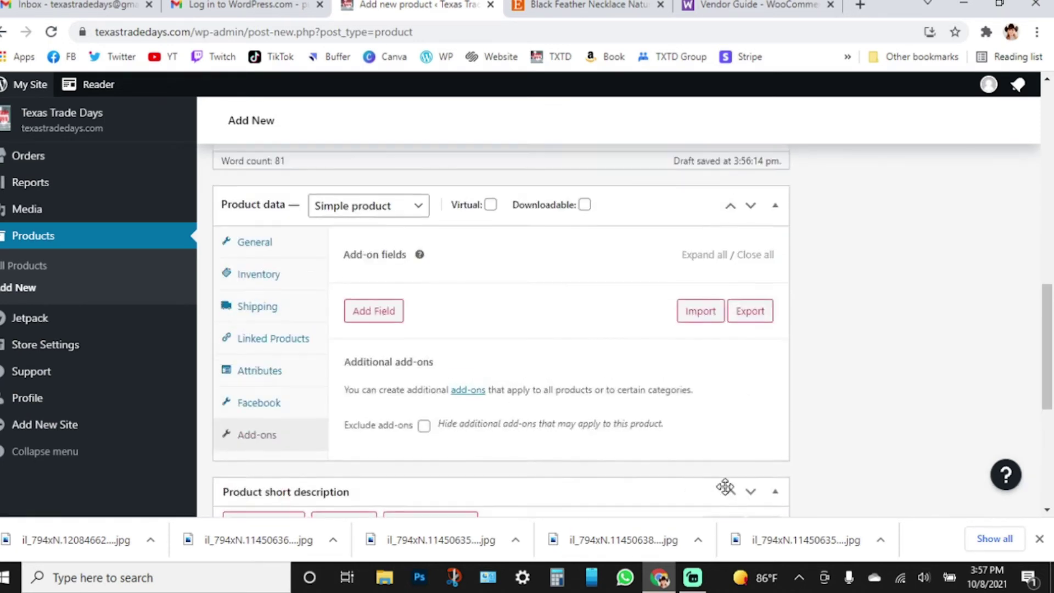
# - Save the necklace product as a draft
pyautogui.scroll(15, 724, 487)
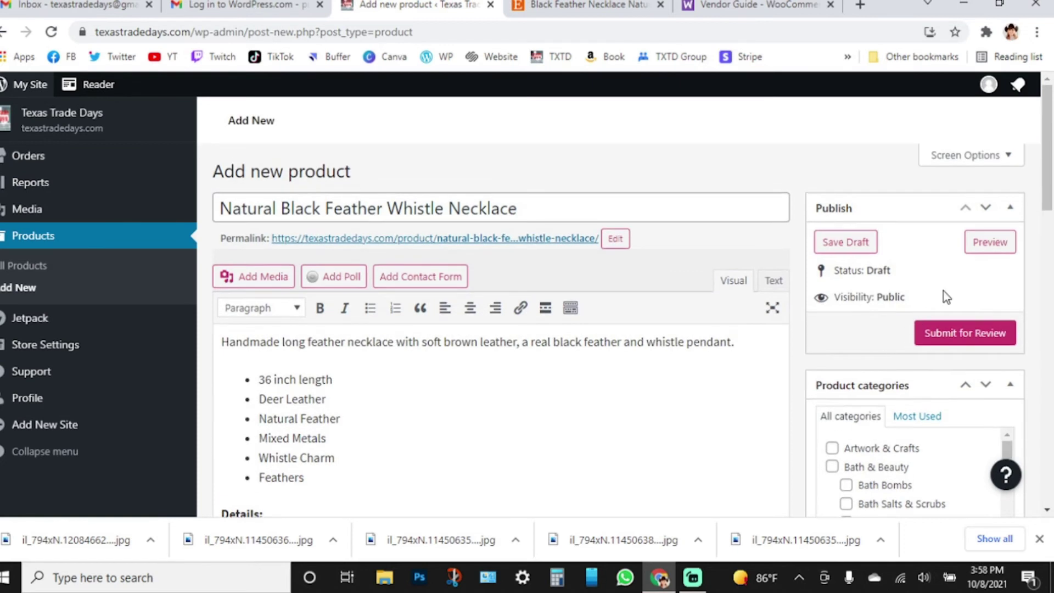
pyautogui.scroll(-2, 935, 286)
pyautogui.scroll(2, 885, 263)
pyautogui.click(858, 245)
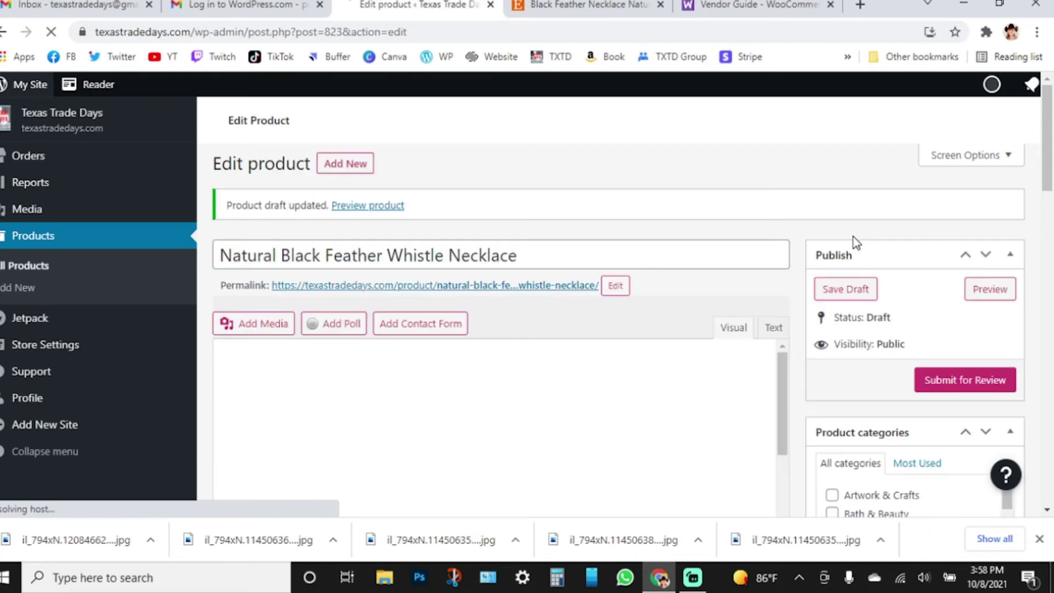
# - Preview the necklace's product page and look over its title, price, image area, short description and purchase options
pyautogui.scroll(-1, 862, 371)
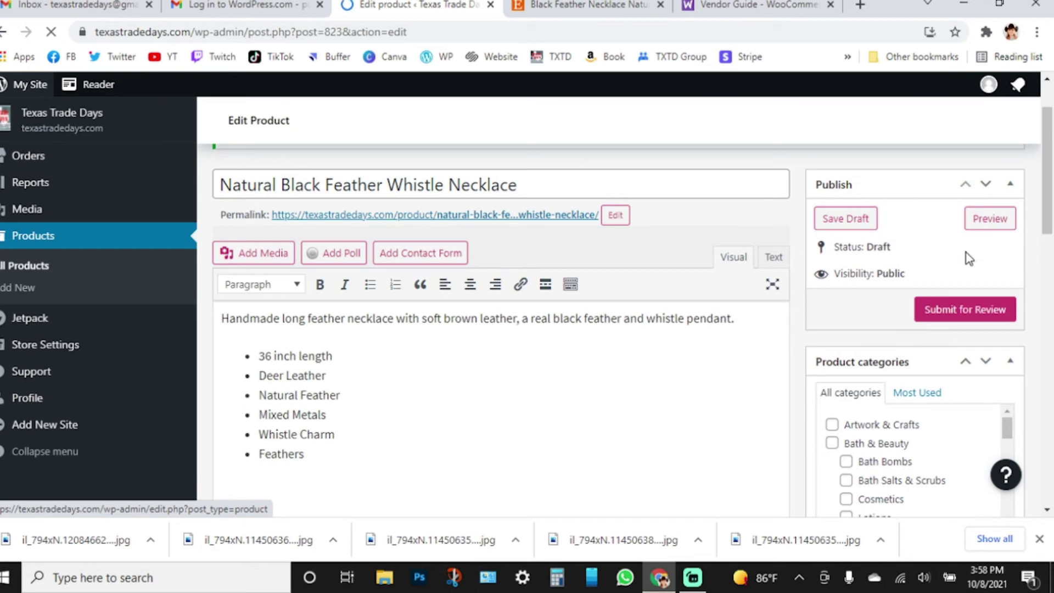
pyautogui.click(989, 218)
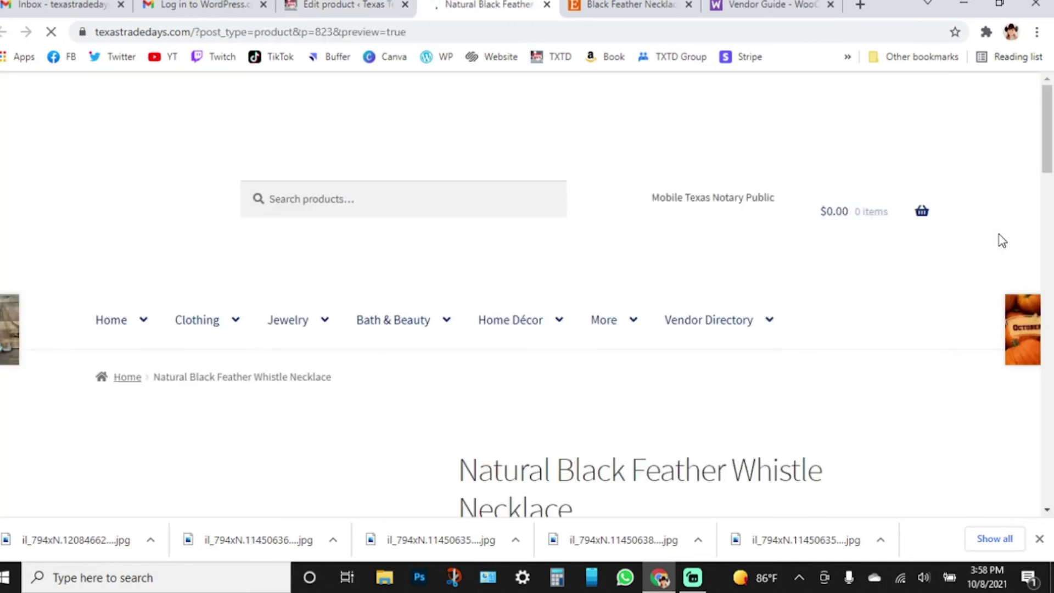
pyautogui.moveTo(782, 273)
pyautogui.scroll(-7, 760, 320)
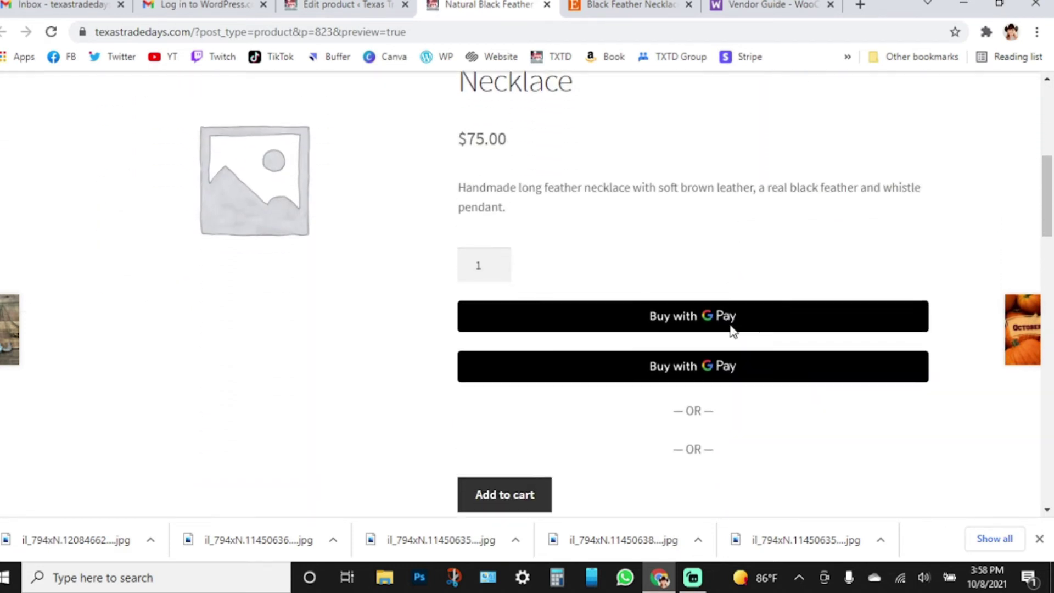
pyautogui.scroll(-4, 935, 440)
pyautogui.scroll(-4, 935, 439)
pyautogui.scroll(15, 933, 434)
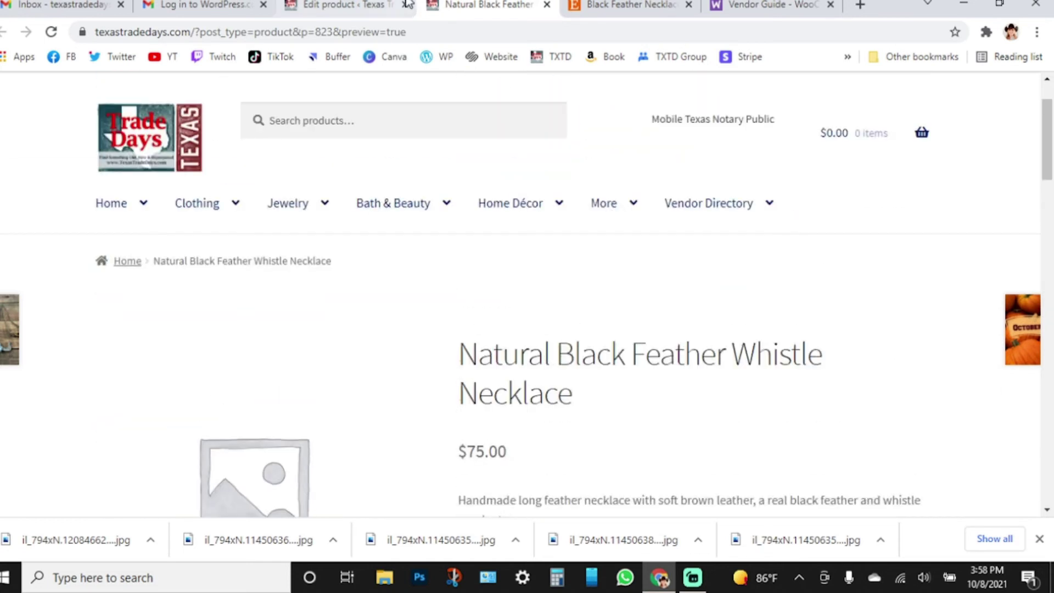
# - Return to the product editor and assign the Jewelry, Natural, Necklaces and Women's Jewelry categories
pyautogui.click(351, 10)
pyautogui.scroll(-4, 882, 388)
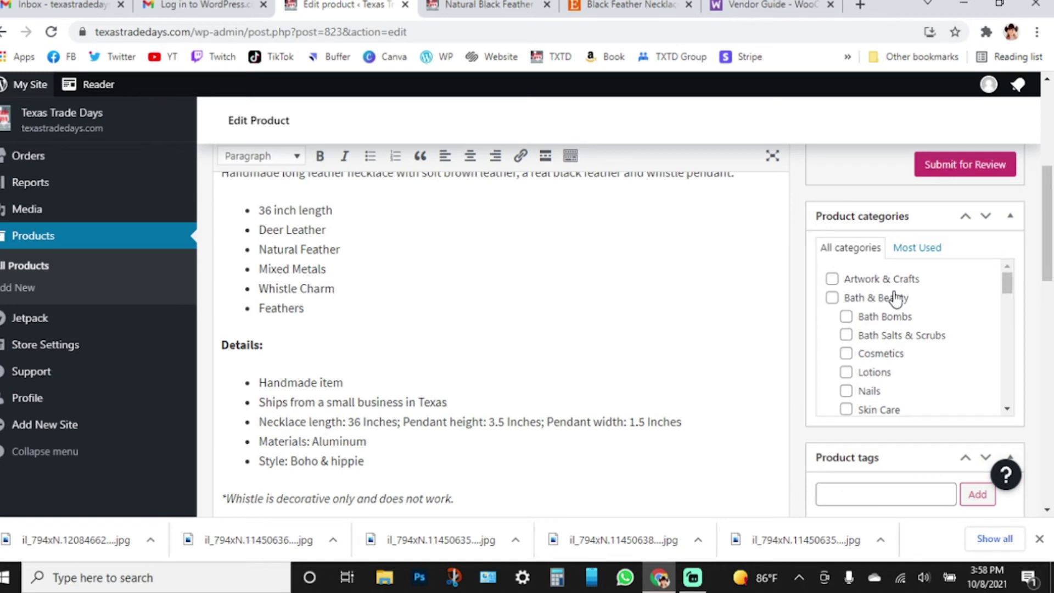
pyautogui.scroll(-6, 899, 316)
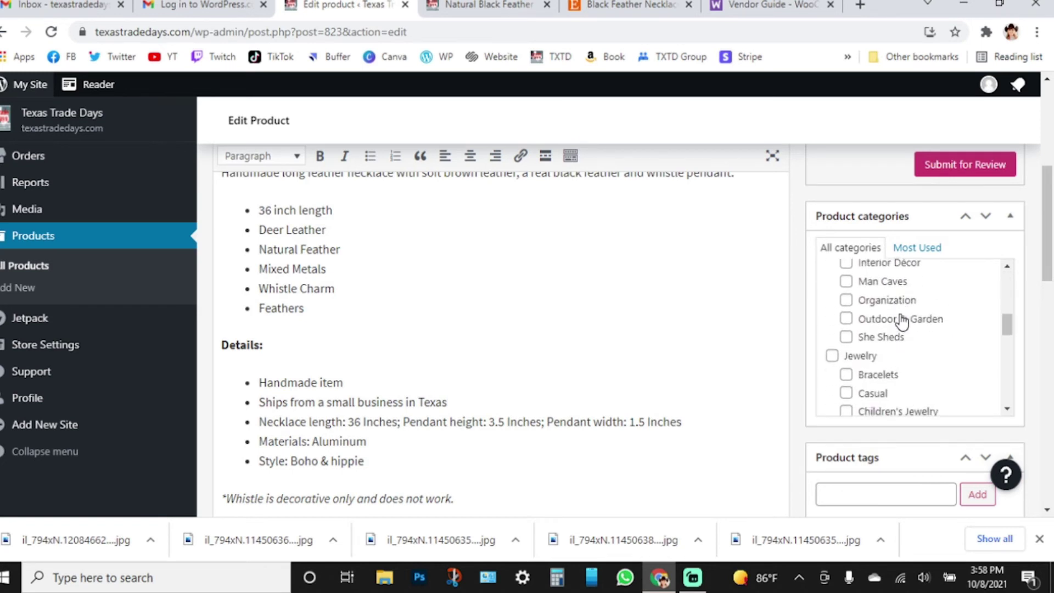
pyautogui.scroll(-2, 900, 318)
pyautogui.click(832, 278)
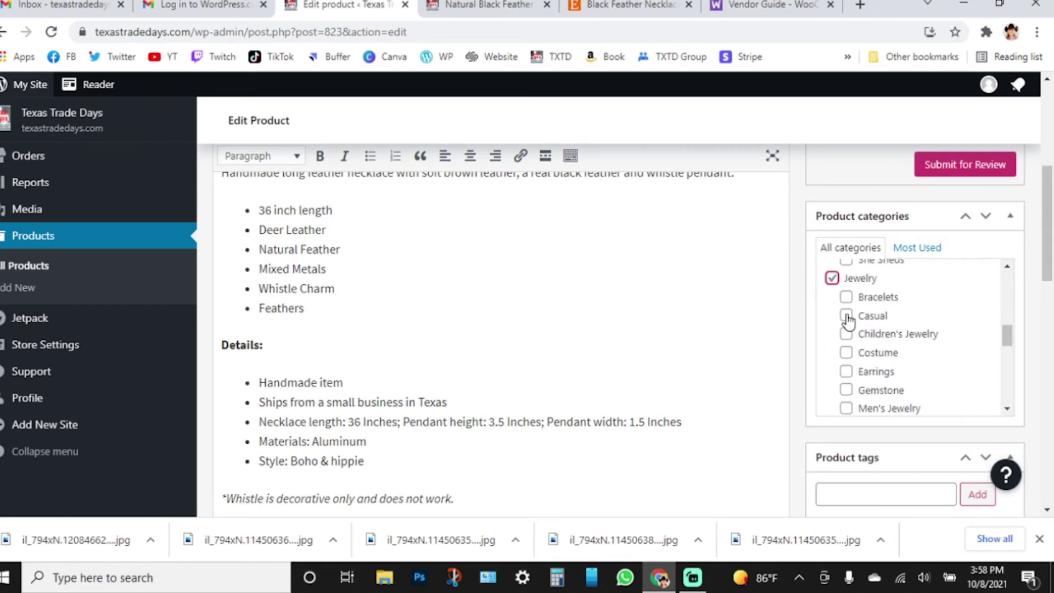
pyautogui.scroll(-2, 847, 331)
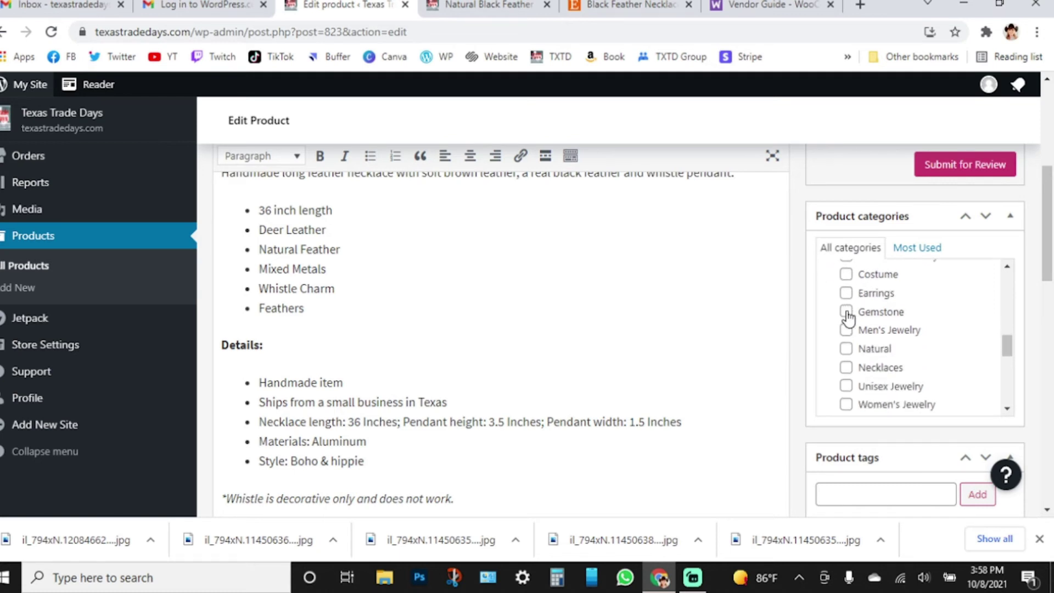
pyautogui.click(846, 349)
pyautogui.scroll(-1, 847, 373)
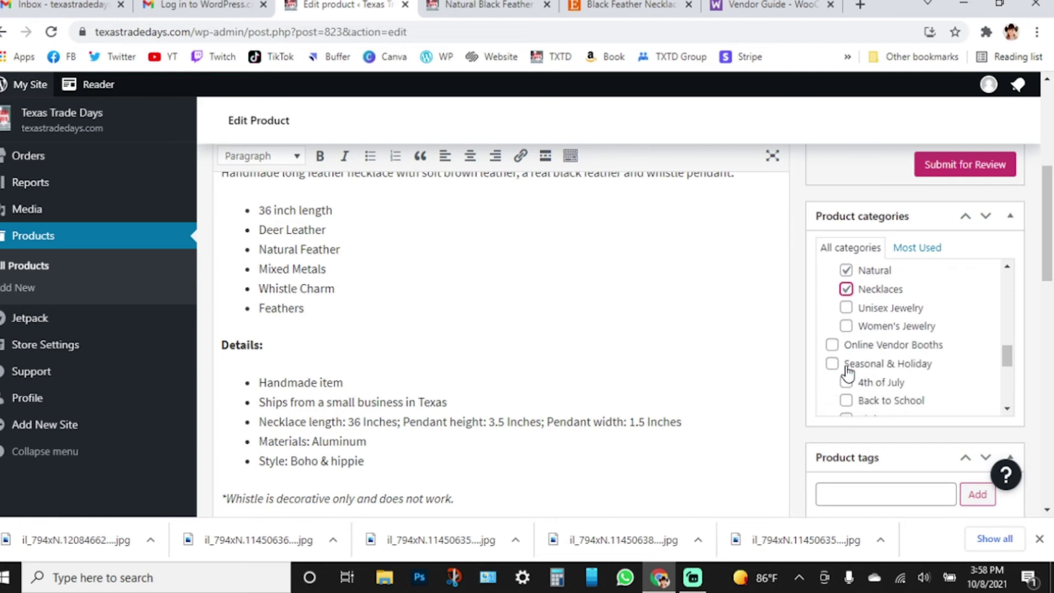
pyautogui.click(845, 327)
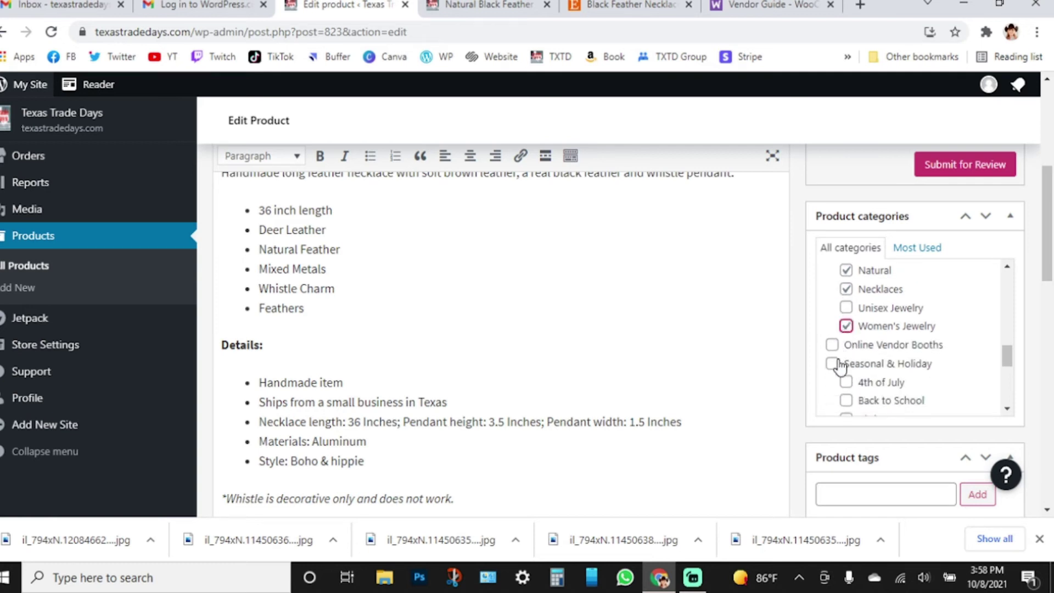
# - Assign the Casual jewelry category as well and check the rest of the category list for other matches
pyautogui.scroll(2, 839, 362)
pyautogui.click(846, 315)
pyautogui.scroll(1, 845, 340)
pyautogui.scroll(-3, 846, 343)
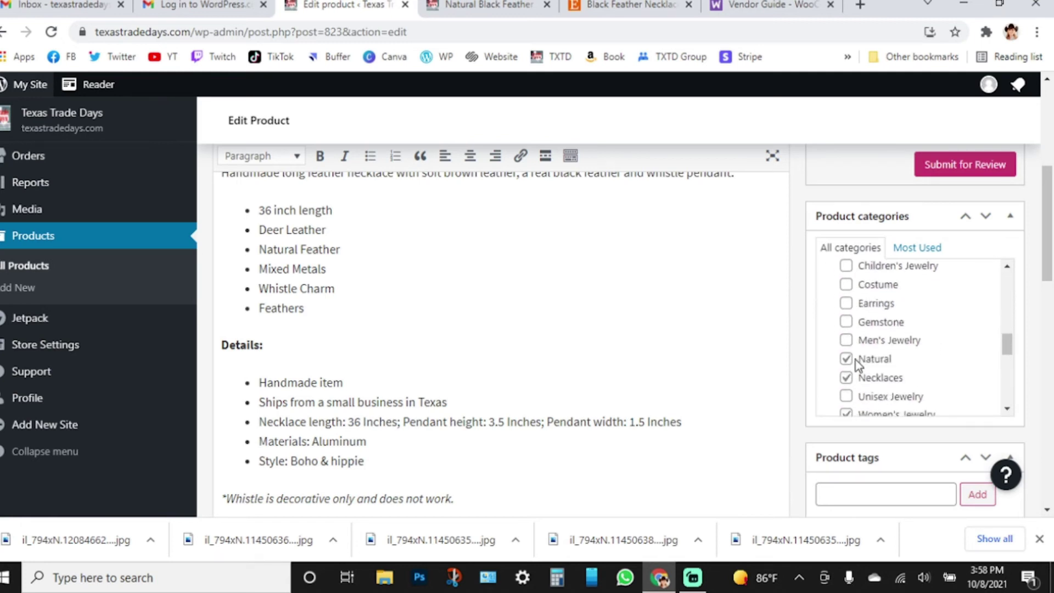
pyautogui.scroll(-6, 857, 366)
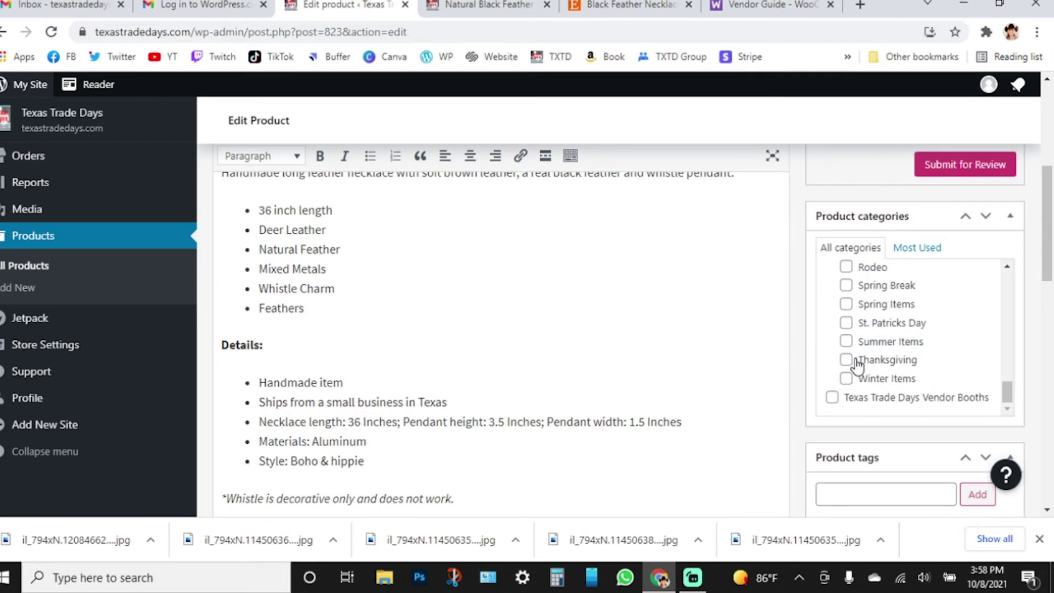
pyautogui.scroll(15, 857, 366)
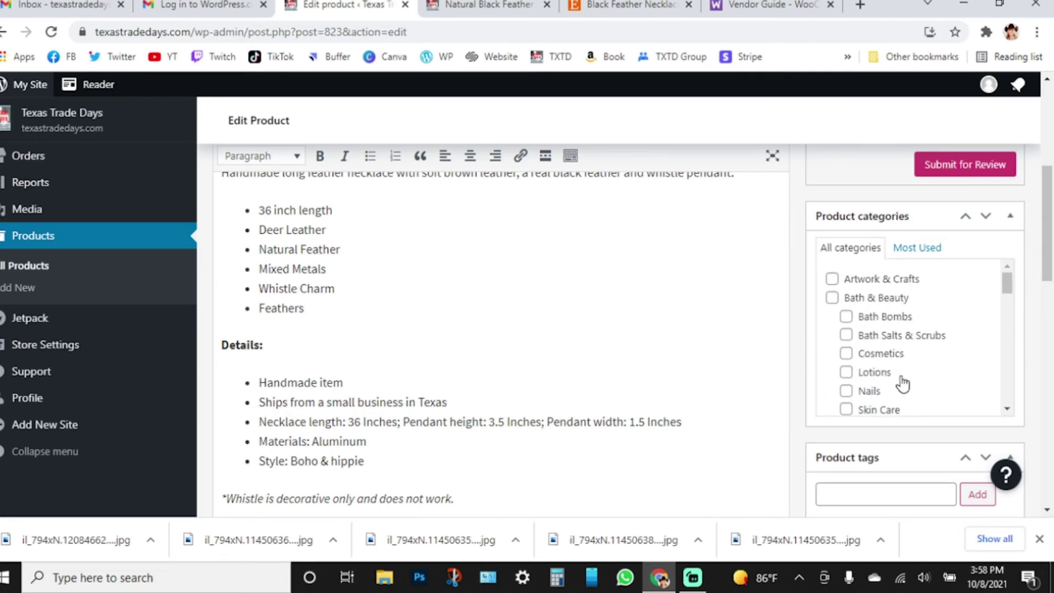
# - Add the existing product tag "pendant necklace" and the new tag "leather necklace"
pyautogui.scroll(-3, 862, 455)
pyautogui.click(876, 334)
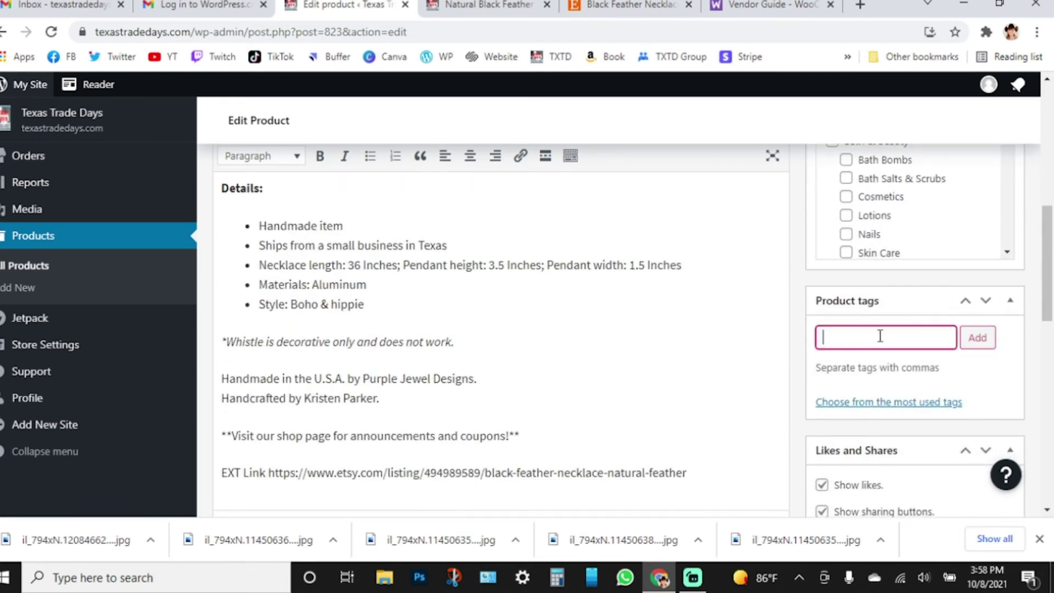
pyautogui.write('neck')
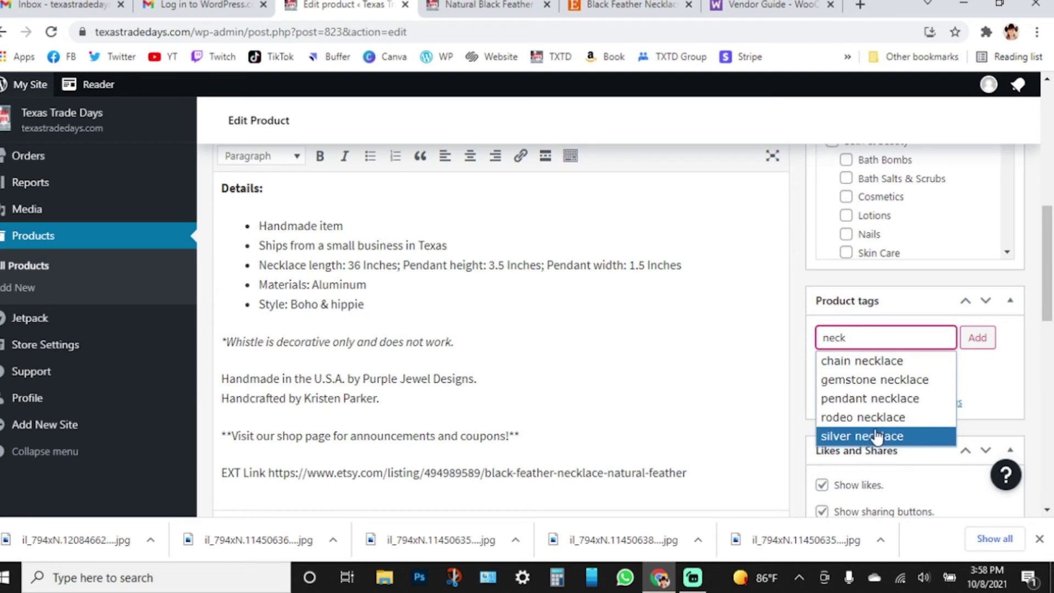
pyautogui.click(871, 400)
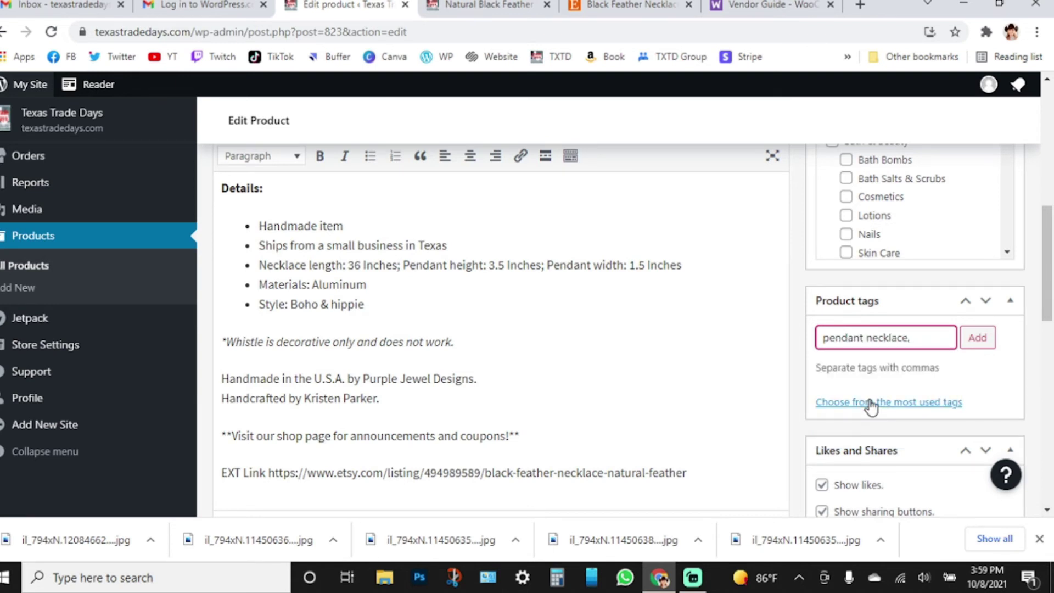
pyautogui.press('Return')
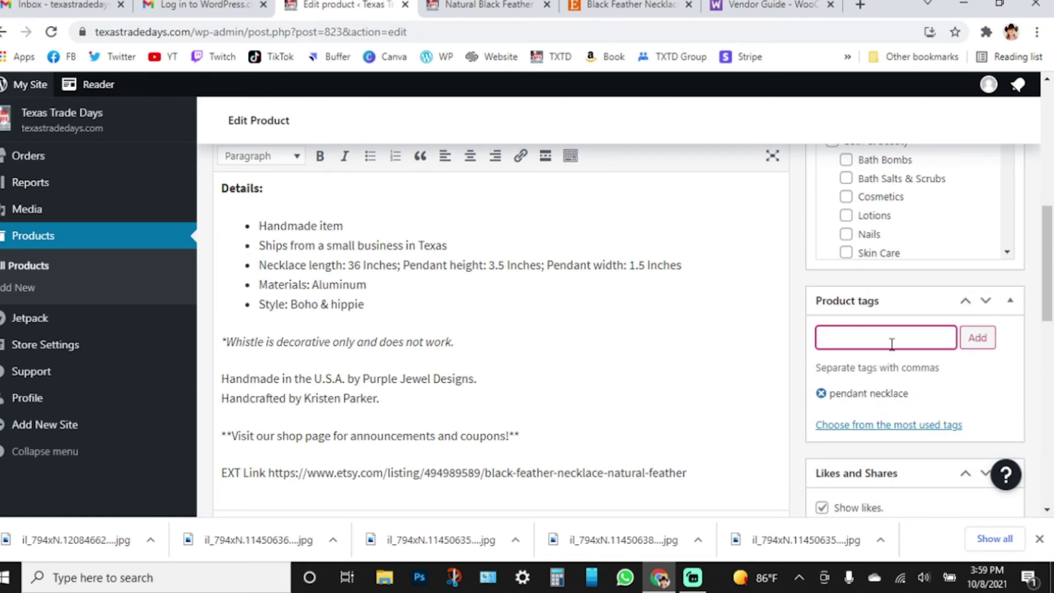
pyautogui.write('leather necklace')
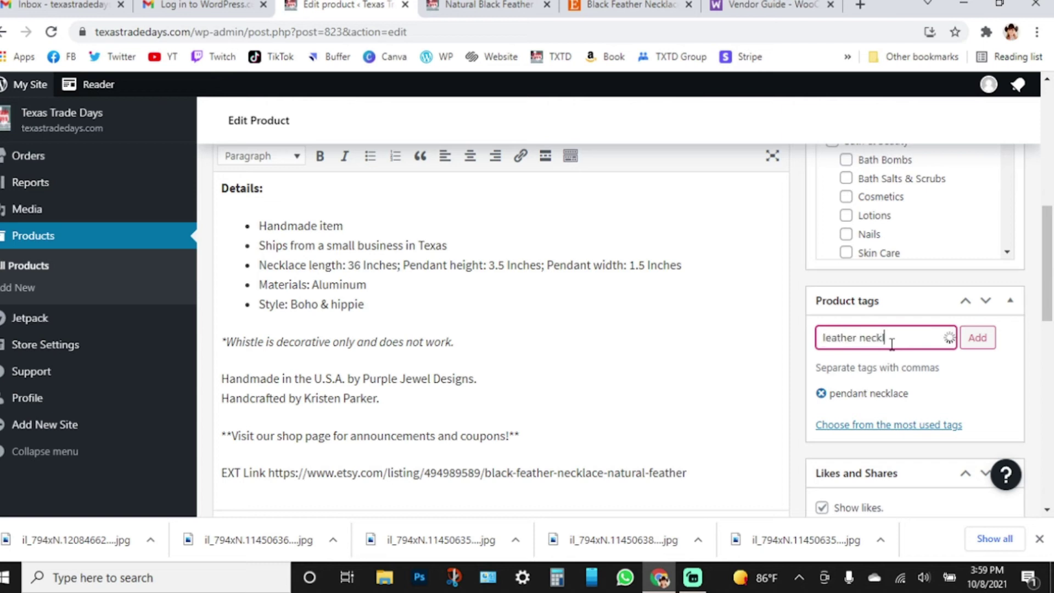
pyautogui.press('Return')
# - Add the product tag "whistle pendant" and enter "pendant necklace" once more
pyautogui.write('whistle neck')
pyautogui.press('BackSpace')
pyautogui.press('BackSpace')
pyautogui.press('BackSpace')
pyautogui.press('BackSpace')
pyautogui.write('pendant')
pyautogui.press('Return')
pyautogui.write('pendant necklace')
pyautogui.press('Return')
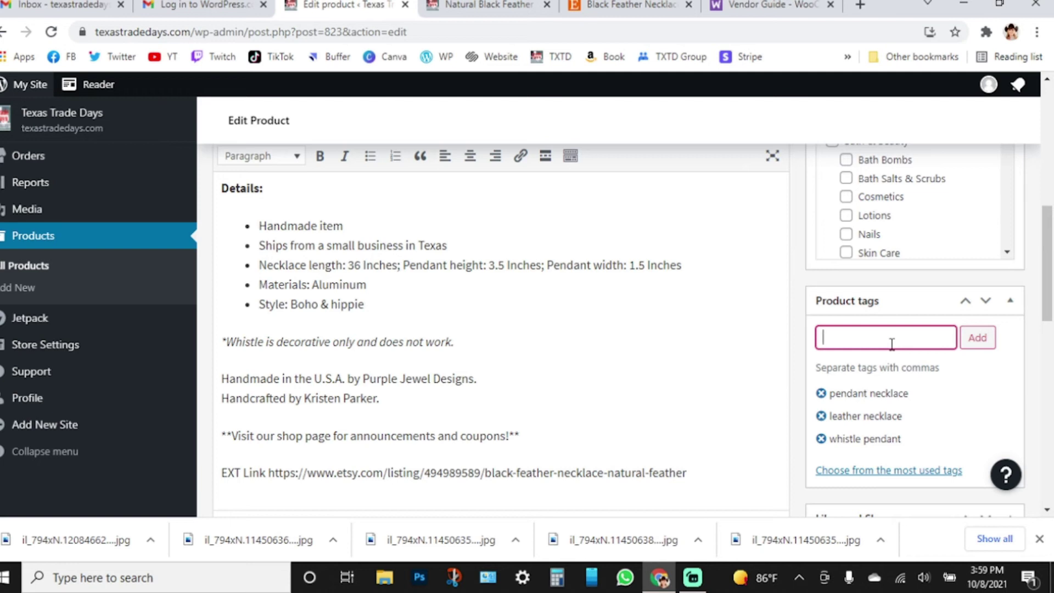
# - Add the product tags "black feather", "feather necklace" and "feather pendant"
pyautogui.write('ck feather')
pyautogui.press('Return')
pyautogui.write('feather necklace')
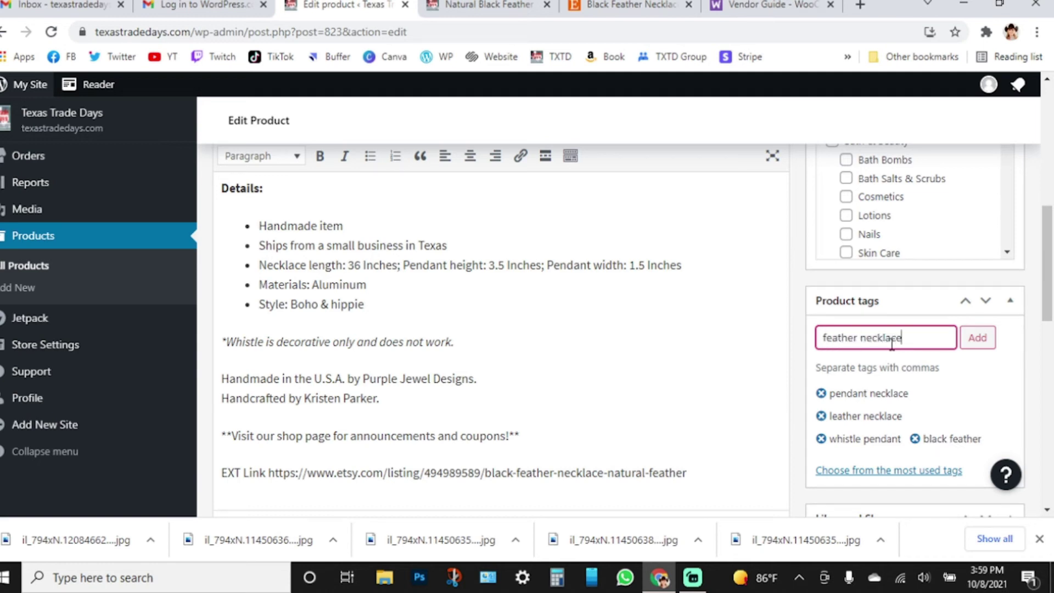
pyautogui.press('Return')
pyautogui.write('feather pendant')
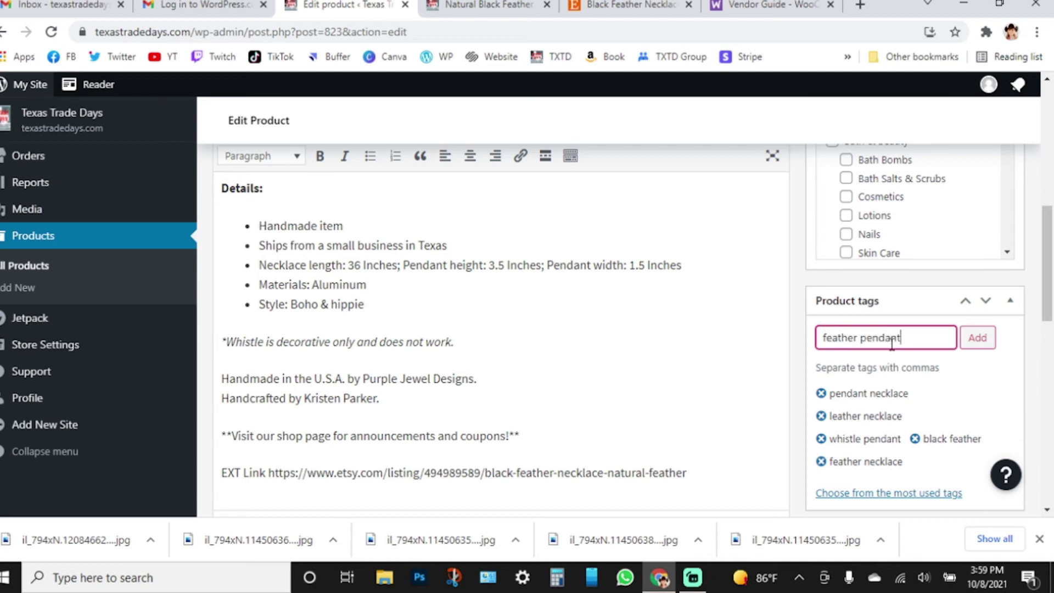
pyautogui.press('Return')
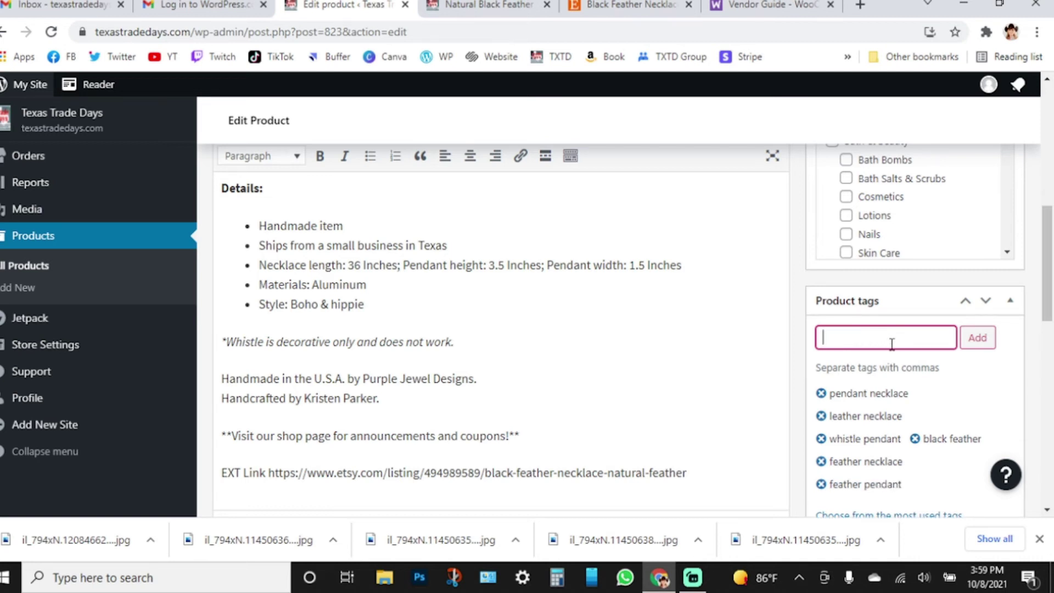
pyautogui.scroll(-3, 905, 373)
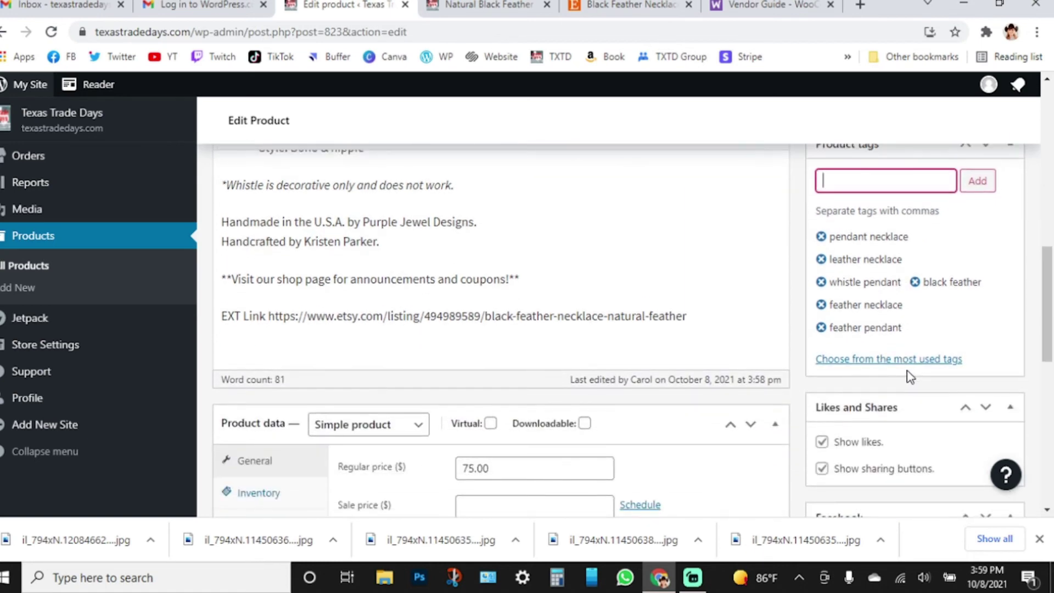
pyautogui.scroll(-1, 910, 378)
pyautogui.scroll(-1, 906, 372)
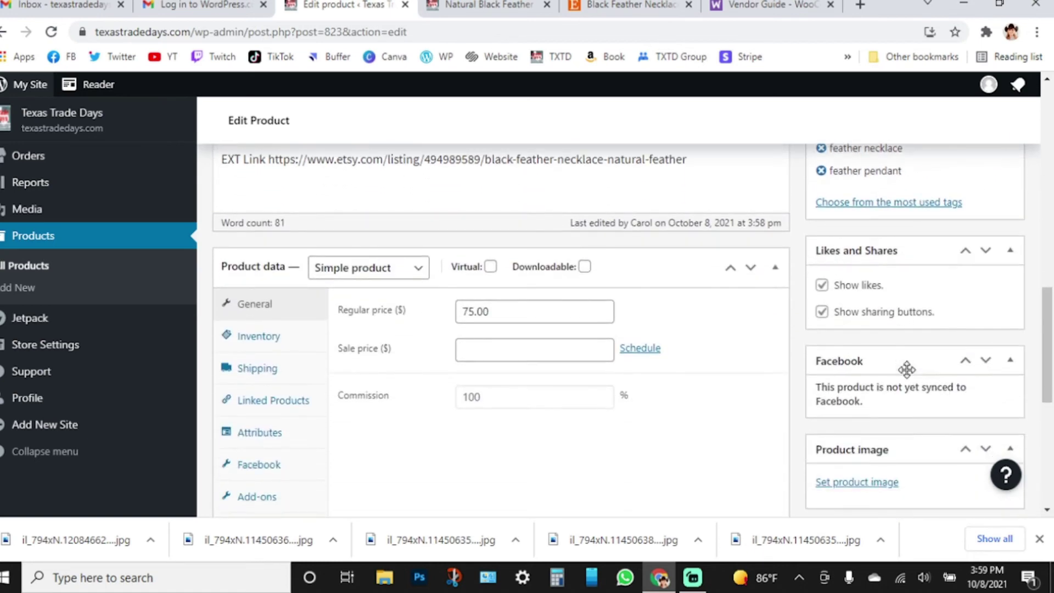
# - Look through the most used product tags for further matches and collapse the list again
pyautogui.scroll(2, 906, 369)
pyautogui.click(893, 360)
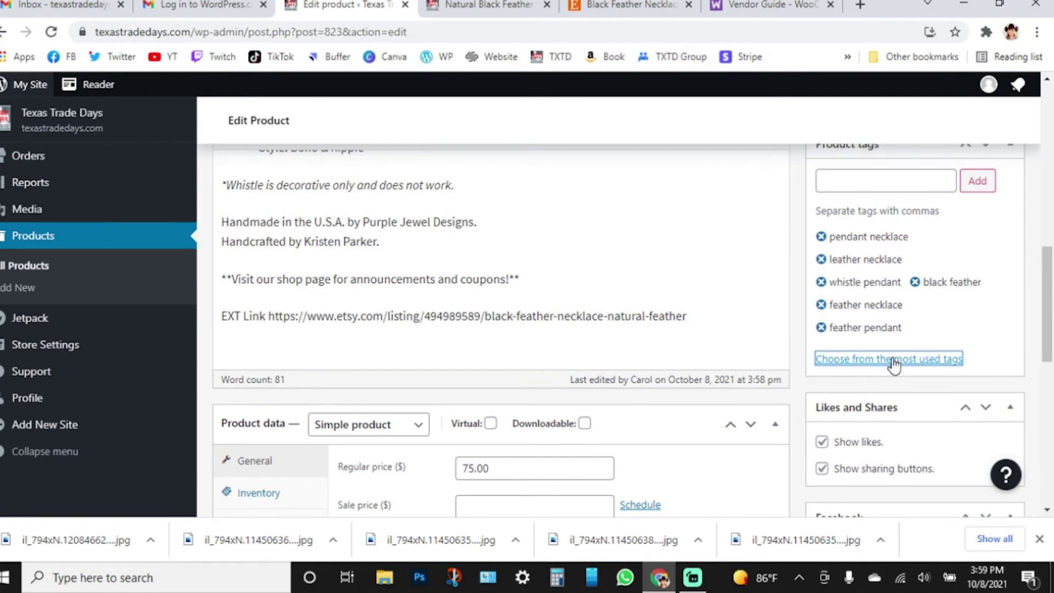
pyautogui.scroll(-1, 971, 446)
pyautogui.scroll(-1, 971, 446)
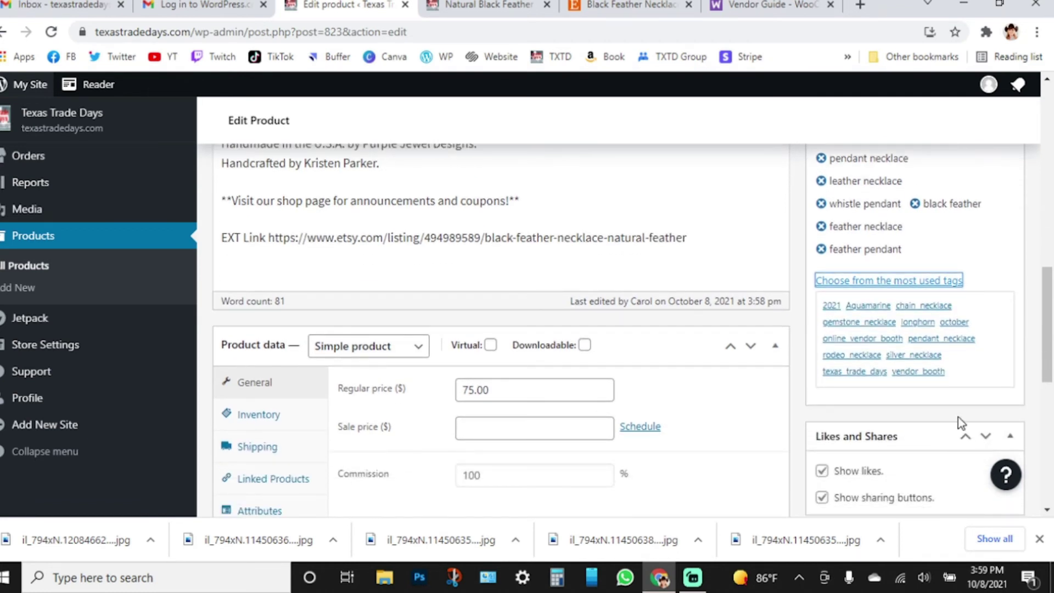
pyautogui.click(914, 281)
# - Upload the feather whistle photo il_794xN.1145063568_lw8h from the PJD folder and set it as the product image
pyautogui.scroll(-4, 908, 439)
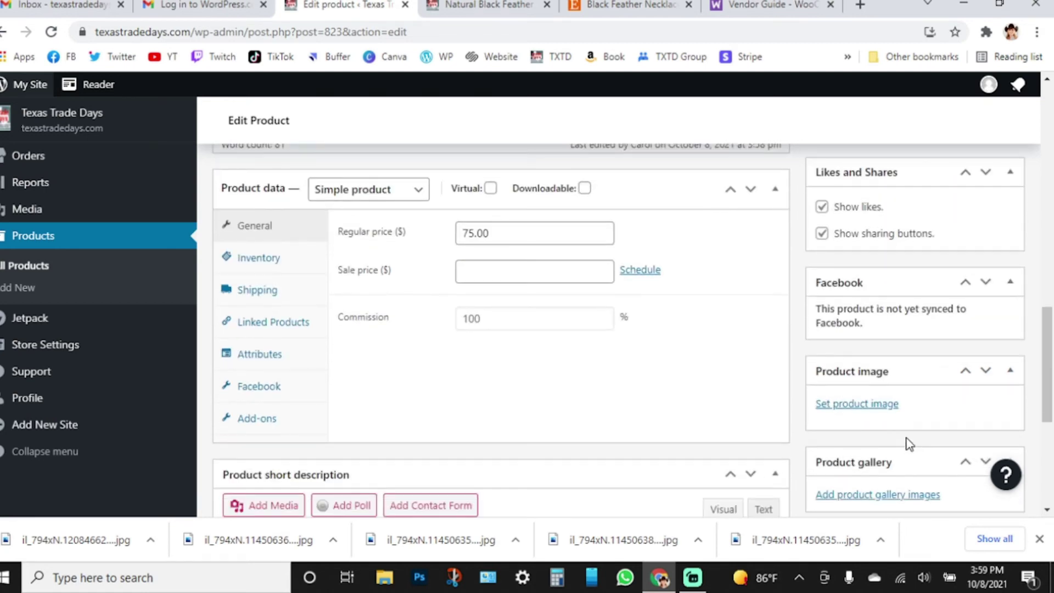
pyautogui.scroll(-2, 857, 414)
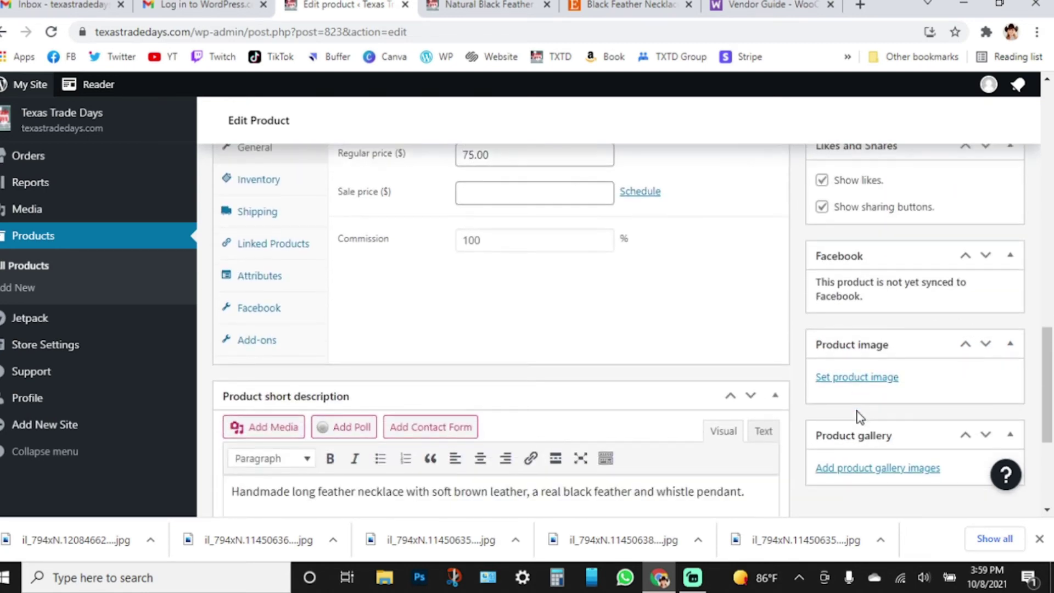
pyautogui.click(857, 376)
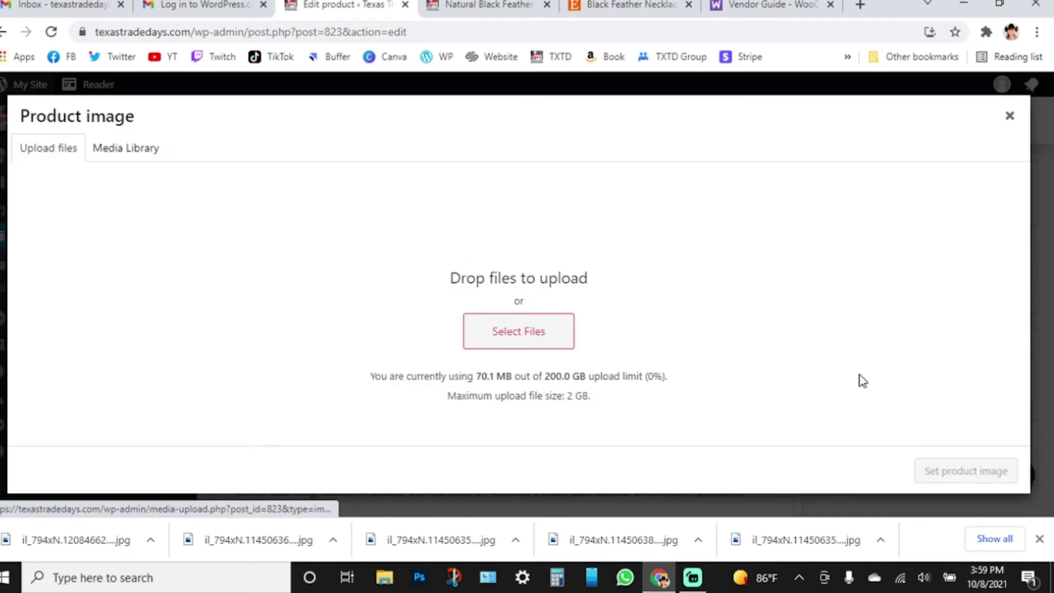
pyautogui.click(530, 346)
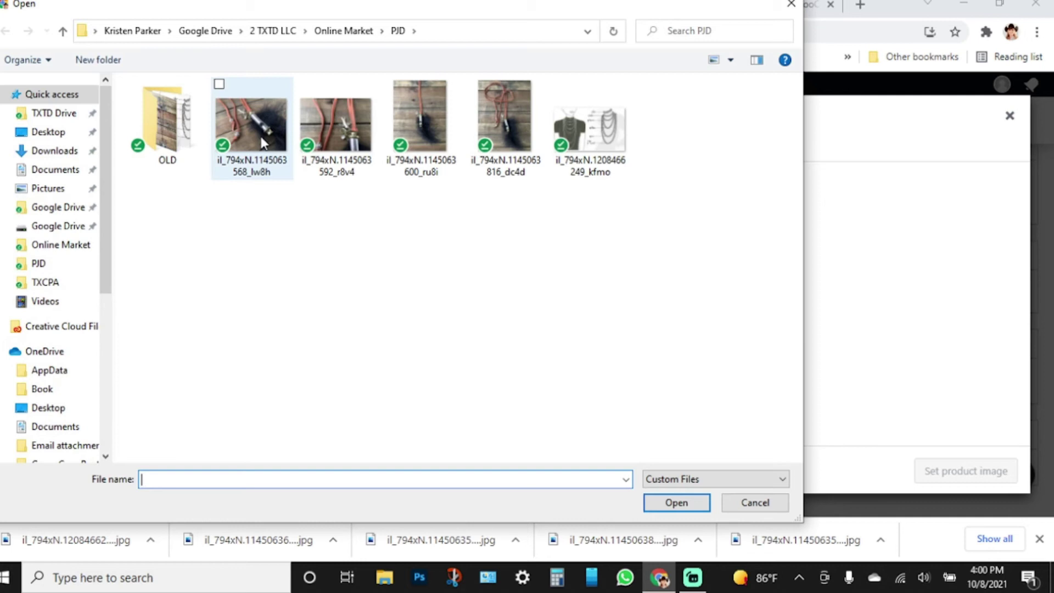
pyautogui.doubleClick(261, 142)
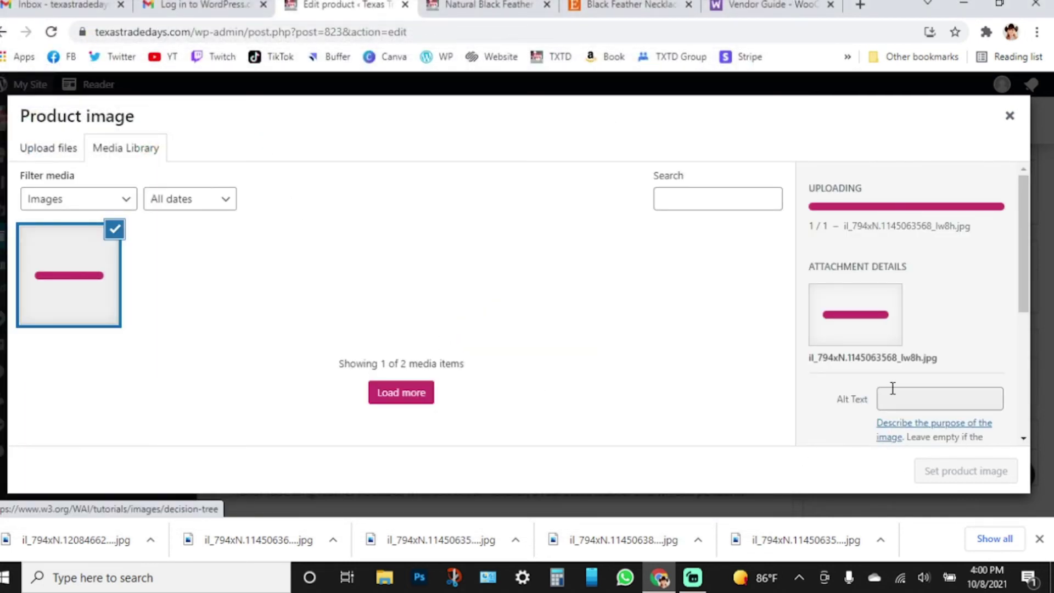
pyautogui.scroll(-4, 856, 388)
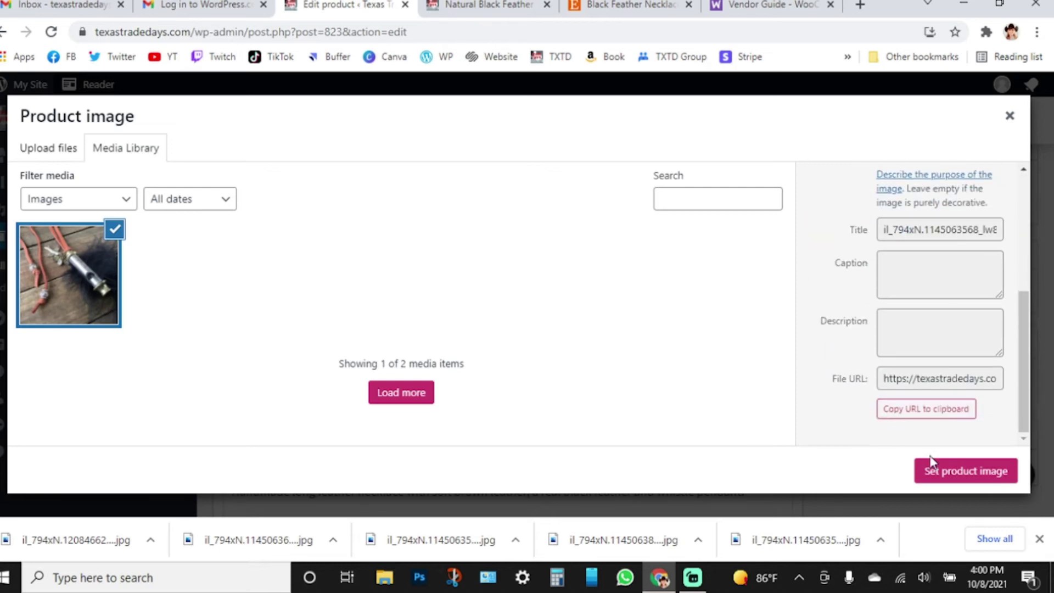
pyautogui.click(933, 468)
# - Upload the remaining four pictures, il_794xN.1145063592_r8v4 through il_794xN.1208466249_kfmo, and add them to the product gallery
pyautogui.scroll(-3, 866, 456)
pyautogui.click(842, 423)
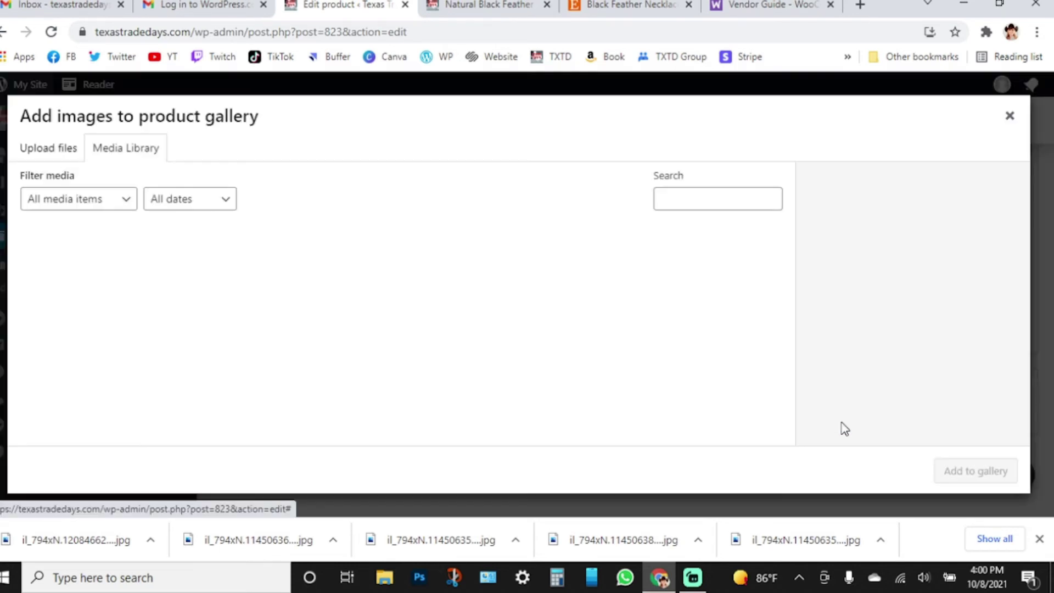
pyautogui.click(186, 295)
pyautogui.click(186, 295)
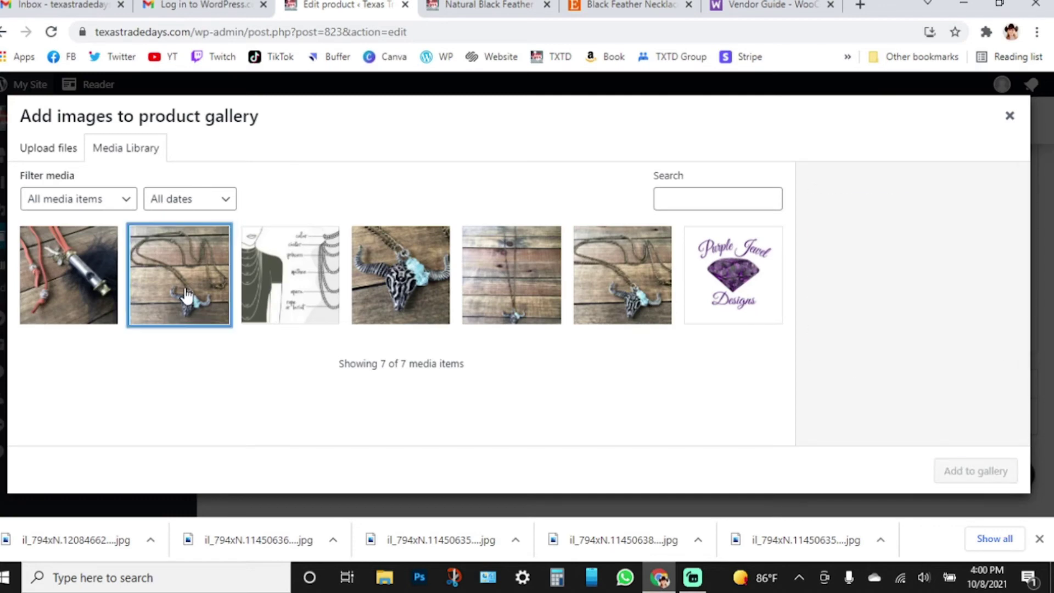
pyautogui.click(49, 148)
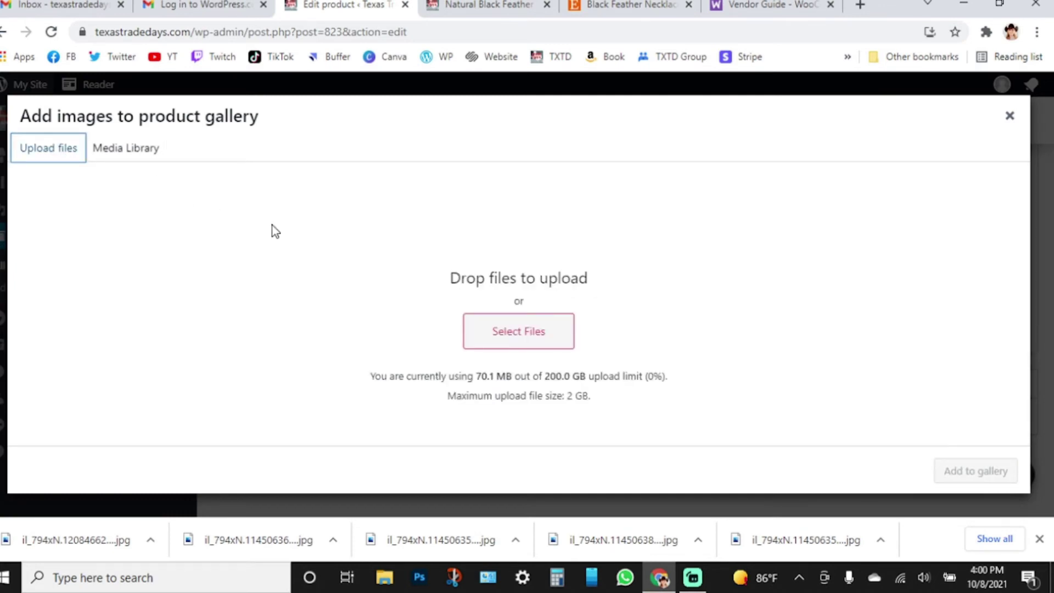
pyautogui.click(516, 333)
pyautogui.click(342, 146)
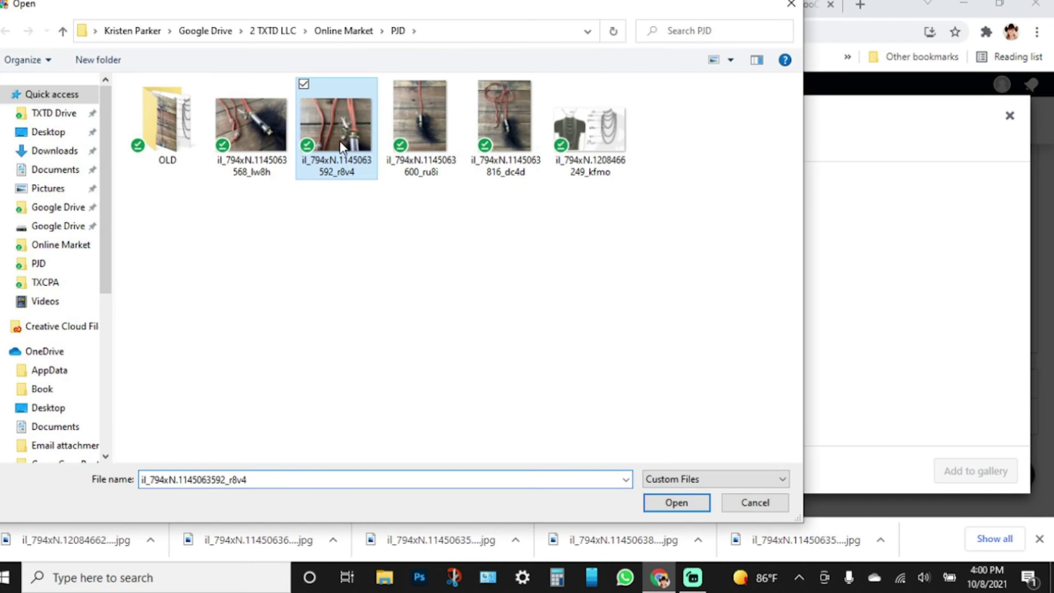
pyautogui.keyDown('shift'); pyautogui.click(618, 151); pyautogui.keyUp('shift')
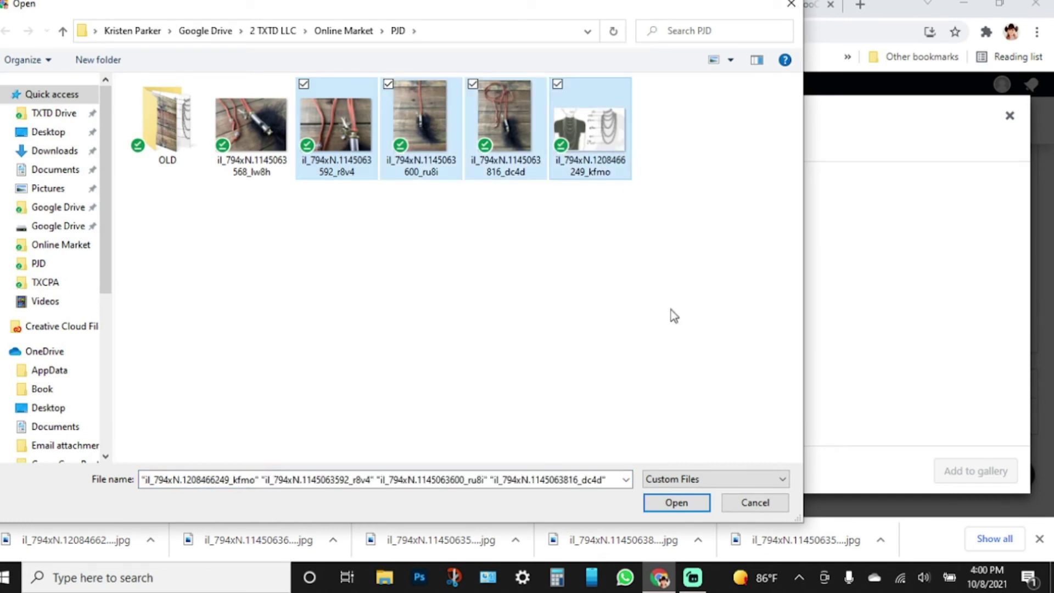
pyautogui.click(683, 501)
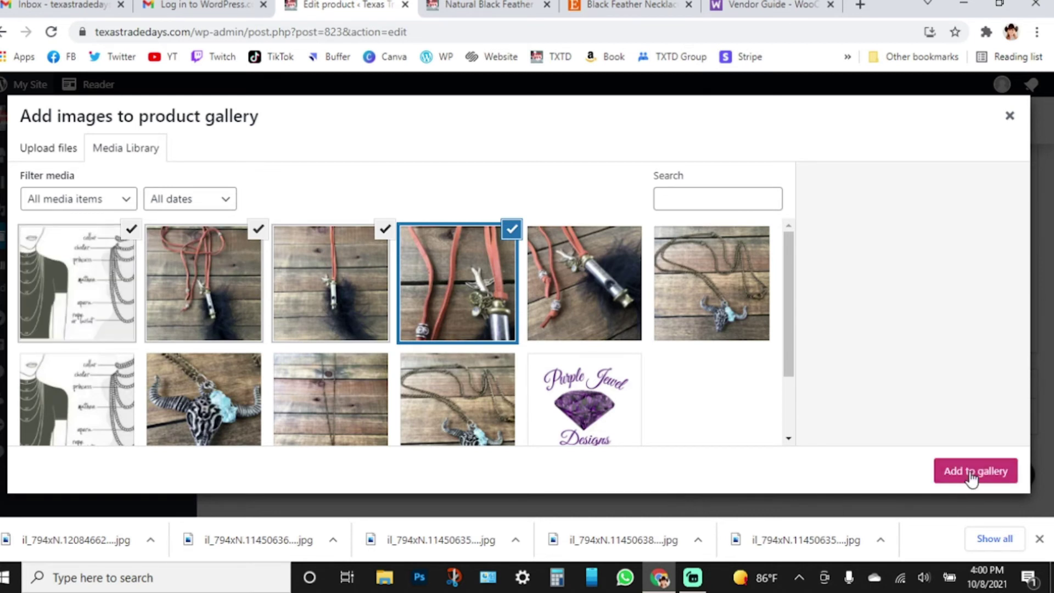
pyautogui.click(970, 472)
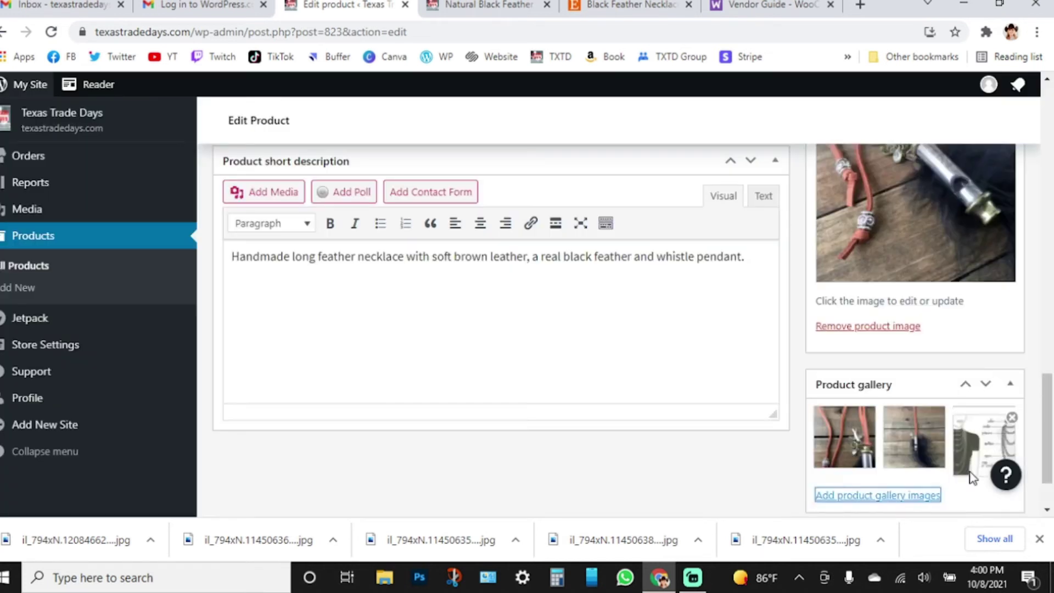
# - Reorder the product gallery so the necklace length chart comes last, and dismiss the list of downloaded files
pyautogui.scroll(-1, 913, 483)
pyautogui.moveTo(980, 359)
pyautogui.mouseDown()
pyautogui.moveTo(900, 355)
pyautogui.moveTo(1002, 355)
pyautogui.moveTo(985, 374)
pyautogui.mouseUp()
pyautogui.scroll(-1, 929, 450)
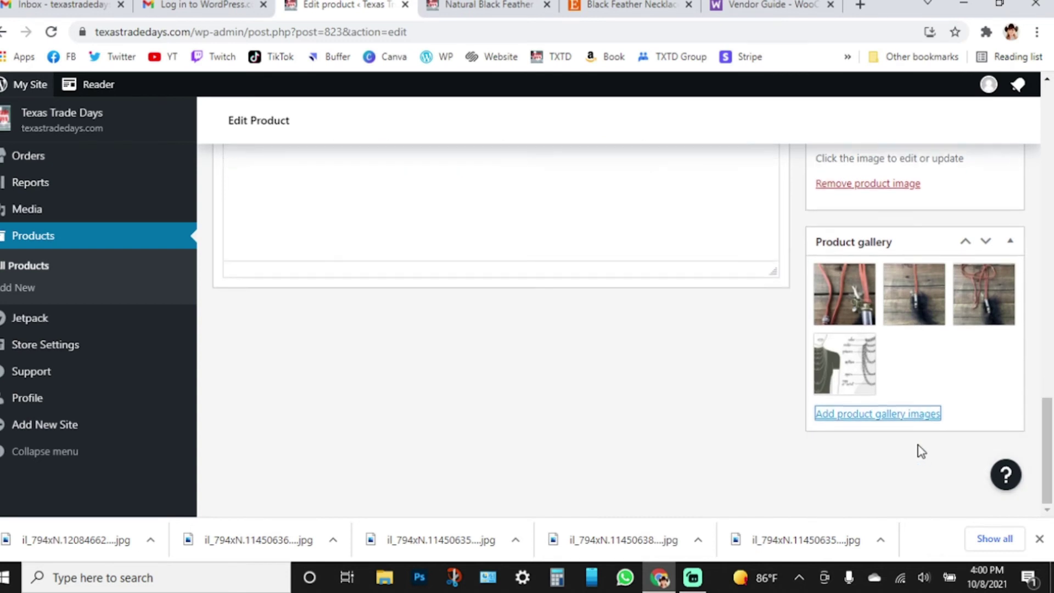
pyautogui.scroll(3, 706, 434)
pyautogui.scroll(-3, 823, 439)
pyautogui.click(1039, 539)
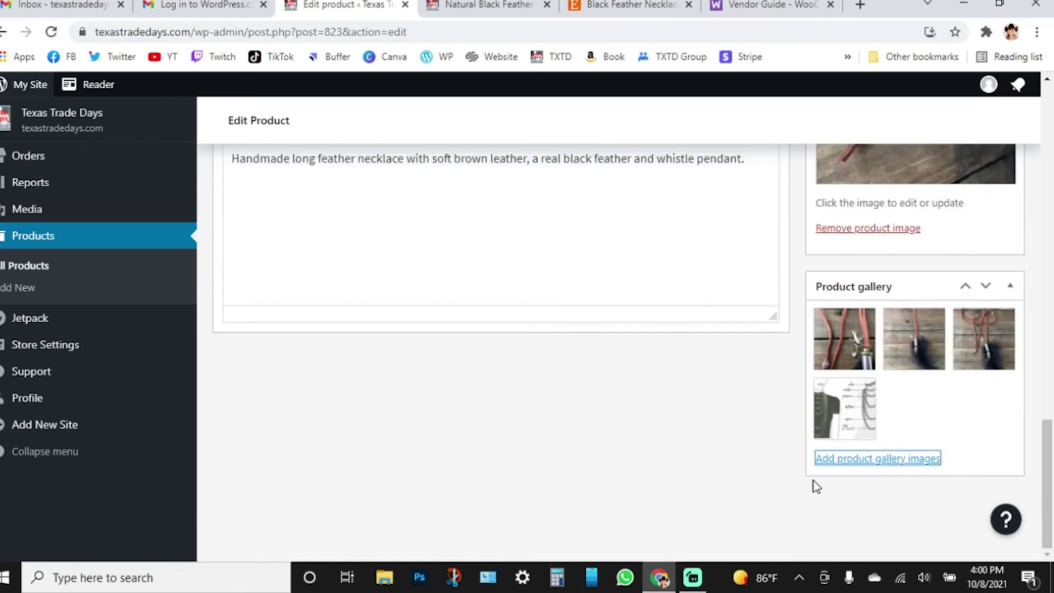
# - Save the product draft and close the outdated preview page
pyautogui.scroll(10, 696, 460)
pyautogui.scroll(1, 697, 460)
pyautogui.scroll(-4, 699, 461)
pyautogui.scroll(4, 703, 459)
pyautogui.click(858, 380)
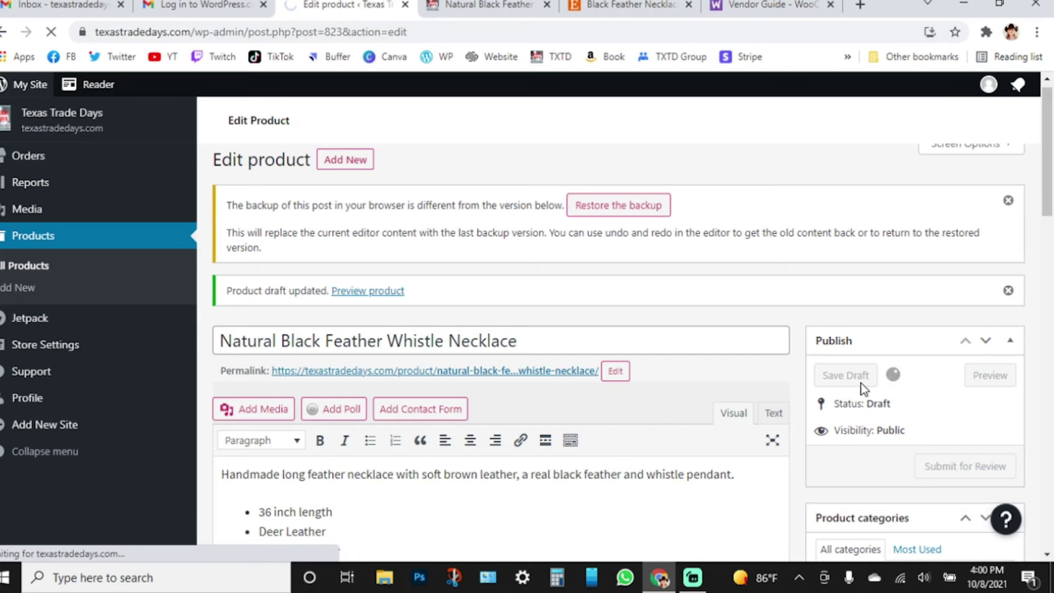
pyautogui.click(510, 5)
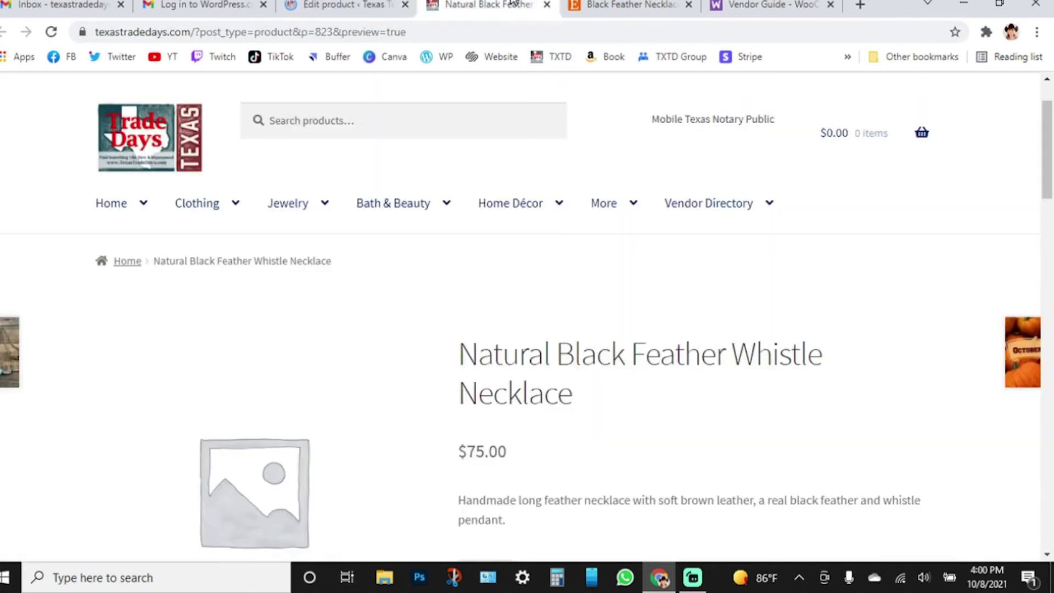
pyautogui.click(547, 5)
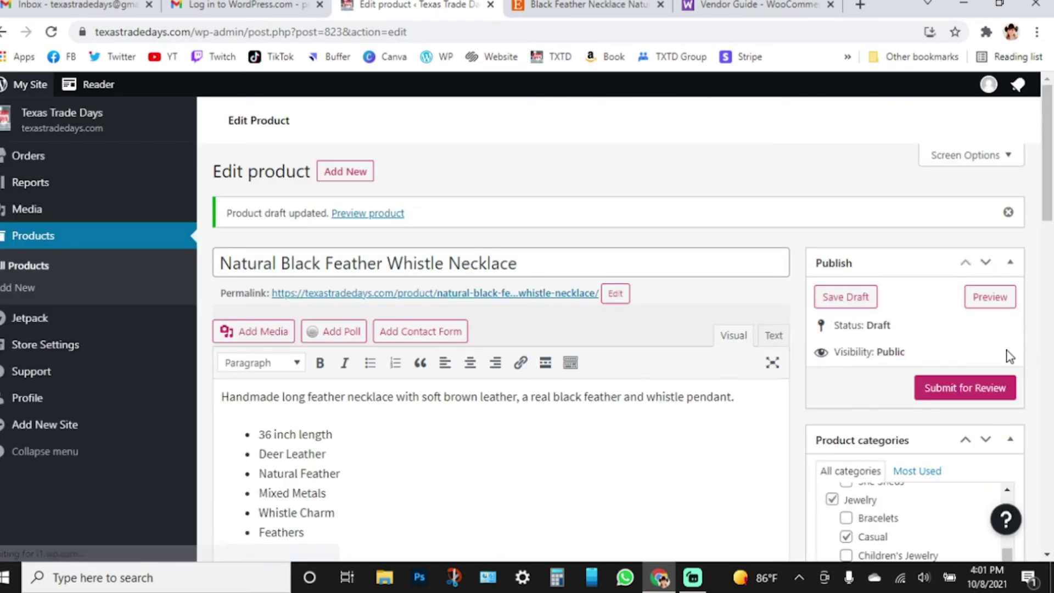
# - Open a fresh preview of the product and examine its main image and gallery photos
pyautogui.click(994, 299)
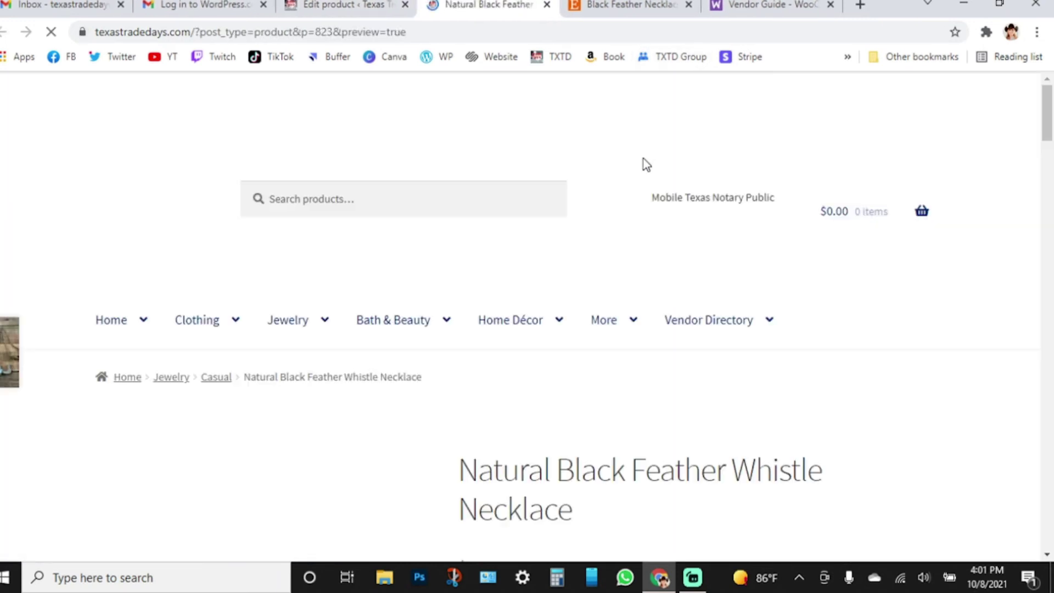
pyautogui.moveTo(646, 338)
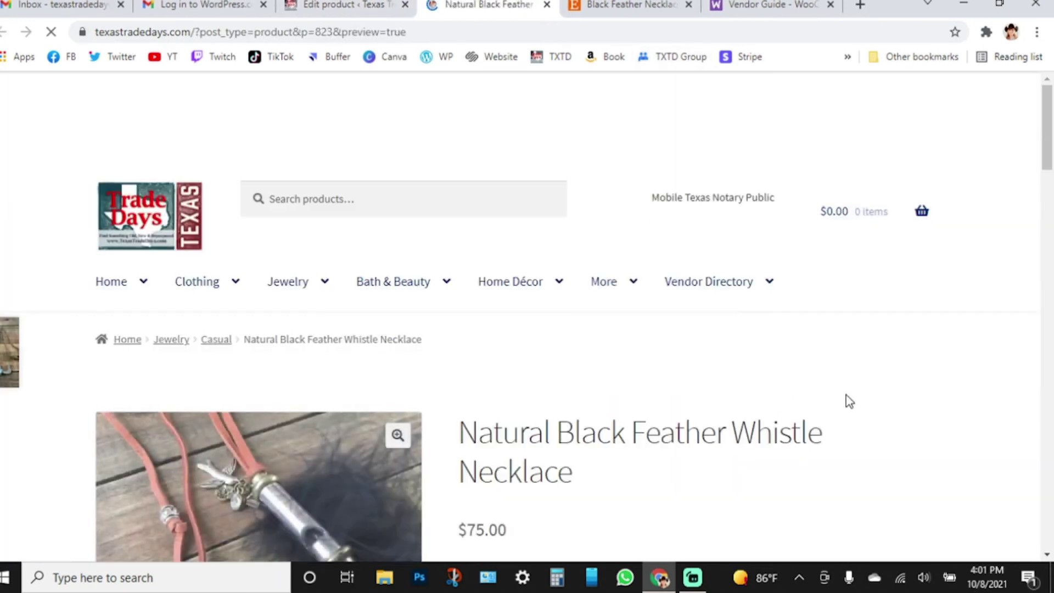
pyautogui.scroll(-5, 927, 403)
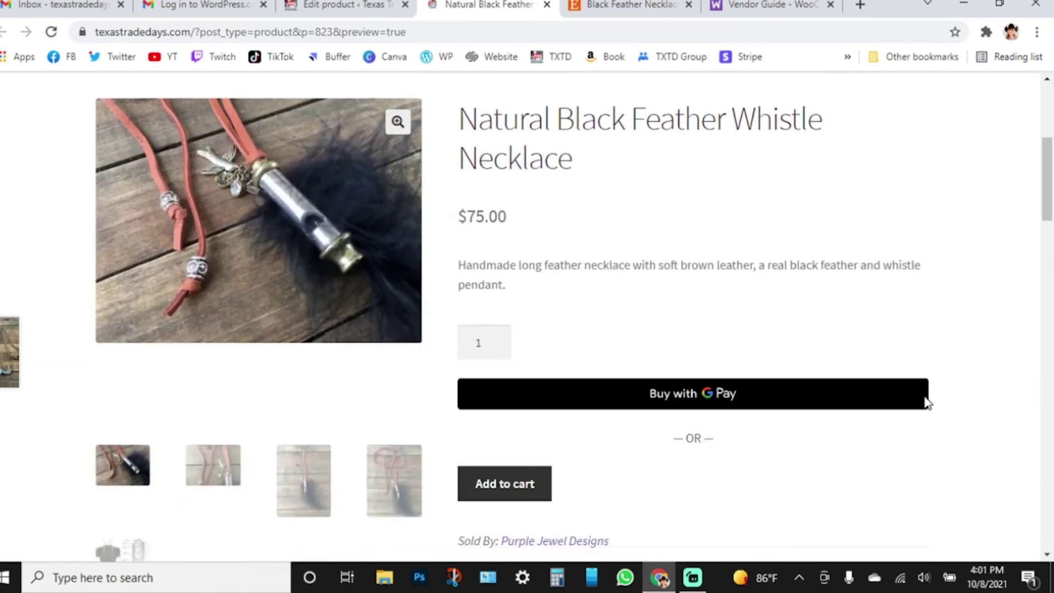
pyautogui.scroll(-4, 927, 402)
pyautogui.scroll(-3, 928, 402)
pyautogui.scroll(8, 928, 403)
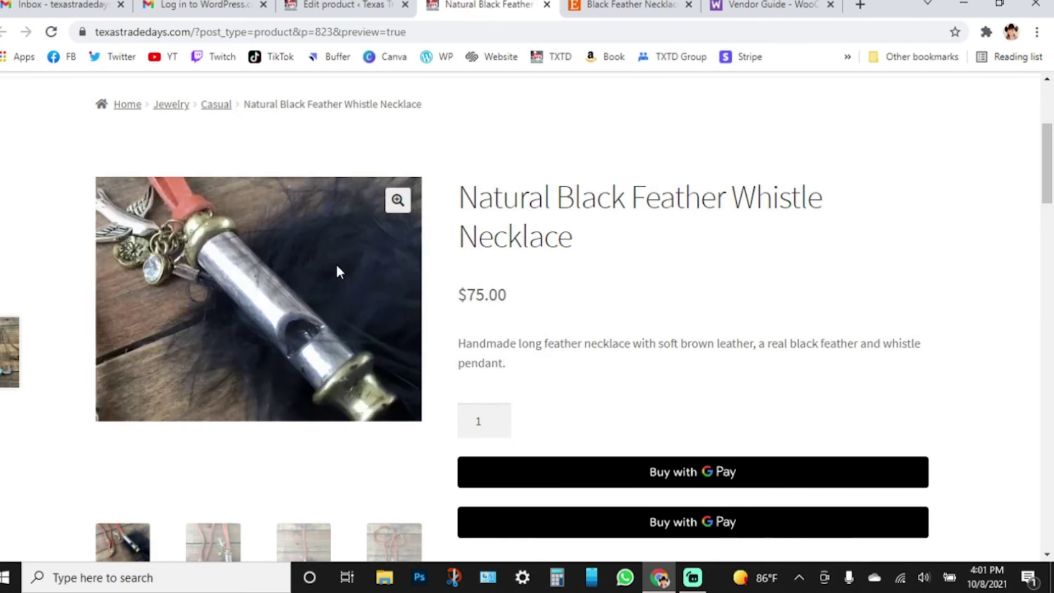
pyautogui.scroll(-1, 410, 307)
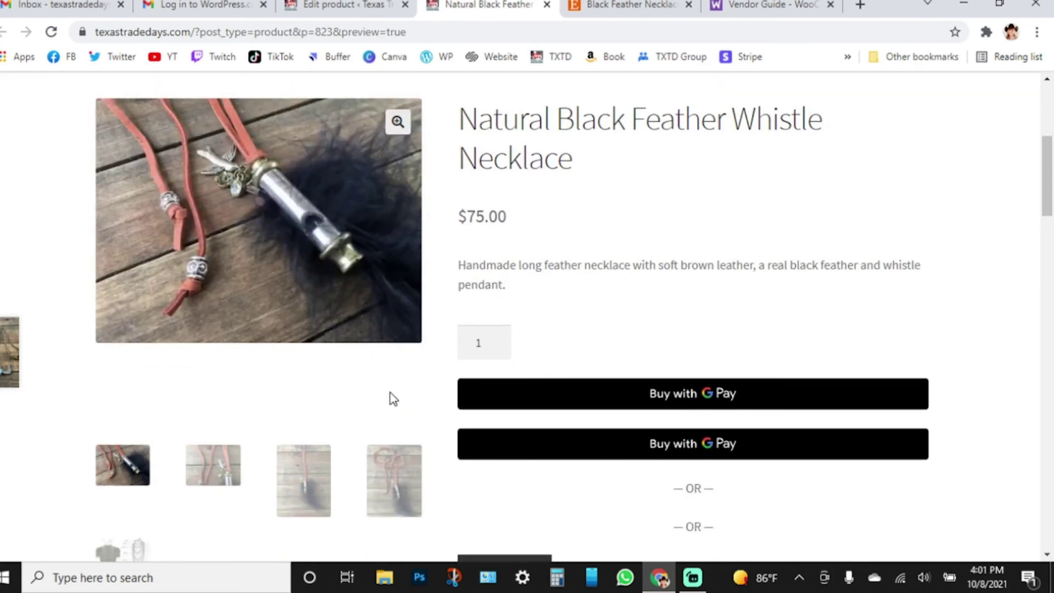
pyautogui.scroll(-1, 357, 384)
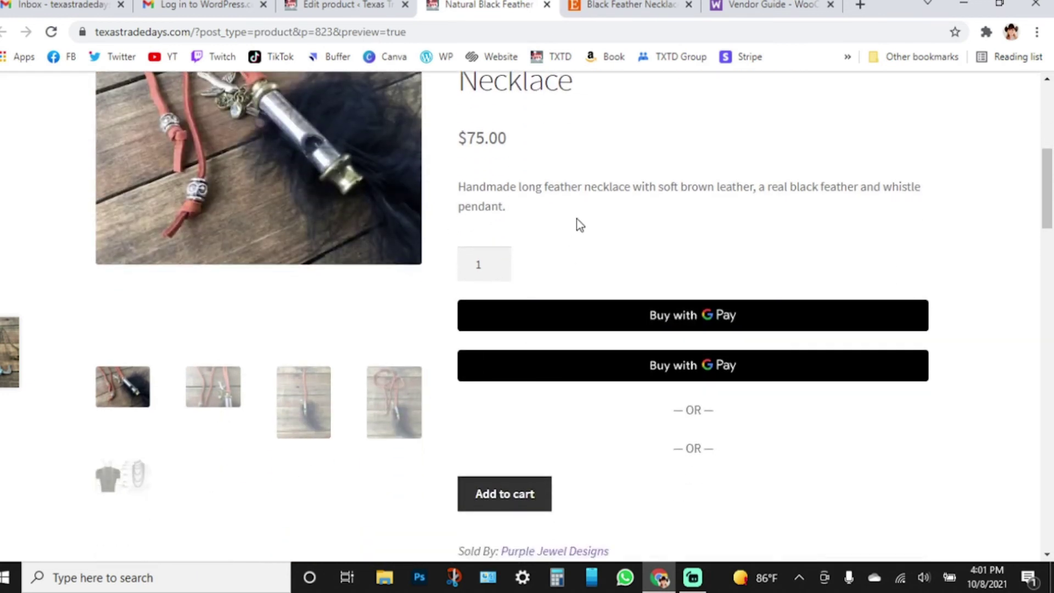
# - Check the title, price, short description, categories and tags on the product preview
pyautogui.scroll(1, 580, 225)
pyautogui.moveTo(584, 170); pyautogui.dragTo(461, 118)
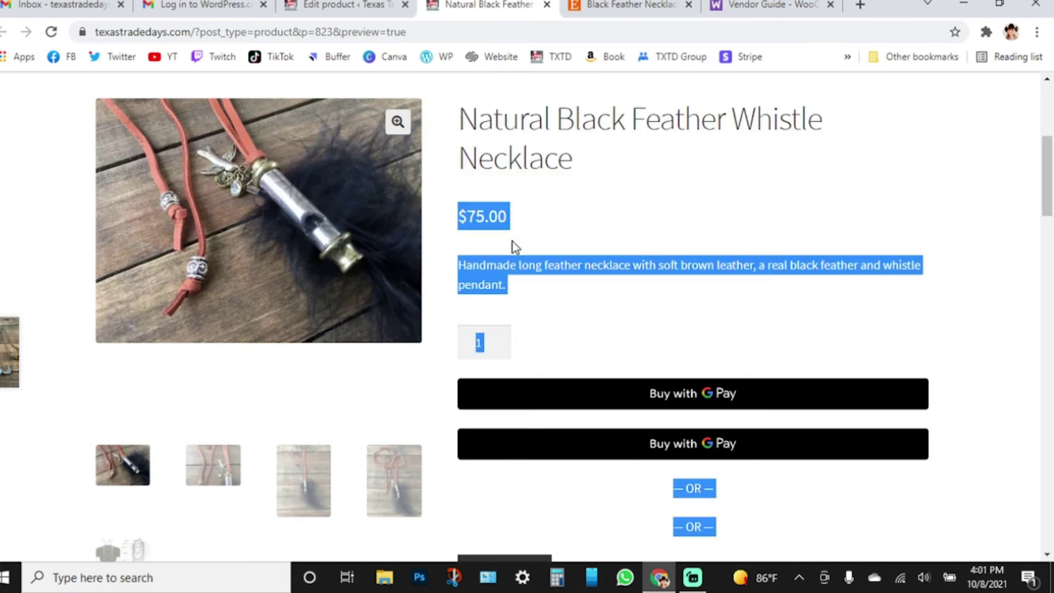
pyautogui.click(592, 282)
pyautogui.tripleClick(590, 266)
pyautogui.scroll(-2, 648, 299)
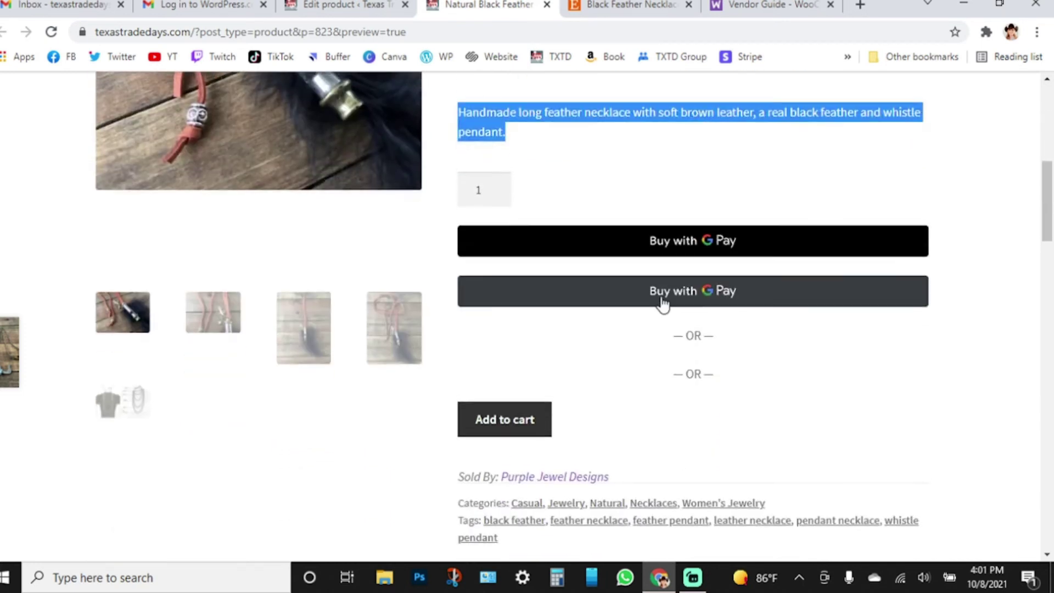
pyautogui.scroll(-3, 662, 303)
pyautogui.scroll(-1, 551, 308)
pyautogui.scroll(1, 525, 268)
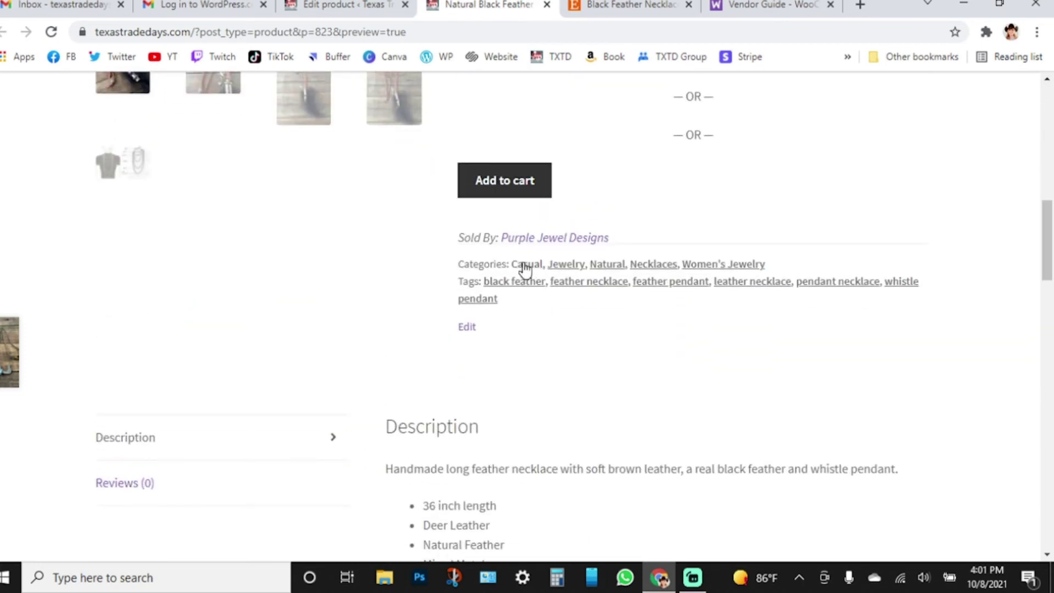
pyautogui.moveTo(464, 265); pyautogui.dragTo(767, 264)
pyautogui.moveTo(459, 281); pyautogui.dragTo(559, 301)
# - Review the full description down to the external Etsy link, close the preview and return to the product's publishing options
pyautogui.scroll(-2, 564, 339)
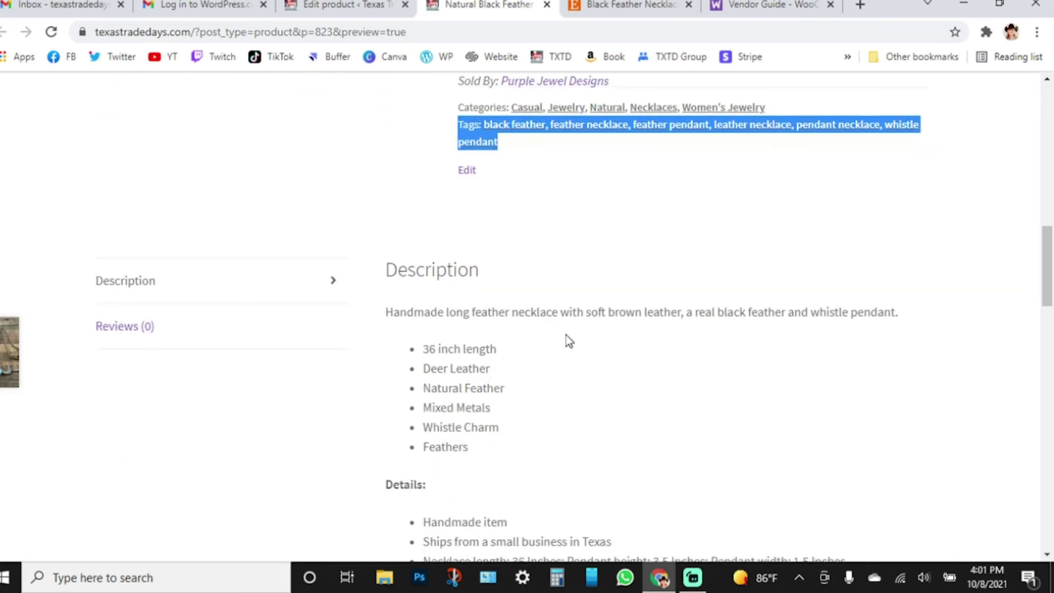
pyautogui.scroll(-1, 565, 336)
pyautogui.scroll(-6, 539, 339)
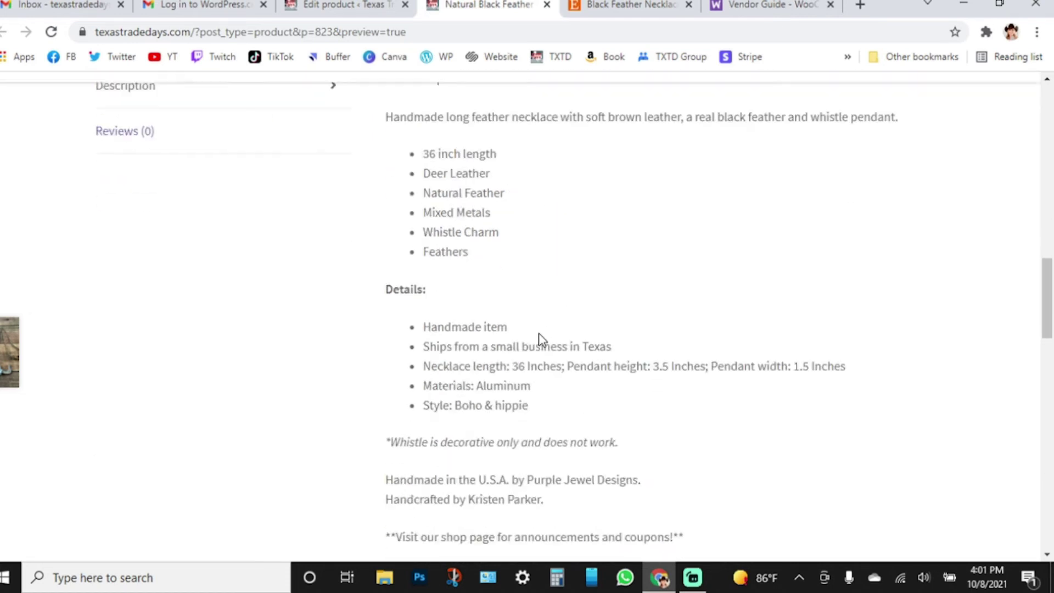
pyautogui.scroll(4, 602, 351)
pyautogui.scroll(-5, 610, 348)
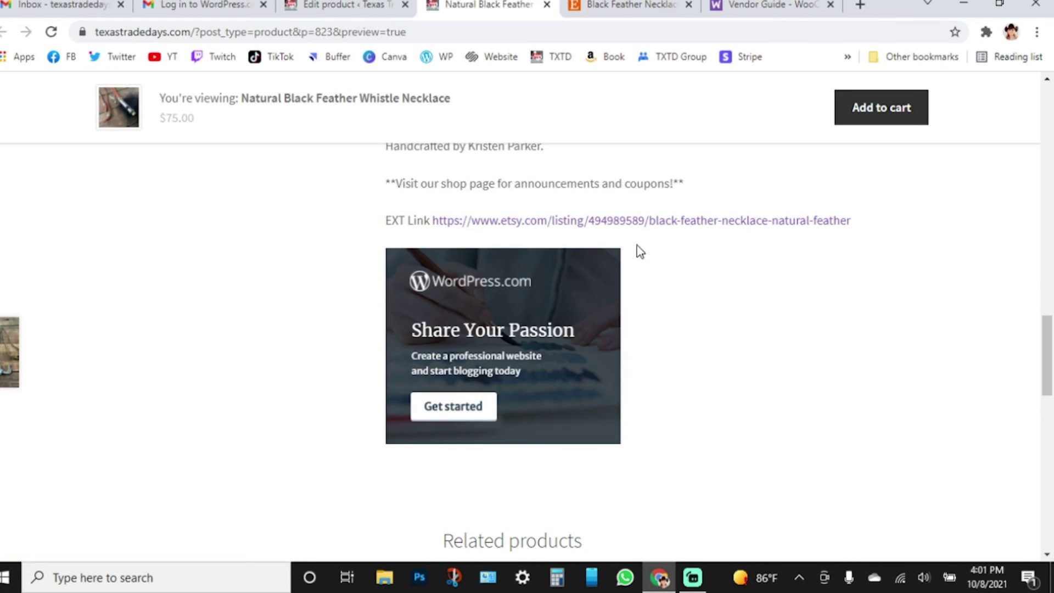
pyautogui.scroll(6, 748, 306)
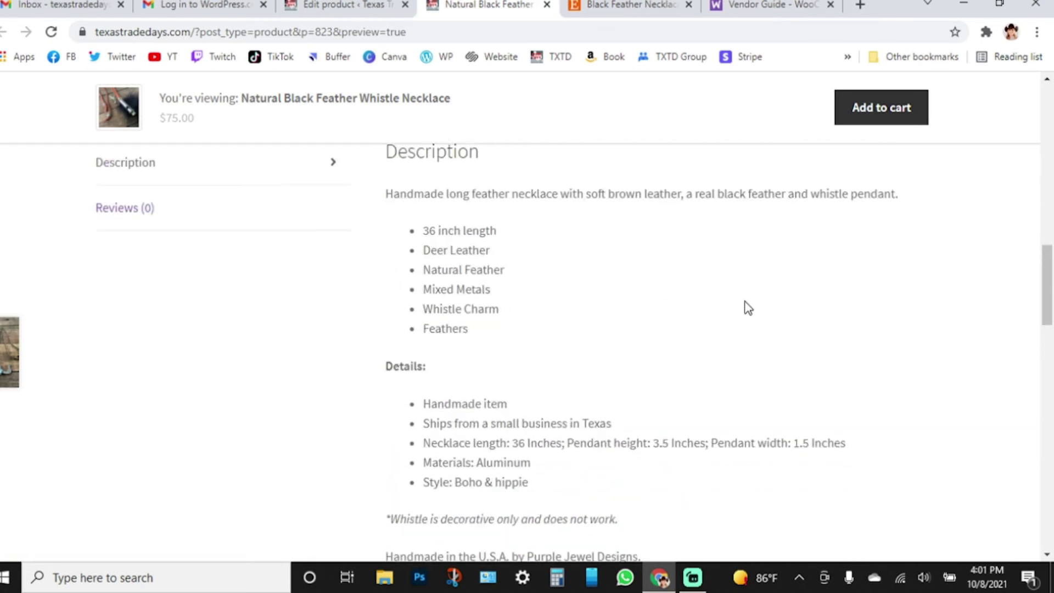
pyautogui.scroll(5, 748, 308)
pyautogui.click(731, 341)
pyautogui.scroll(3, 727, 353)
pyautogui.scroll(8, 723, 381)
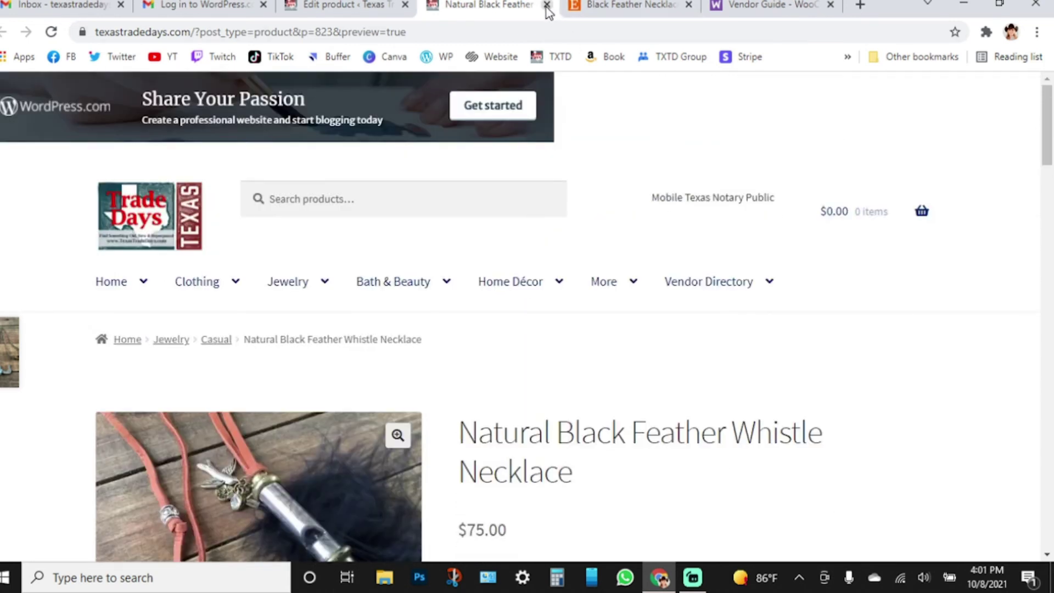
pyautogui.click(547, 5)
pyautogui.scroll(-2, 934, 422)
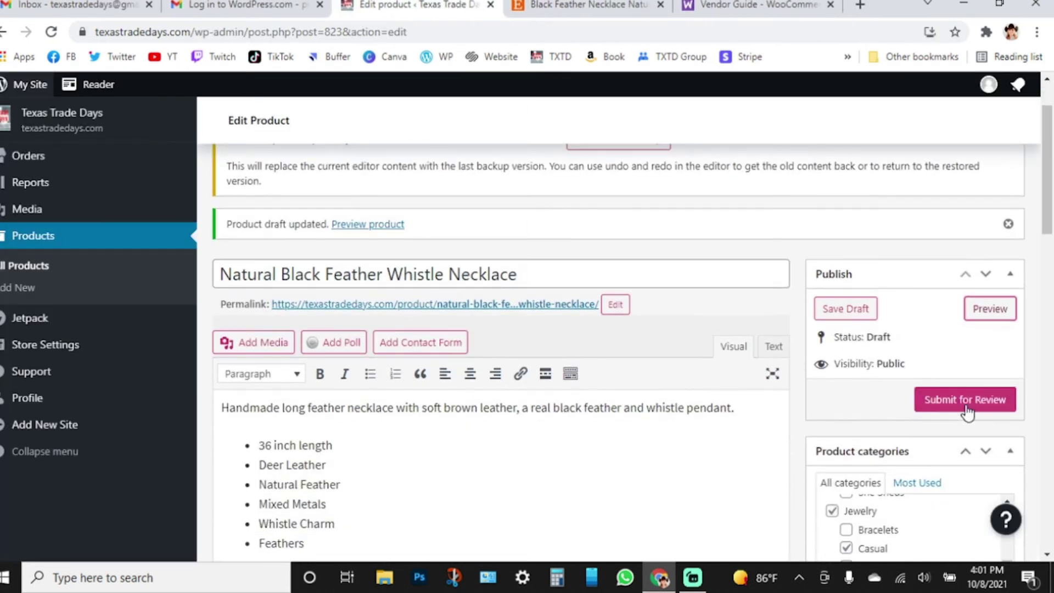
# - Submit the Natural Black Feather Whistle Necklace product for review and check the submission notice
pyautogui.scroll(-3, 686, 390)
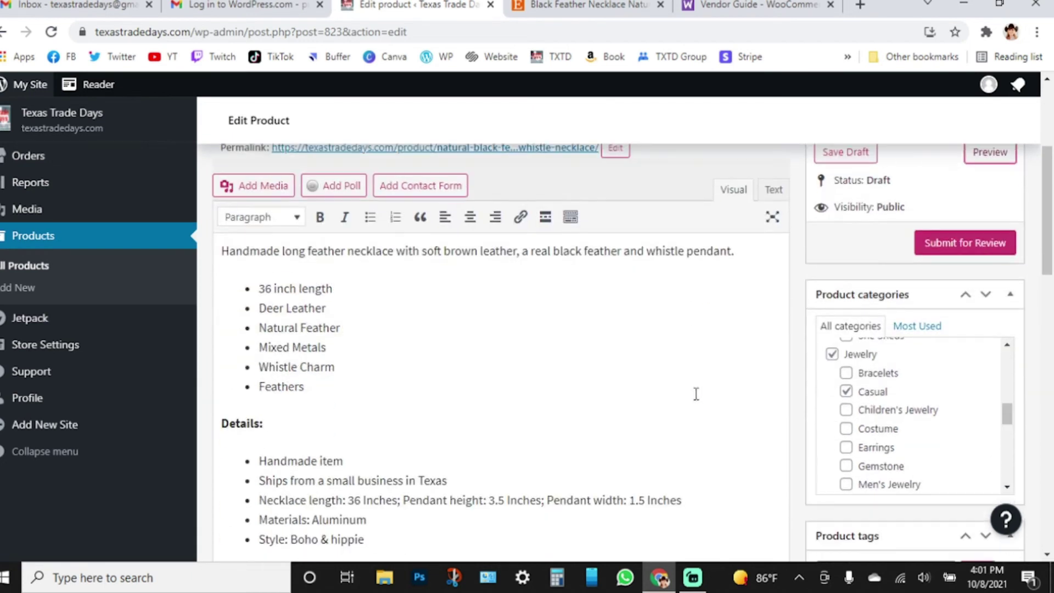
pyautogui.click(930, 245)
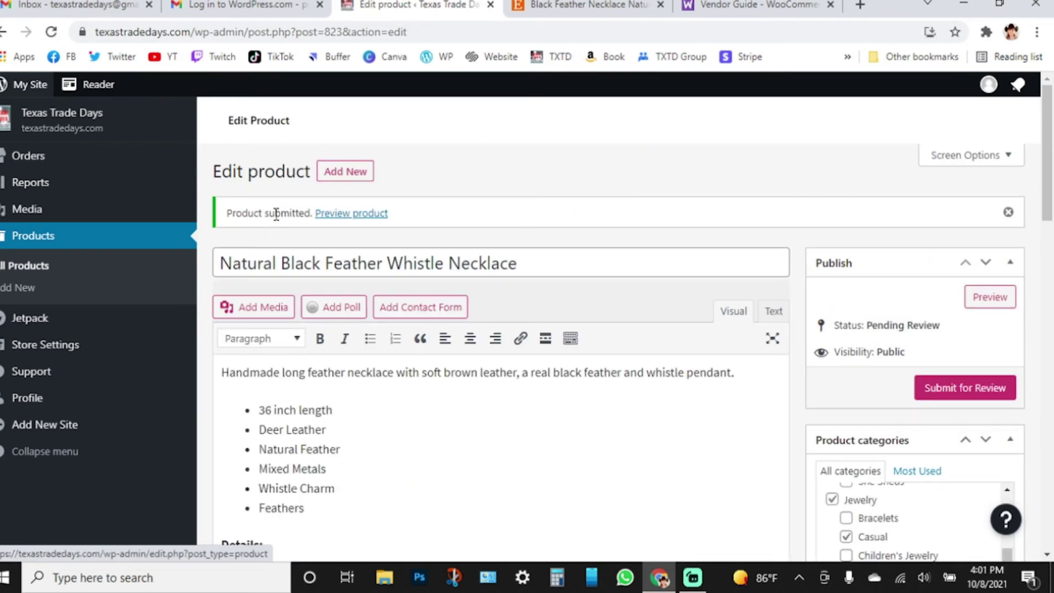
pyautogui.moveTo(285, 213); pyautogui.dragTo(242, 212)
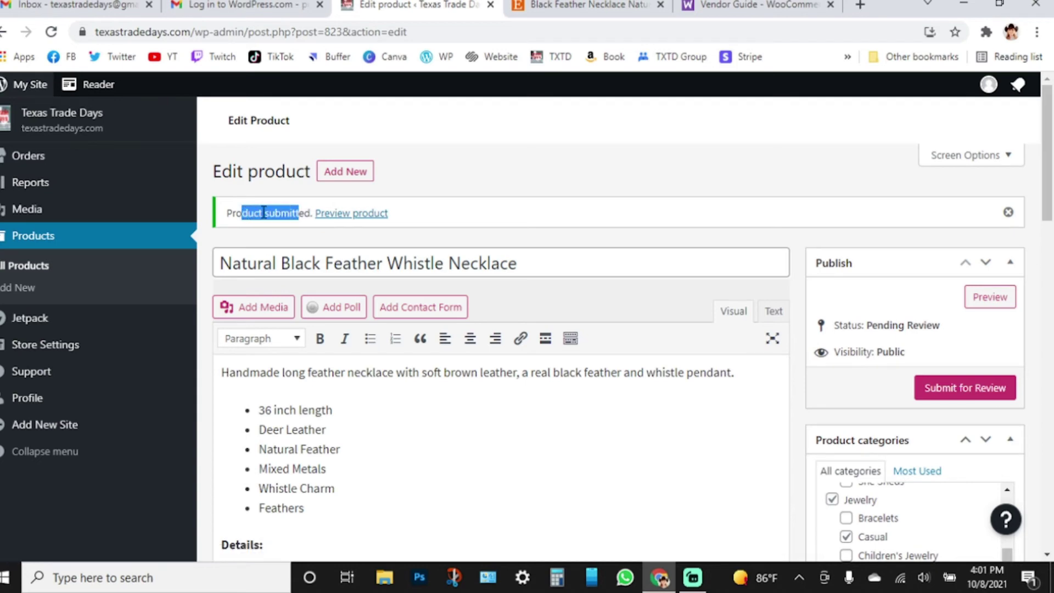
# - Switch to the Gmail inbox, refresh it and read the New vendor Product notification e-mail
pyautogui.click(88, 4)
pyautogui.click(251, 166)
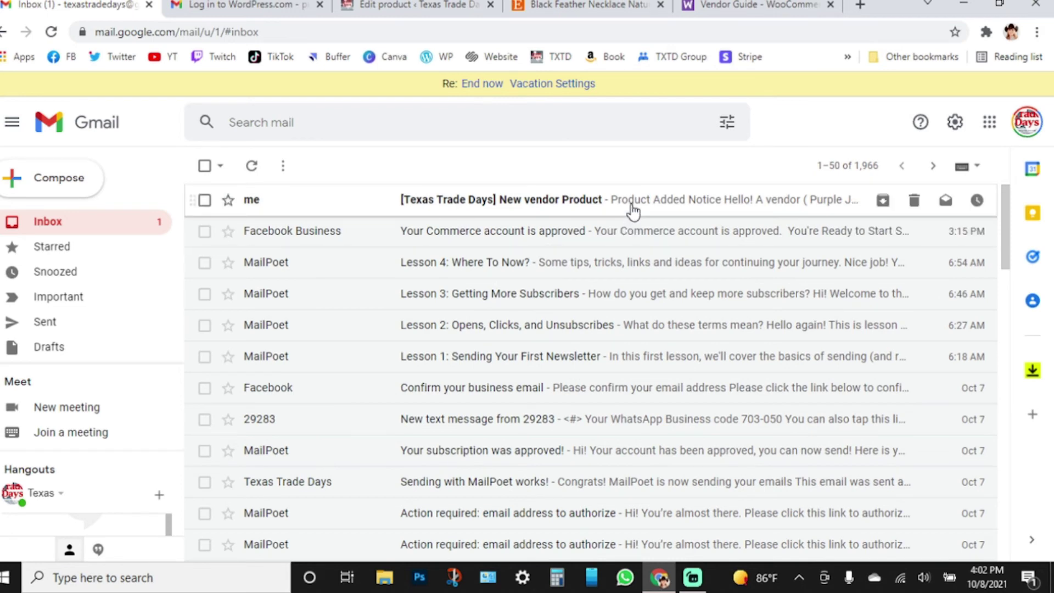
pyautogui.click(631, 206)
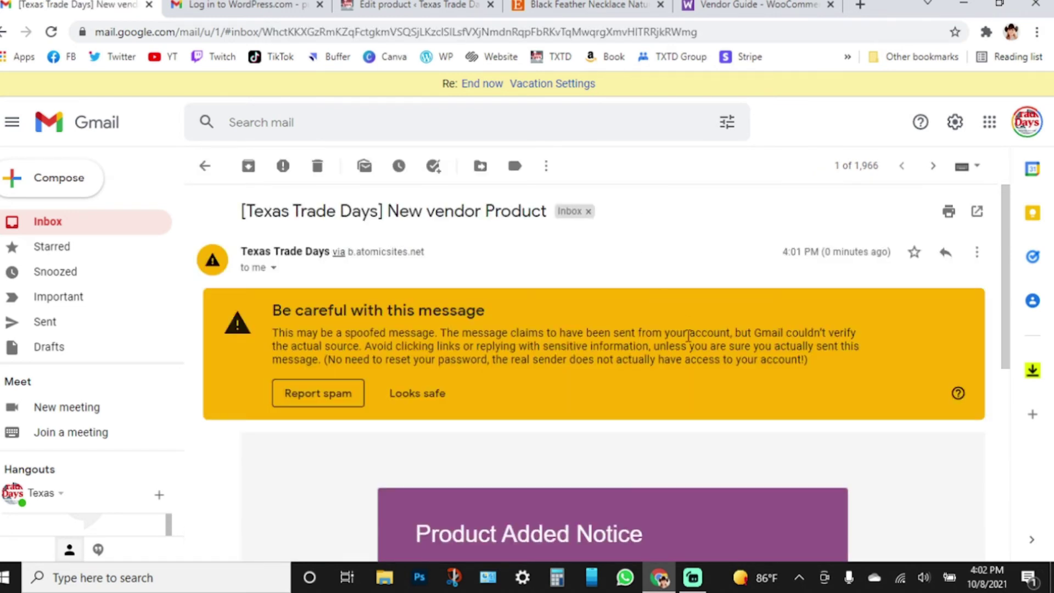
pyautogui.scroll(-3, 686, 331)
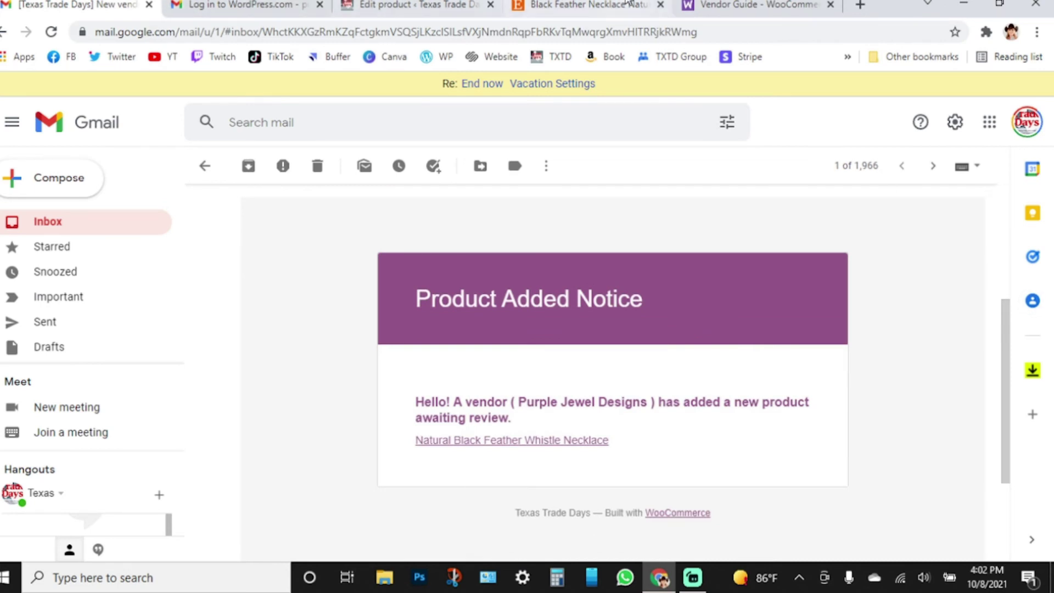
# - Return to WordPress, leave the vendor account and log in with the site administrator's saved e-mail address and password
pyautogui.click(472, 7)
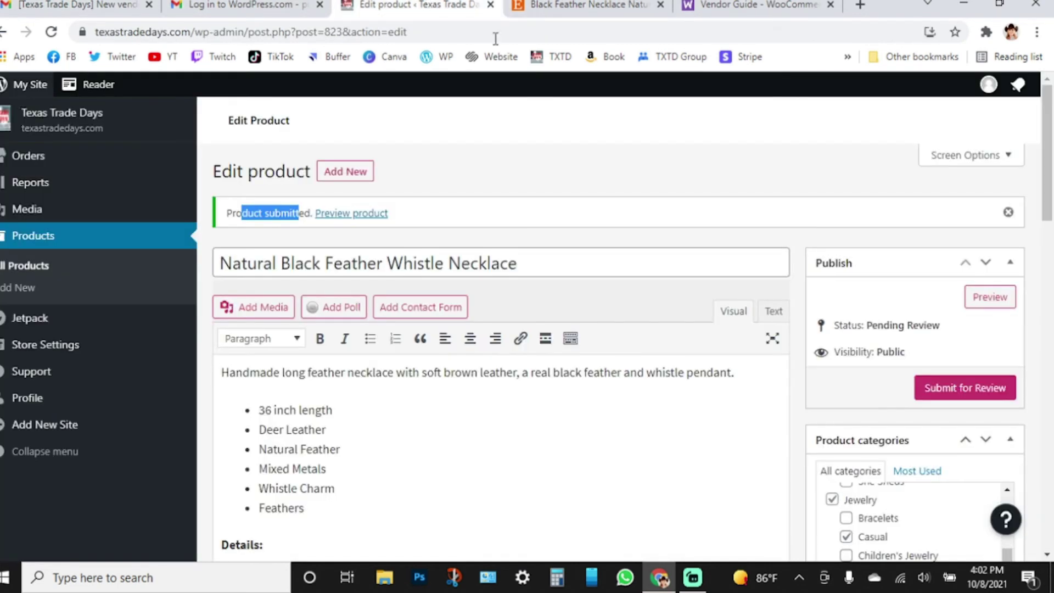
pyautogui.click(988, 84)
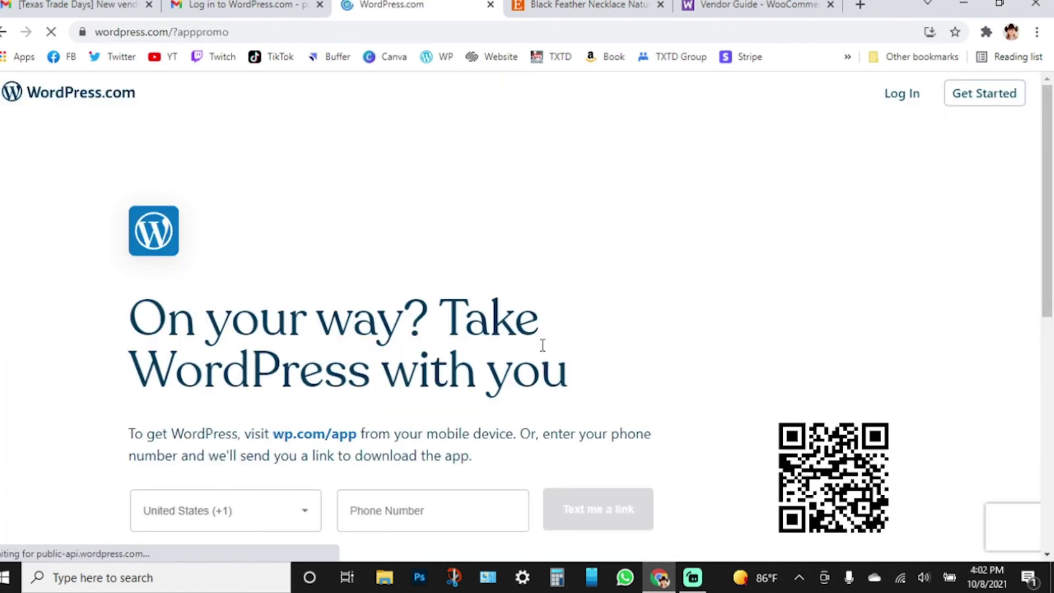
pyautogui.click(894, 94)
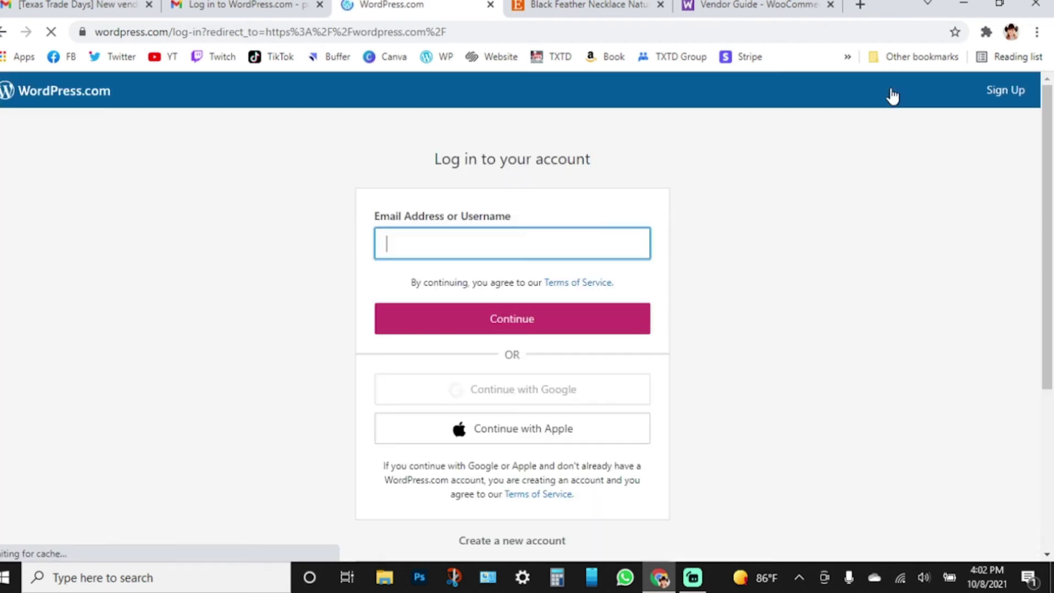
pyautogui.doubleClick(555, 245)
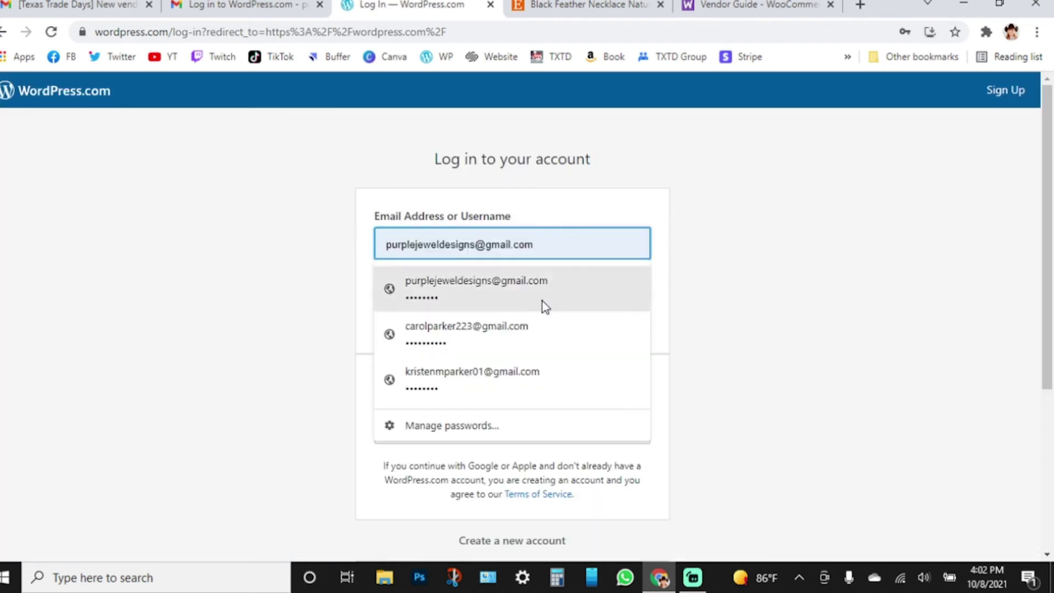
pyautogui.click(535, 378)
pyautogui.click(546, 328)
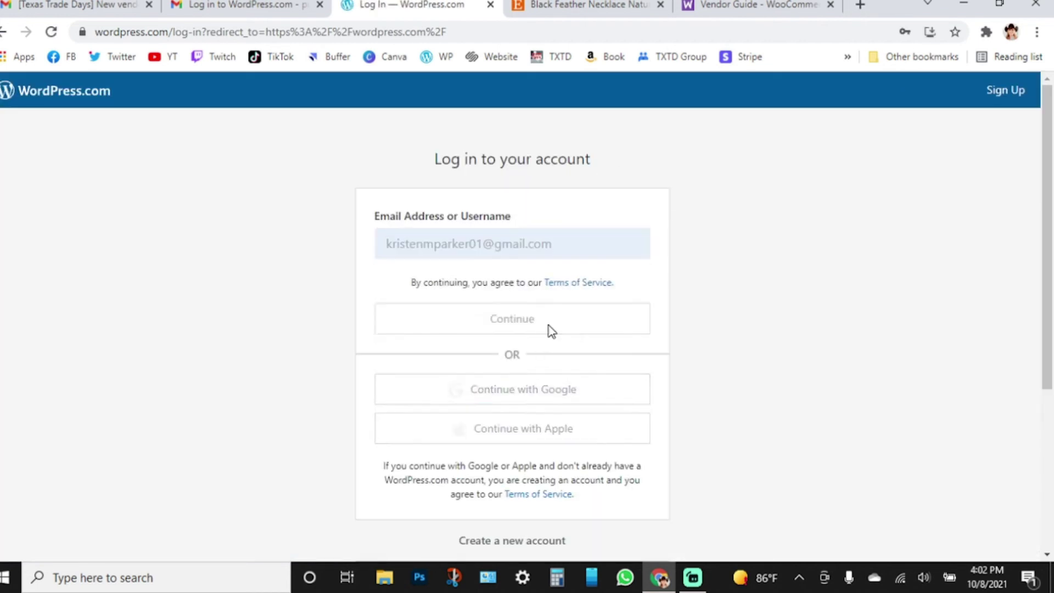
pyautogui.click(556, 386)
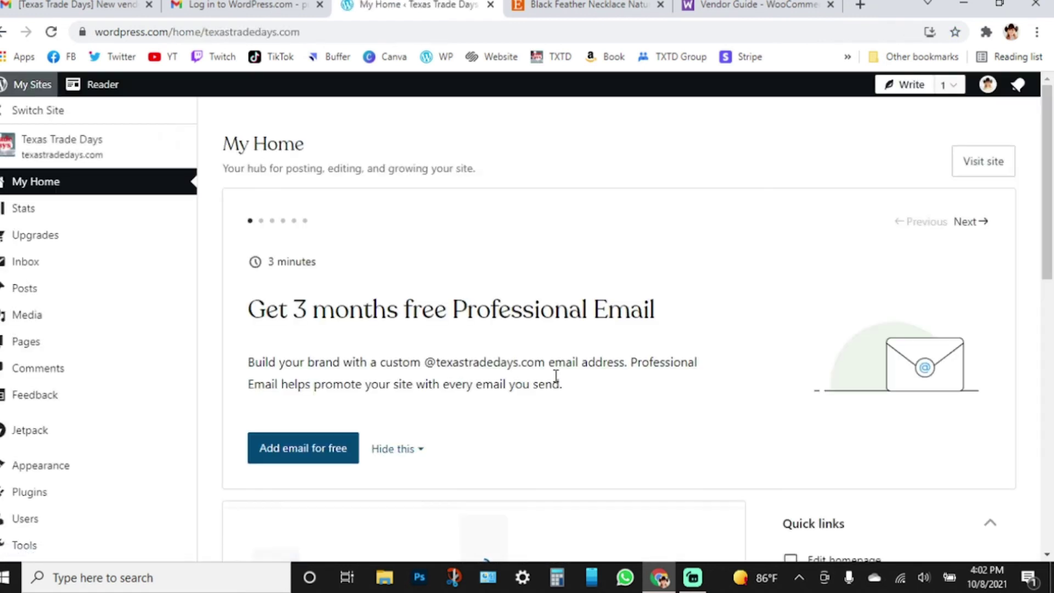
# - Bring up the site's product list and open the pending Natural Black Feather Whistle Necklace for editing
pyautogui.scroll(-4, 117, 411)
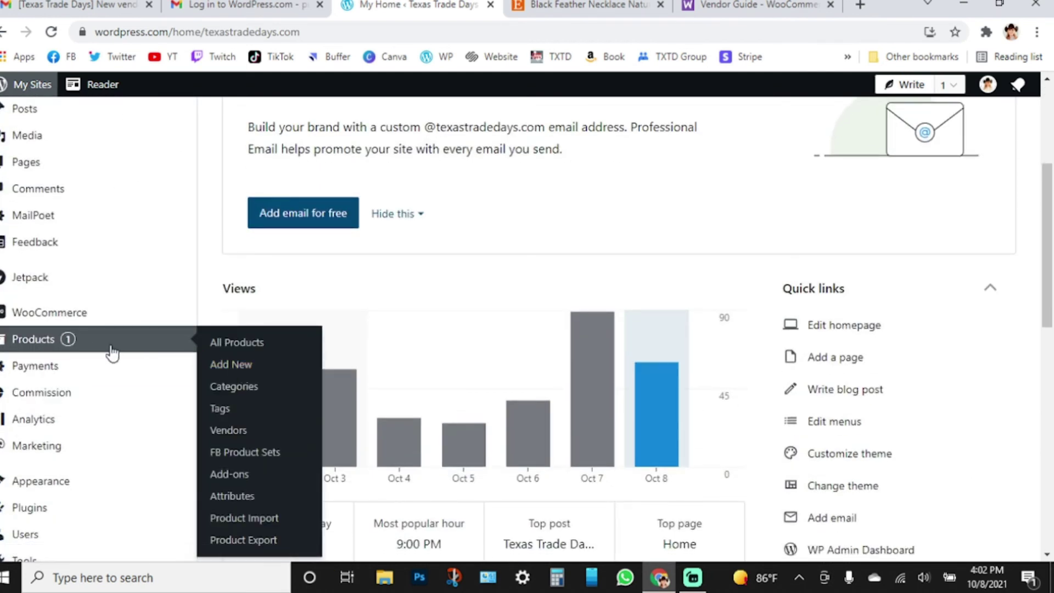
pyautogui.click(66, 346)
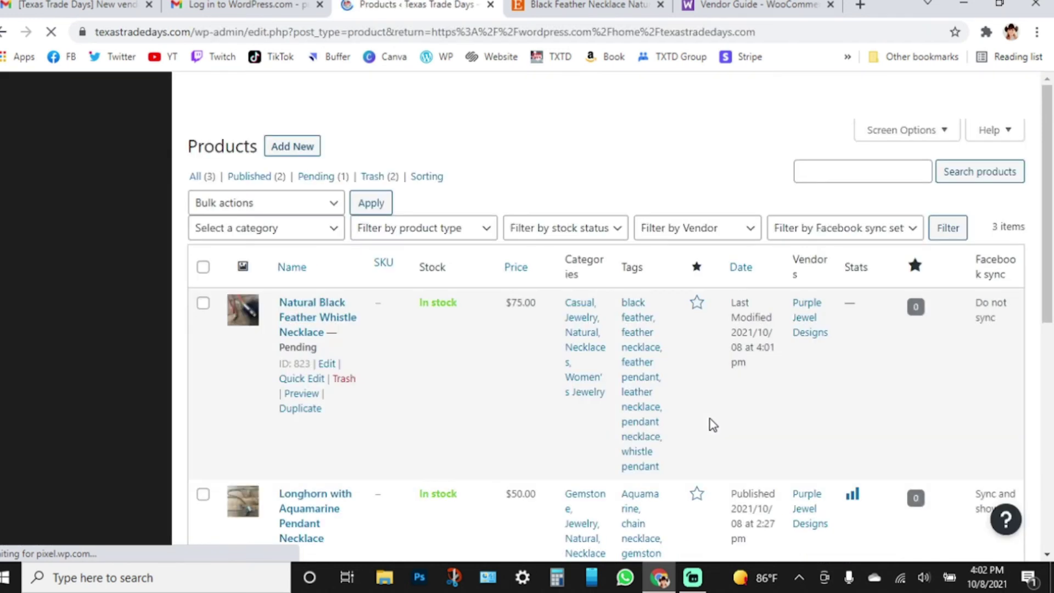
pyautogui.scroll(-1, 527, 425)
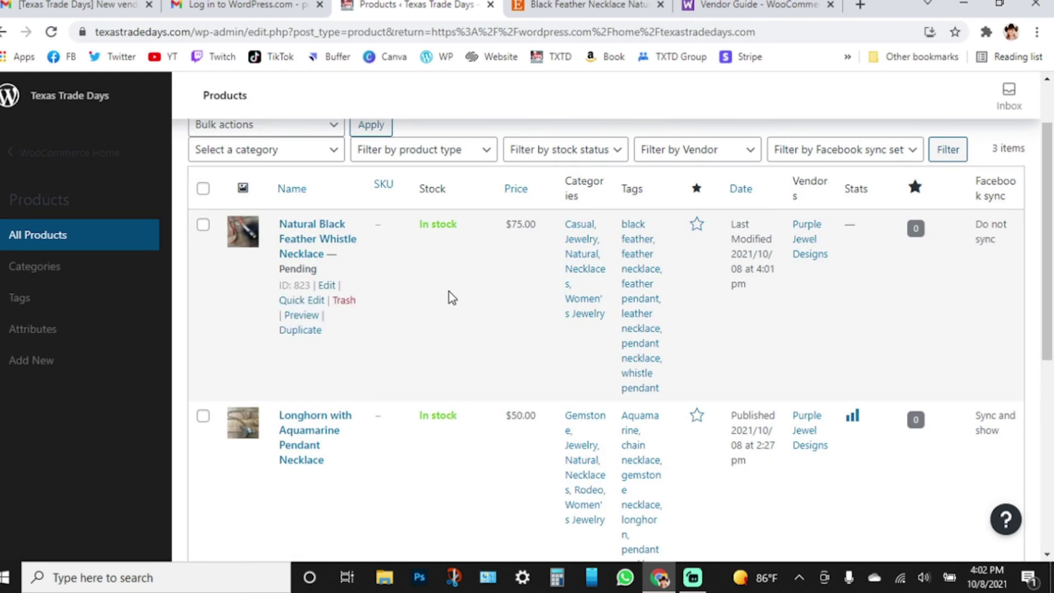
pyautogui.scroll(1, 447, 319)
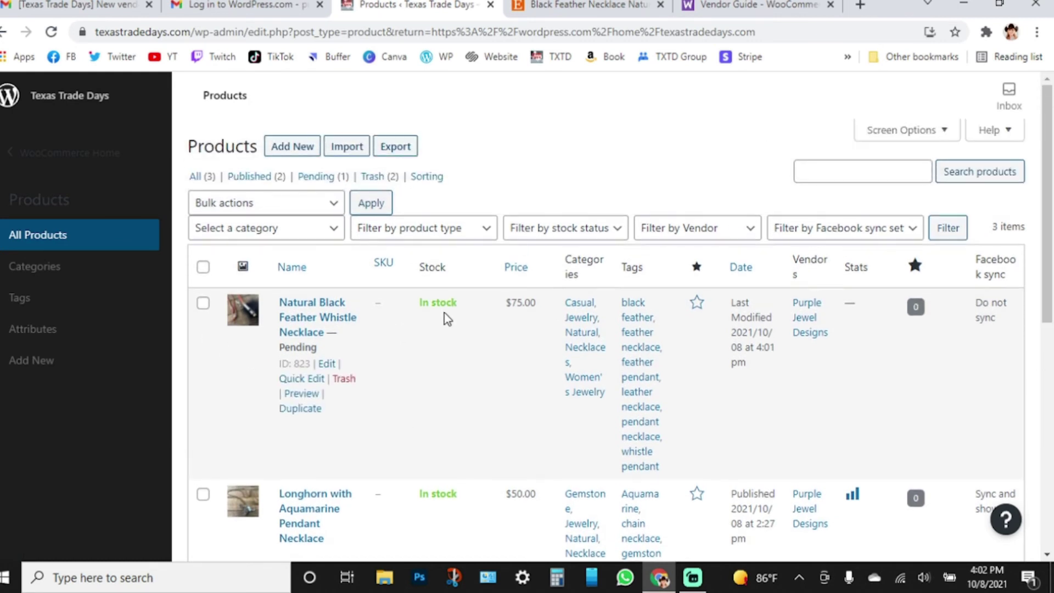
pyautogui.click(323, 320)
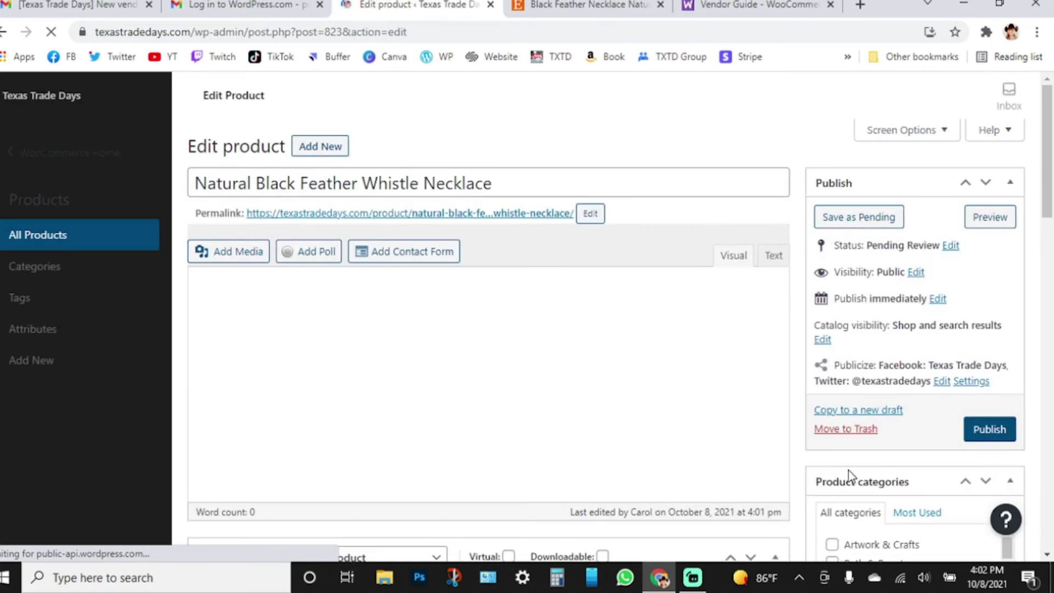
# - Examine the submitted product's publishing options, categories and full description down to the external link
pyautogui.scroll(-2, 921, 479)
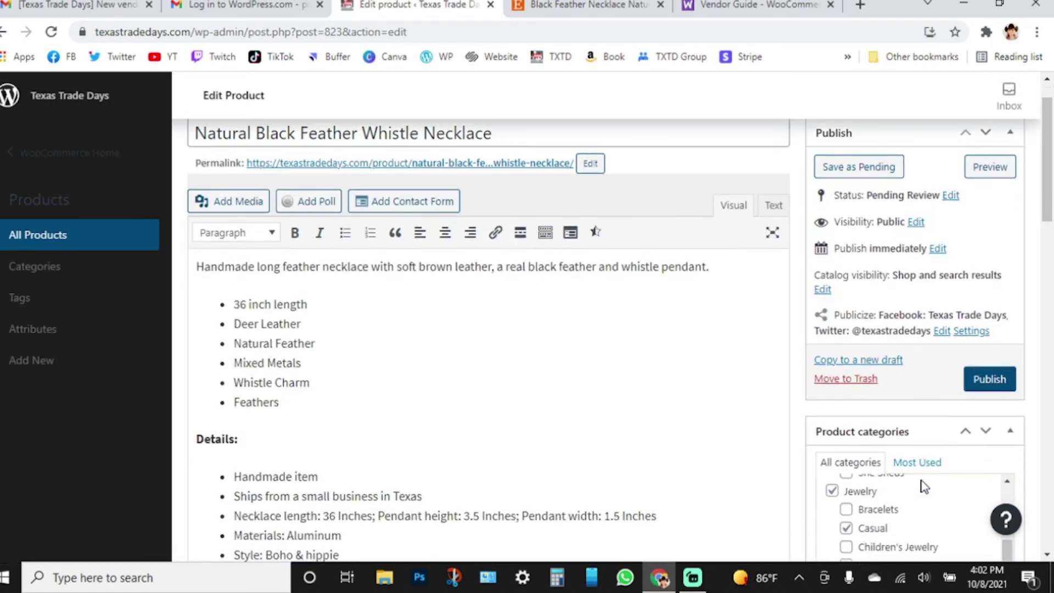
pyautogui.scroll(2, 918, 483)
pyautogui.scroll(2, 799, 436)
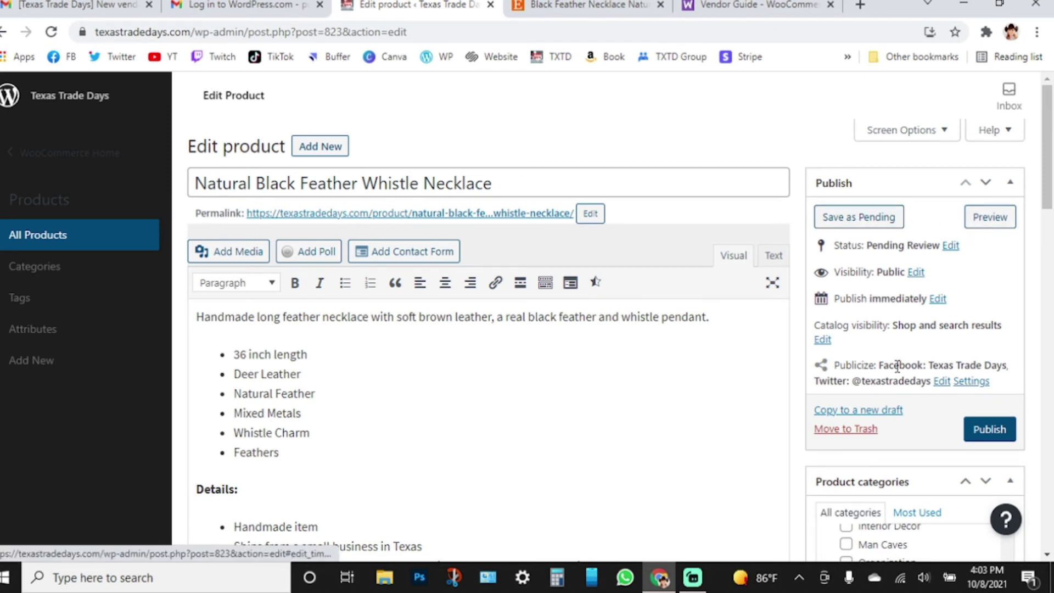
pyautogui.scroll(-2, 893, 369)
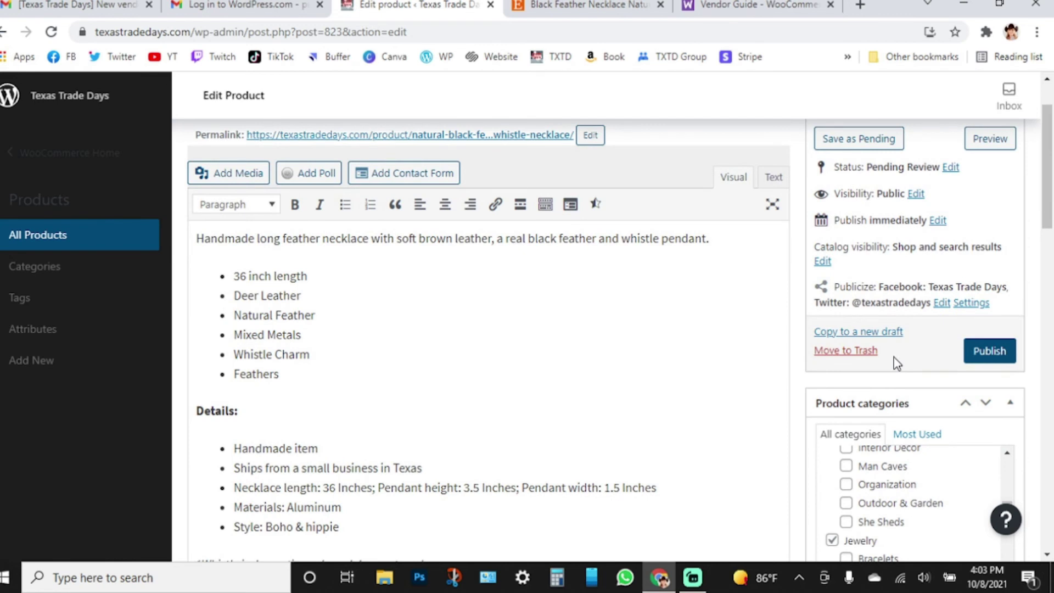
pyautogui.scroll(-2, 894, 362)
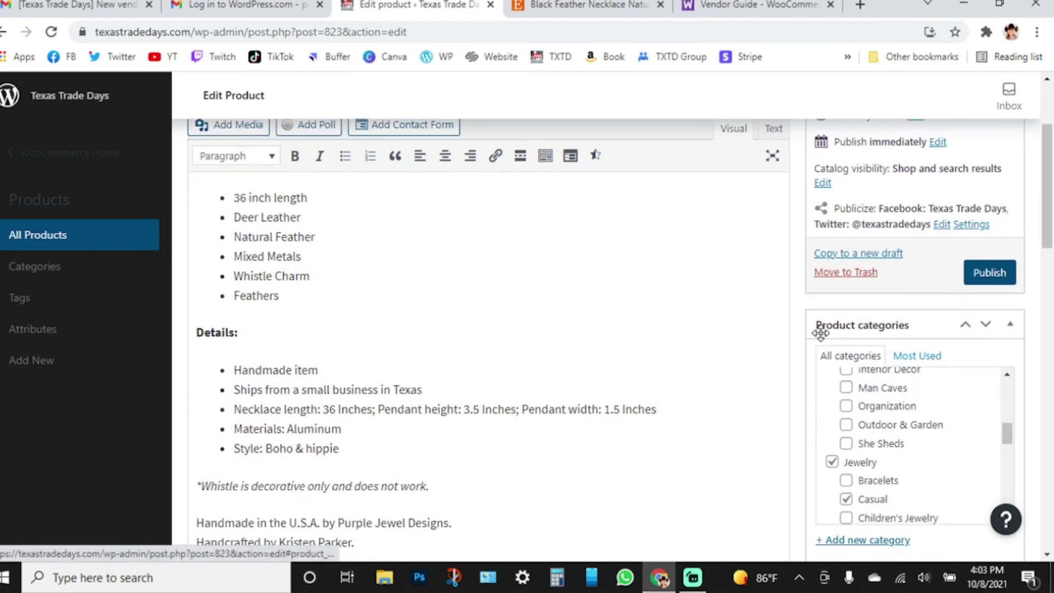
pyautogui.scroll(2, 815, 333)
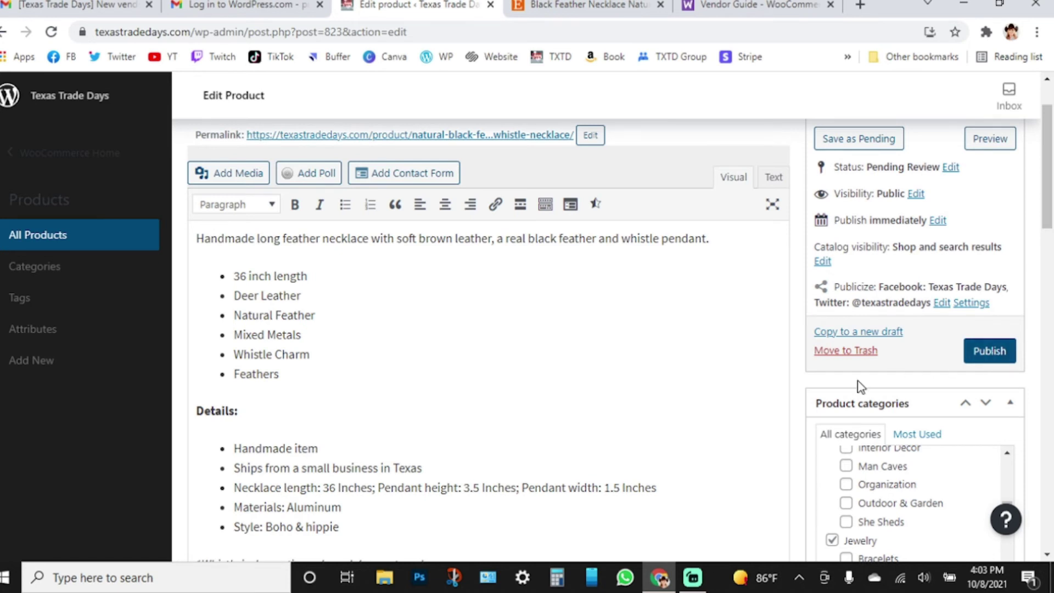
pyautogui.scroll(-2, 781, 399)
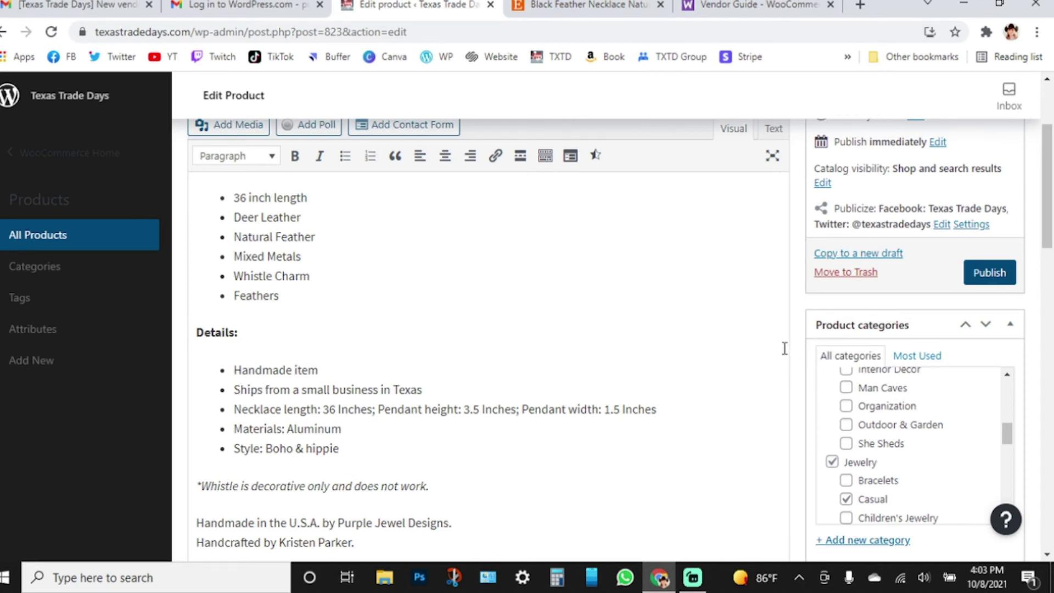
pyautogui.scroll(-2, 784, 348)
pyautogui.scroll(-2, 784, 345)
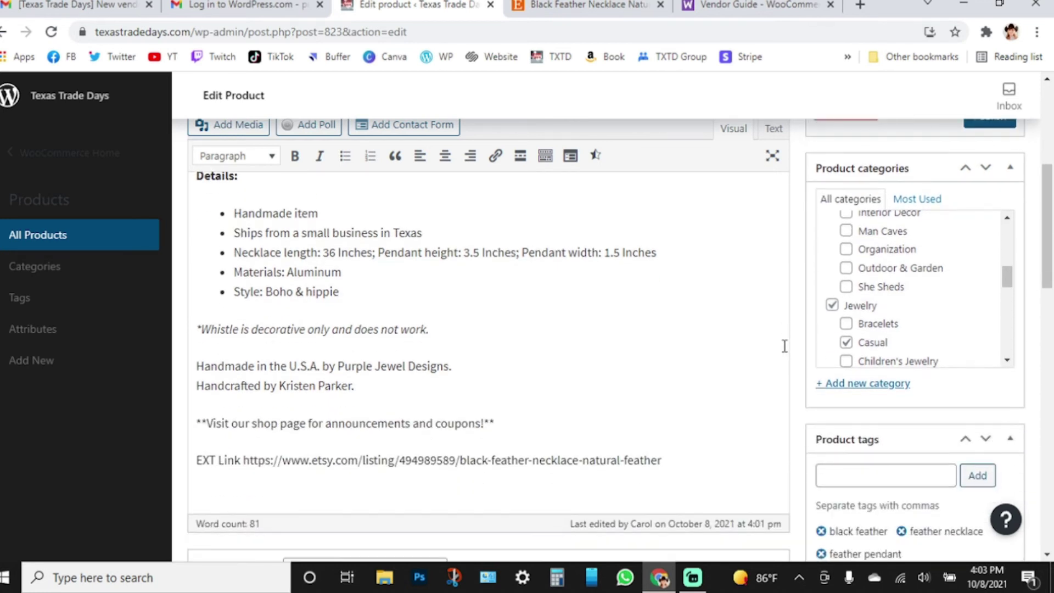
pyautogui.scroll(2, 785, 346)
pyautogui.scroll(-2, 870, 360)
pyautogui.scroll(-4, 870, 360)
pyautogui.scroll(-10, 785, 350)
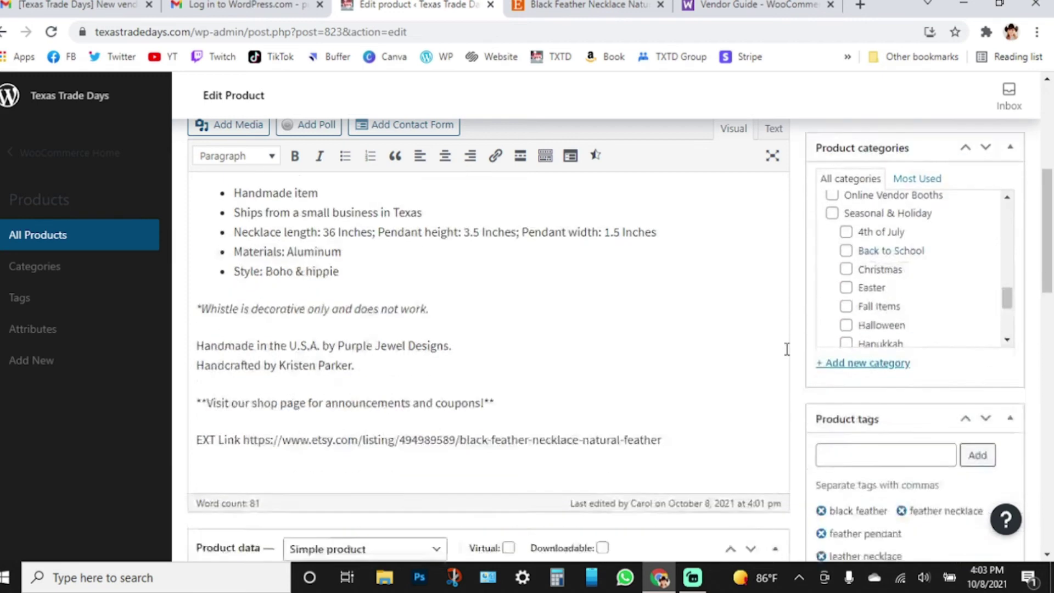
# - Change the product type in the product data from a simple product to External/Affiliate product
pyautogui.scroll(-2, 785, 350)
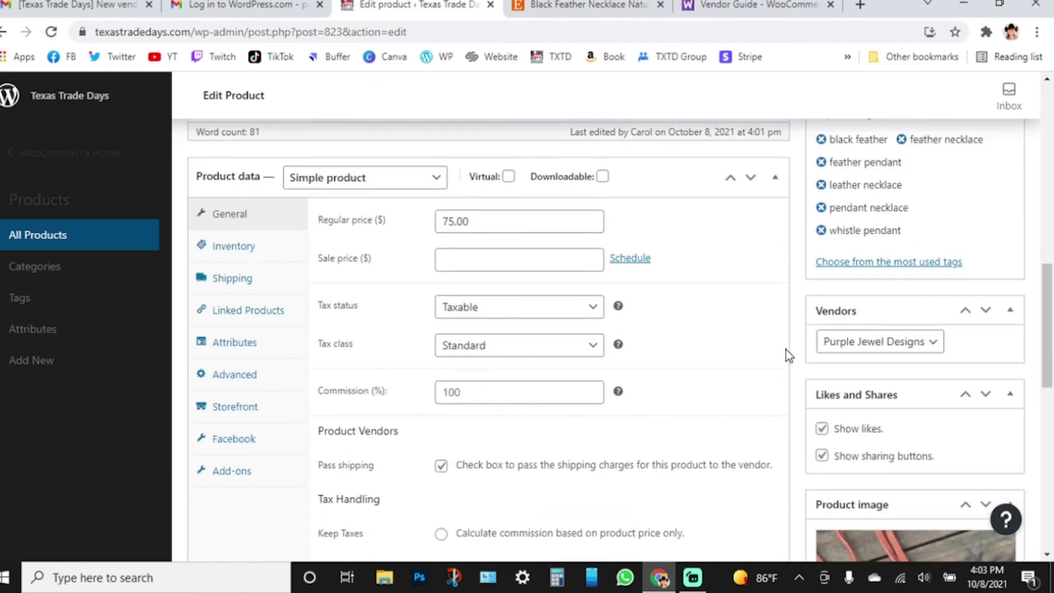
pyautogui.click(397, 180)
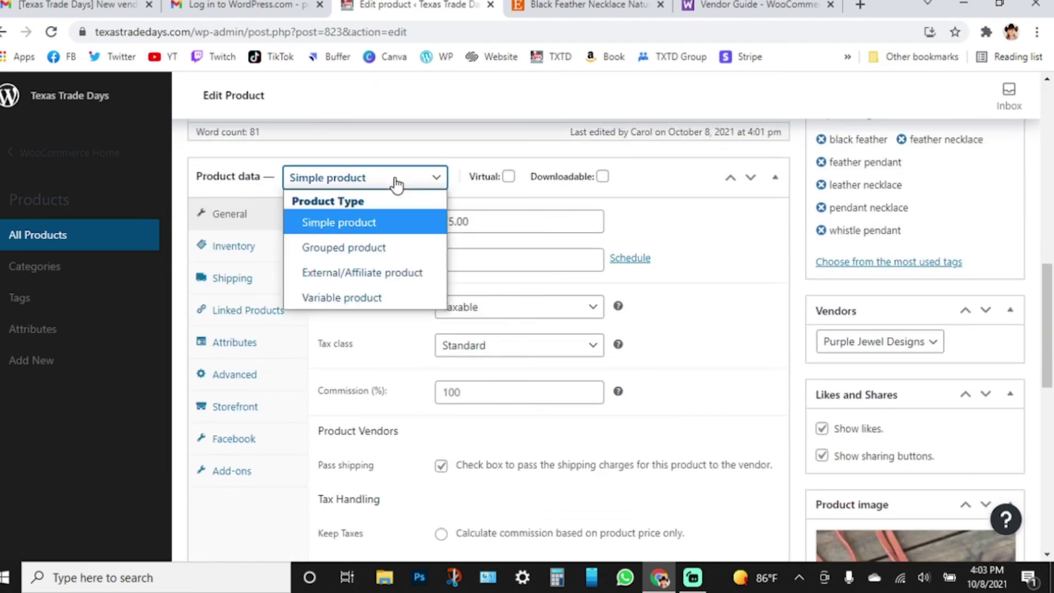
pyautogui.click(380, 270)
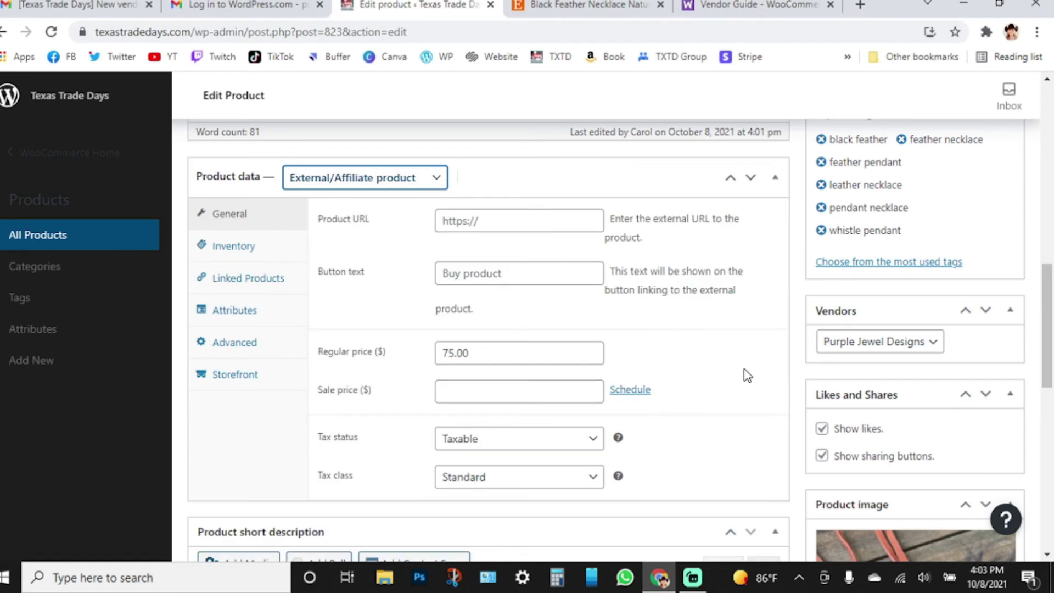
# - Move the Etsy listing address out of the end of the description and into the Product URL field
pyautogui.scroll(4, 746, 376)
pyautogui.moveTo(669, 229); pyautogui.dragTo(269, 223)
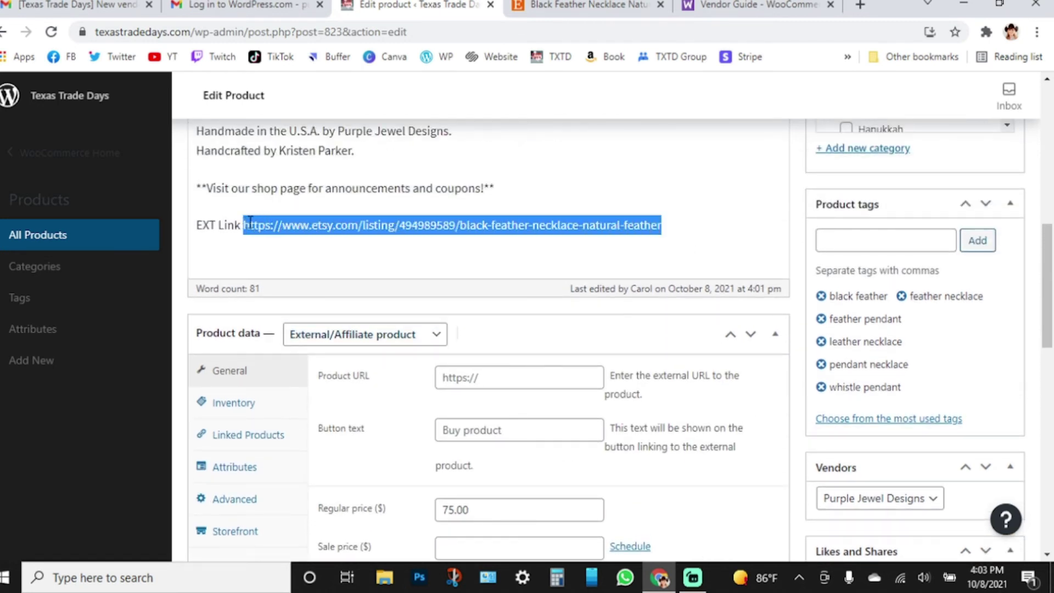
pyautogui.rightClick(254, 222)
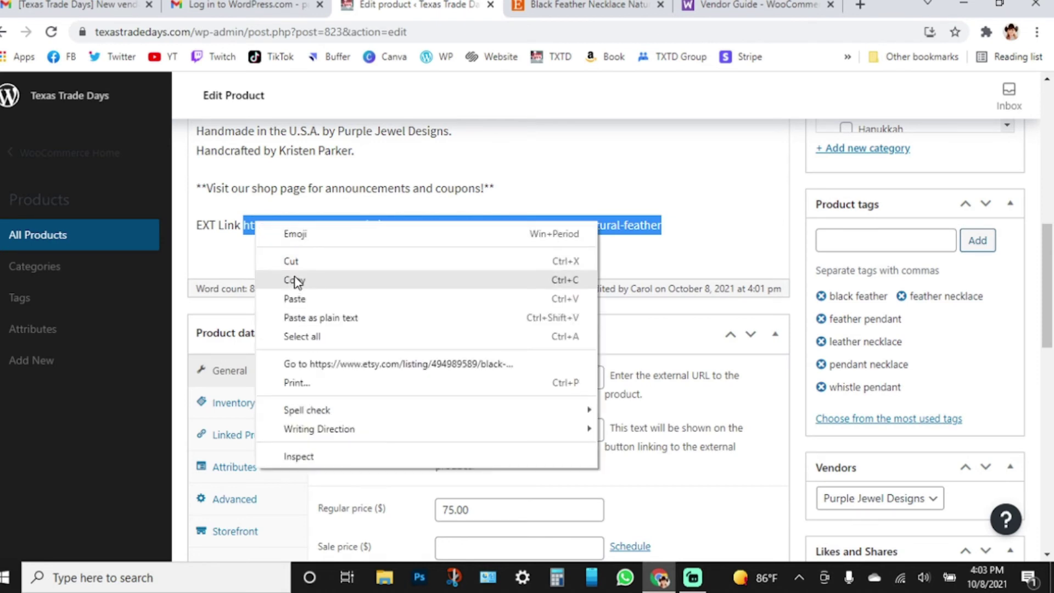
pyautogui.click(302, 260)
pyautogui.scroll(-2, 305, 259)
pyautogui.click(501, 300)
pyautogui.rightClick(500, 301)
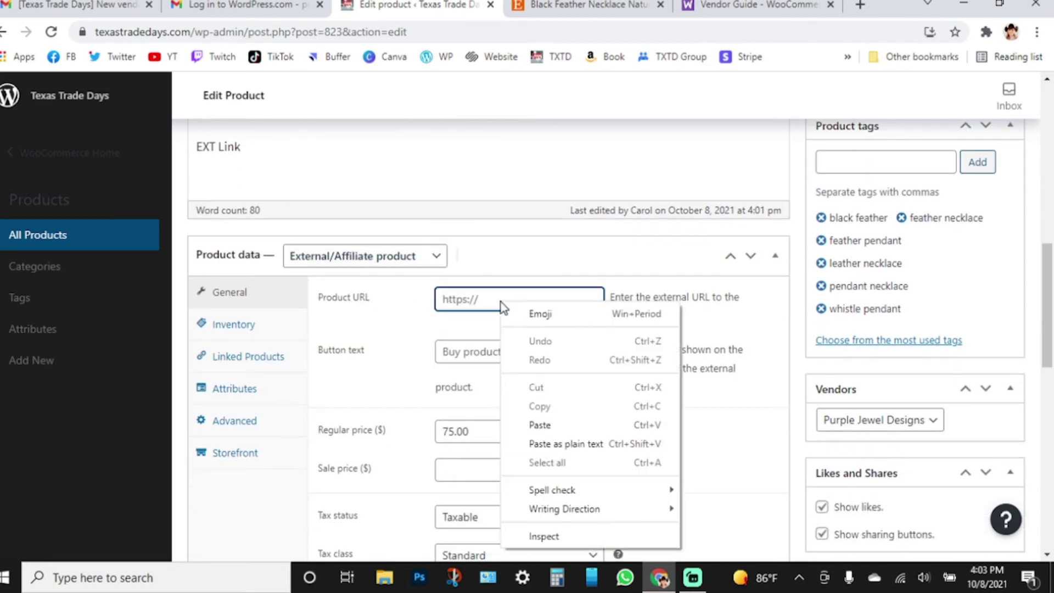
pyautogui.click(540, 424)
pyautogui.scroll(-5, 677, 390)
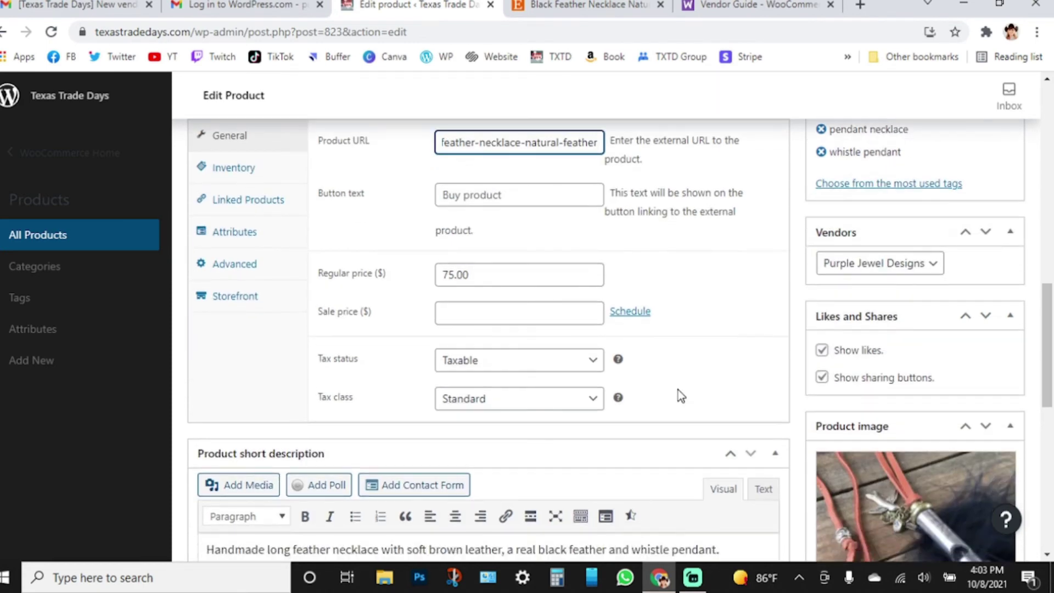
pyautogui.scroll(5, 678, 388)
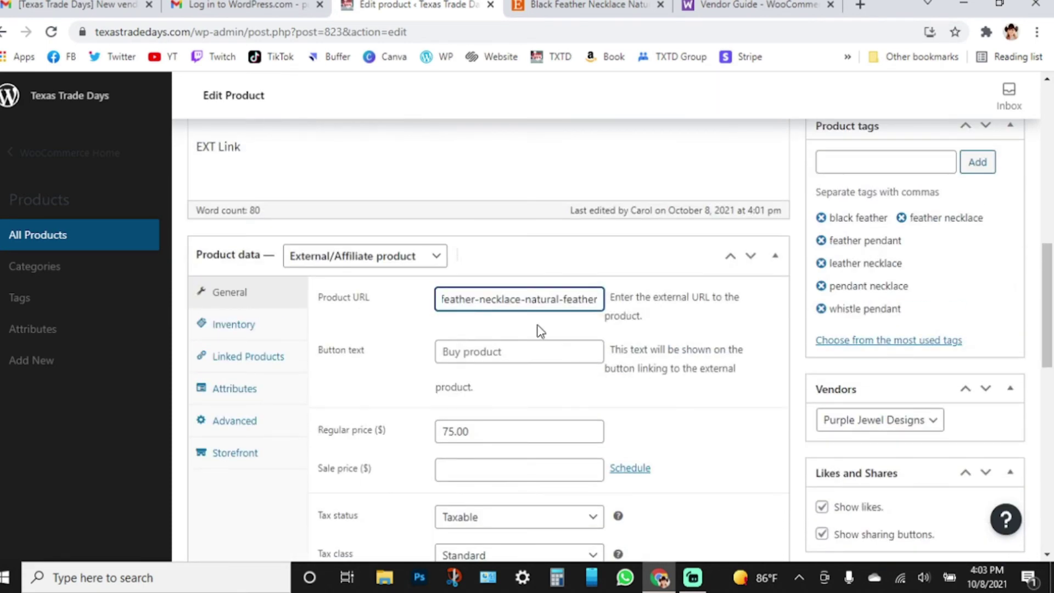
# - Delete the leftover "EXT Link" label and its line from the end of the description
pyautogui.scroll(1, 329, 214)
pyautogui.tripleClick(222, 224)
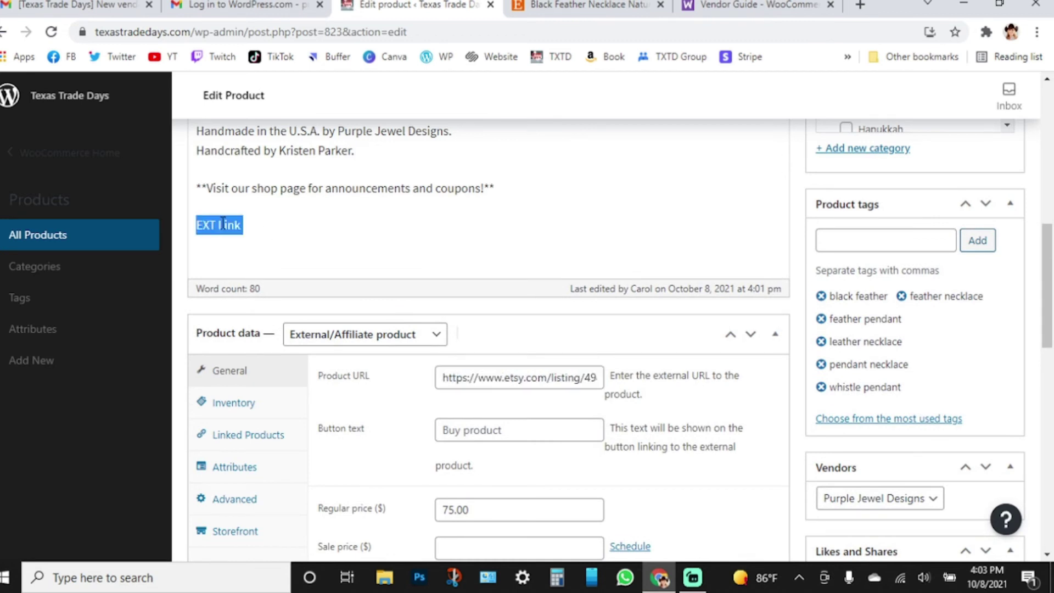
pyautogui.press('BackSpace')
pyautogui.press('BackSpace')
pyautogui.scroll(-3, 479, 306)
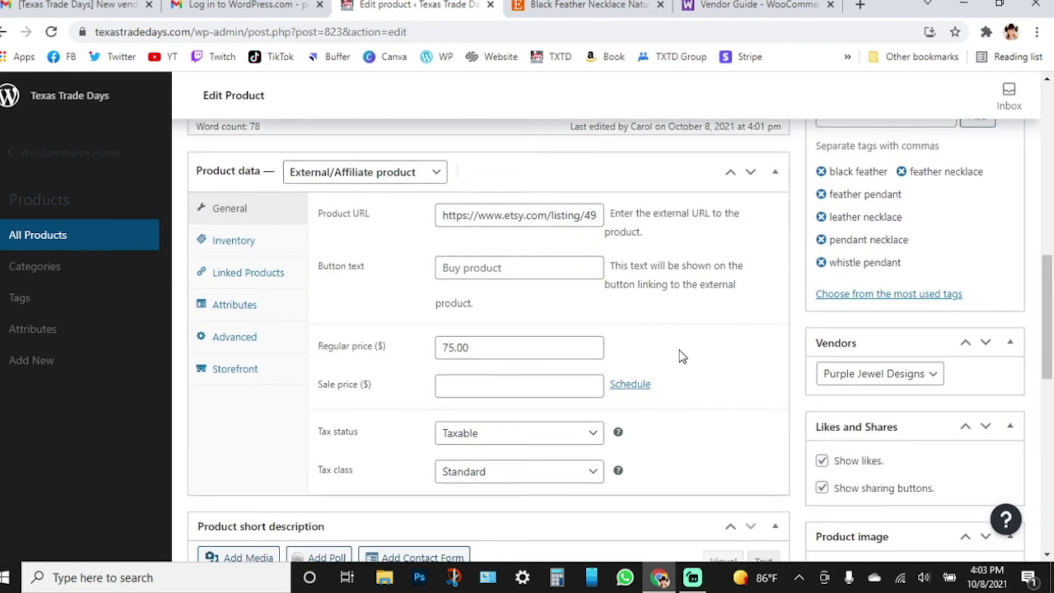
# - Review the product's price and tax data, short description, image, gallery and the closing lines of its description
pyautogui.scroll(-2, 719, 367)
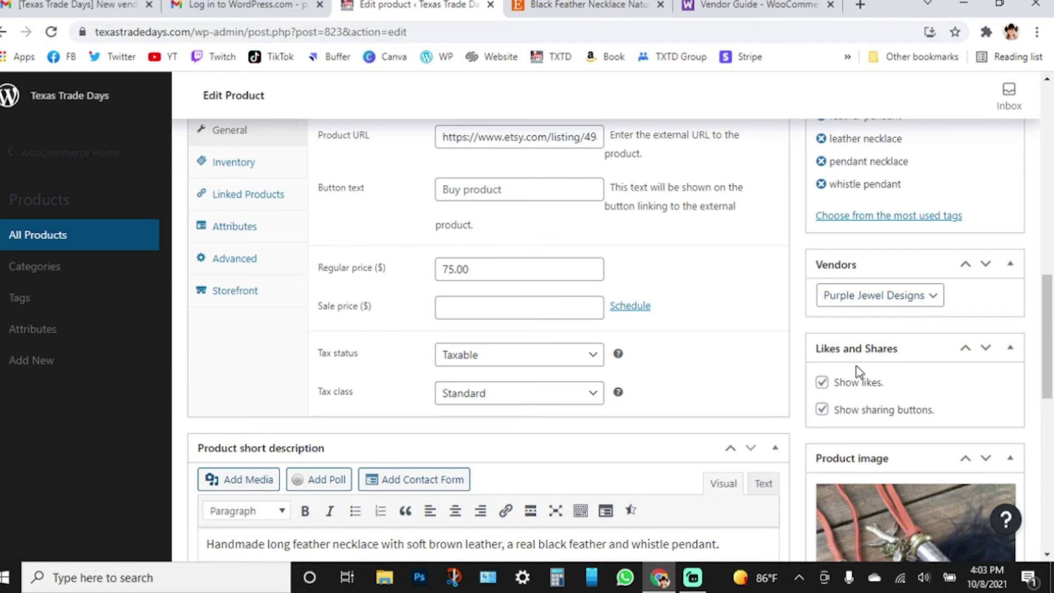
pyautogui.scroll(-5, 753, 381)
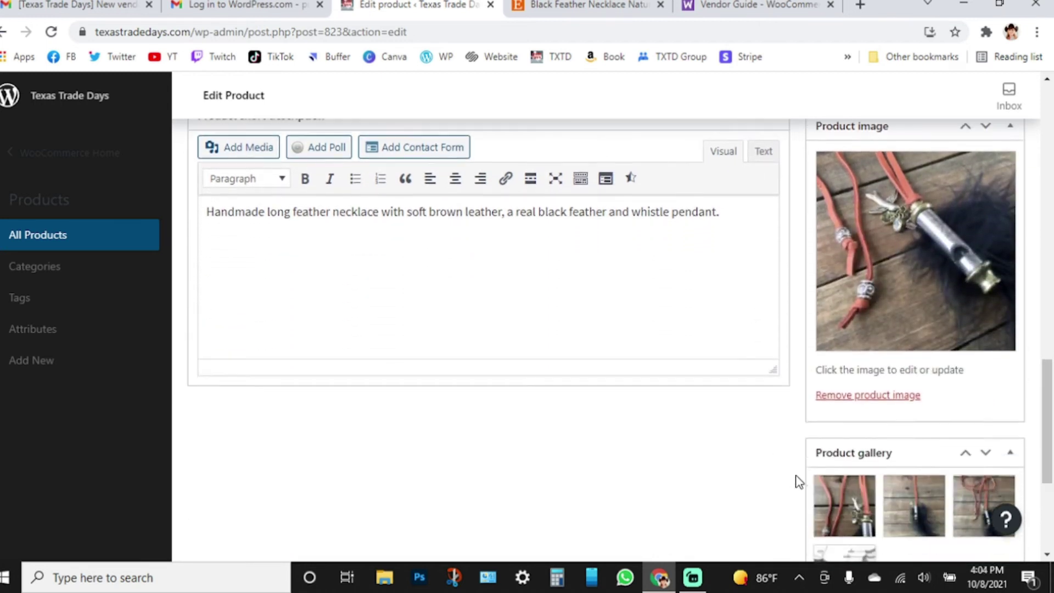
pyautogui.scroll(-5, 798, 480)
pyautogui.scroll(15, 800, 478)
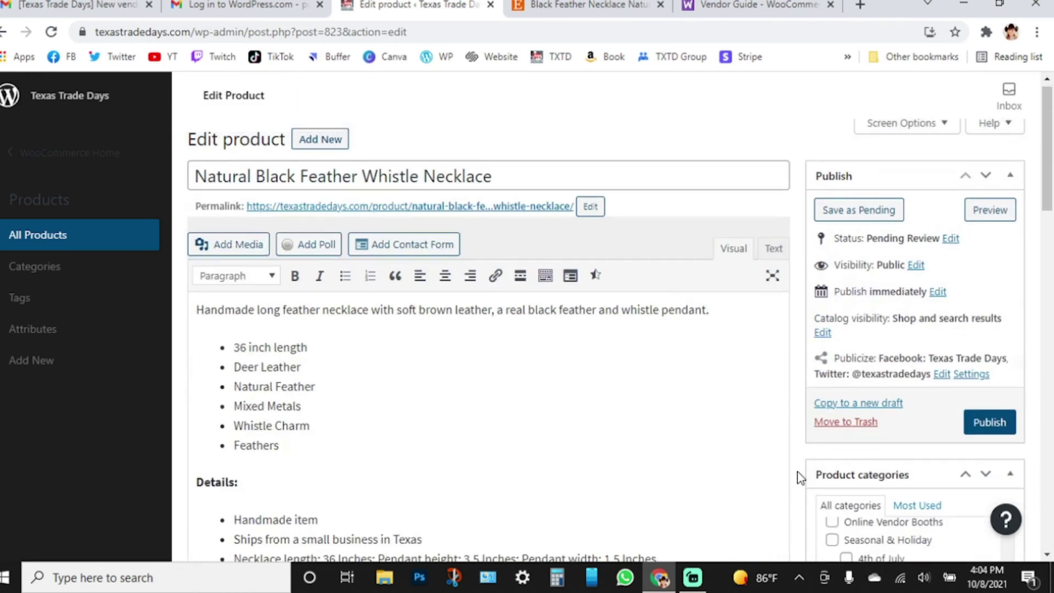
pyautogui.scroll(-8, 801, 477)
pyautogui.tripleClick(228, 371)
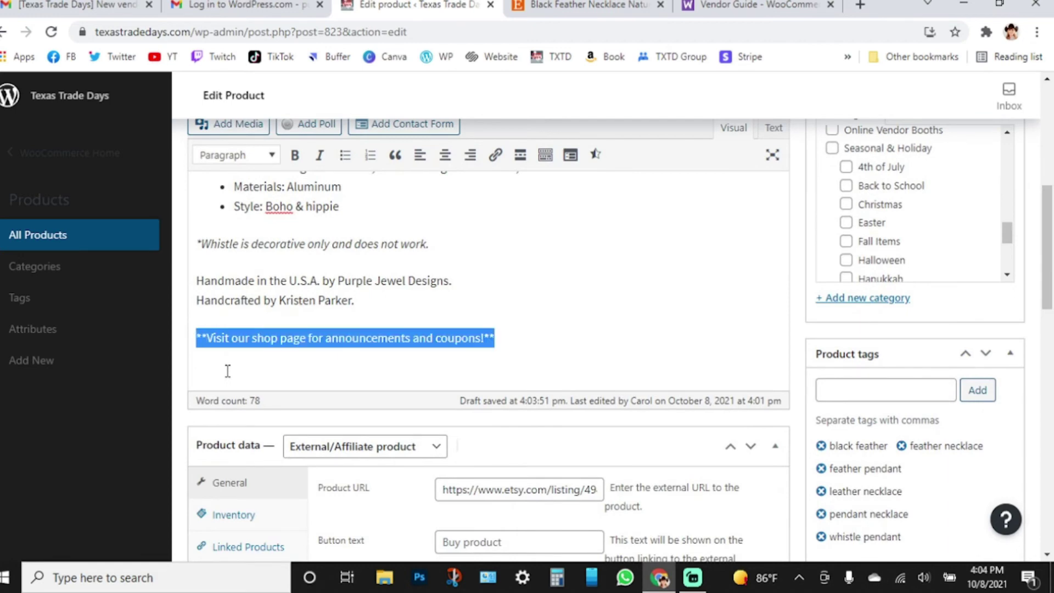
pyautogui.click(377, 357)
pyautogui.scroll(10, 710, 372)
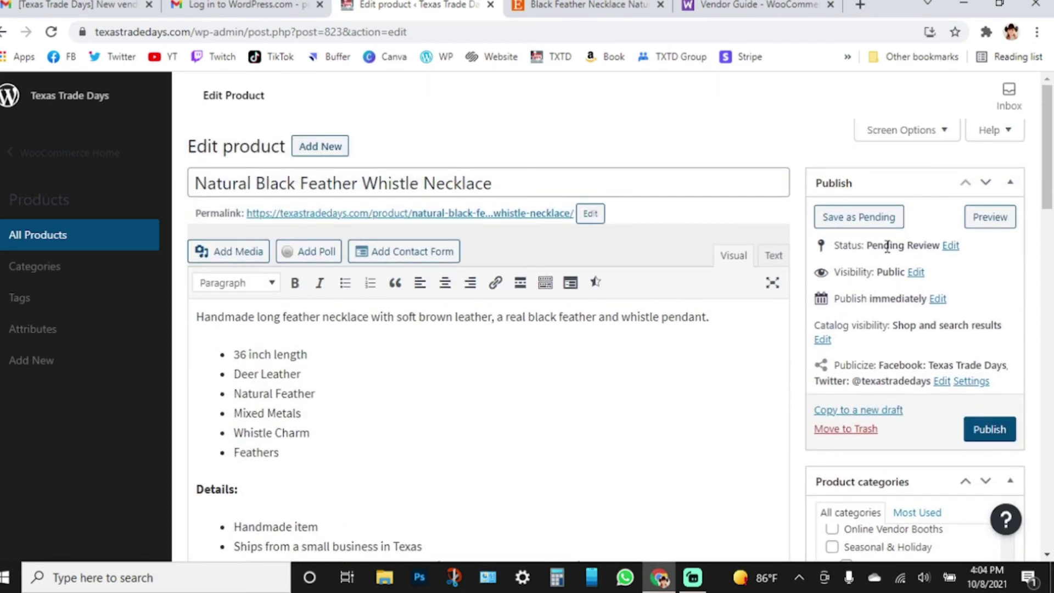
# - Save the product as pending, preview its page and test that its buy link leads to the Etsy listing
pyautogui.click(870, 219)
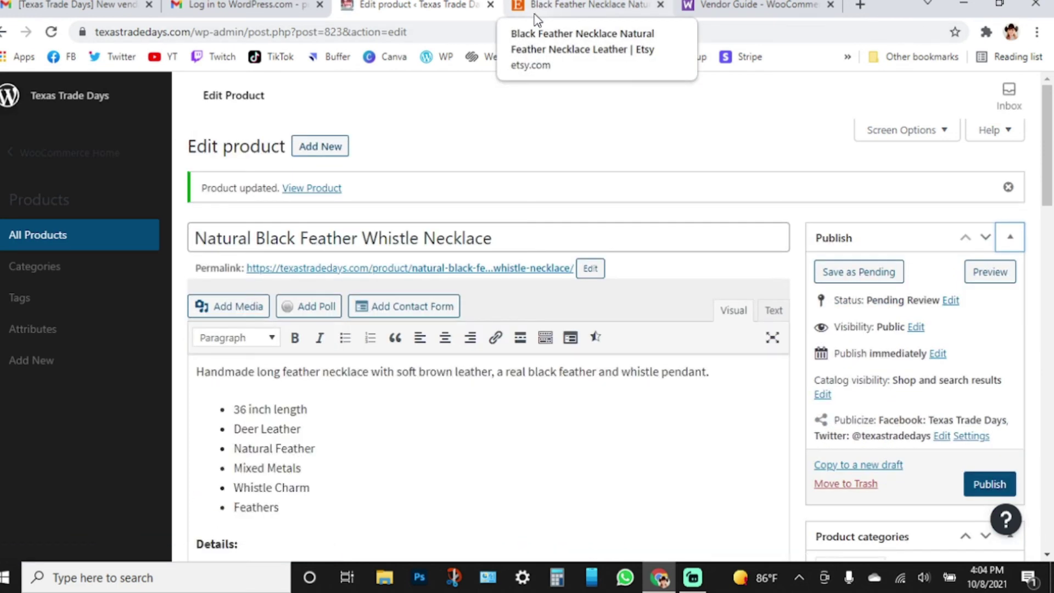
pyautogui.click(990, 272)
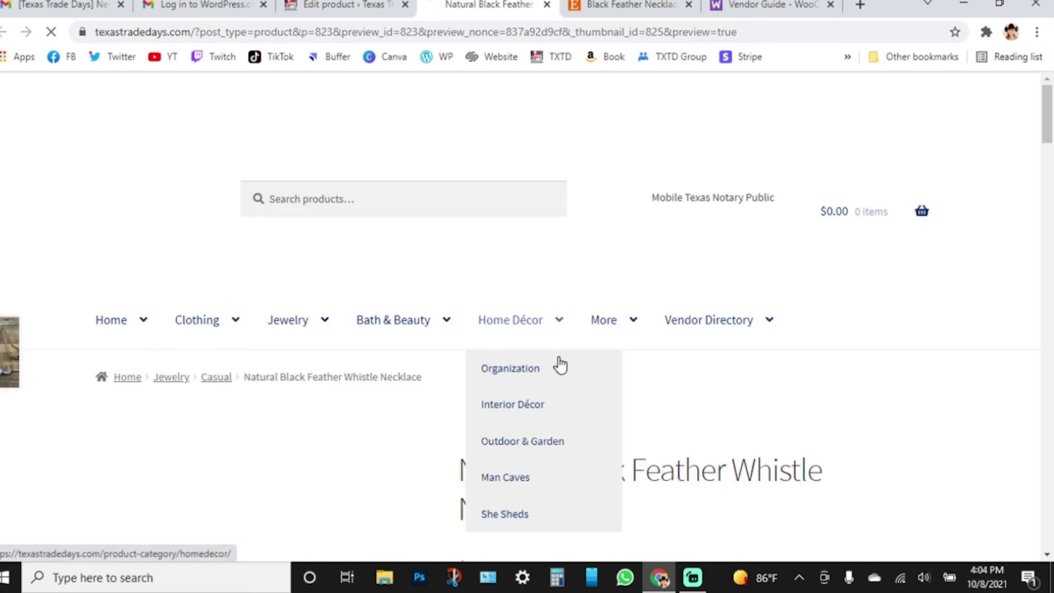
pyautogui.scroll(-4, 866, 444)
pyautogui.click(524, 421)
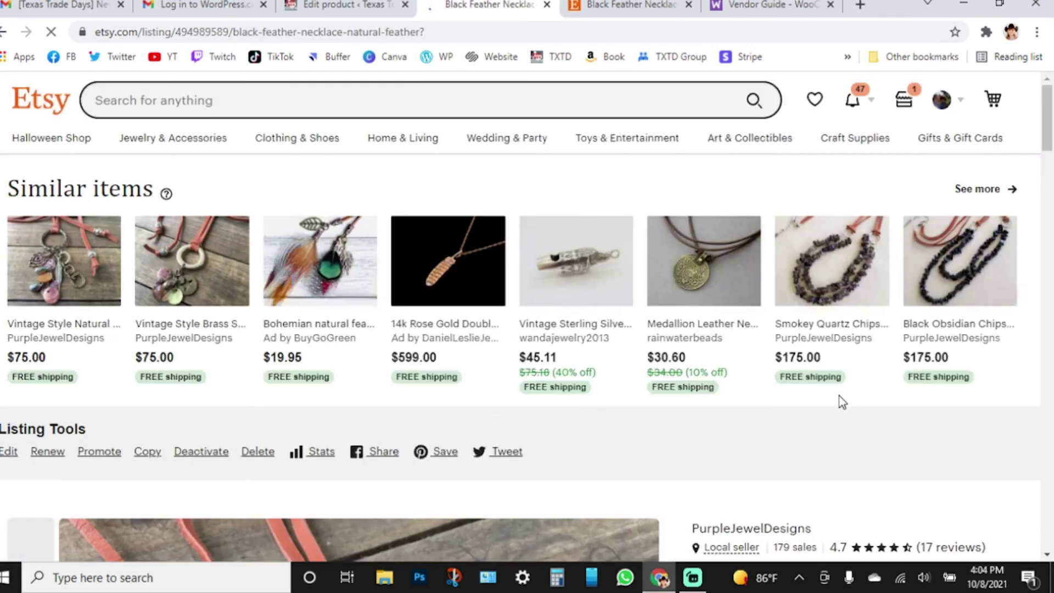
pyautogui.scroll(-3, 838, 398)
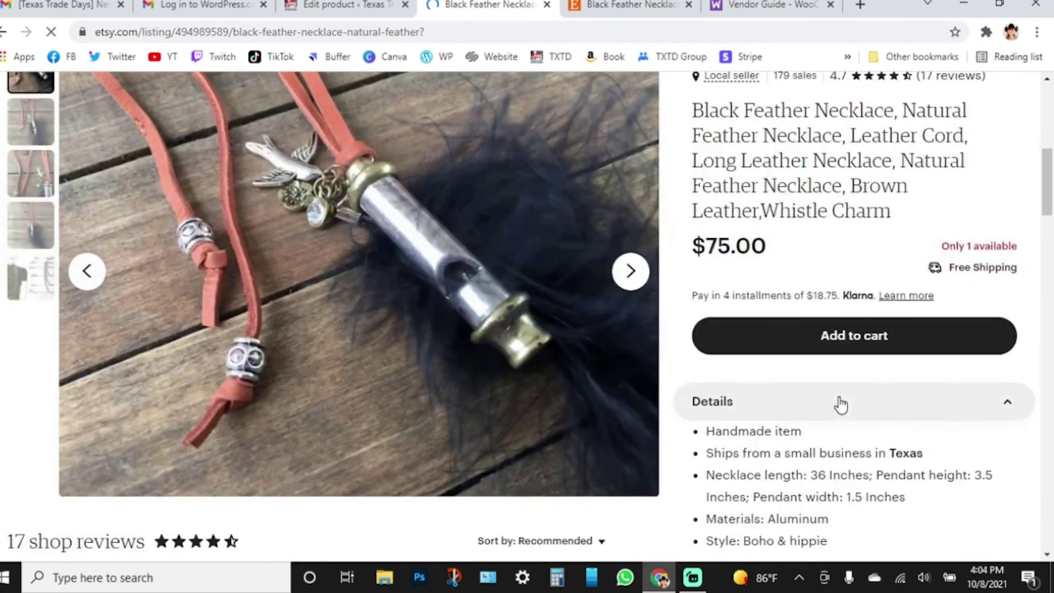
pyautogui.click(547, 5)
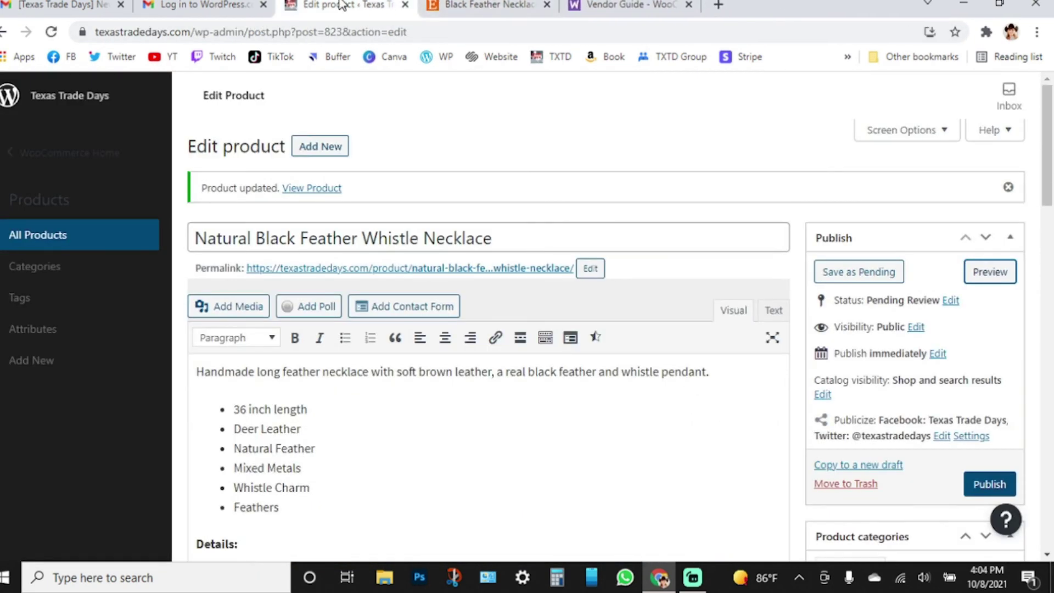
# - Publish the Natural Black Feather Whistle Necklace product
pyautogui.scroll(-2, 988, 417)
pyautogui.click(1005, 412)
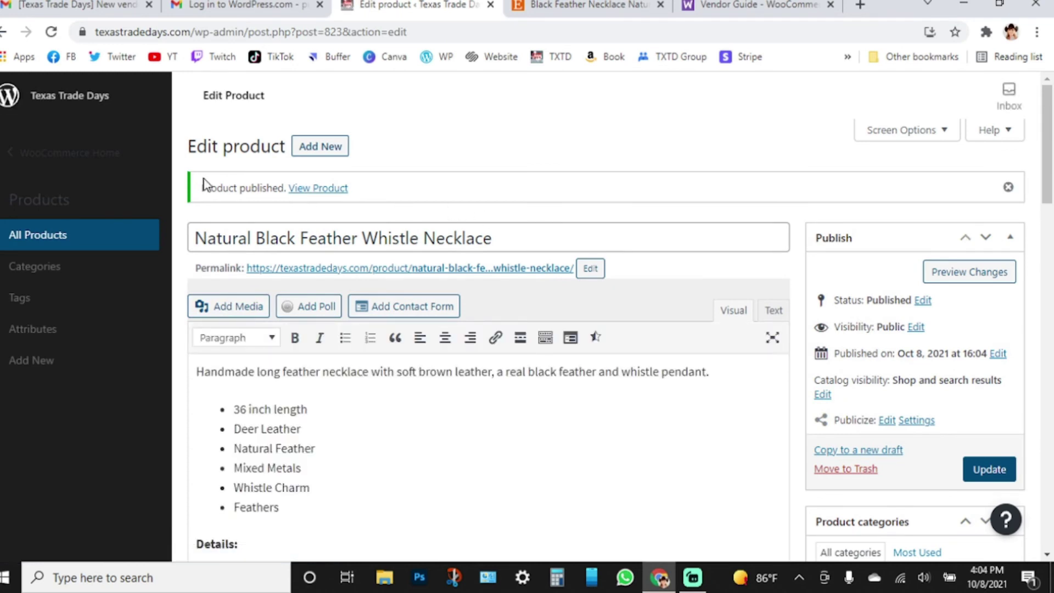
pyautogui.moveTo(232, 187); pyautogui.dragTo(281, 191)
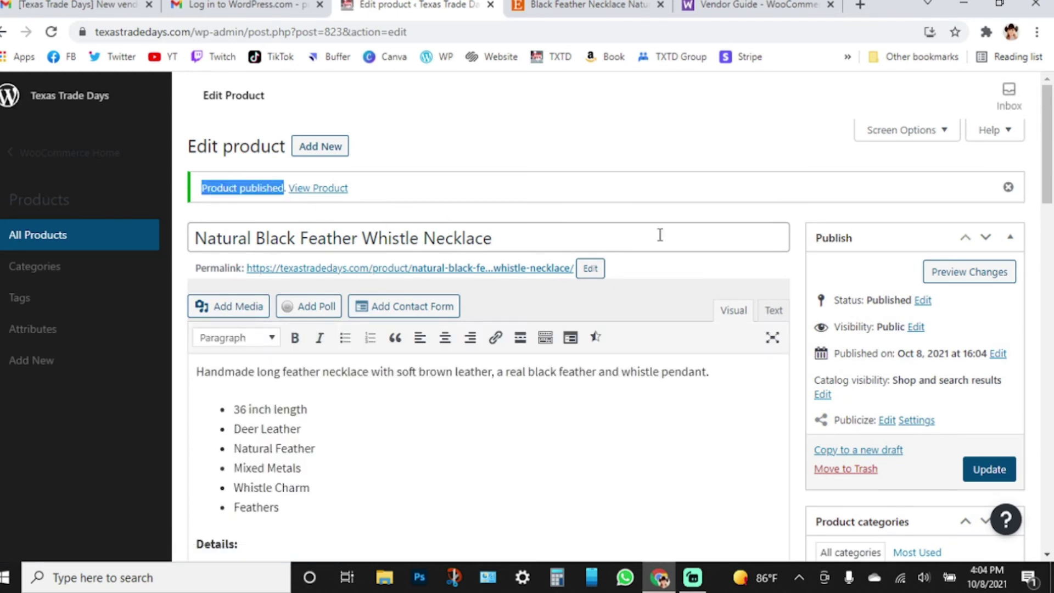
# - Leave the WooCommerce product pages for the WordPress.com home and log out of the administrator's account
pyautogui.click(57, 154)
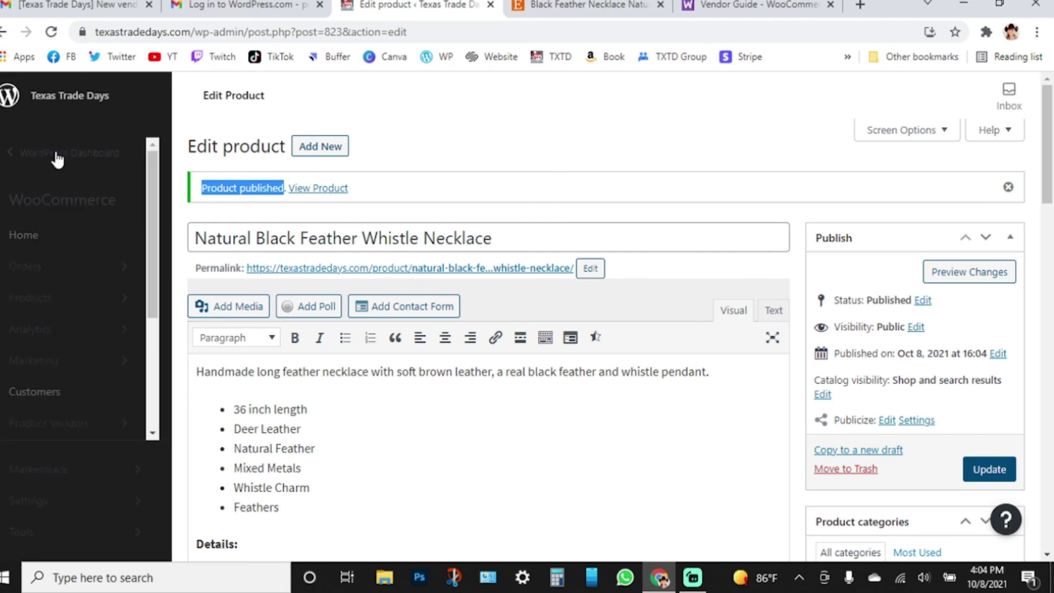
pyautogui.click(57, 155)
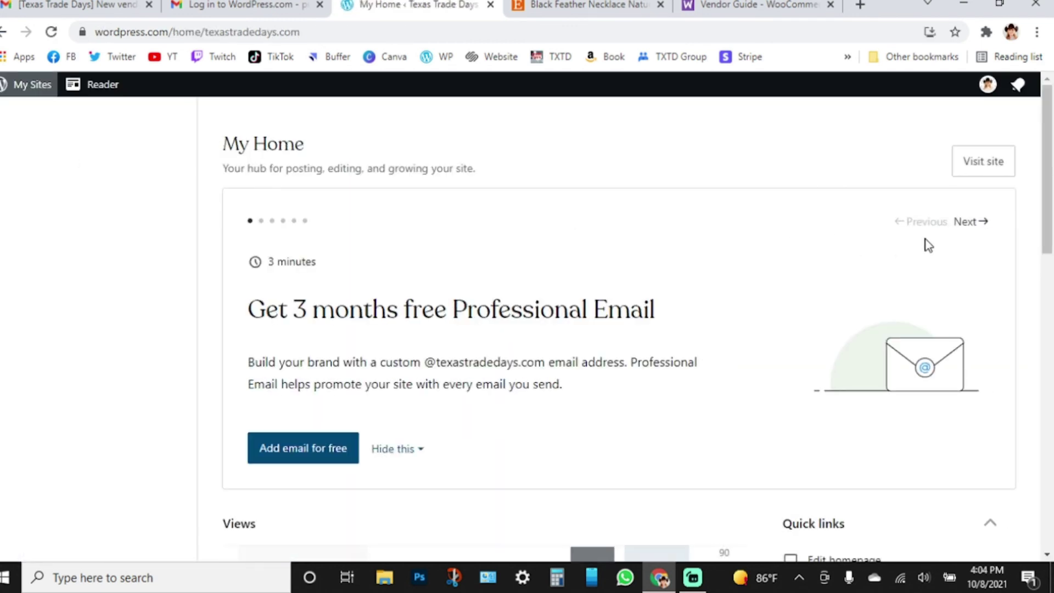
pyautogui.click(990, 100)
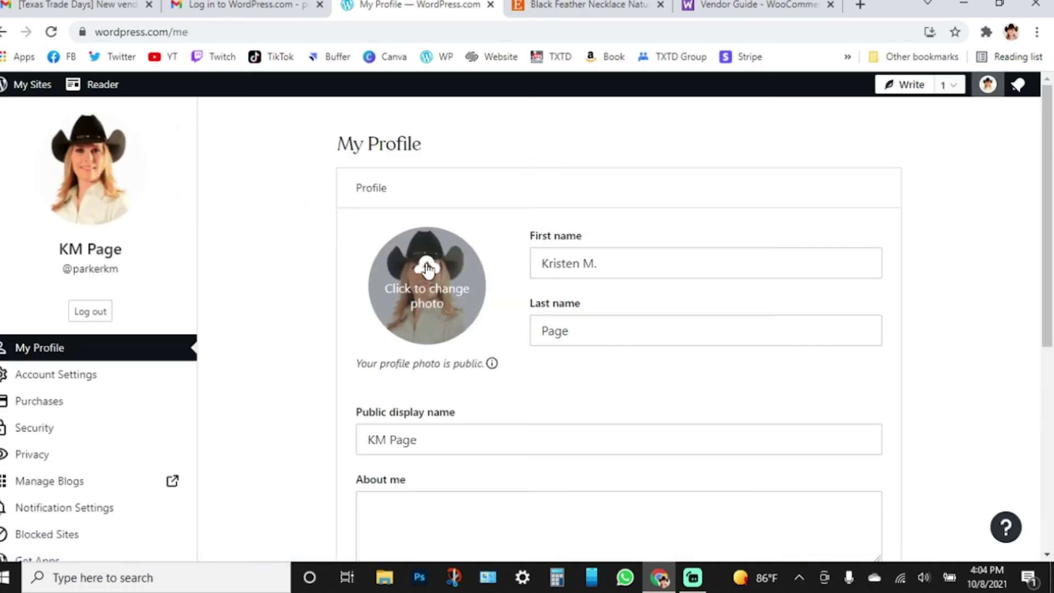
pyautogui.click(90, 312)
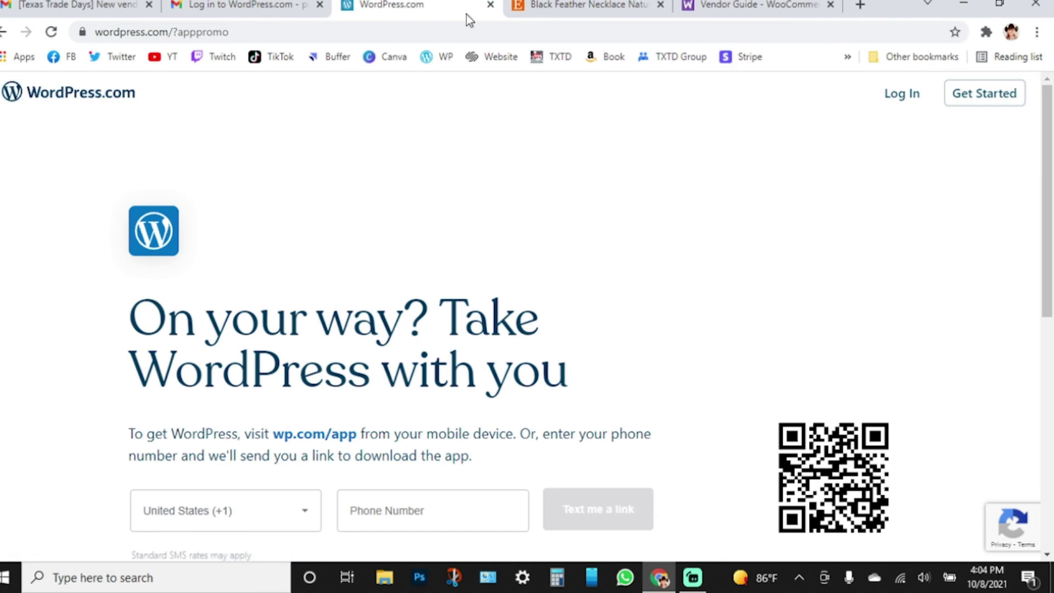
# - Open the Texas Trade Days home page and look down through its content
pyautogui.click(545, 62)
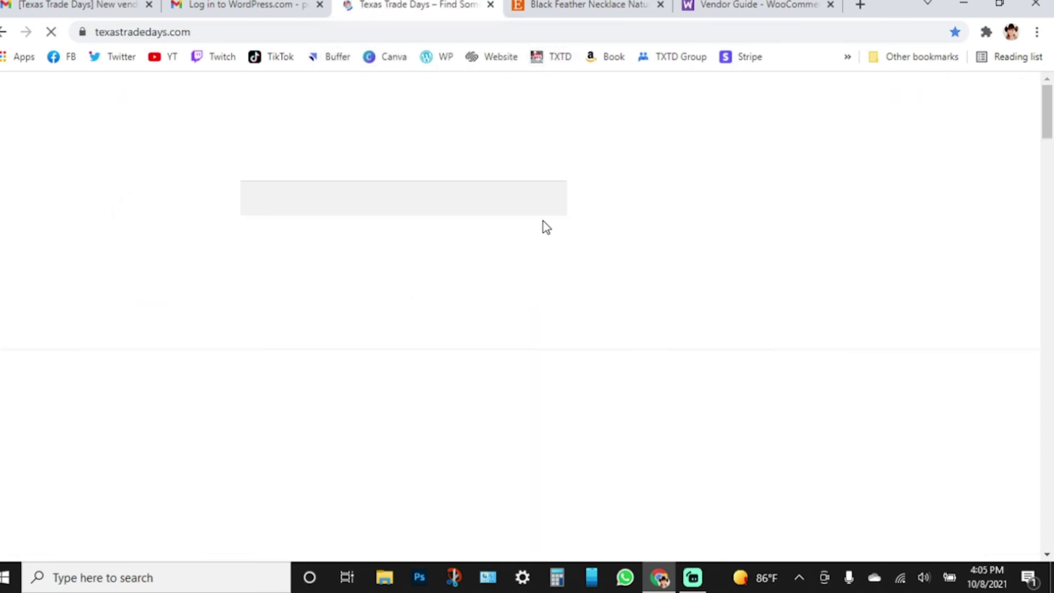
pyautogui.scroll(-20, 546, 227)
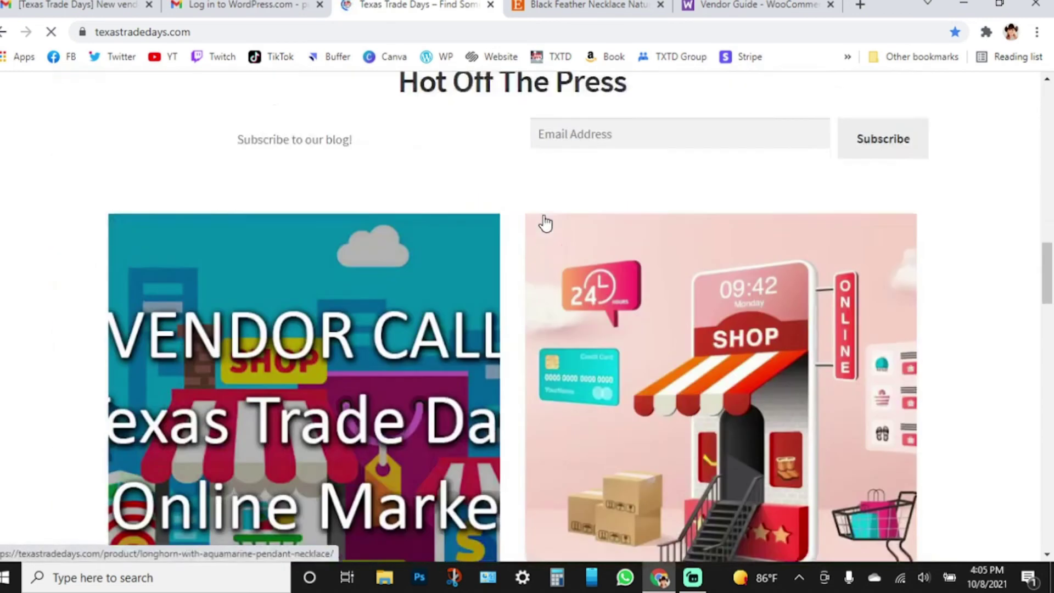
pyautogui.scroll(-10, 545, 222)
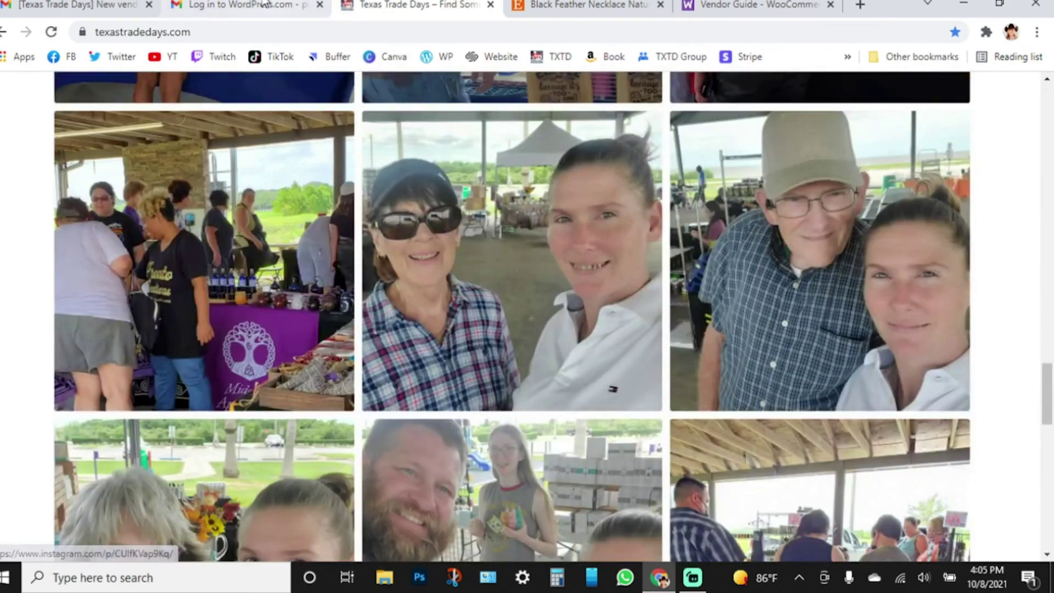
# - Check the vendor's and the Texas Trade Days Gmail inboxes for a new message about the published product
pyautogui.click(254, 16)
pyautogui.click(114, 197)
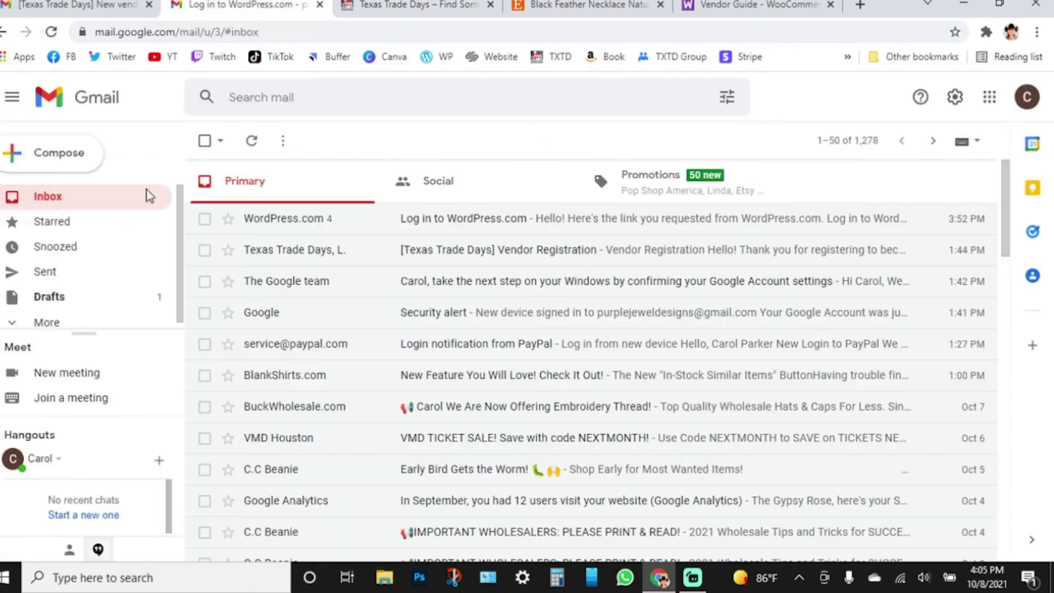
pyautogui.click(252, 141)
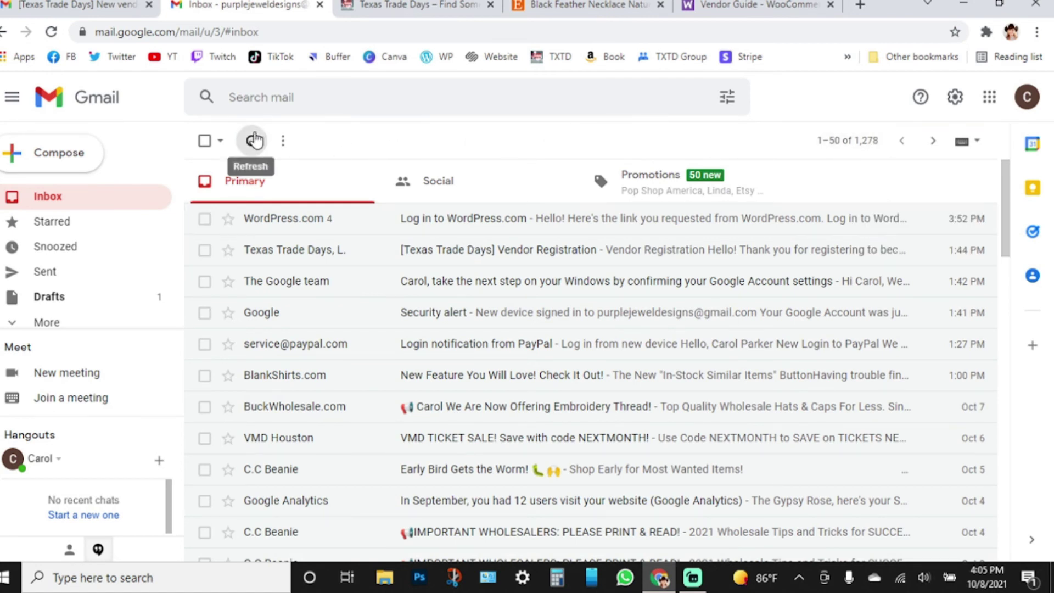
pyautogui.click(117, 7)
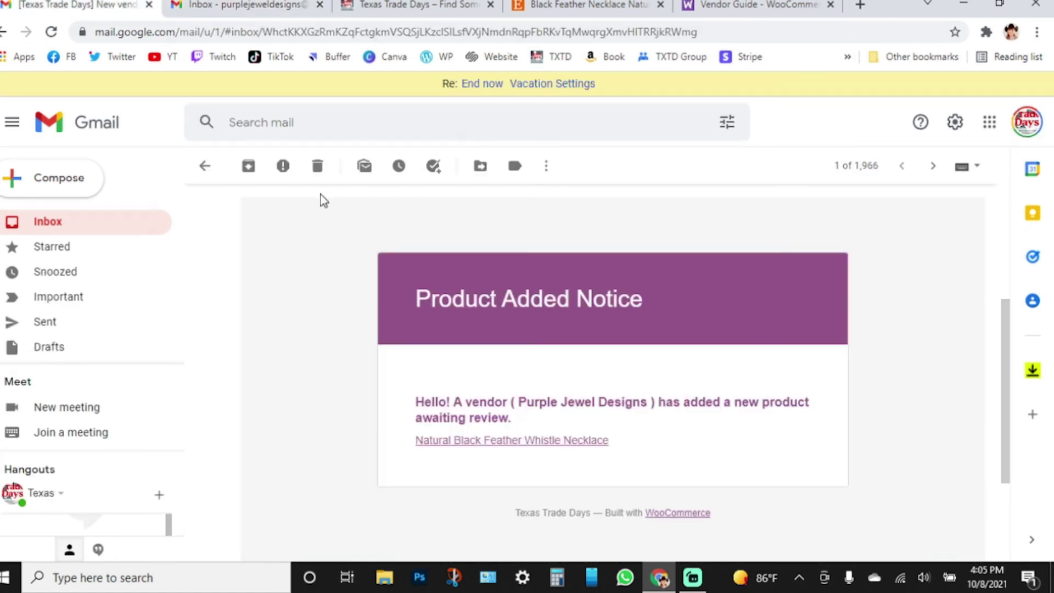
pyautogui.click(129, 225)
pyautogui.click(223, 7)
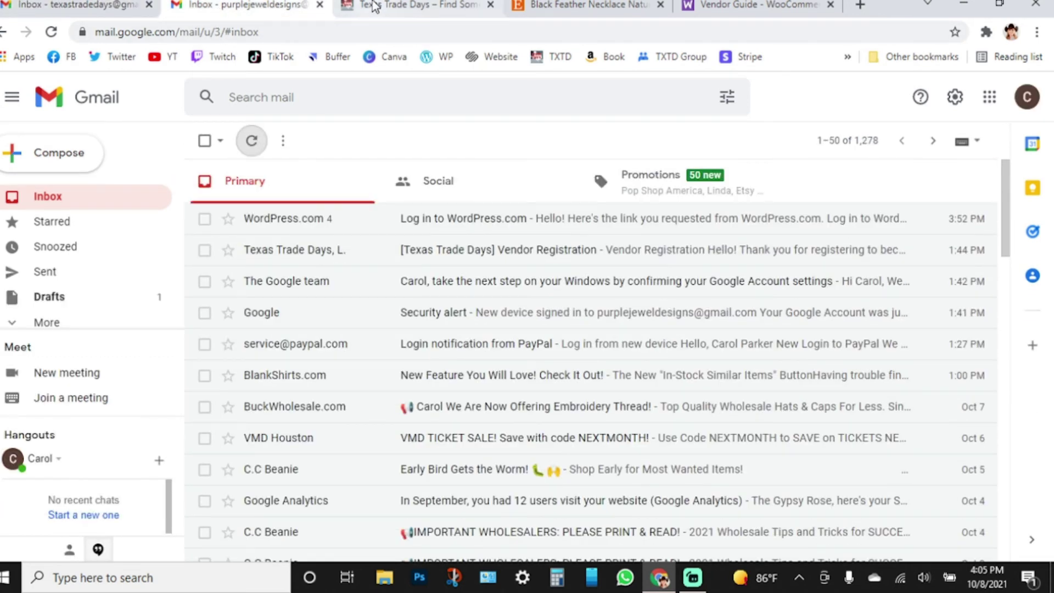
# - Return to the Texas Trade Days home page and open the Vendor Dashboard login from the Sell links in the footer
pyautogui.click(372, 6)
pyautogui.click(538, 5)
pyautogui.click(425, 7)
pyautogui.scroll(-20, 487, 235)
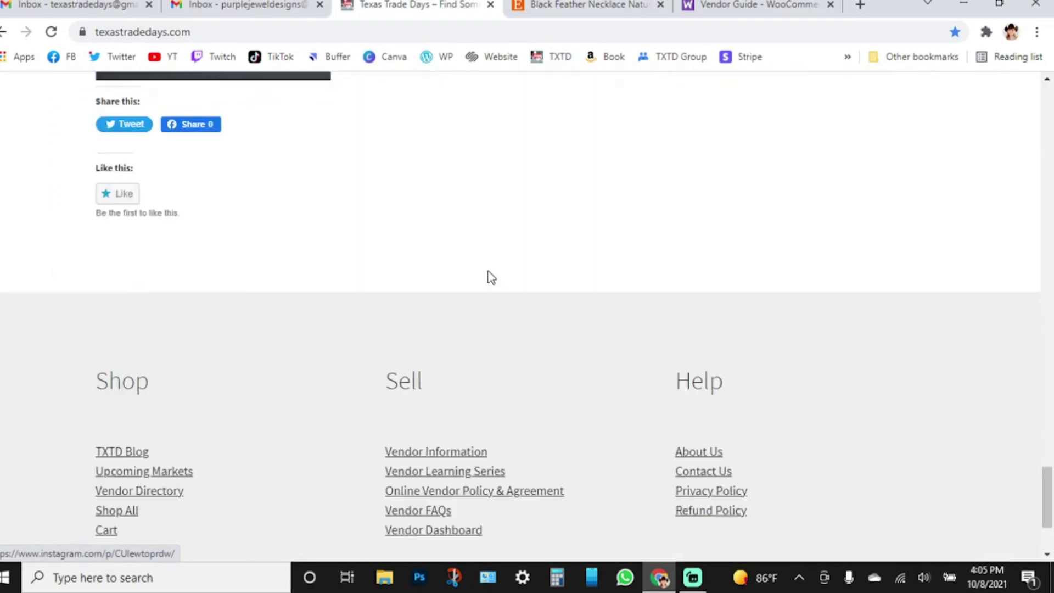
pyautogui.click(455, 379)
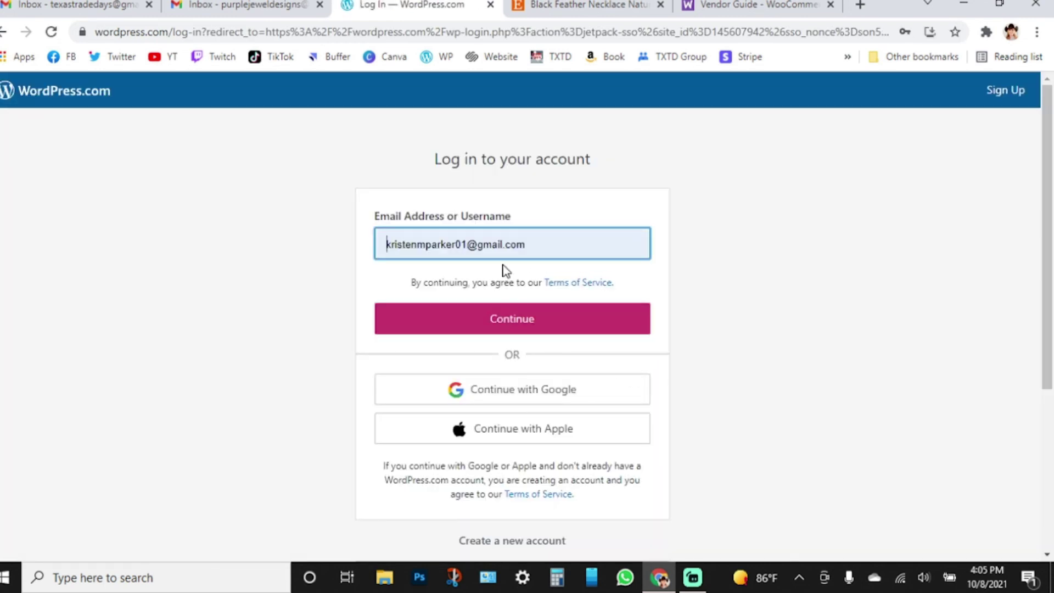
# - Enter the vendor's e-mail address in the WordPress.com login form and request the login link
pyautogui.click(568, 242)
pyautogui.click(511, 370)
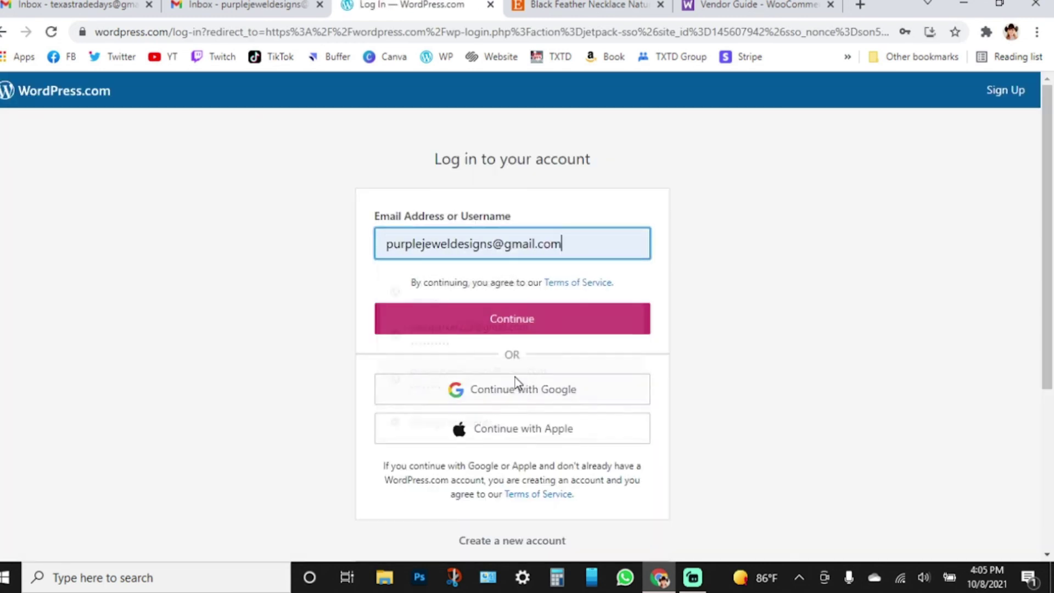
pyautogui.click(516, 324)
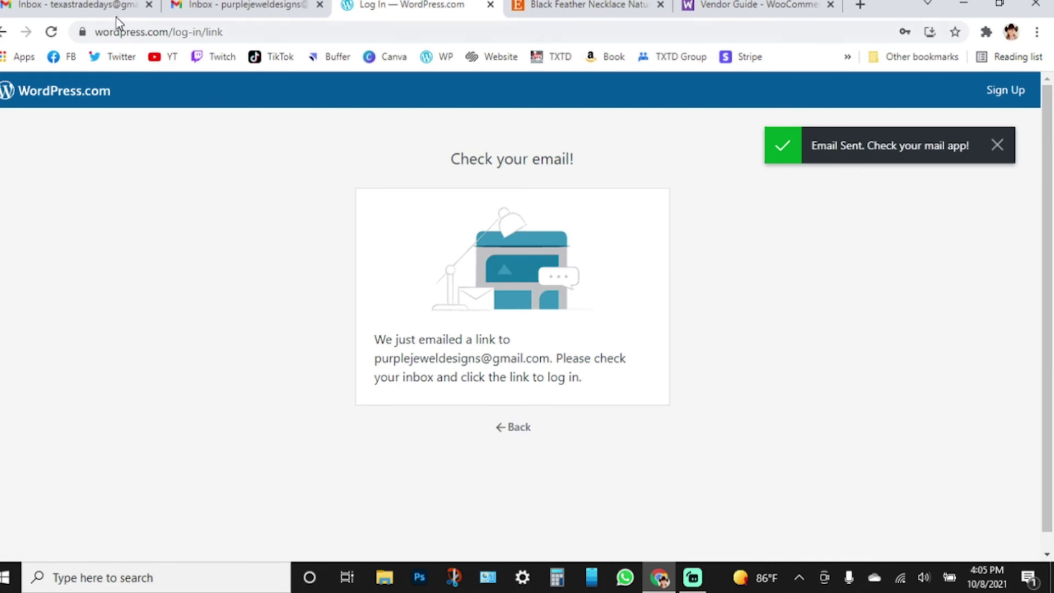
# - Open the newest WordPress.com login message in the vendor's inbox and follow its link to log in, closing the old login page
pyautogui.click(230, 5)
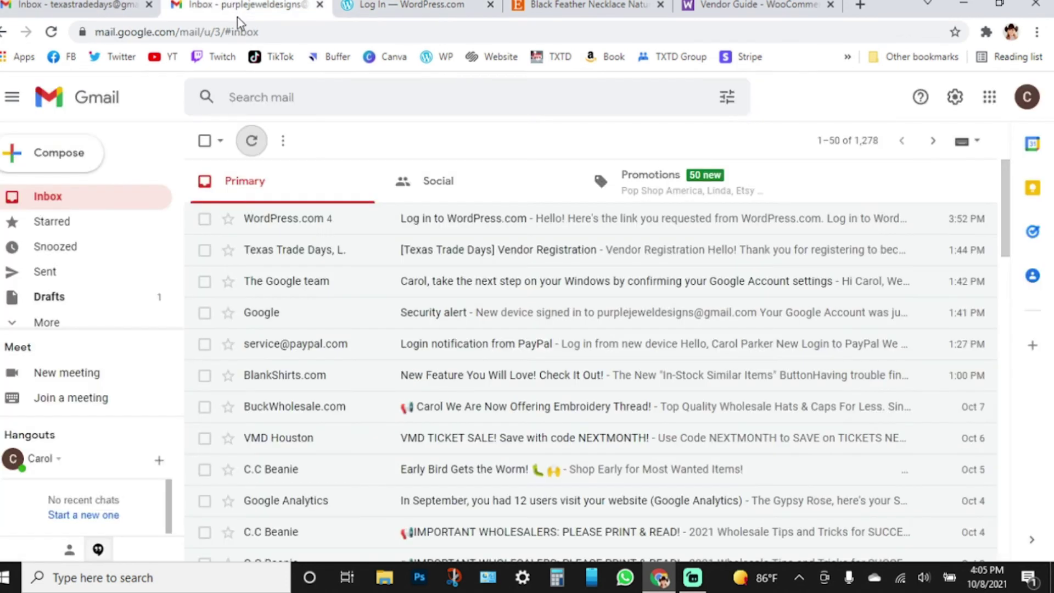
pyautogui.click(129, 195)
pyautogui.click(522, 218)
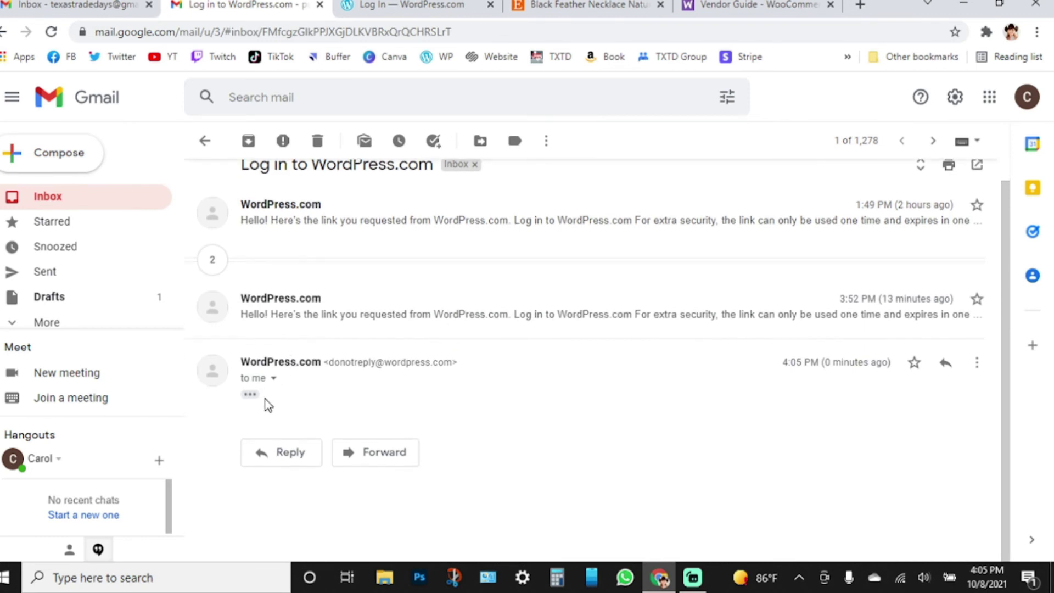
pyautogui.click(250, 395)
pyautogui.scroll(-4, 543, 385)
pyautogui.click(586, 388)
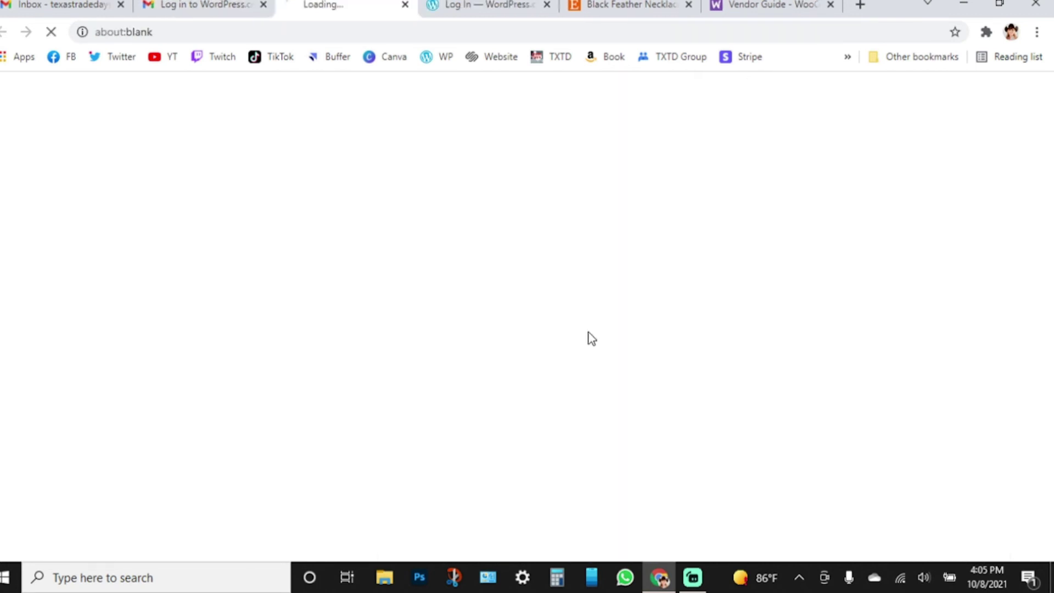
pyautogui.click(547, 4)
pyautogui.click(534, 538)
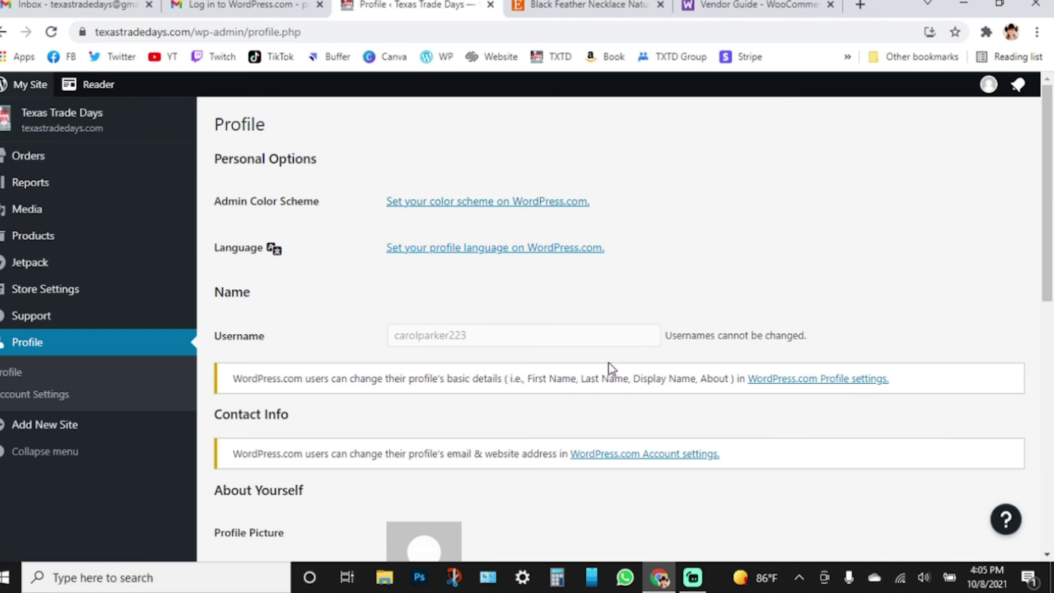
# - Open the Natural Black Feather Whistle Necklace for editing from the vendor's product list
pyautogui.scroll(-1, 607, 365)
pyautogui.scroll(-2, 607, 362)
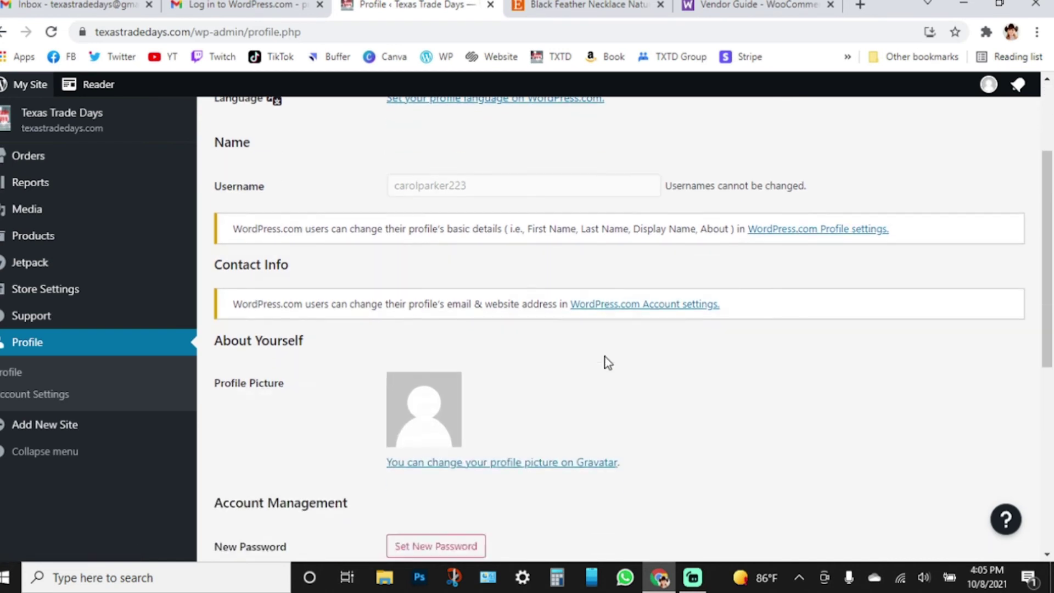
pyautogui.click(71, 242)
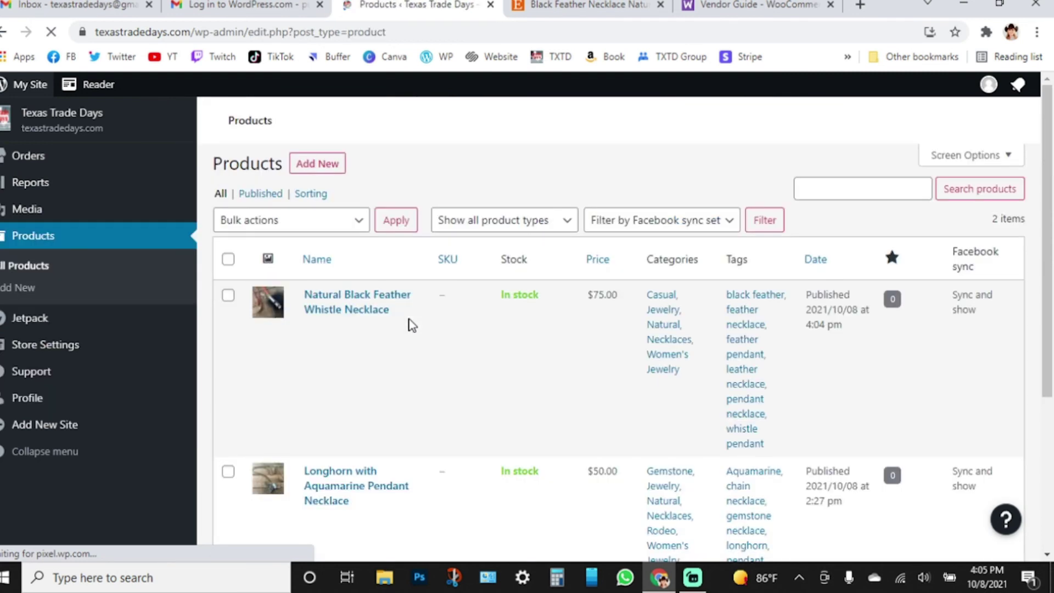
pyautogui.scroll(-1, 561, 404)
pyautogui.scroll(-1, 561, 404)
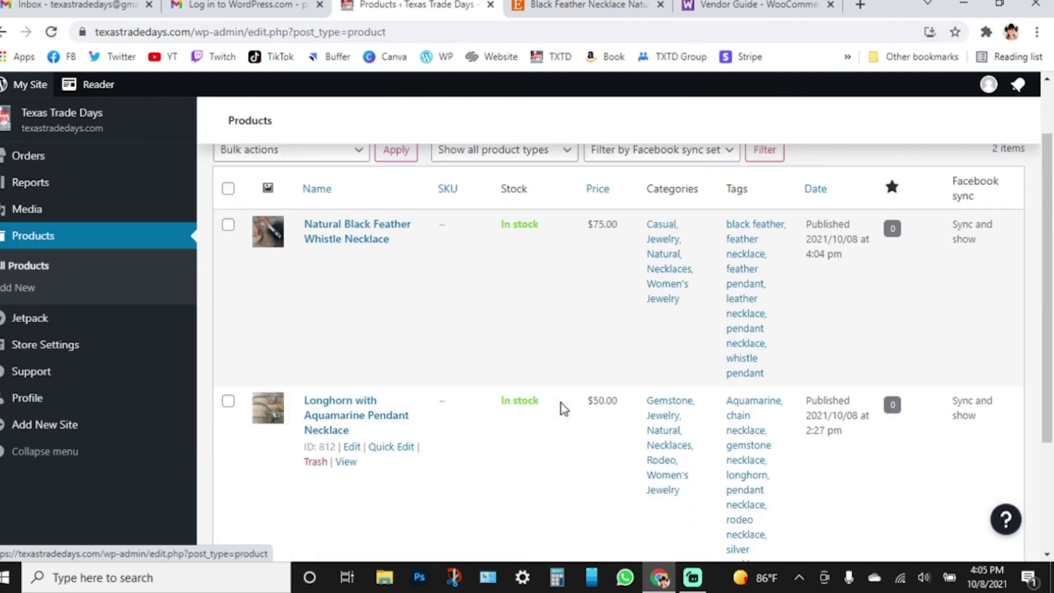
pyautogui.click(343, 231)
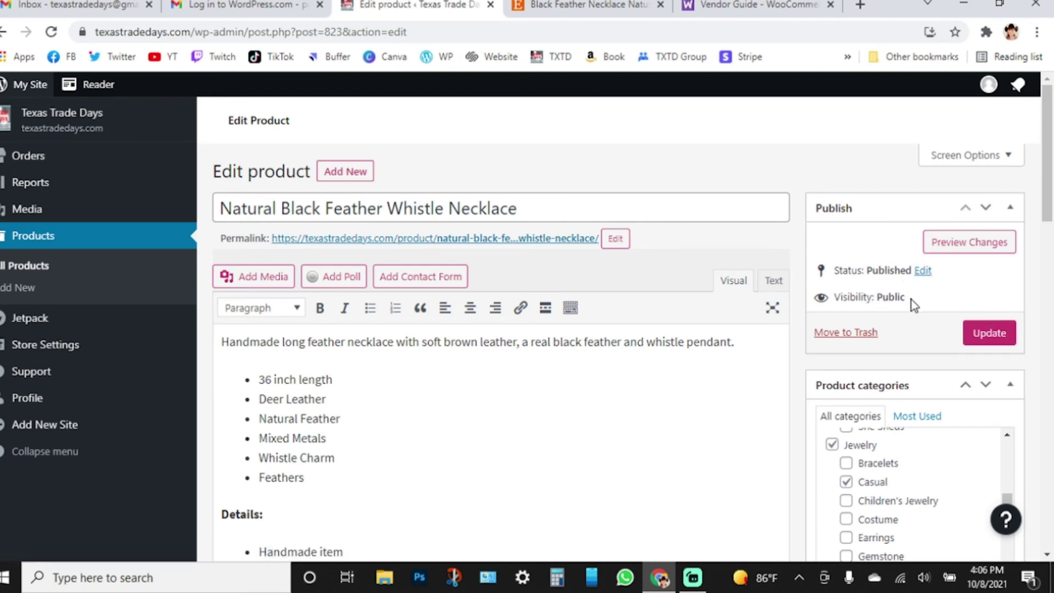
# - Look over the necklace's product details, and view the vendor's Orders and Reports pages
pyautogui.scroll(-12, 779, 400)
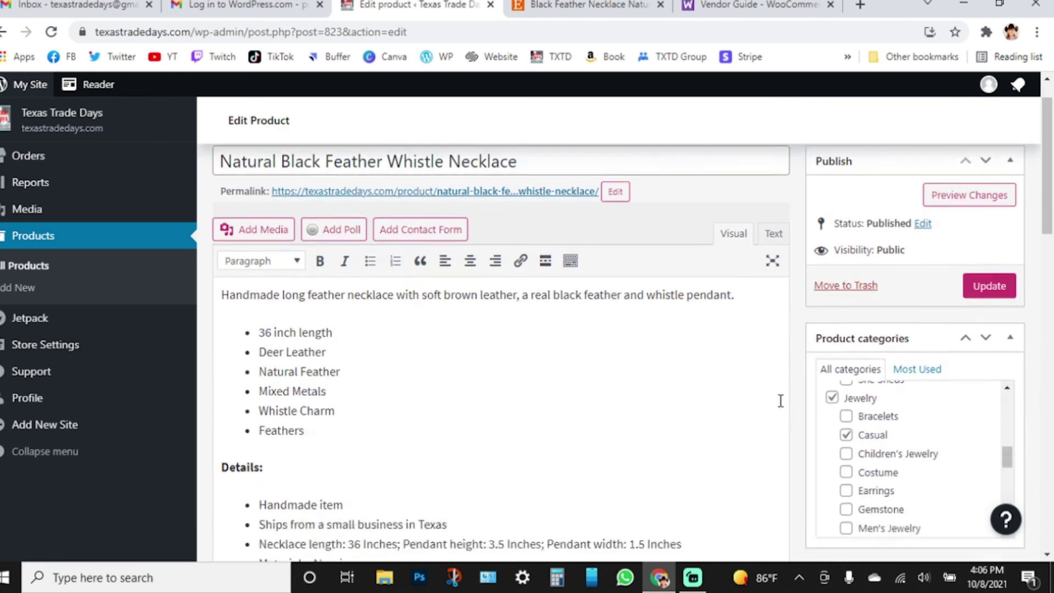
pyautogui.scroll(-5, 795, 404)
pyautogui.scroll(14, 795, 403)
pyautogui.scroll(3, 794, 400)
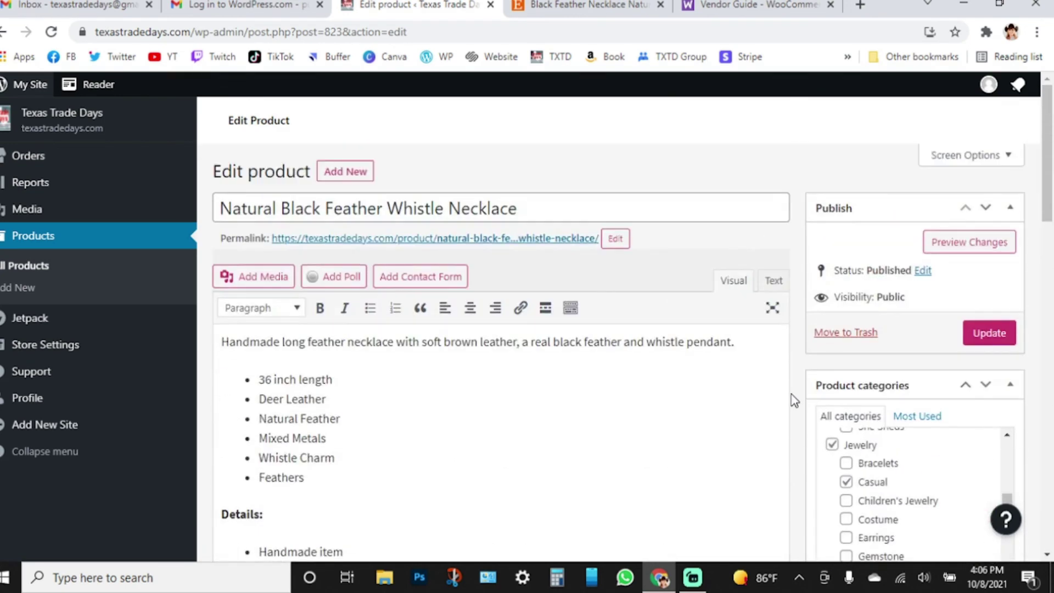
pyautogui.click(31, 156)
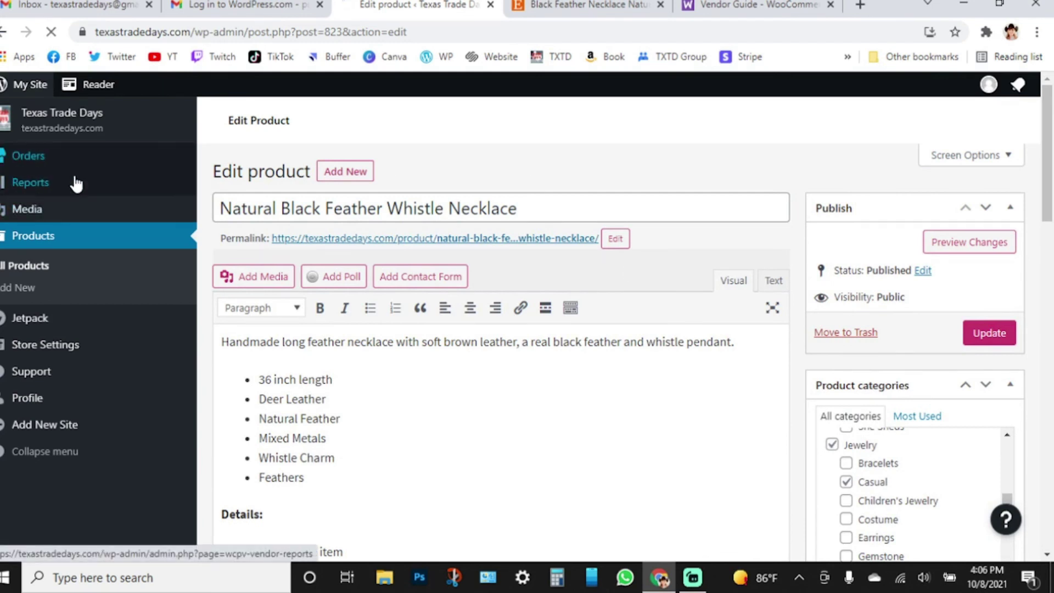
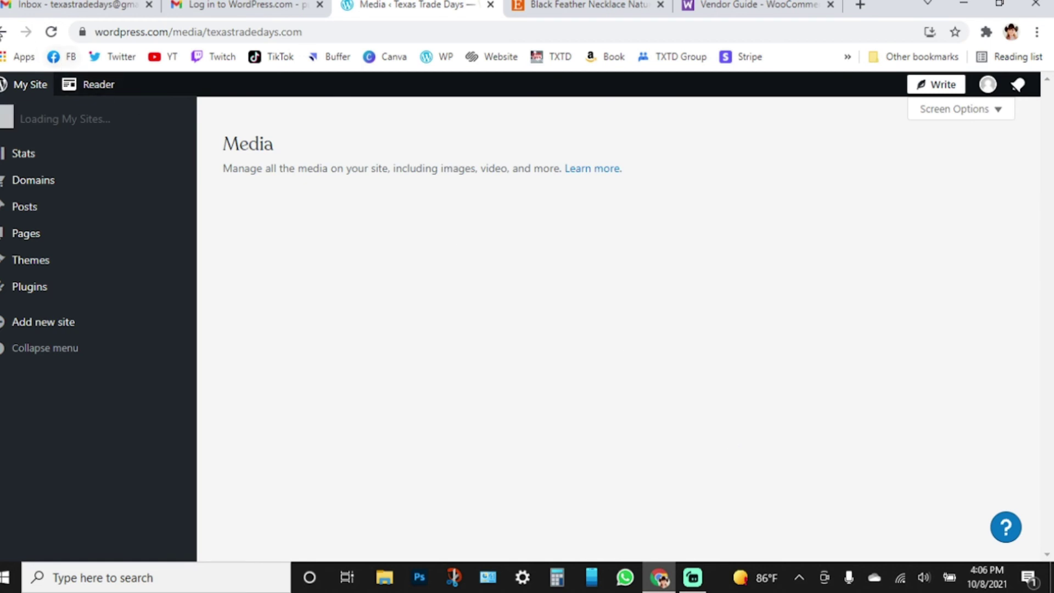
pyautogui.click(4, 33)
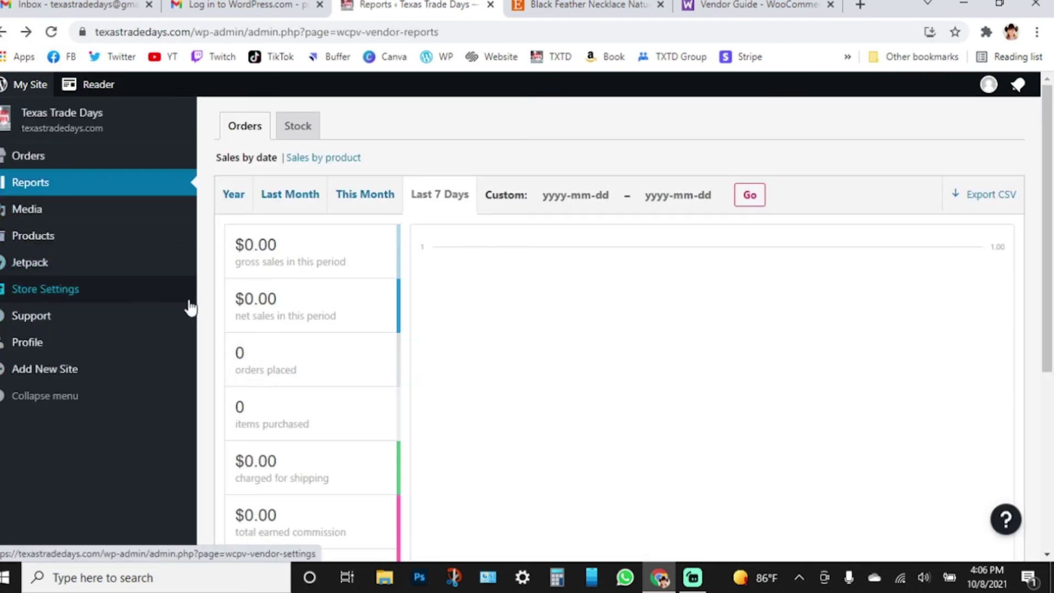
# - Open the vendor's Store Settings and review the logo, profile, e-mail, commission and timezone fields
pyautogui.click(122, 297)
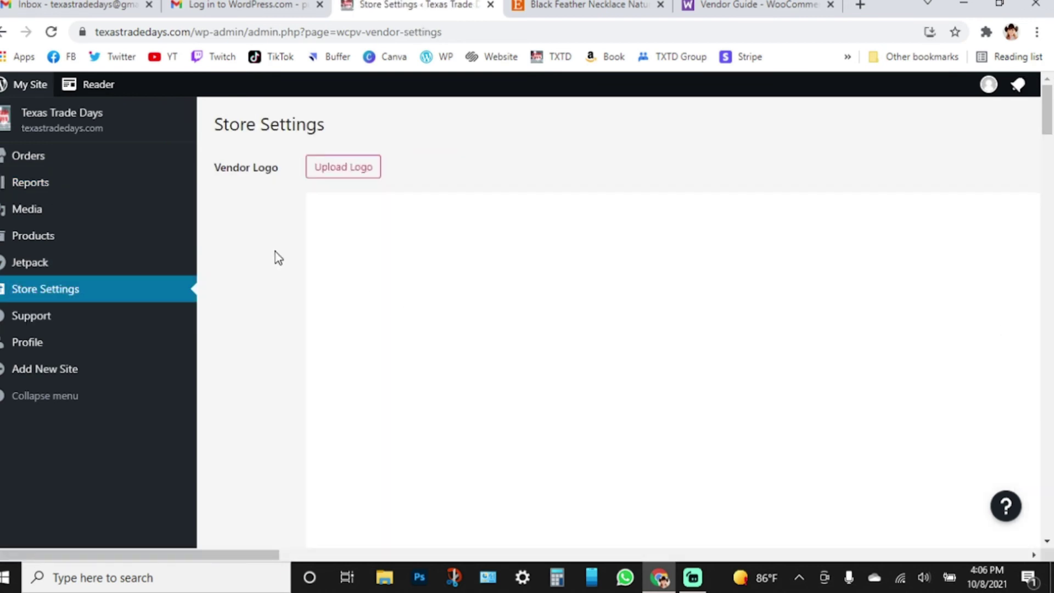
pyautogui.scroll(-10, 273, 254)
pyautogui.scroll(-5, 273, 254)
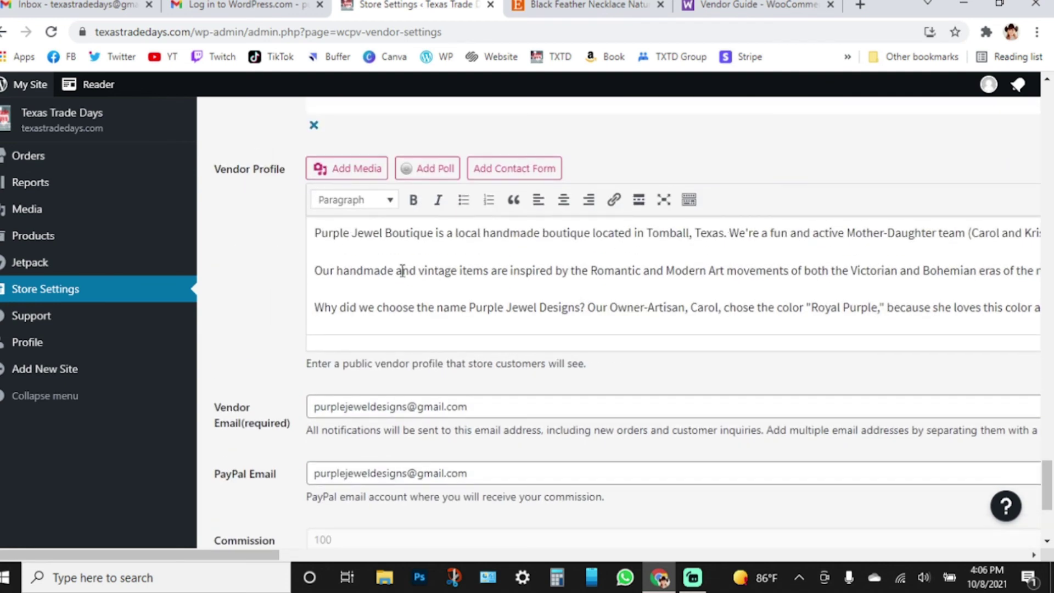
pyautogui.scroll(-4, 304, 275)
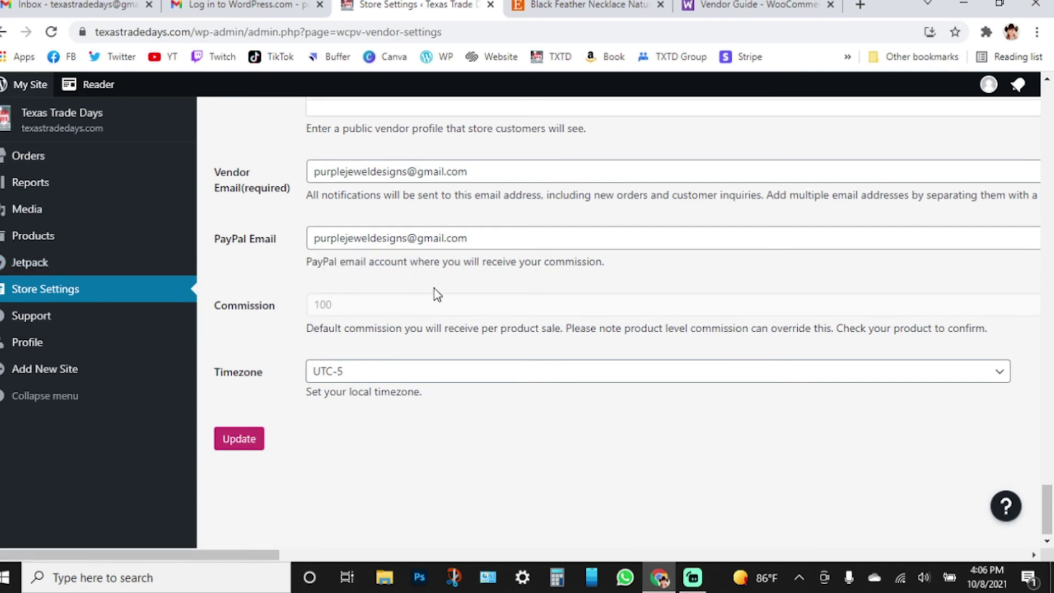
pyautogui.scroll(8, 600, 400)
pyautogui.scroll(10, 604, 382)
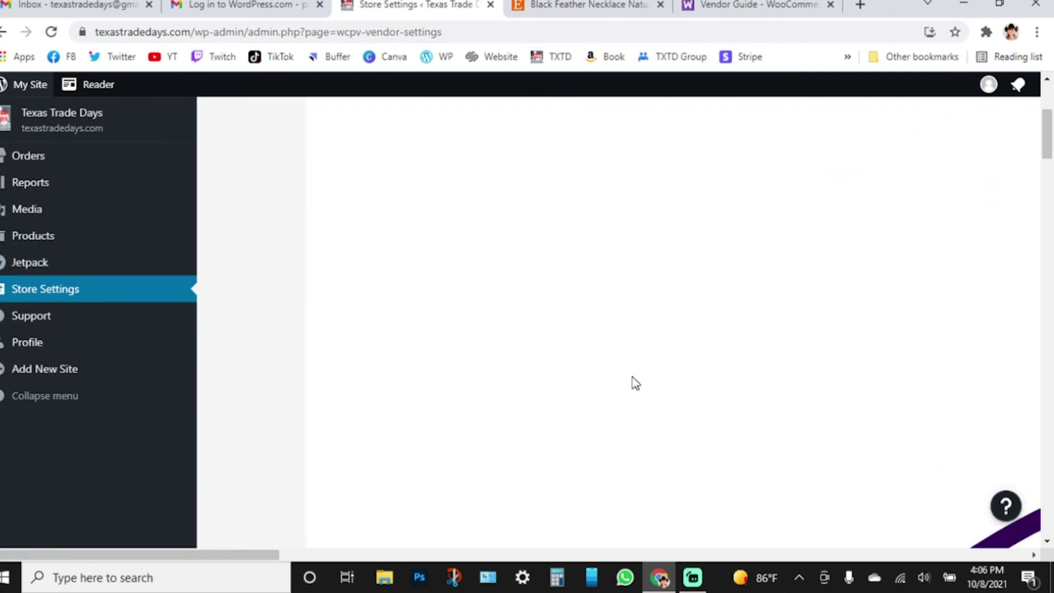
pyautogui.scroll(3, 635, 383)
# - View the vendor Support page's question form and consult the WooCommerce Vendor Guide, returning to the Support page
pyautogui.click(66, 322)
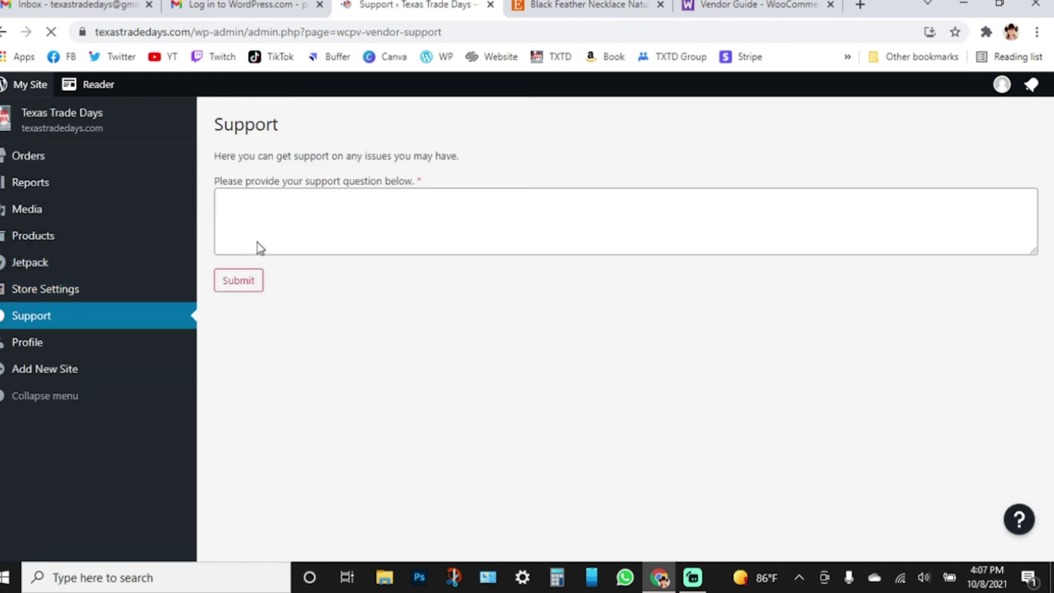
pyautogui.click(262, 206)
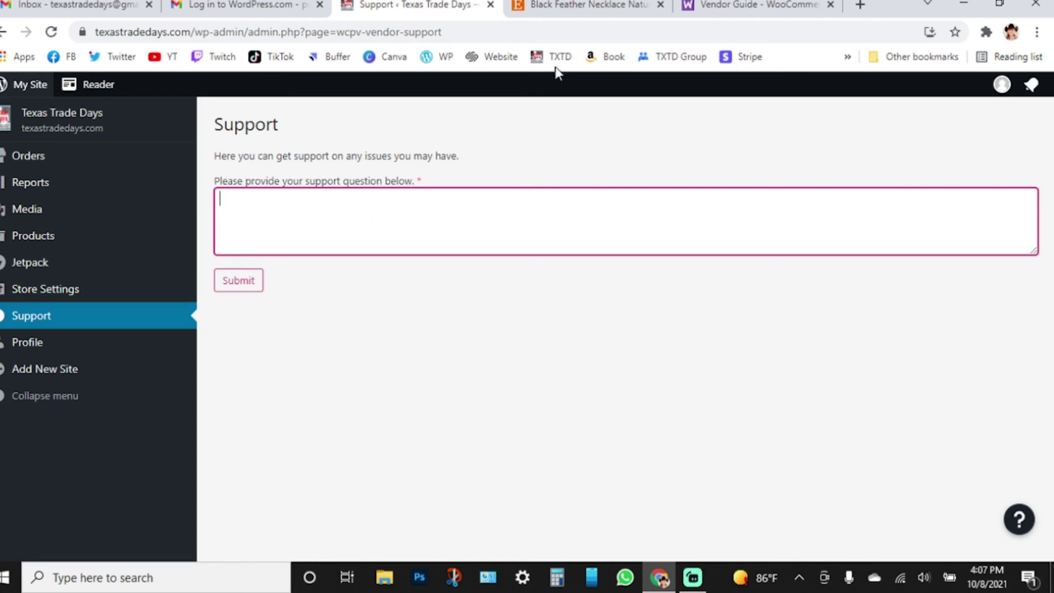
pyautogui.click(755, 7)
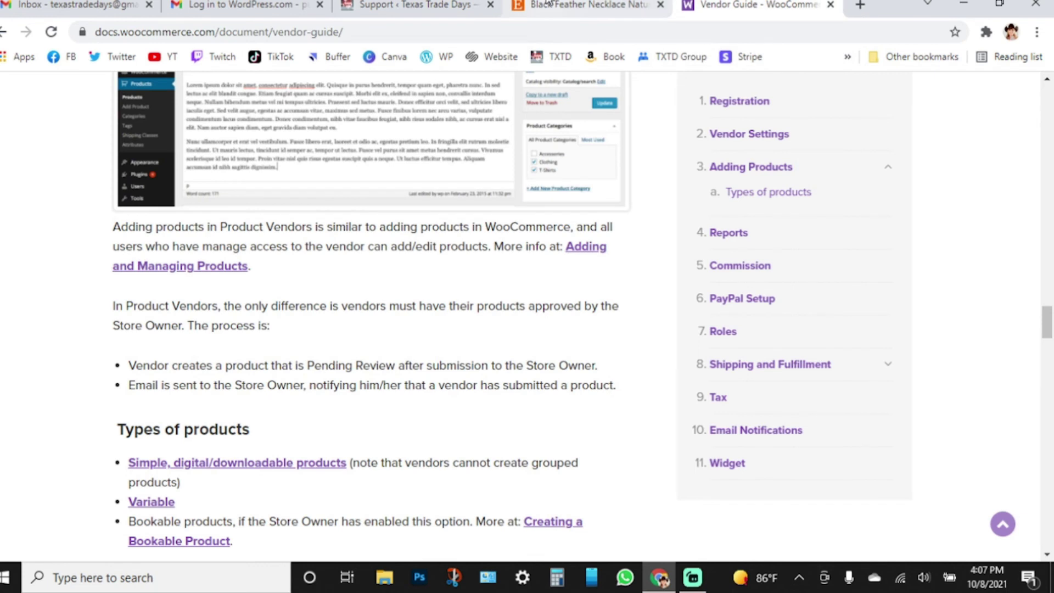
pyautogui.click(439, 6)
pyautogui.click(429, 418)
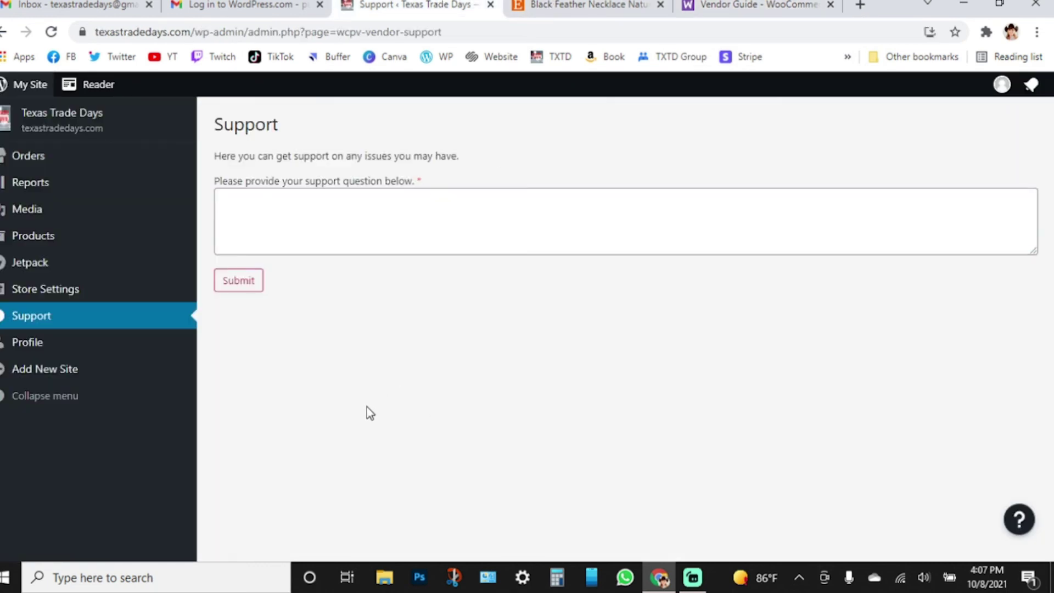
# - Open the vendor's WordPress.com profile and log out of the account
pyautogui.click(1002, 86)
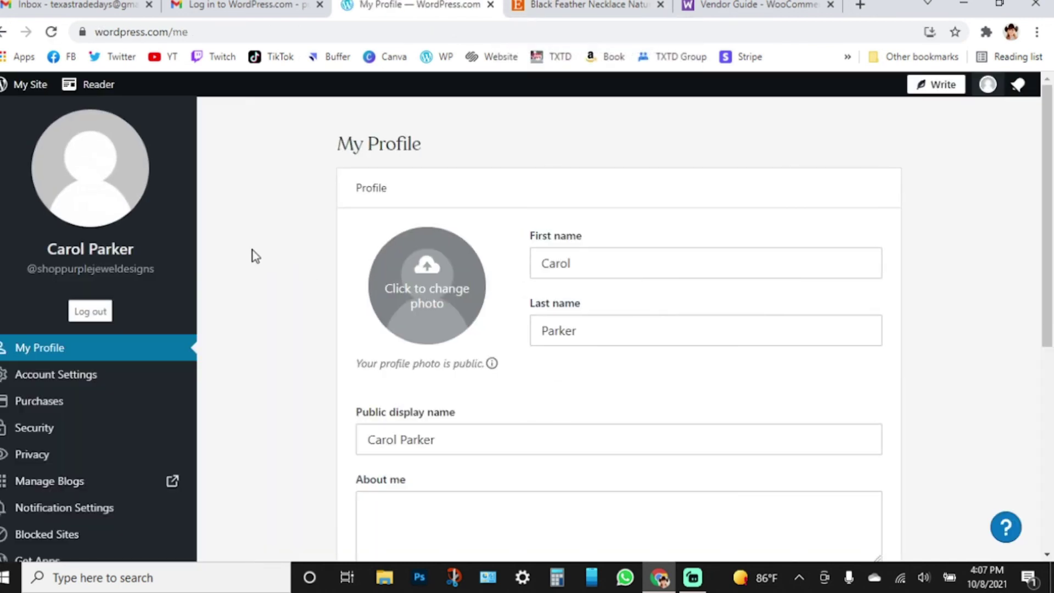
pyautogui.click(97, 309)
pyautogui.click(719, 6)
pyautogui.click(423, 5)
# - Open the Texas Trade Days home page and go to Vendor Information under Vendor Directory
pyautogui.click(552, 56)
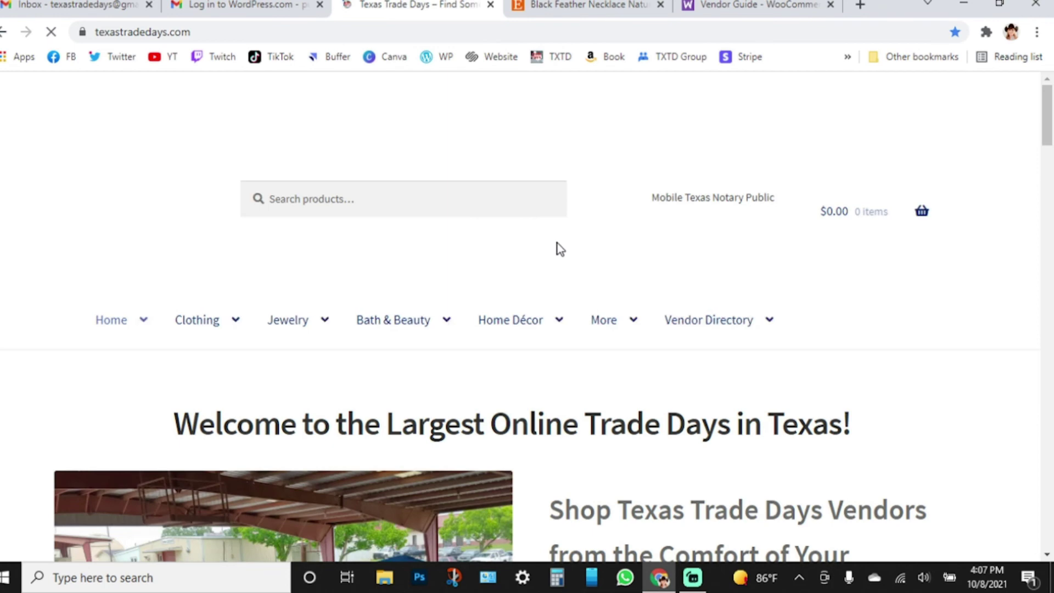
pyautogui.scroll(-3, 742, 247)
pyautogui.moveTo(698, 118)
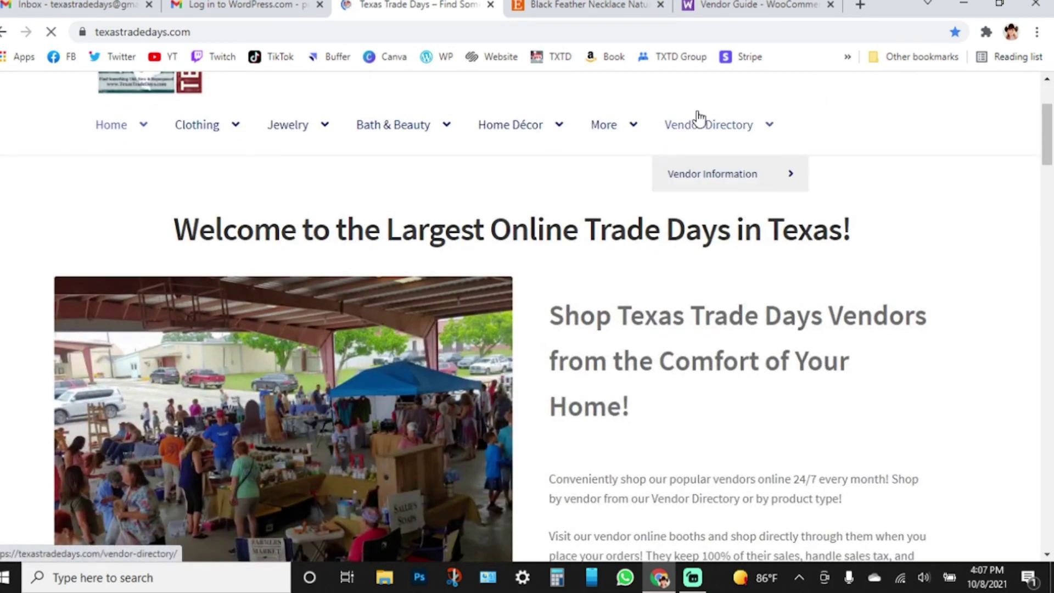
pyautogui.click(708, 175)
pyautogui.scroll(-7, 712, 376)
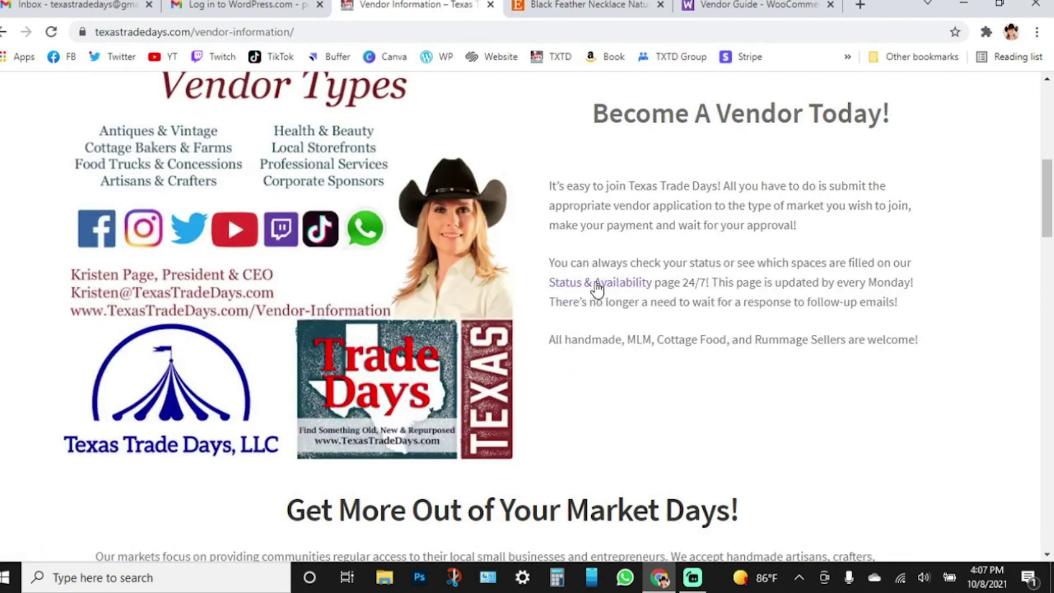
# - View the Status & Availability page linked under Become A Vendor Today, and close it again
pyautogui.click(596, 283)
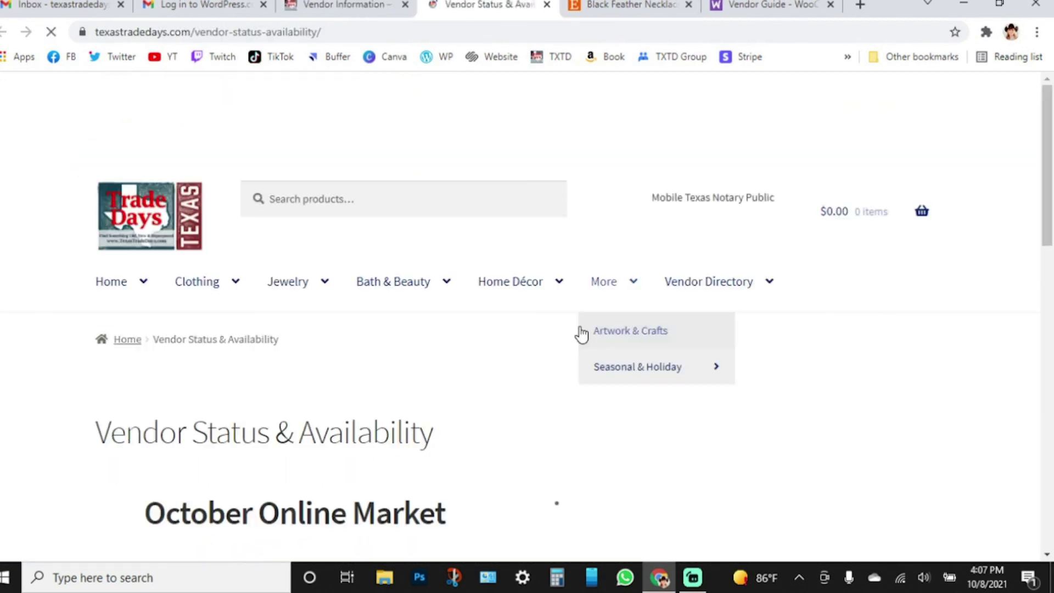
pyautogui.scroll(-10, 580, 340)
pyautogui.scroll(6, 580, 346)
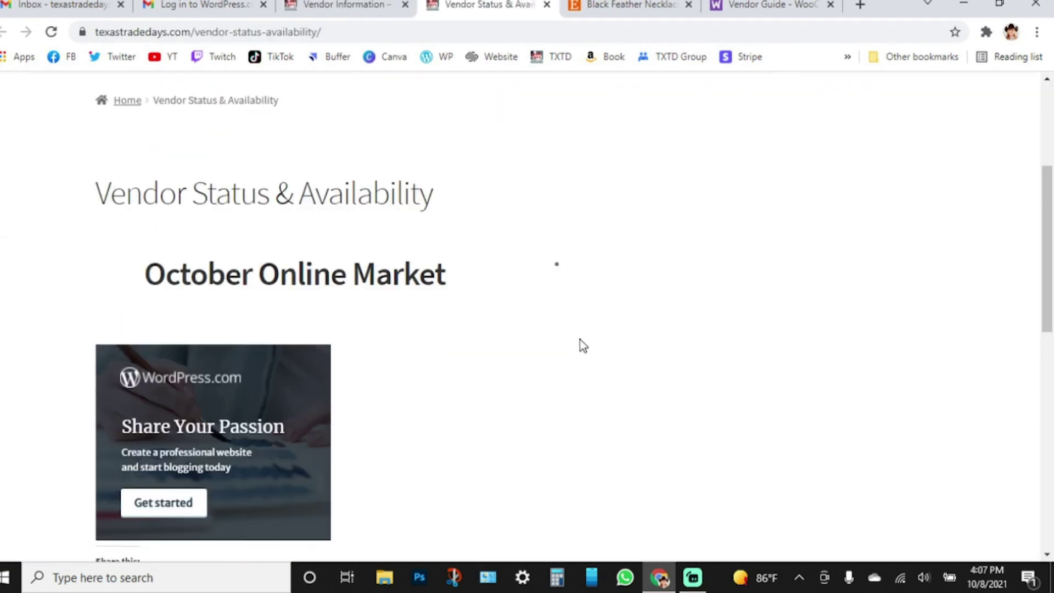
pyautogui.click(545, 8)
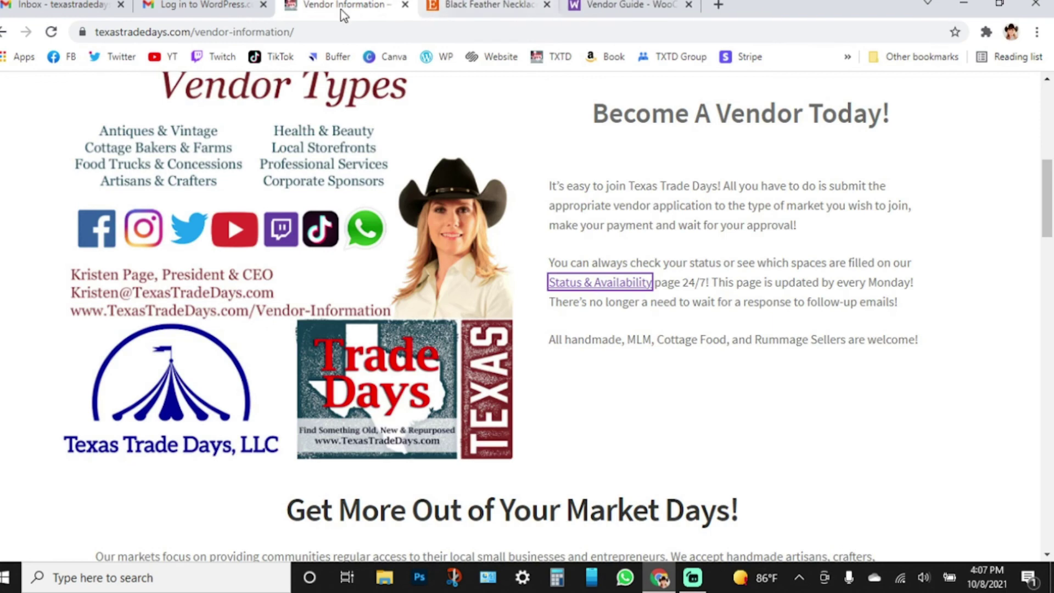
# - Browse the videos of the TXTD Vendor Learning Series linked in the vendor perks list, and return to Vendor Information
pyautogui.scroll(-1, 664, 336)
pyautogui.scroll(-7, 664, 336)
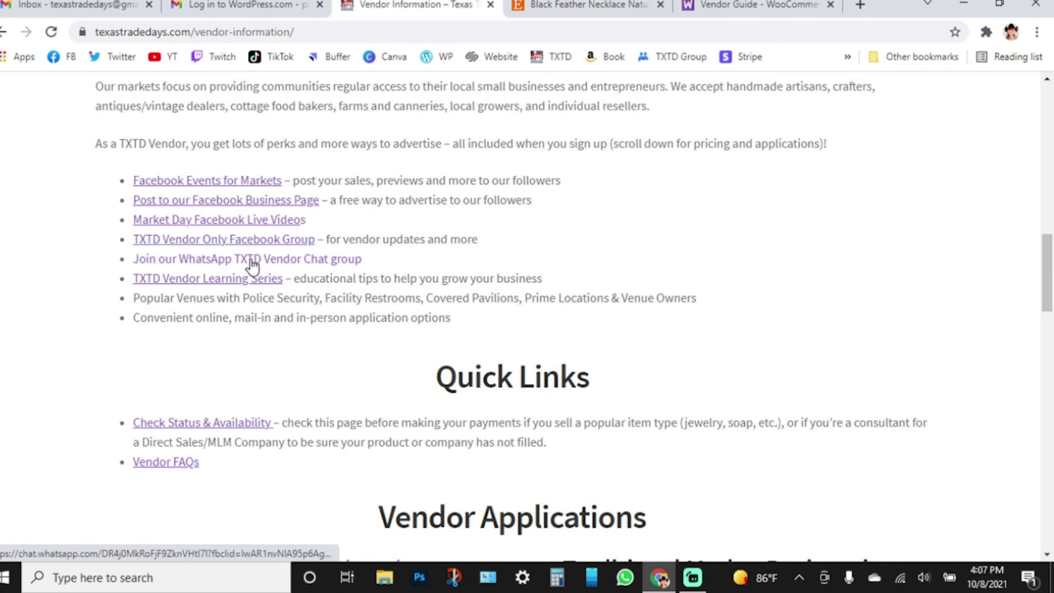
pyautogui.click(248, 286)
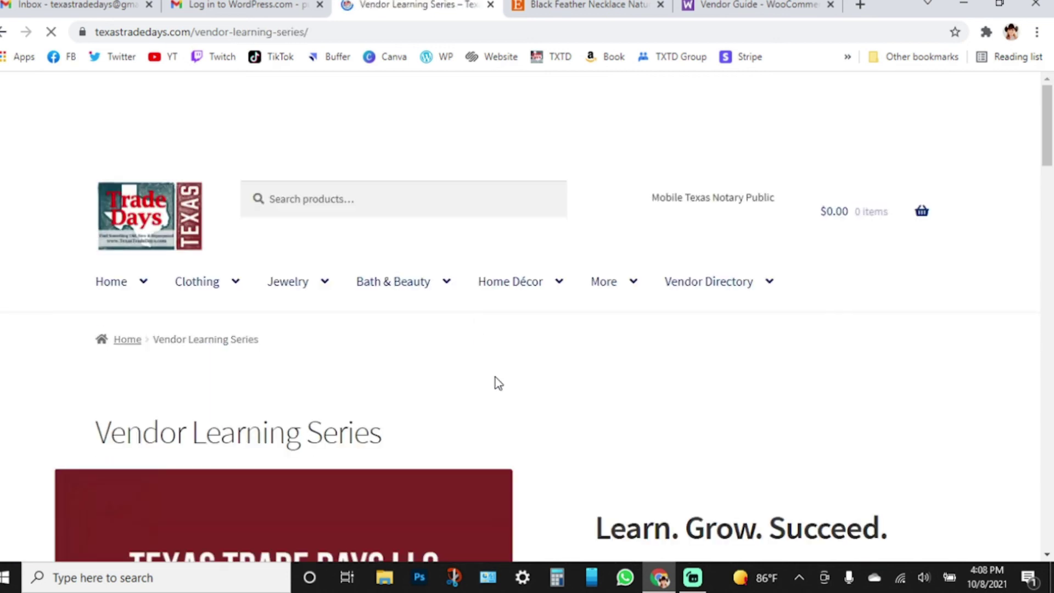
pyautogui.scroll(-10, 531, 372)
pyautogui.scroll(-15, 531, 371)
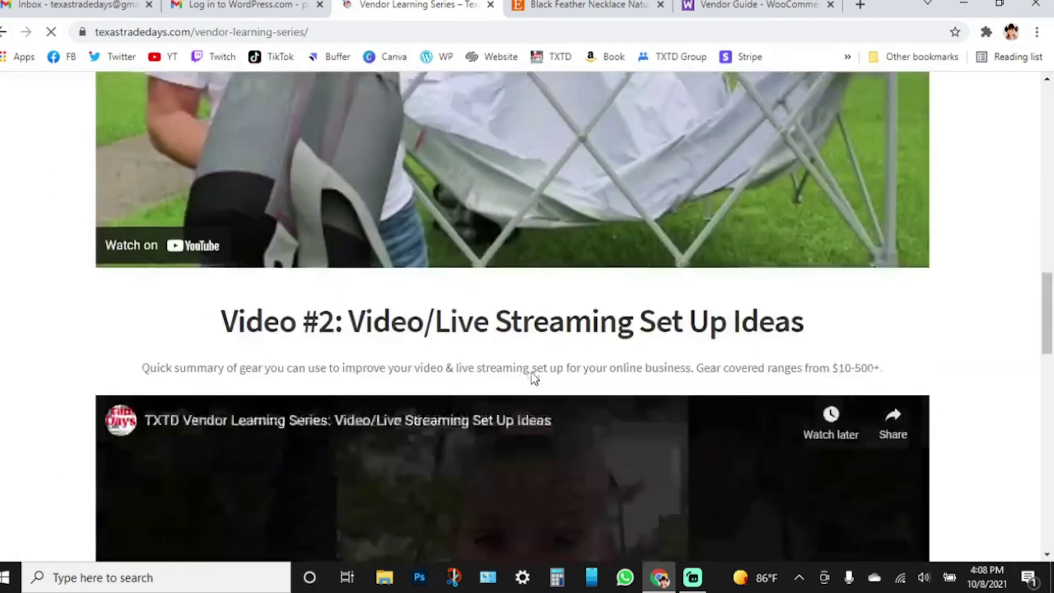
pyautogui.scroll(5, 529, 368)
pyautogui.scroll(10, 474, 196)
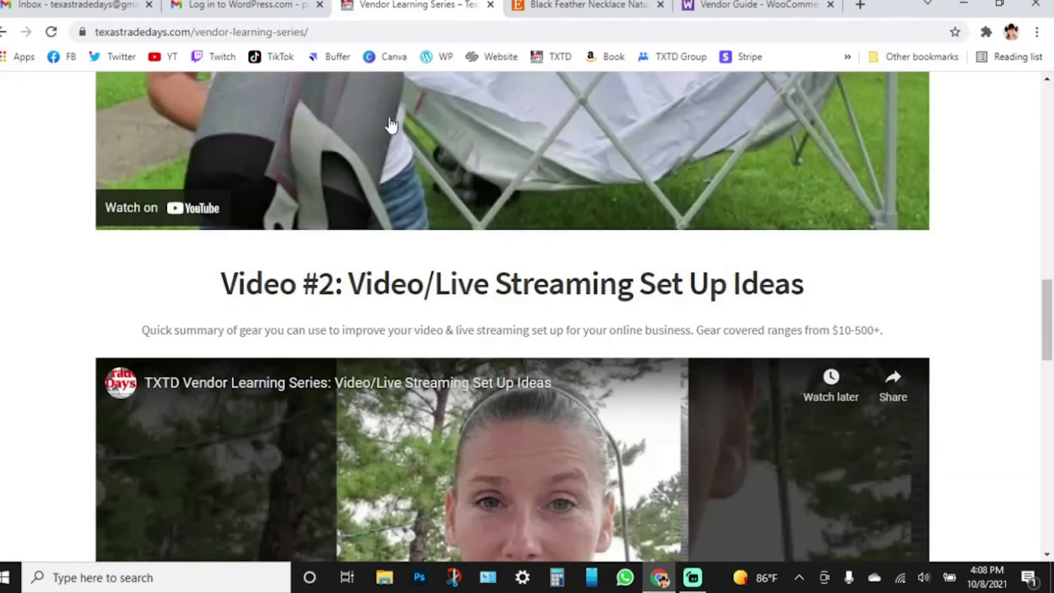
pyautogui.click(4, 32)
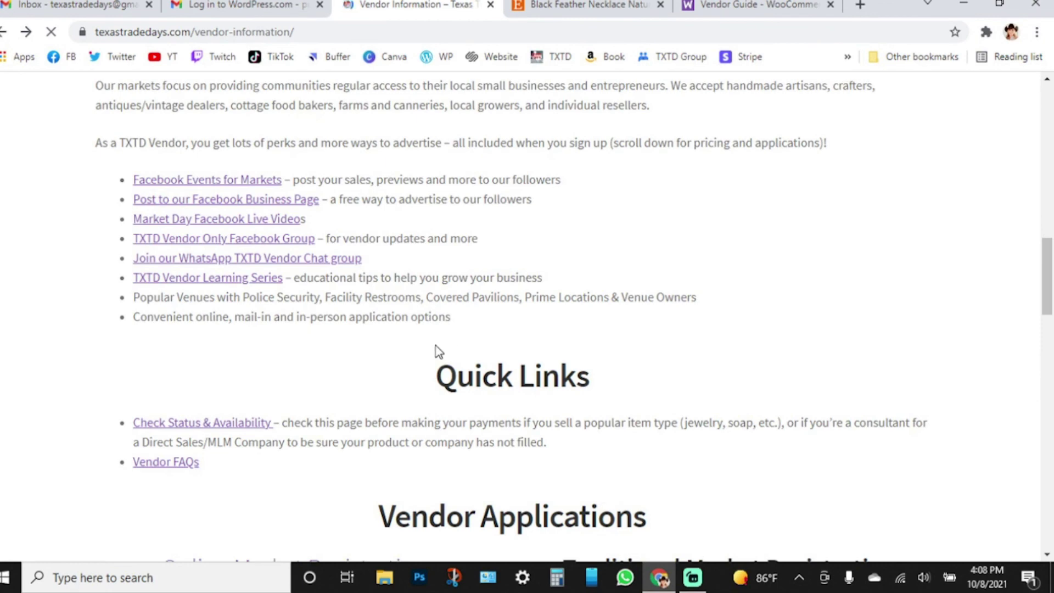
# - Try the Vendor FAQs link under Quick Links in a separate tab, and close that tab
pyautogui.scroll(-4, 407, 341)
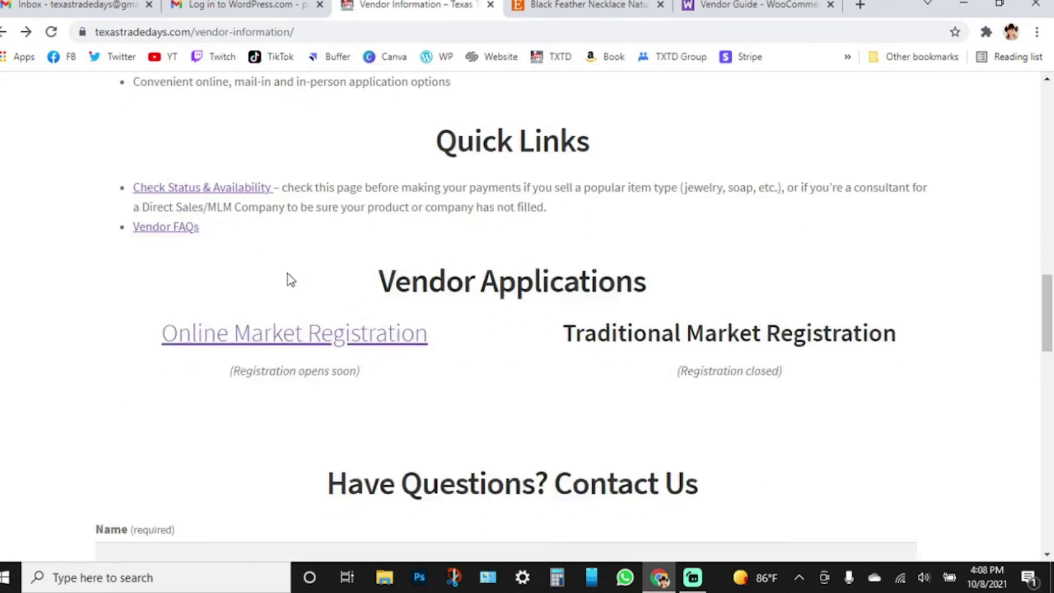
pyautogui.rightClick(176, 229)
pyautogui.click(192, 238)
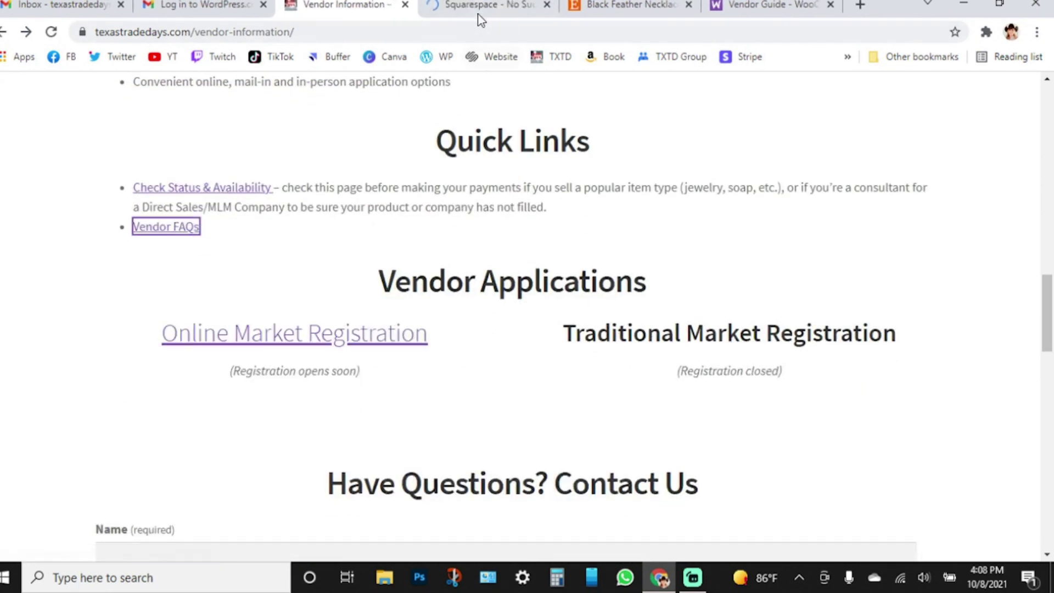
pyautogui.click(478, 10)
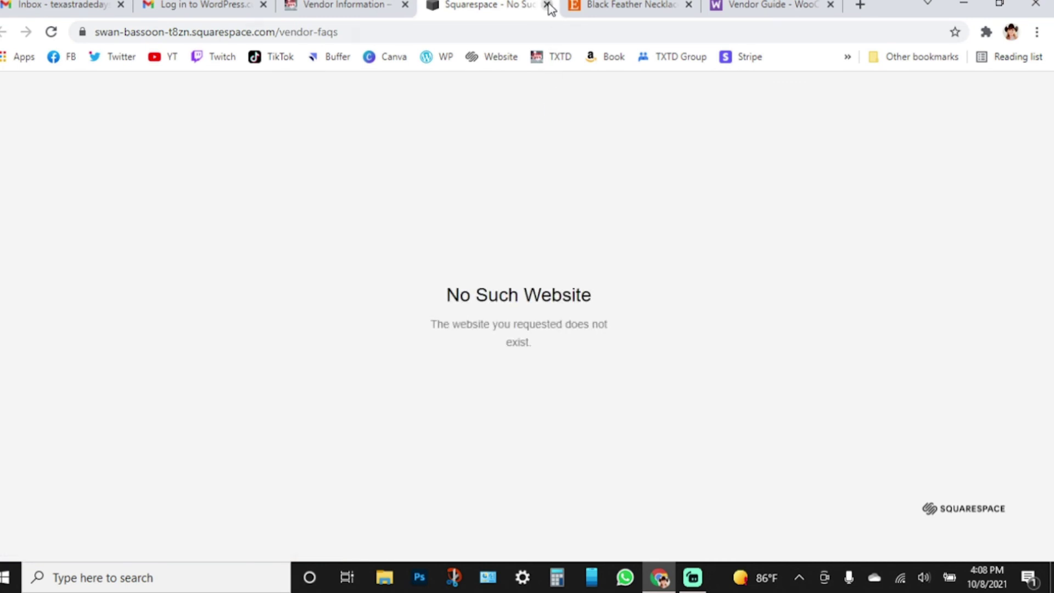
pyautogui.click(546, 5)
# - Open the Vendor FAQs page from the Sell links in the site footer
pyautogui.scroll(-3, 426, 288)
pyautogui.scroll(-20, 430, 291)
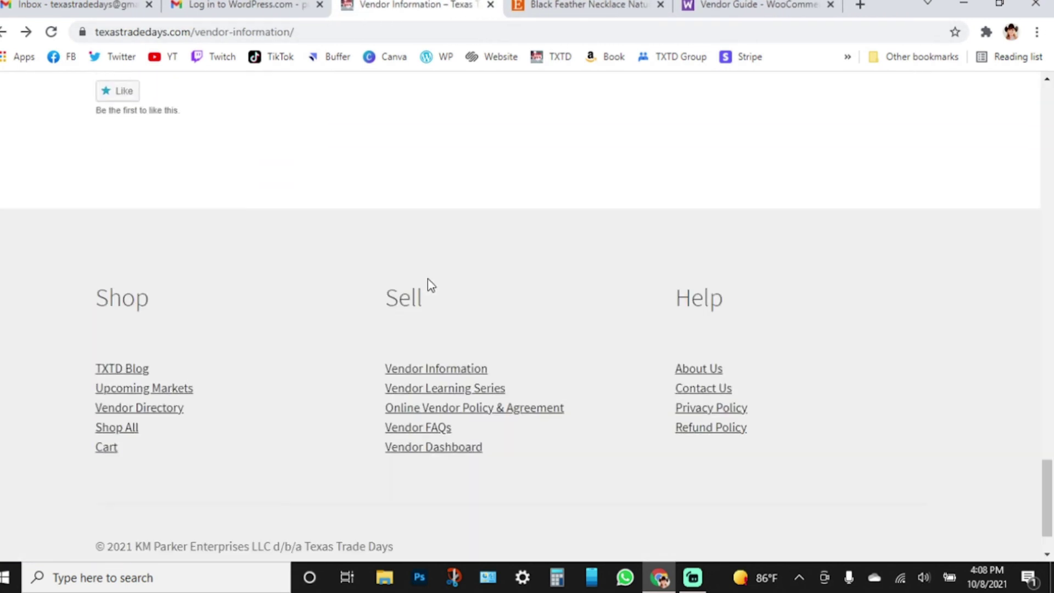
pyautogui.scroll(-2, 428, 285)
pyautogui.click(431, 357)
# - Read the Traditional Market FAQ answers on the upcoming market schedule and vendor space prices, collapsing both before browsing further questions
pyautogui.scroll(-5, 430, 357)
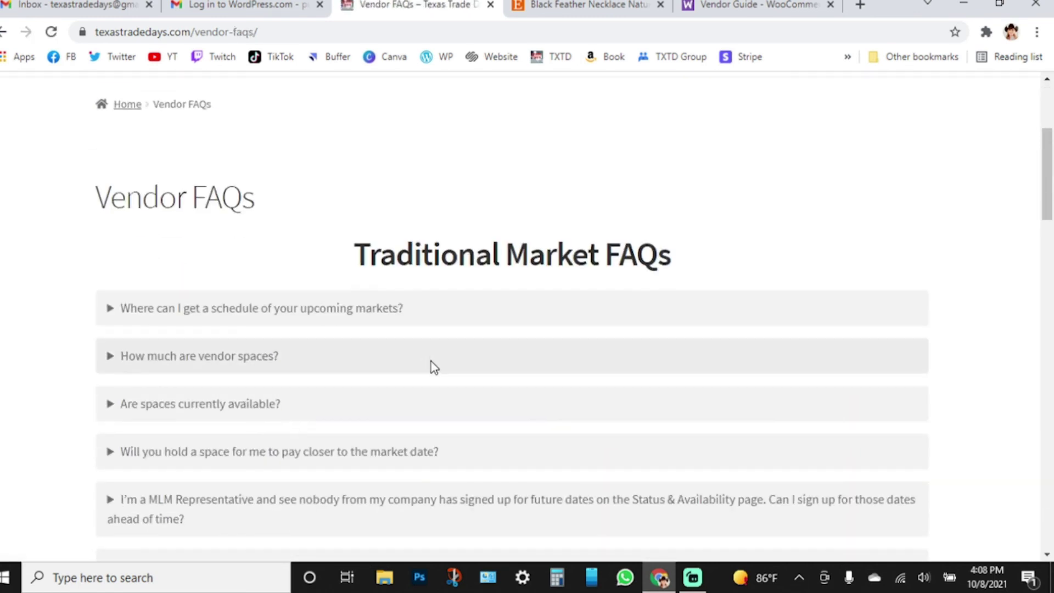
pyautogui.click(319, 308)
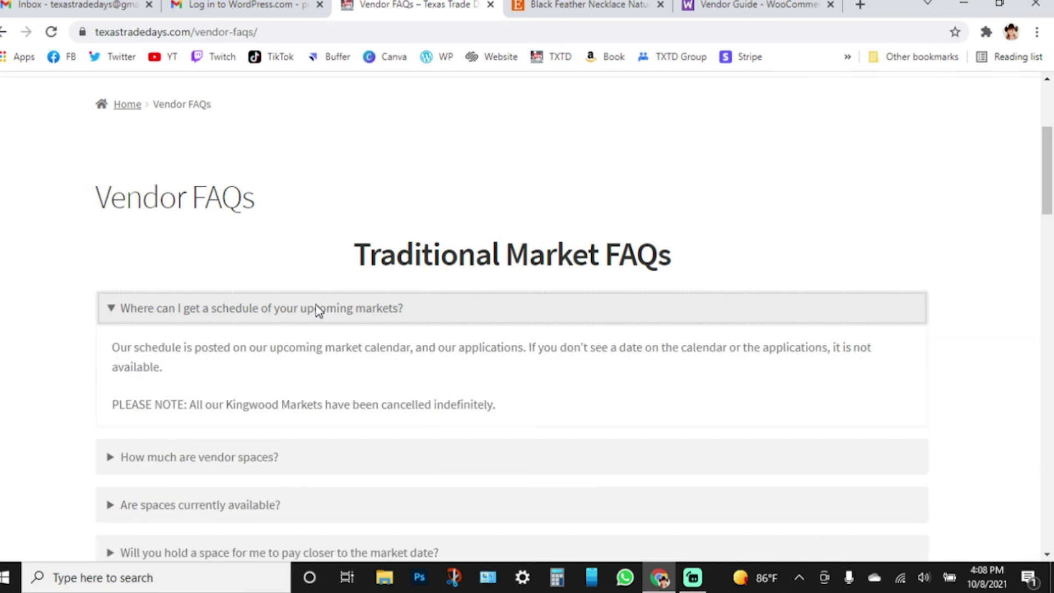
pyautogui.scroll(-3, 526, 400)
pyautogui.click(384, 316)
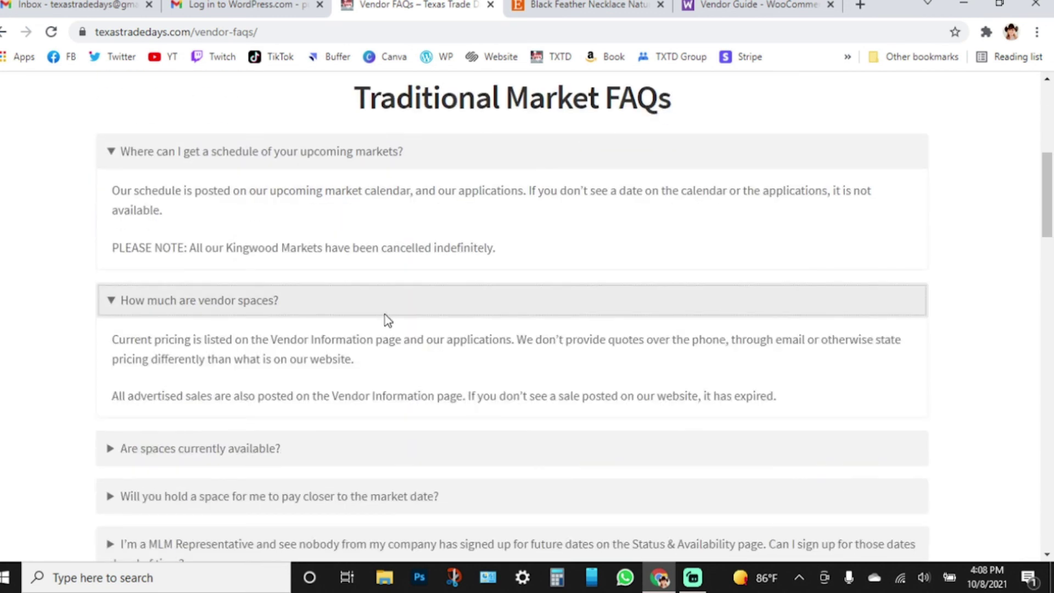
pyautogui.scroll(5, 415, 385)
pyautogui.scroll(-3, 396, 398)
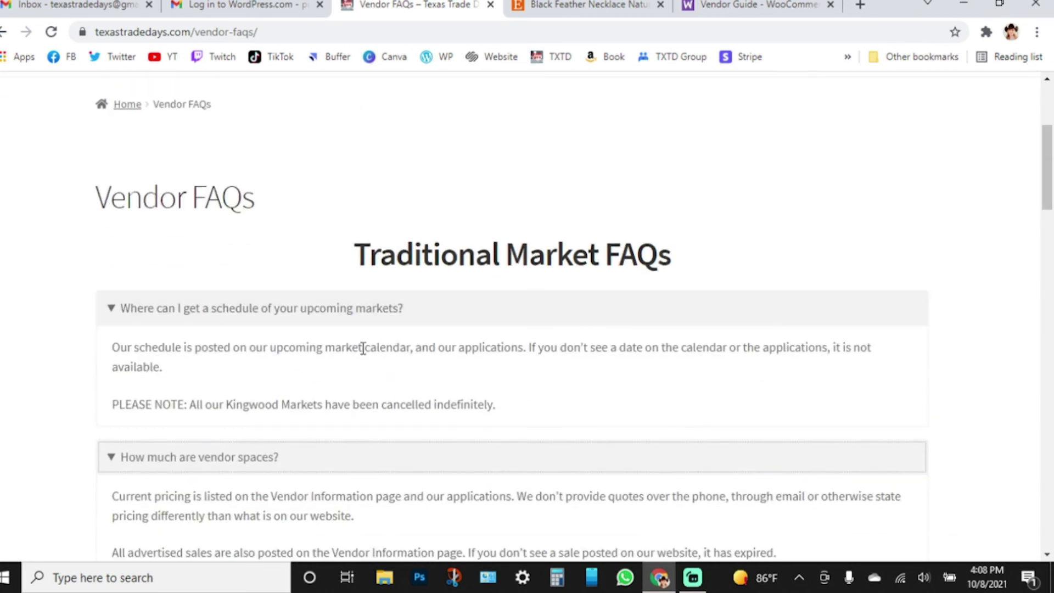
pyautogui.click(362, 308)
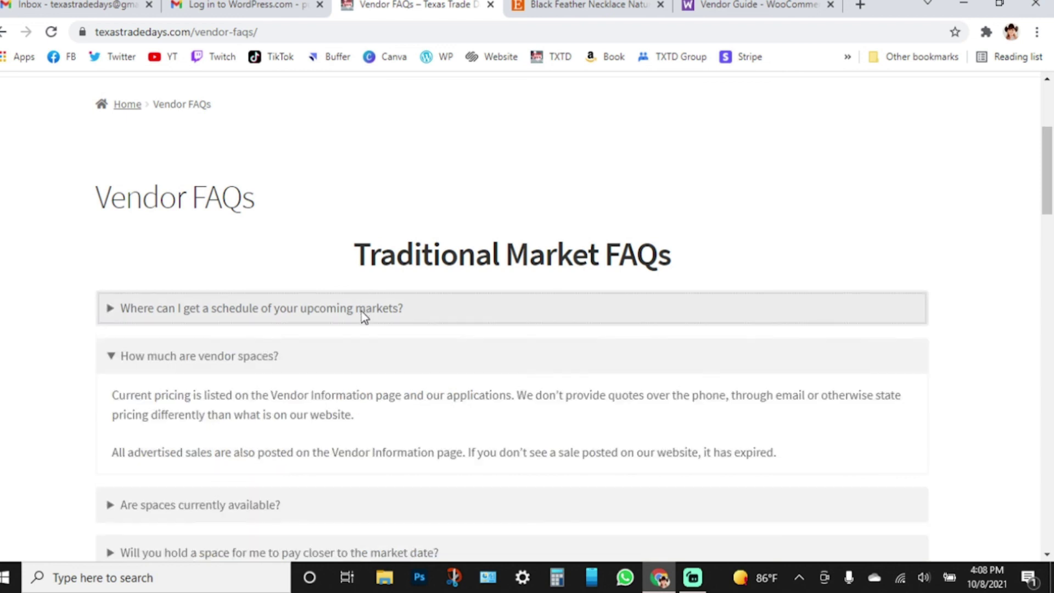
pyautogui.click(360, 364)
pyautogui.scroll(-10, 380, 391)
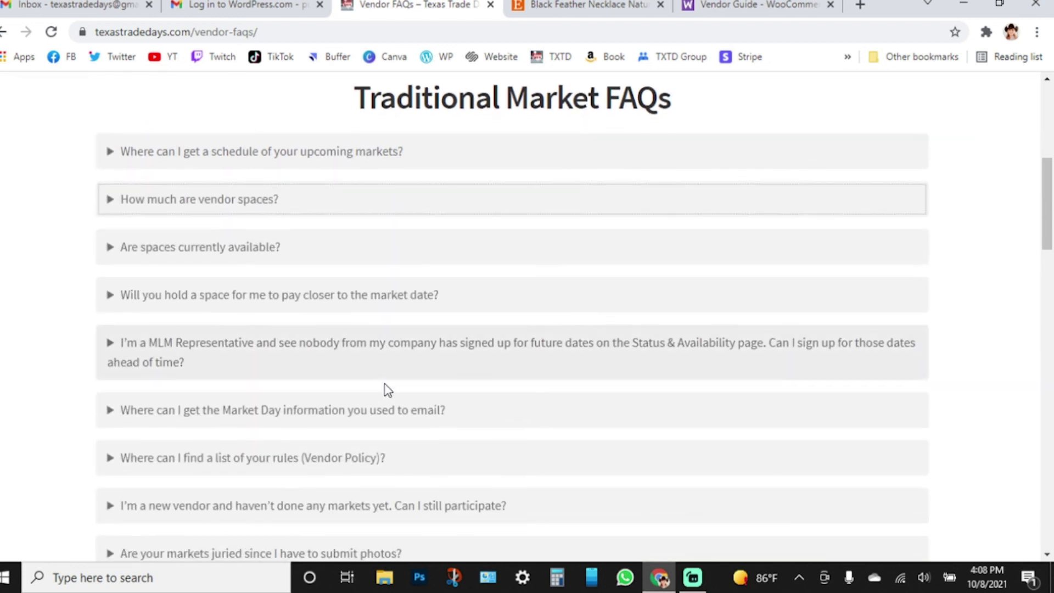
# - Read the Online Market FAQ answer on needing a WordPress account, highlighting its email advice, and collapse it and the booth setup answer
pyautogui.scroll(-3, 390, 385)
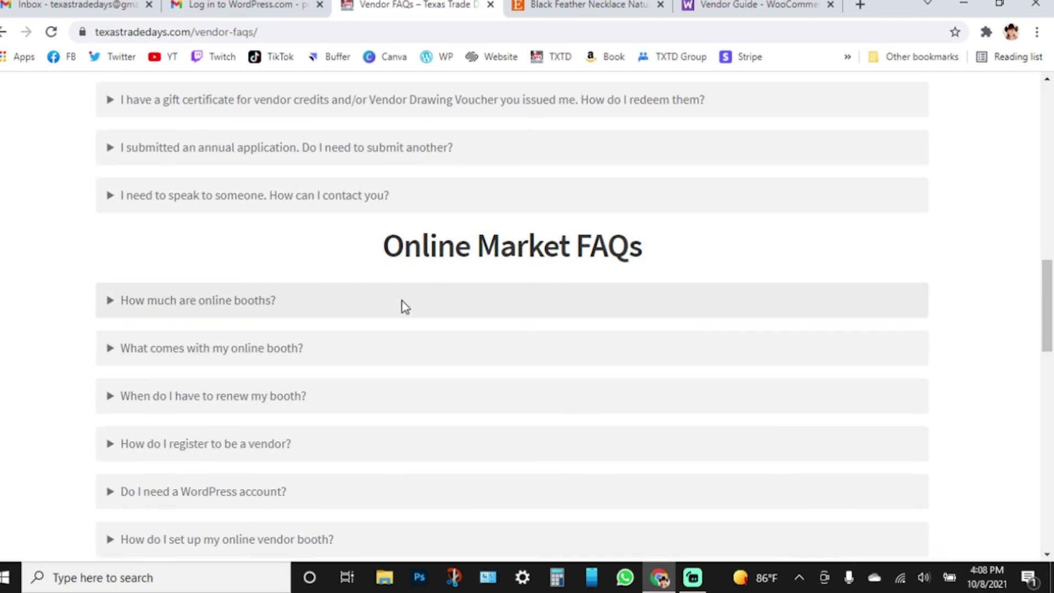
pyautogui.scroll(-3, 400, 302)
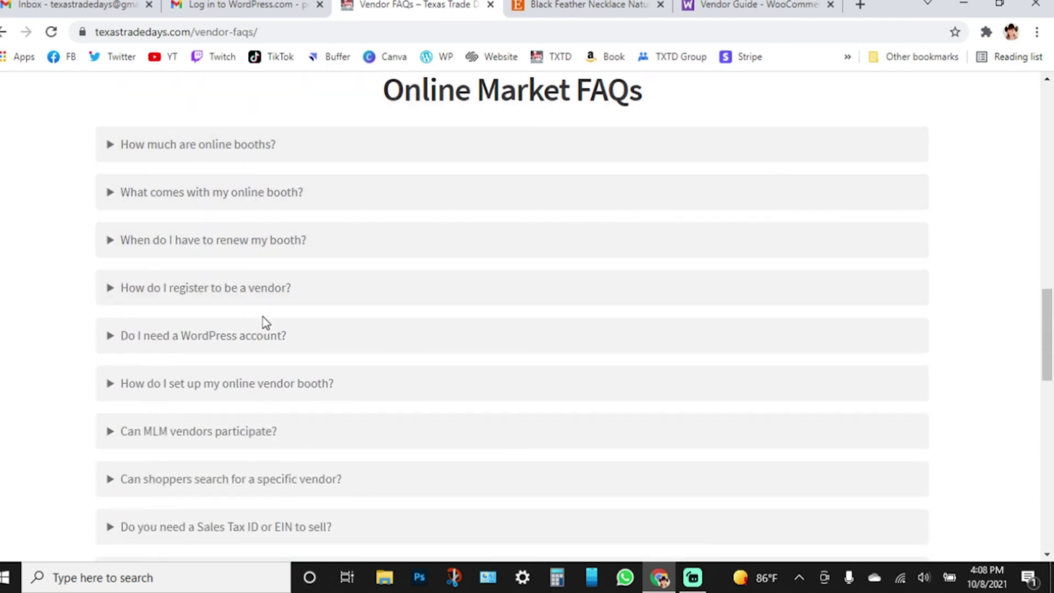
pyautogui.scroll(-3, 262, 317)
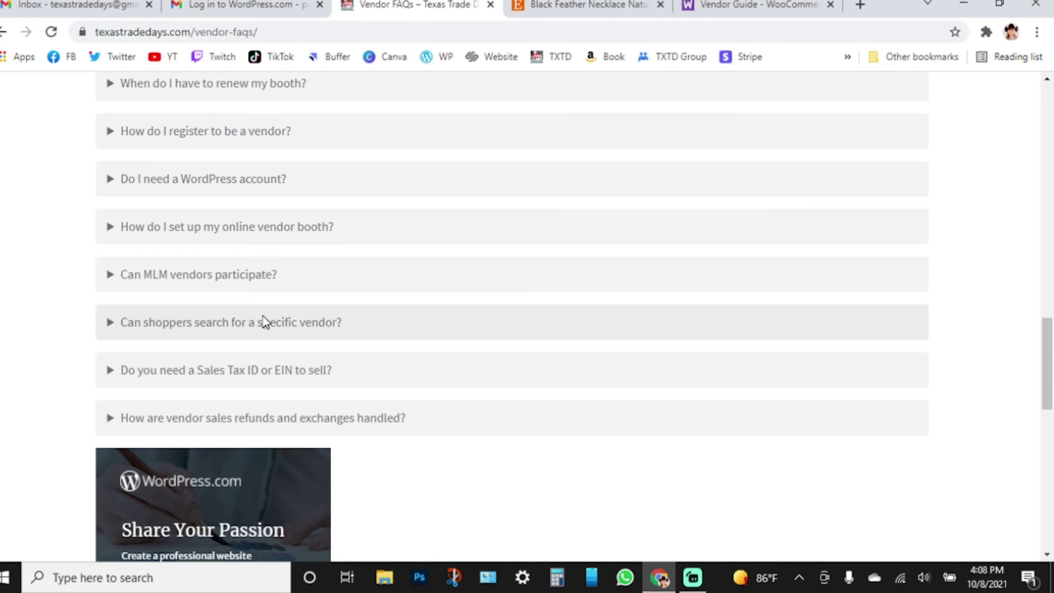
pyautogui.scroll(2, 262, 321)
pyautogui.click(236, 268)
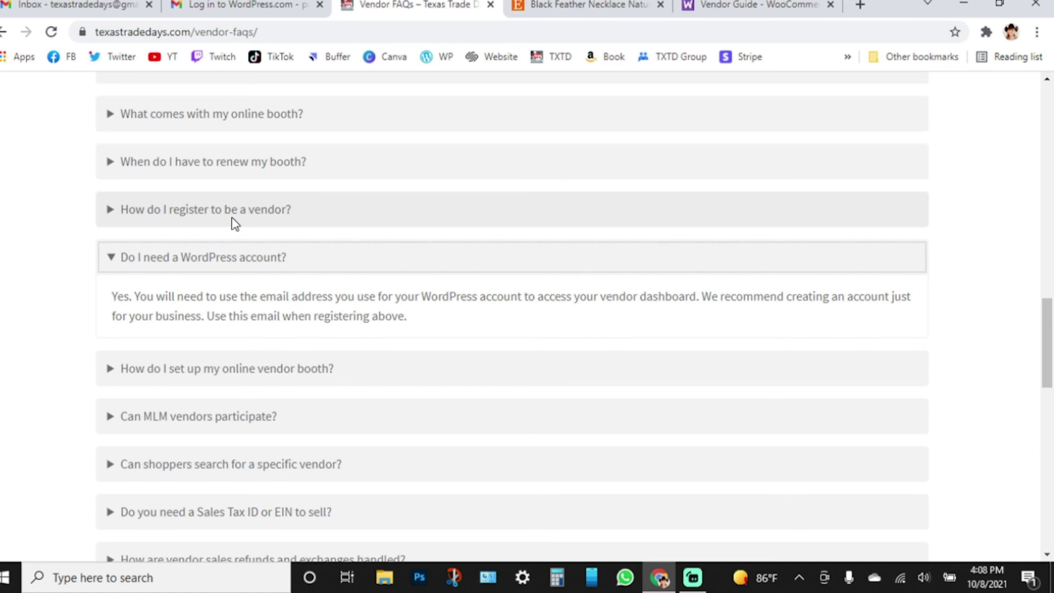
pyautogui.moveTo(703, 297); pyautogui.dragTo(724, 317)
pyautogui.moveTo(462, 311); pyautogui.dragTo(404, 318)
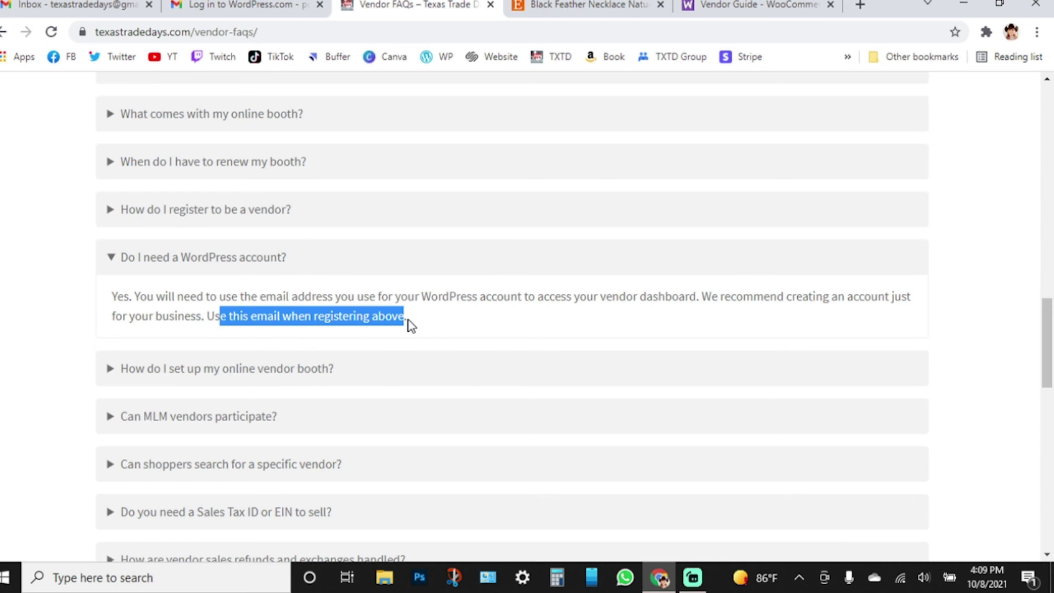
pyautogui.click(413, 323)
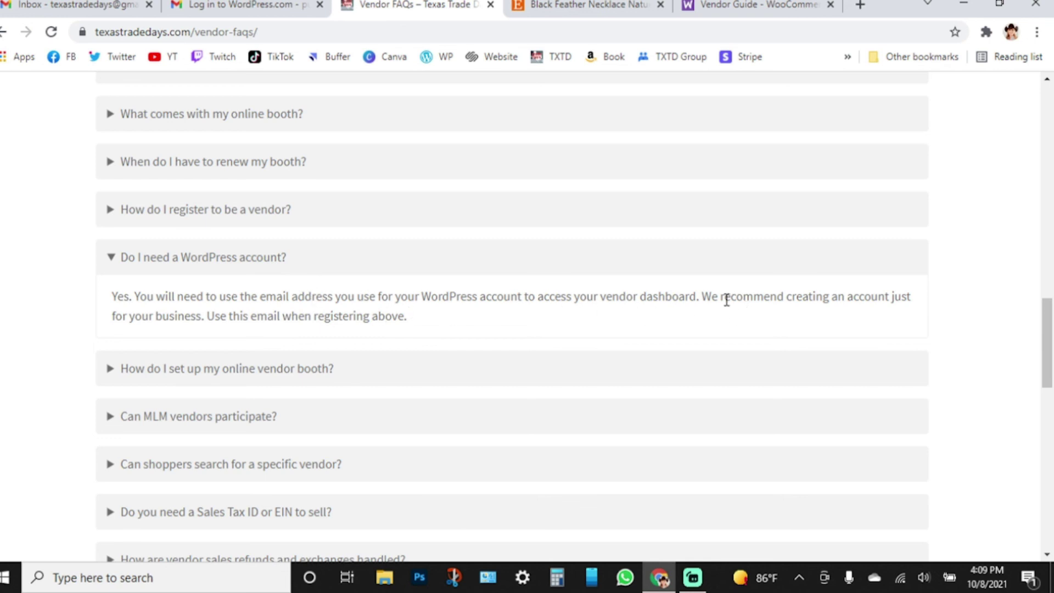
pyautogui.moveTo(719, 299)
pyautogui.mouseDown()
pyautogui.moveTo(702, 298)
pyautogui.moveTo(723, 314)
pyautogui.mouseUp()
pyautogui.click(478, 368)
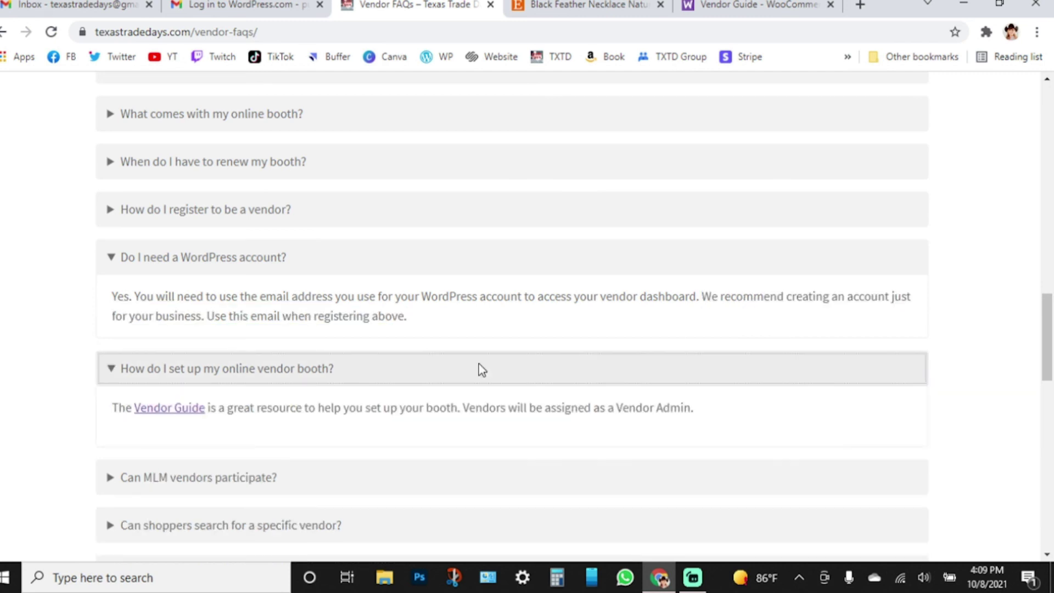
pyautogui.click(478, 368)
pyautogui.click(356, 262)
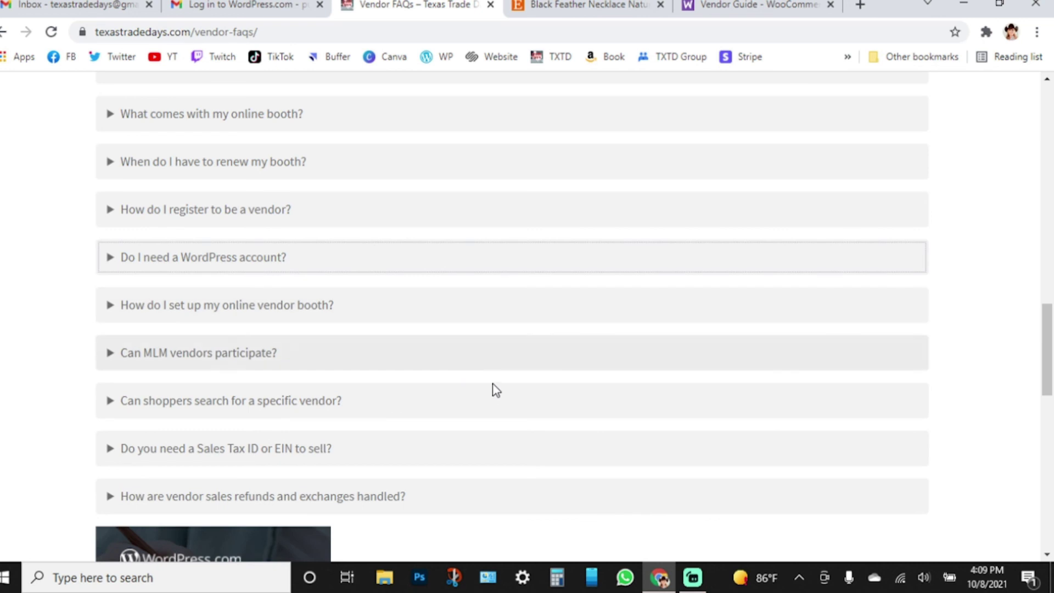
# - Open the Vendor Guide linked in the online vendor booth setup answer, and close the older duplicate Vendor Guide tab
pyautogui.scroll(-1, 496, 390)
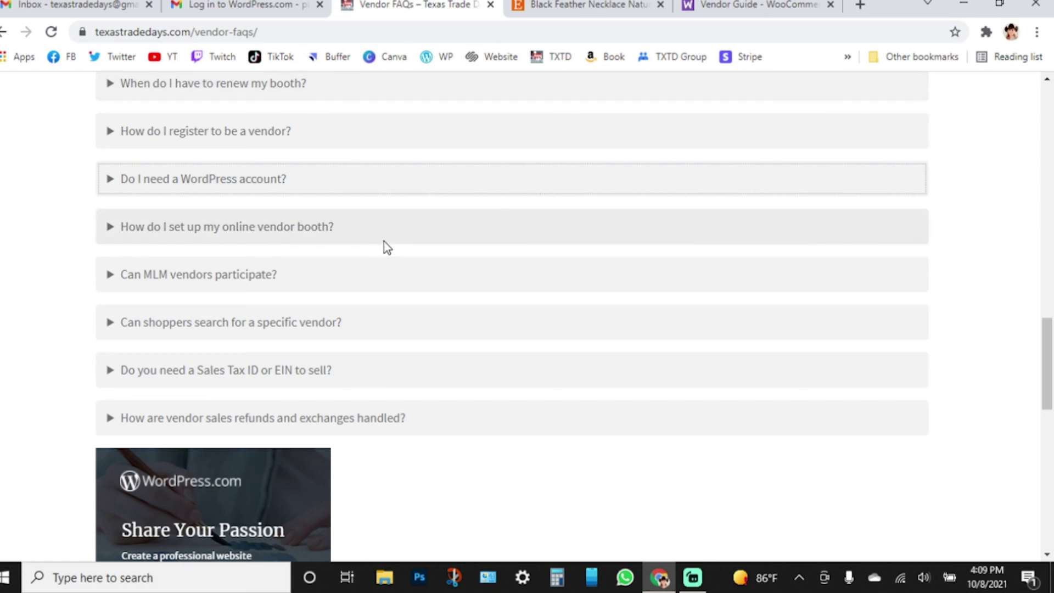
pyautogui.scroll(-1, 385, 244)
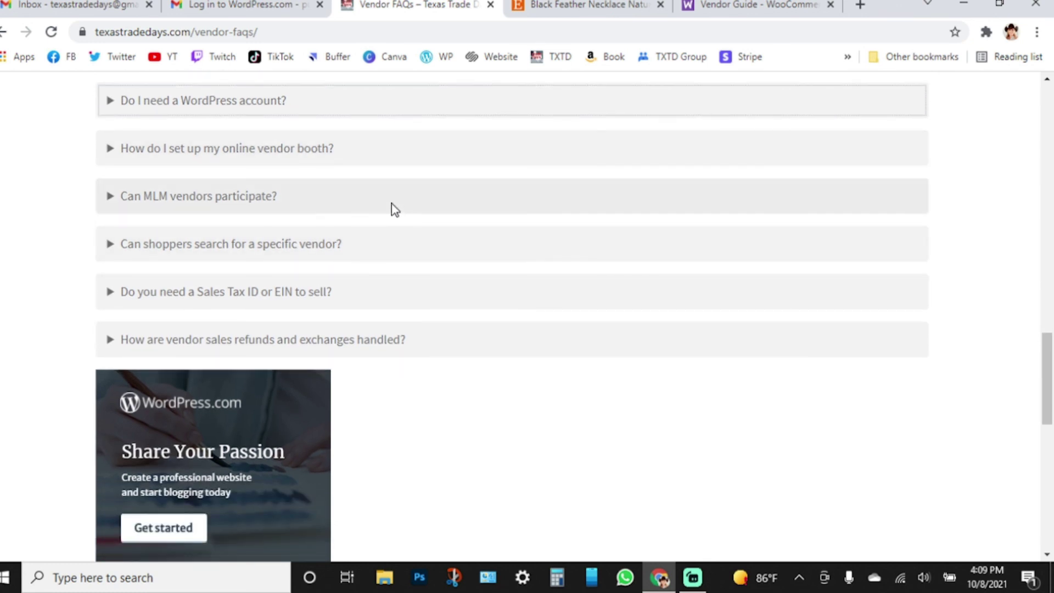
pyautogui.scroll(1, 381, 281)
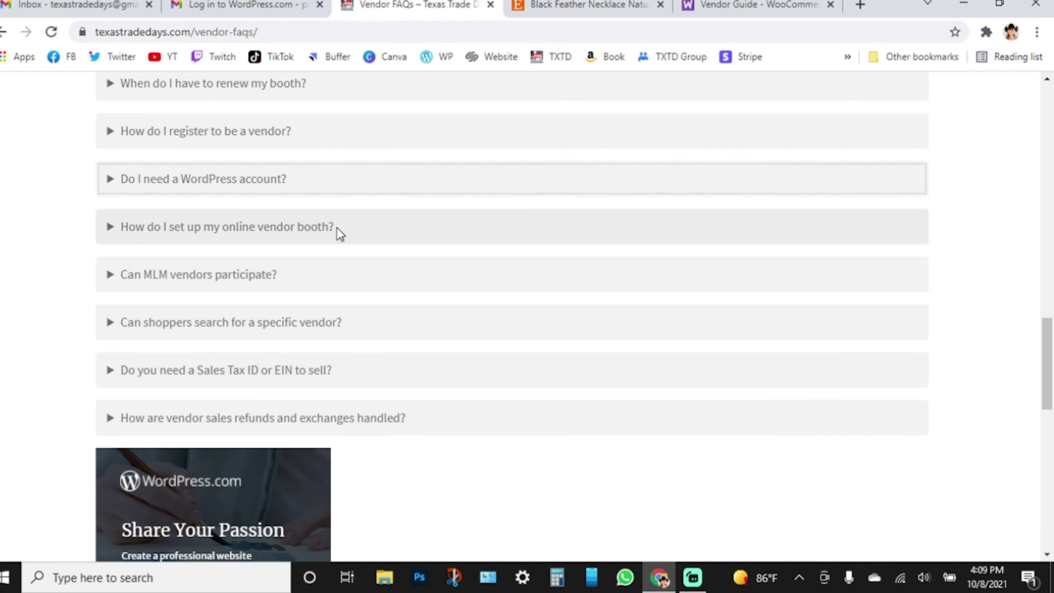
pyautogui.click(341, 230)
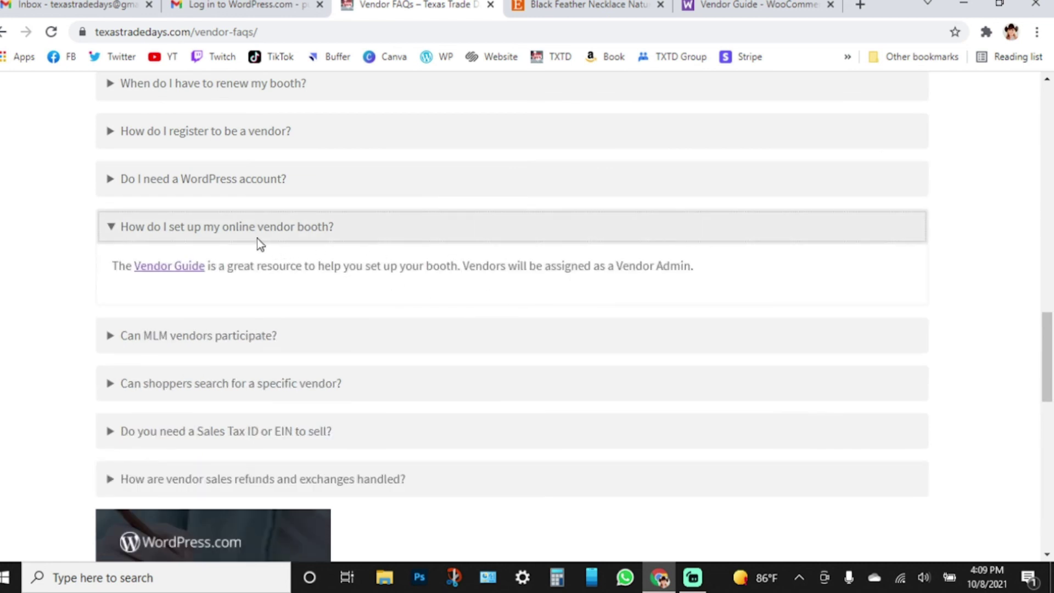
pyautogui.click(170, 267)
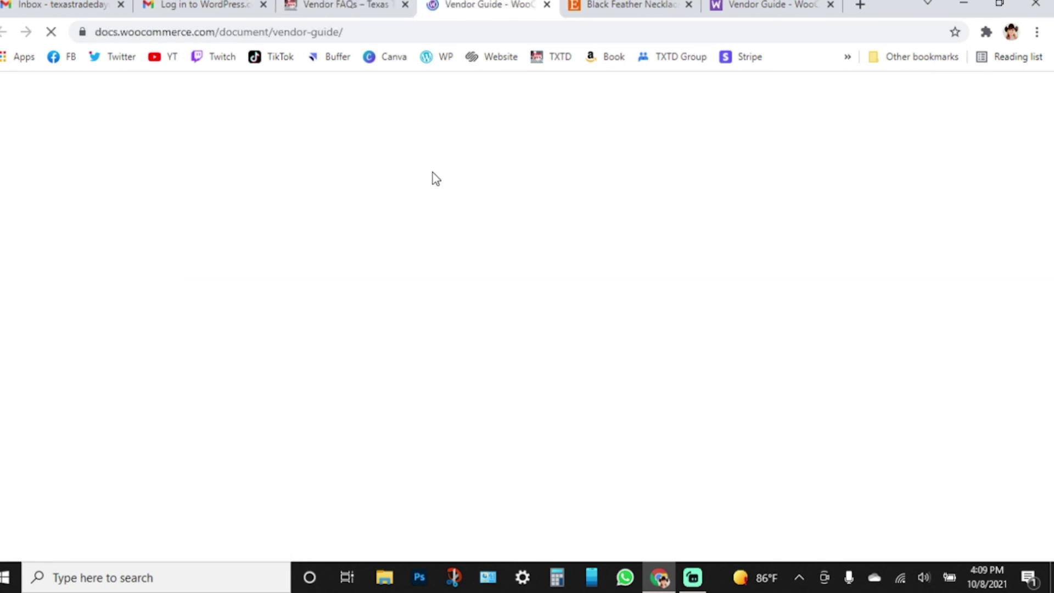
pyautogui.click(830, 4)
# - Read the Vendor Guide's Registration section, highlighting the Vendor Admin and Vendor Manager roles and the Vendor Admin's access description
pyautogui.scroll(-5, 567, 352)
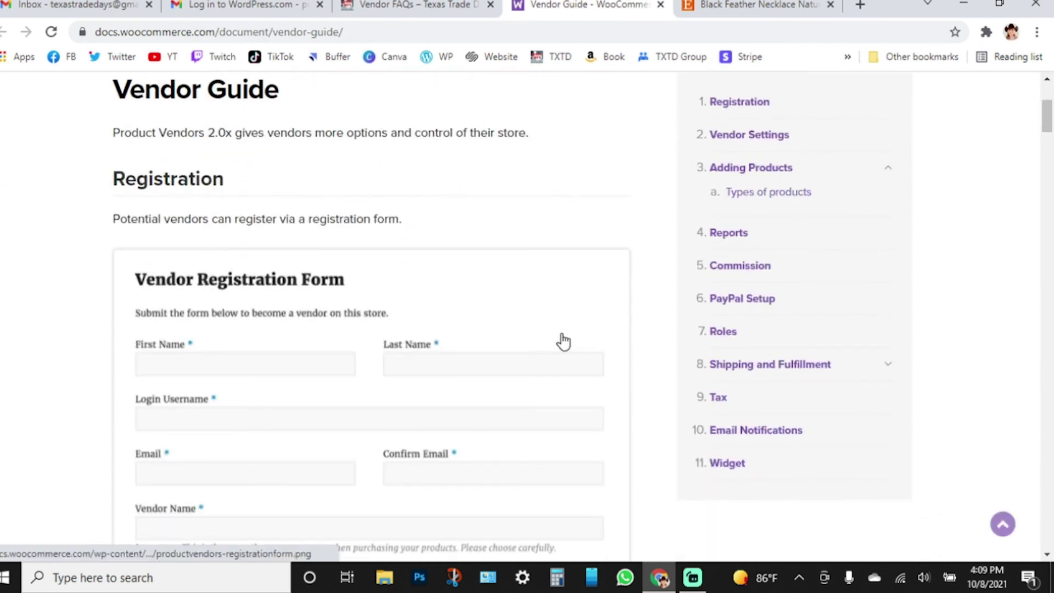
pyautogui.scroll(-3, 424, 301)
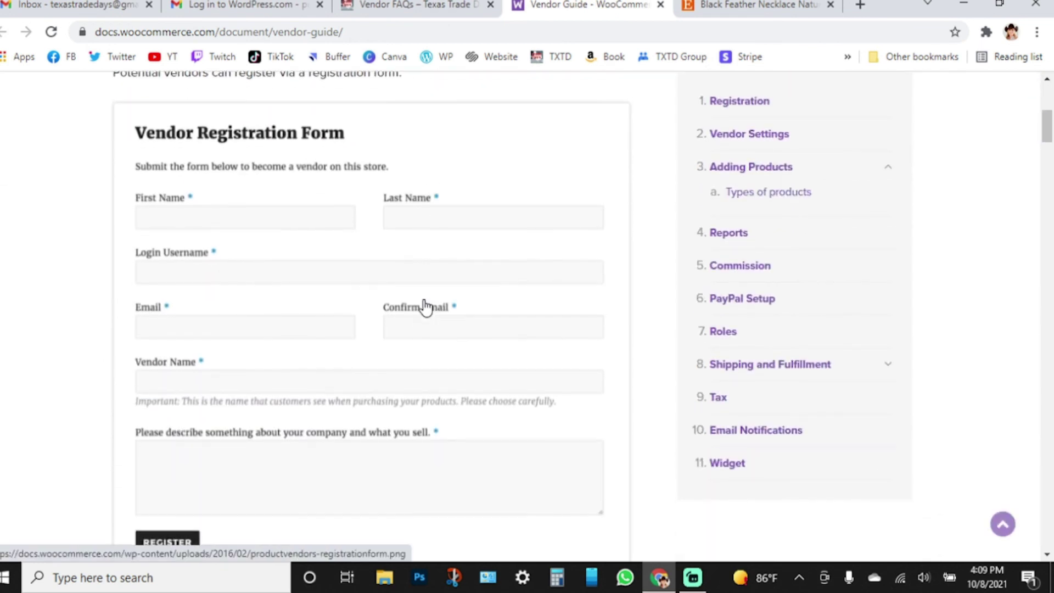
pyautogui.scroll(-5, 426, 303)
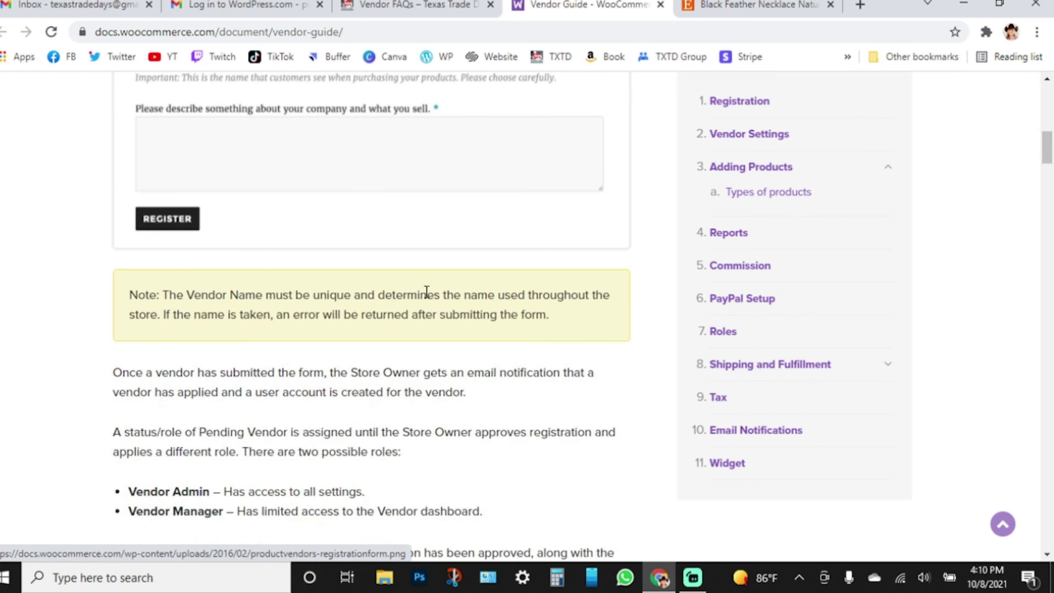
pyautogui.scroll(-3, 426, 291)
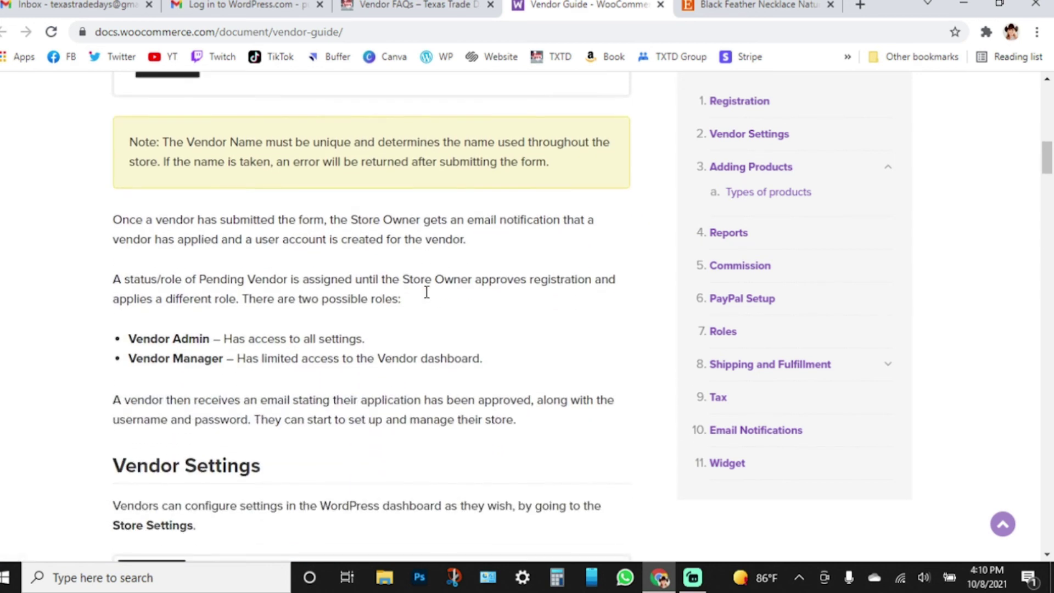
pyautogui.scroll(-1, 428, 297)
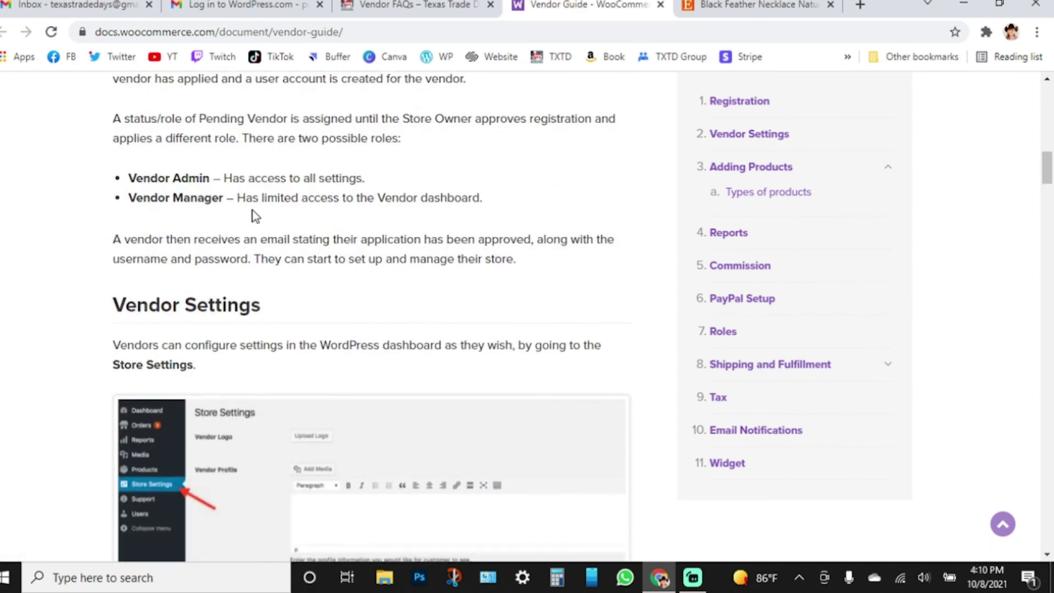
pyautogui.moveTo(209, 175); pyautogui.dragTo(127, 177)
pyautogui.moveTo(224, 198); pyautogui.dragTo(129, 198)
pyautogui.click(207, 176)
pyautogui.moveTo(207, 176); pyautogui.dragTo(128, 176)
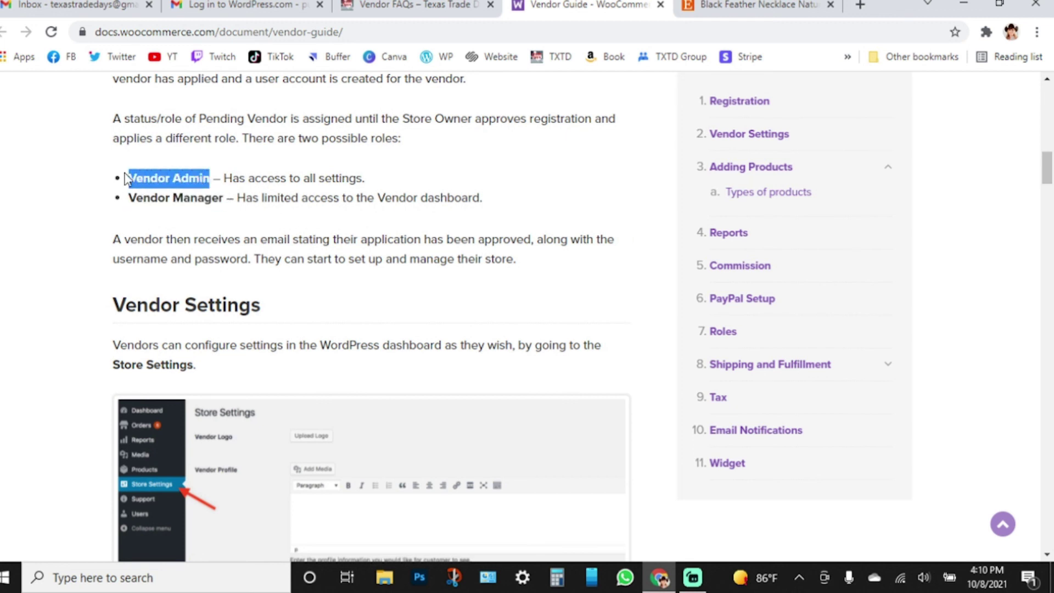
pyautogui.click(379, 182)
pyautogui.moveTo(379, 182); pyautogui.dragTo(223, 178)
# - Review the Vendor Settings section, covering the fields vendors can configure and those the Store Owner can edit
pyautogui.scroll(-1, 463, 306)
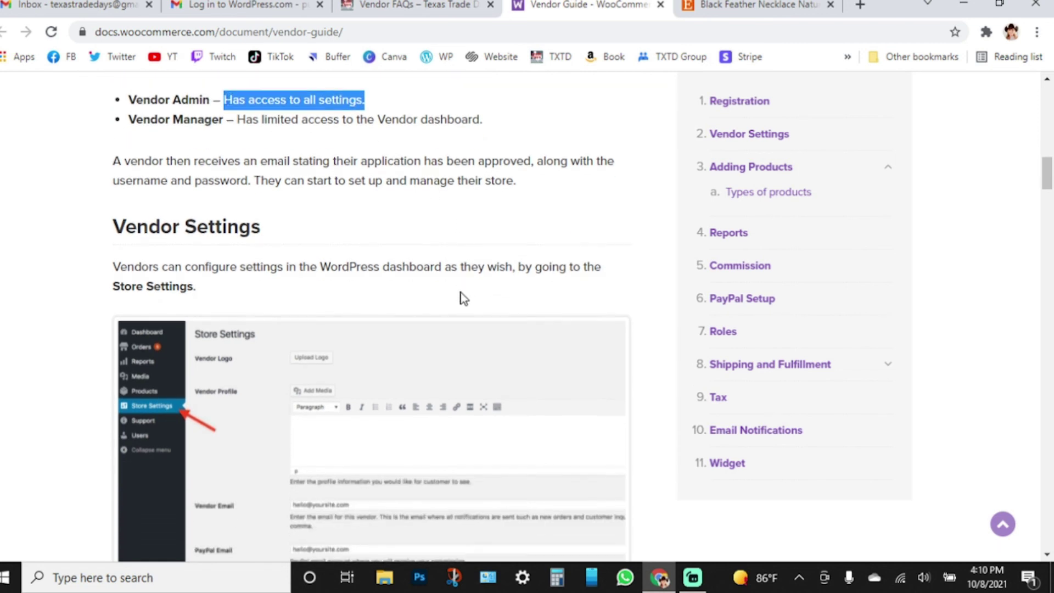
pyautogui.scroll(-1, 463, 297)
pyautogui.scroll(-1, 459, 289)
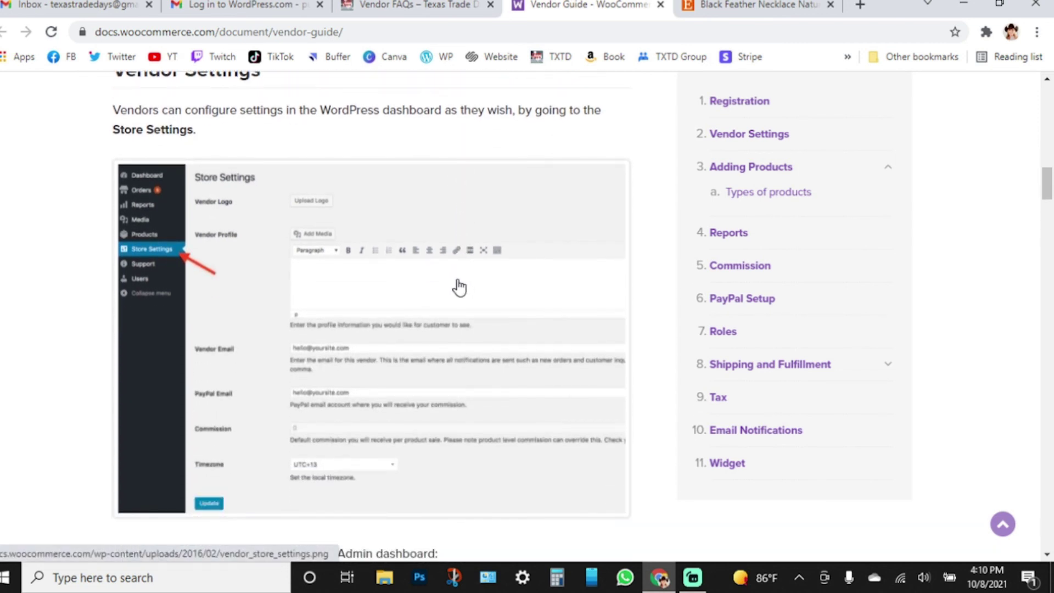
pyautogui.scroll(-5, 395, 318)
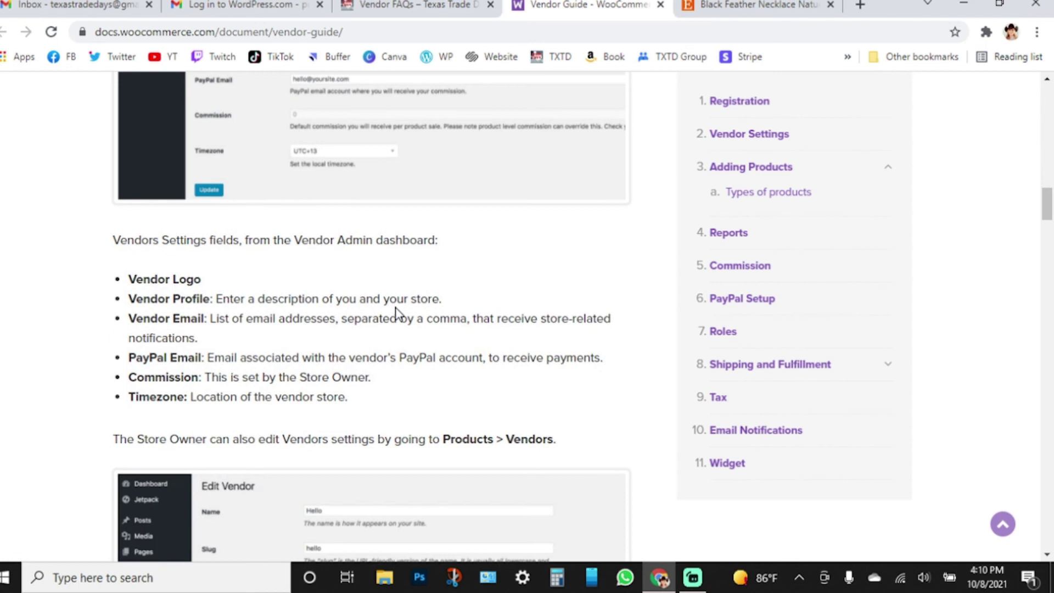
pyautogui.scroll(-1, 376, 282)
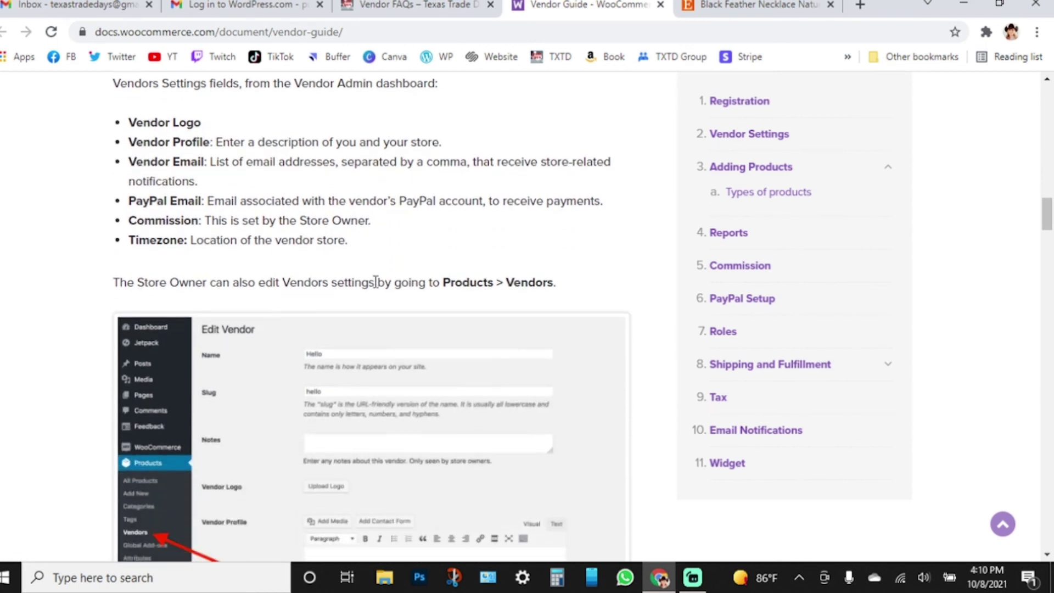
pyautogui.scroll(-2, 376, 283)
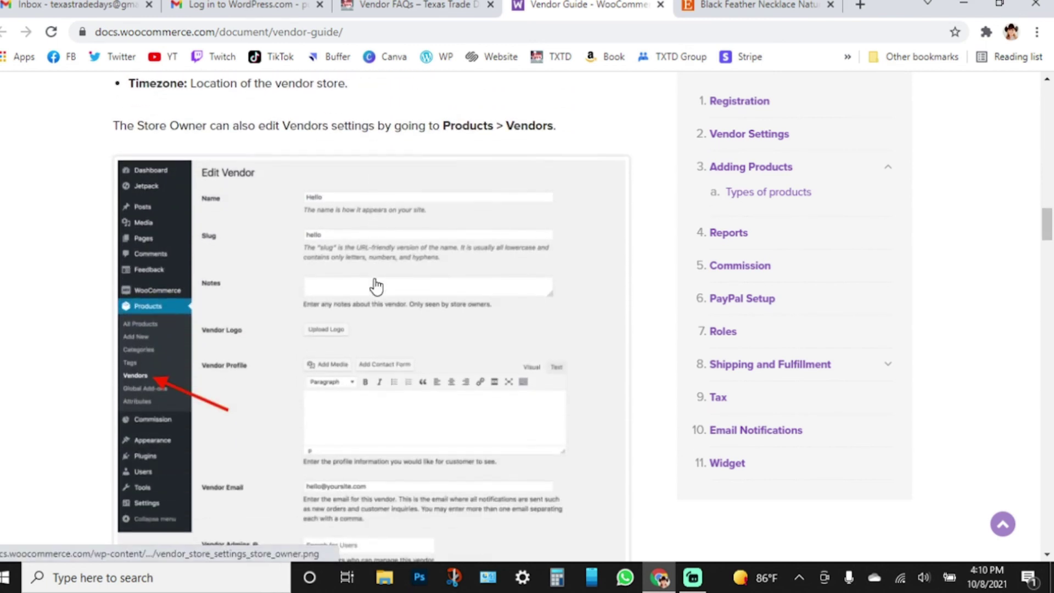
pyautogui.scroll(-9, 376, 285)
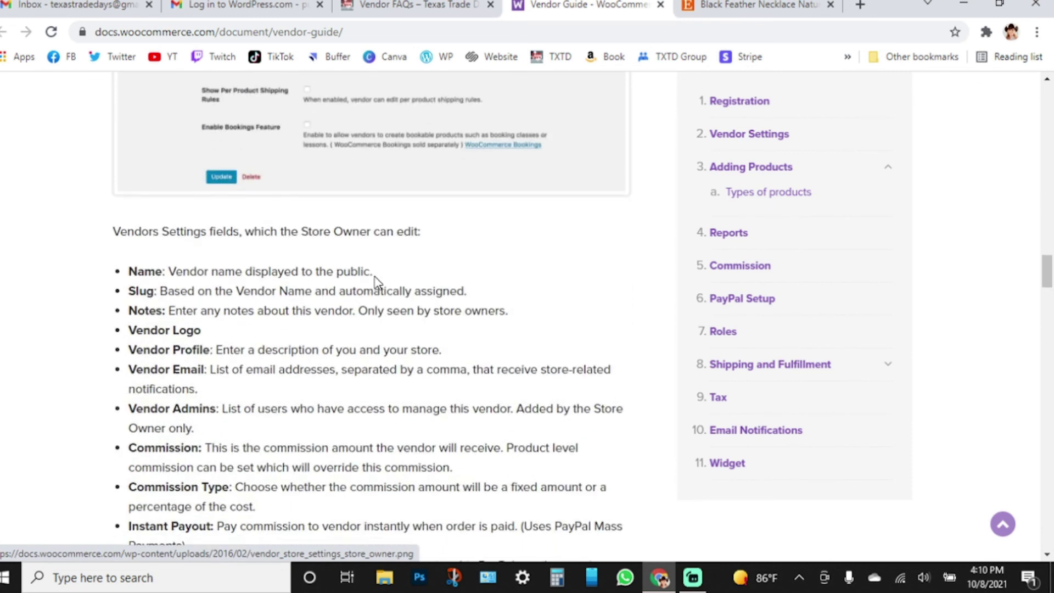
pyautogui.scroll(-1, 375, 282)
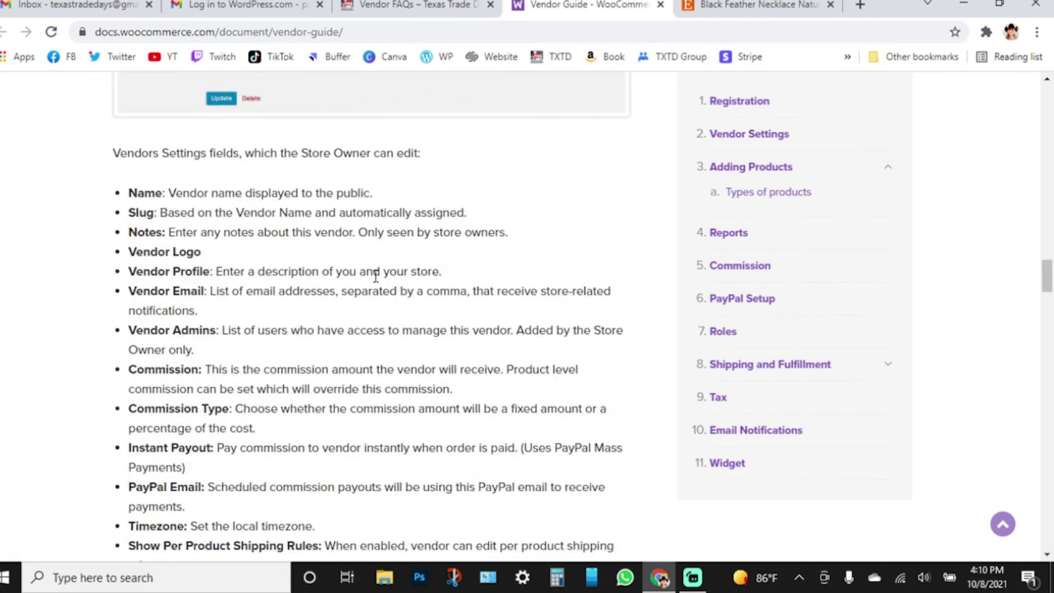
pyautogui.scroll(-1, 375, 276)
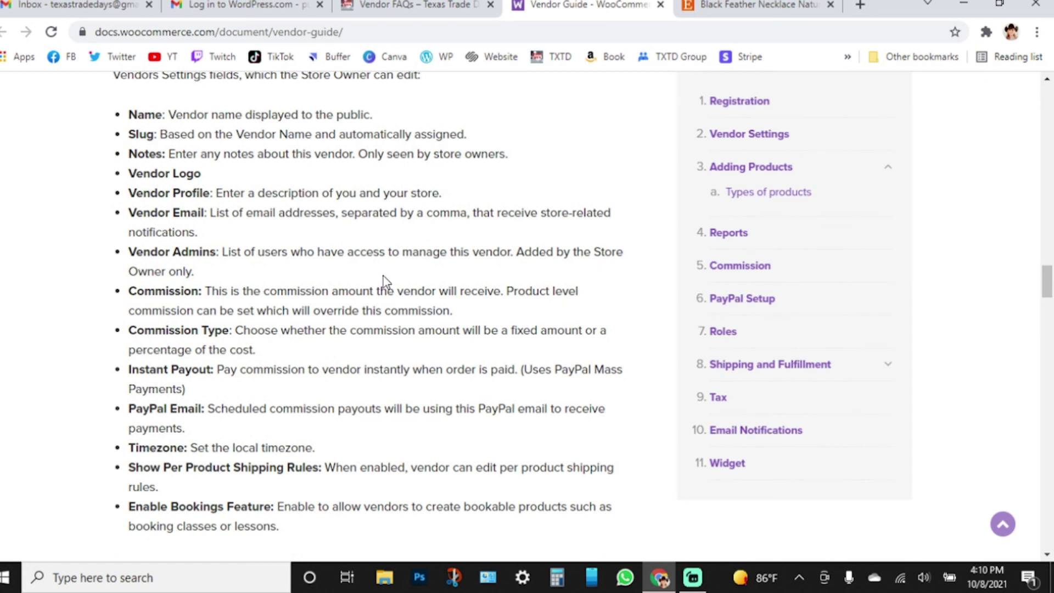
pyautogui.scroll(-2, 383, 276)
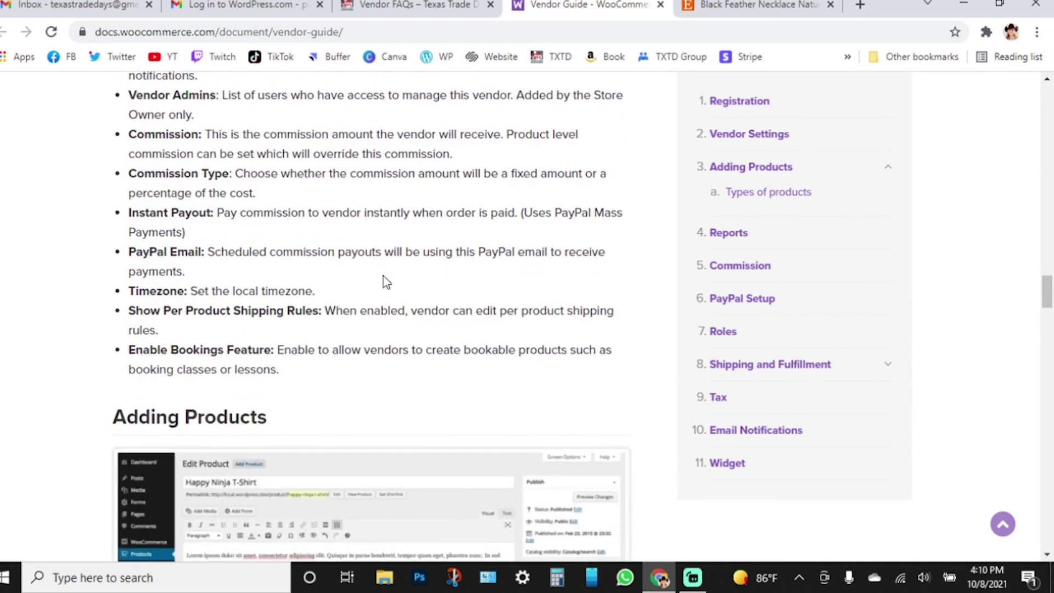
# - Read the Adding Products section, including the product approval process and the types of products vendors can create
pyautogui.scroll(-3, 383, 275)
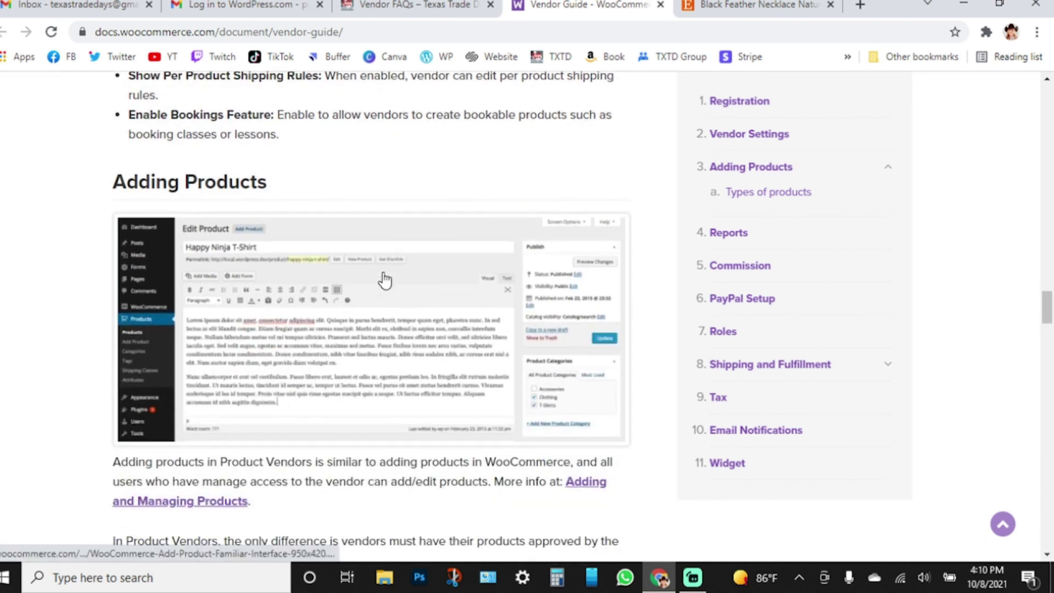
pyautogui.scroll(-2, 384, 279)
pyautogui.scroll(-1, 385, 280)
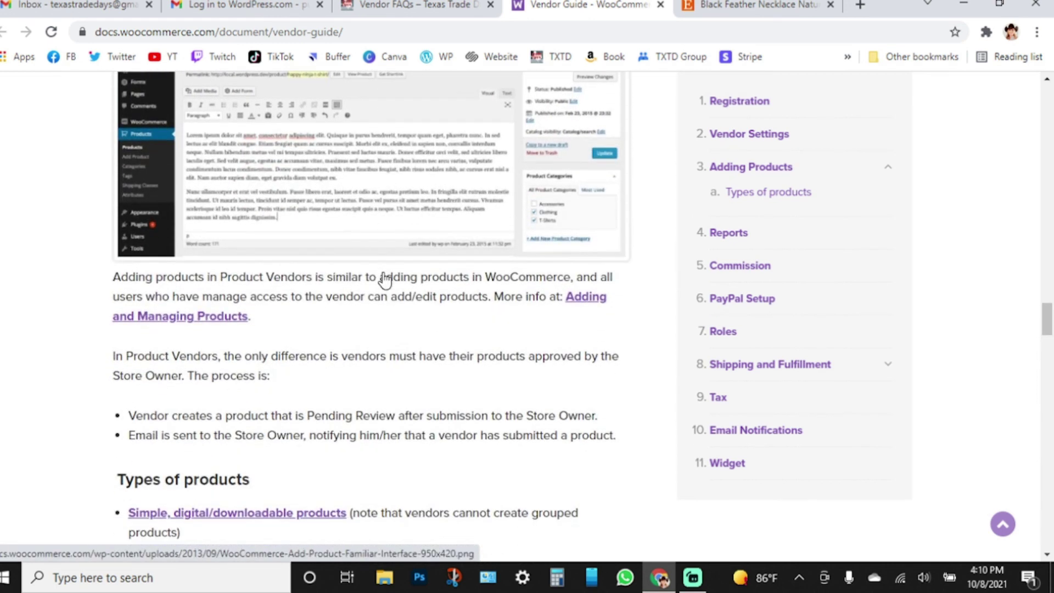
pyautogui.scroll(-2, 252, 303)
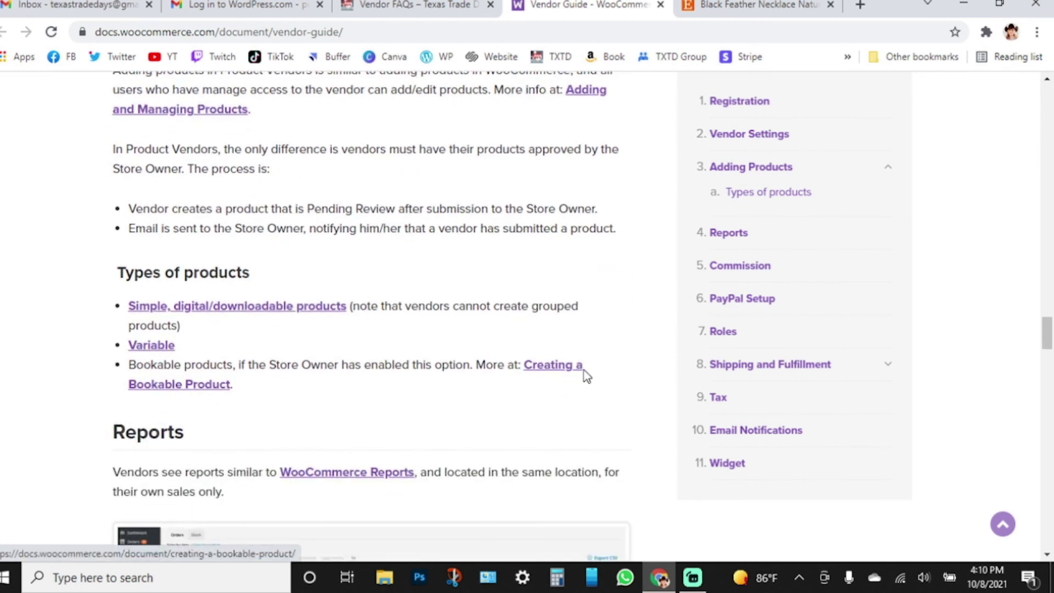
pyautogui.scroll(-1, 391, 288)
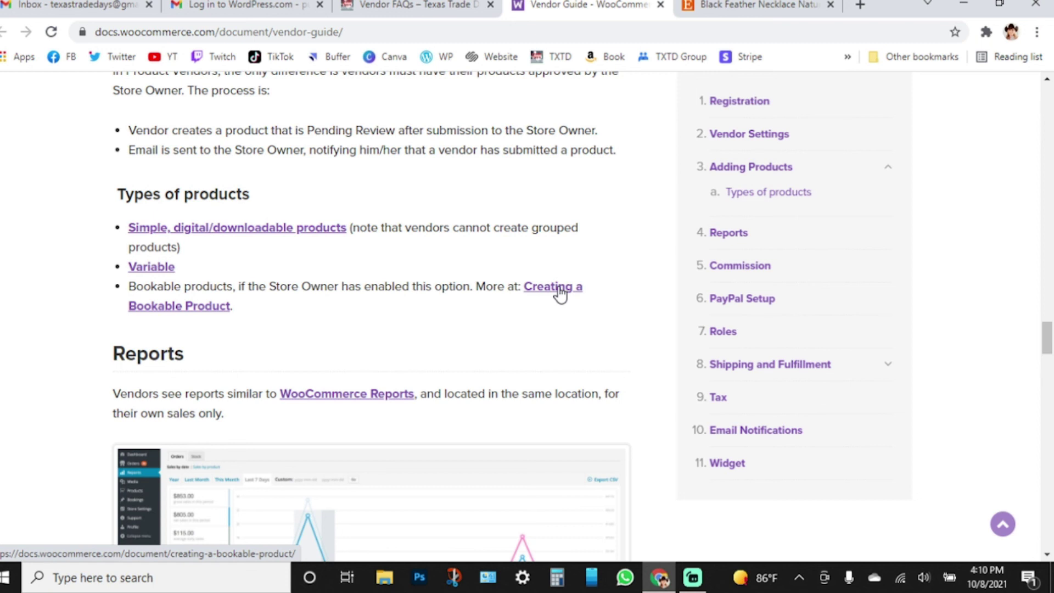
pyautogui.scroll(-1, 439, 329)
# - Review the Vendor Guide's Reports section with its sample sales chart and the Commission section on payment requirements
pyautogui.scroll(-1, 439, 328)
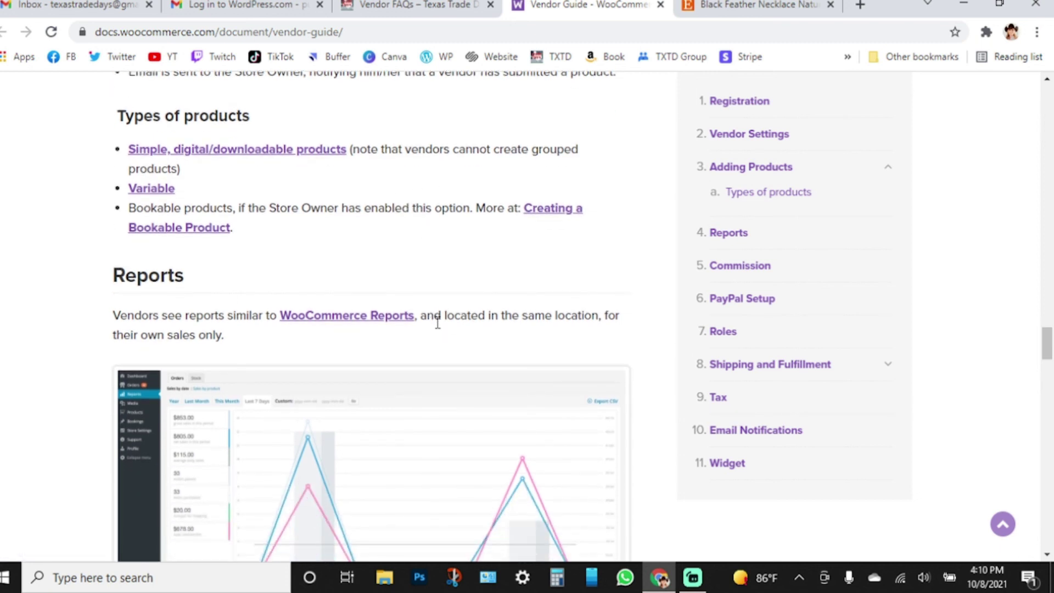
pyautogui.scroll(-1, 438, 322)
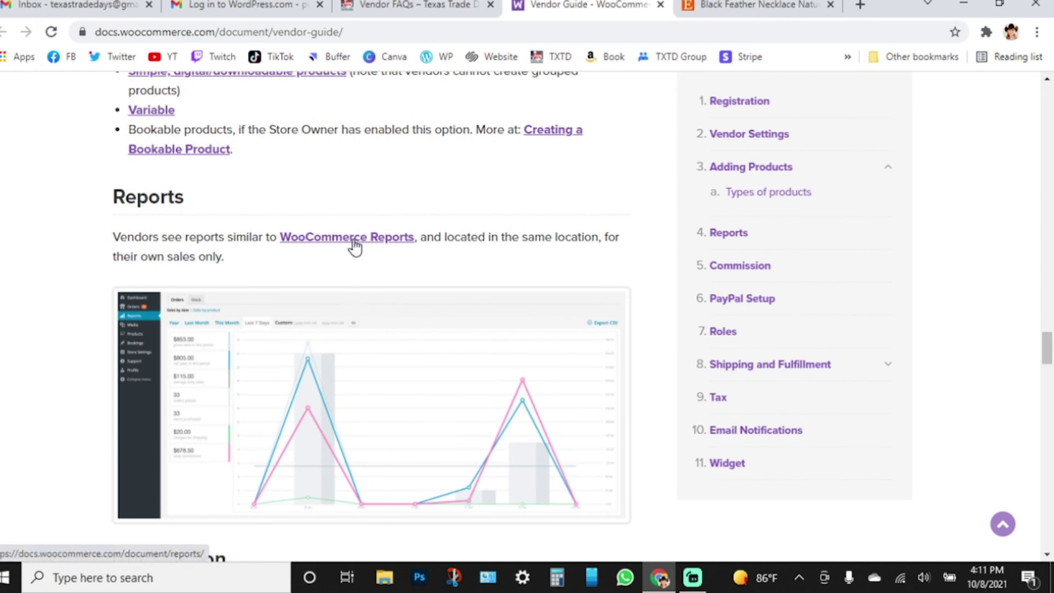
pyautogui.scroll(-5, 360, 274)
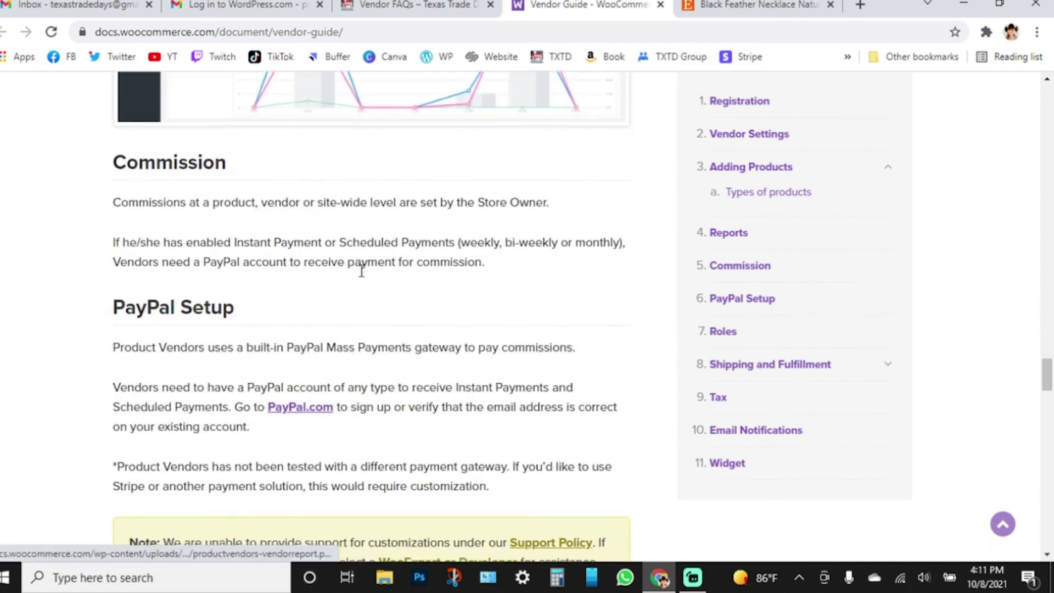
pyautogui.scroll(-2, 360, 272)
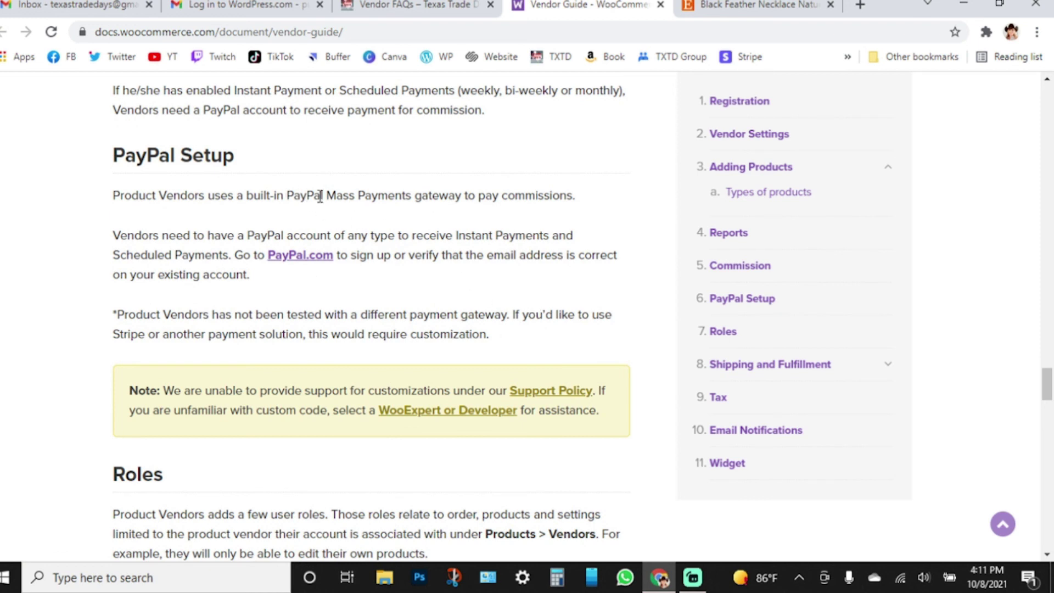
# - Read the PayPal Setup section, highlighting "pay commissions" in the sentence about the PayPal Mass Payments gateway
pyautogui.moveTo(479, 196); pyautogui.dragTo(567, 196)
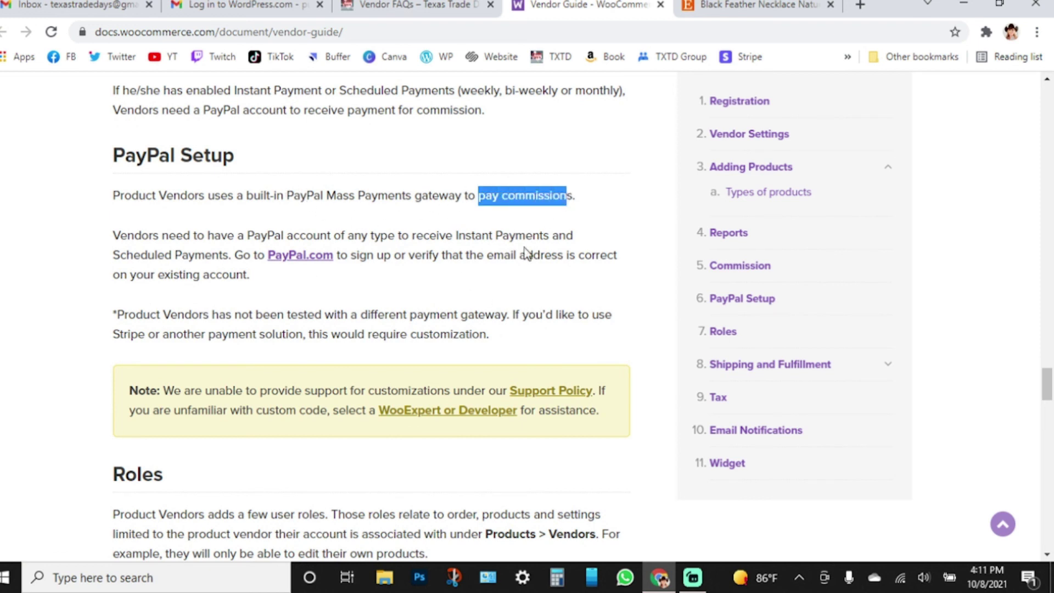
pyautogui.click(573, 200)
pyautogui.moveTo(573, 200); pyautogui.dragTo(477, 197)
pyautogui.scroll(-2, 505, 349)
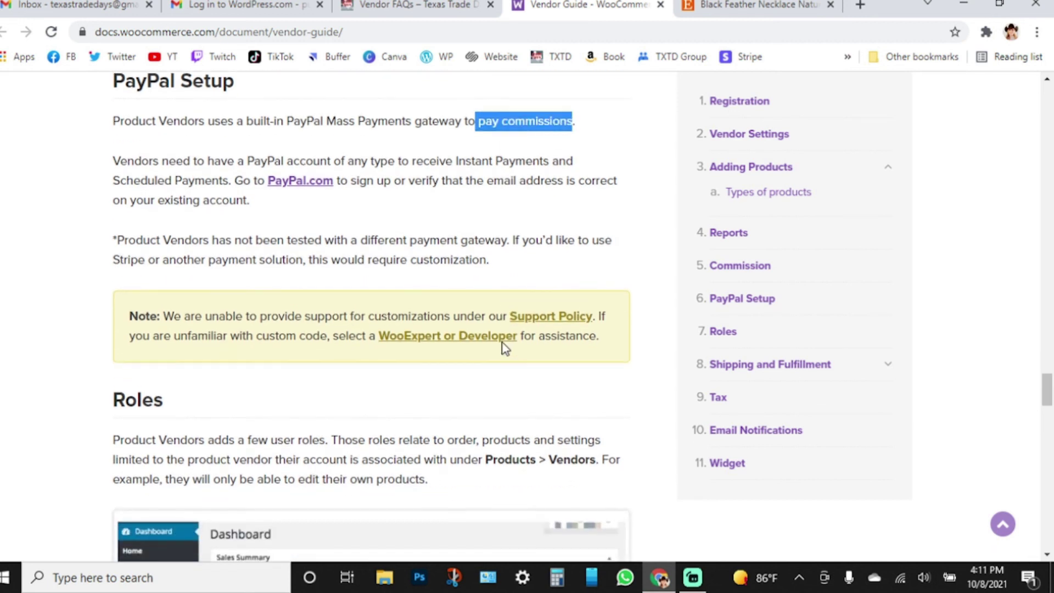
# - Read the Roles section and highlight the full Vendor Admin access description
pyautogui.scroll(-5, 505, 348)
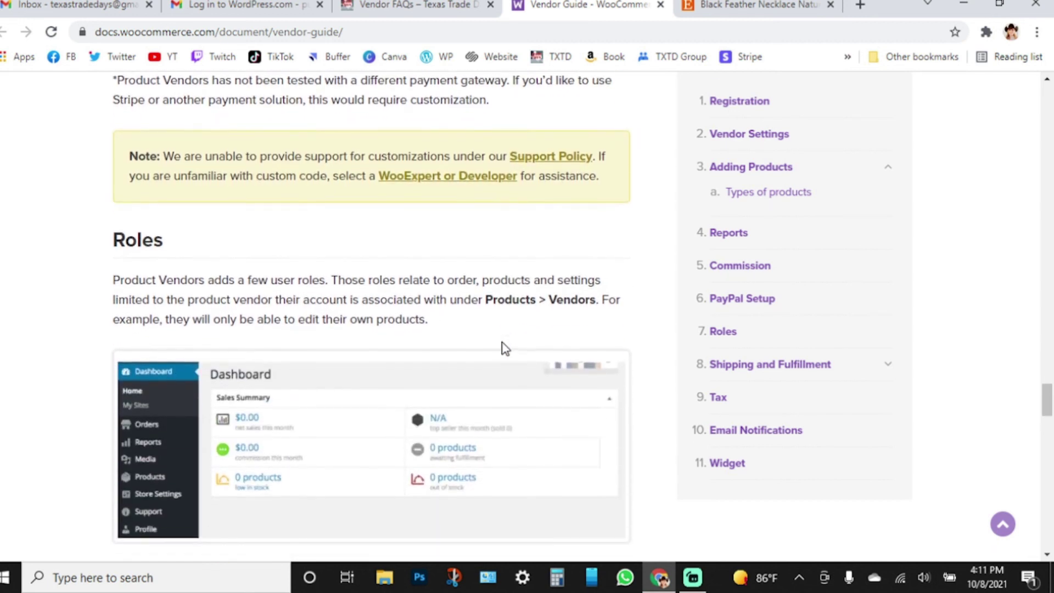
pyautogui.scroll(-1, 505, 348)
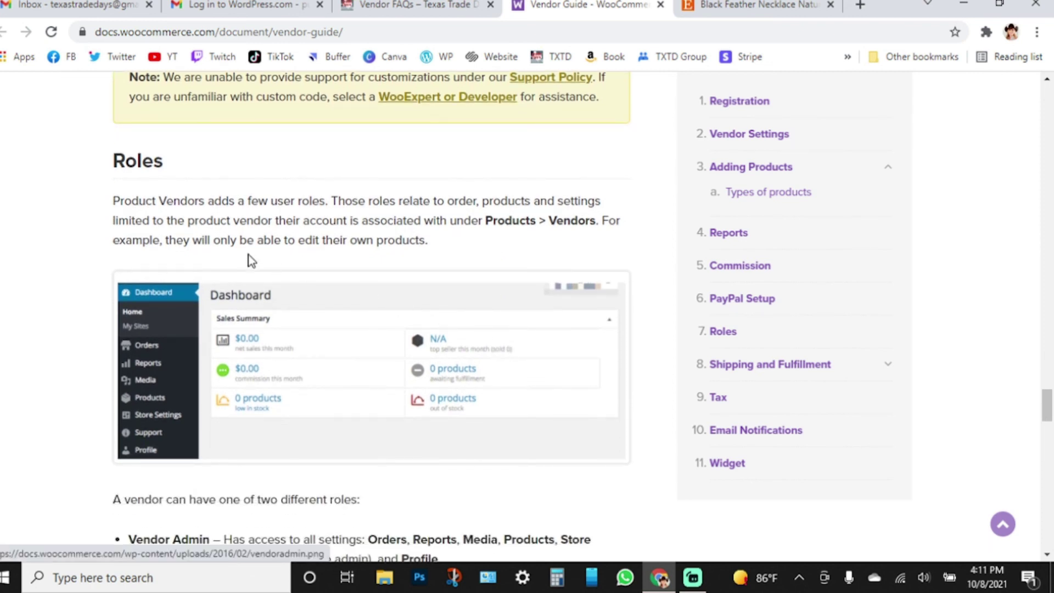
pyautogui.scroll(-5, 493, 319)
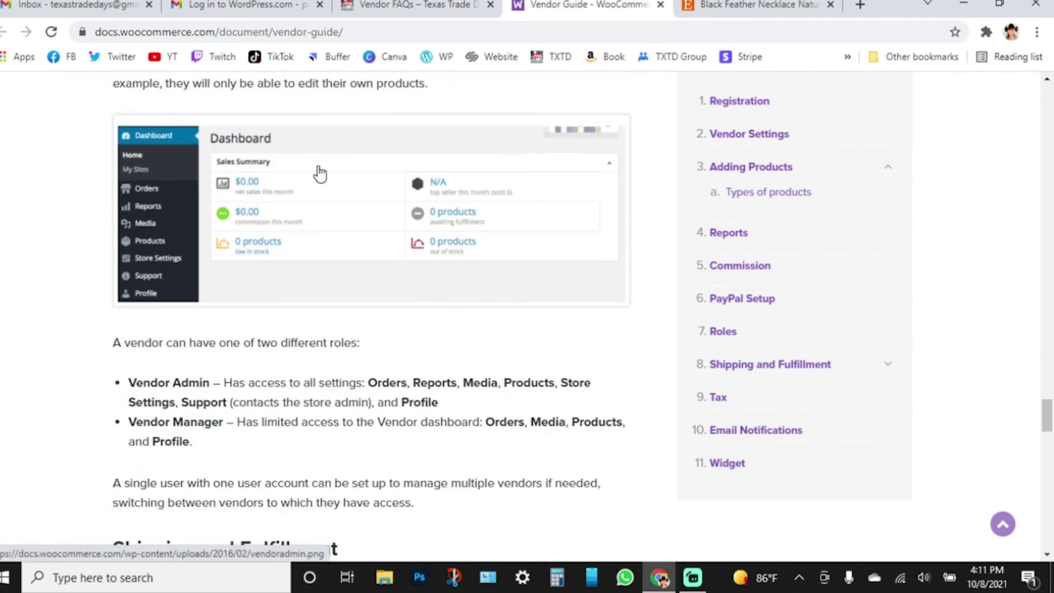
pyautogui.scroll(-1, 293, 328)
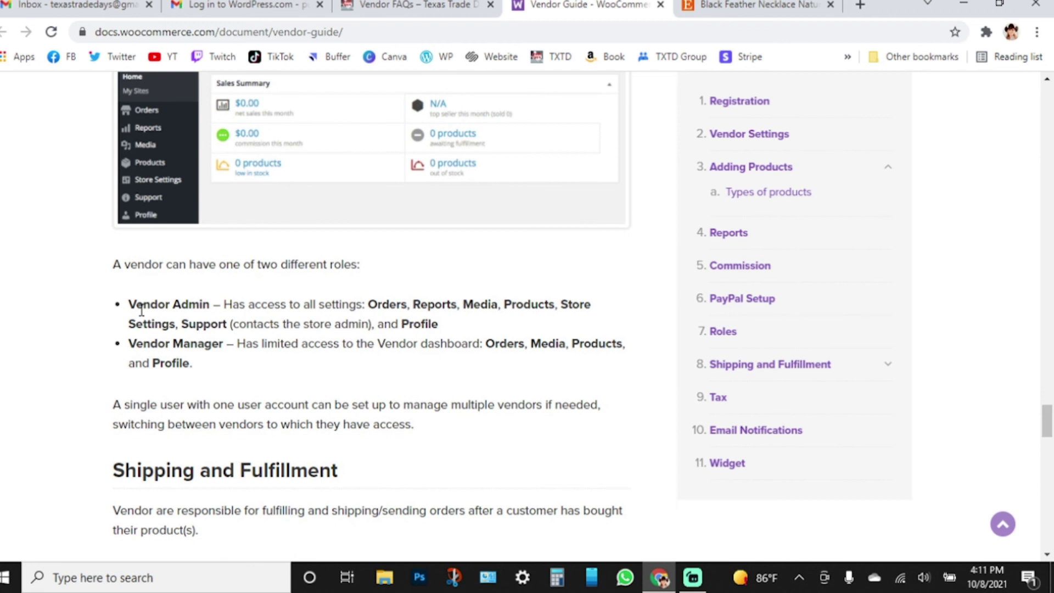
pyautogui.moveTo(129, 303); pyautogui.dragTo(459, 331)
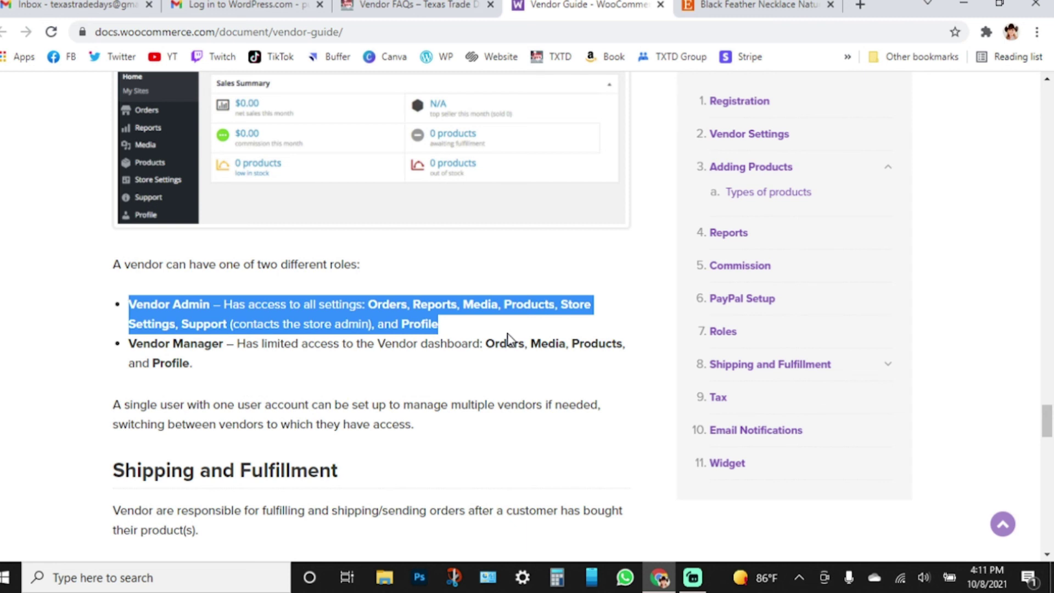
# - Review the Shipping and Fulfillment section, including the shipping types and the Per Product Shipping rules
pyautogui.scroll(-6, 508, 339)
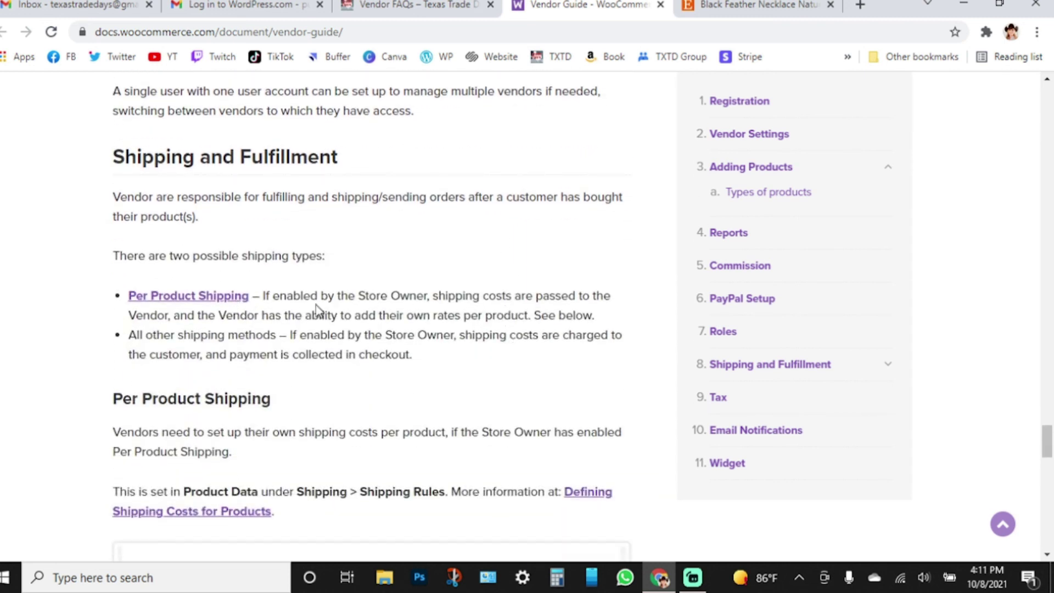
pyautogui.scroll(-3, 417, 335)
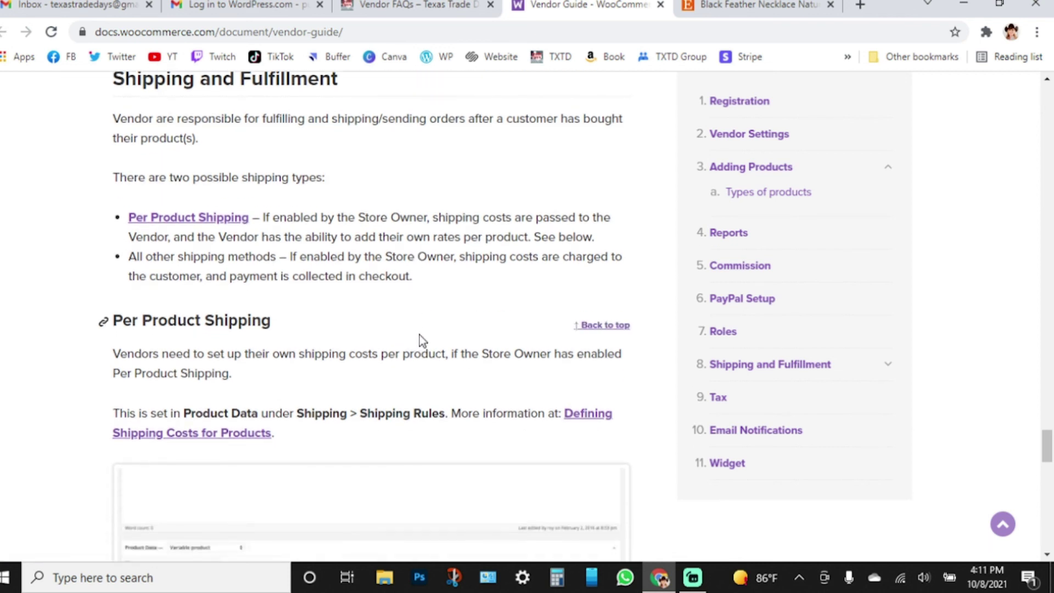
pyautogui.scroll(-2, 422, 335)
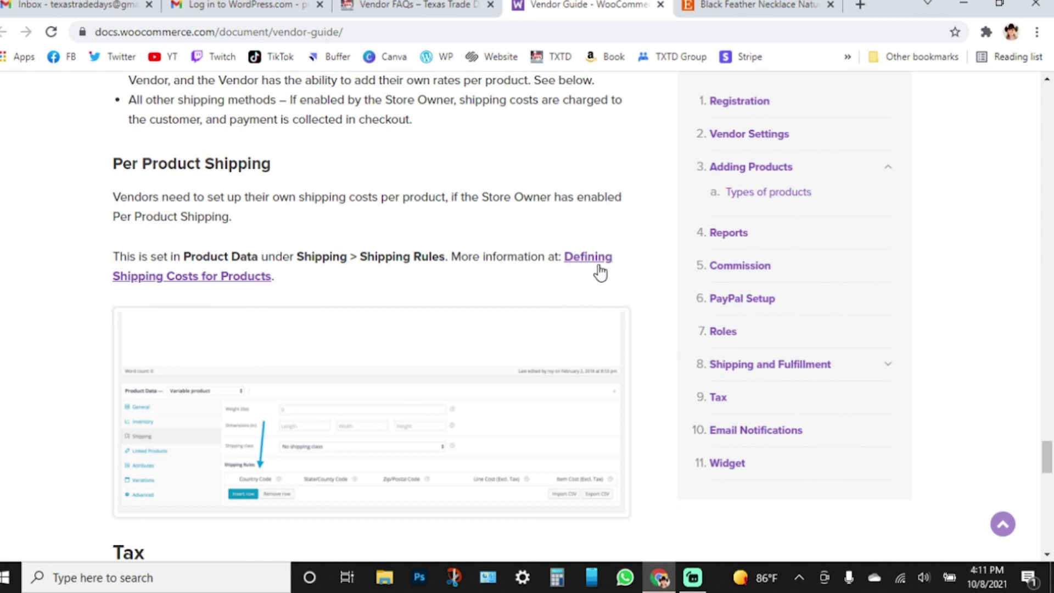
pyautogui.scroll(-4, 337, 311)
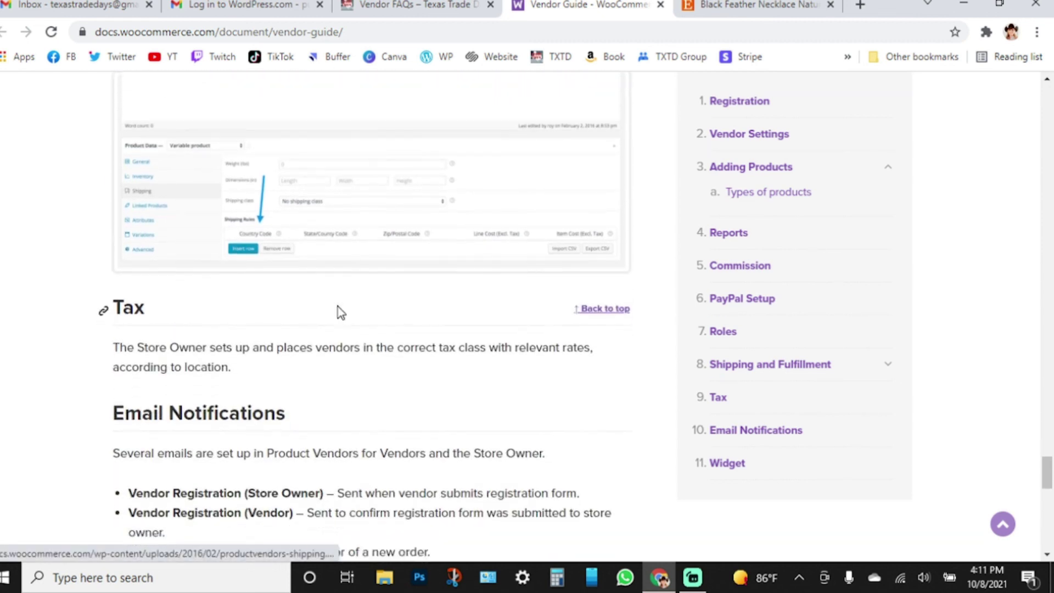
# - Review the Tax, Email Notifications and Widget sections through to the guide's Relevant Links
pyautogui.scroll(-3, 337, 313)
pyautogui.scroll(-1, 387, 318)
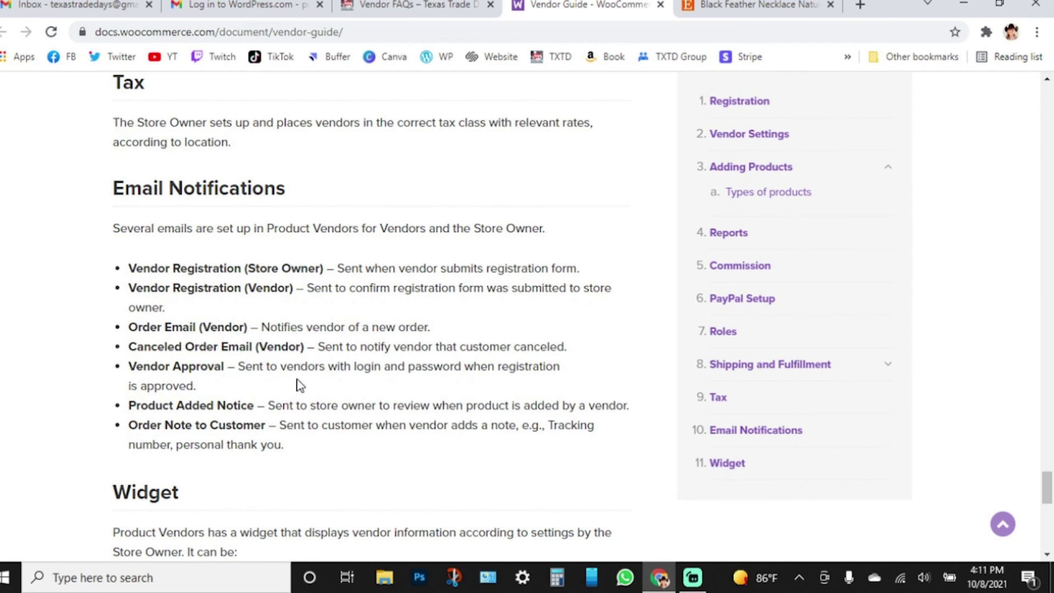
pyautogui.scroll(-2, 297, 379)
pyautogui.scroll(-2, 300, 375)
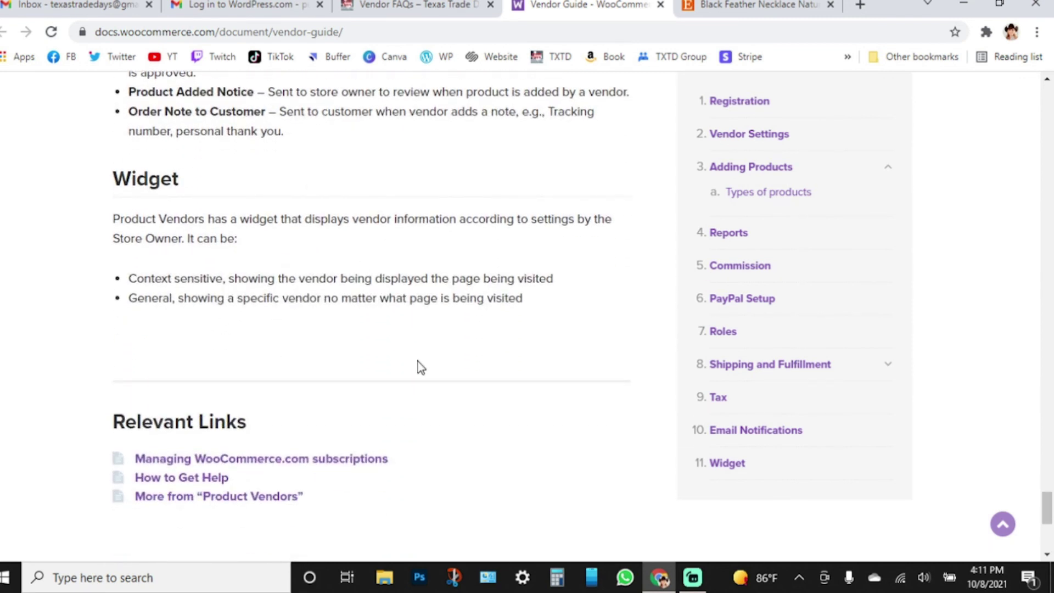
pyautogui.scroll(-2, 418, 364)
# - Return to the beginning of the Vendor Guide and briefly view the sample Vendor Registration Form
pyautogui.scroll(2, 421, 362)
pyautogui.scroll(7, 423, 359)
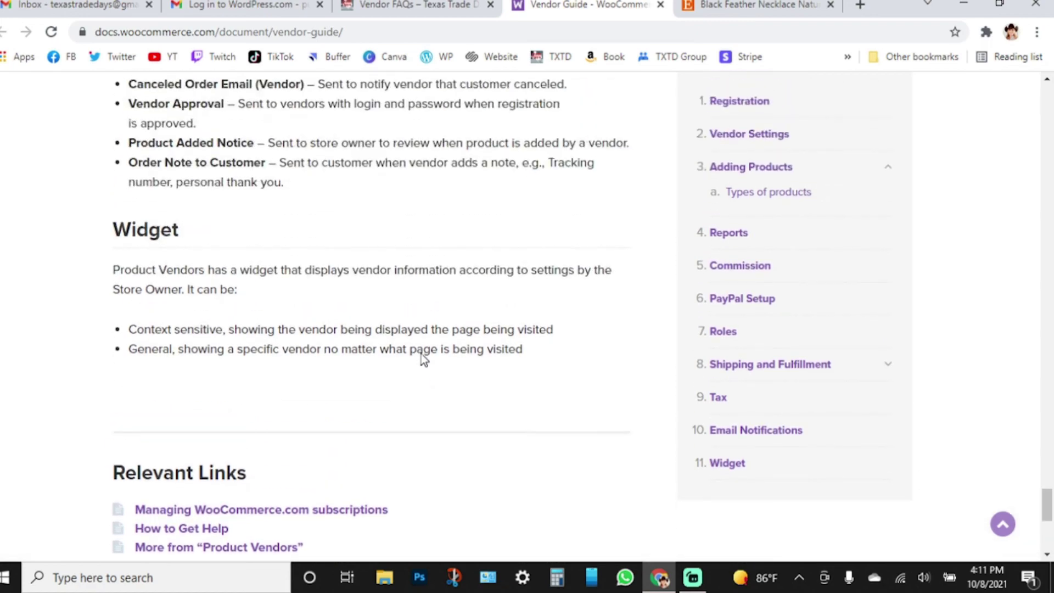
pyautogui.scroll(20, 424, 340)
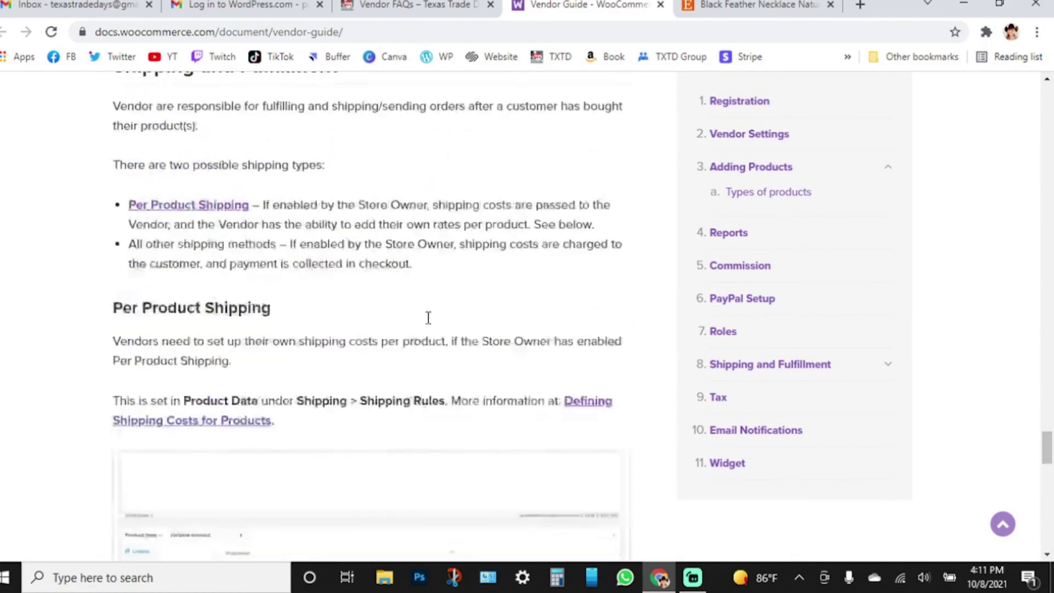
pyautogui.scroll(20, 417, 326)
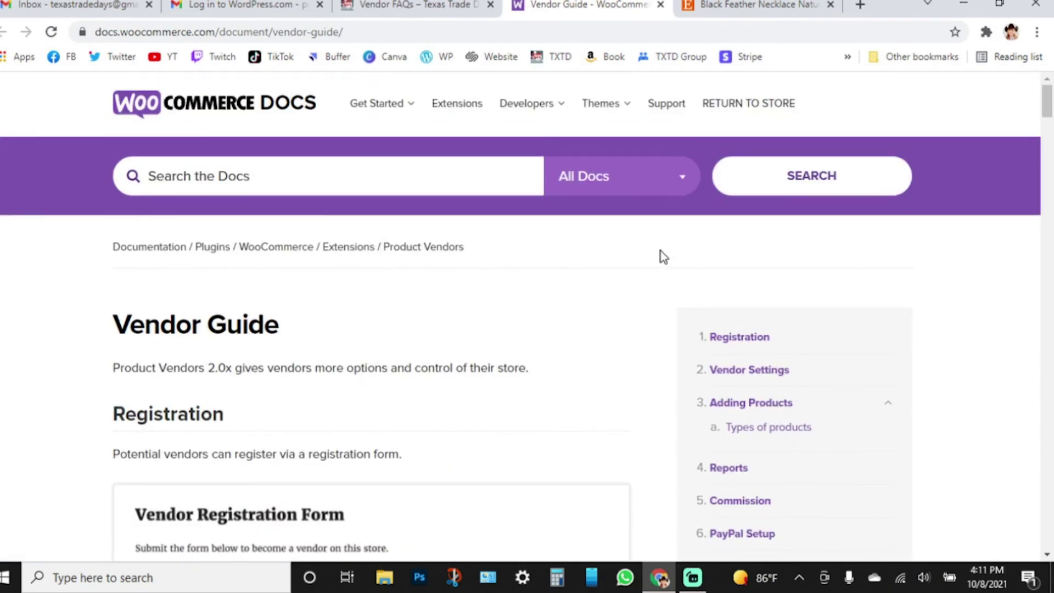
pyautogui.scroll(-8, 253, 384)
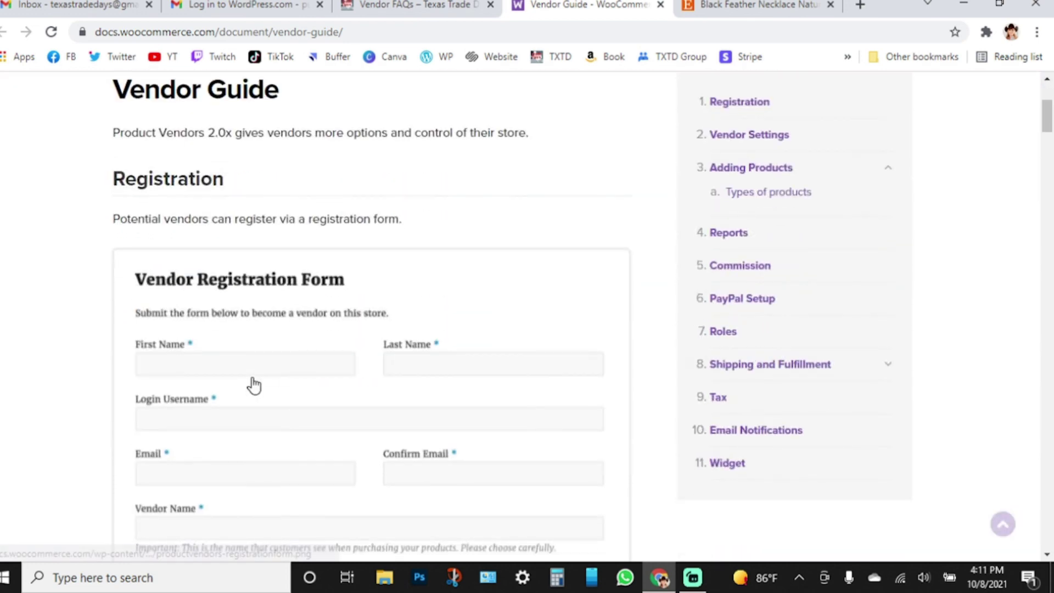
pyautogui.scroll(8, 258, 362)
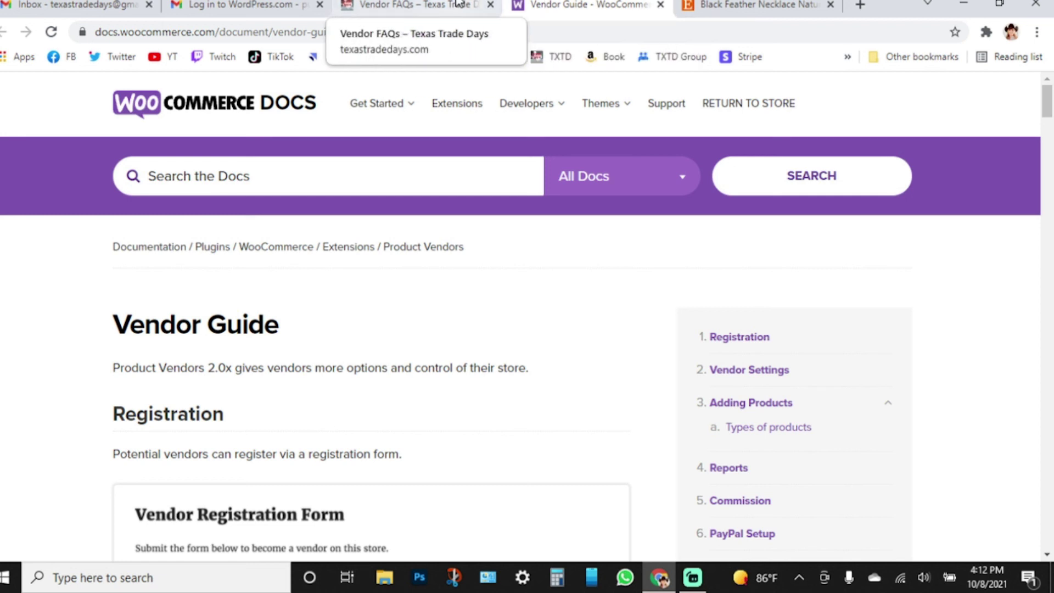
# - Close the Vendor Guide, then open the Jewelry category on Texas Trade Days and view its listed necklaces
pyautogui.click(661, 5)
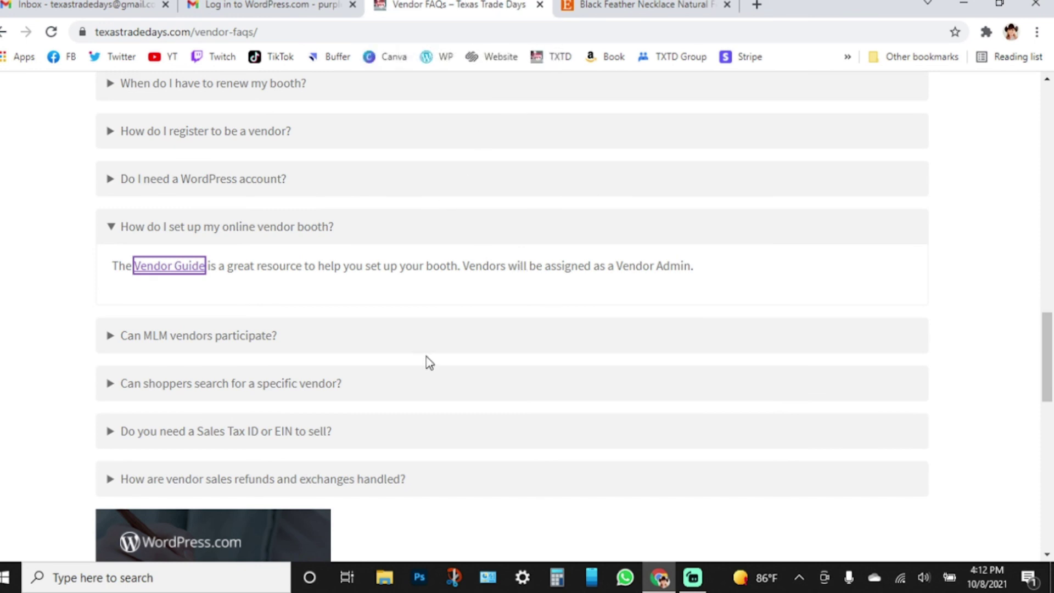
pyautogui.scroll(20, 427, 361)
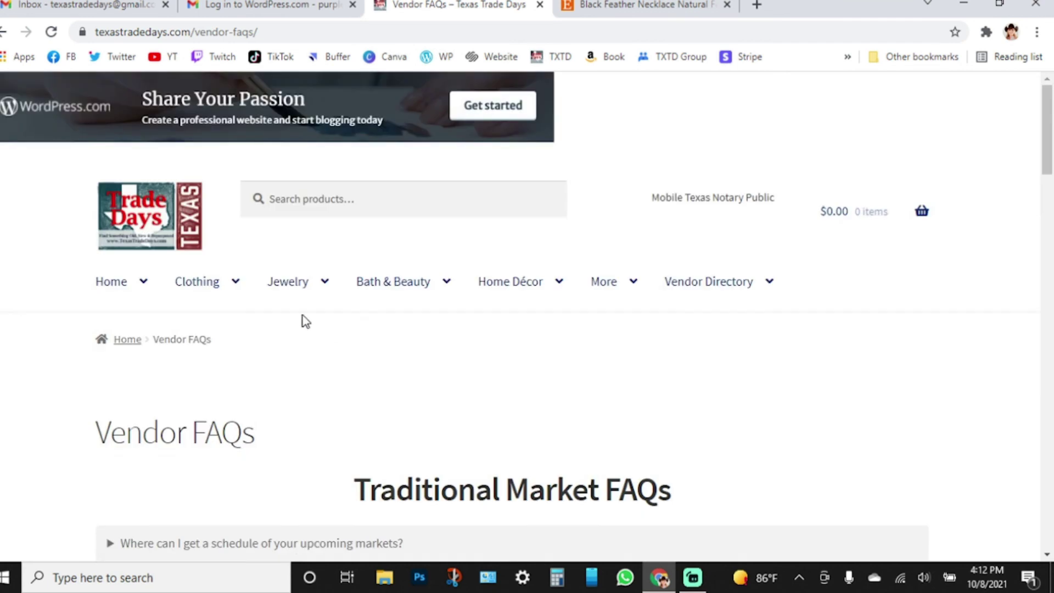
pyautogui.moveTo(278, 282)
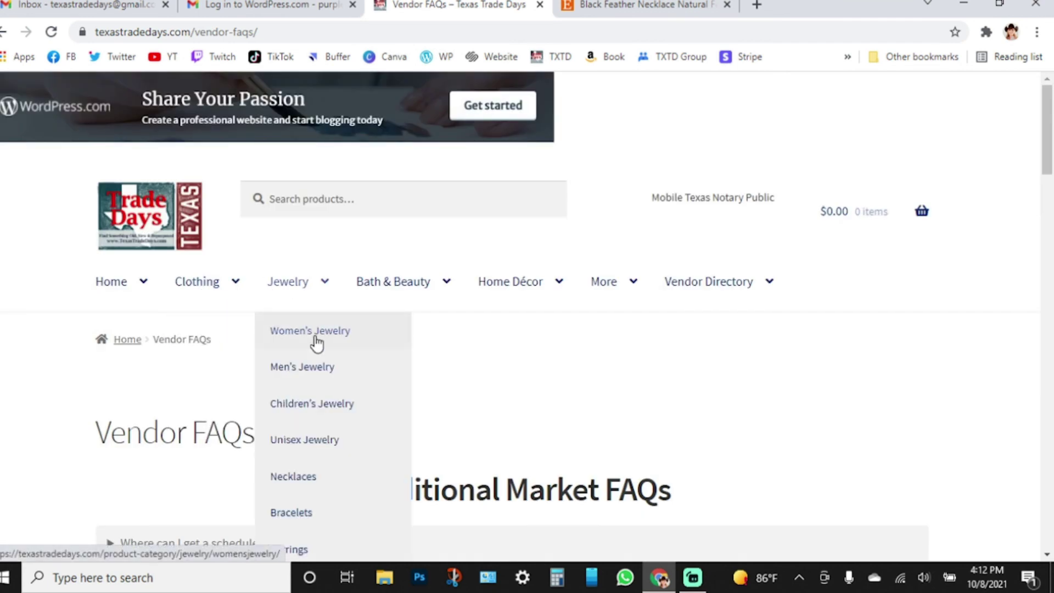
pyautogui.click(300, 294)
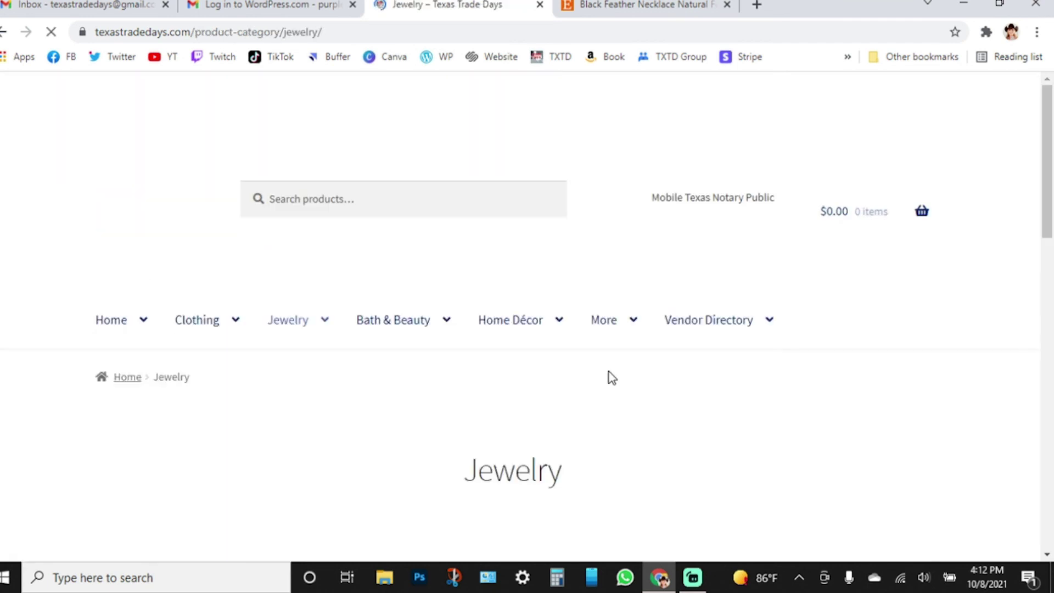
pyautogui.scroll(-6, 608, 371)
pyautogui.scroll(-1, 608, 378)
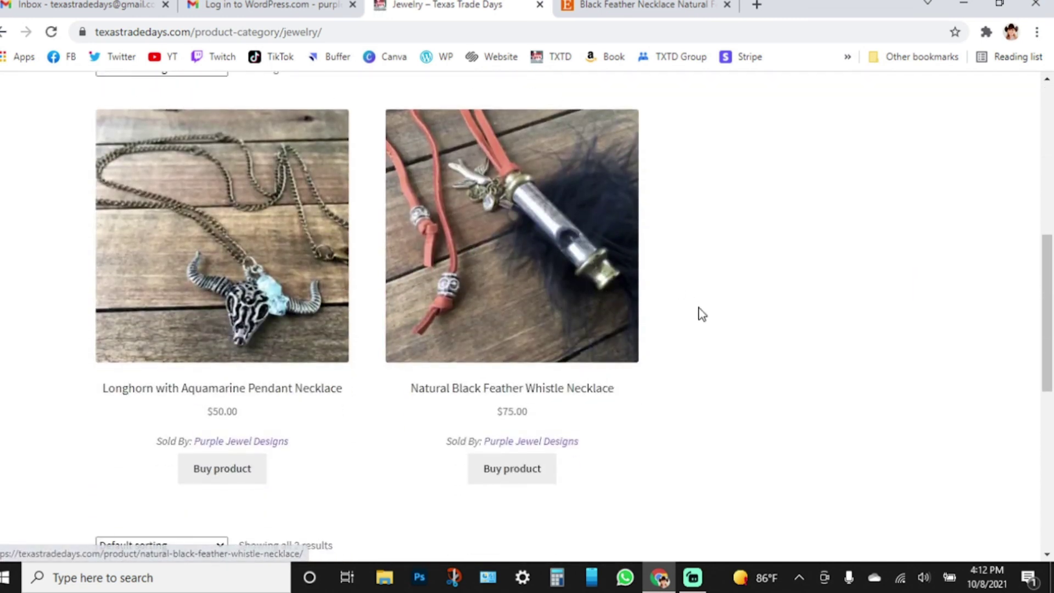
# - Open the Vendor Directory and locate the Purple Jewel Designs vendor link
pyautogui.scroll(8, 699, 311)
pyautogui.click(719, 289)
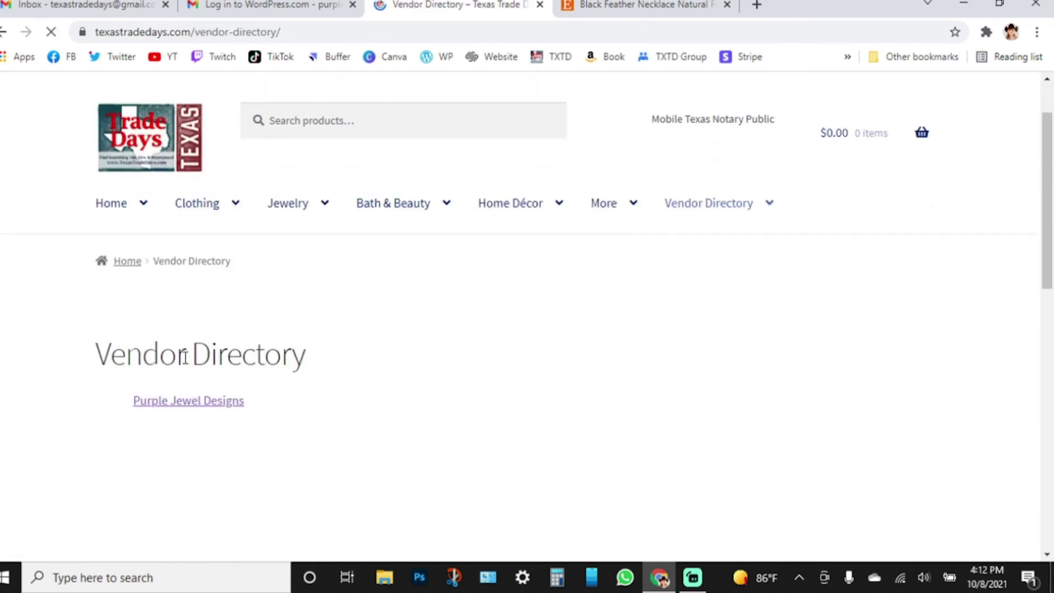
pyautogui.scroll(-3, 233, 360)
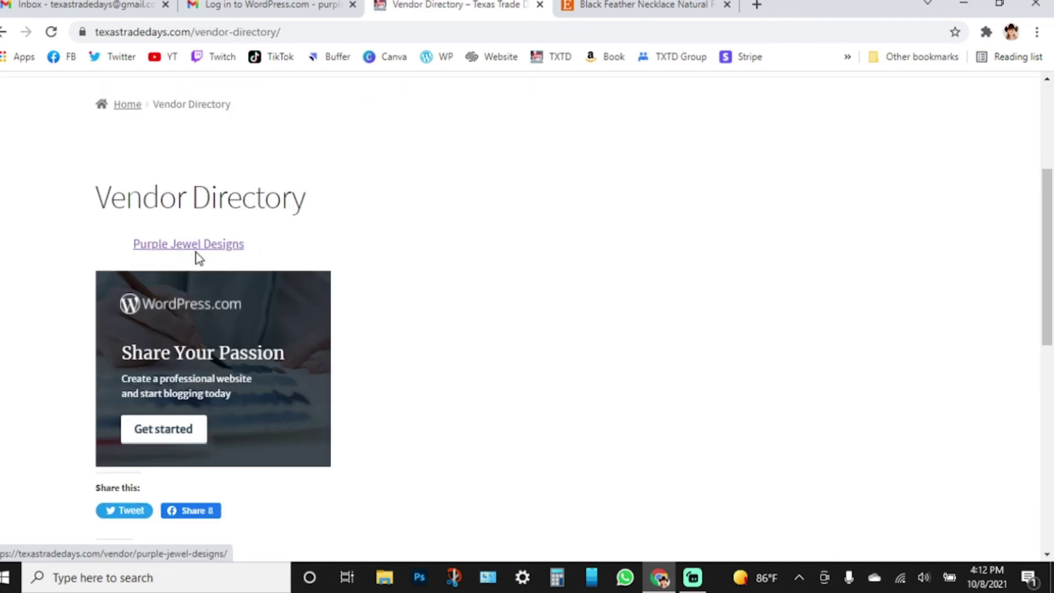
pyautogui.click(196, 248)
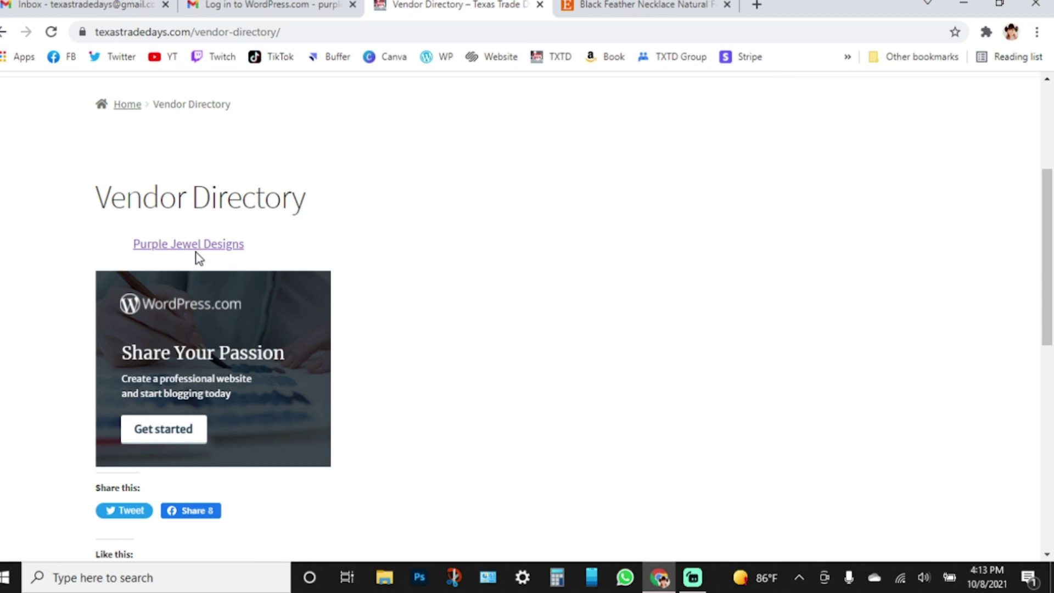
# - Look through the Texas Trade Days home page, from the blog posts down to the Shop, Sell and Help footer links
pyautogui.click(675, 5)
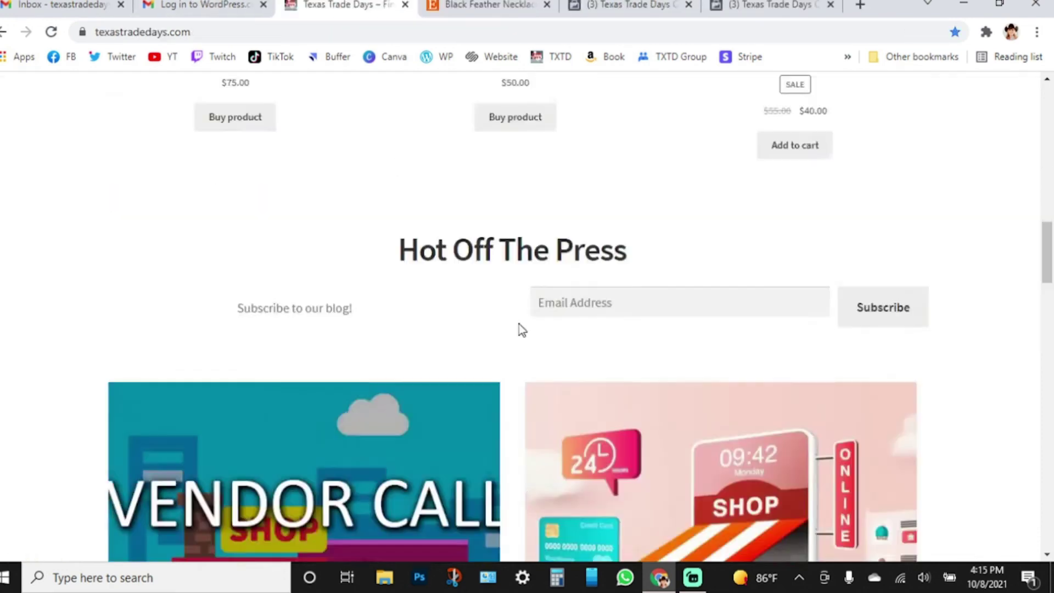
pyautogui.scroll(-6, 519, 329)
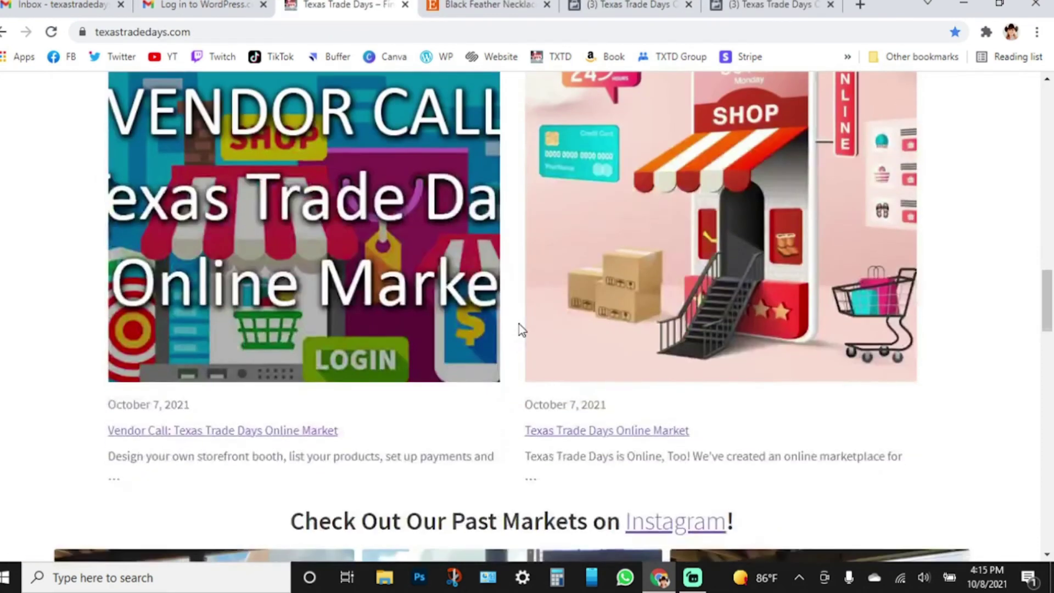
pyautogui.scroll(-20, 518, 330)
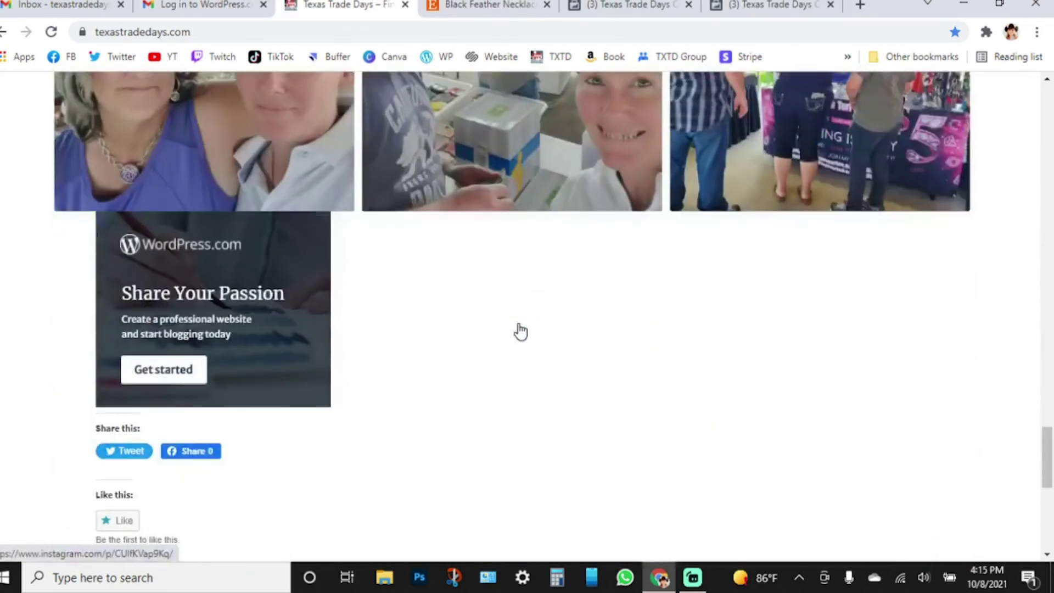
pyautogui.scroll(-7, 520, 331)
pyautogui.scroll(5, 519, 323)
pyautogui.scroll(-7, 519, 323)
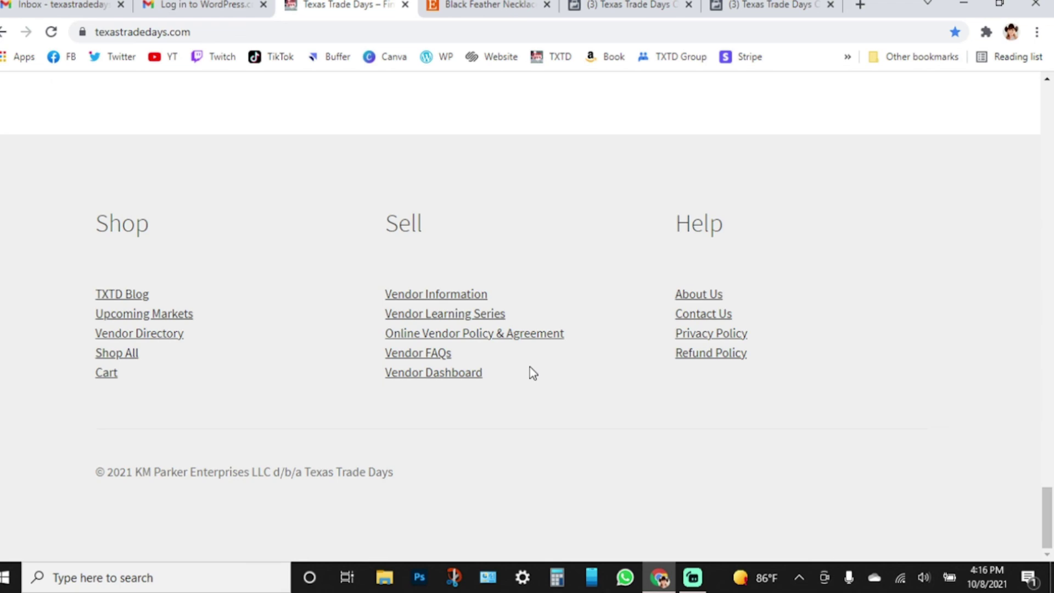
# - Return to the beginning of the home page and display the Home Décor subcategories
pyautogui.scroll(20, 529, 367)
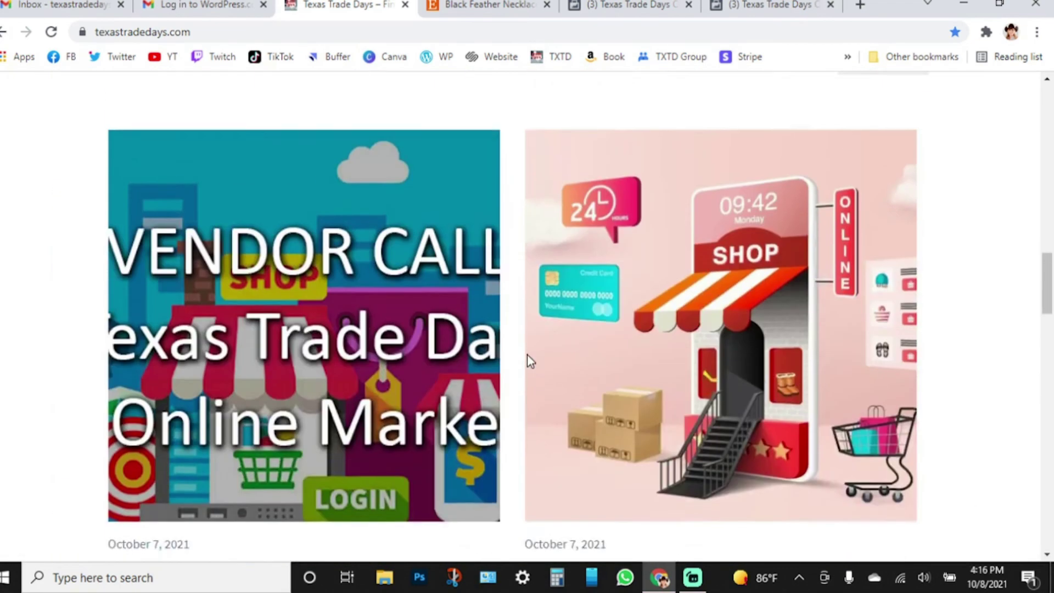
pyautogui.scroll(10, 527, 357)
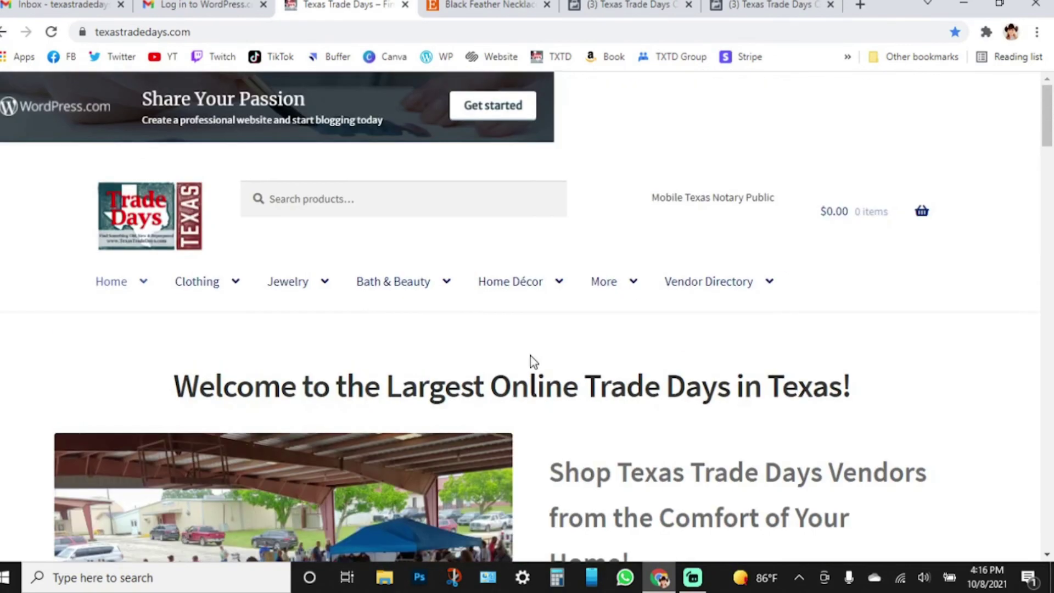
pyautogui.moveTo(489, 330)
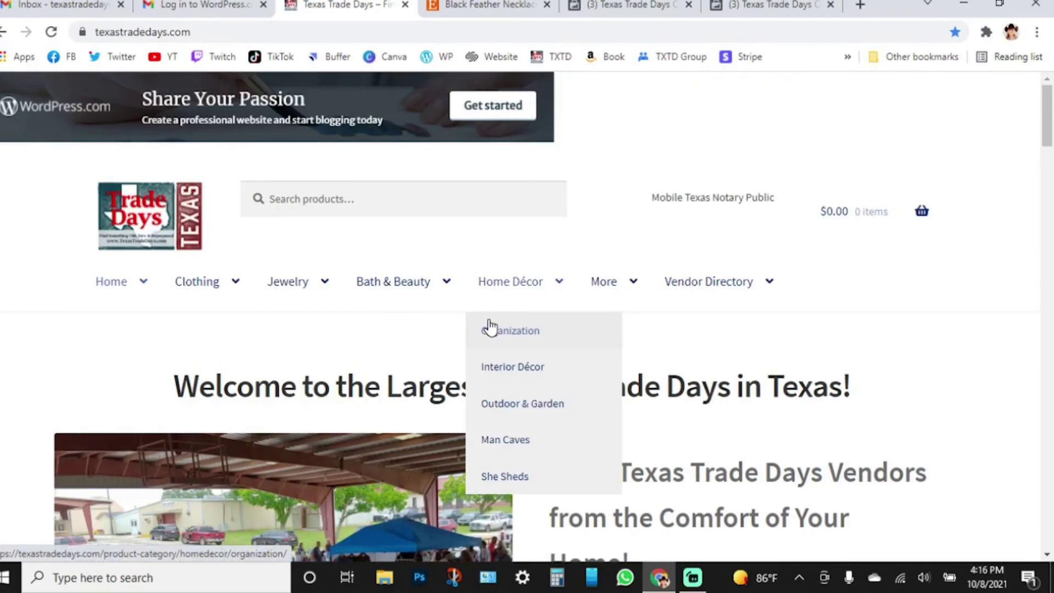